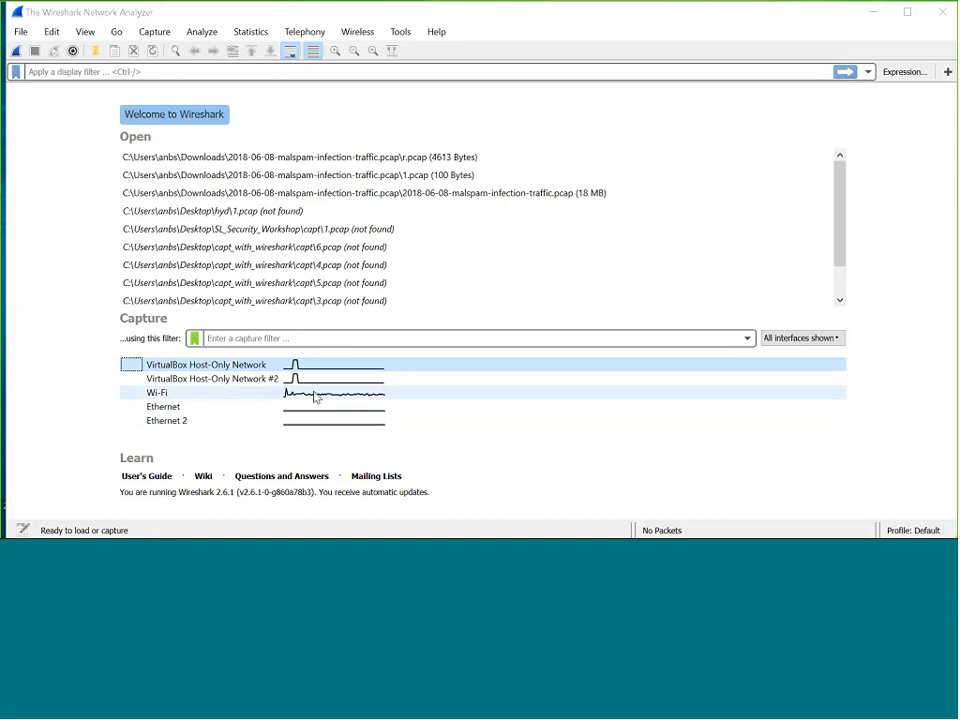
- In the capture options, widen the Promiscuous column and expand the Wi-Fi interface to inspect its addresses
mouse_move(316, 398)
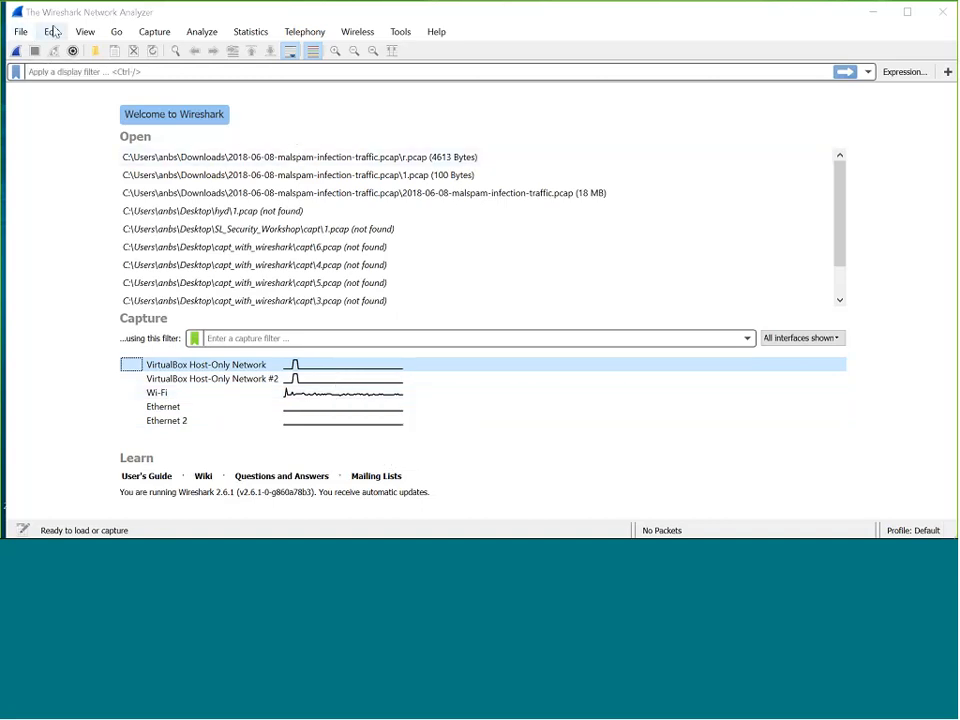
left_click(163, 35)
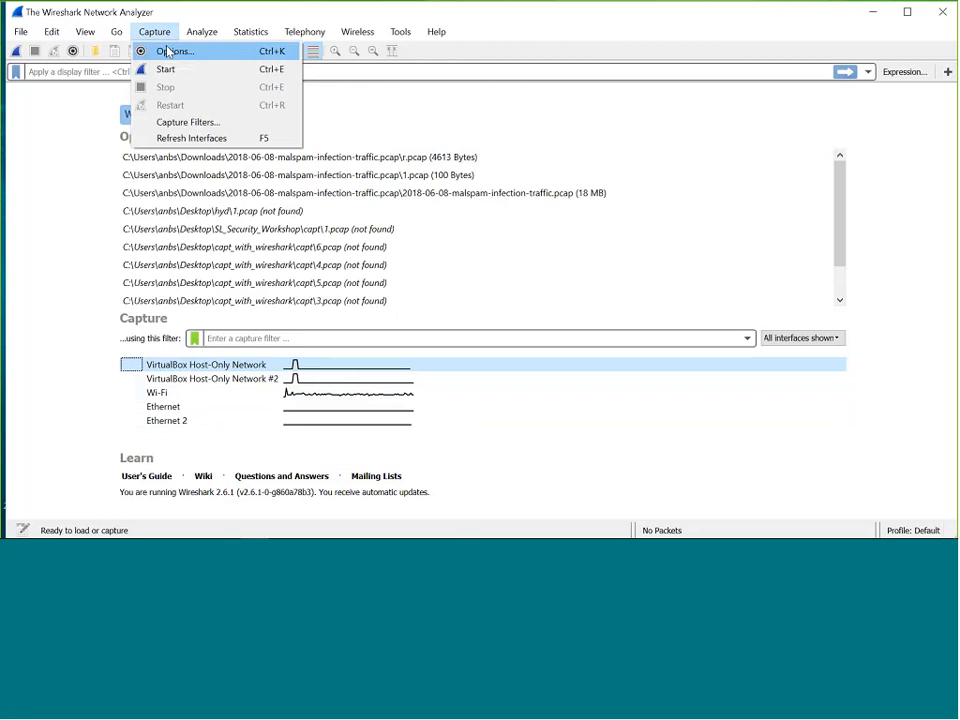
left_click(168, 52)
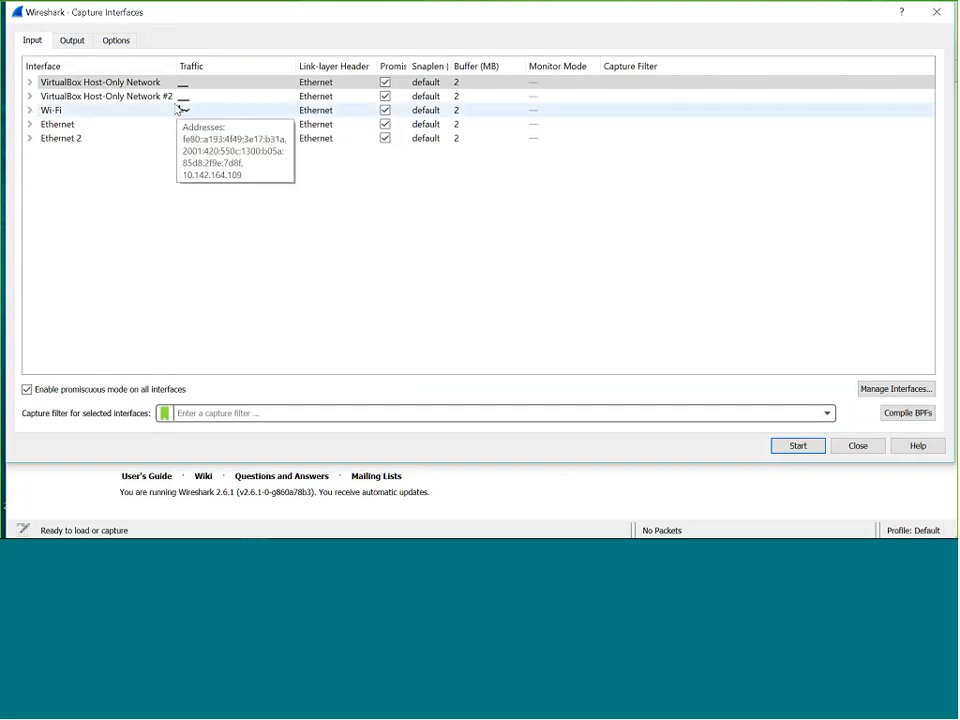
left_click(406, 60)
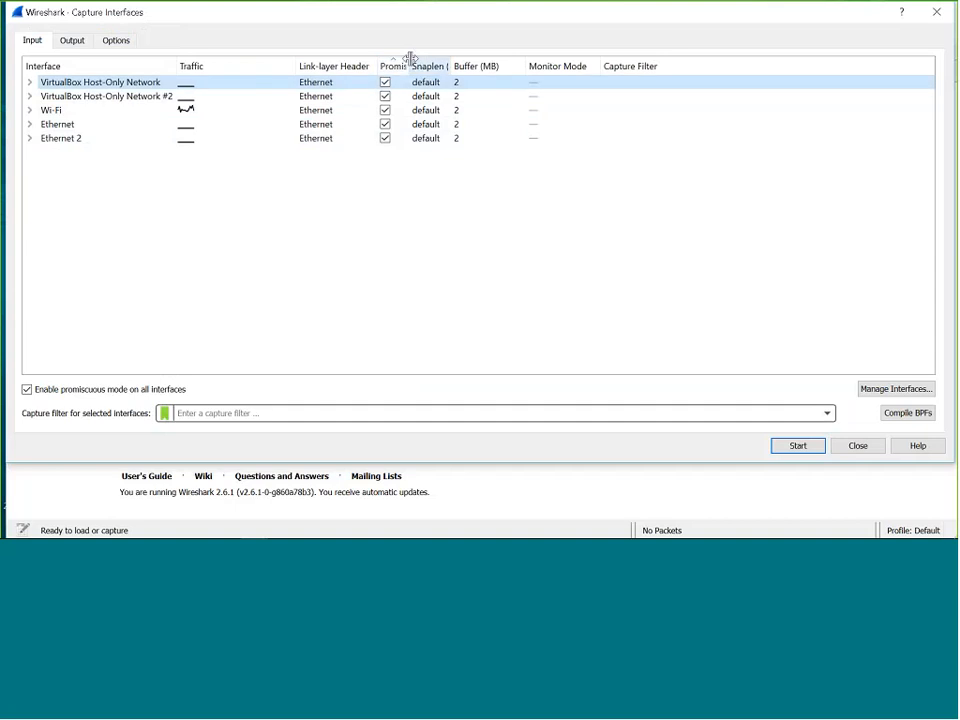
left_click_drag(410, 63, 494, 66)
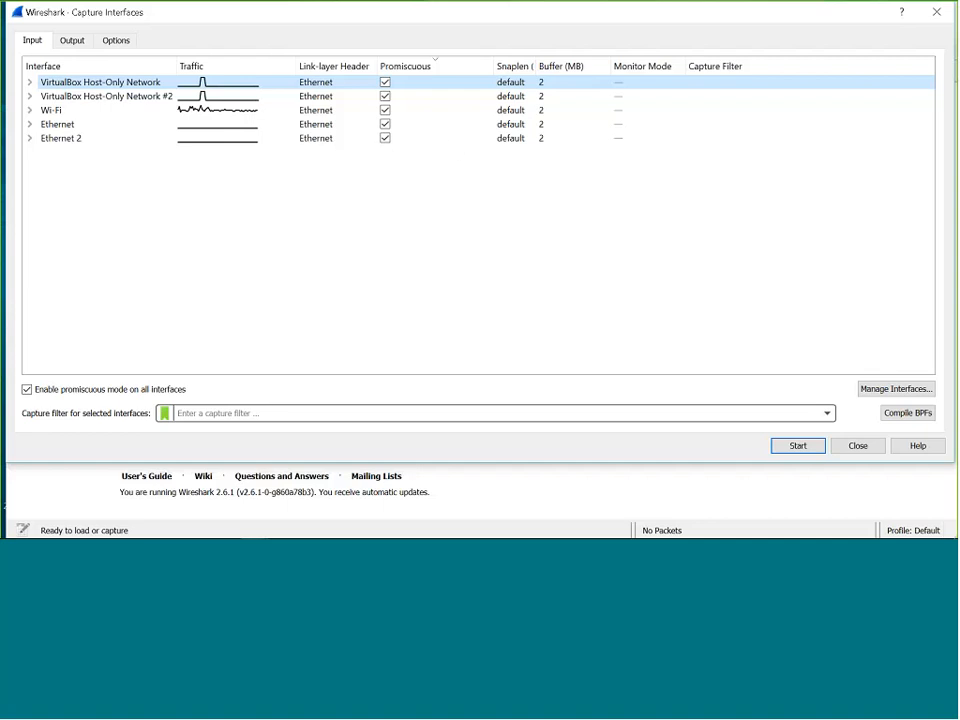
left_click(31, 111)
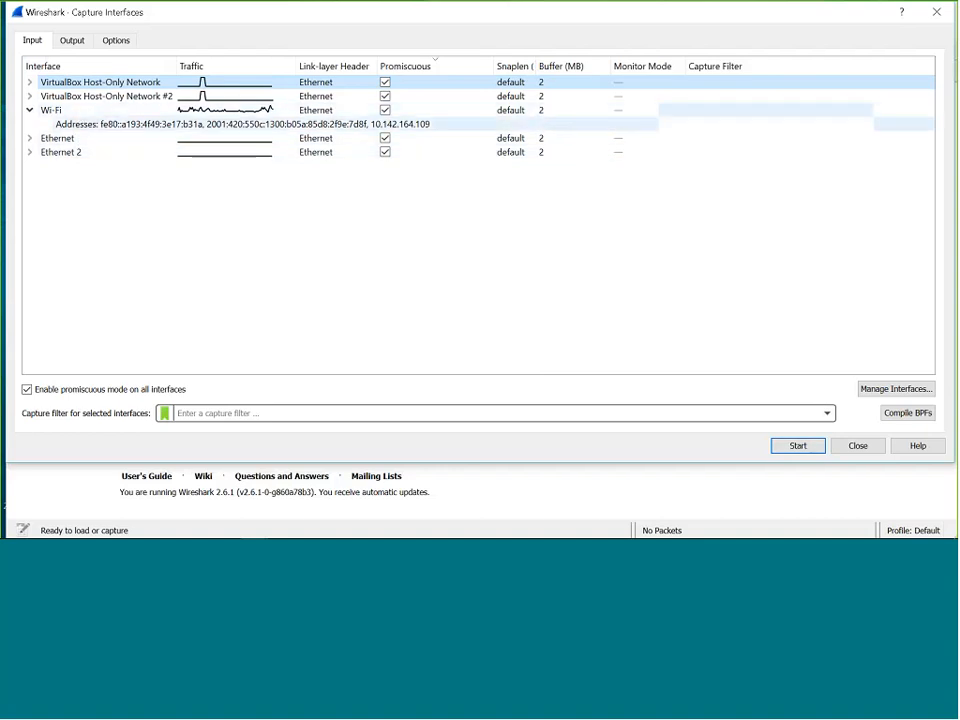
- Start a capture on the VirtualBox Host-Only Network interface and enlarge the packet list pane
left_click(817, 453)
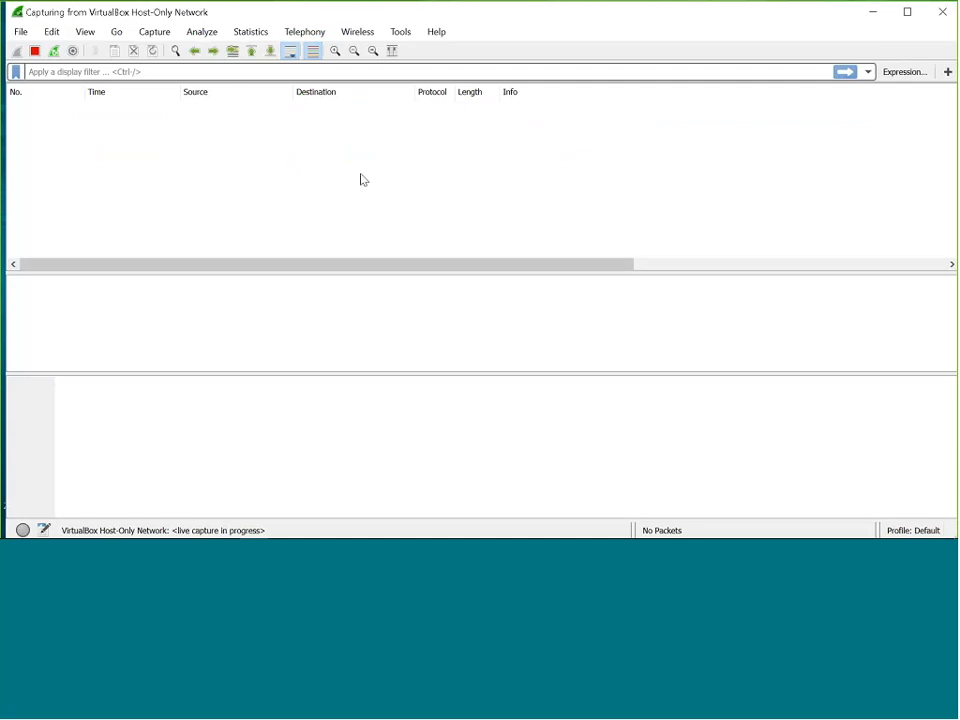
left_click_drag(552, 269, 553, 315)
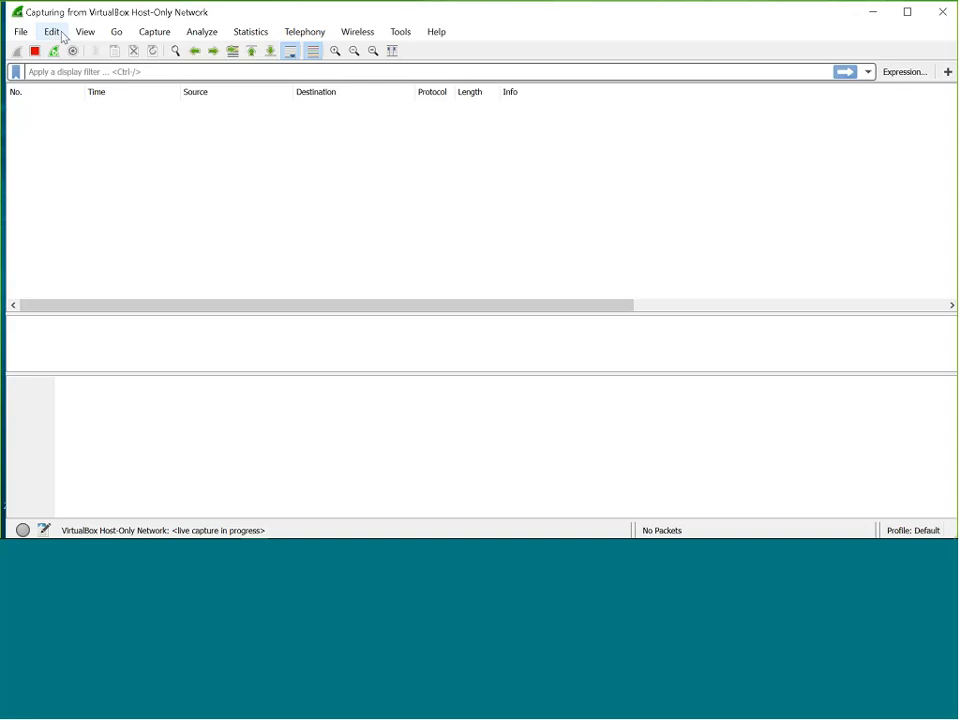
left_click(189, 36)
left_click(550, 142)
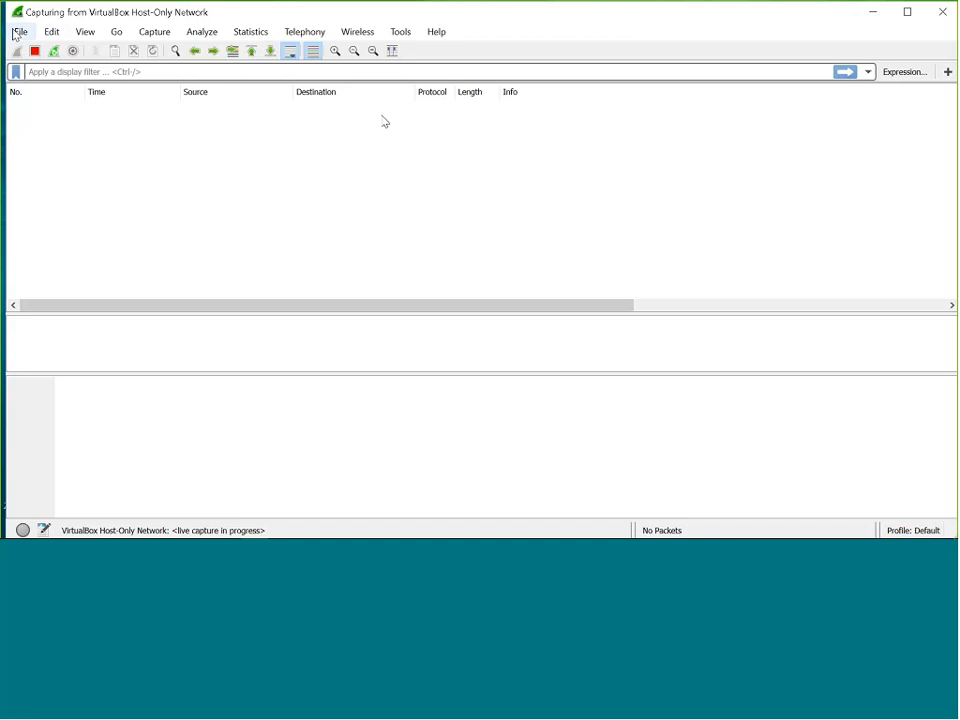
- Stop the VirtualBox Host-Only Network capture and return to the welcome page
left_click(160, 35)
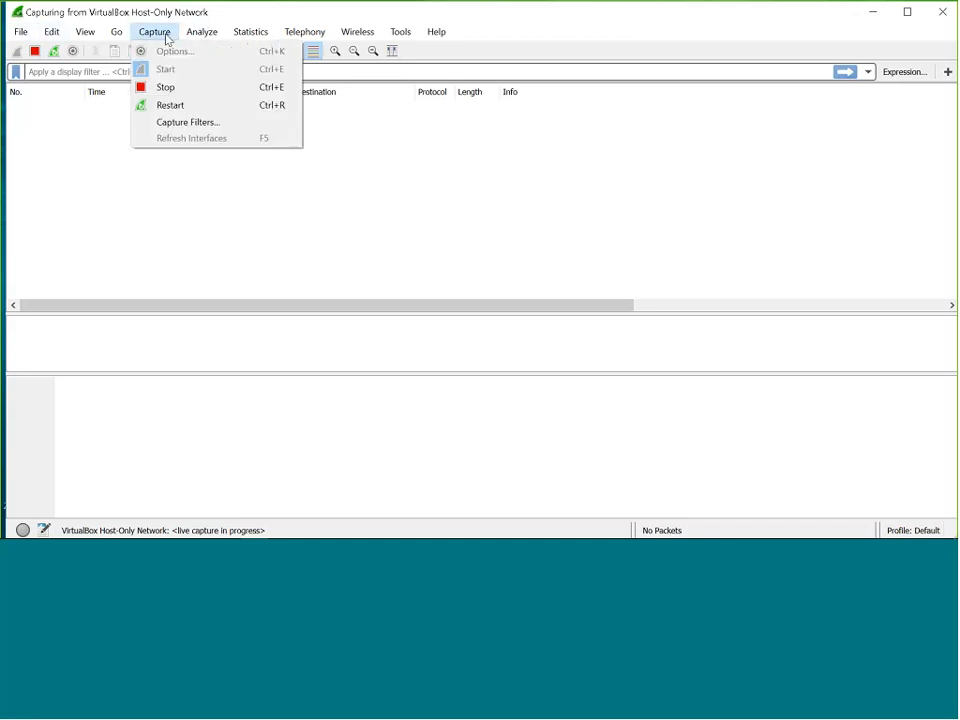
left_click(172, 88)
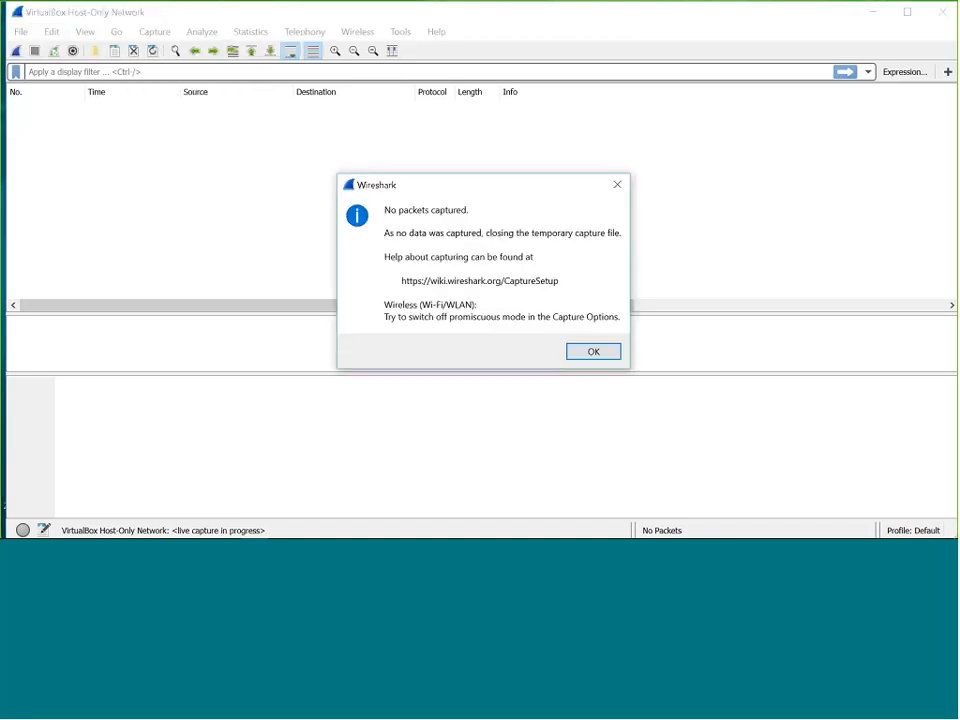
left_click(590, 351)
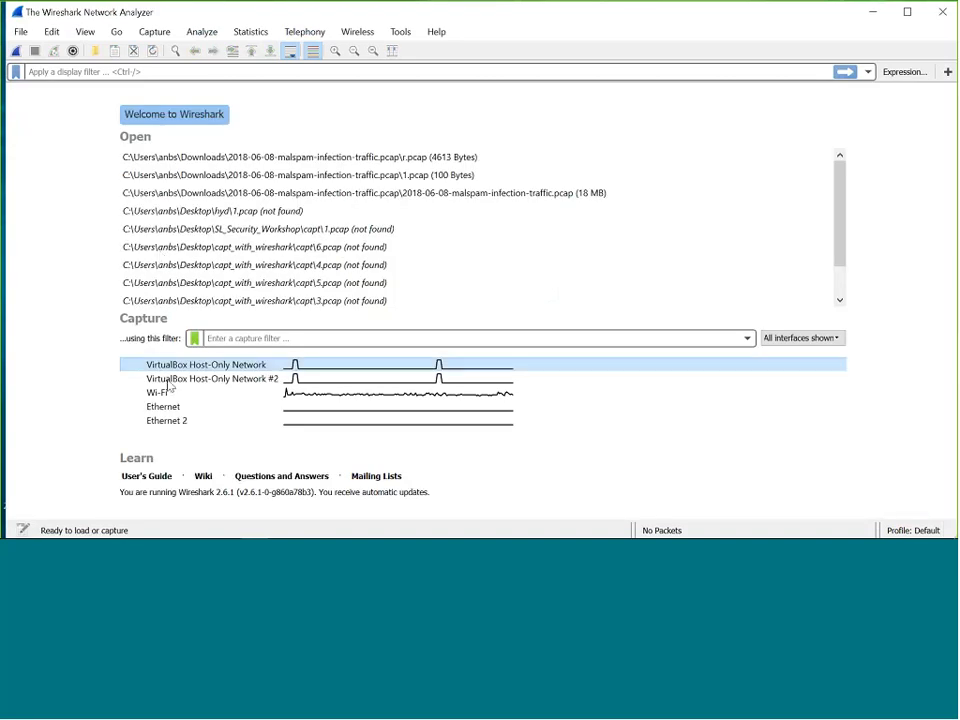
- Start a live capture on the Wi-Fi interface
left_click(212, 396)
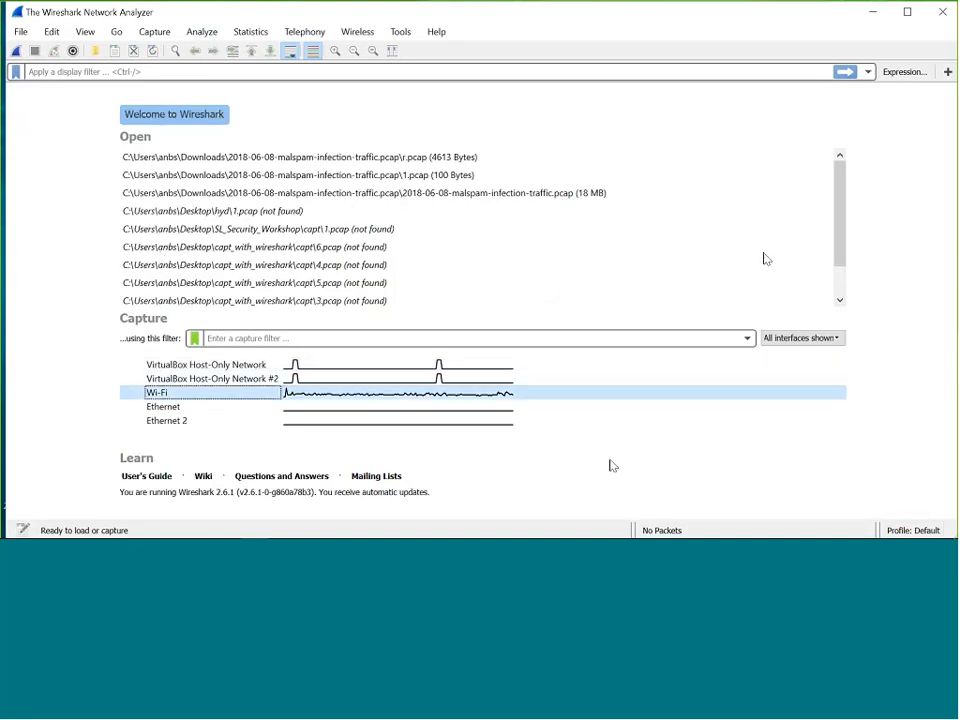
left_click(16, 51)
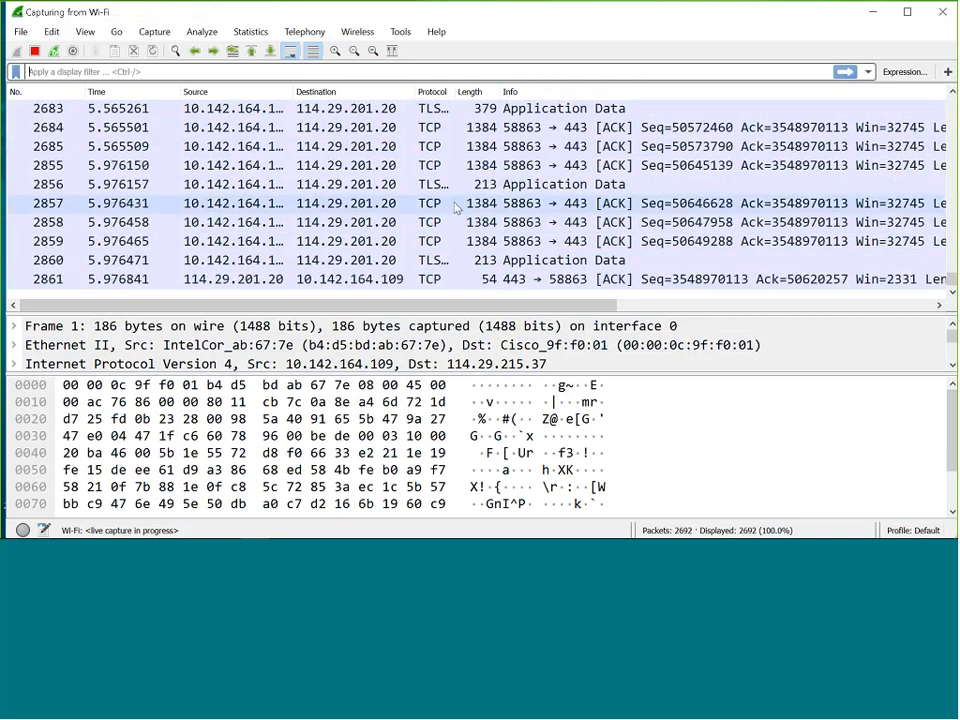
- Review the incoming packets in the Wi-Fi capture's packet list and stop the capture
scroll(468, 186, "up", 1)
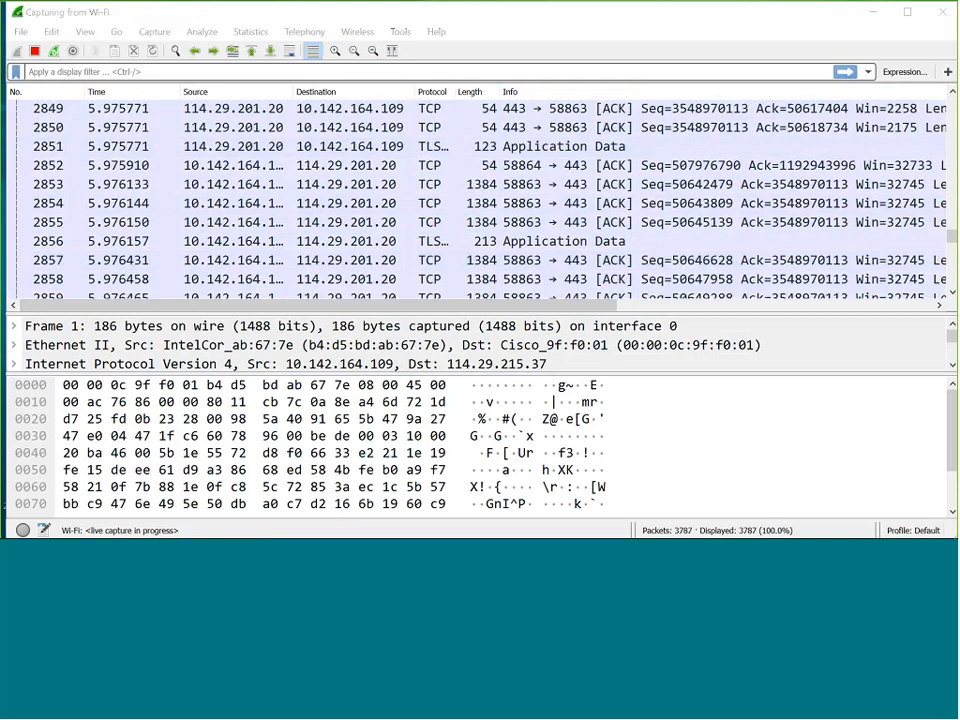
scroll(516, 183, "up", 2)
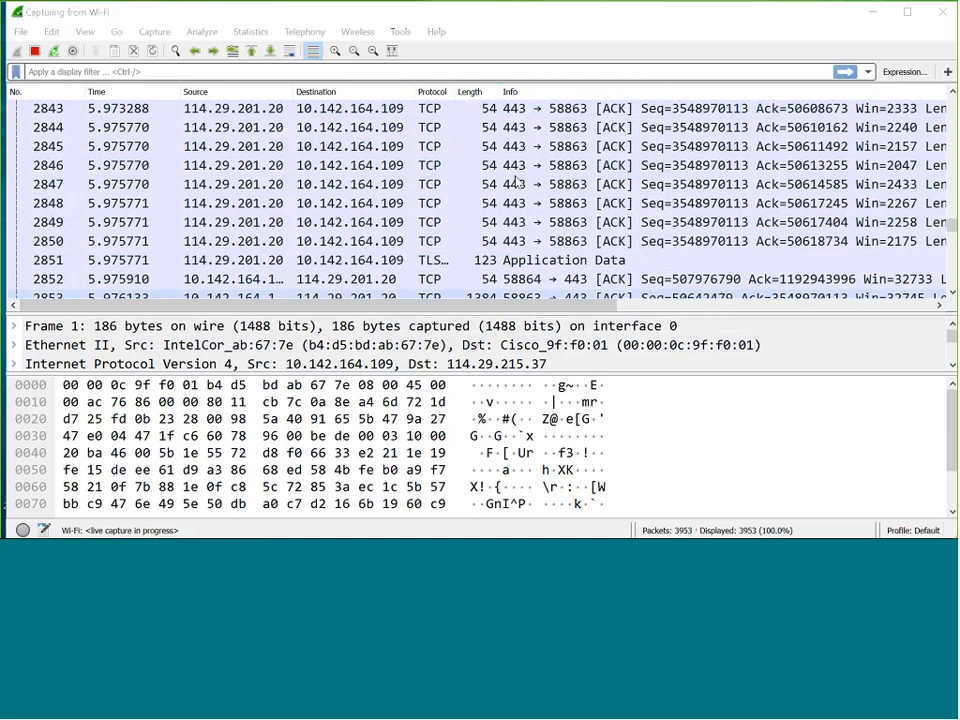
scroll(516, 183, "down", 3)
scroll(516, 183, "down", 11)
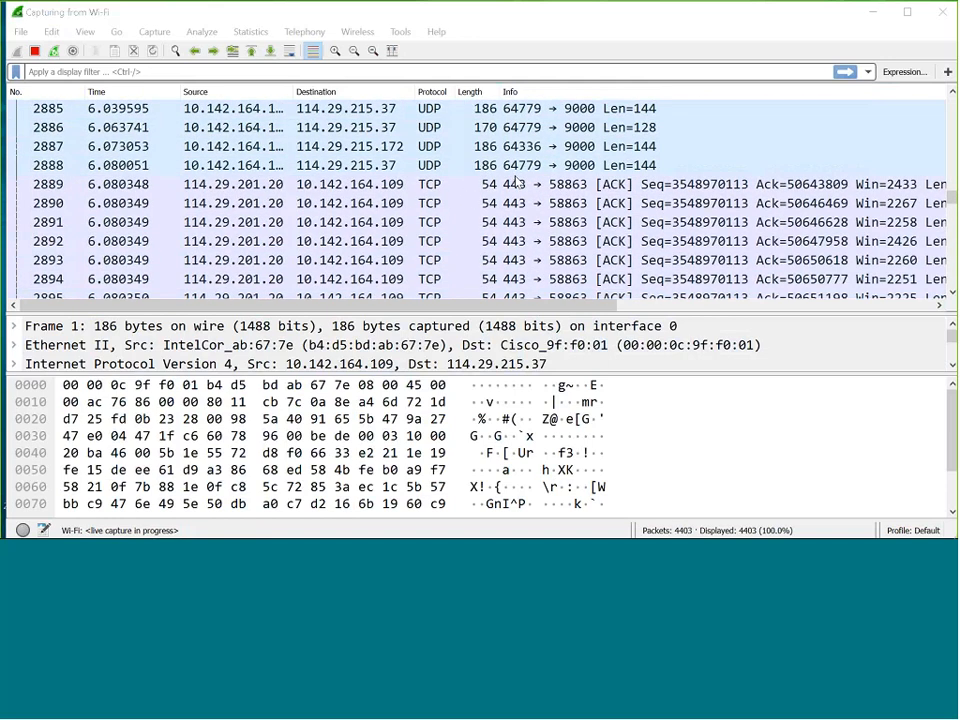
scroll(516, 183, "down", 10)
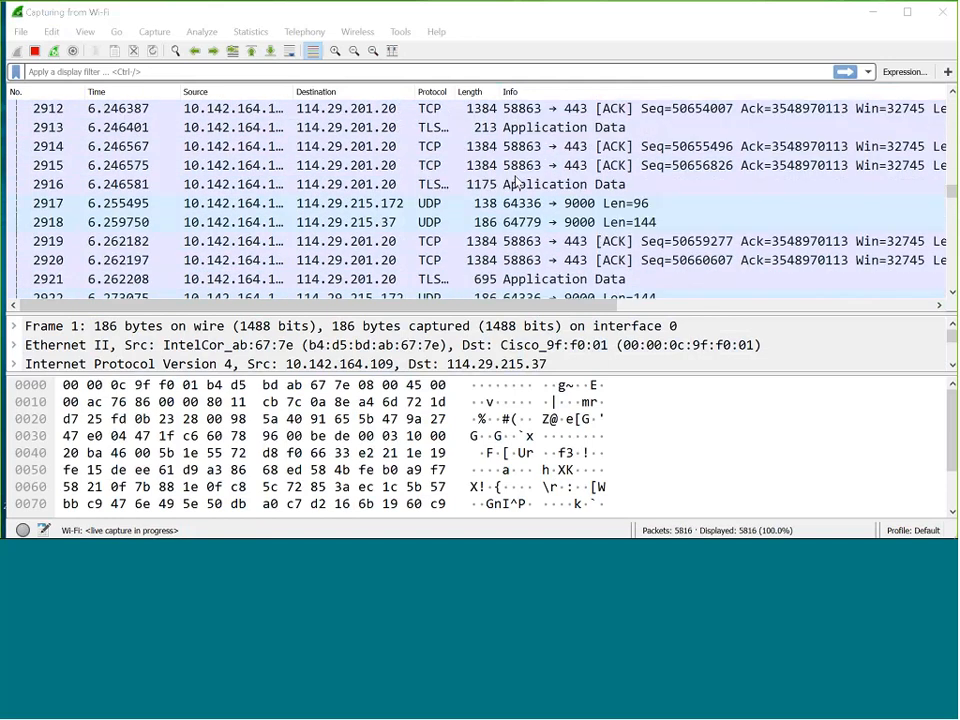
scroll(516, 183, "down", 3)
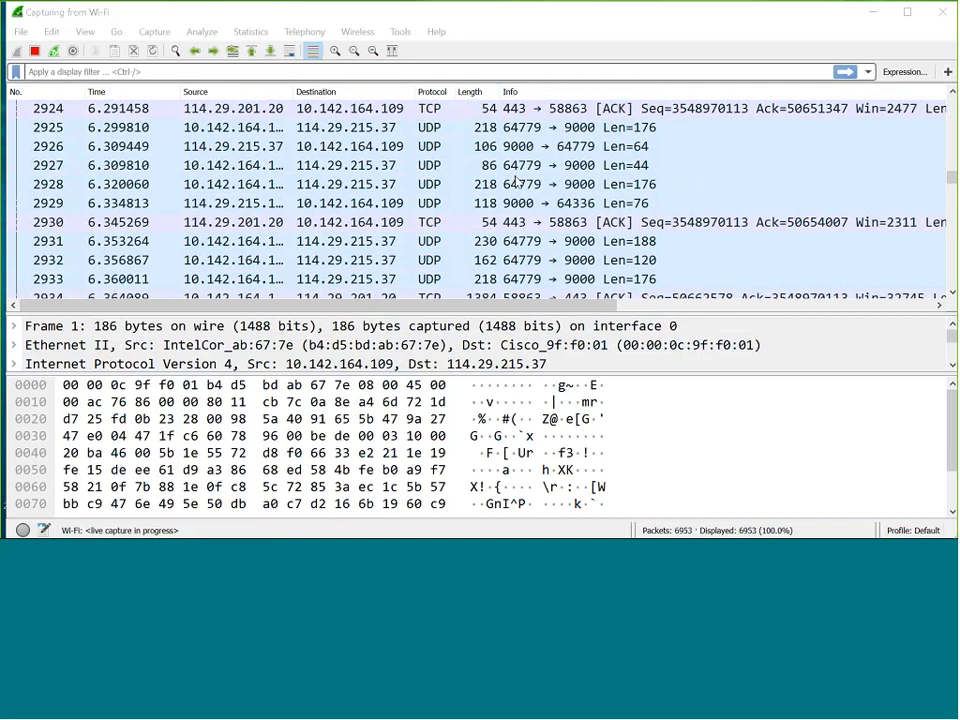
scroll(516, 183, "down", 3)
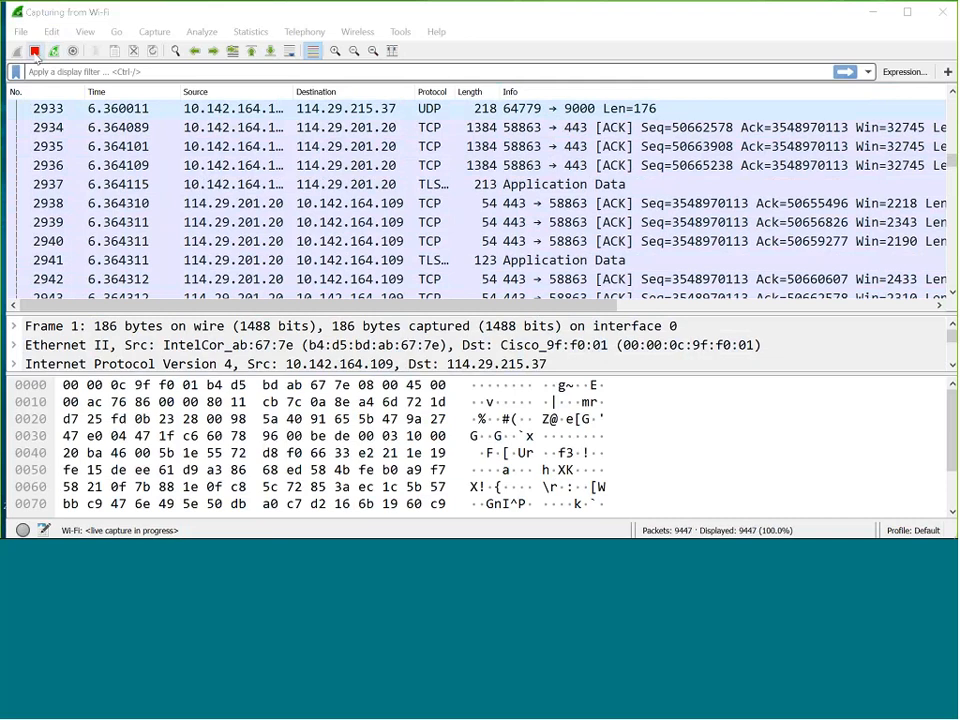
left_click(34, 52)
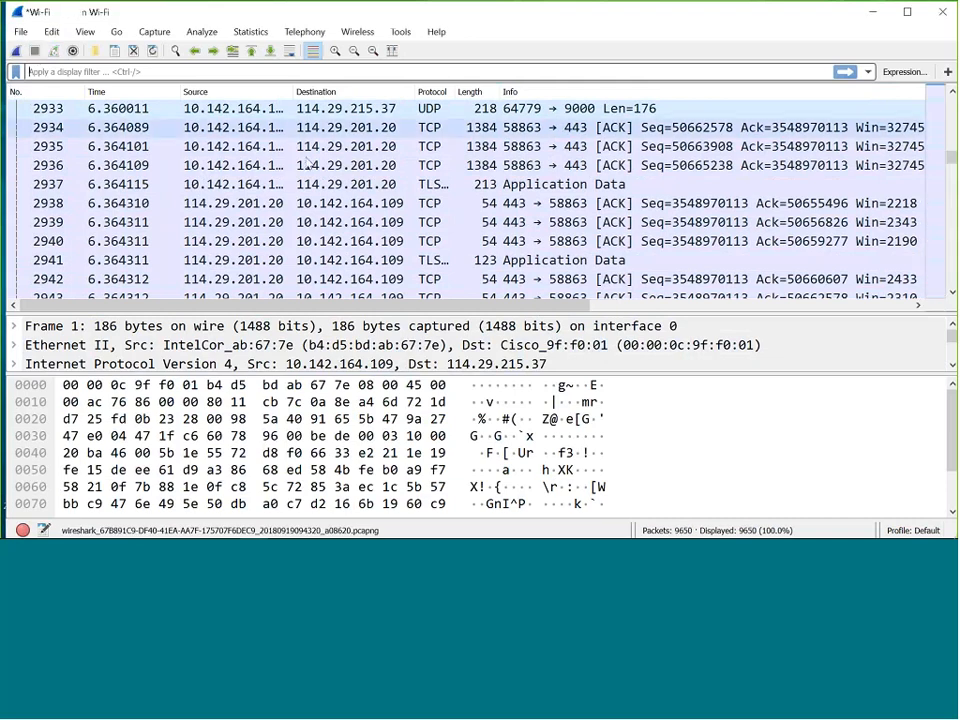
scroll(315, 160, "down", 6)
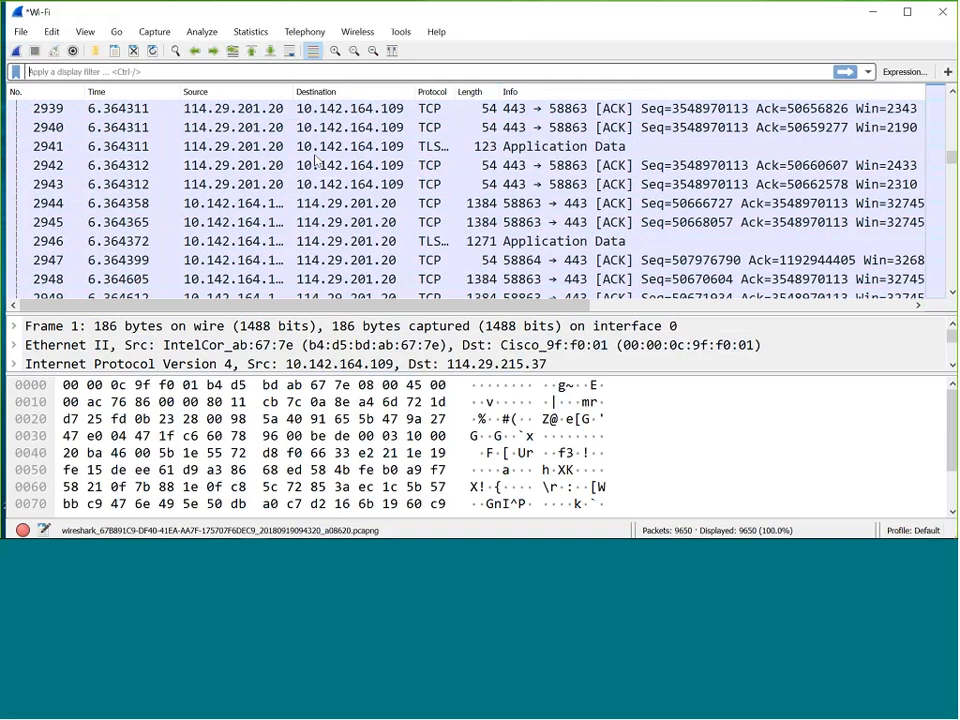
- Open the capture options and try tcp as the capture filter for Wi-Fi, clearing it again
left_click(152, 32)
left_click(157, 52)
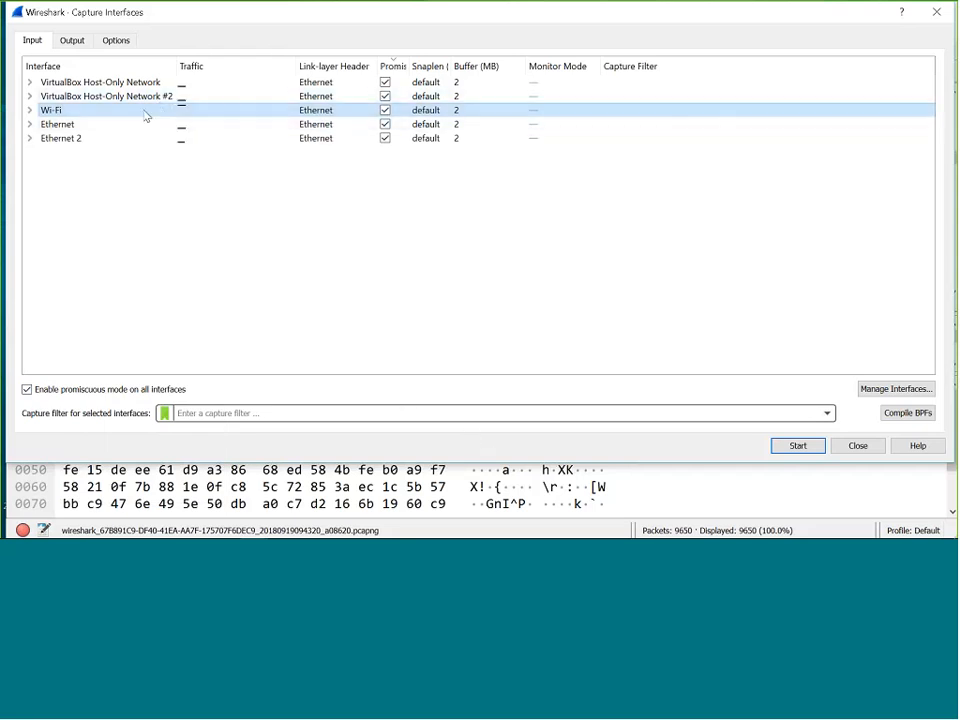
left_click(224, 415)
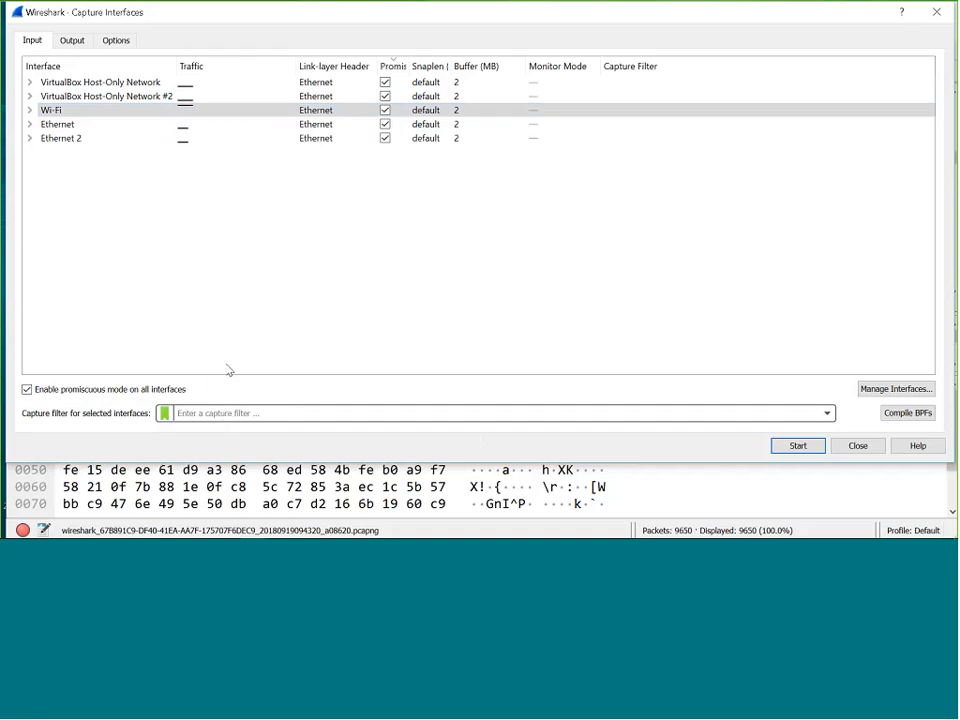
type("tcp")
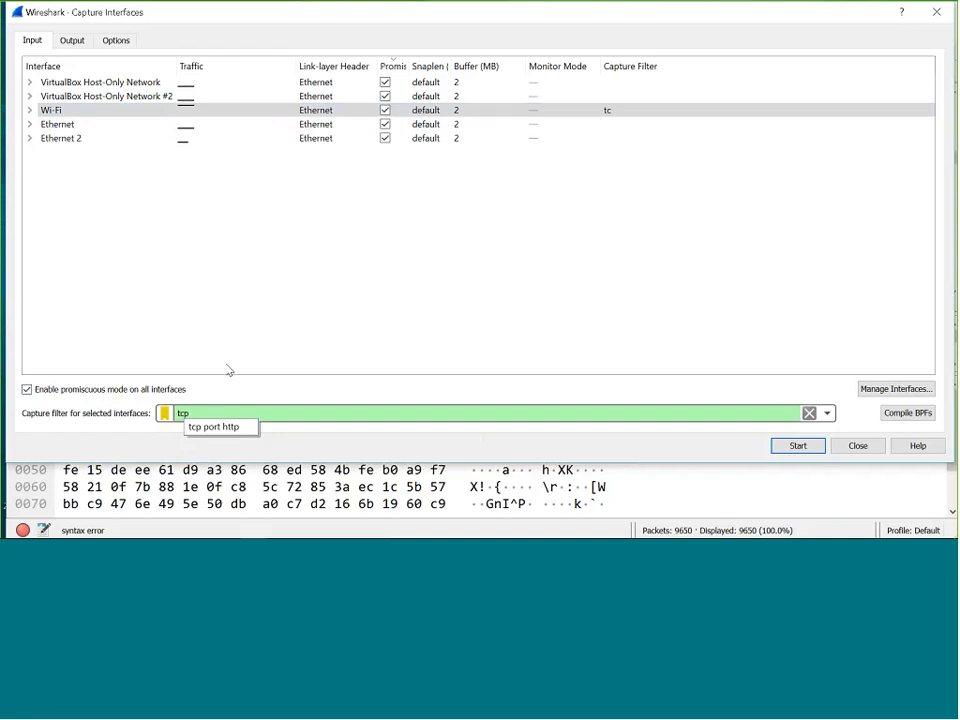
key("BackSpace")
key("BackSpace")
key("BackSpace")
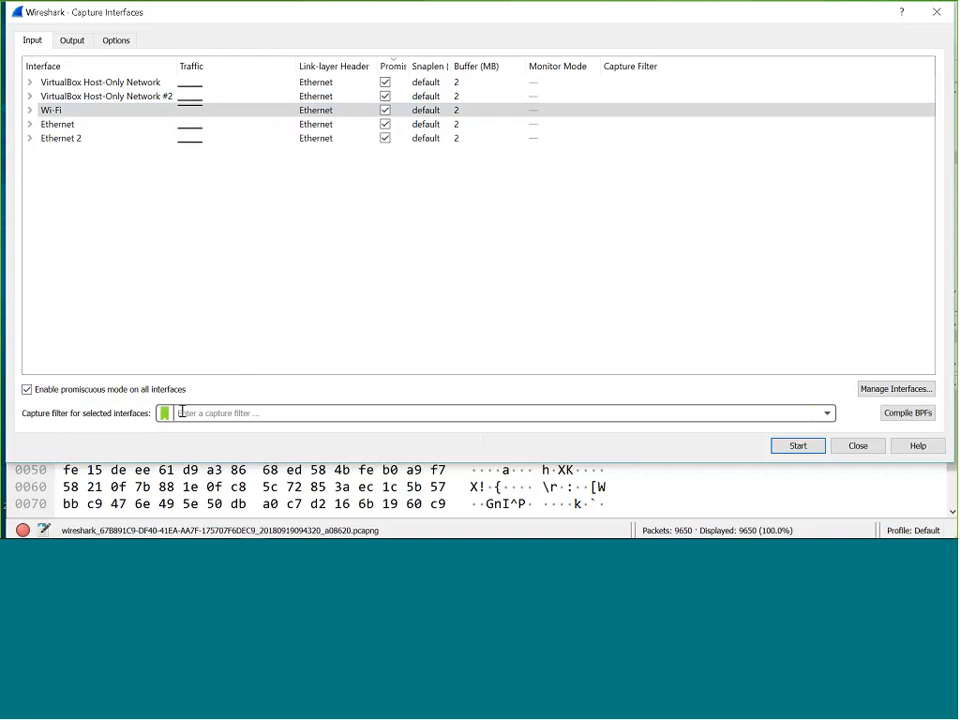
- Enter tc as the Wi-Fi capture filter to view its suggestions, and check the recently used capture filters
type("tc")
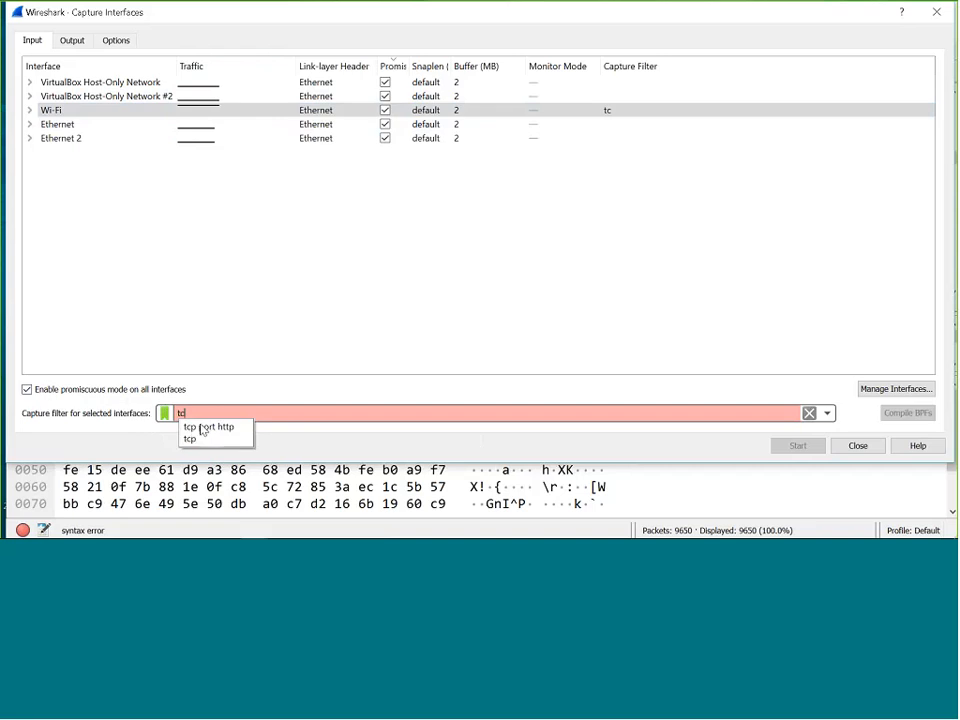
left_click(257, 362)
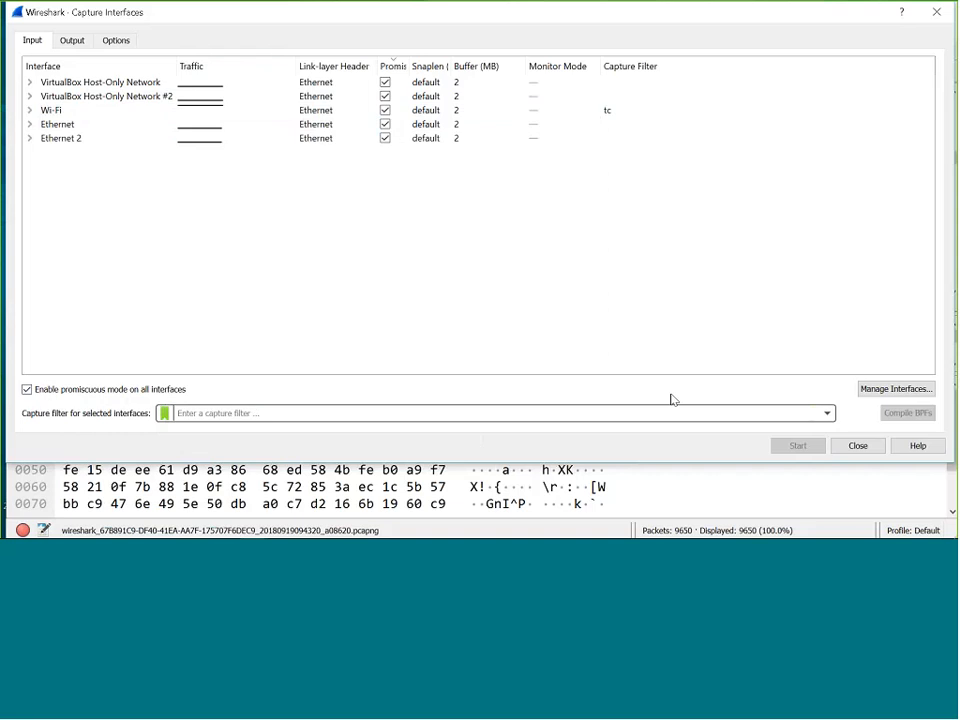
left_click(828, 413)
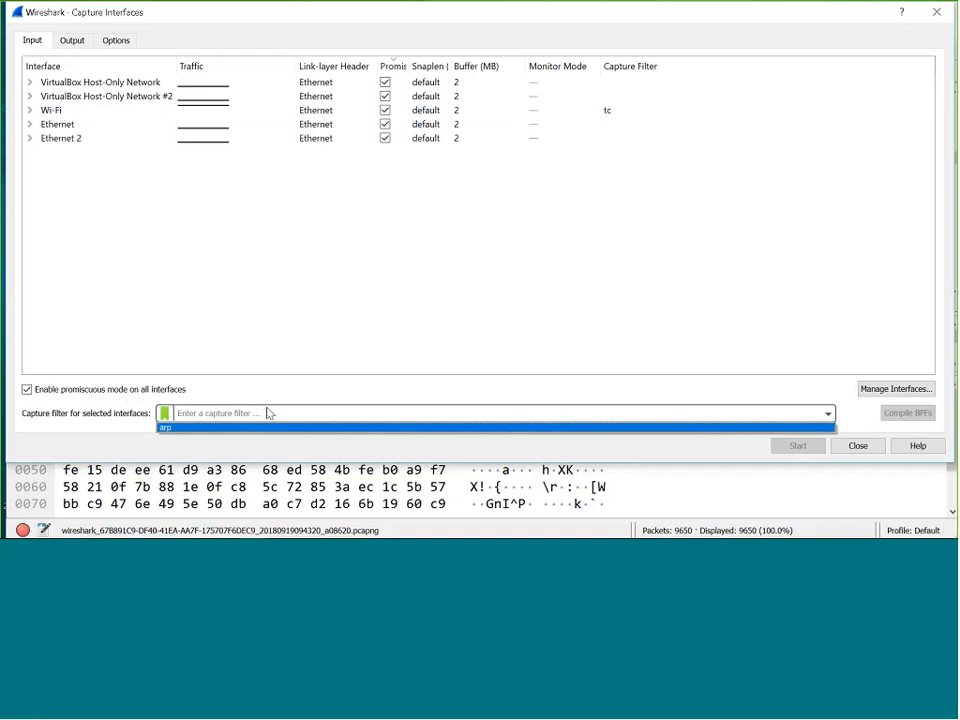
left_click(229, 416)
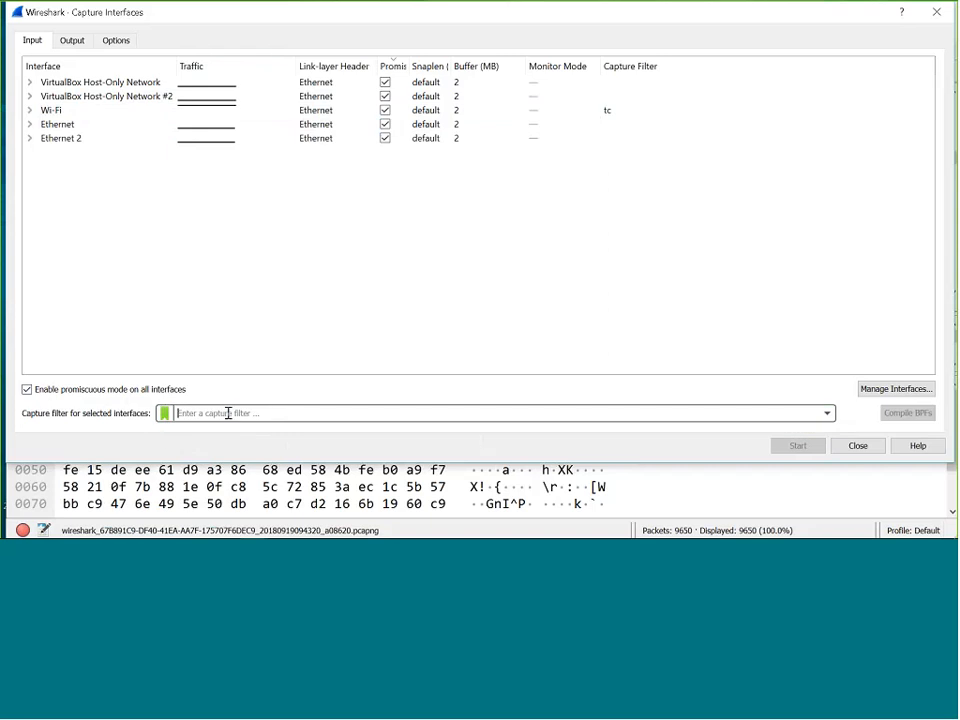
- Try udp as the capture filter and clear it
type("udp")
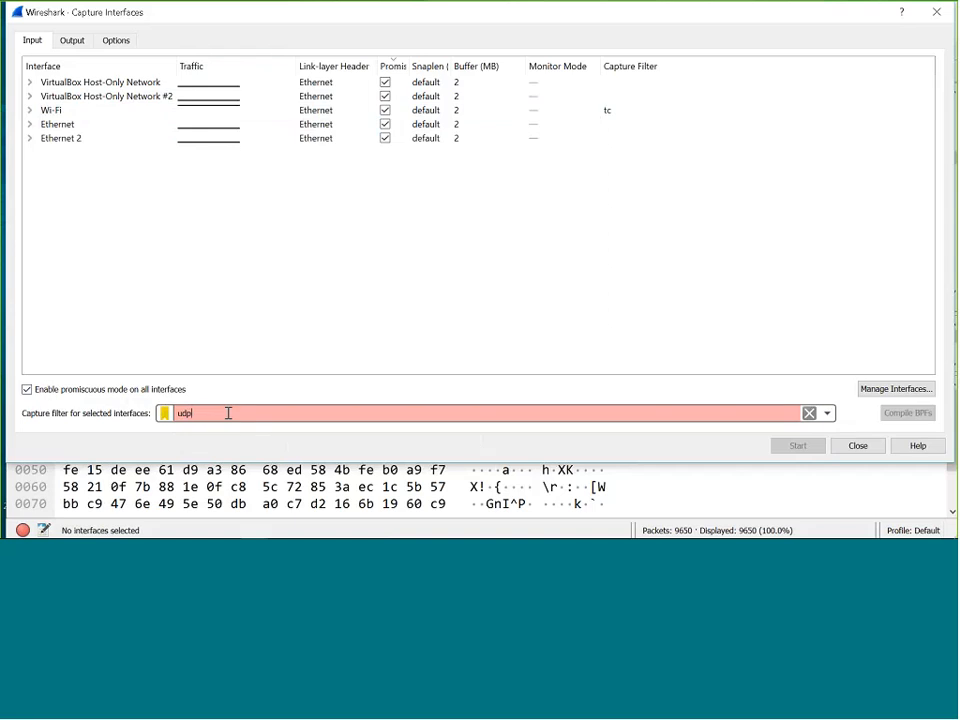
key("BackSpace")
key("BackSpace")
key("BackSpace")
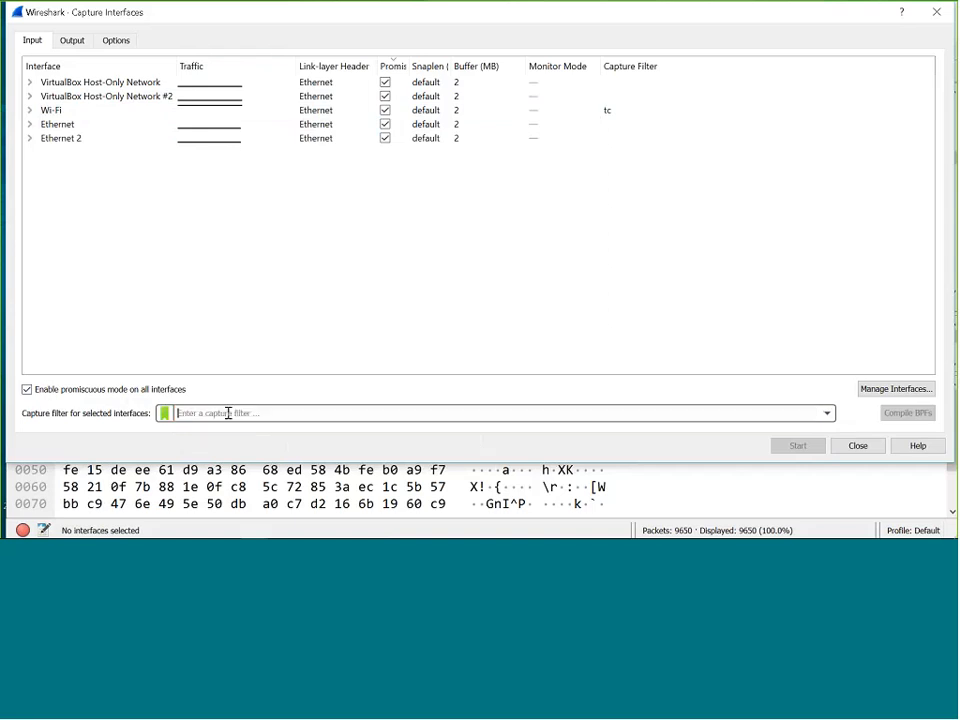
- Try tcp twice as the capture filter with no interface selected, clearing it each time
type("tcp")
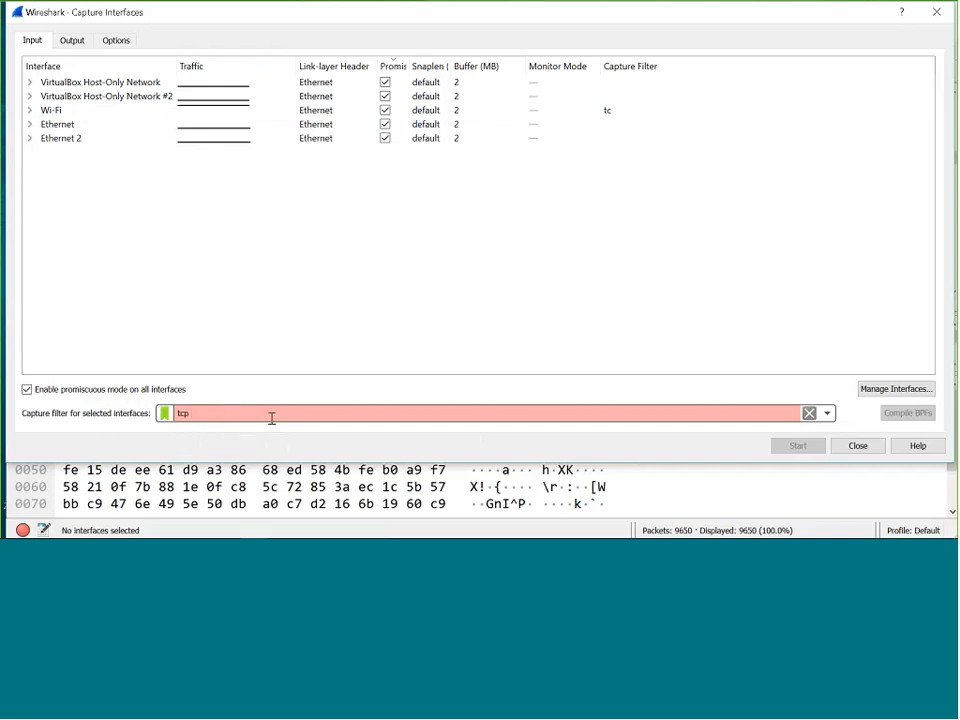
left_click(808, 414)
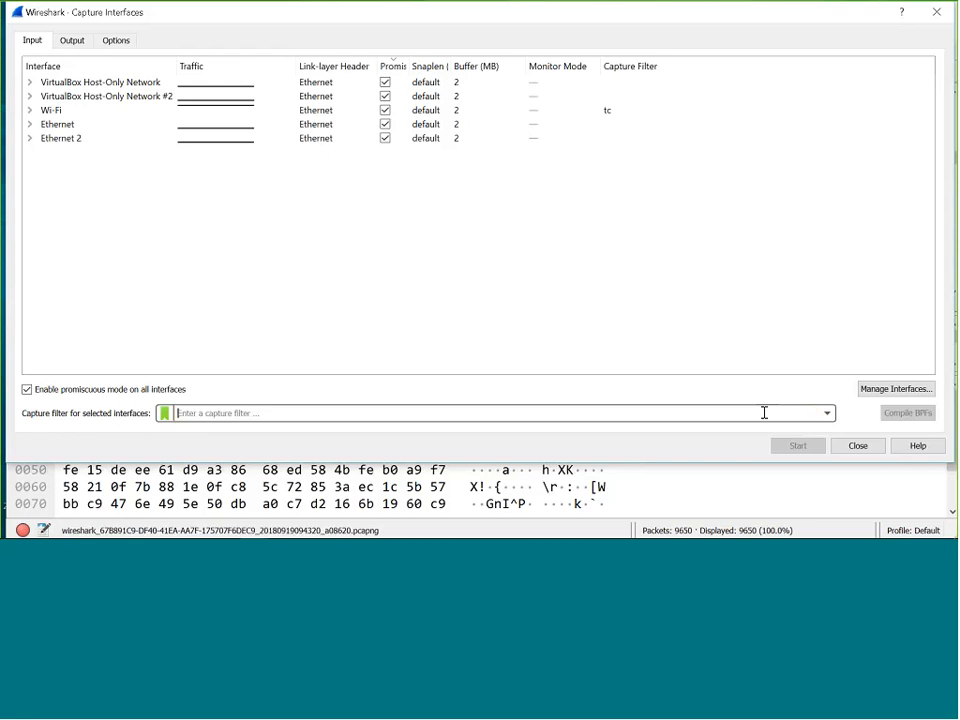
type("tc")
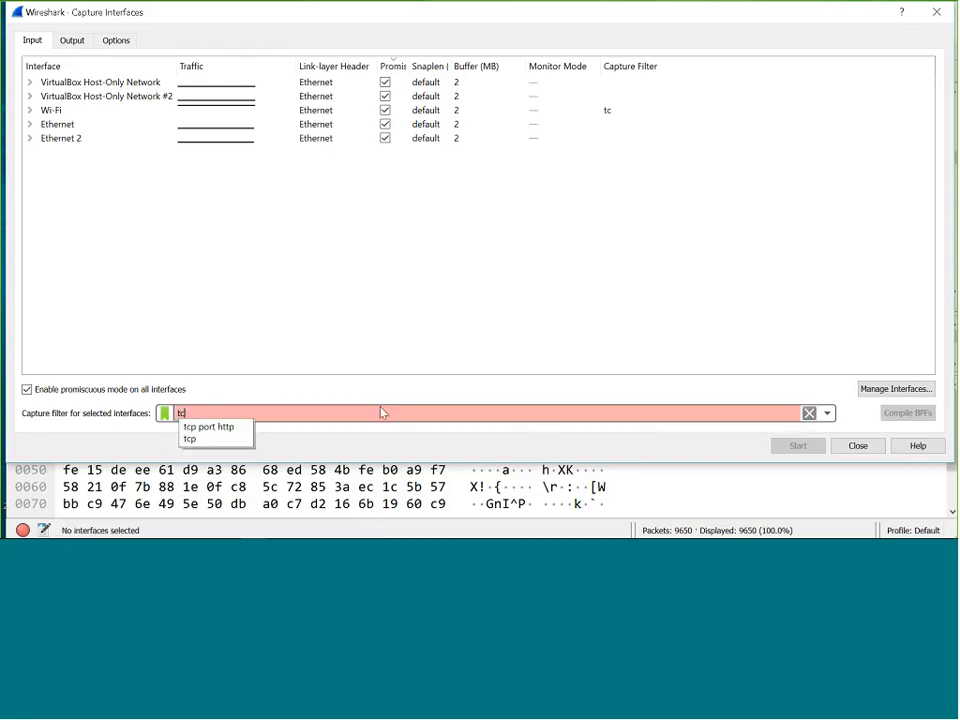
type("p")
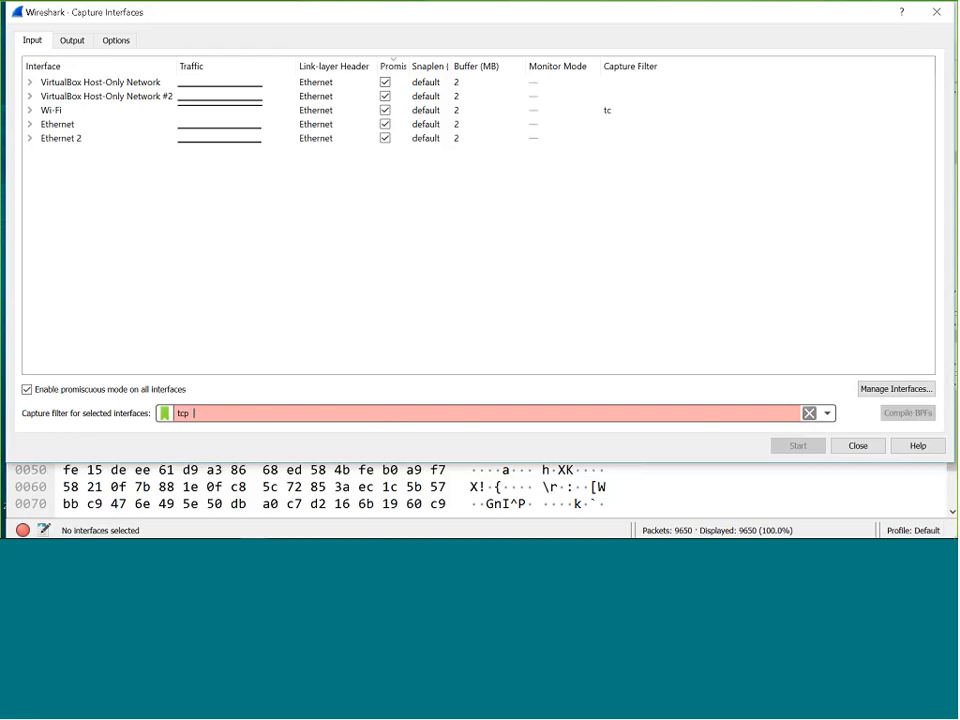
left_click(808, 414)
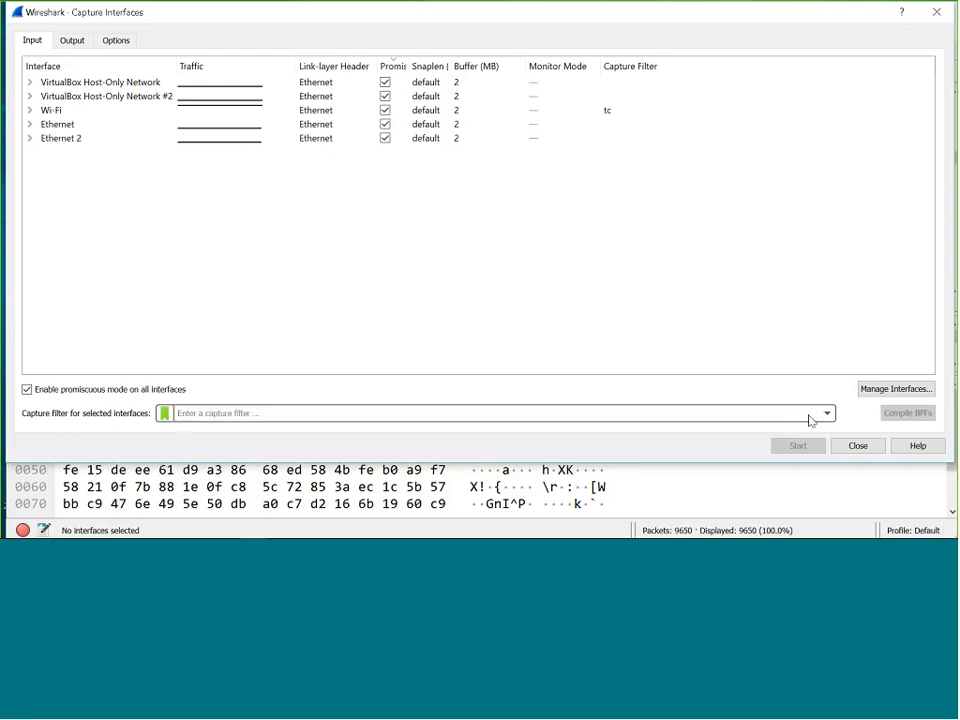
- Check the capture filter suggestions for t, and try arp as the filter before clearing it
left_click(214, 413)
type("t")
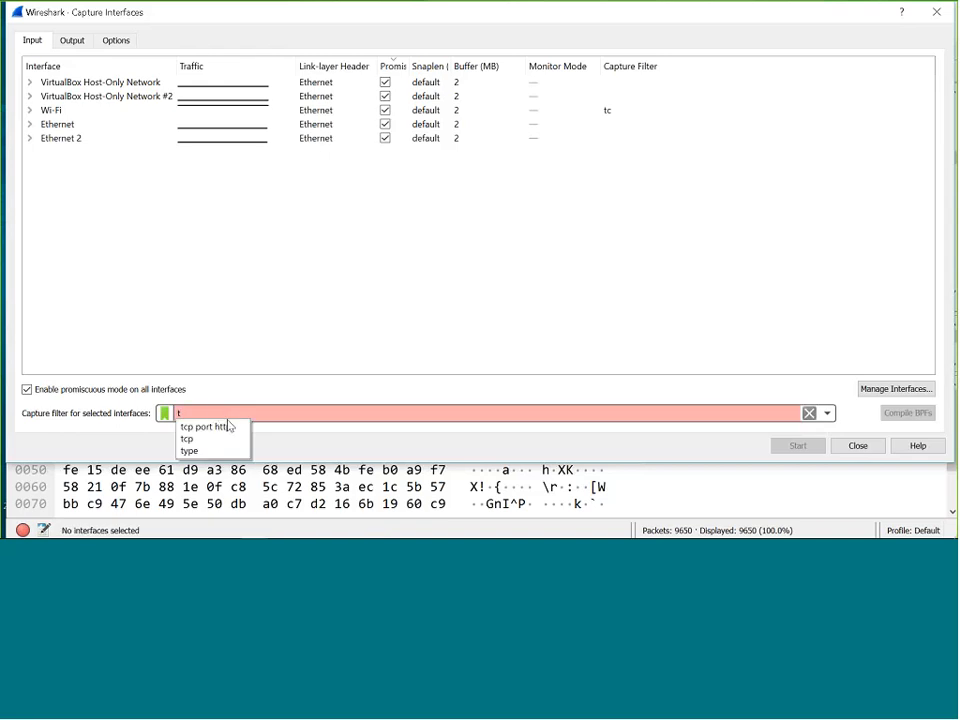
left_click(295, 432)
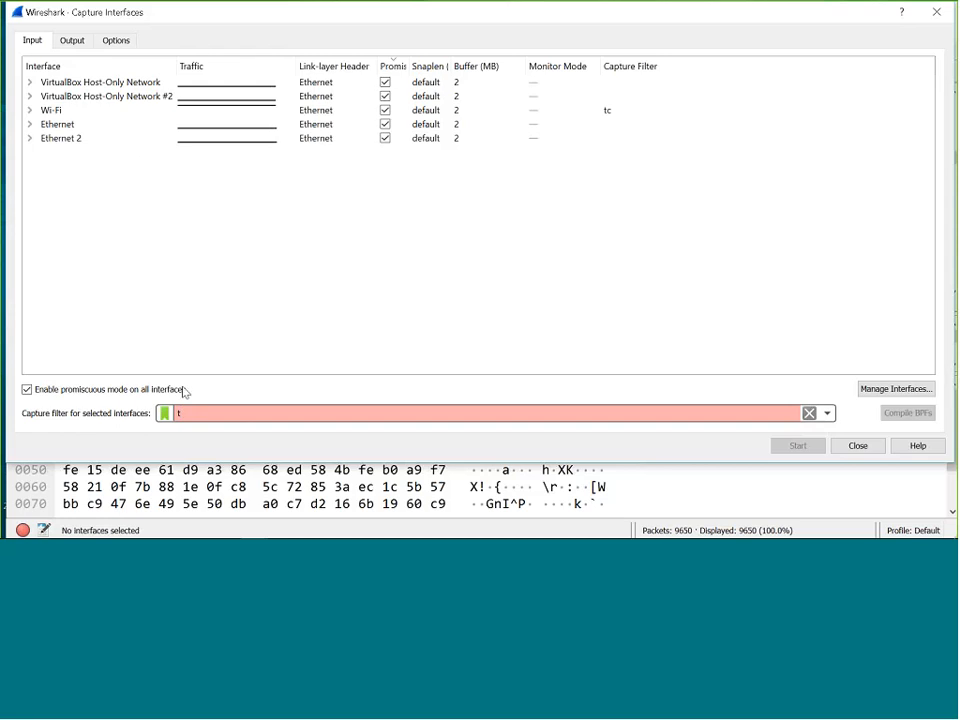
key("BackSpace")
type("arp")
left_click(82, 391)
left_click(82, 390)
left_click(809, 413)
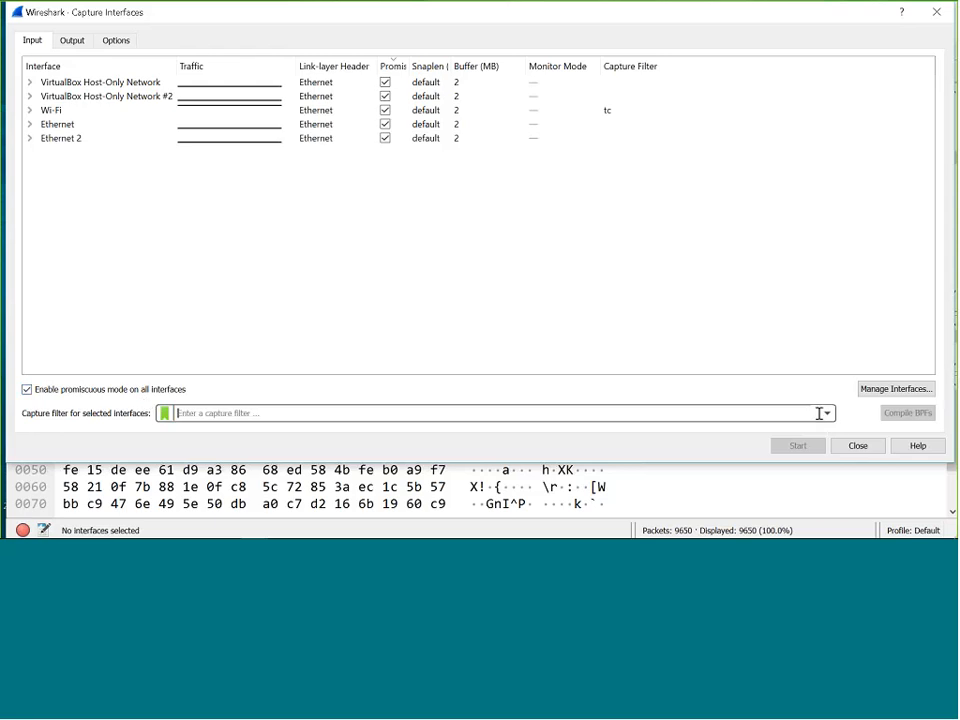
- Pick arp from the recently used capture filters, and close and reopen the capture options
left_click(827, 413)
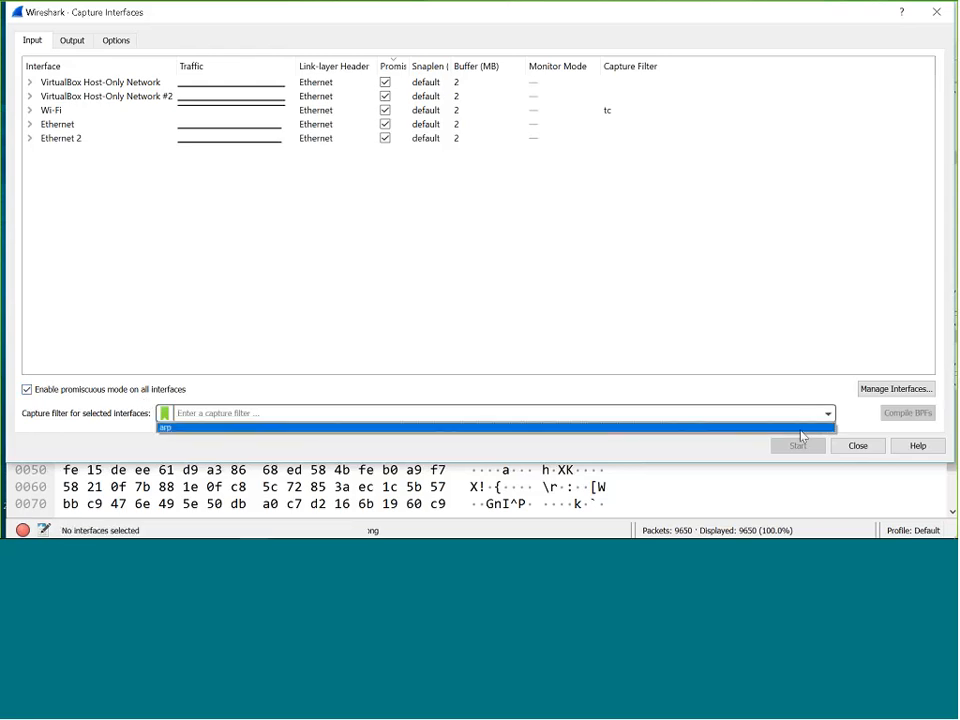
left_click(800, 428)
left_click(850, 446)
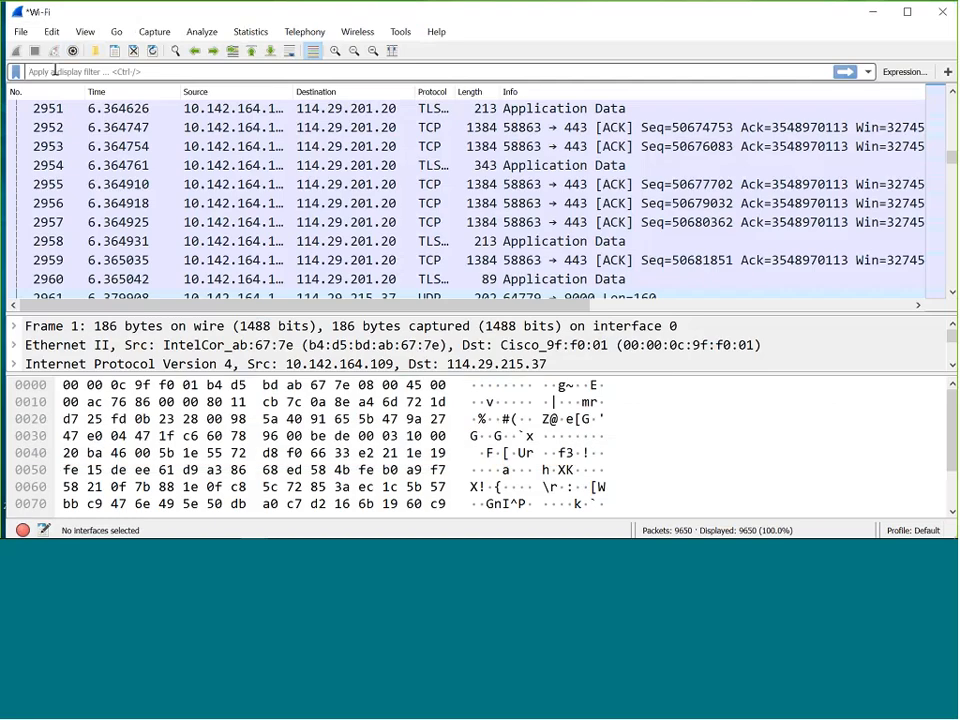
left_click(152, 32)
left_click(148, 48)
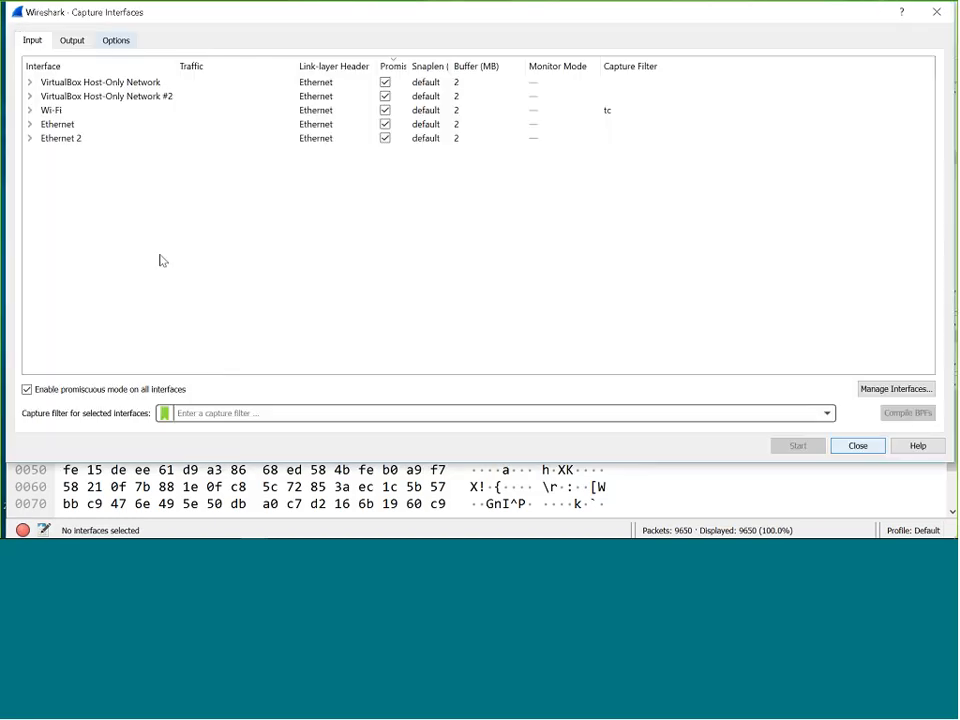
- Select the Wi-Fi interface and set its capture filter to arp
left_click(253, 413)
type("ar")
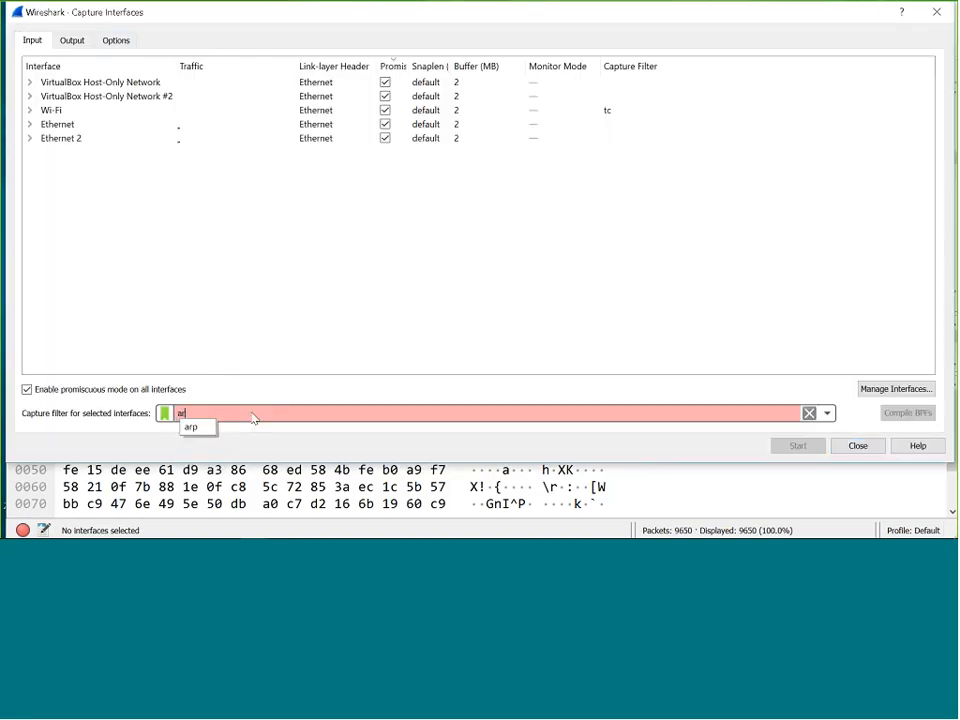
type("p")
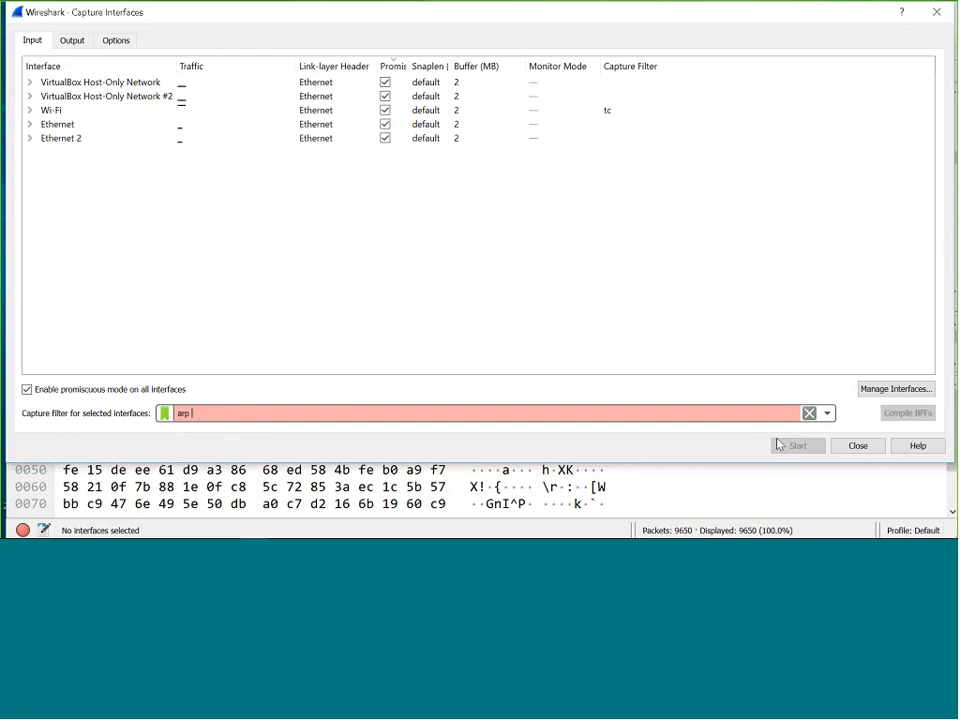
left_click(50, 112)
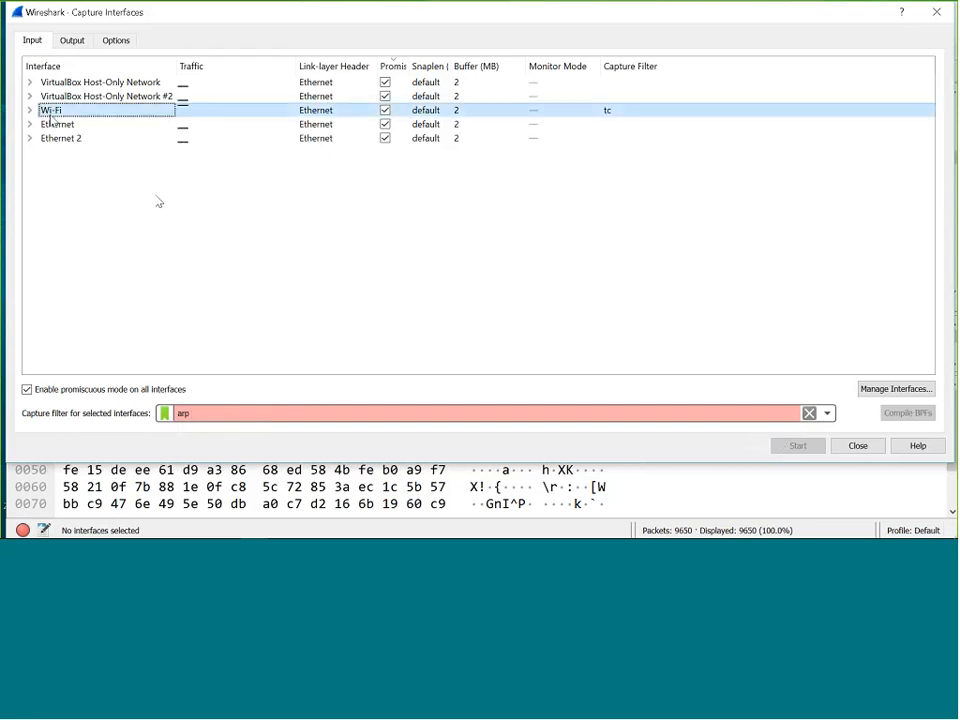
left_click(229, 413)
key("BackSpace")
key("BackSpace")
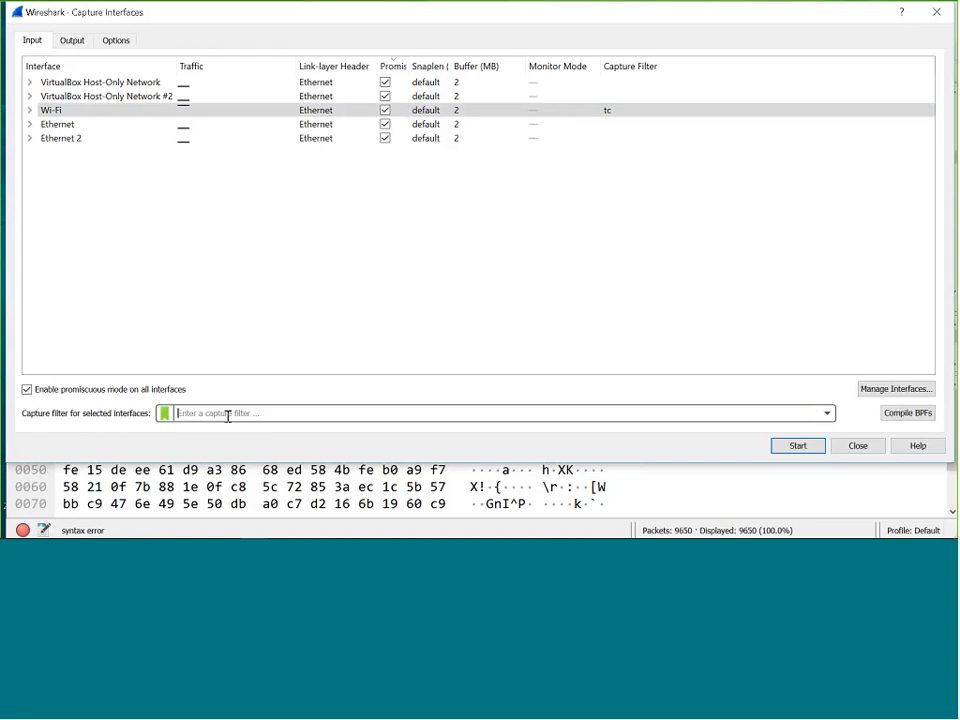
type("arp")
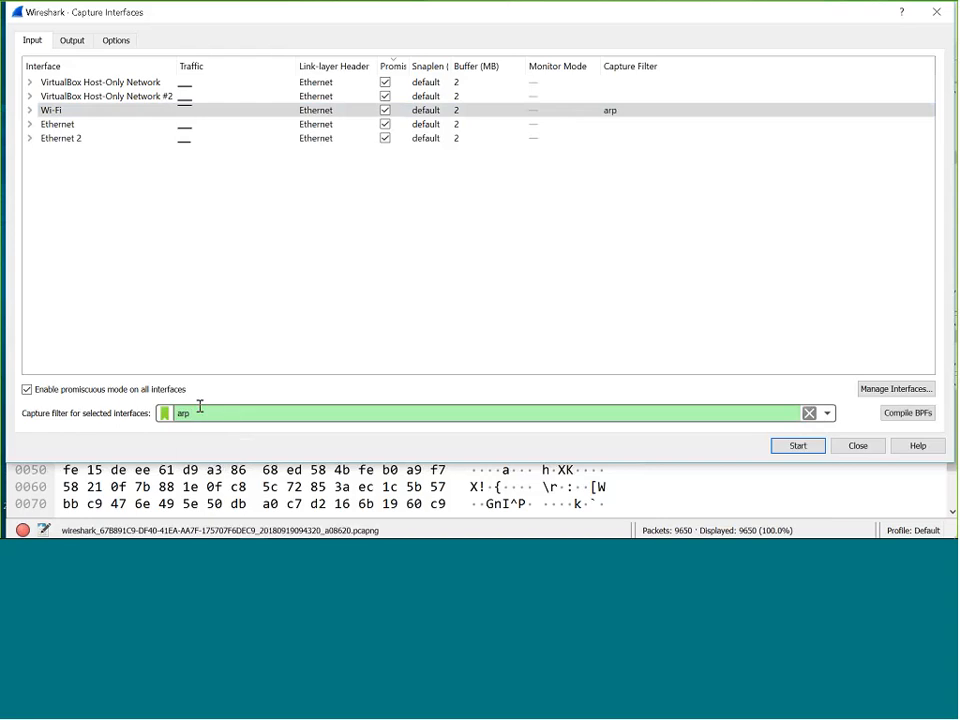
- Clear the arp filter from Wi-Fi and check the suggestions for a, leaving the capture filter empty
left_click(46, 114)
key("BackSpace")
key("BackSpace")
key("BackSpace")
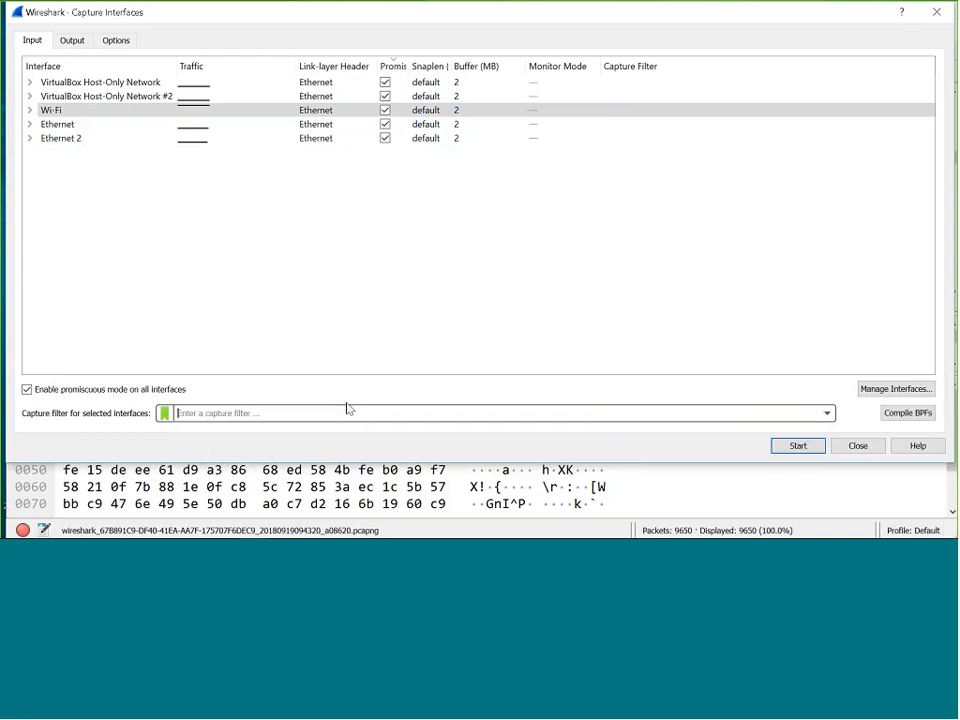
type("a")
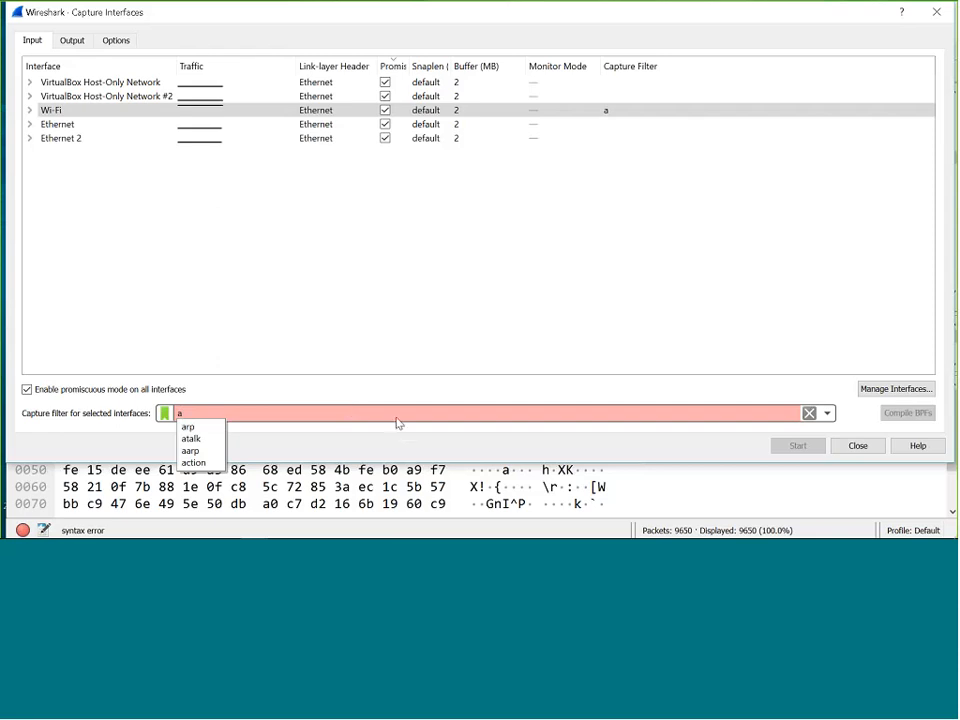
key("BackSpace")
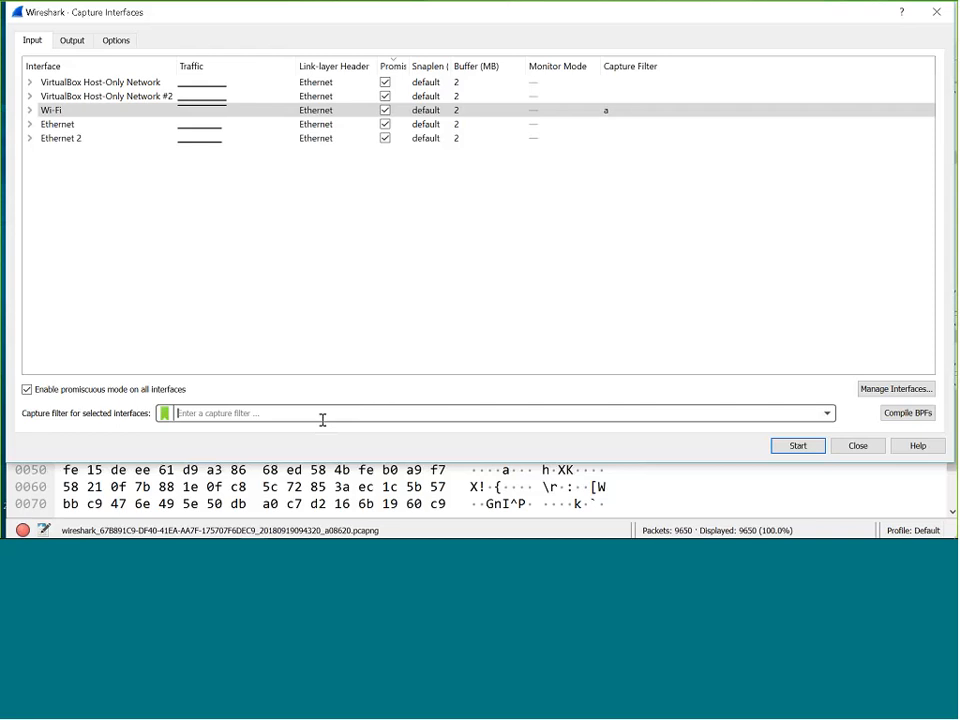
- Run a Wi-Fi capture with tcp as the capture filter and stop it
mouse_move(77, 108)
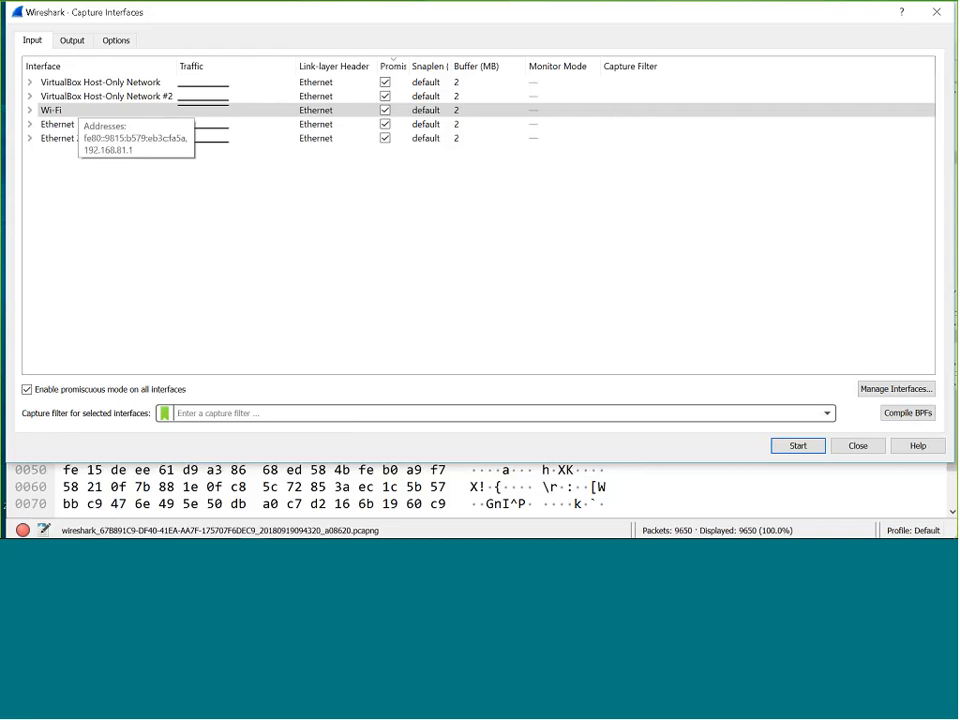
mouse_move(189, 394)
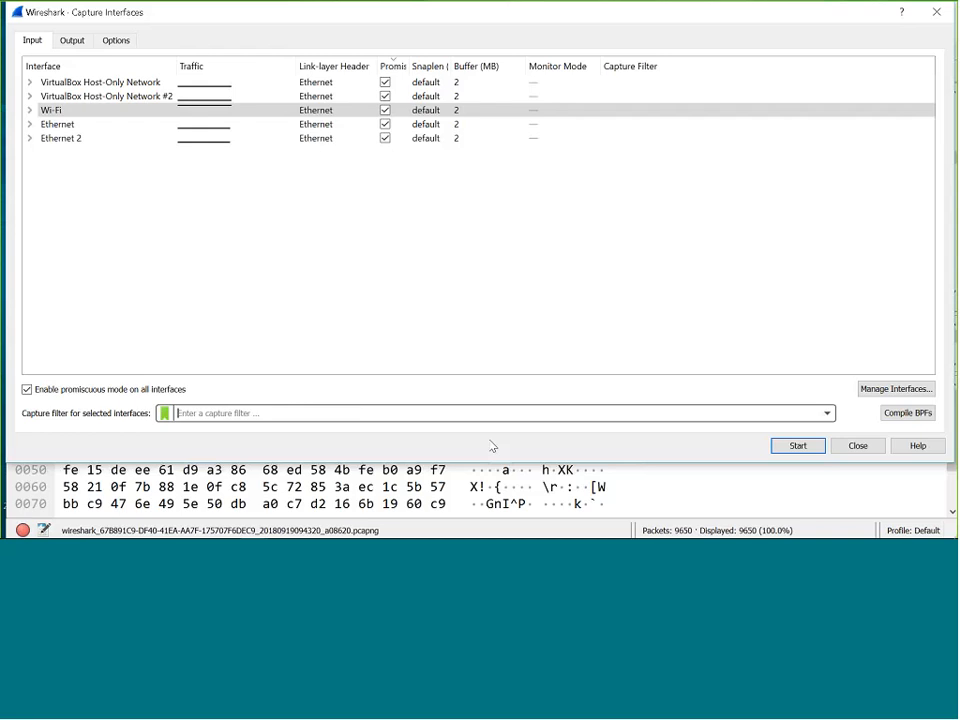
type("tcp")
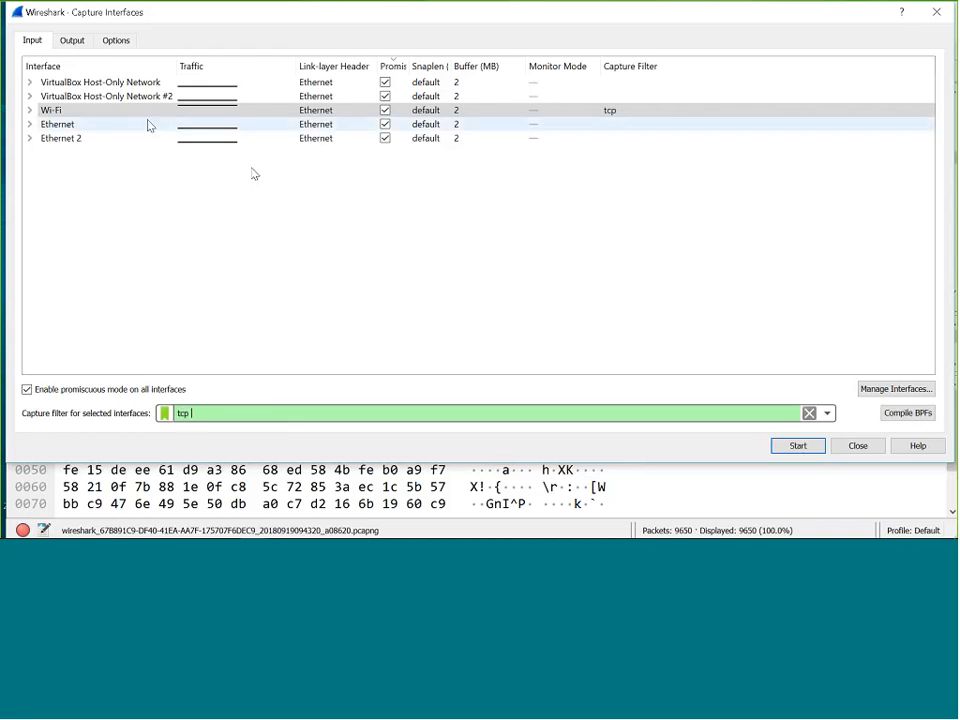
left_click(798, 445)
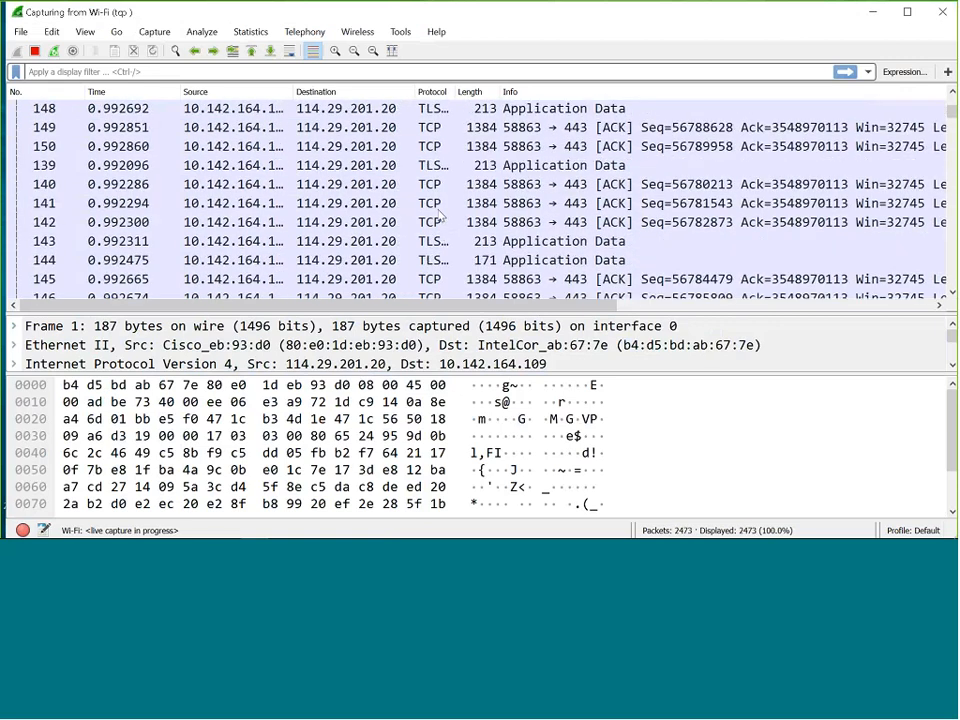
left_click(34, 50)
- Expand Wi-Fi's addresses in the capture options, change its capture filter to udp and start the capture
left_click(154, 32)
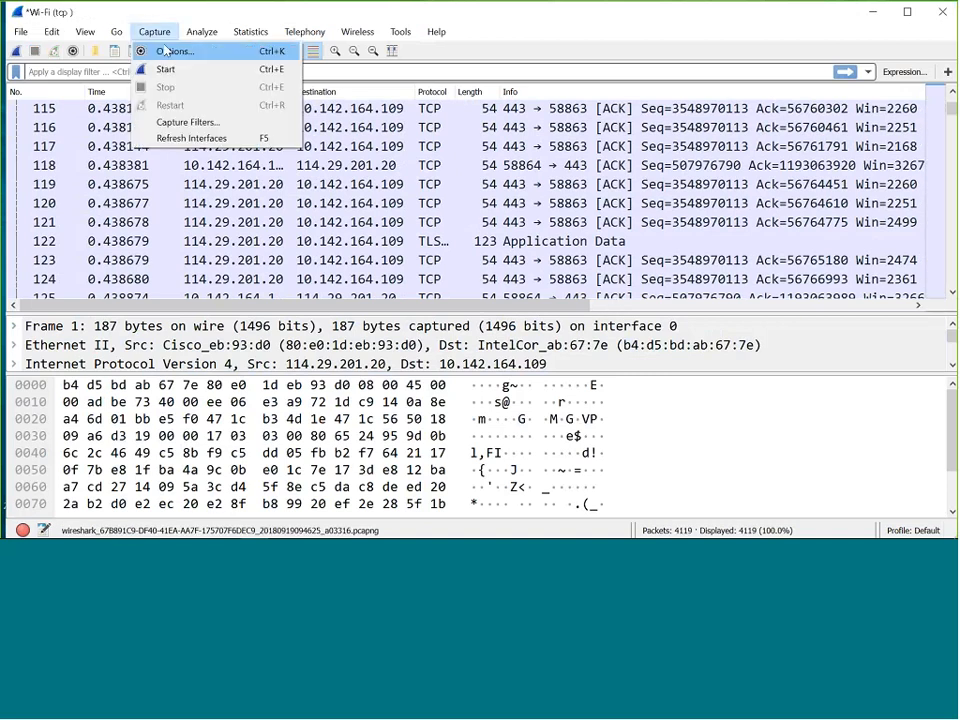
left_click(170, 51)
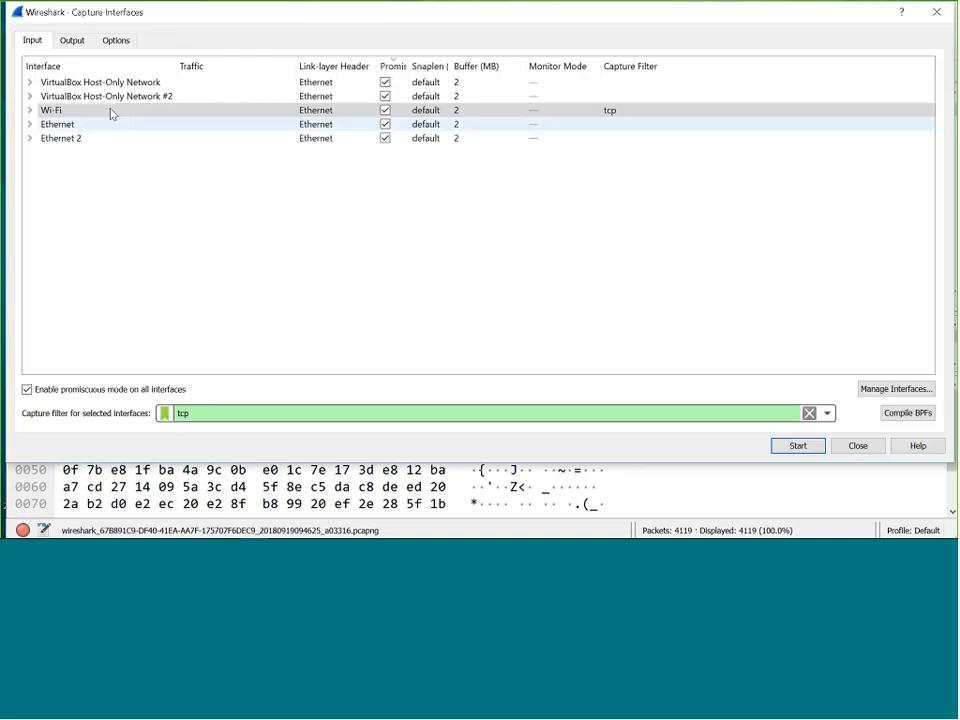
left_click(27, 111)
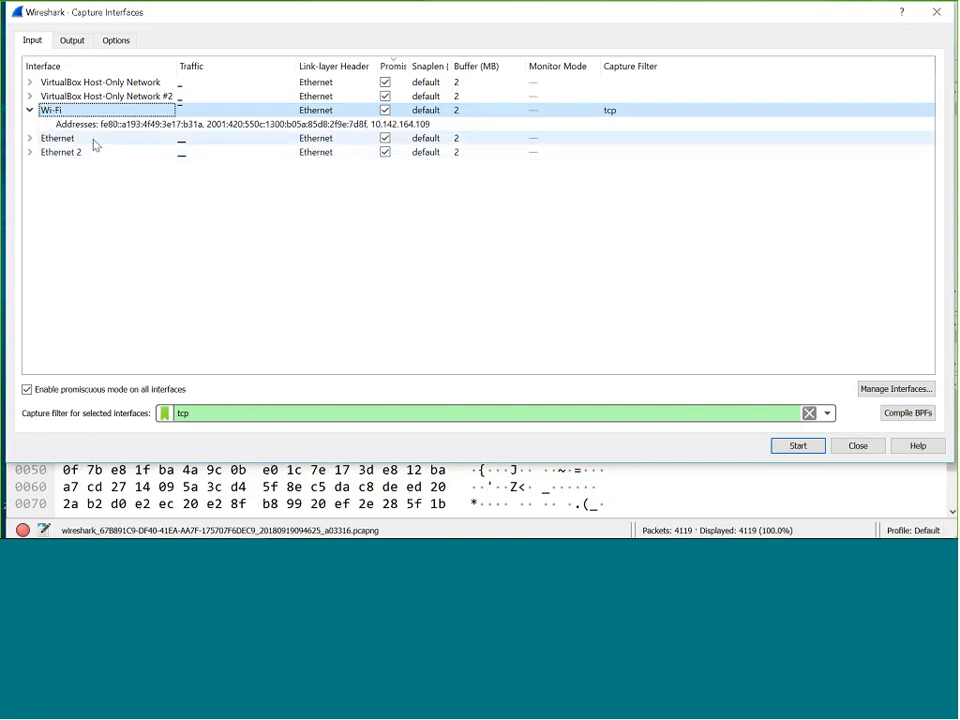
double_click(184, 413)
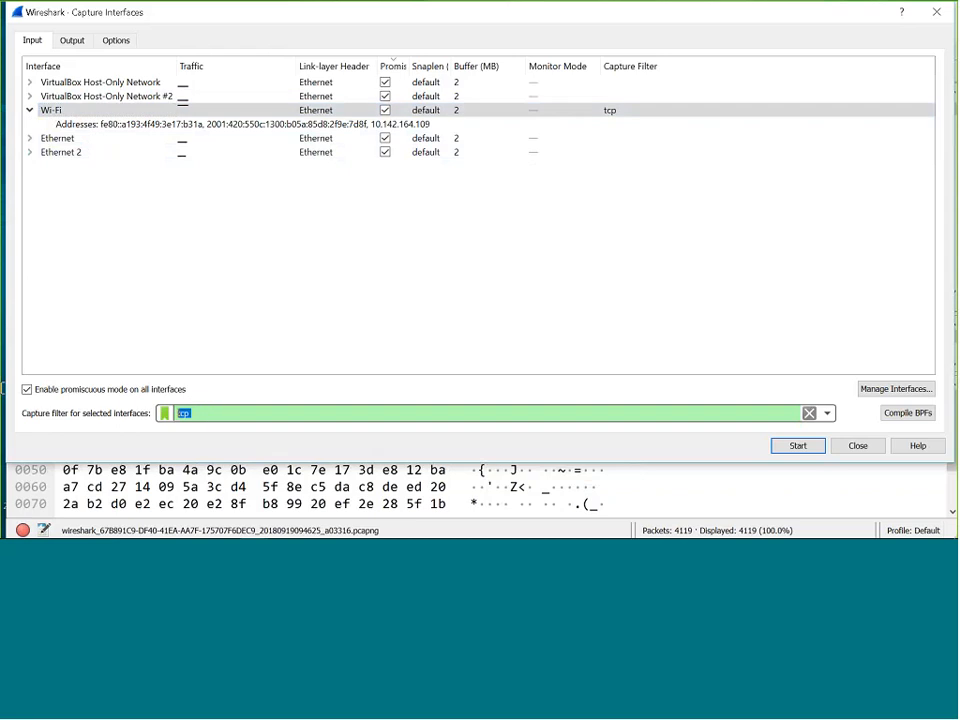
type("ud")
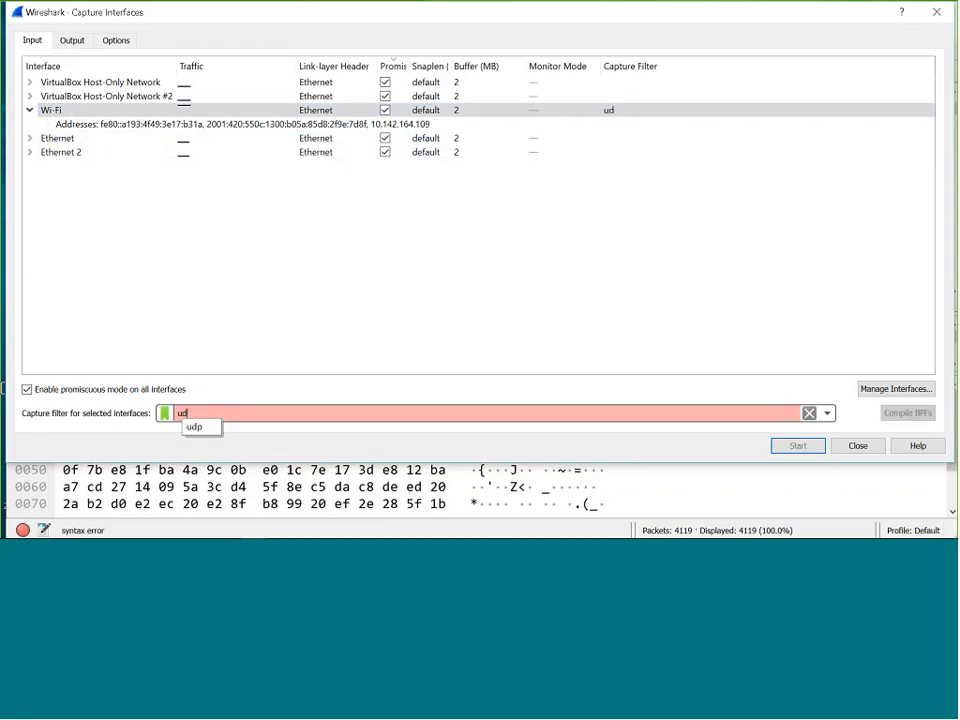
type("p")
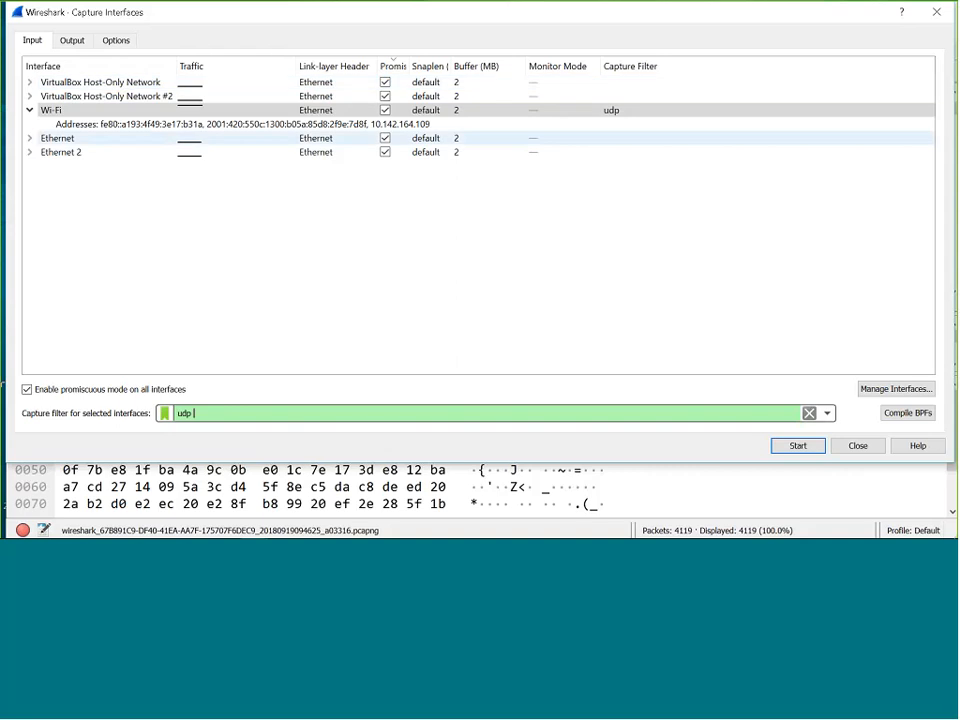
left_click(797, 446)
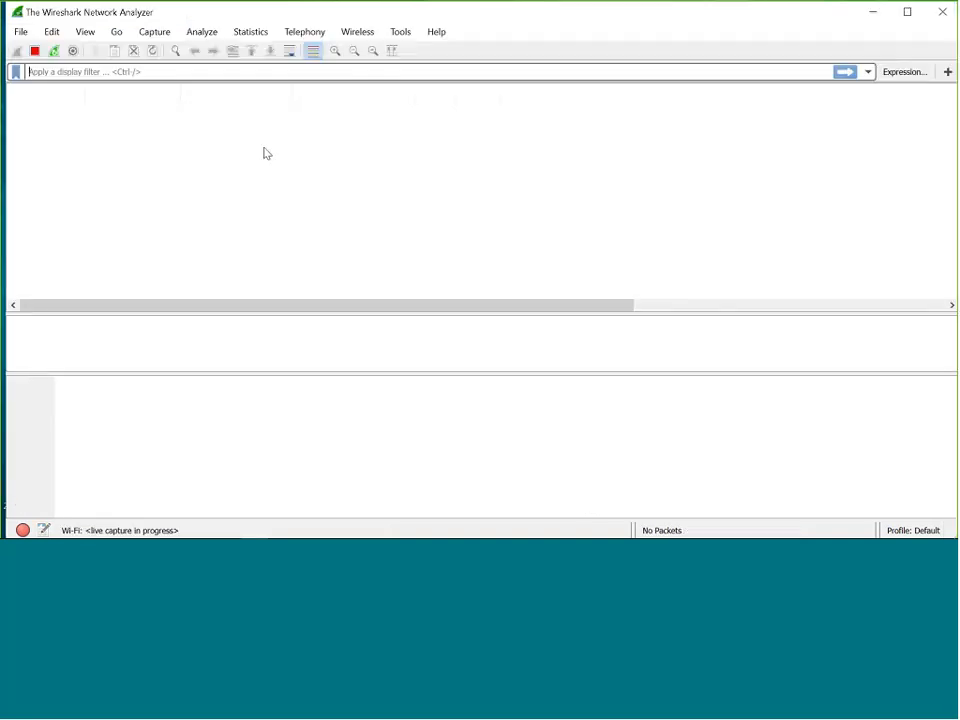
- Inspect the RTCP packet's User Datagram Protocol header in an enlarged packet details pane
left_click(386, 107)
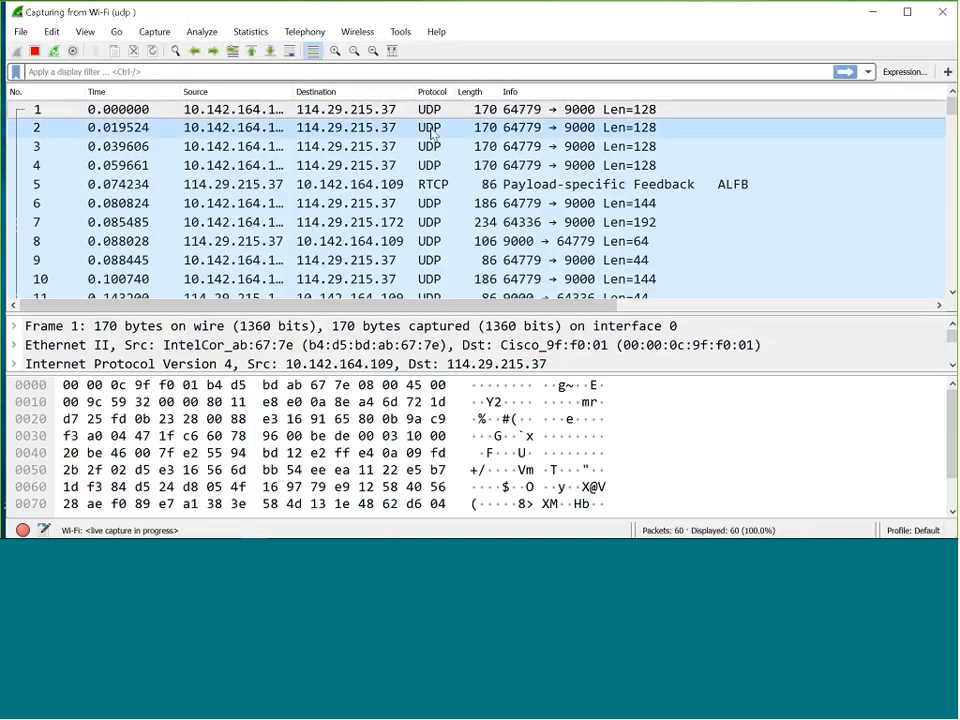
left_click(427, 188)
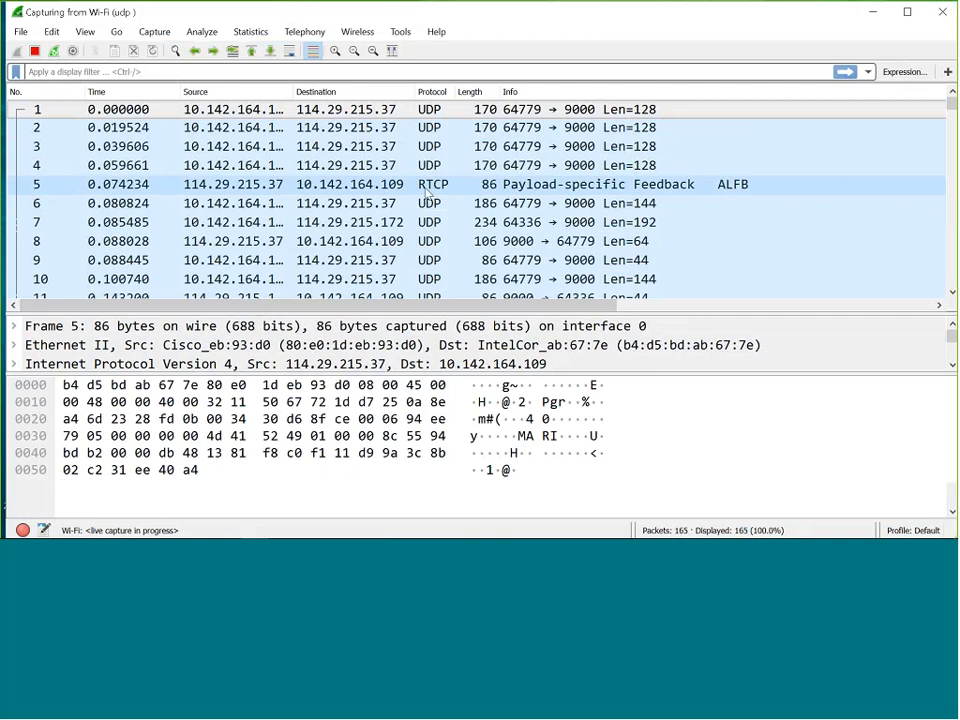
left_click(437, 385)
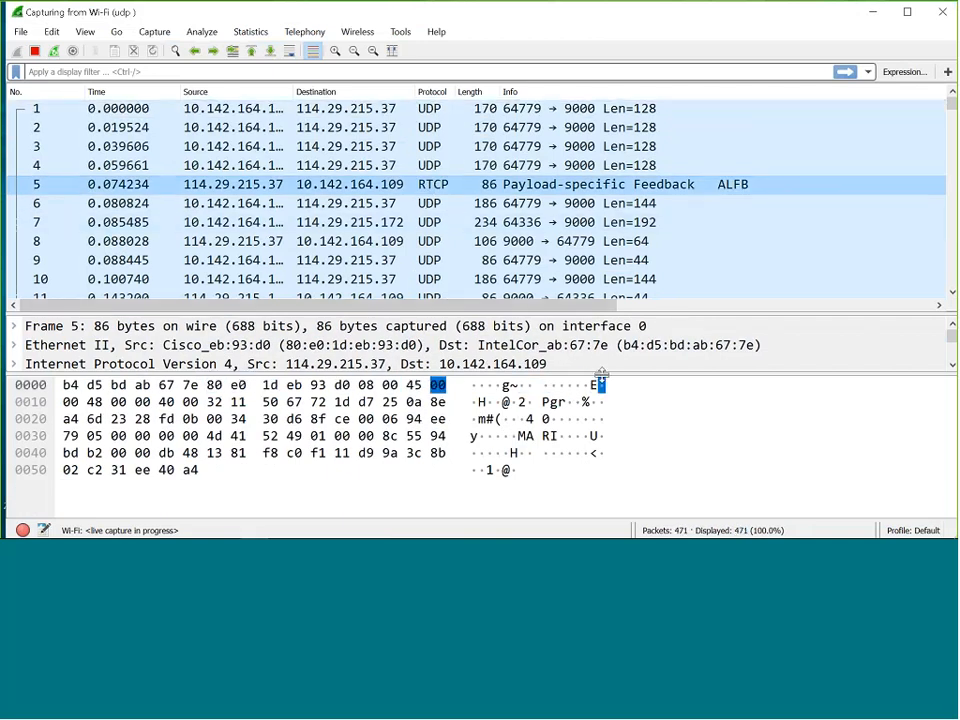
left_click_drag(601, 373, 590, 434)
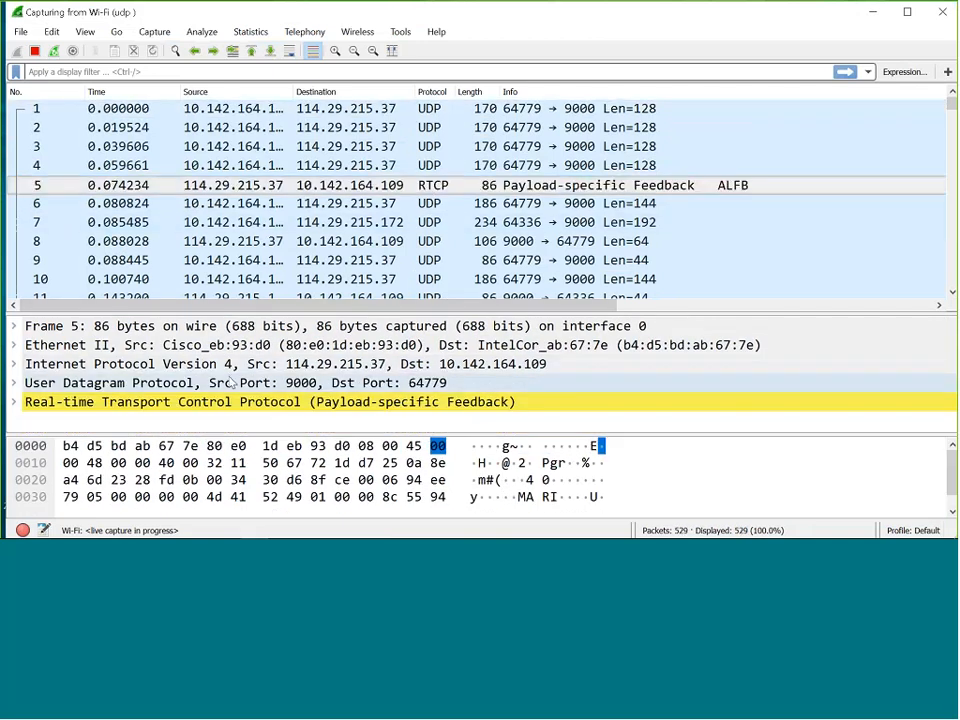
left_click(231, 383)
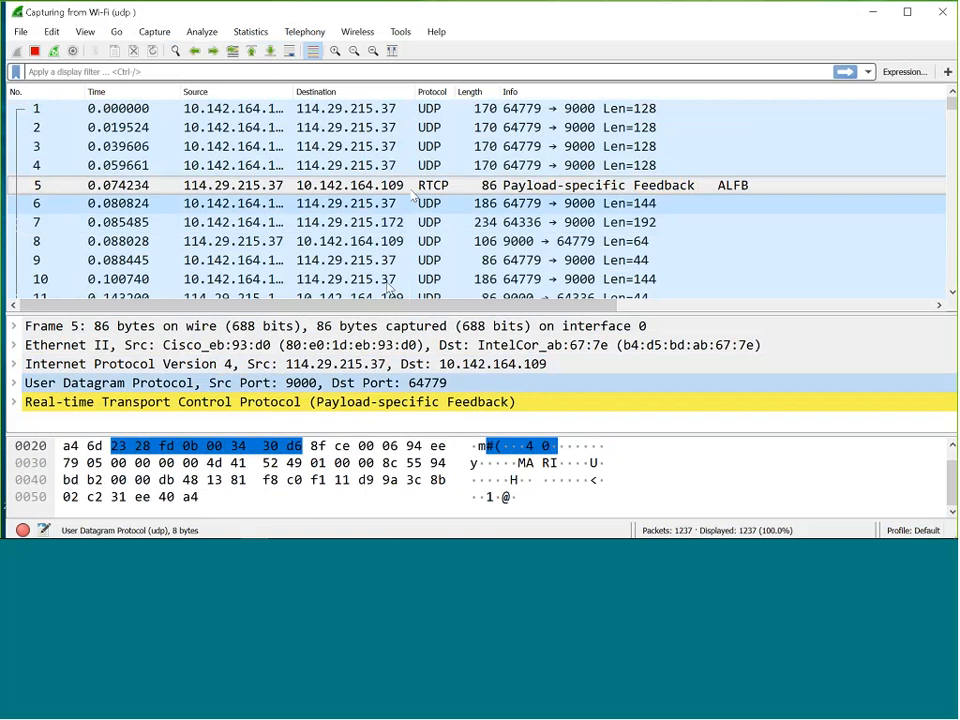
- Examine the protocol layers of MDNS packets 13 and 62 and SSDP packet 53 in the running udp capture
scroll(395, 270, "down", 2)
left_click(426, 224)
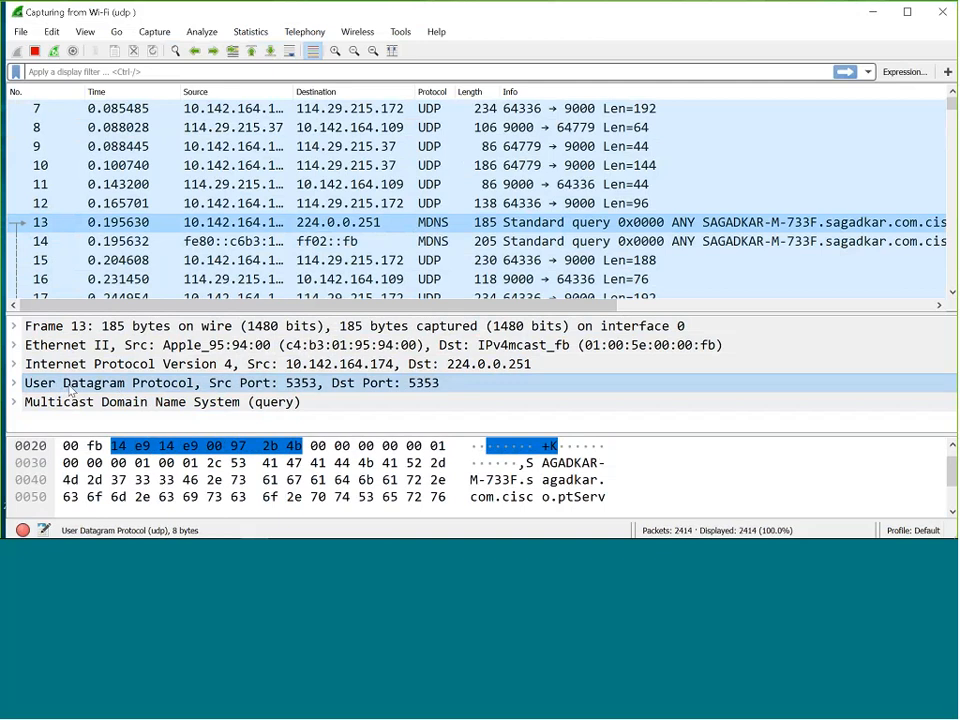
scroll(521, 162, "down", 10)
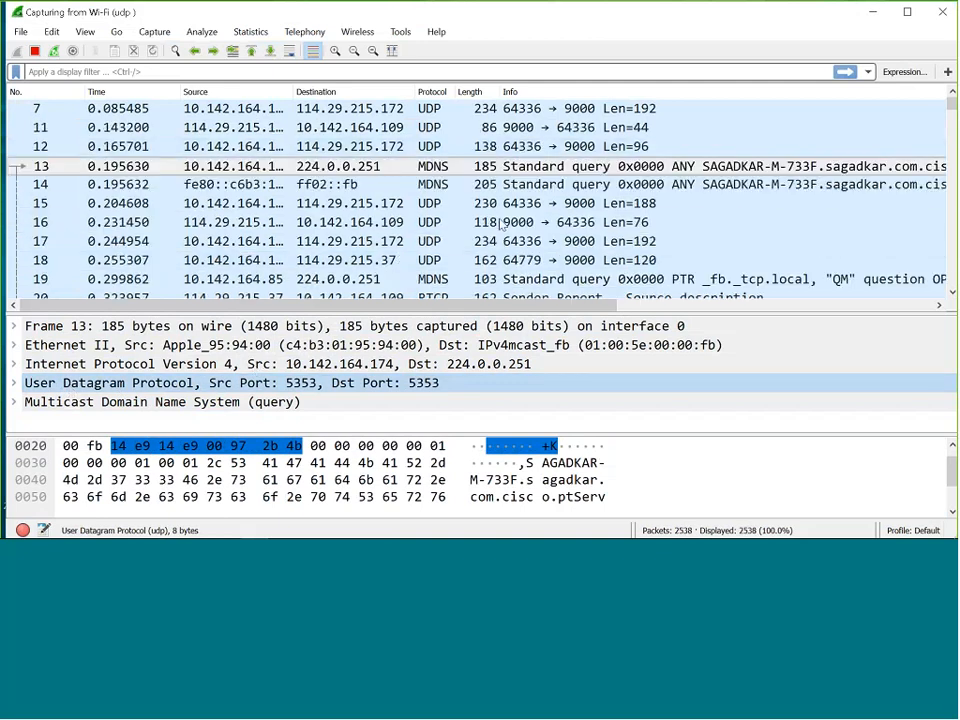
scroll(415, 203, "down", 7)
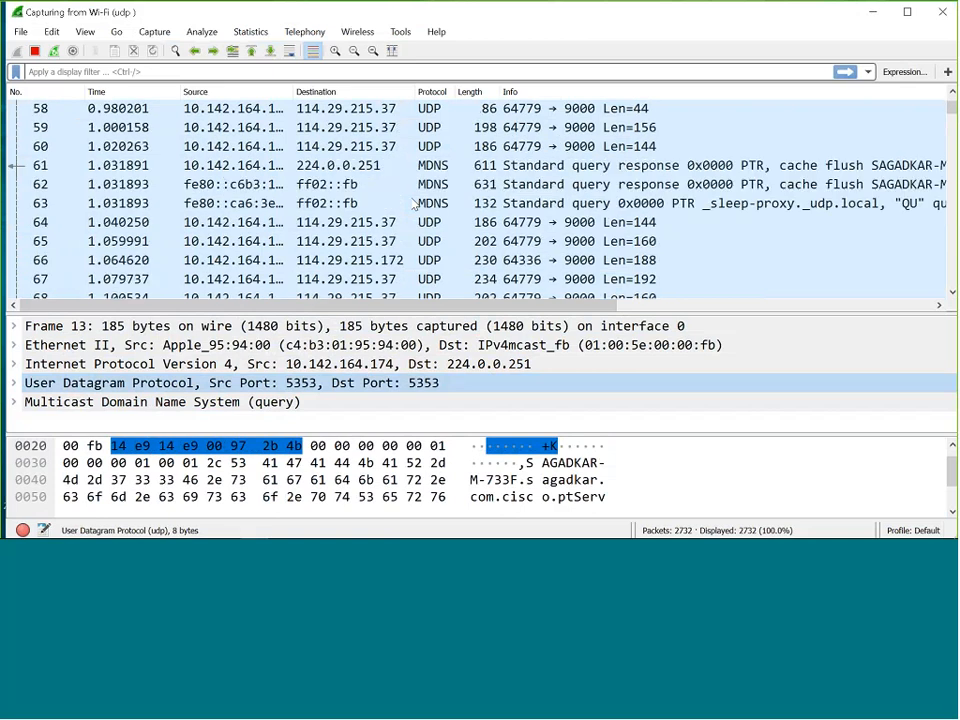
scroll(450, 216, "up", 1)
scroll(450, 216, "down", 1)
scroll(428, 205, "up", 2)
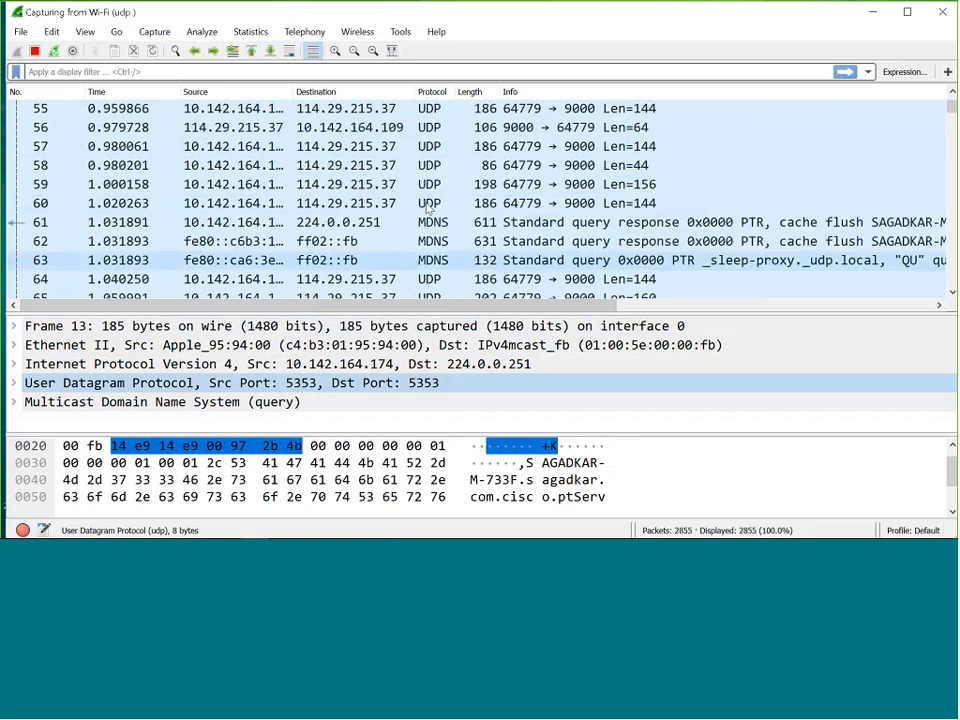
left_click(437, 131)
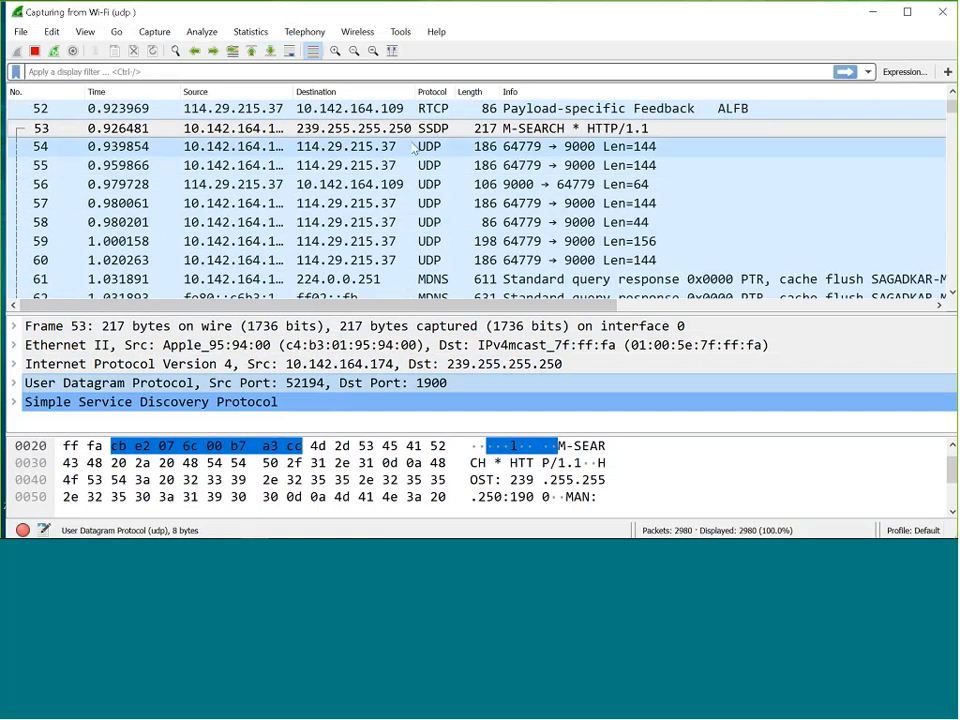
scroll(440, 185, "down", 2)
left_click(440, 190)
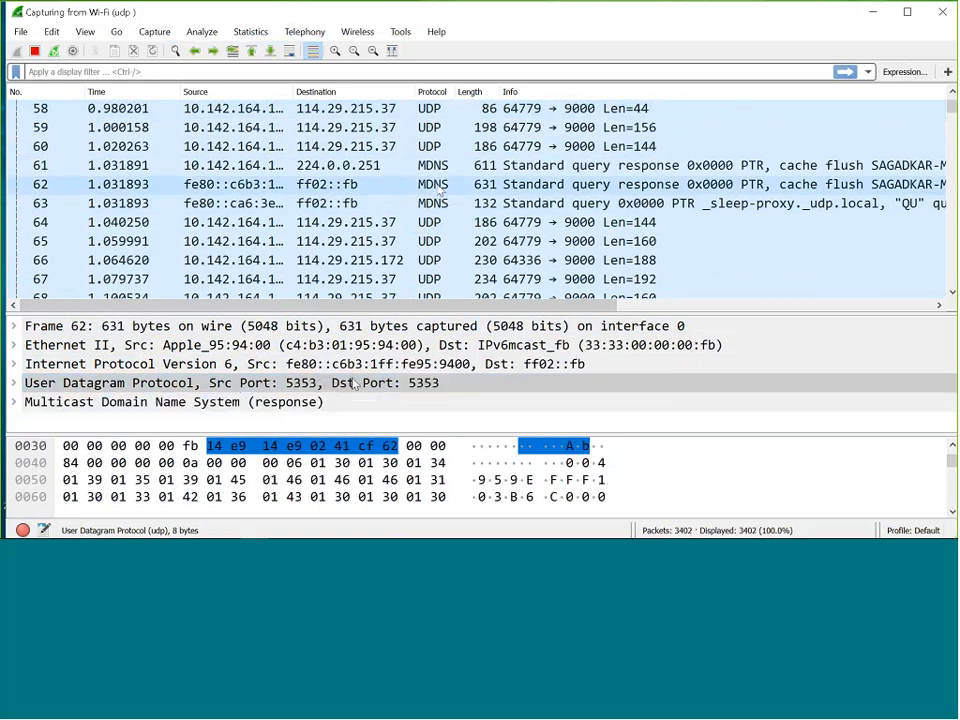
scroll(440, 226, "down", 7)
scroll(440, 226, "down", 10)
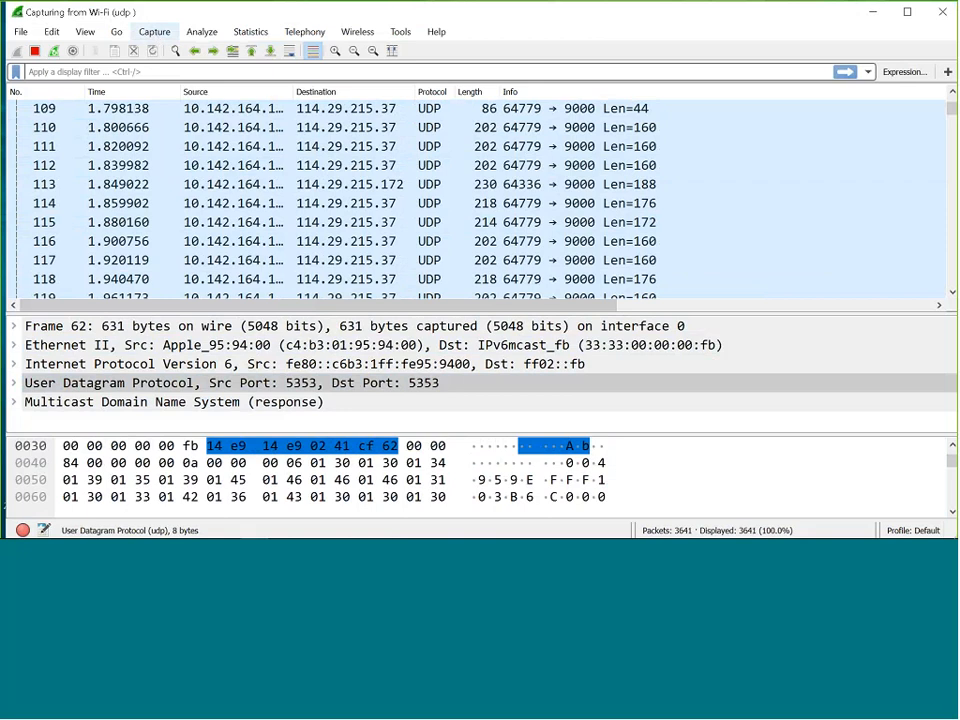
- Stop the running Wi-Fi capture that uses the udp filter
left_click(155, 31)
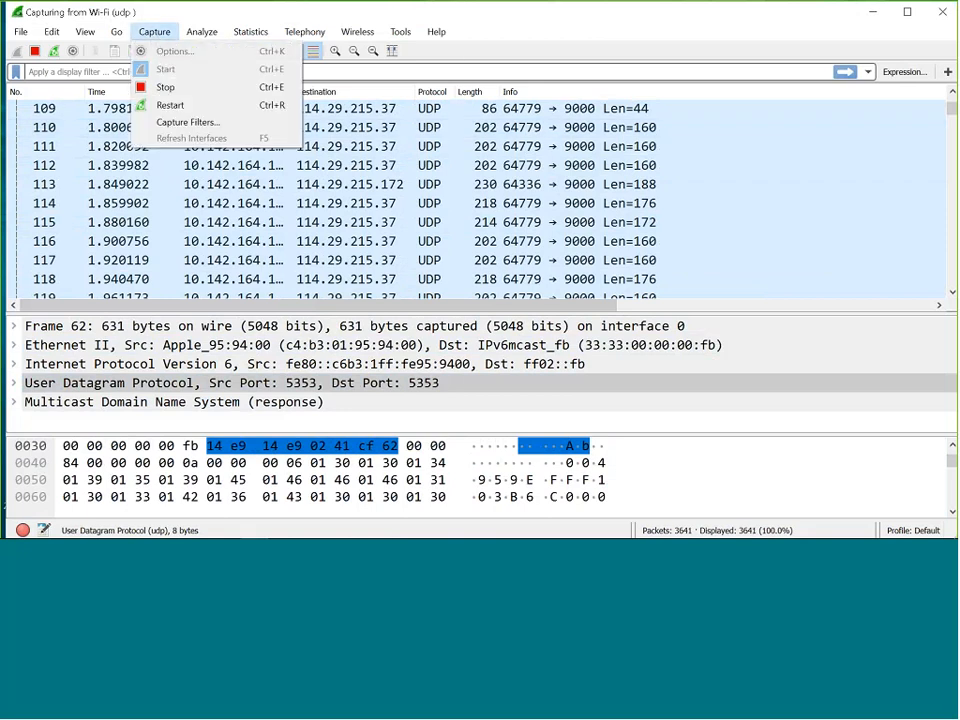
left_click(36, 52)
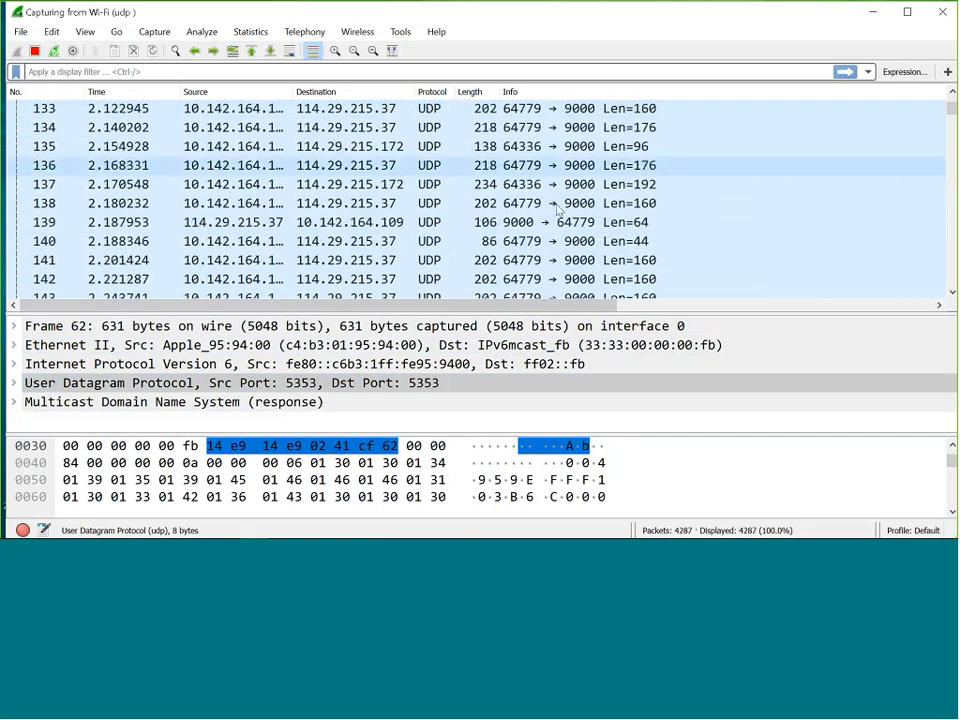
left_click(34, 52)
- Clear Wi-Fi's udp capture filter and run an unfiltered capture, stopping it after some traffic is recorded
left_click(154, 31)
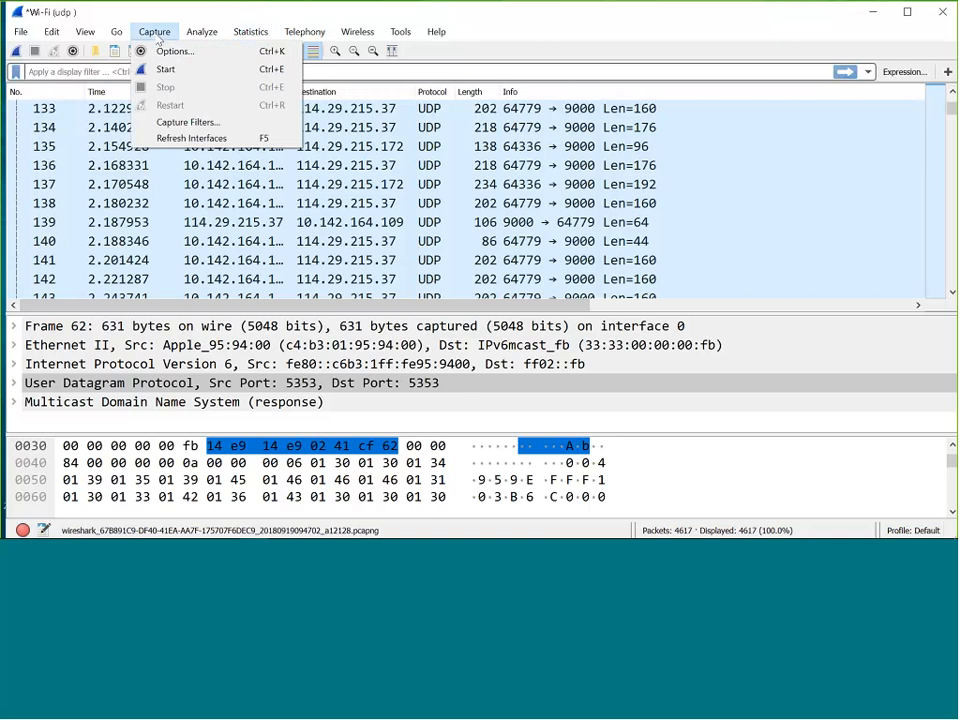
left_click(160, 52)
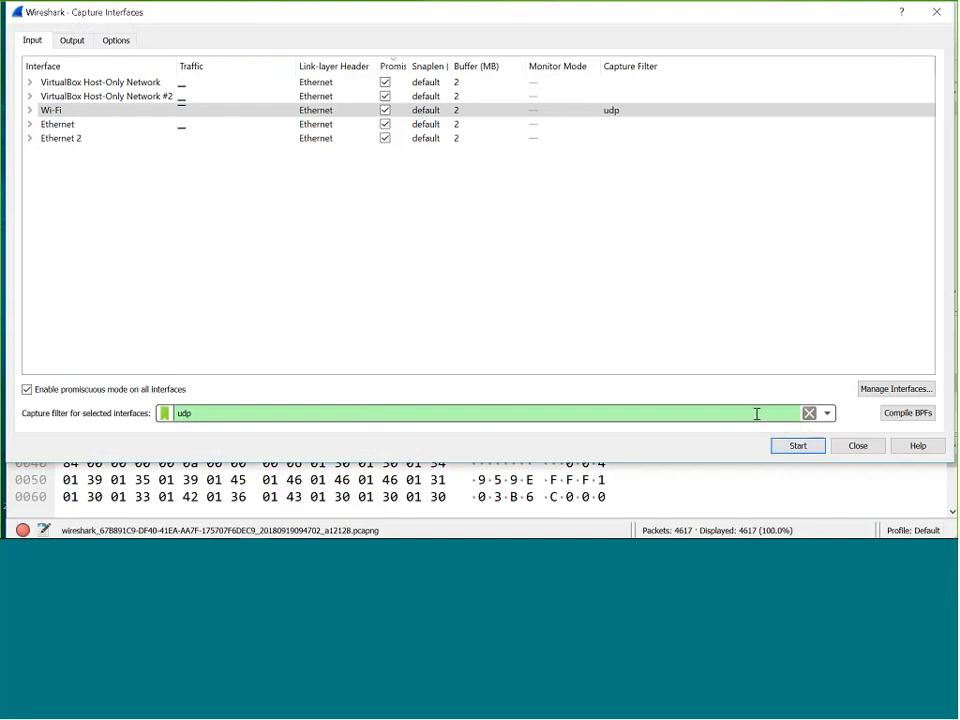
left_click(810, 414)
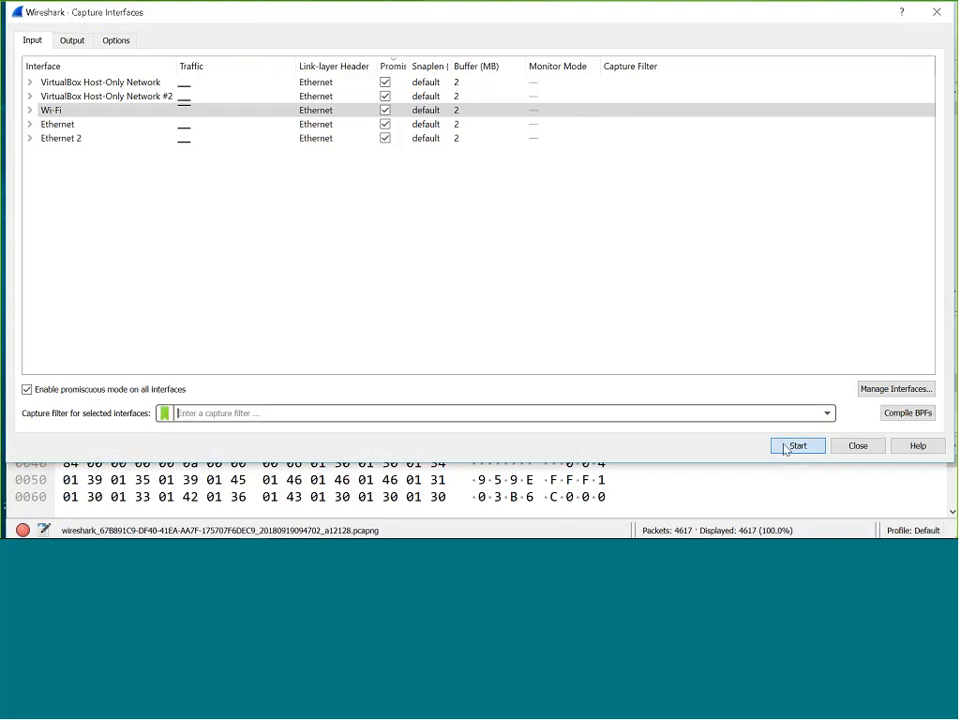
left_click(796, 446)
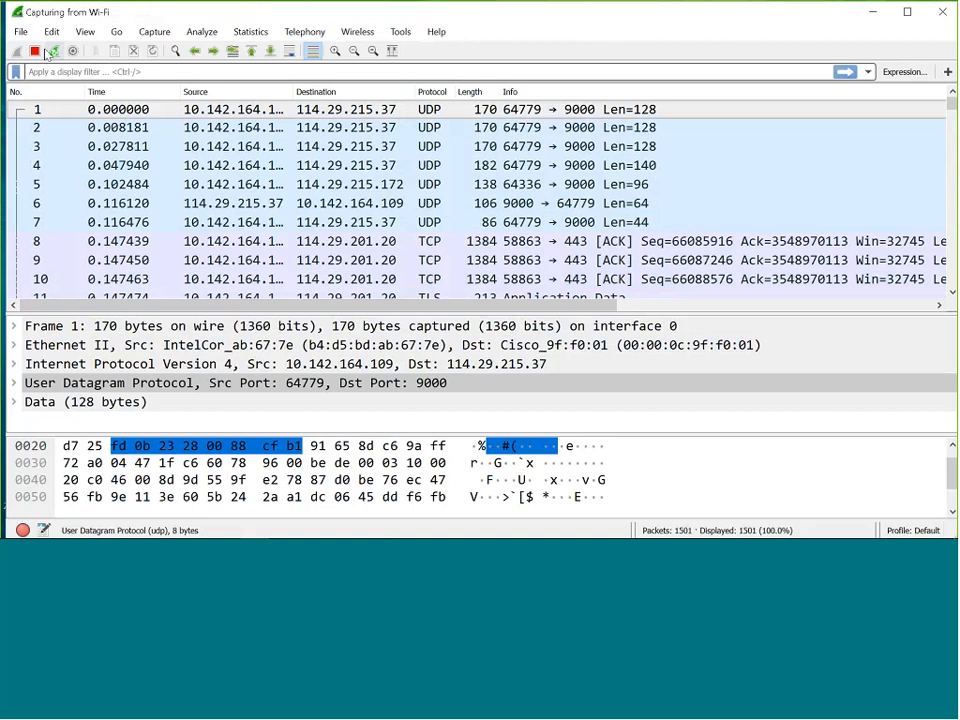
left_click(34, 51)
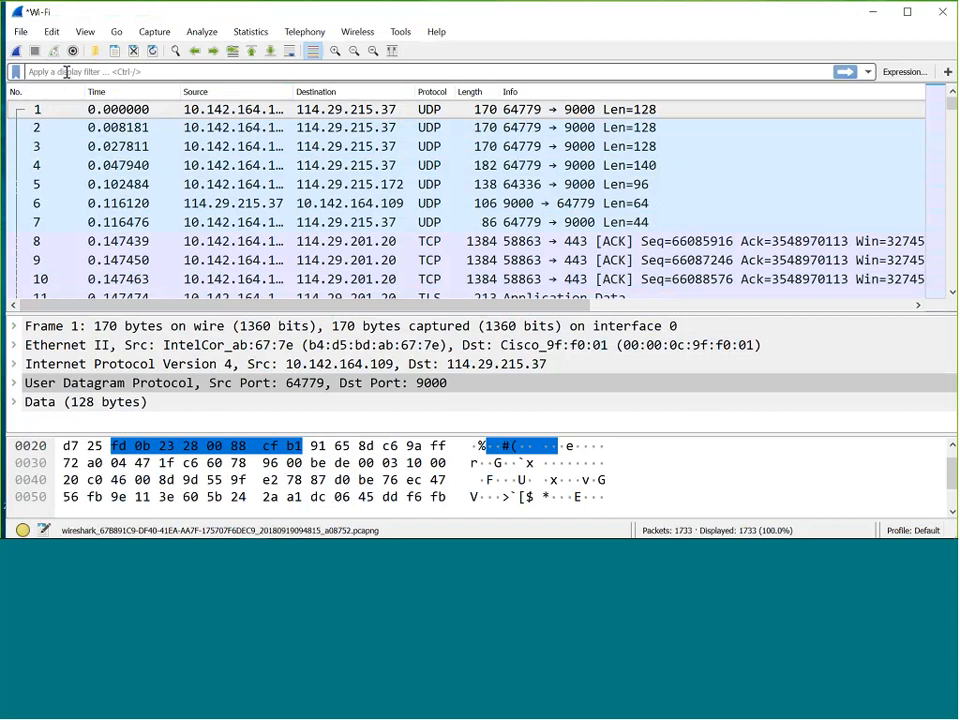
- Apply tcp as a display filter on the unfiltered capture, and clear it to show all packets again
left_click(66, 72)
type("tcp")
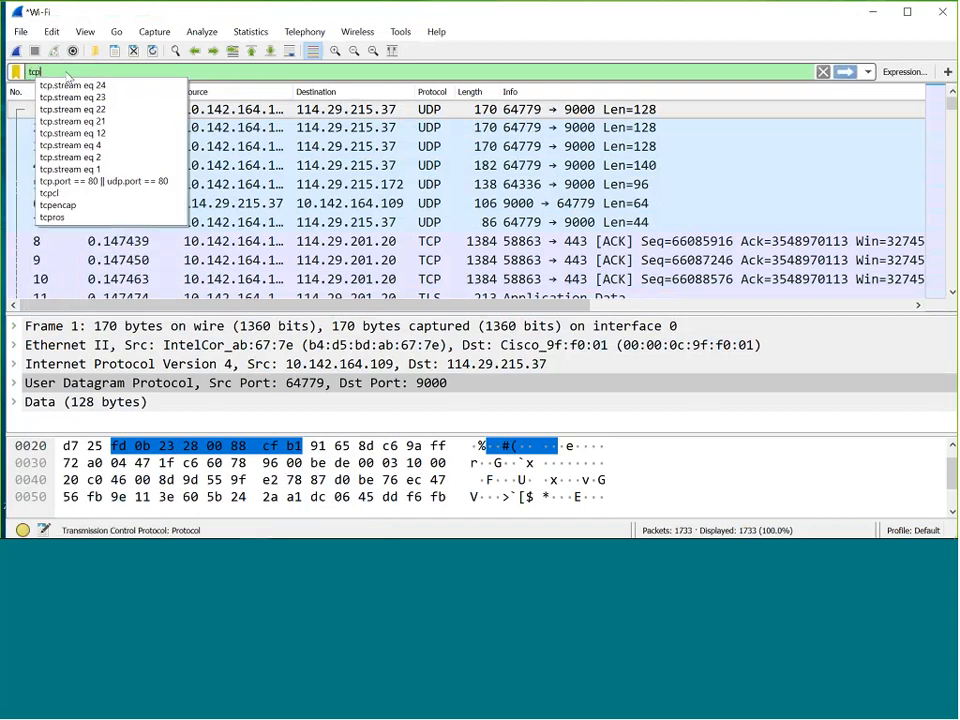
key("Return")
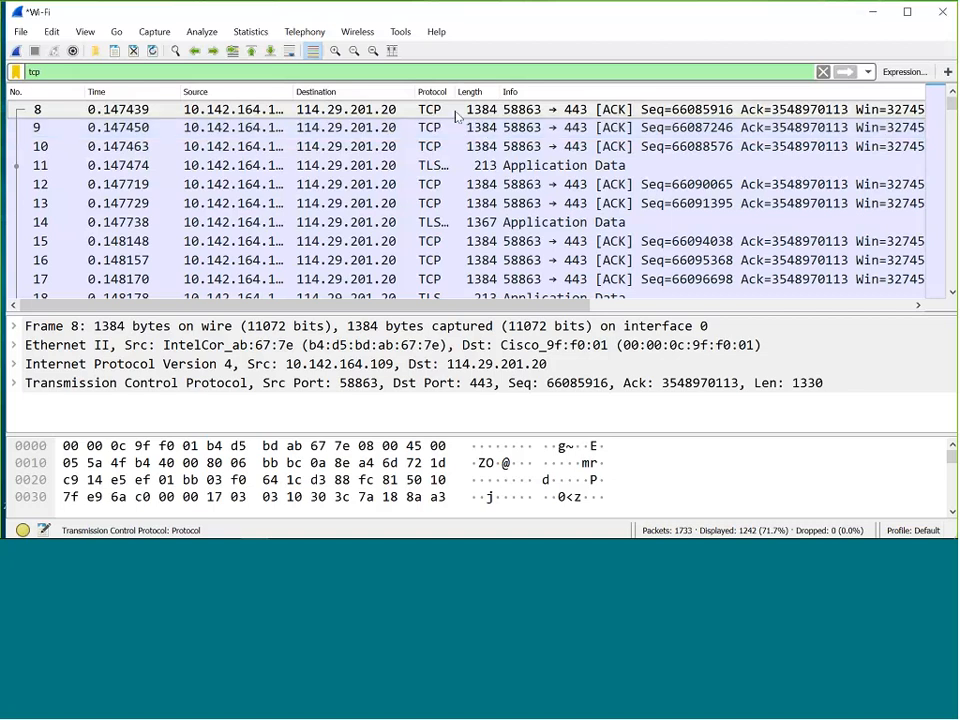
left_click_drag(120, 73, 3, 73)
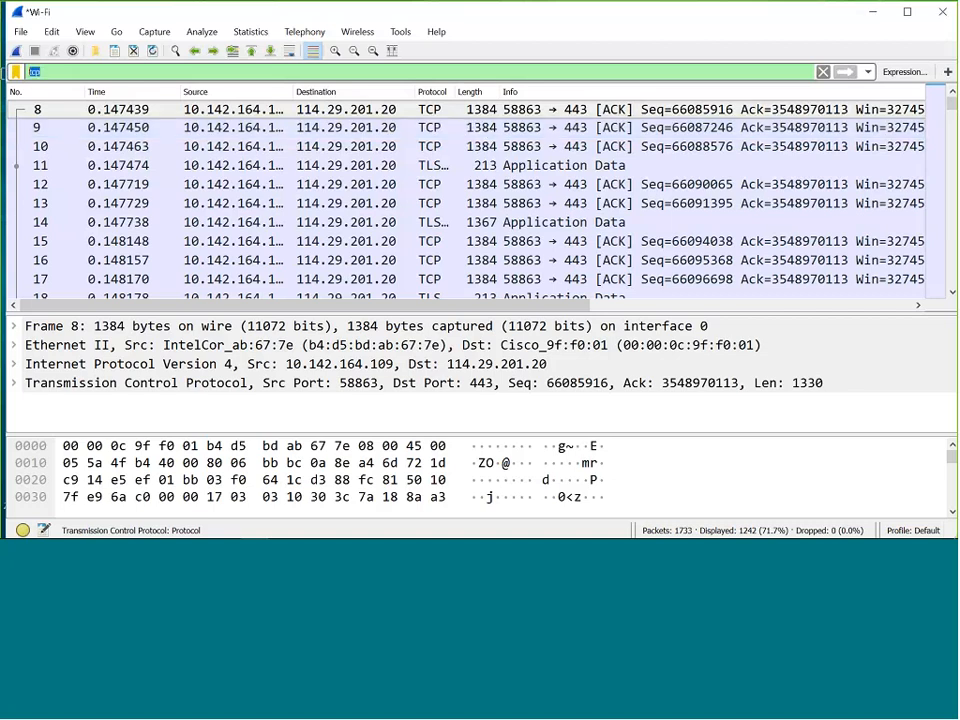
left_click(822, 72)
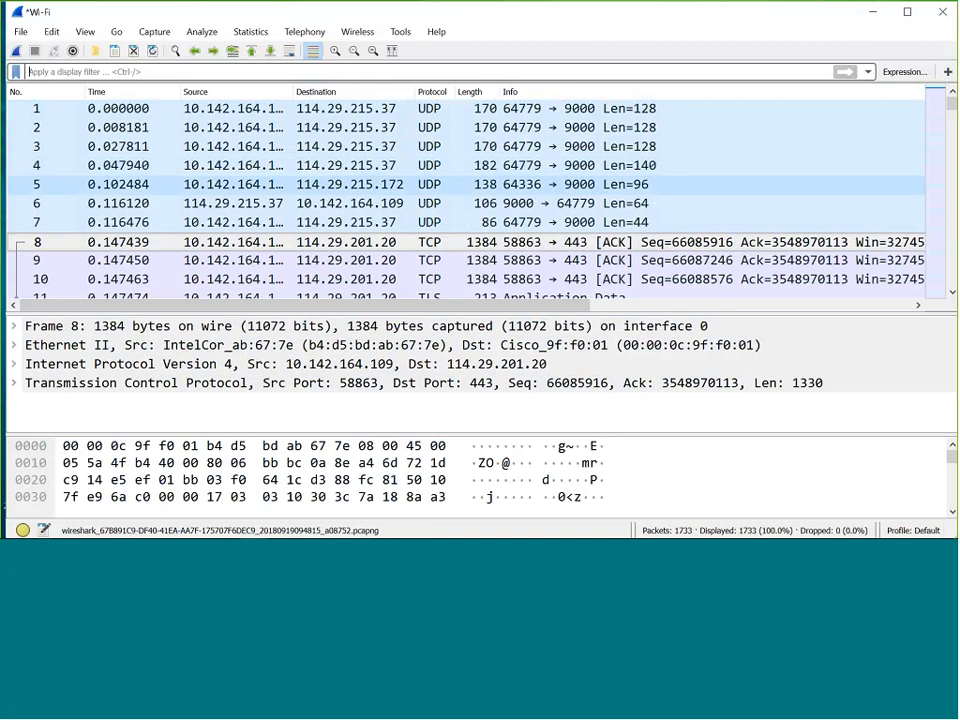
scroll(857, 240, "down", 1)
scroll(669, 182, "up", 1)
- Review the local, pipe and remote interfaces from the capture options, and cancel the interface management without changes
left_click(154, 31)
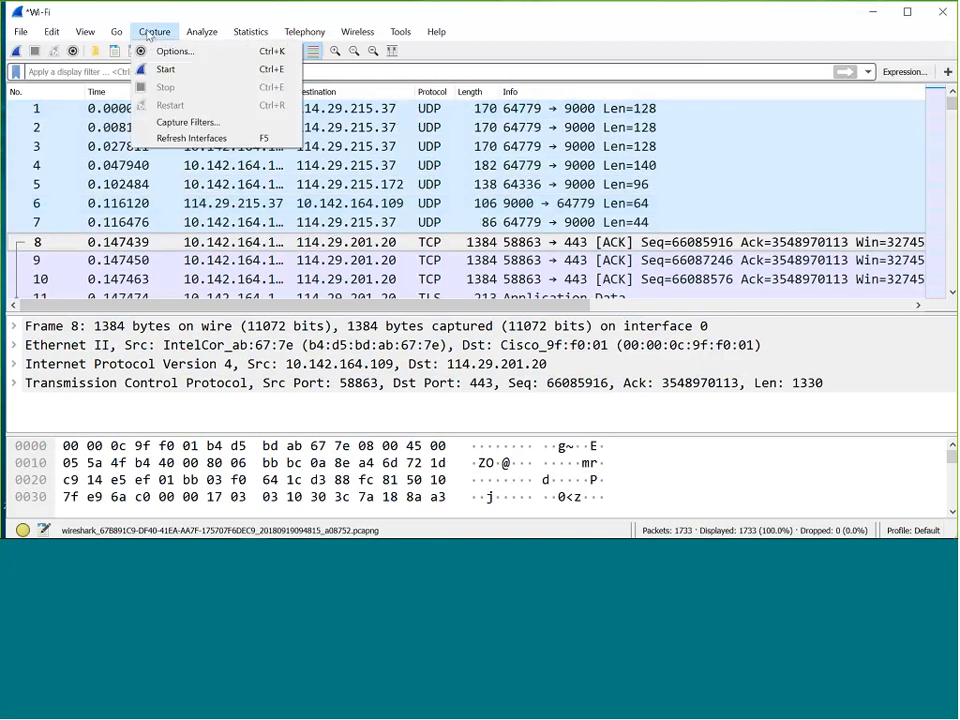
left_click(152, 49)
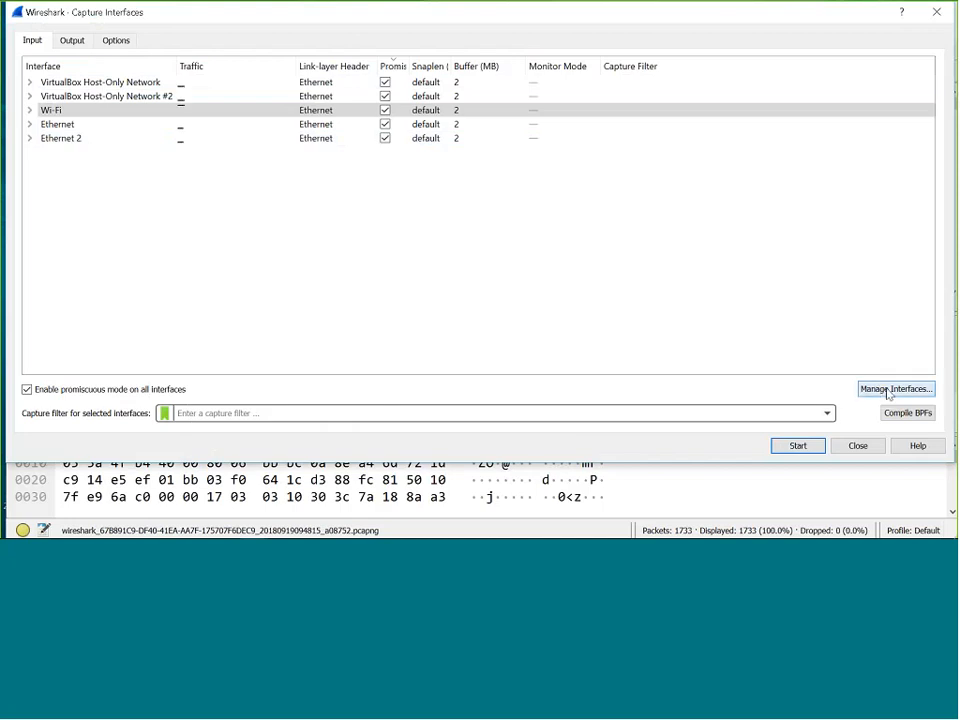
left_click(888, 393)
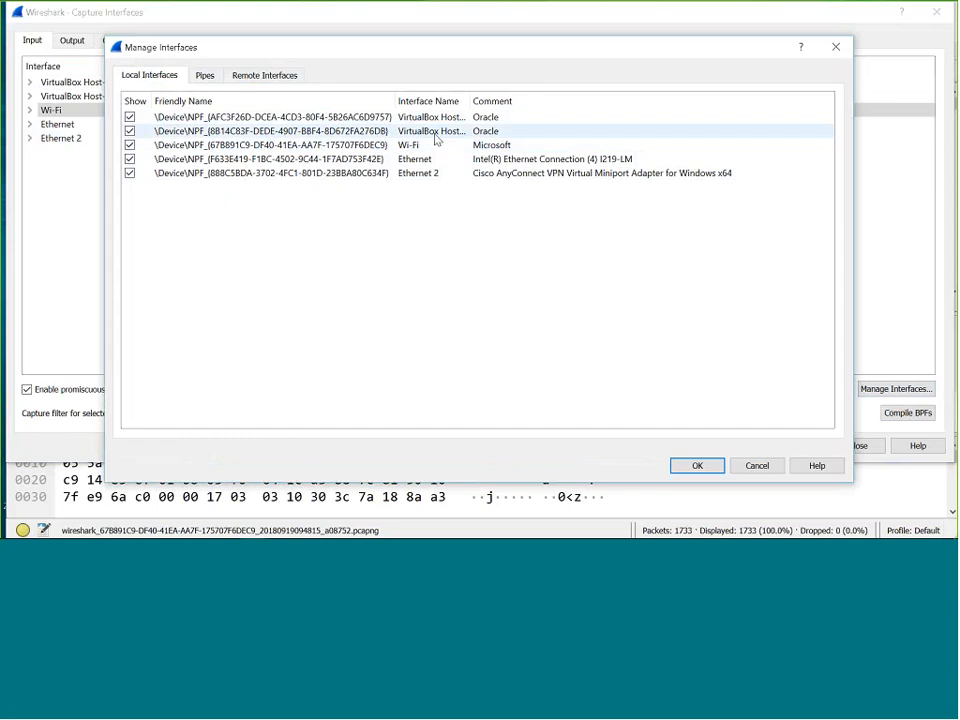
left_click(210, 80)
left_click(210, 79)
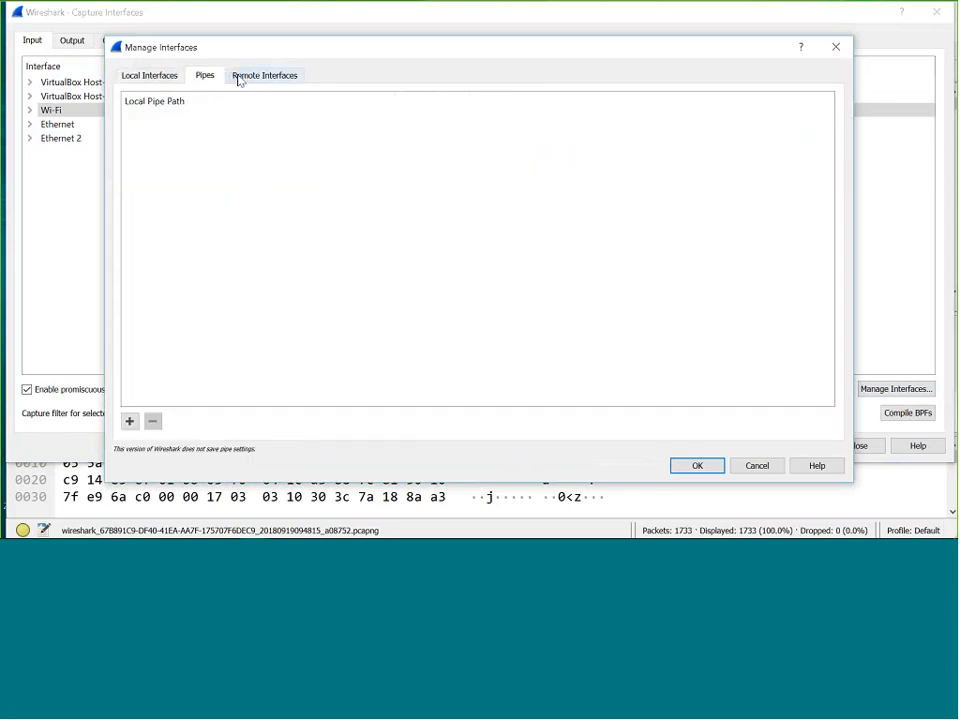
left_click(238, 78)
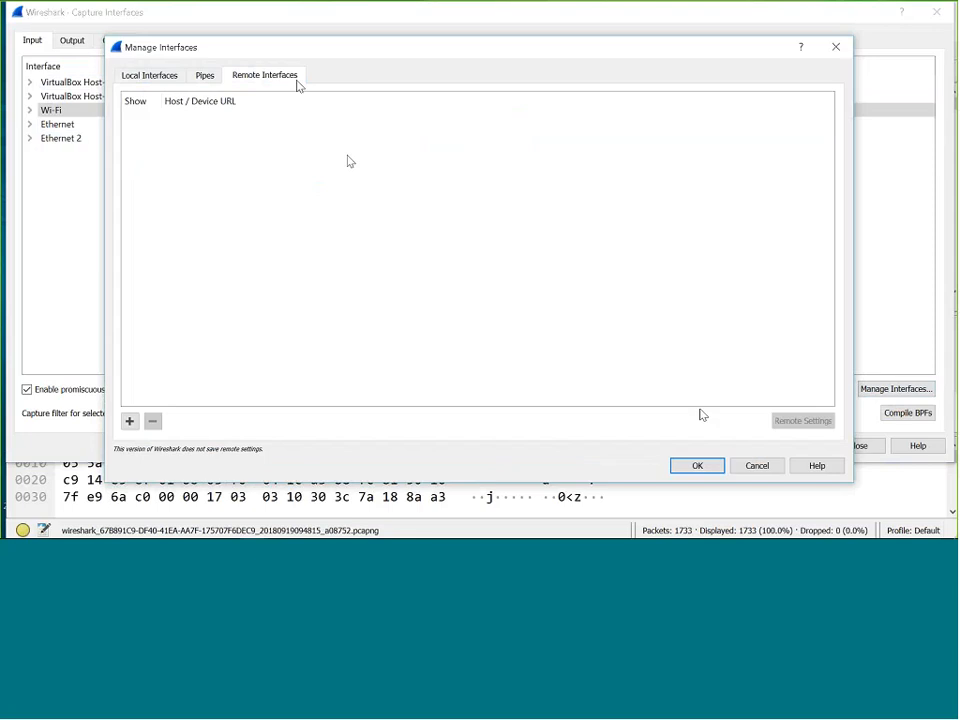
left_click(752, 466)
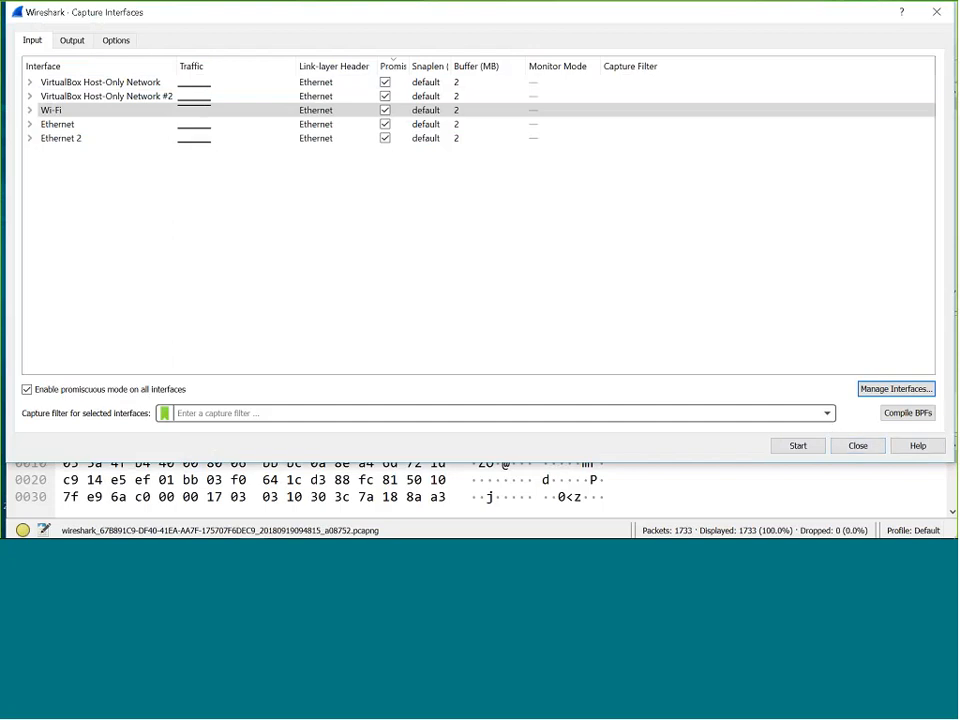
- Turn off promiscuous mode for Wi-Fi and enter tcp as its capture filter
left_click(195, 108)
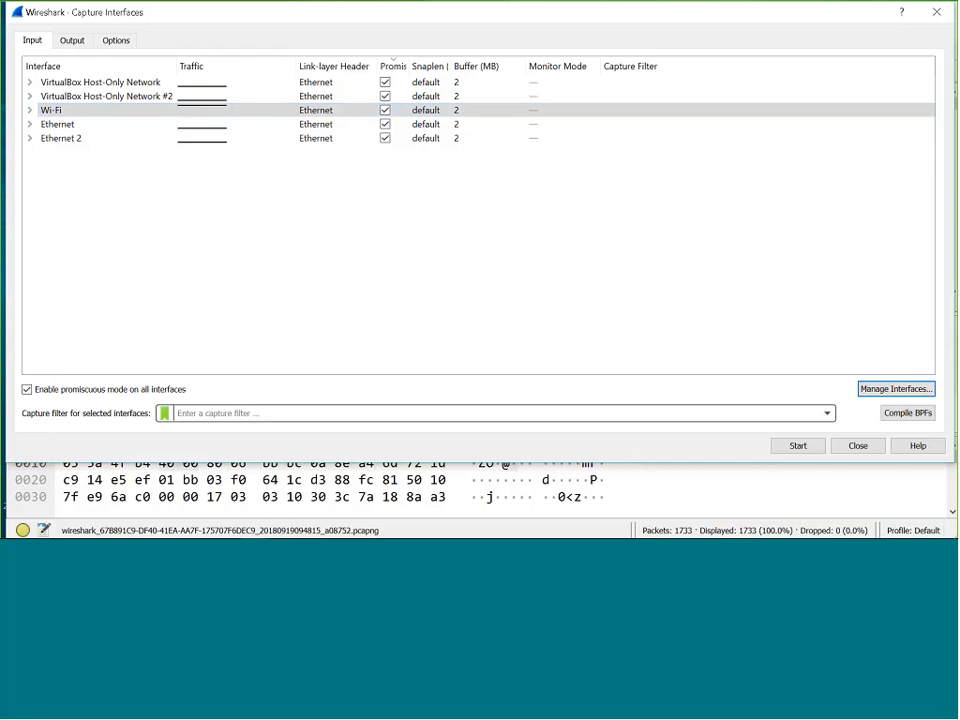
left_click(386, 111)
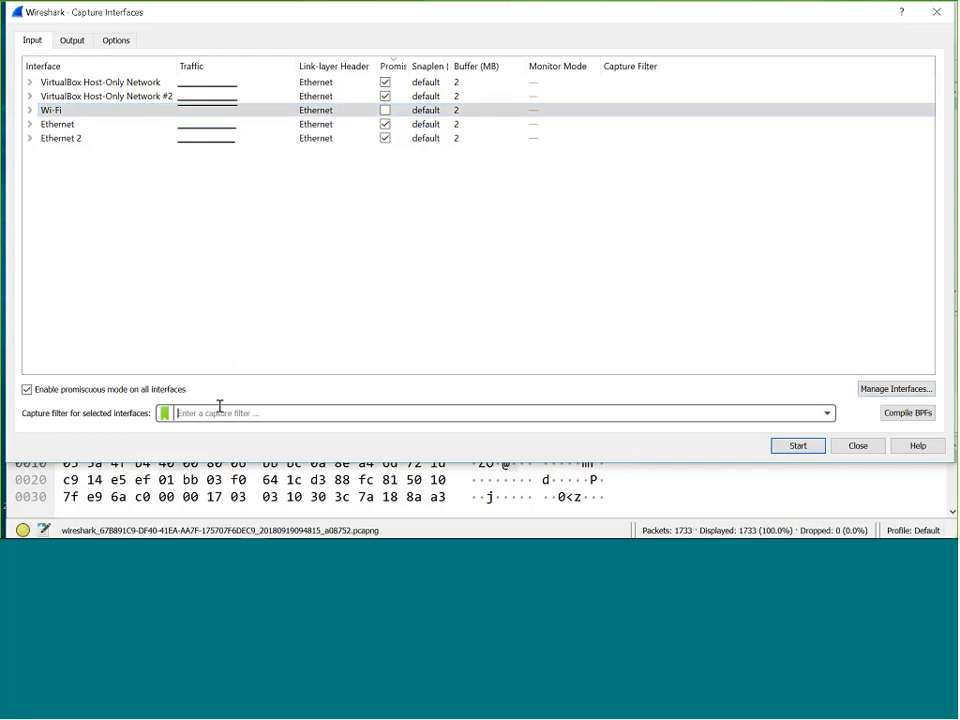
type("tcp")
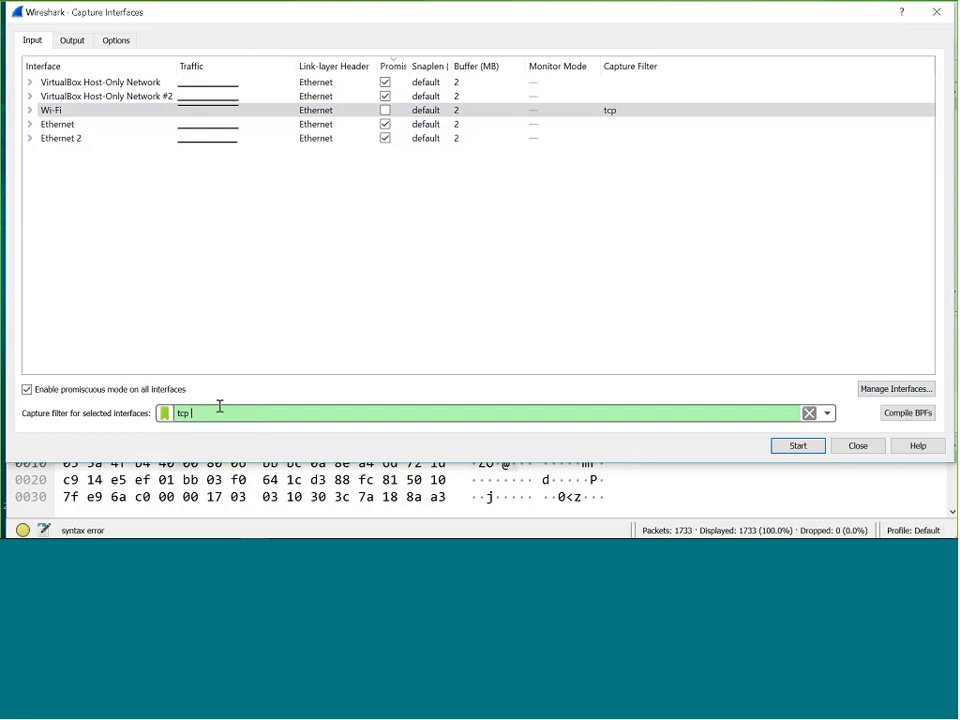
- Try tls as Wi-Fi's capture filter, and return the filter to tcp
key("BackSpace")
key("BackSpace")
key("BackSpace")
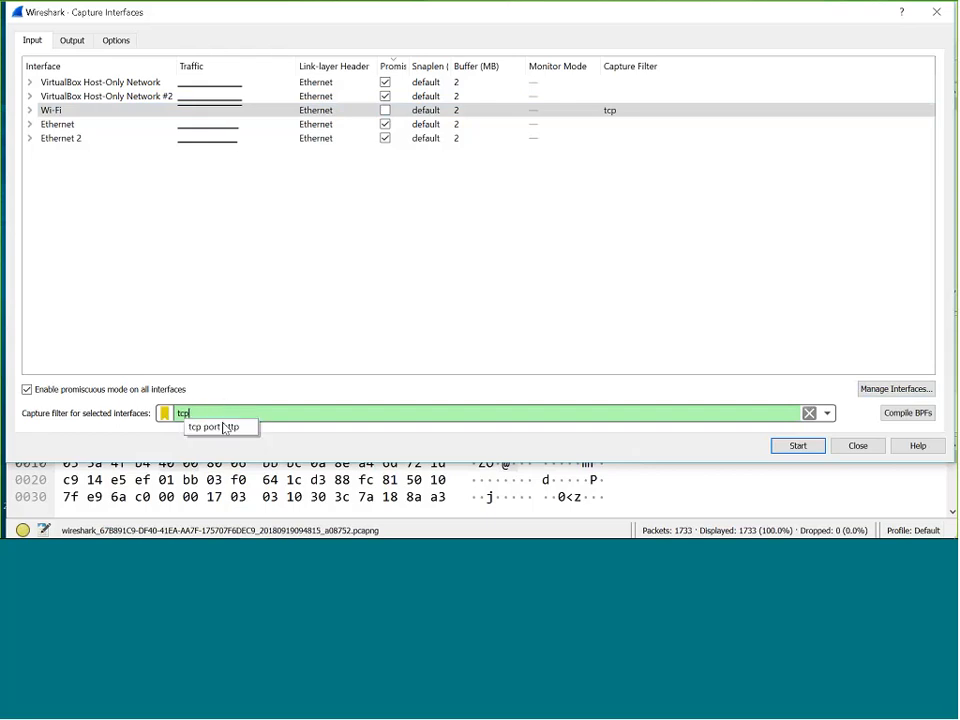
type("ls")
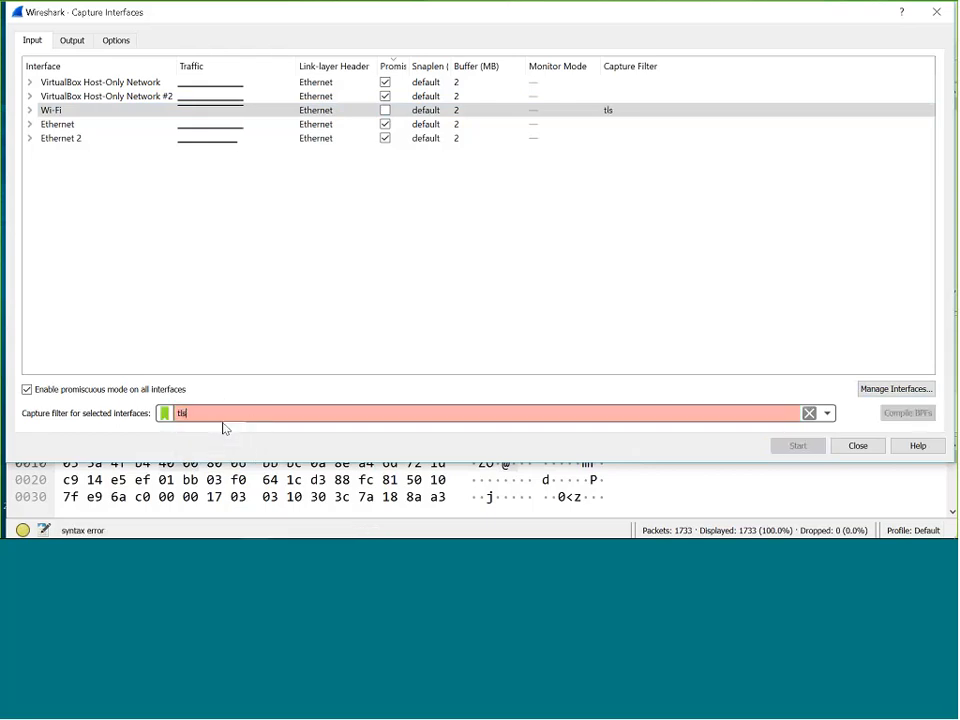
key("BackSpace")
key("BackSpace")
type("cp")
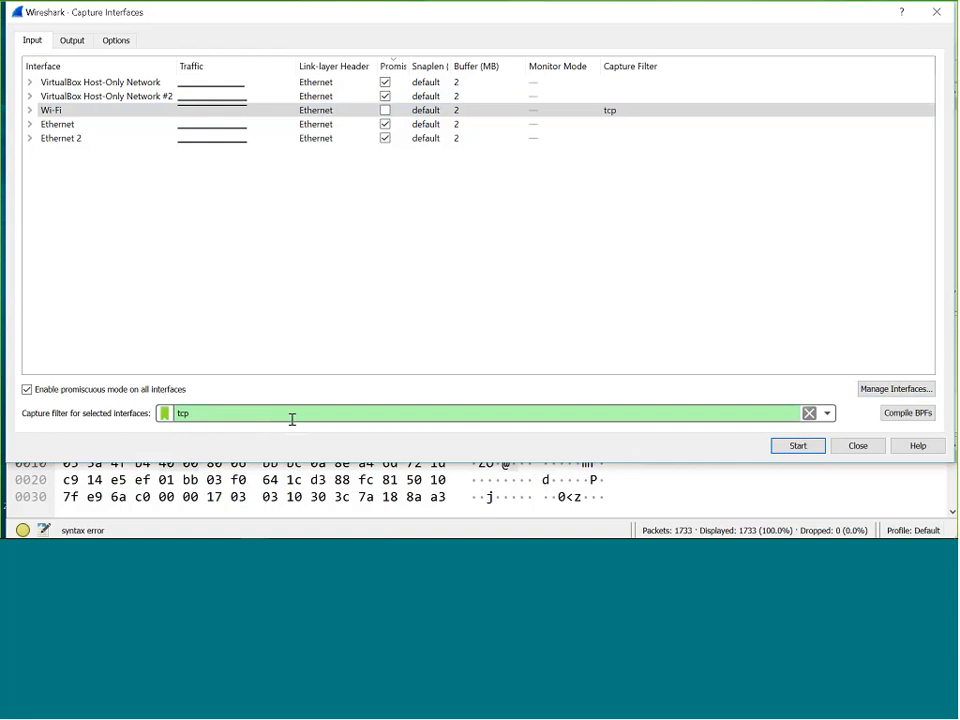
- Start the tcp capture on Wi-Fi and widen the Source column to show full IP addresses
left_click(785, 444)
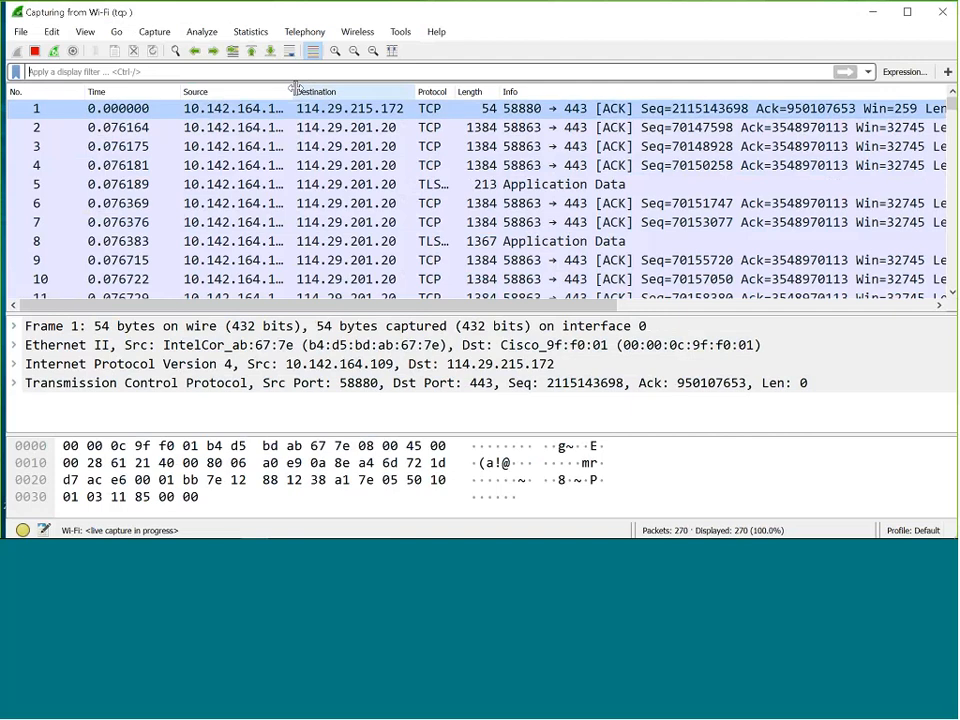
left_click_drag(296, 88, 336, 88)
- Browse the captured tcp packets and examine packet 49 from source 114.29.201.20
scroll(265, 135, "down", 4)
scroll(265, 135, "down", 11)
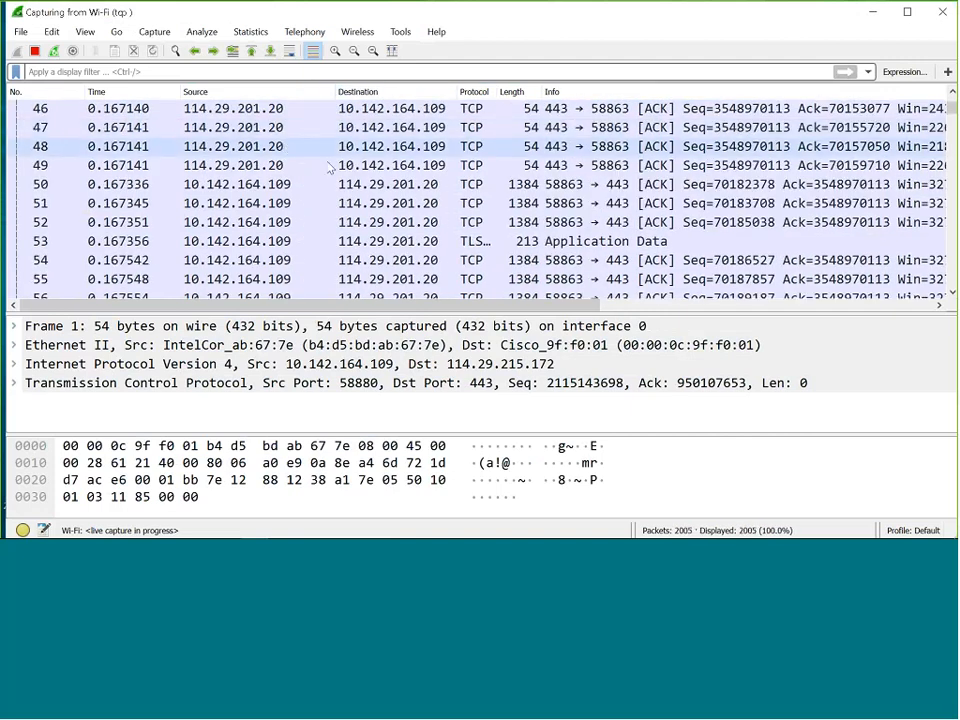
left_click(252, 166)
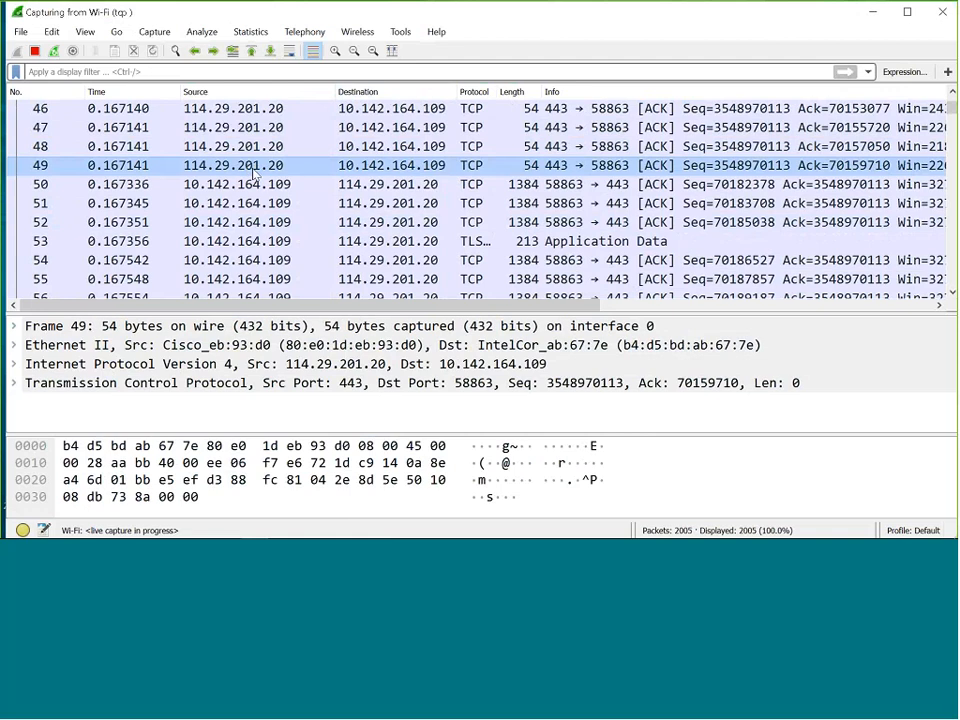
scroll(400, 210, "down", 6)
scroll(408, 213, "up", 4)
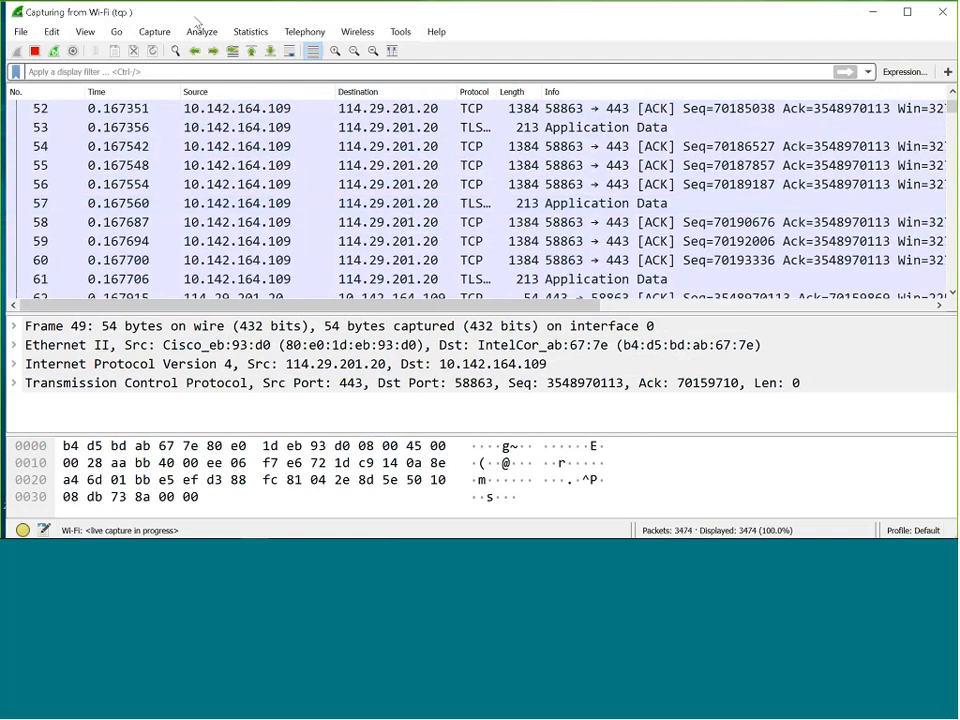
- Review the endpoints and then the TCP conversations statistics of the running tcp capture, closing each window
left_click(246, 33)
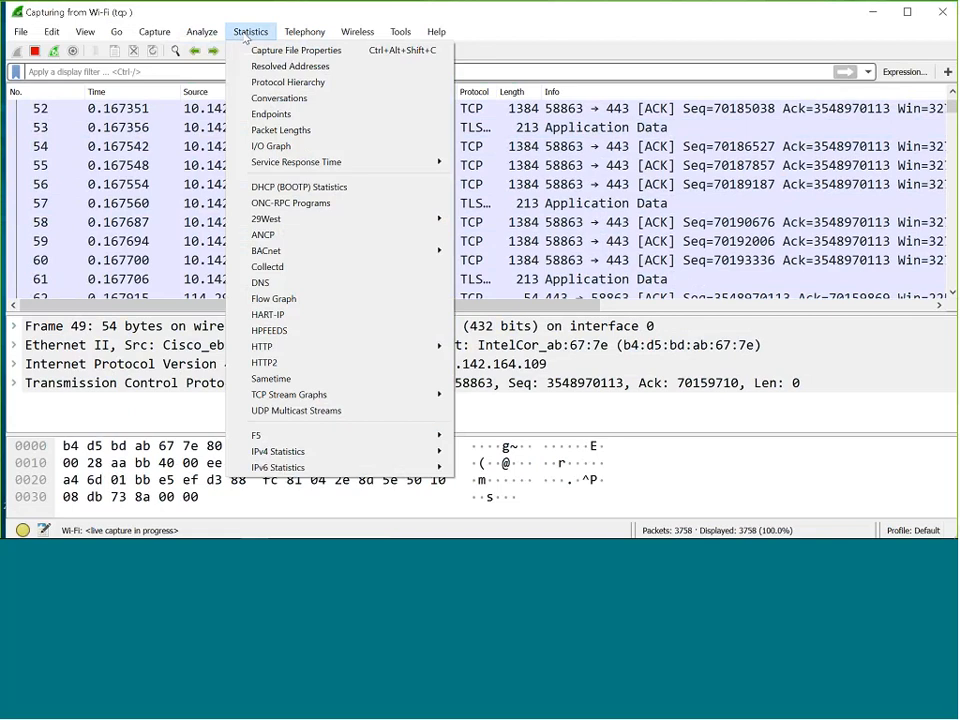
left_click(283, 115)
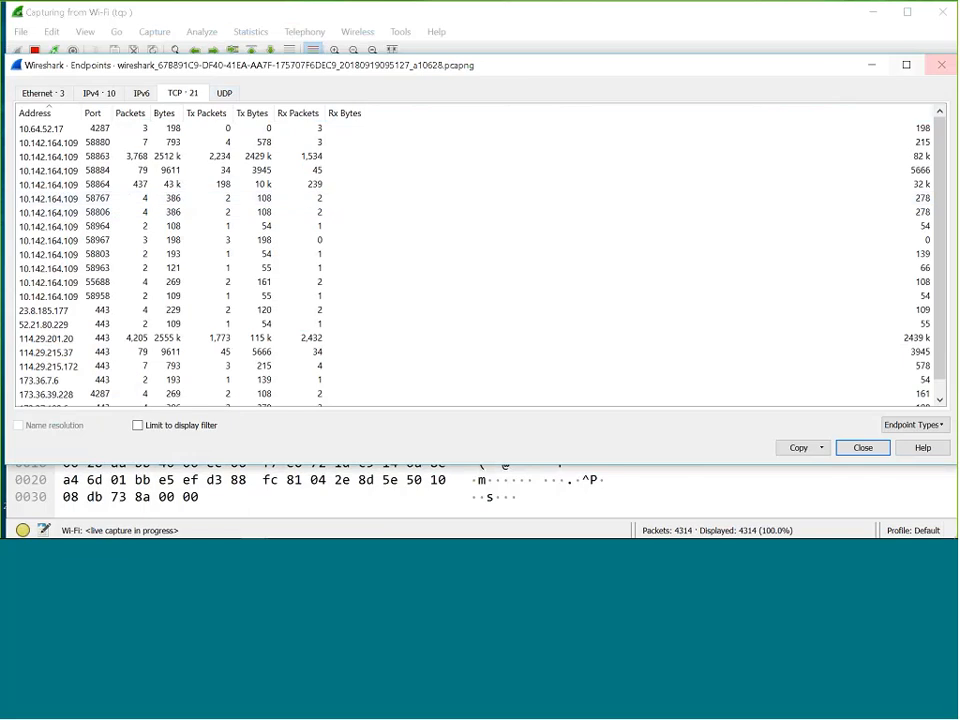
left_click(941, 66)
left_click(250, 31)
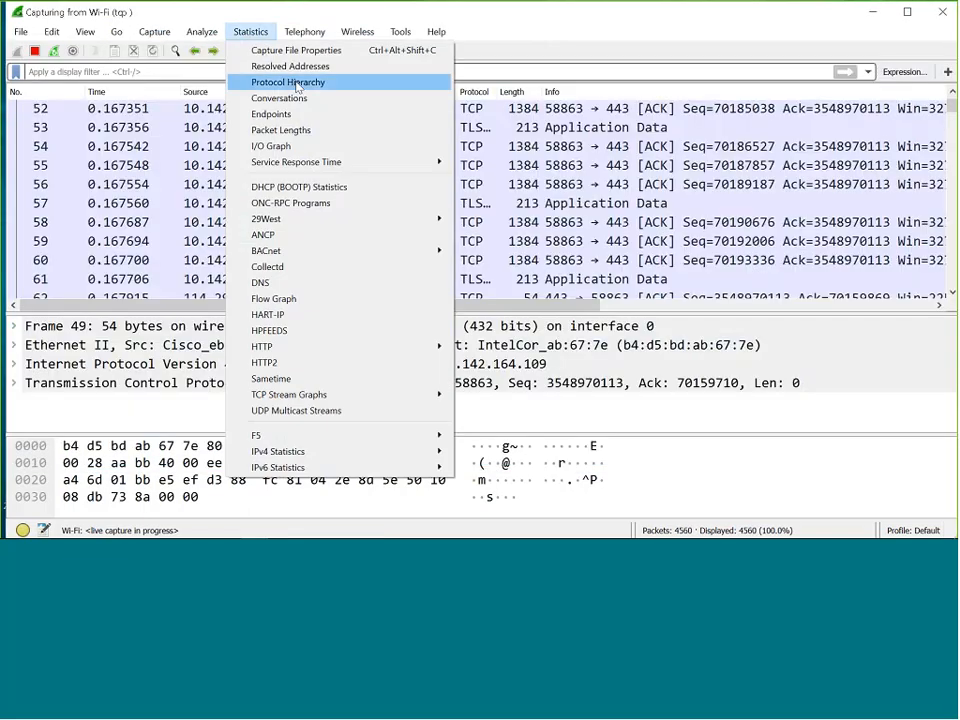
left_click(290, 98)
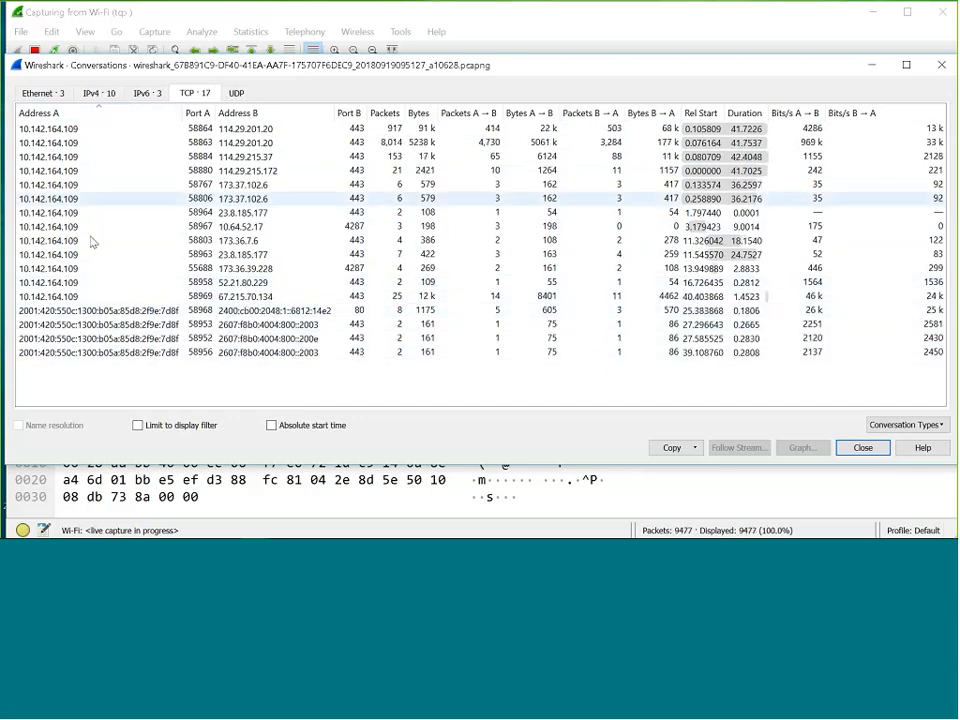
left_click(862, 447)
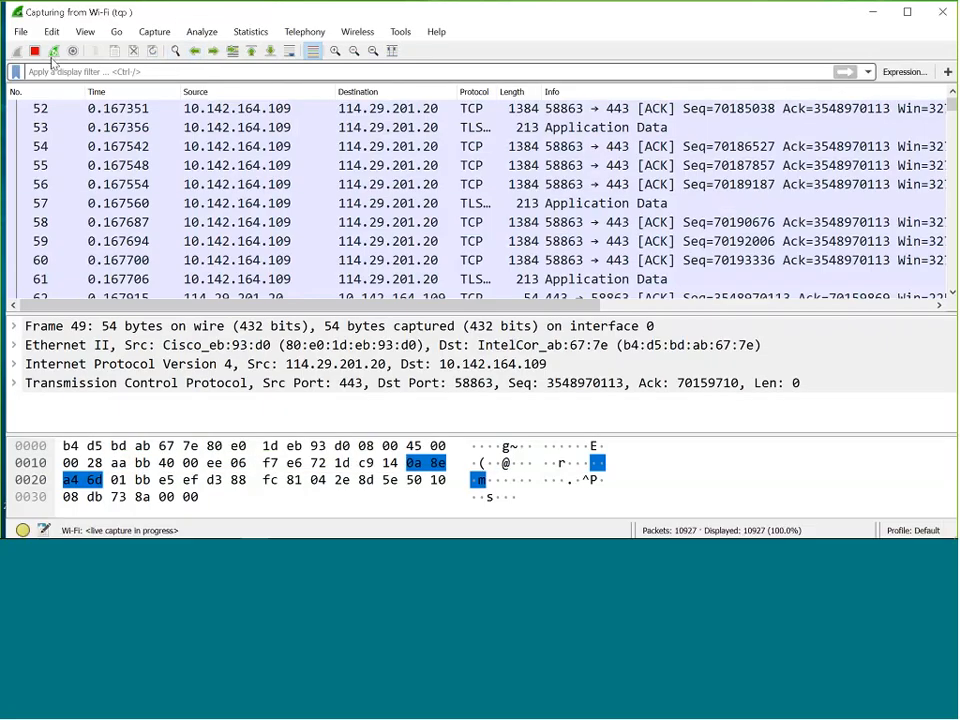
- Stop the capture, enable promiscuous mode for Wi-Fi, and start a new capture with the tcp filter
key("ctrl+e")
left_click(154, 31)
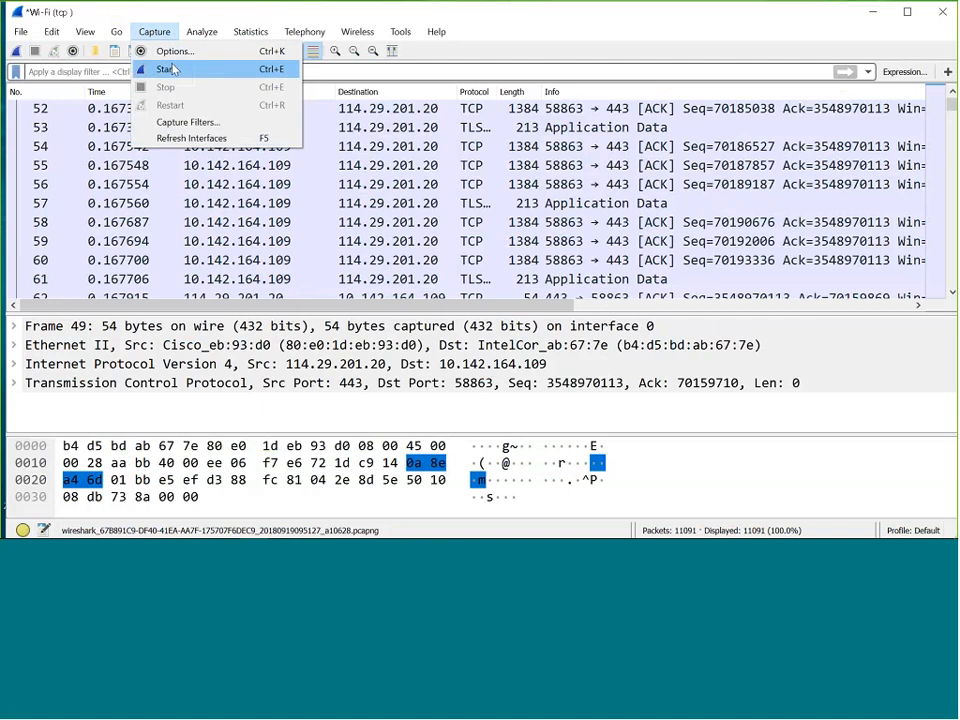
left_click(174, 52)
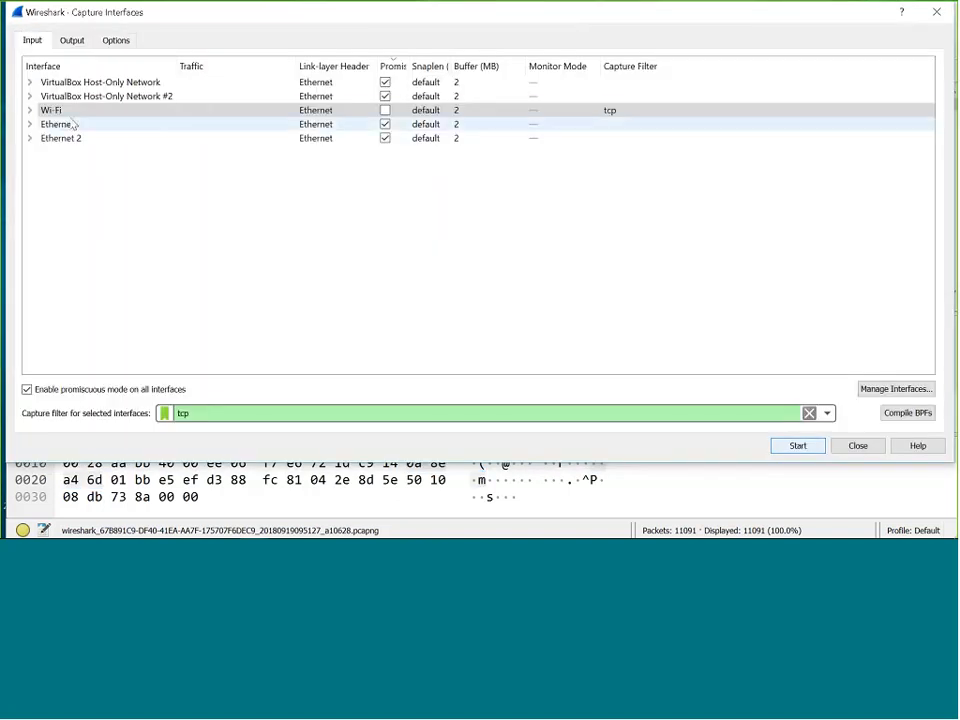
left_click(385, 112)
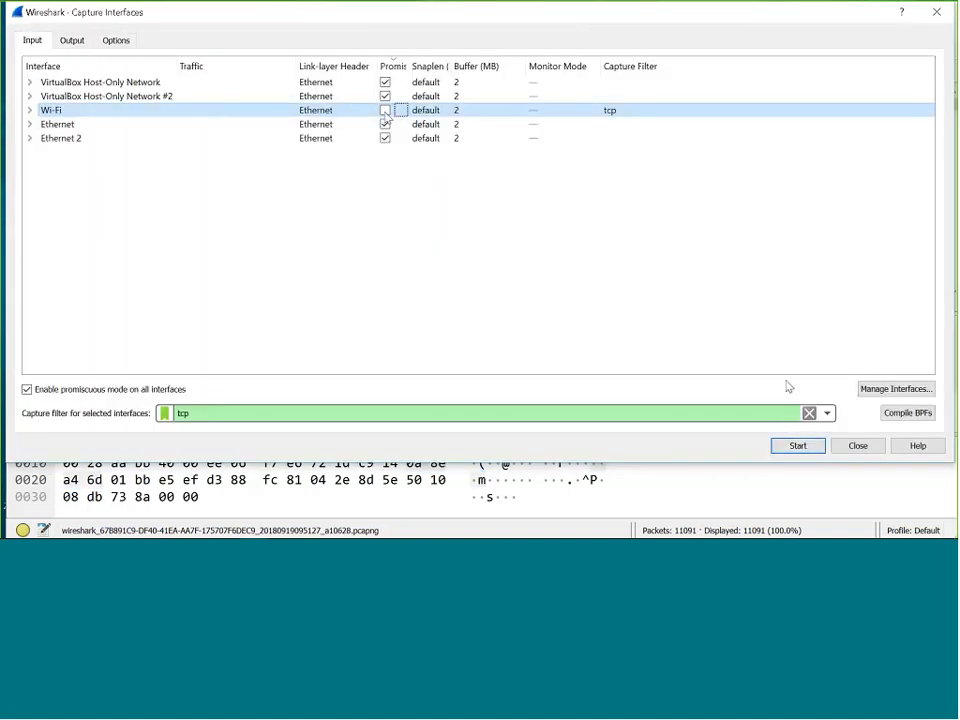
left_click(789, 448)
left_click(797, 446)
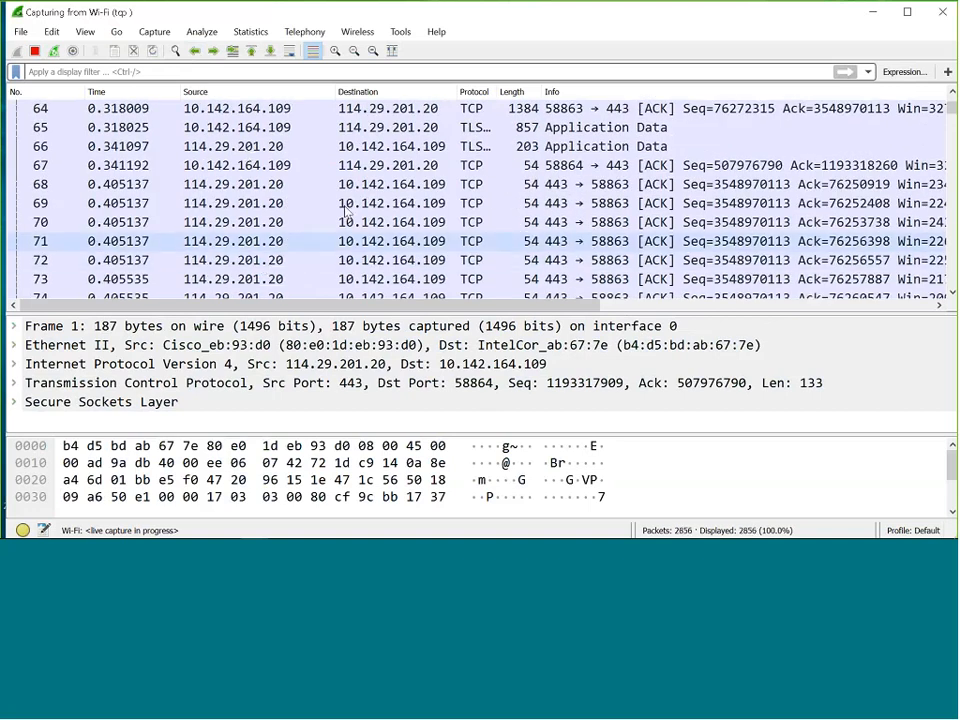
- Examine the TCP conversations of the promiscuous-mode capture and close the statistics window
left_click(240, 32)
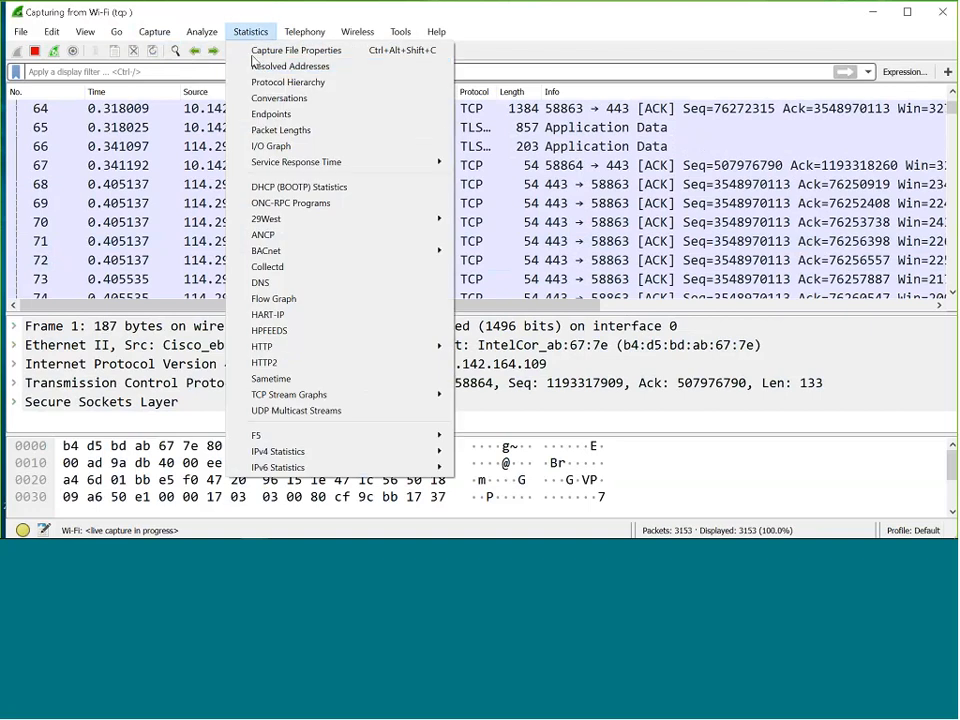
left_click(274, 98)
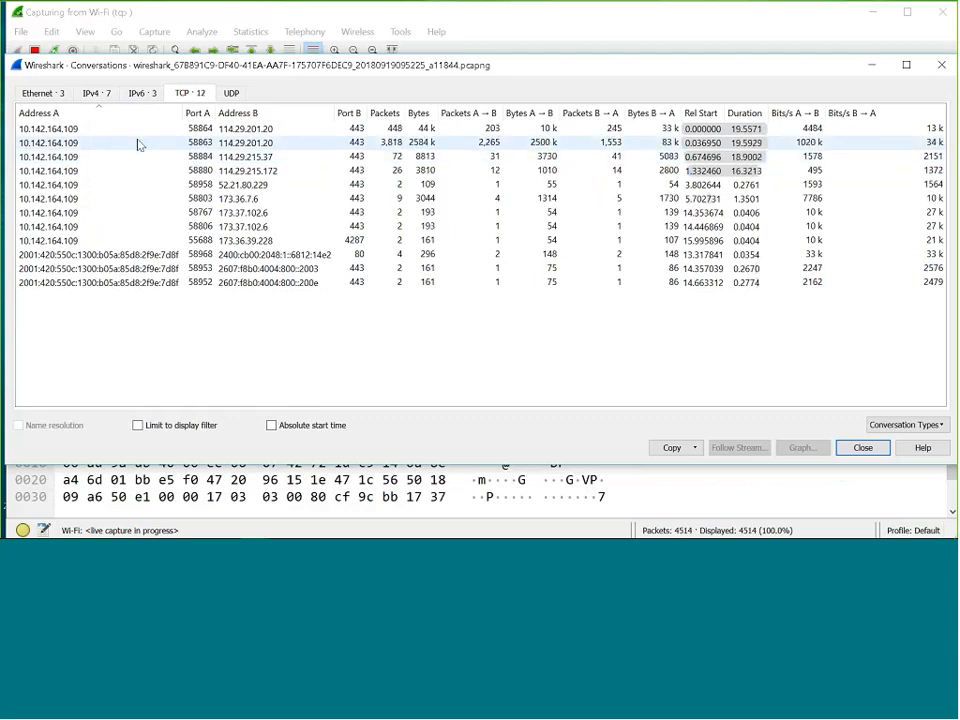
left_click(868, 450)
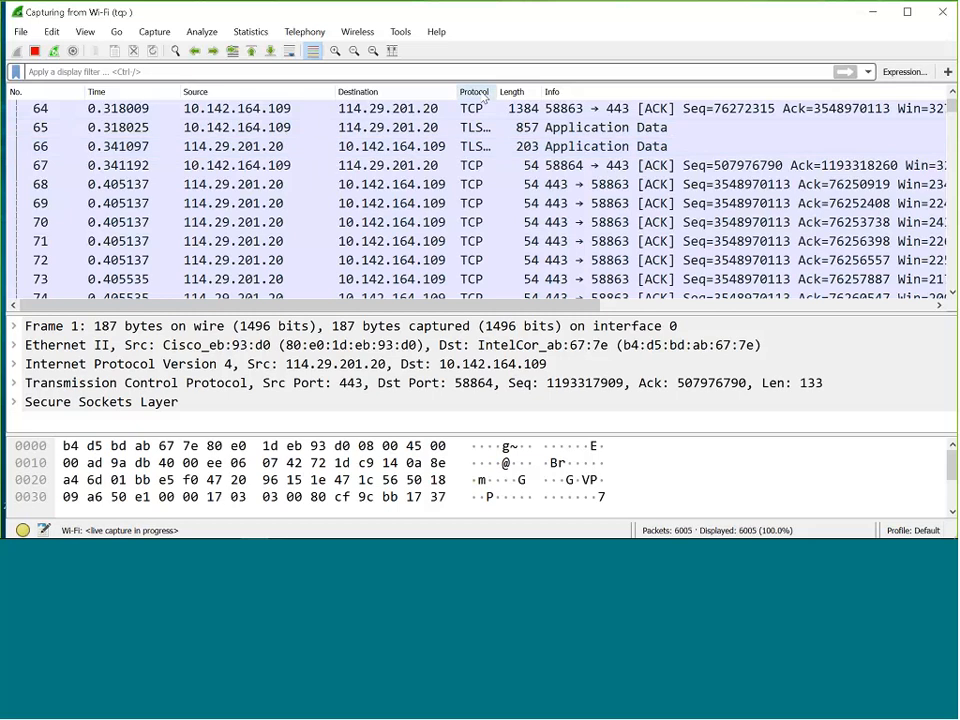
- Stop the running capture and clear the tcp capture filter from the Wi-Fi interface
left_click(155, 31)
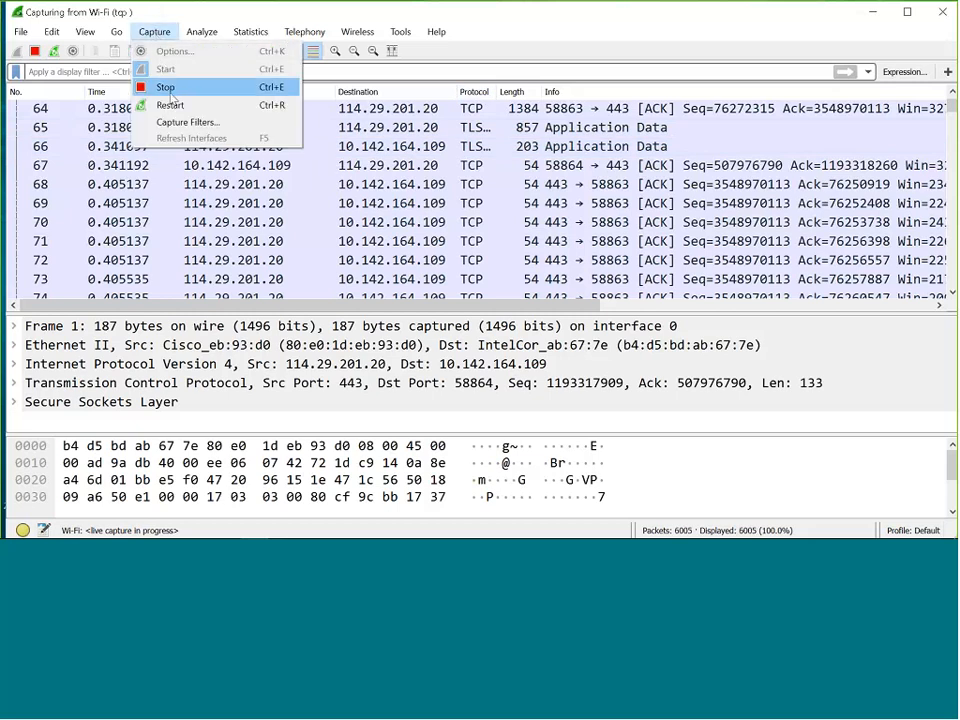
left_click(161, 87)
left_click(155, 31)
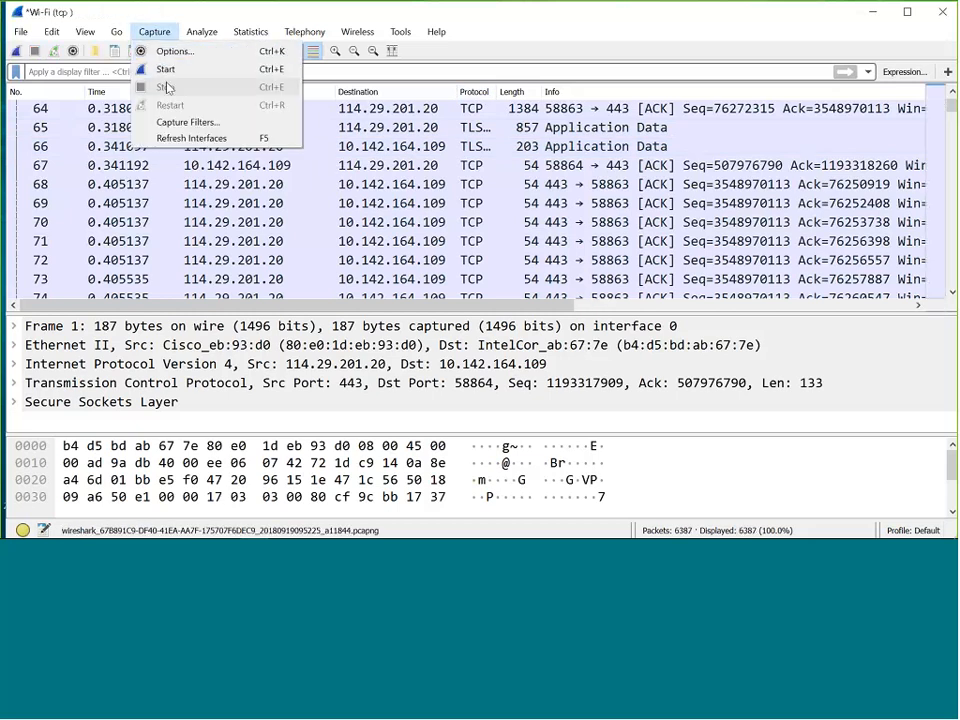
left_click(163, 51)
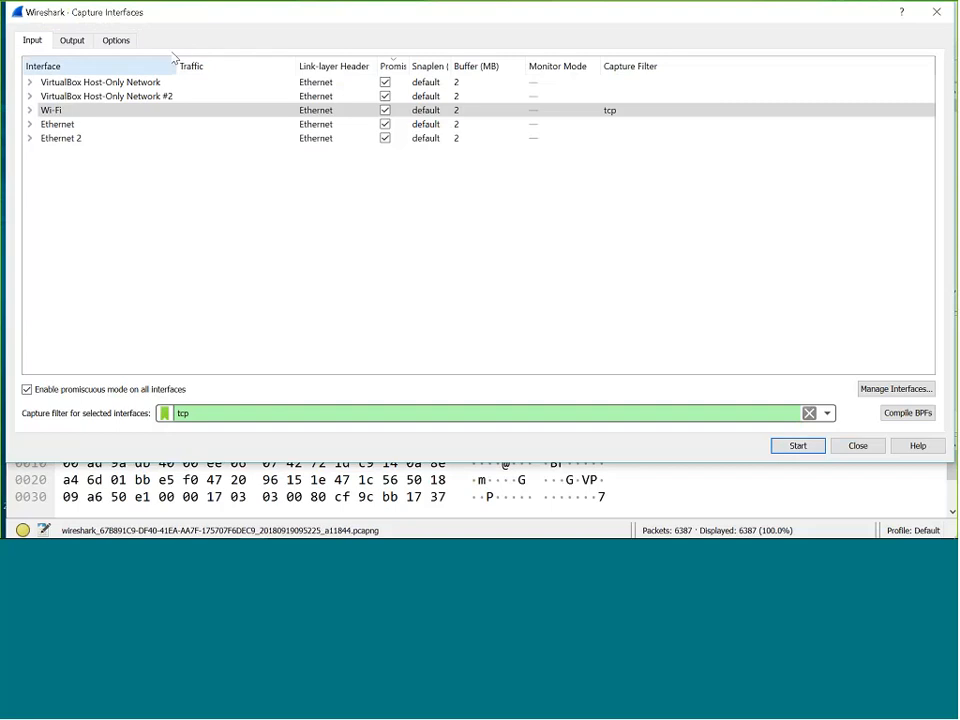
left_click(116, 42)
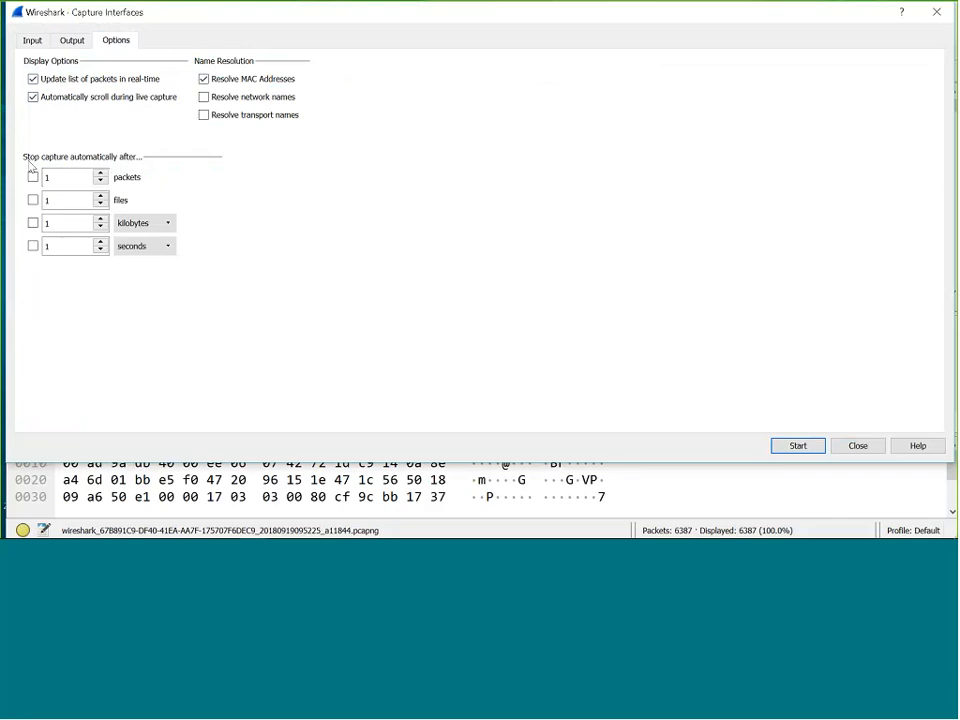
left_click(36, 40)
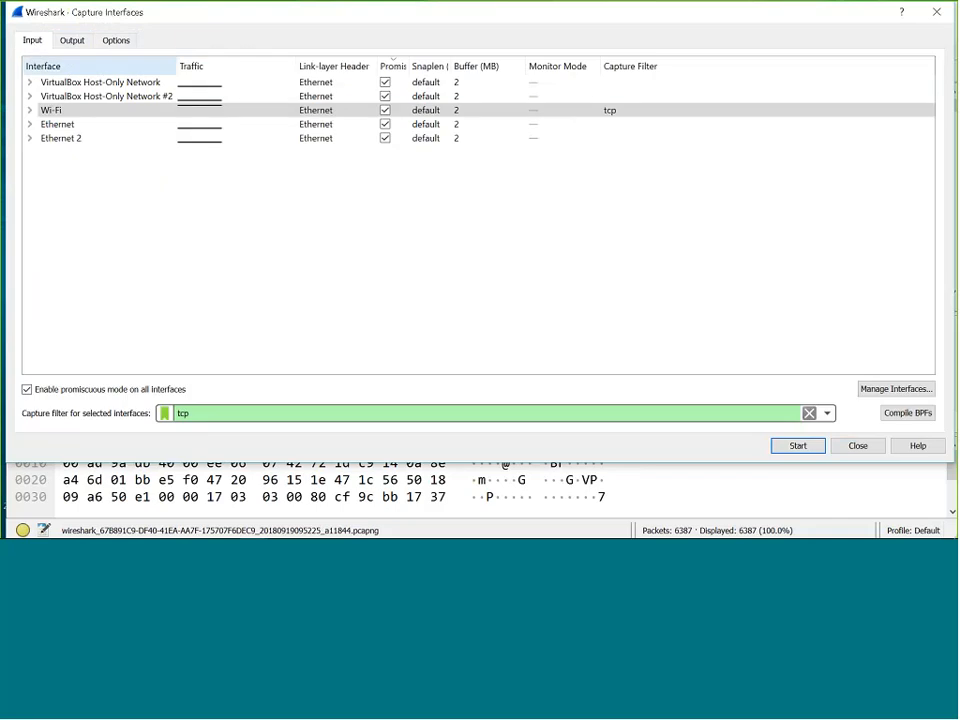
left_click(809, 413)
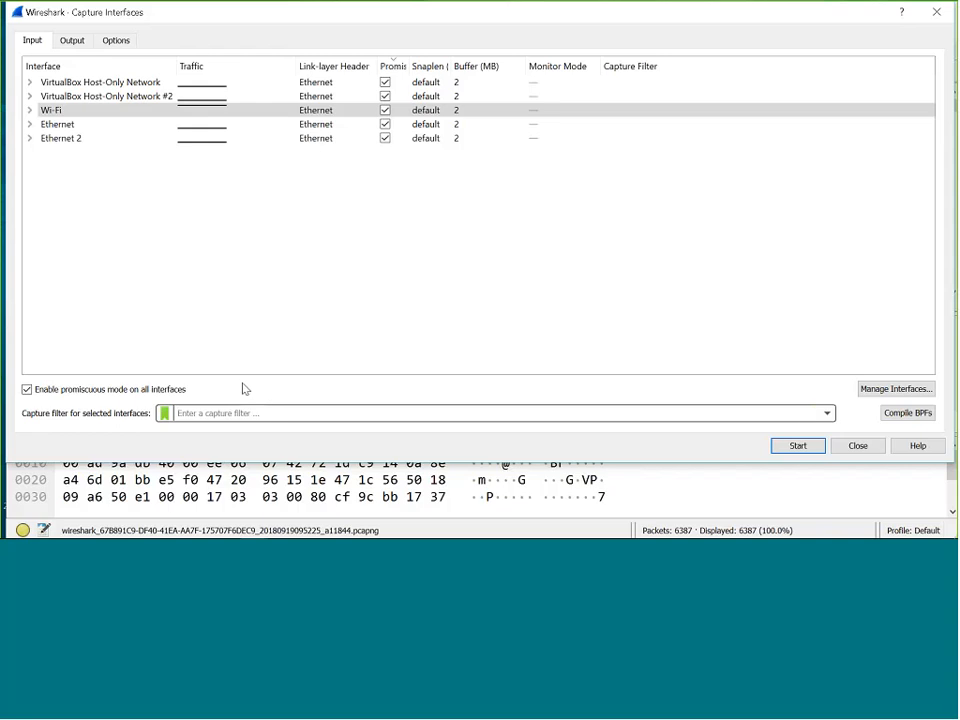
- Set the capture to stop automatically after 10 packets and start it on Wi-Fi
left_click(116, 42)
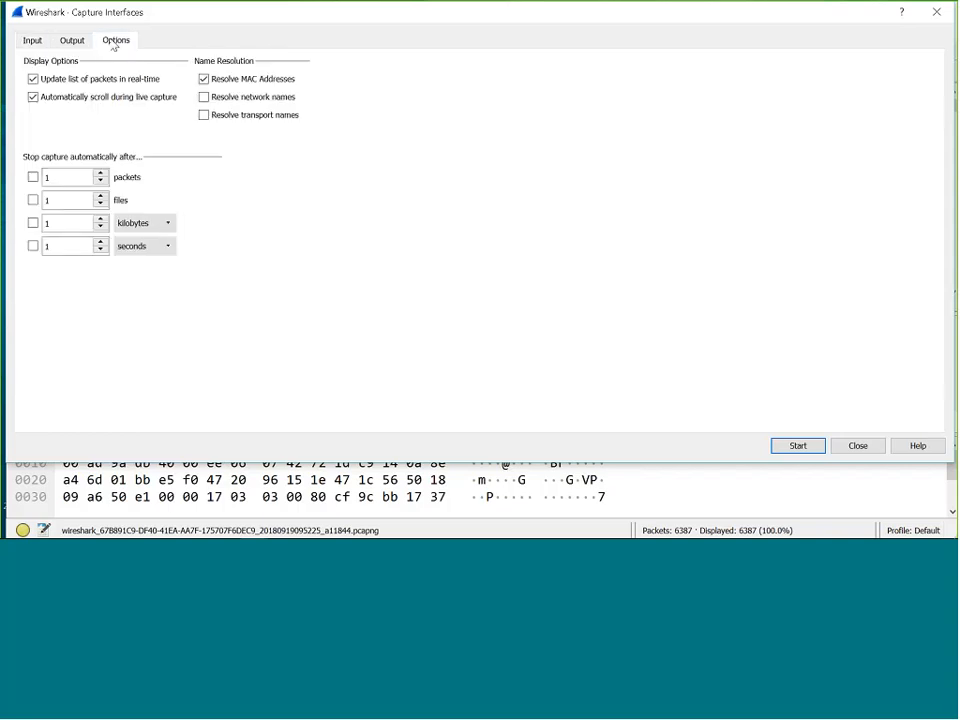
left_click(33, 182)
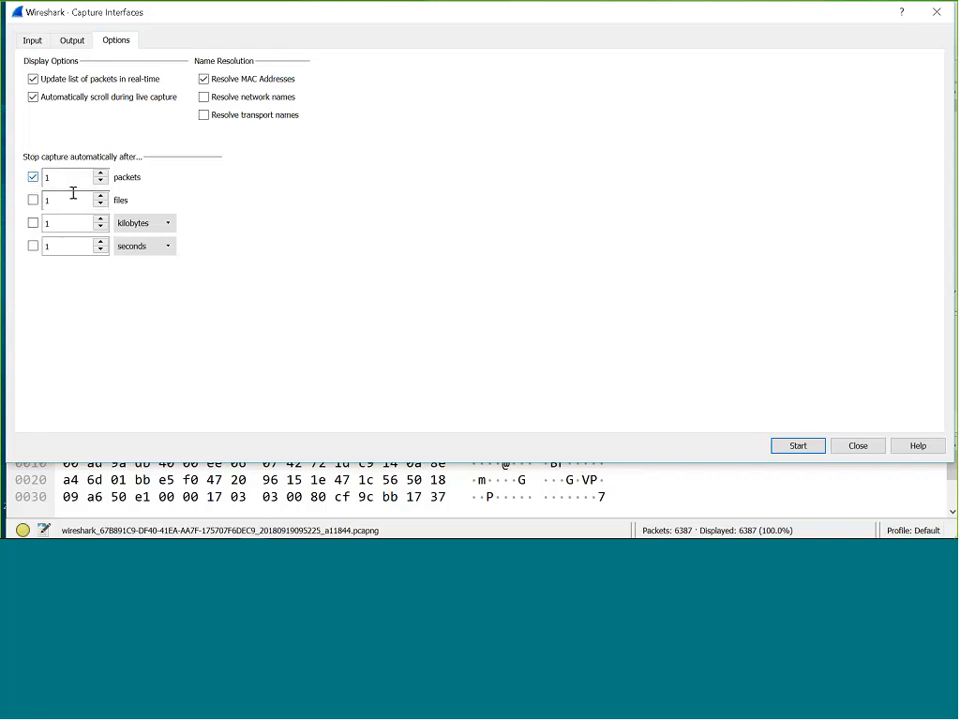
left_click(74, 177)
type("0")
left_click(787, 447)
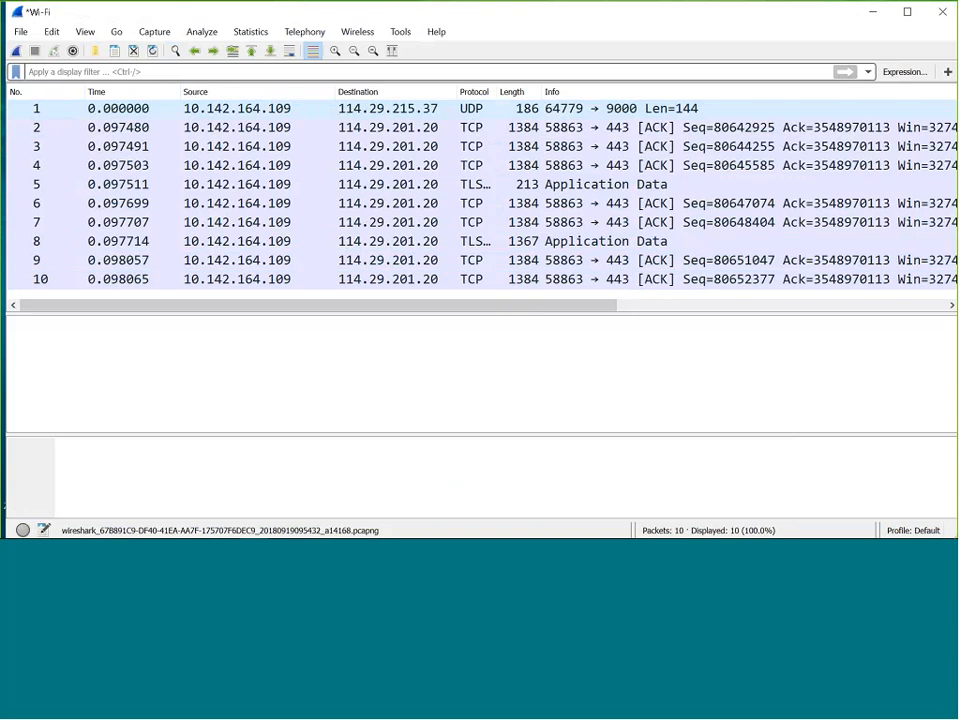
- Recheck the automatic packet stop condition in the capture options and close them without starting a capture
left_click(155, 32)
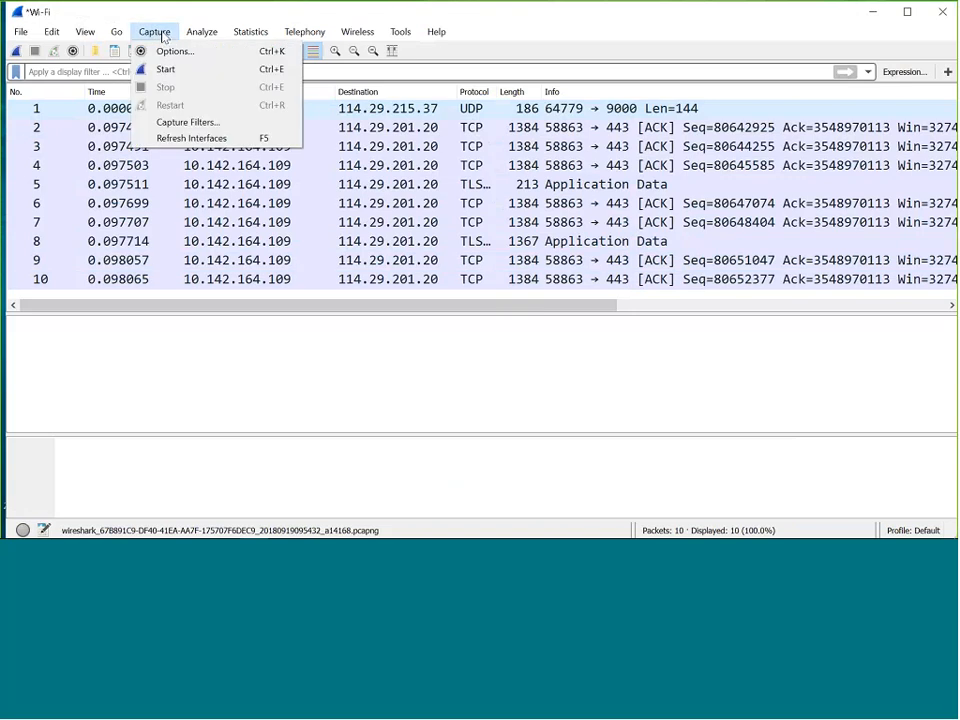
left_click(170, 53)
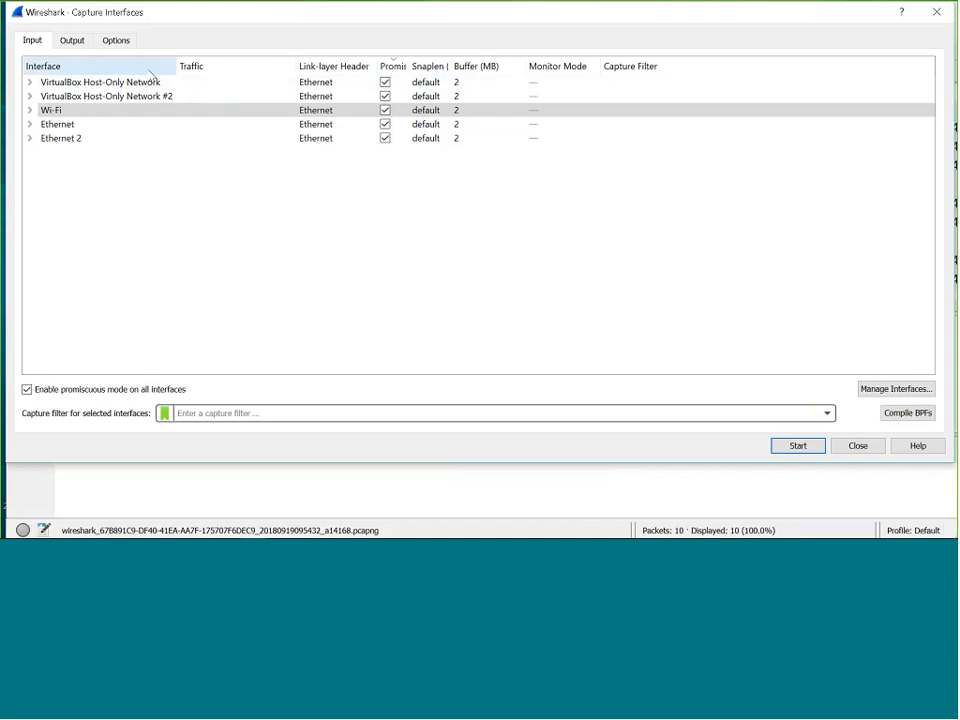
left_click(122, 40)
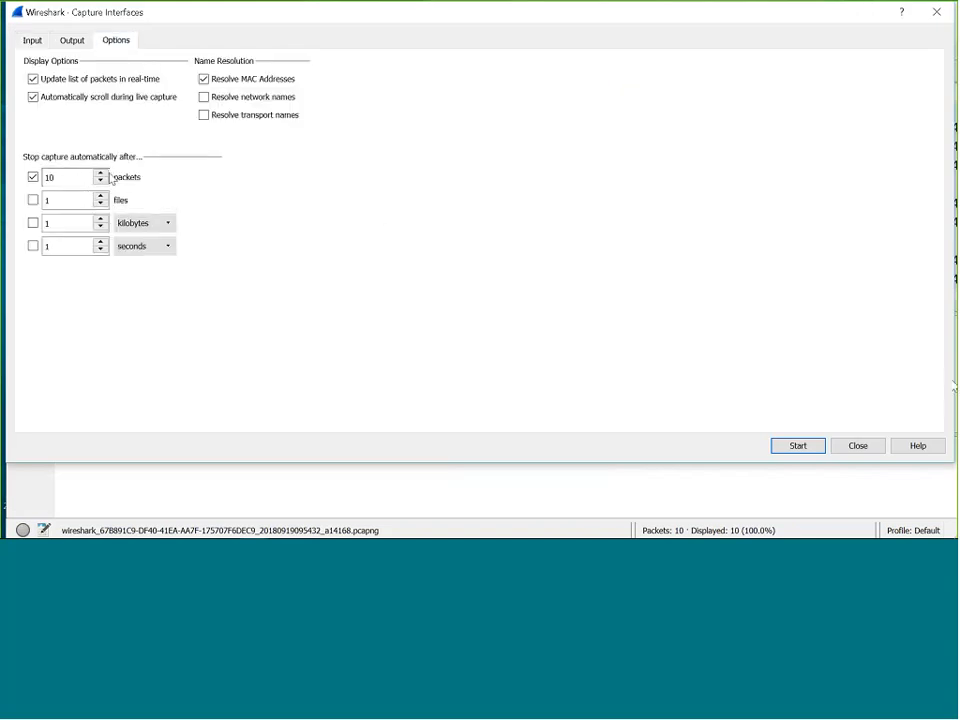
left_click(848, 447)
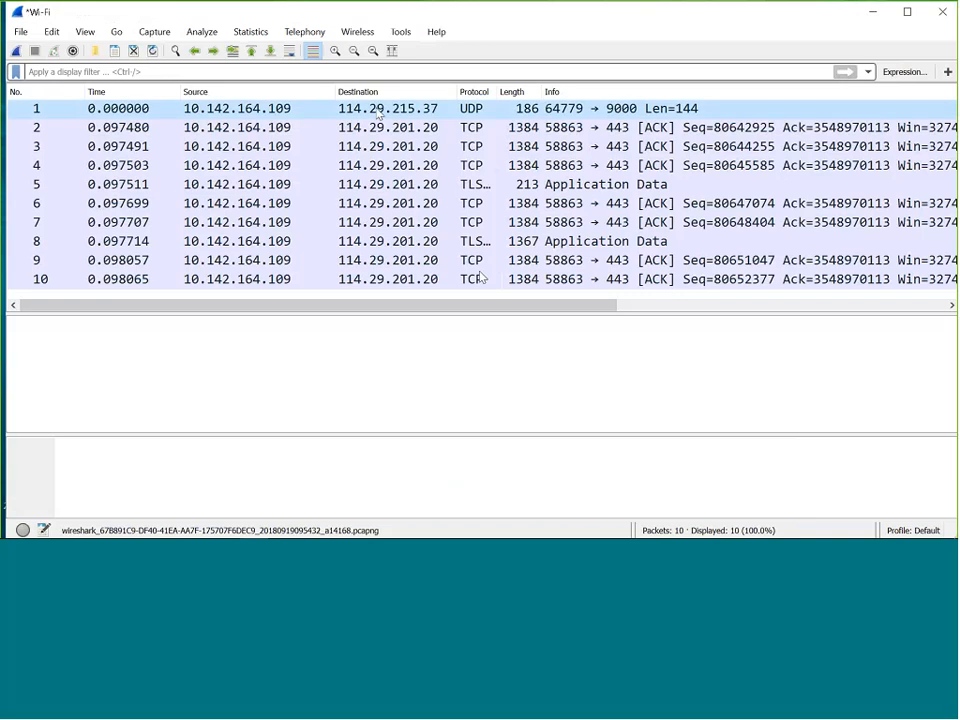
- Expand the Ethernet II header of packet 1 and examine its source and destination MAC addresses
left_click(35, 108)
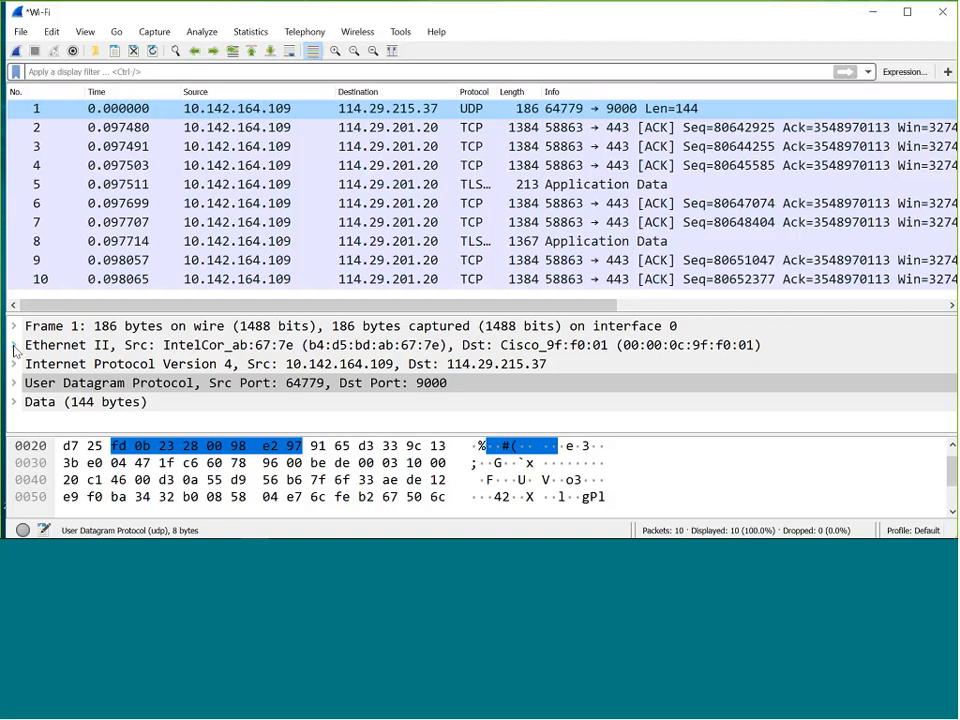
left_click(13, 344)
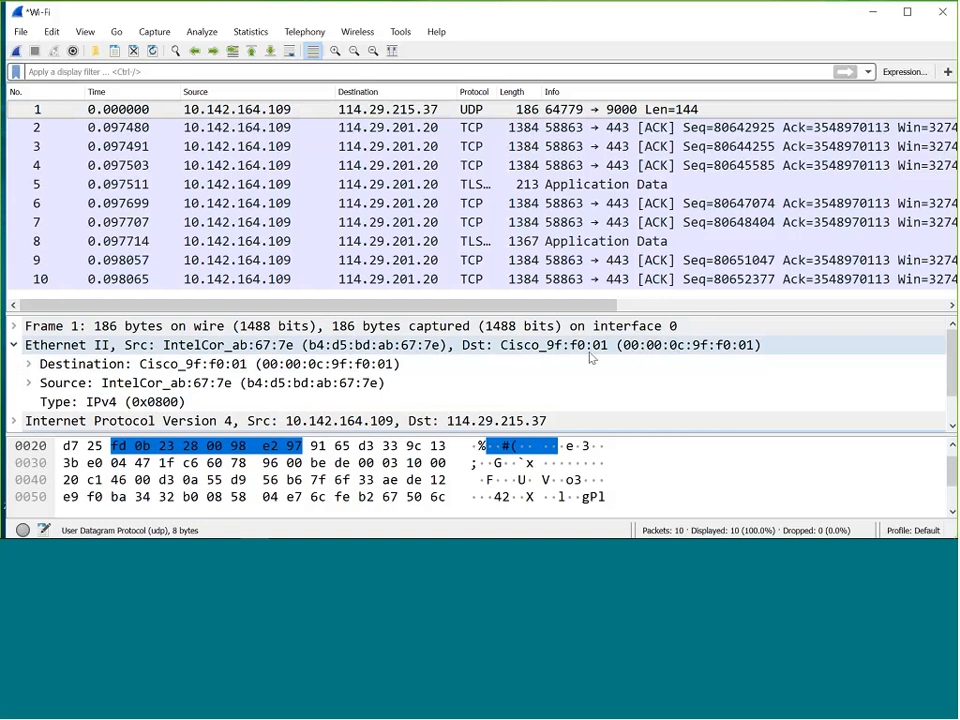
- Capture on Wi-Fi with Resolve MAC Addresses turned off and a 2-packet stop limit, and select the first packet's Ethernet II header
left_click(152, 32)
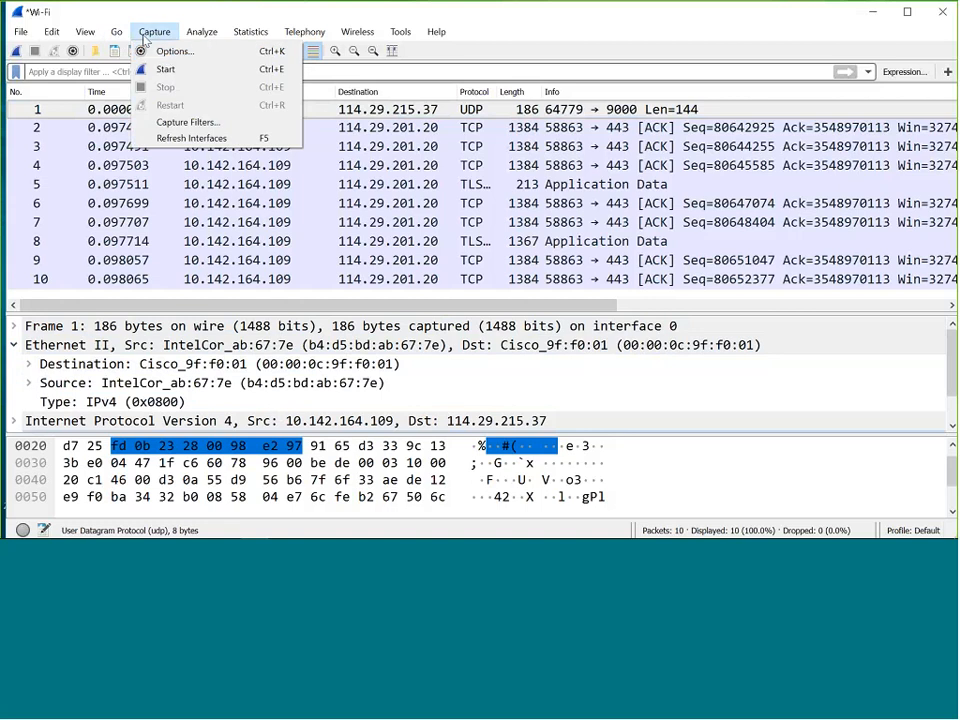
left_click(170, 53)
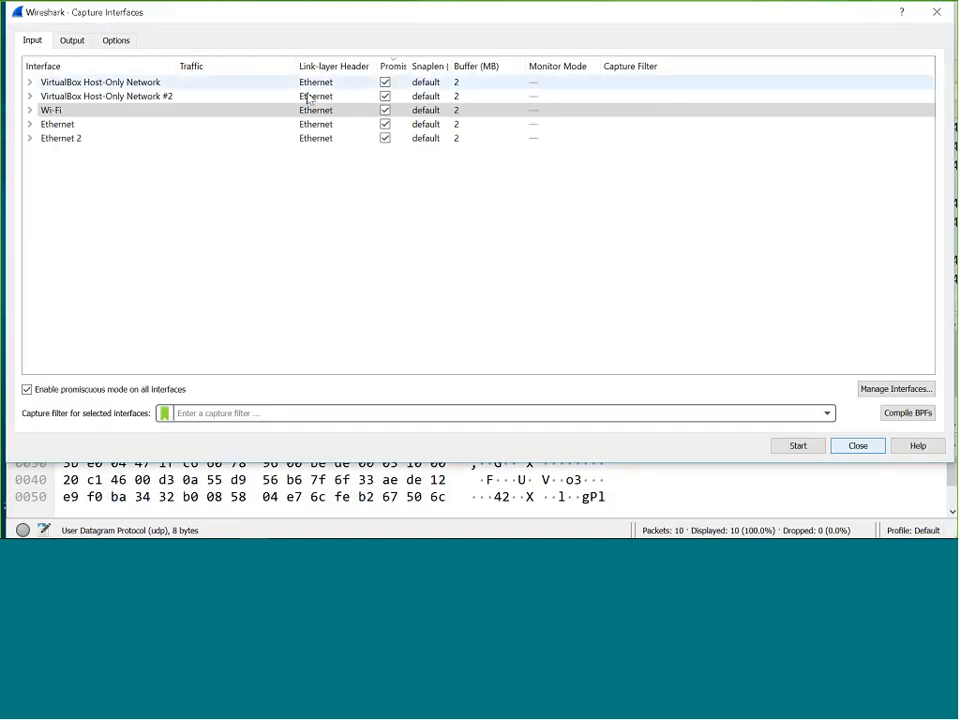
left_click(116, 40)
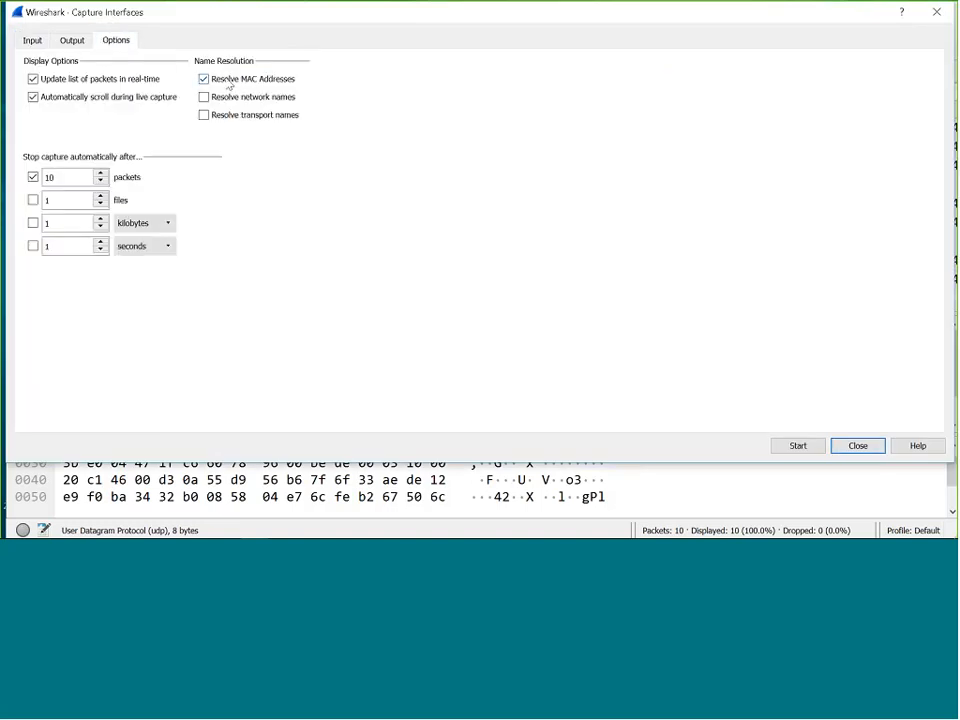
left_click(206, 80)
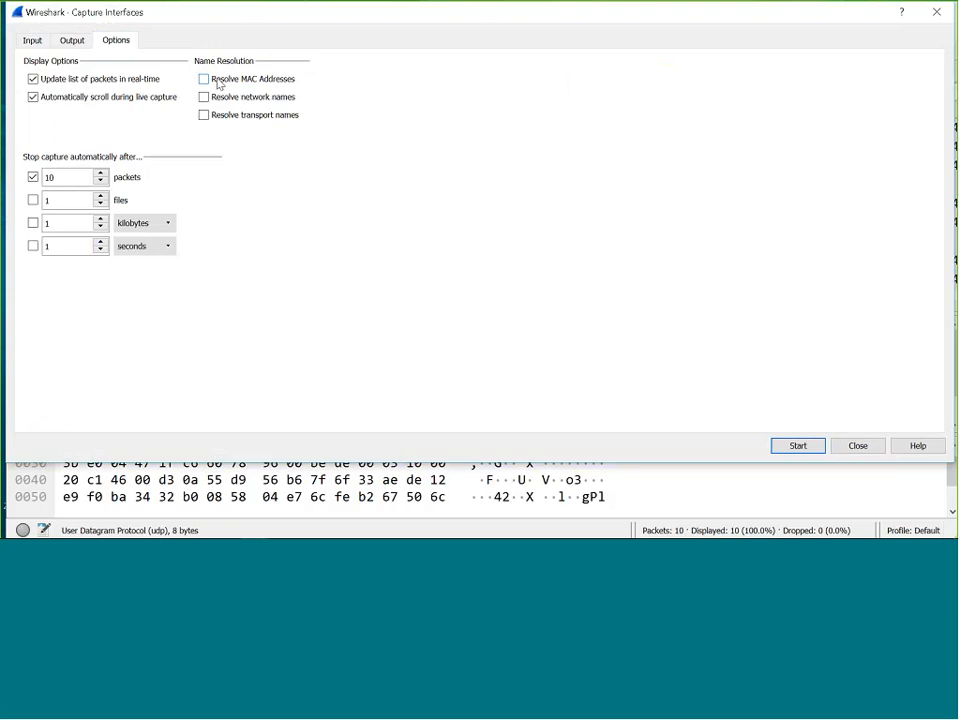
left_click(32, 177)
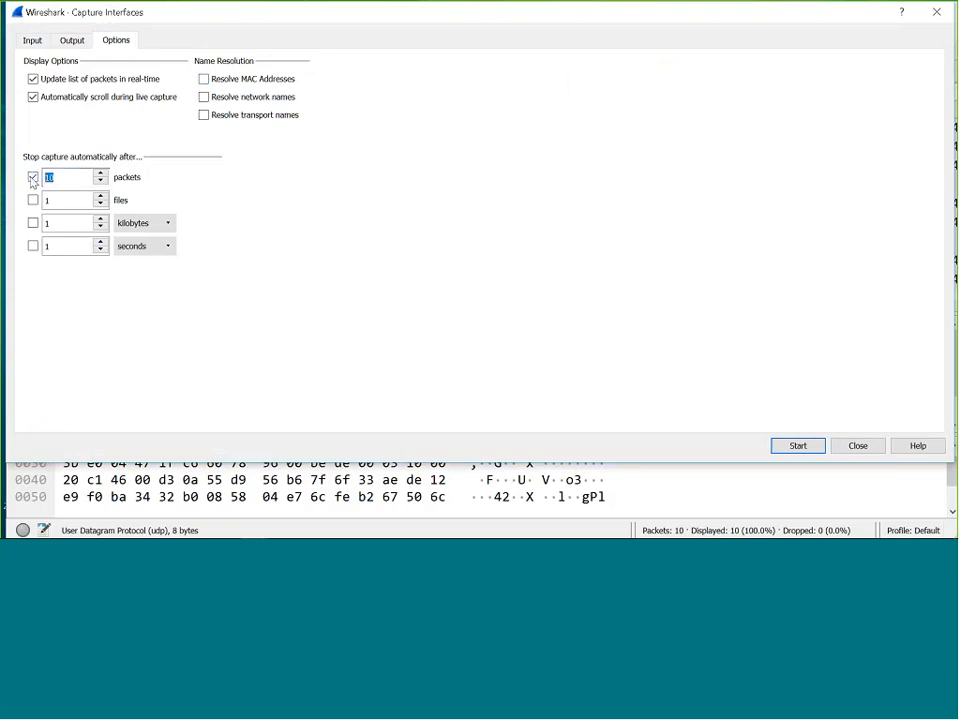
type("2")
left_click(797, 445)
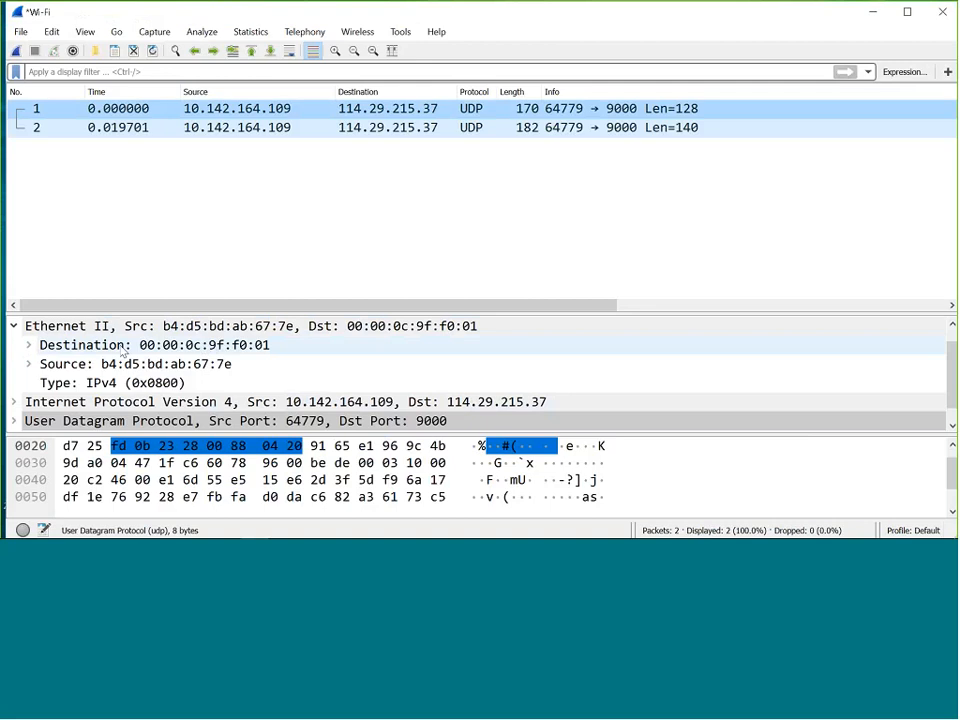
left_click(186, 328)
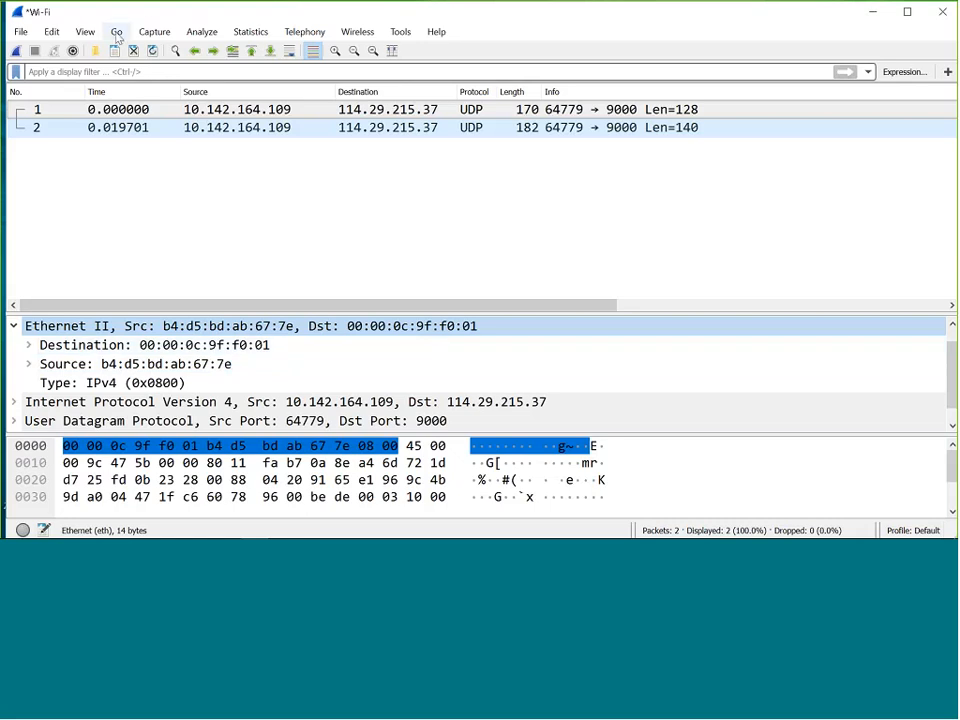
- In the capture options, turn off the packet-count stop limit, enable the kilobyte-based limit, and check its available size units
left_click(152, 31)
left_click(166, 52)
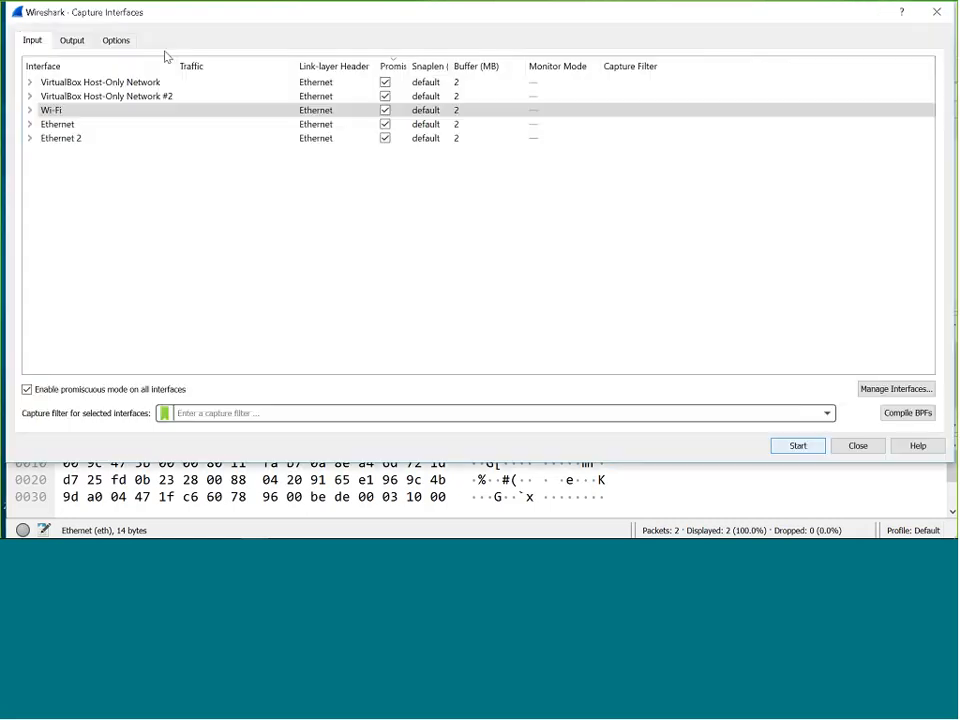
left_click(114, 40)
left_click(33, 177)
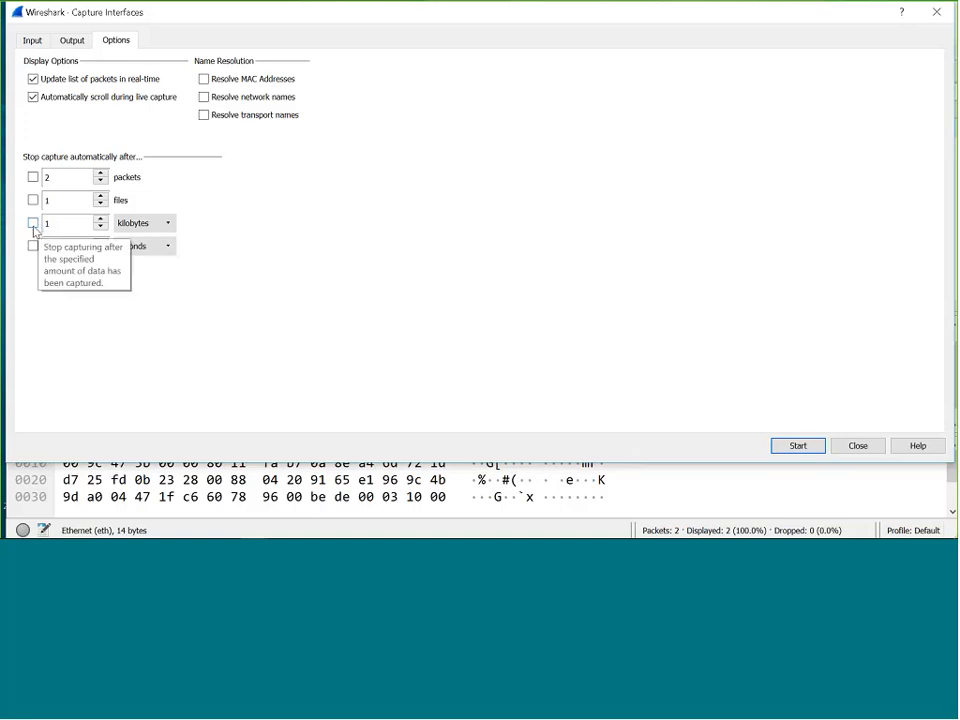
left_click(33, 224)
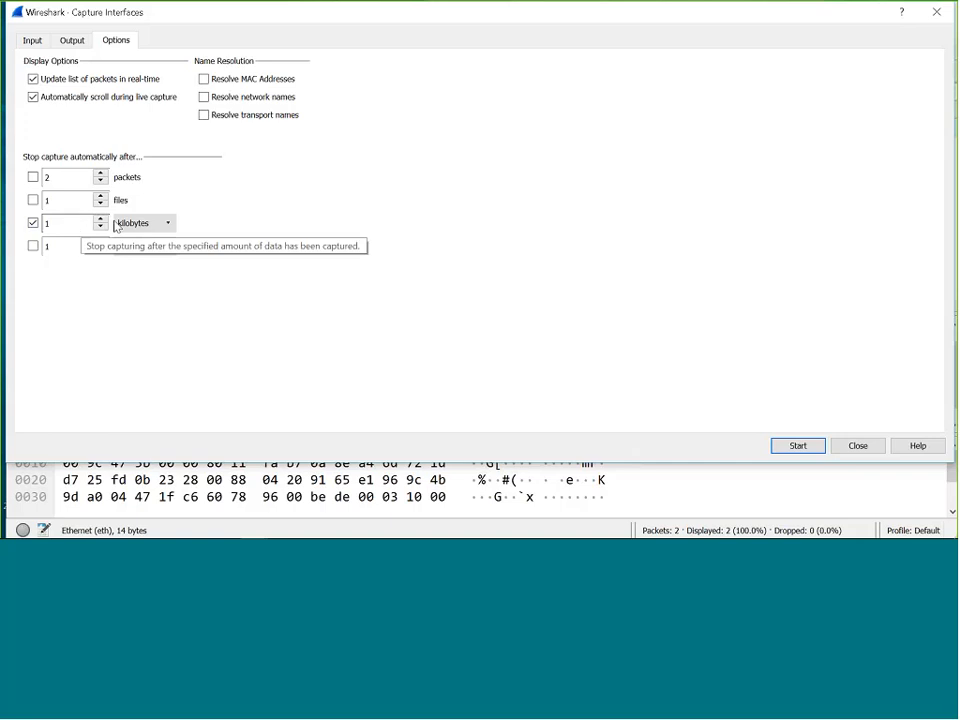
left_click(165, 223)
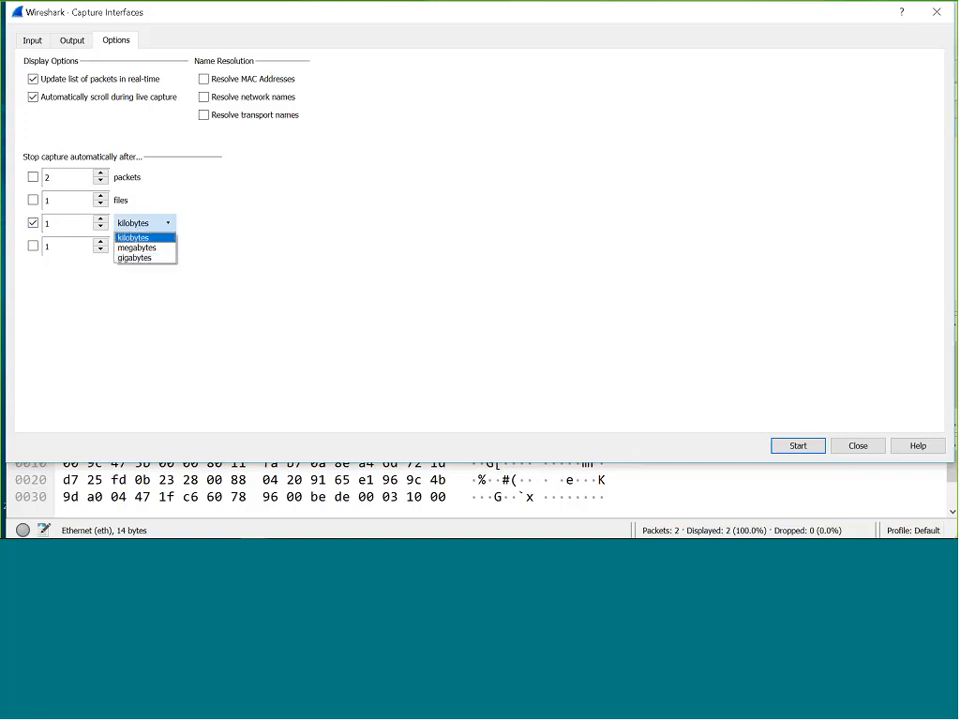
left_click(233, 200)
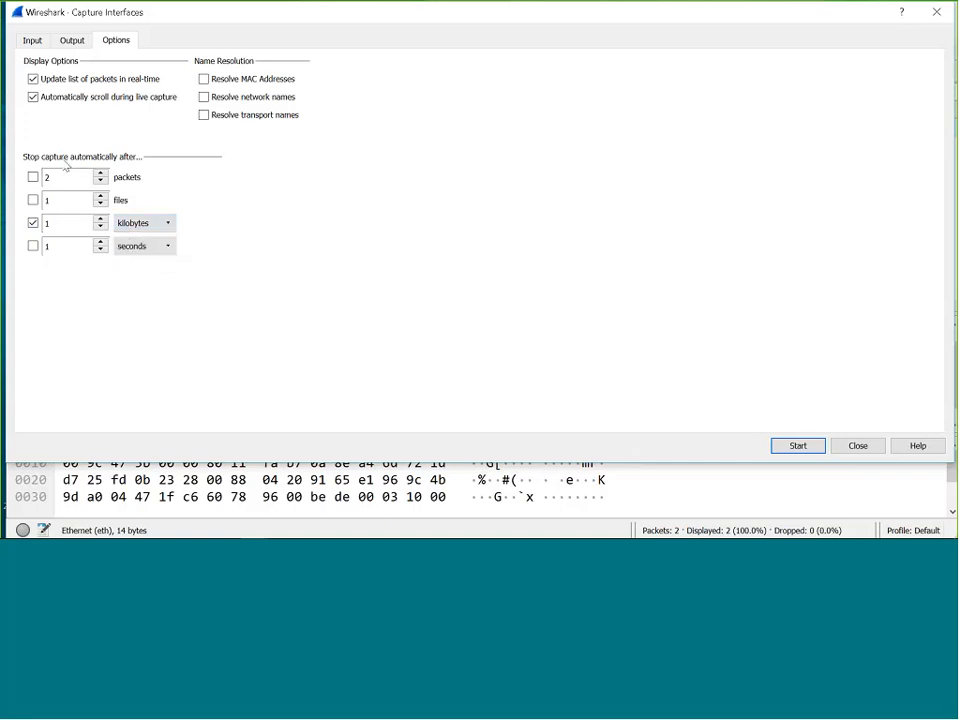
- Capture on Wi-Fi with a 100-kilobyte stop limit and Resolve MAC Addresses enabled, and review the packet list to its end
left_click(44, 223)
type("00")
left_click(204, 79)
left_click(797, 446)
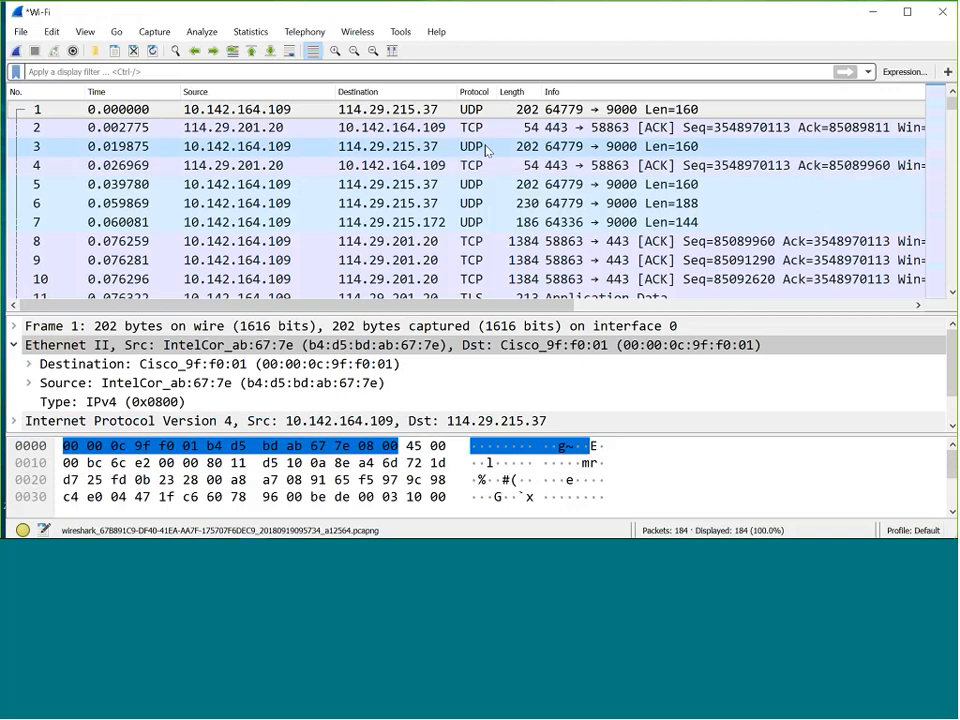
scroll(487, 150, "down", 9)
scroll(487, 150, "down", 16)
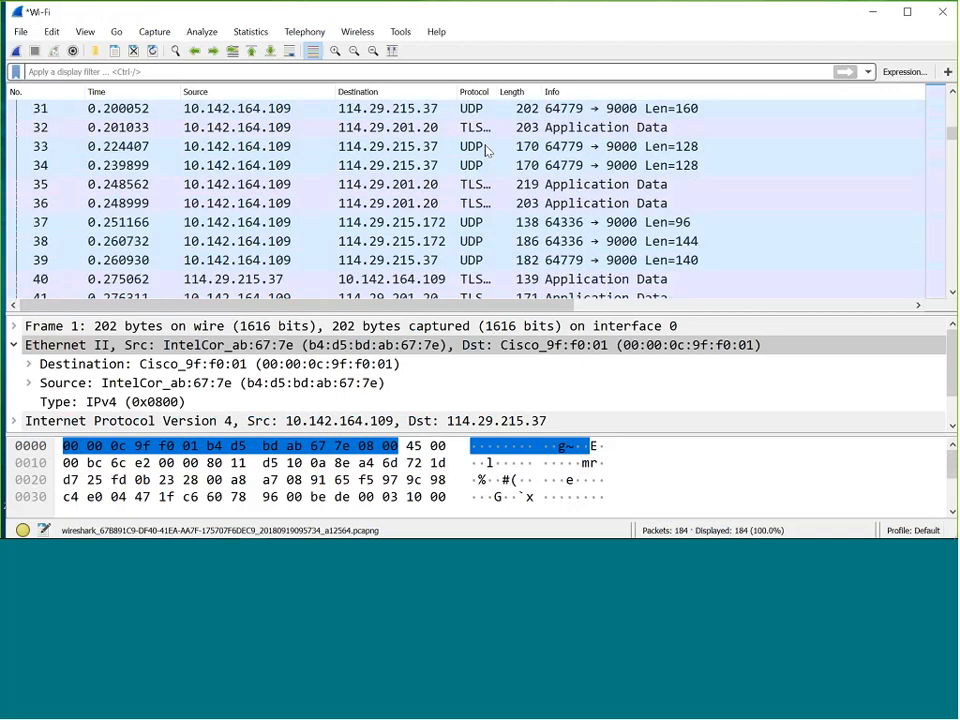
left_click_drag(951, 186, 951, 290)
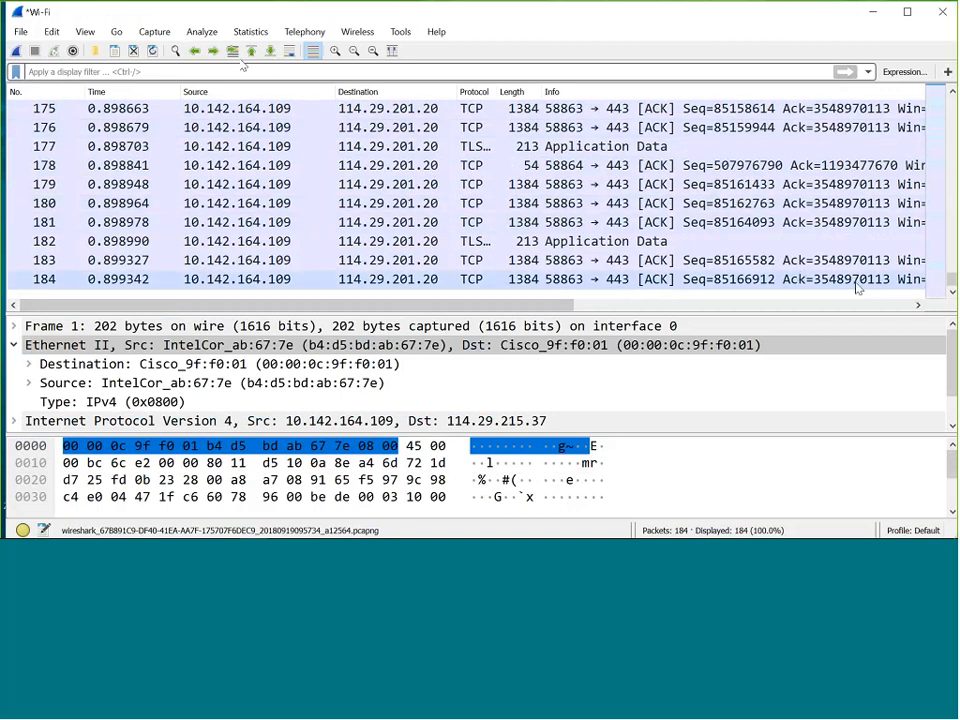
mouse_move(951, 280)
left_mouse_down()
mouse_move(943, 161)
mouse_move(930, 133)
mouse_move(951, 305)
left_mouse_up()
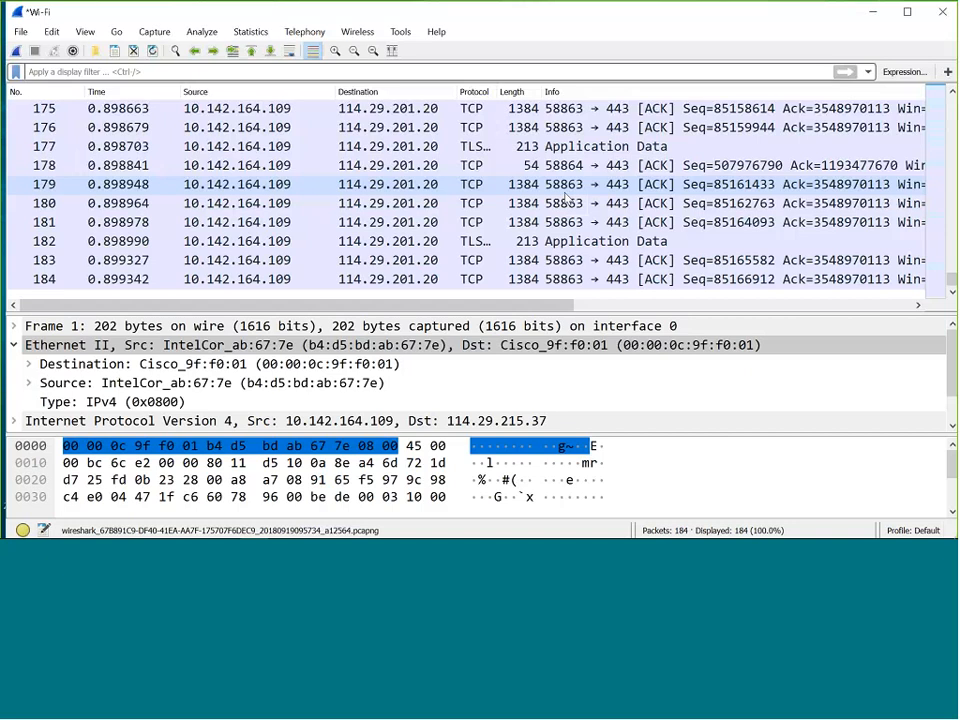
- Replace the kilobyte stop limit with a 5-second limit in the capture options and start the Wi-Fi capture
left_click(154, 31)
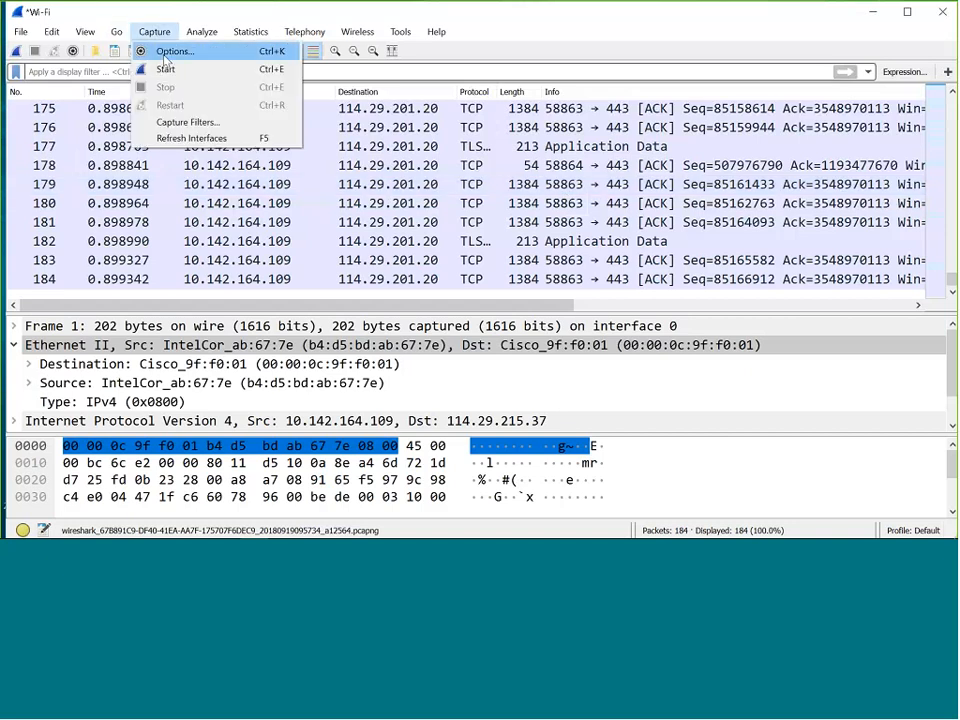
left_click(166, 54)
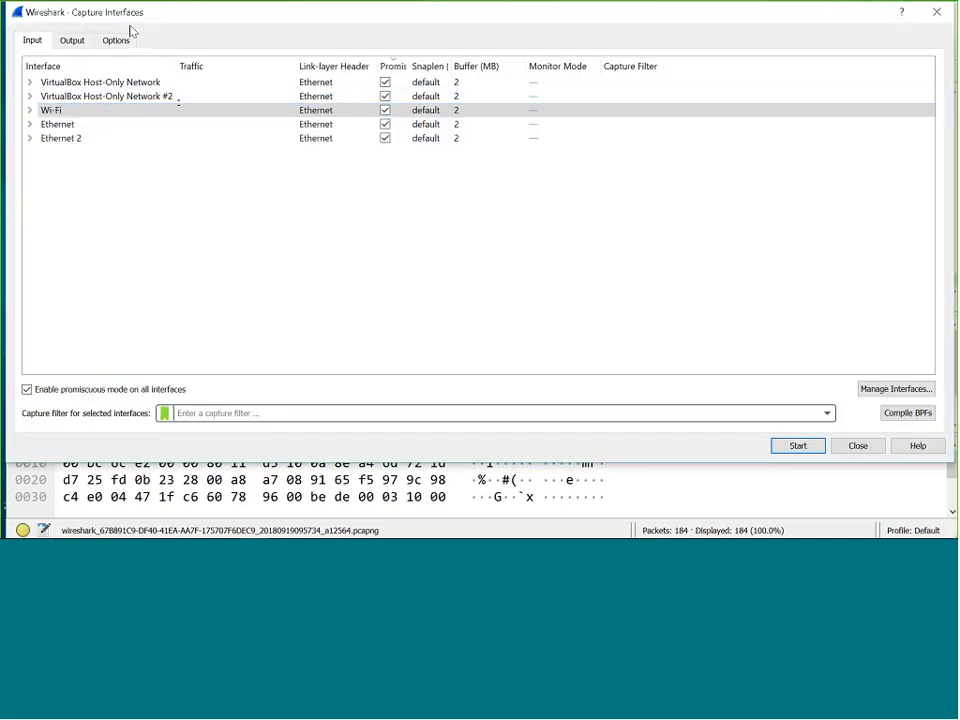
left_click(118, 40)
left_click(33, 223)
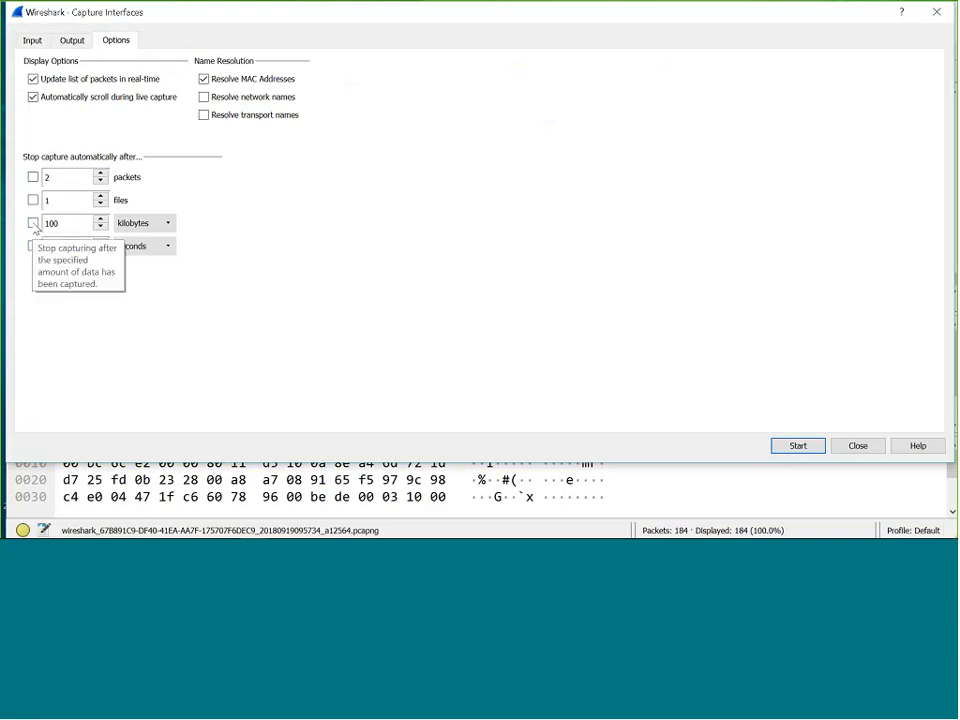
left_click(33, 247)
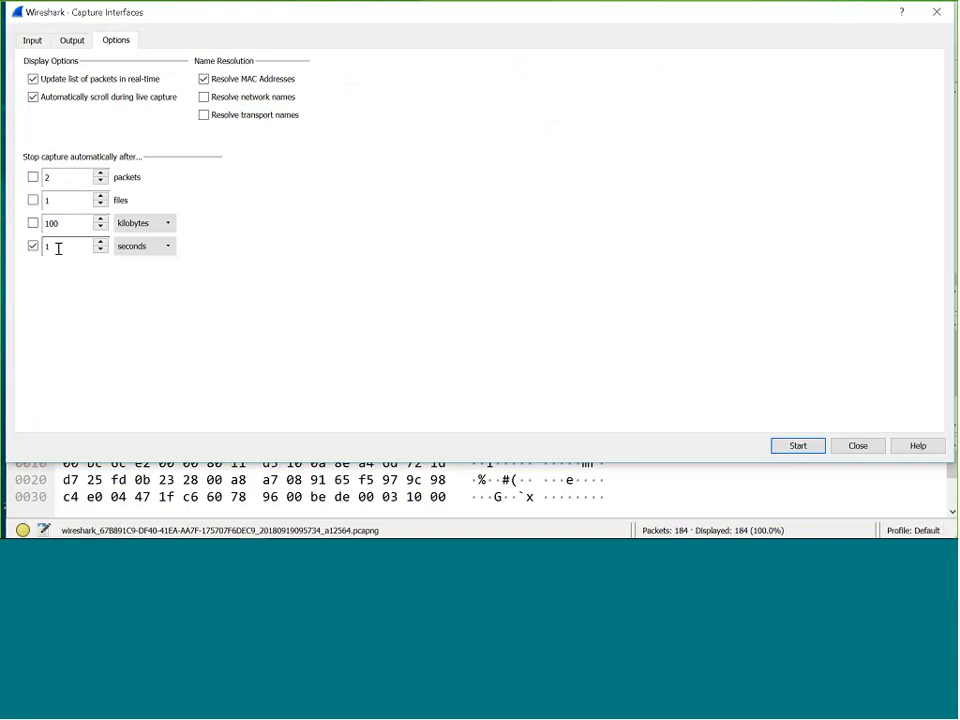
left_click(58, 248)
key("BackSpace")
type("5")
left_click(790, 447)
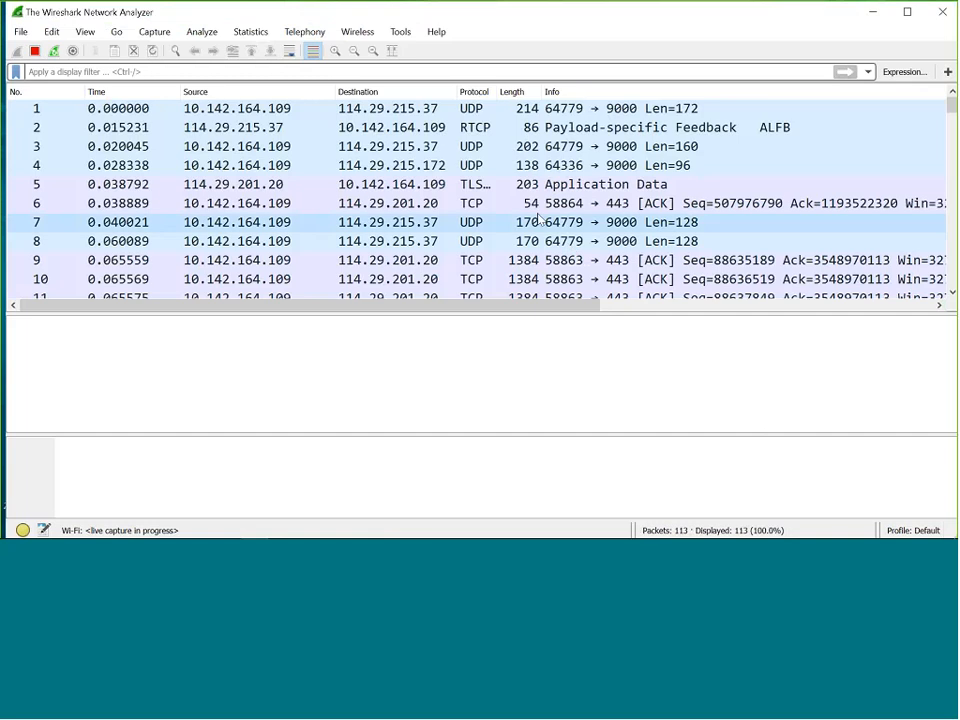
- Examine the packet list's time values from the first through the last captured packet to check the capture's duration
scroll(455, 155, "up", 7)
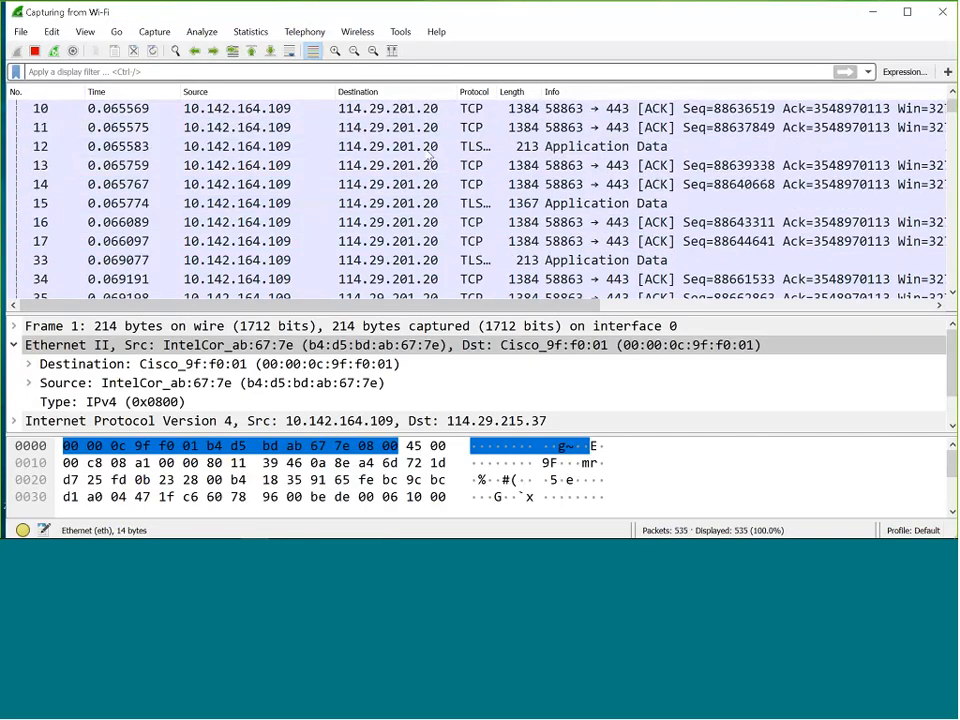
key("ctrl+e")
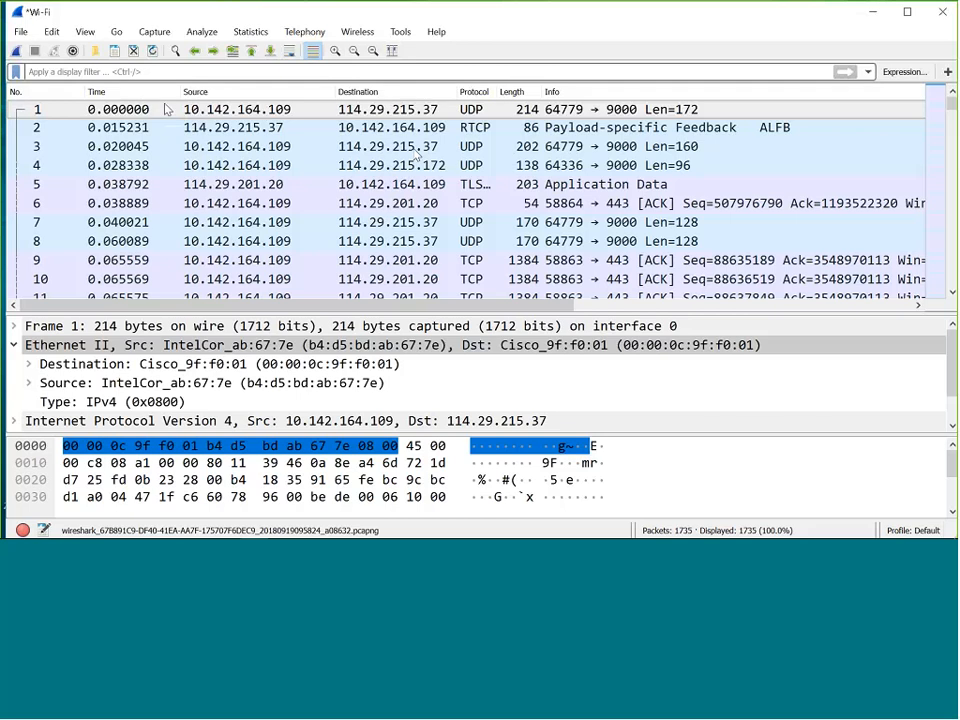
scroll(240, 140, "down", 6)
scroll(240, 140, "down", 10)
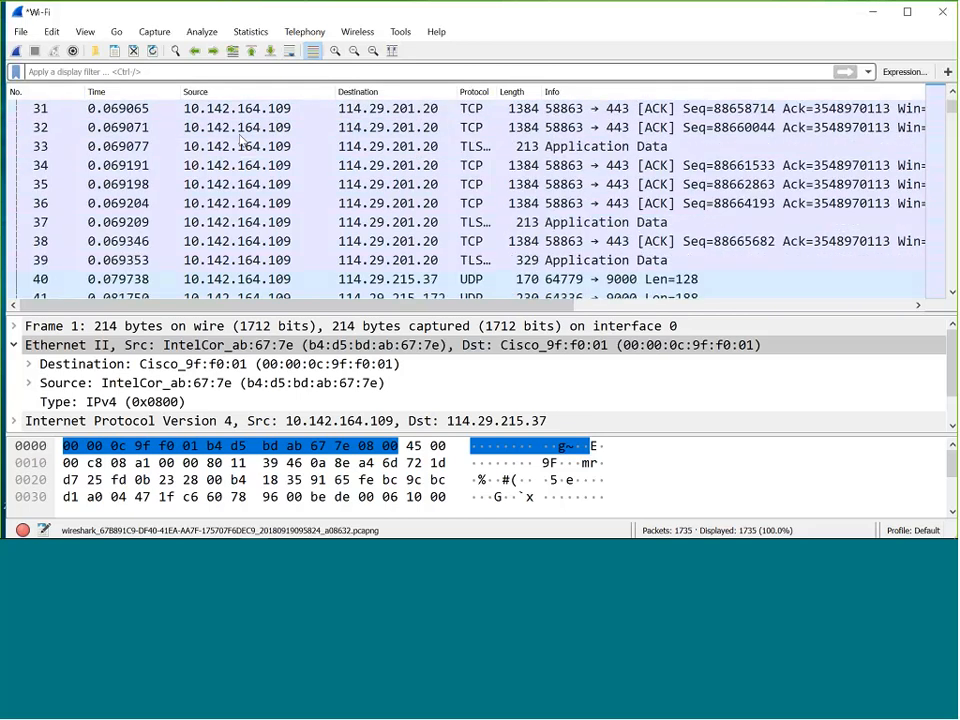
scroll(90, 122, "up", 15)
scroll(90, 122, "up", 1)
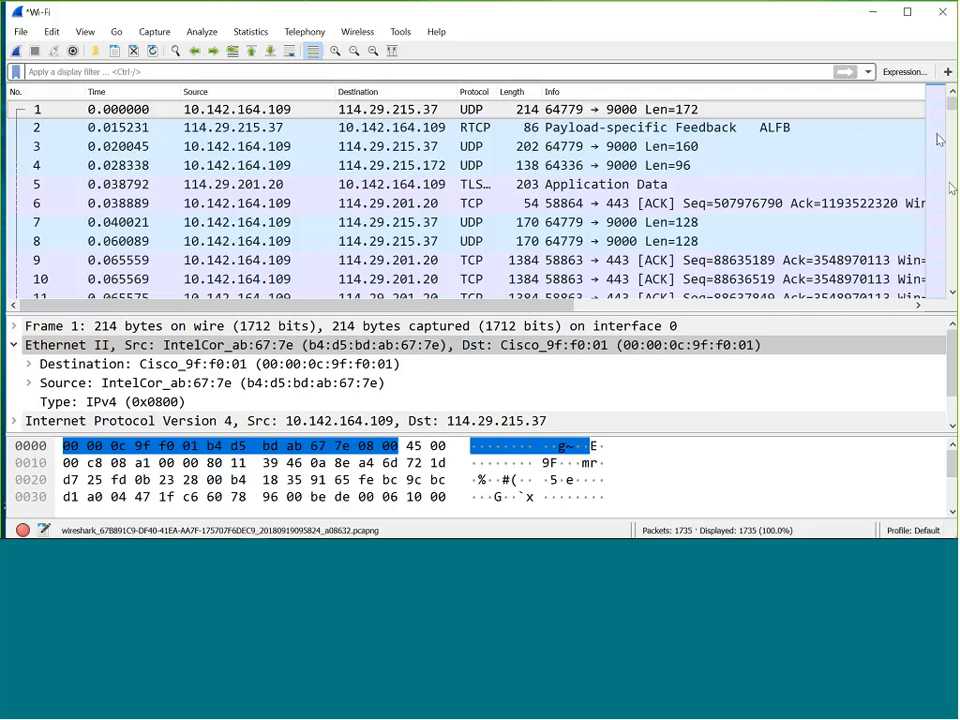
left_click(291, 53)
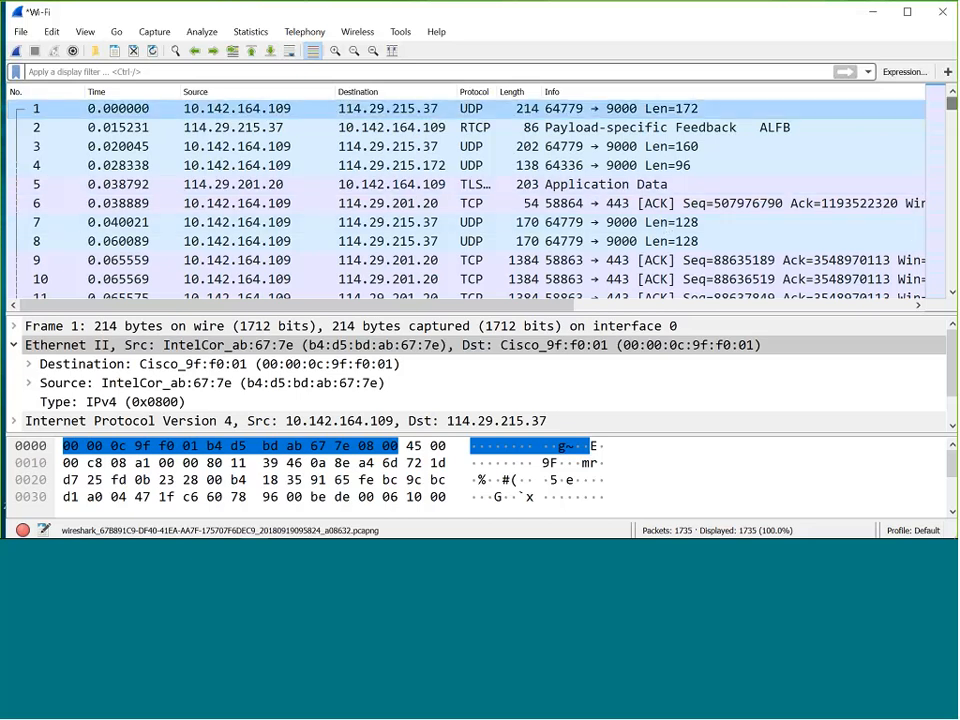
left_click_drag(952, 100, 952, 280)
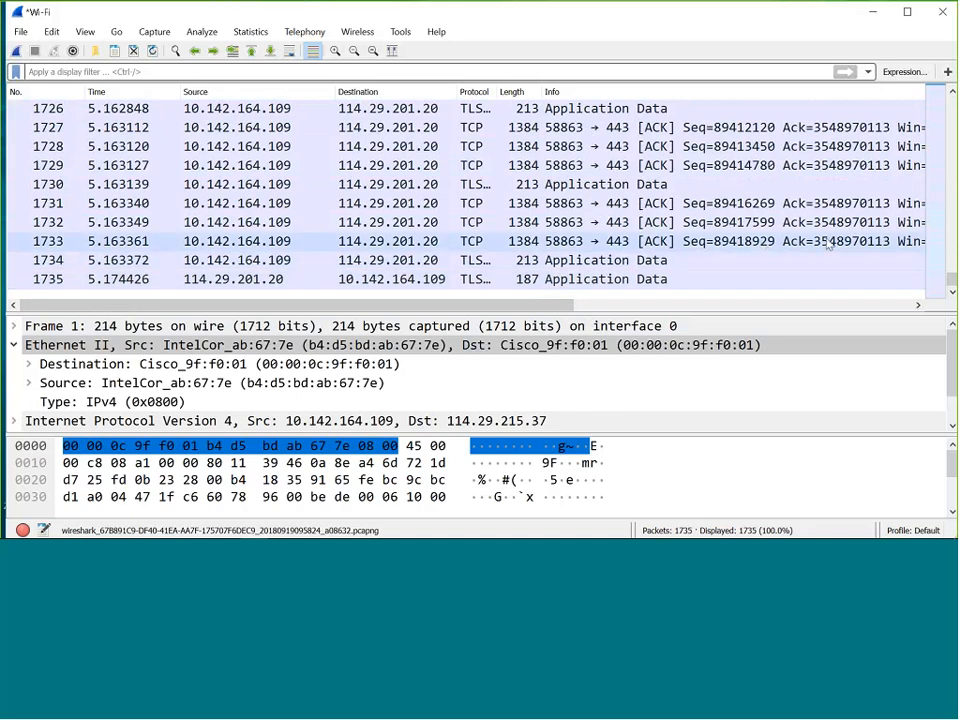
scroll(514, 216, "up", 8)
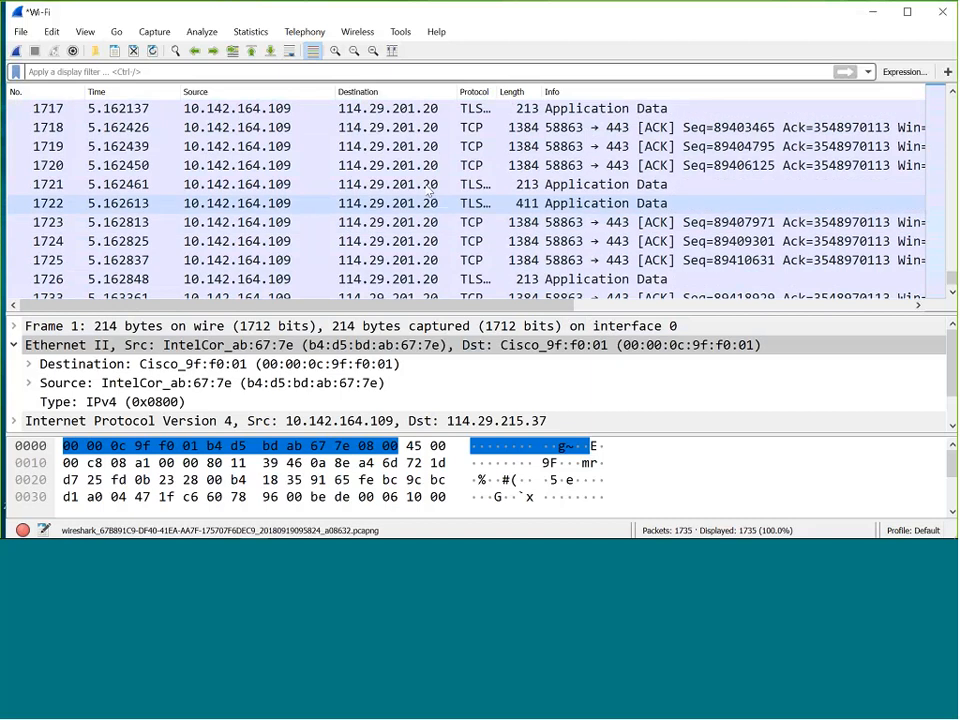
scroll(230, 170, "up", 4)
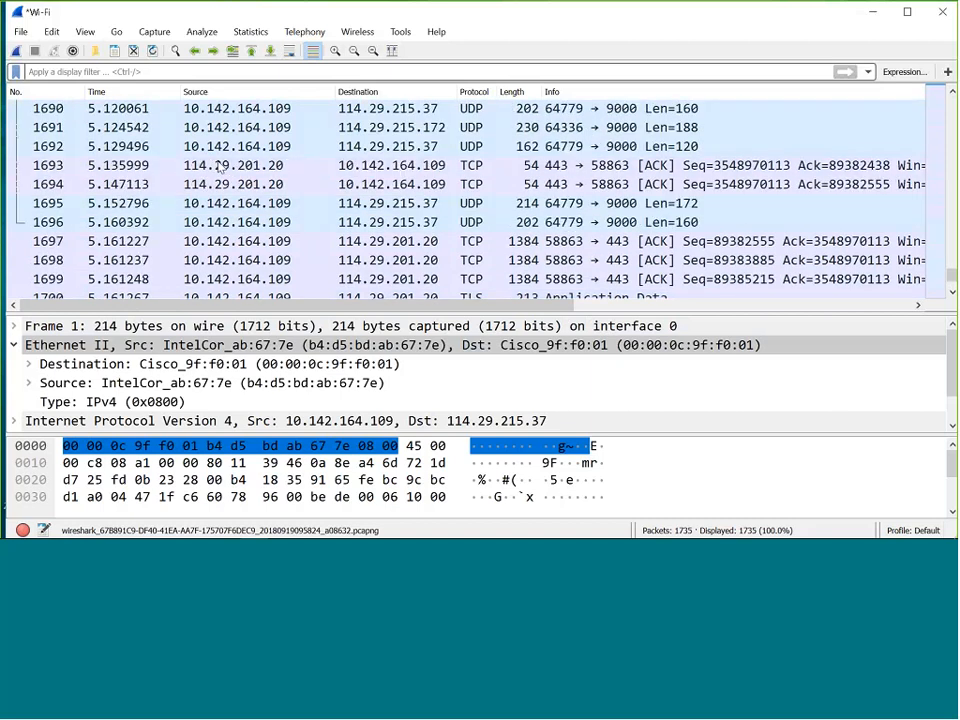
scroll(222, 170, "down", 12)
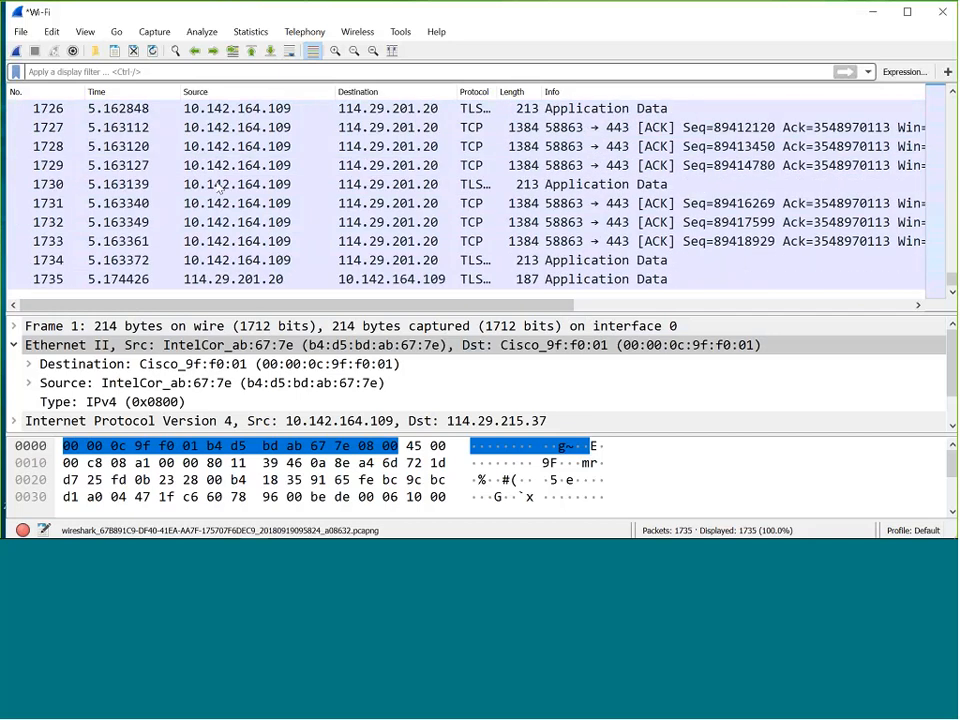
- Capture on Wi-Fi with the automatic stop set to 2 seconds, and check the time of the last packet
left_click(152, 31)
left_click(160, 52)
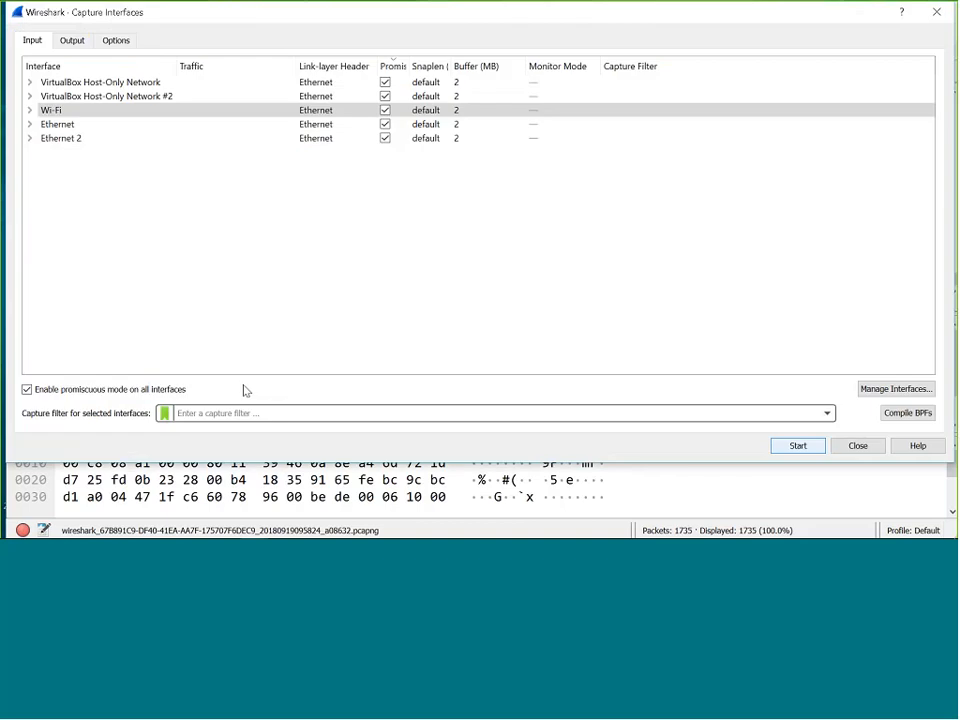
left_click(117, 41)
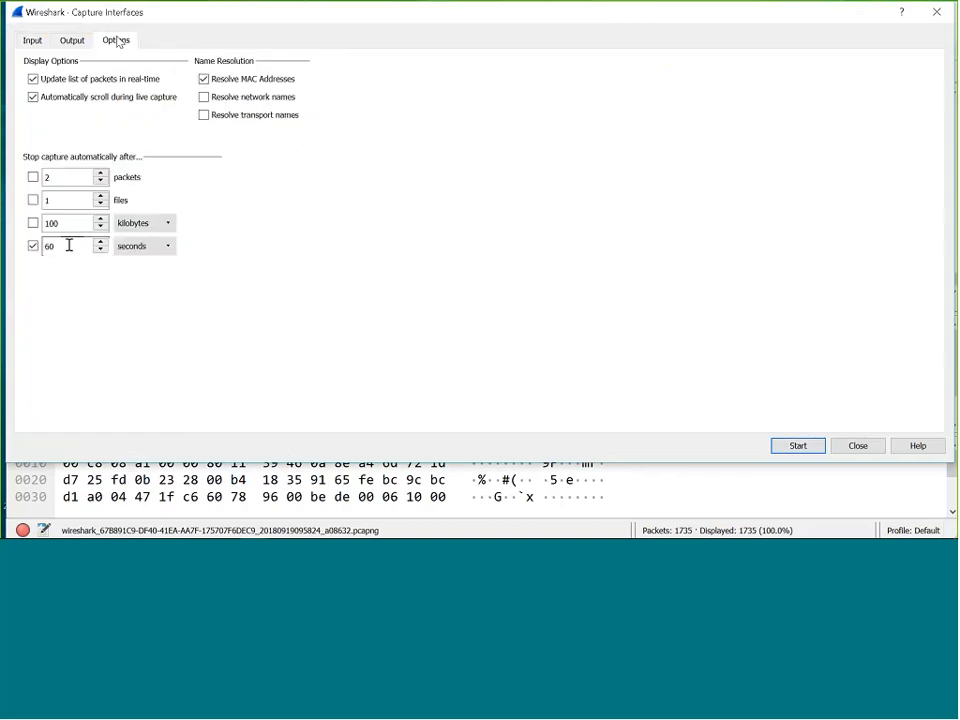
left_click_drag(69, 245, 3, 243)
type("2")
left_click(797, 446)
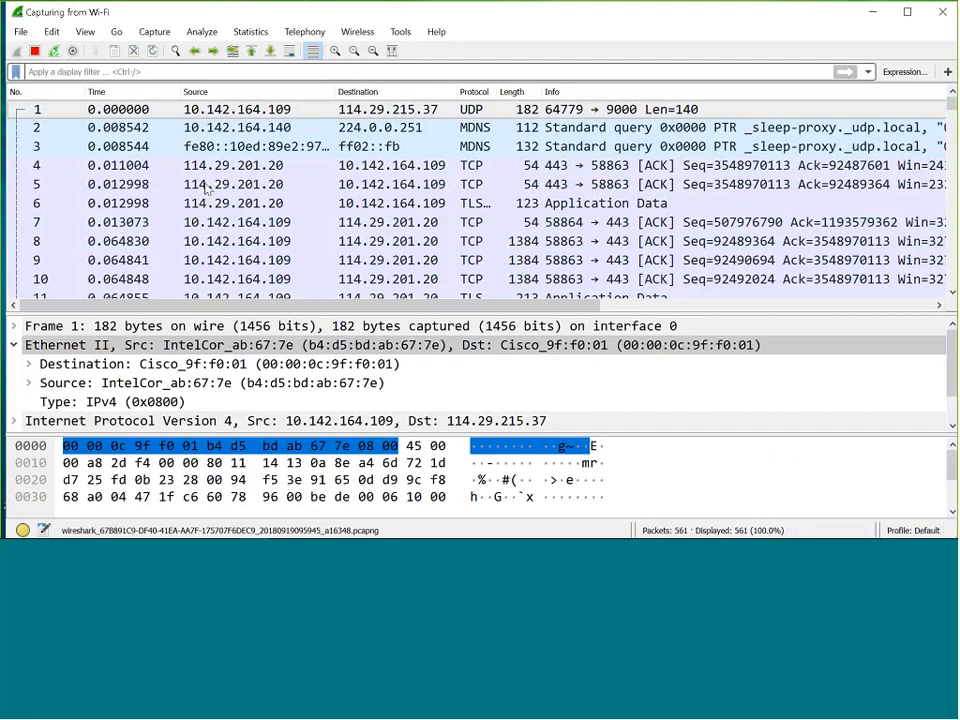
scroll(207, 188, "down", 7)
scroll(207, 188, "down", 20)
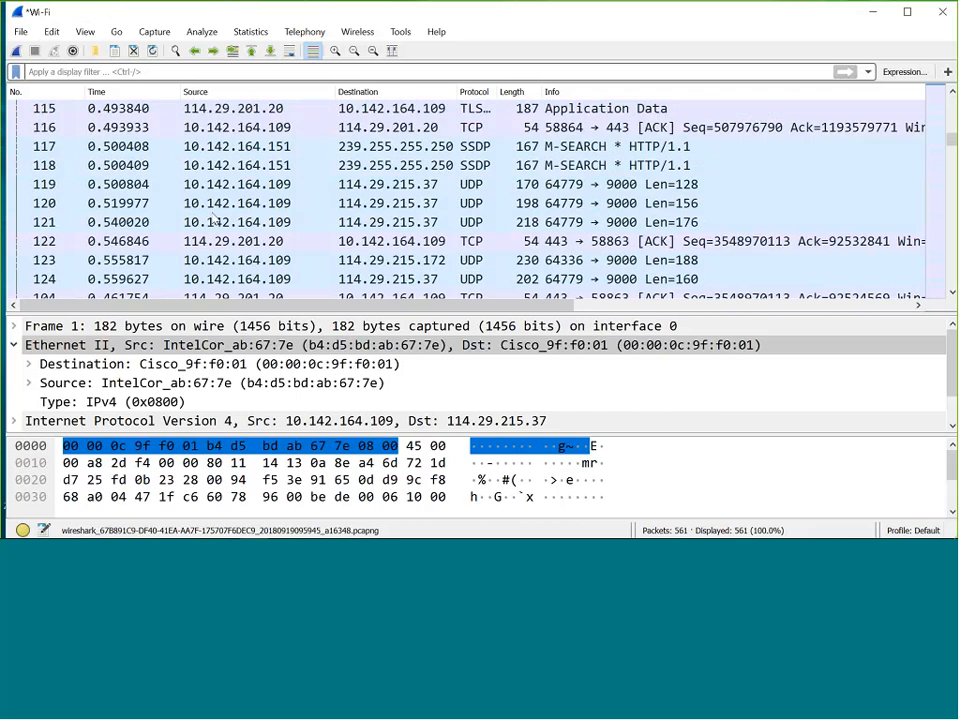
scroll(214, 222, "down", 14)
left_click_drag(951, 160, 952, 282)
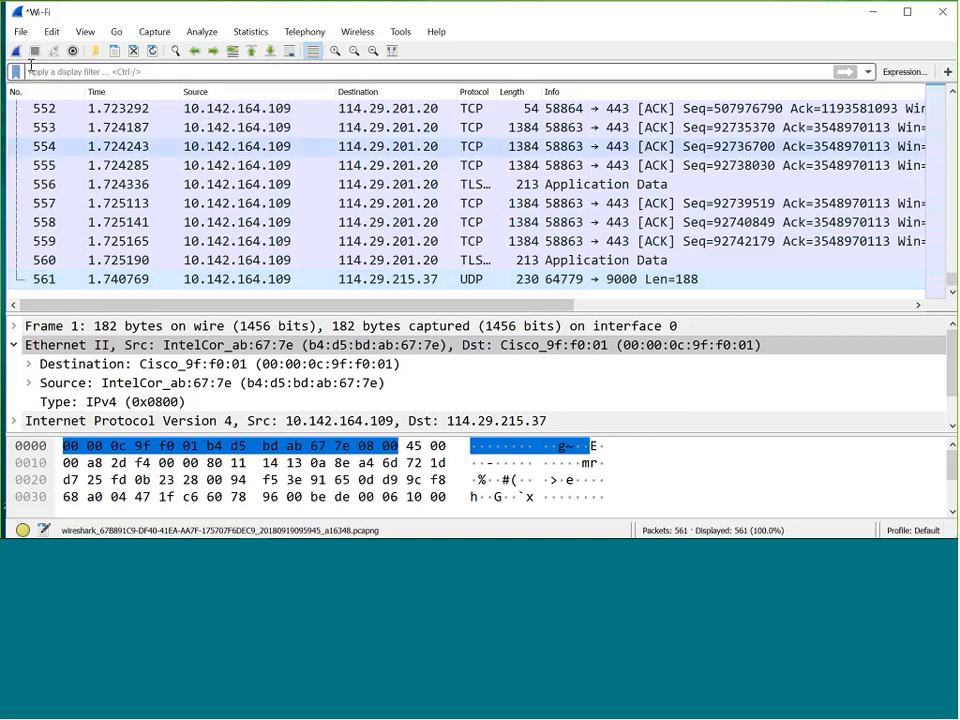
- Set the capture to stop automatically after 50 kilobytes or 5 seconds and start it on Wi-Fi
left_click(155, 32)
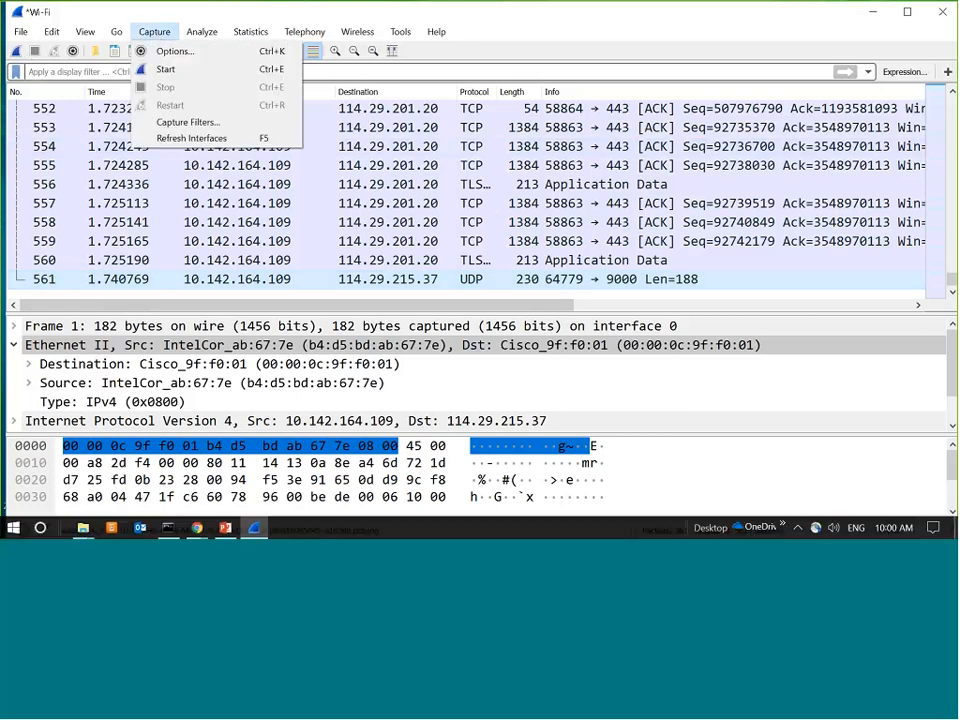
left_click(209, 50)
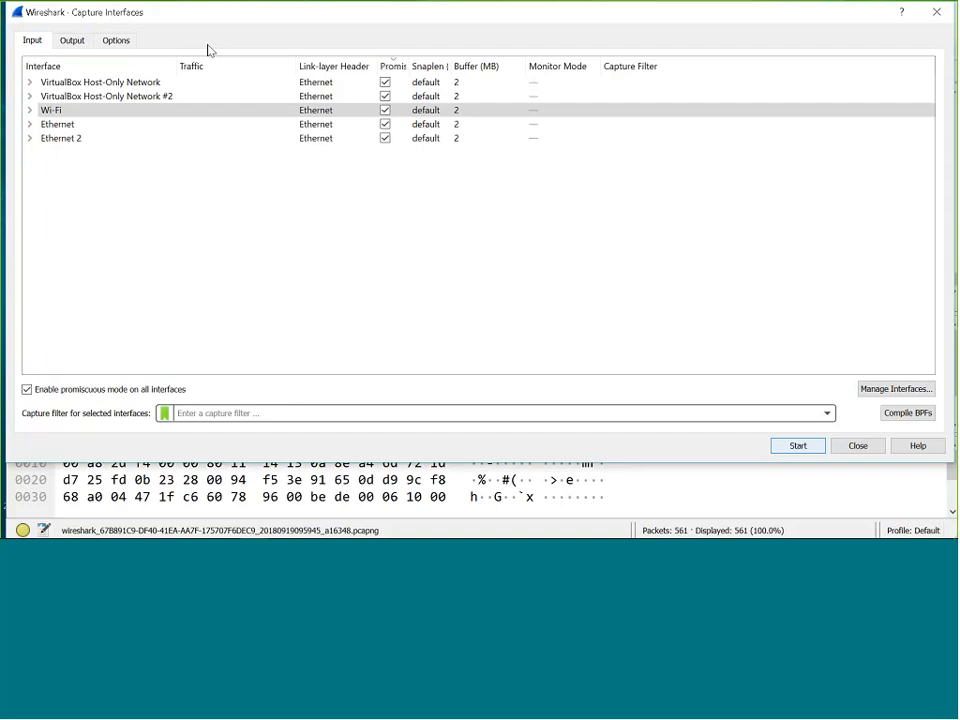
left_click(122, 44)
left_click(32, 223)
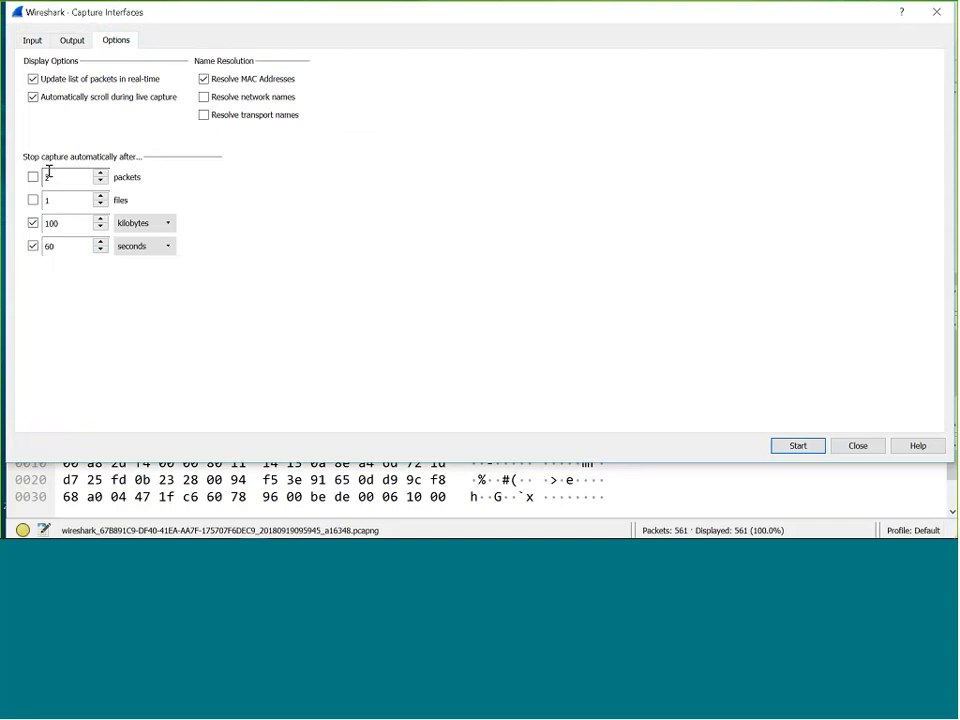
left_click_drag(50, 173, 27, 178)
left_click_drag(75, 229, 50, 227)
type("50")
left_click_drag(58, 245, 30, 245)
type("5")
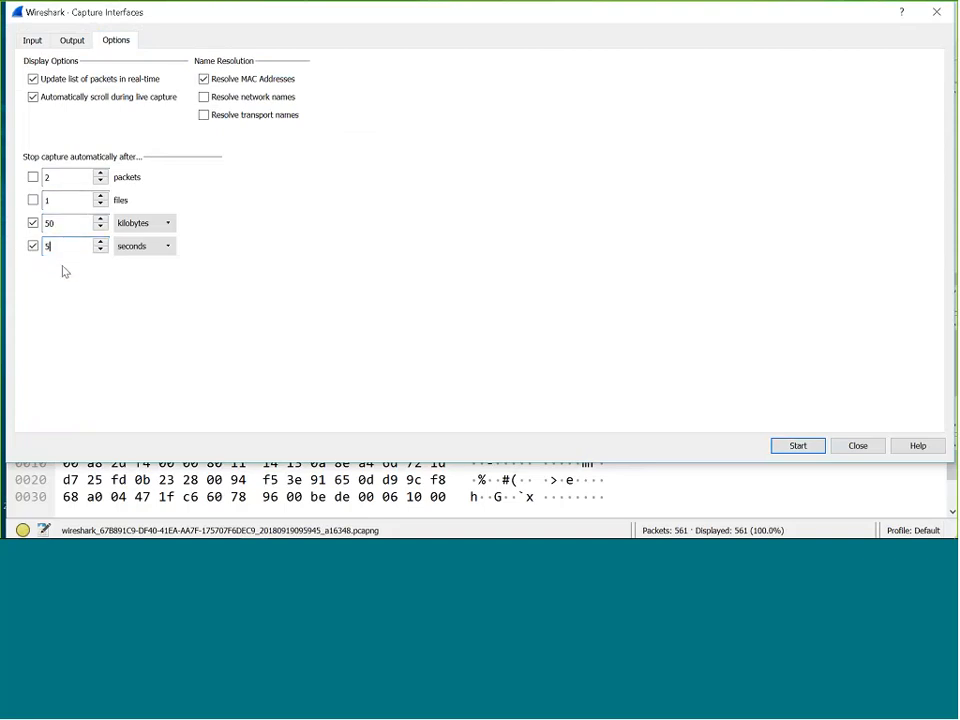
left_click(781, 451)
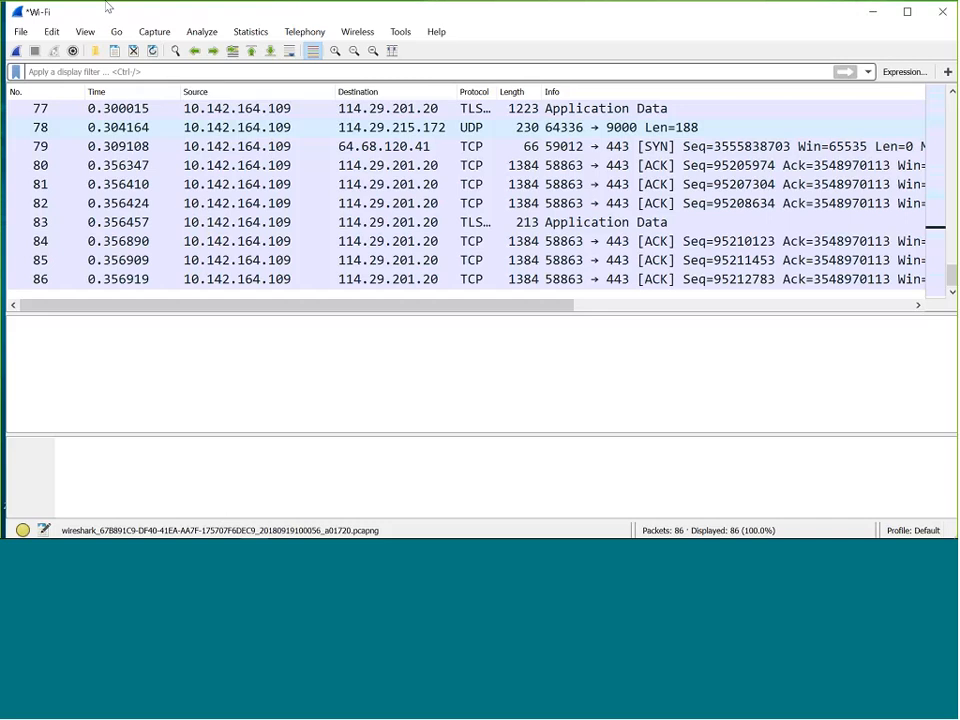
- Set the capture to stop automatically after 100 kilobytes or 60 seconds, start it on Wi-Fi, and check the last packets
left_click(154, 31)
left_click(170, 51)
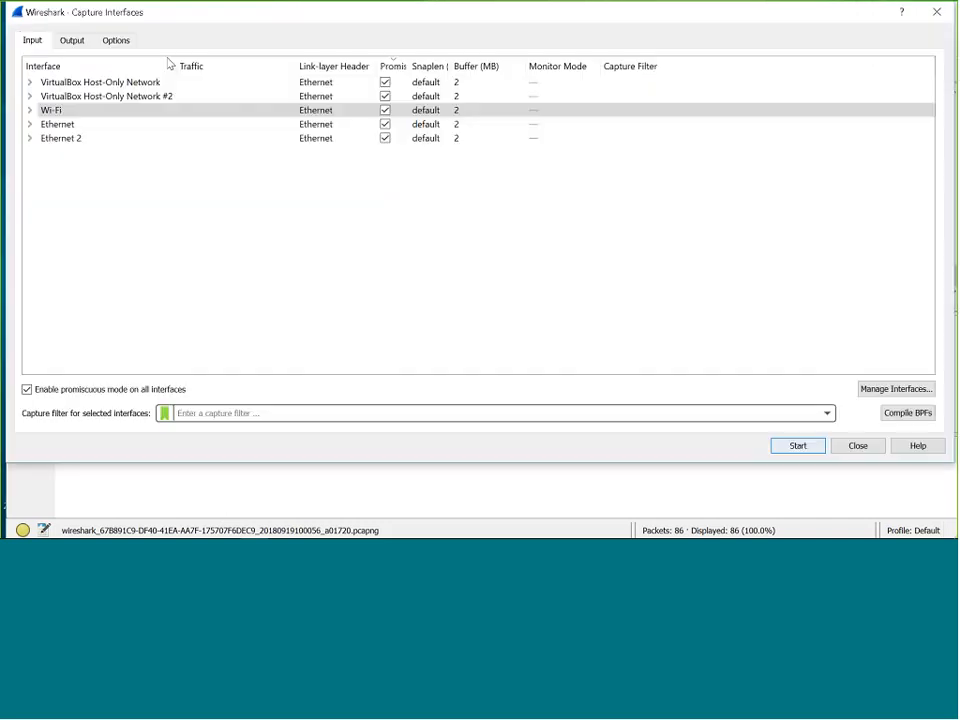
left_click(105, 38)
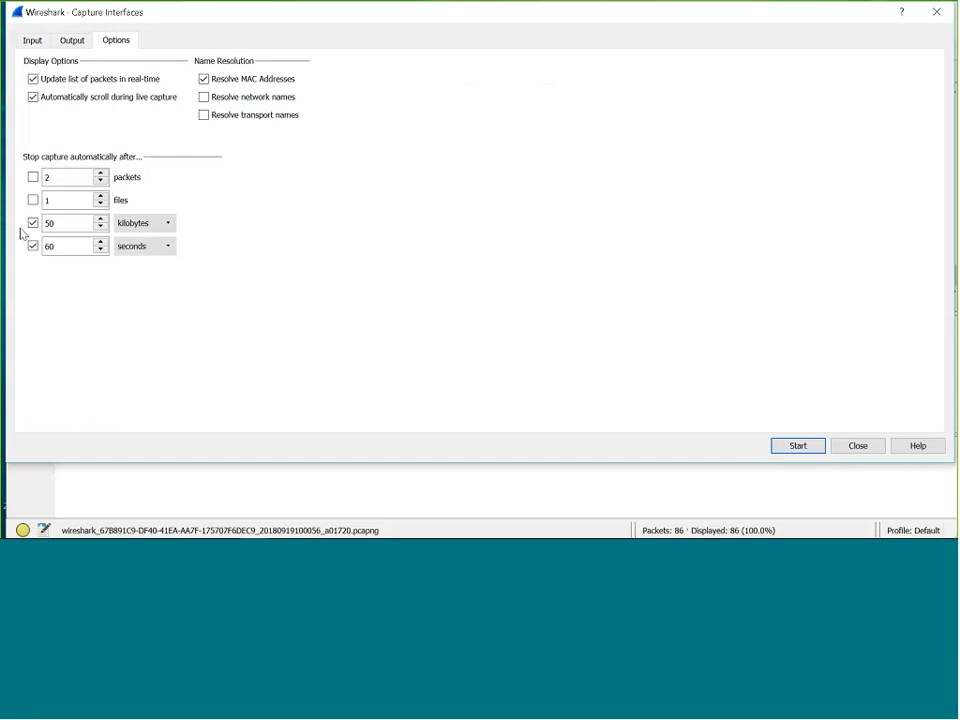
left_click(60, 244)
key("ctrl+a")
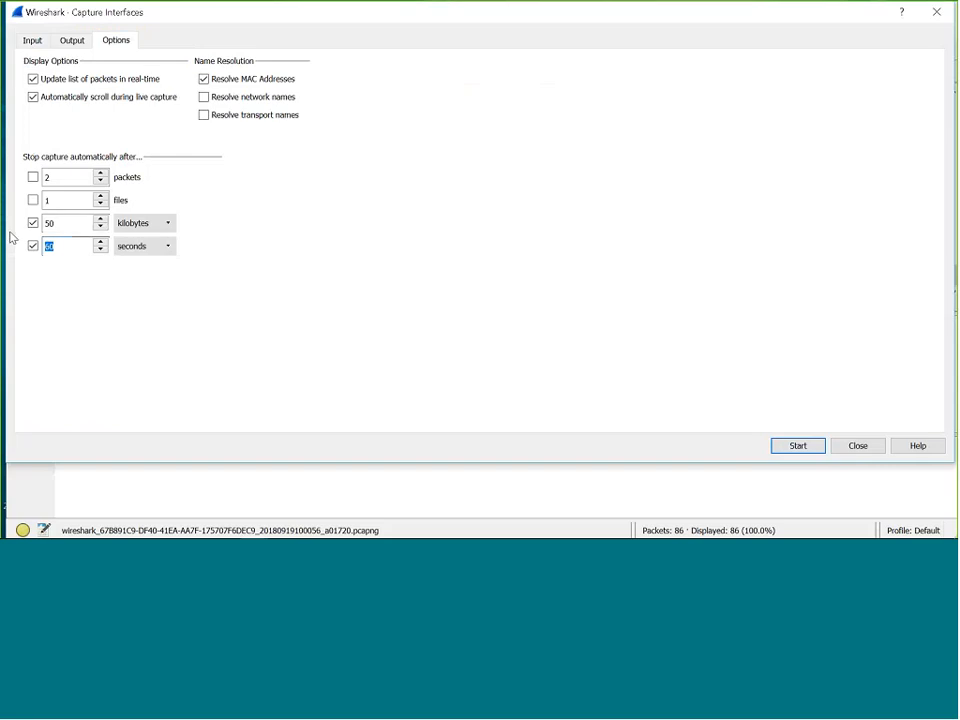
type("2")
left_click(66, 223)
key("ctrl+a")
type("100")
double_click(58, 246)
type("1")
left_click(780, 445)
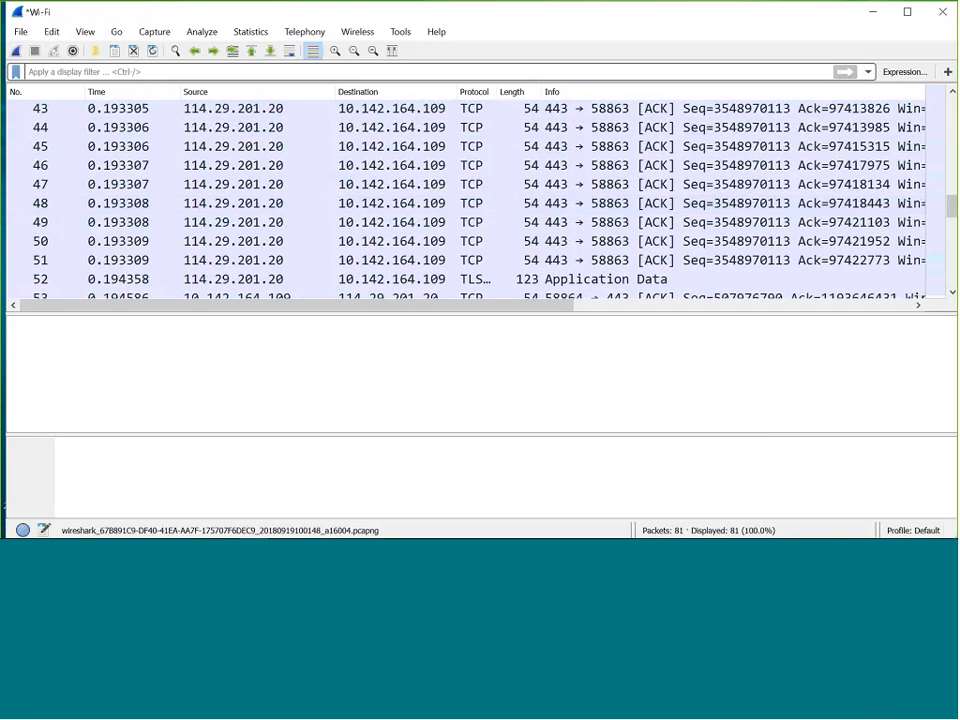
left_click(130, 285)
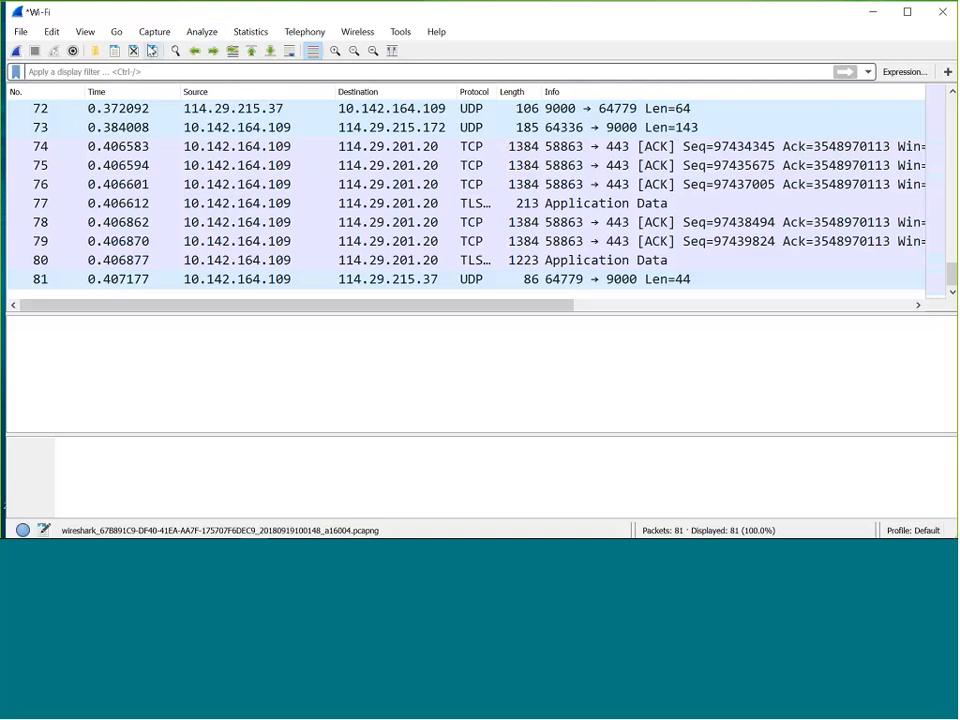
- Review the output file settings in the capture options, close them unchanged, and go back to the first captured packet
left_click(152, 33)
left_click(150, 49)
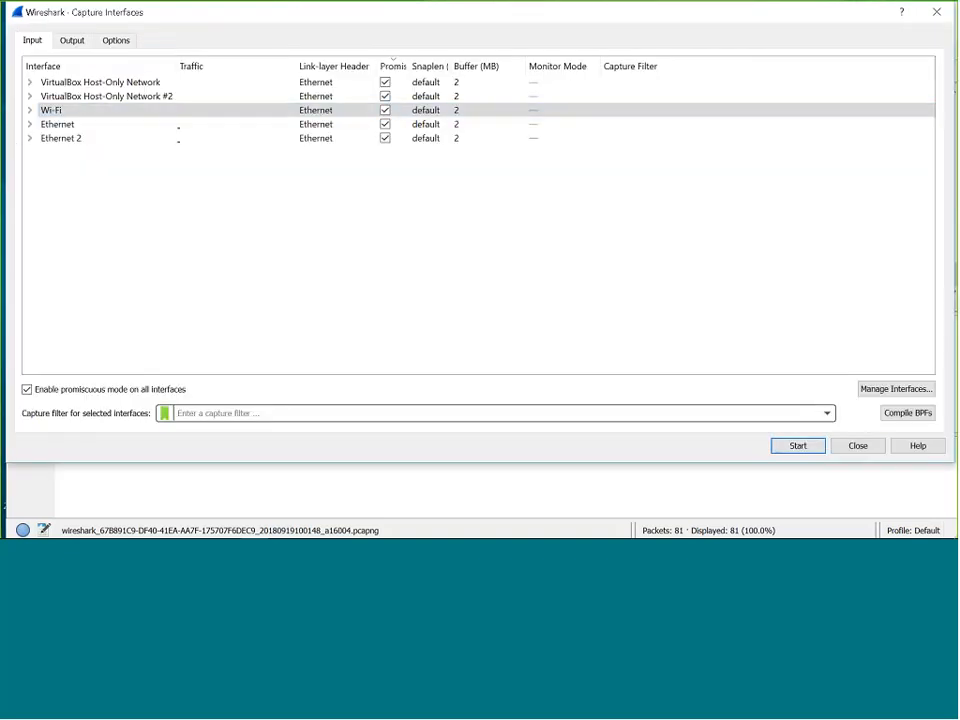
left_click(69, 40)
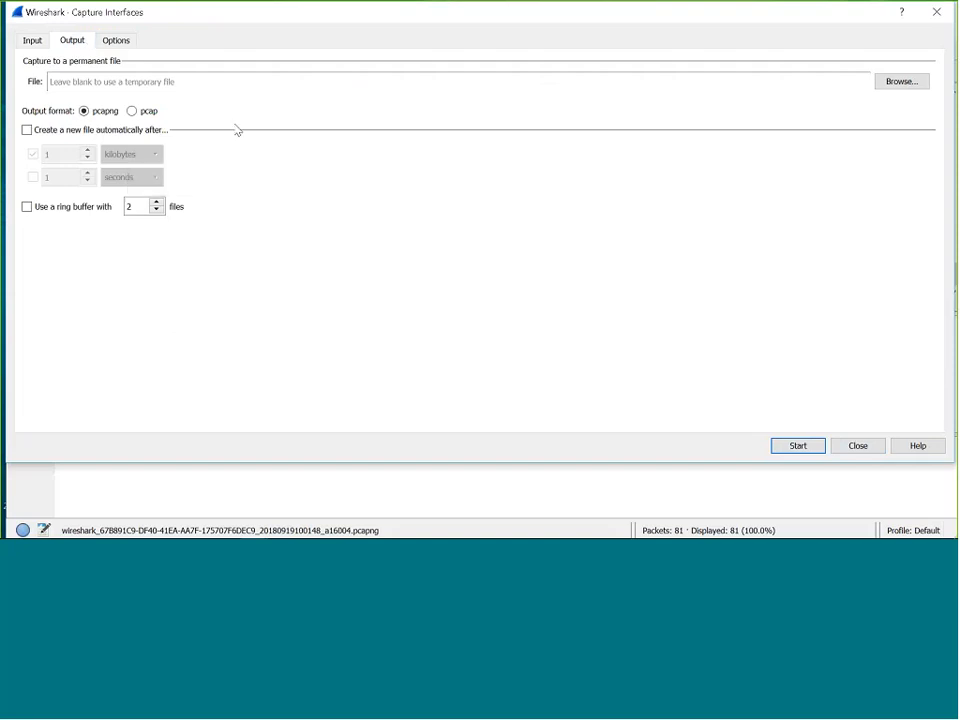
left_click(858, 446)
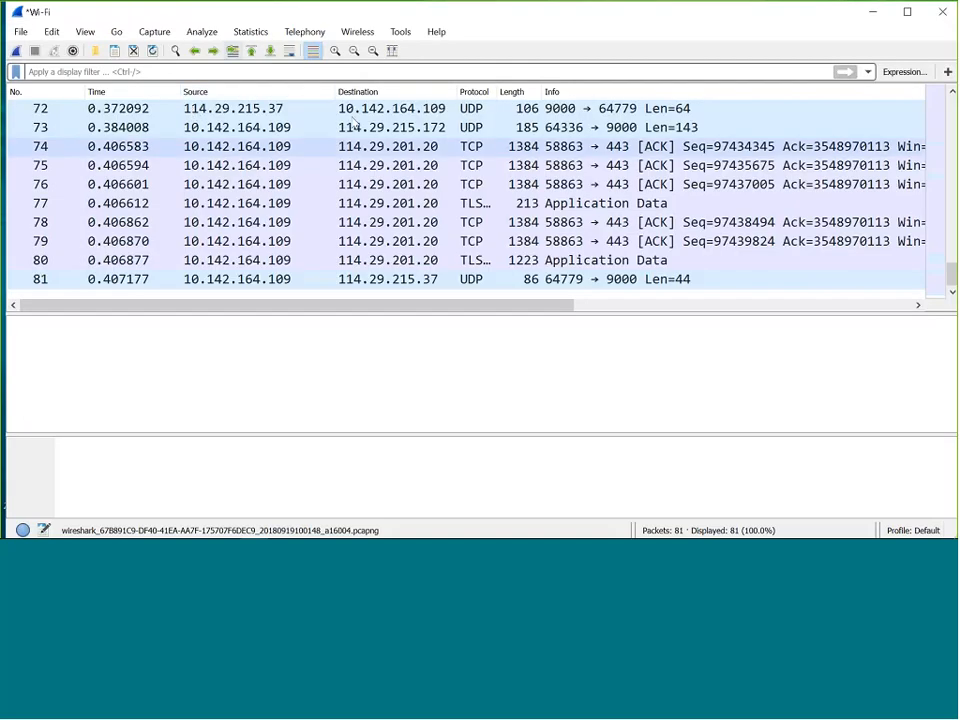
scroll(522, 177, "up", 15)
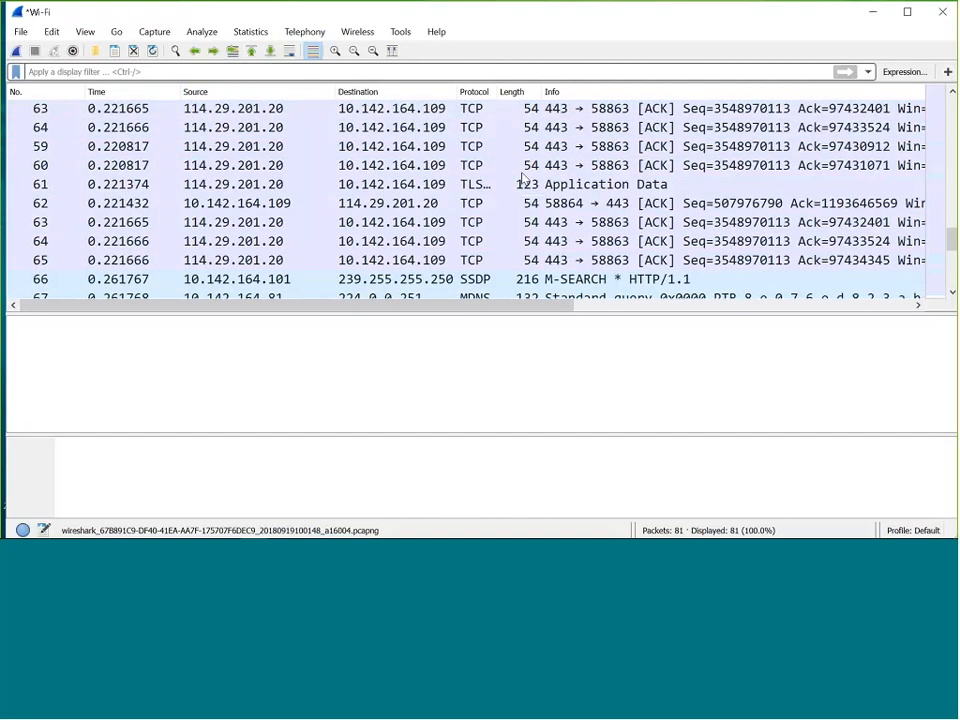
scroll(522, 177, "up", 5)
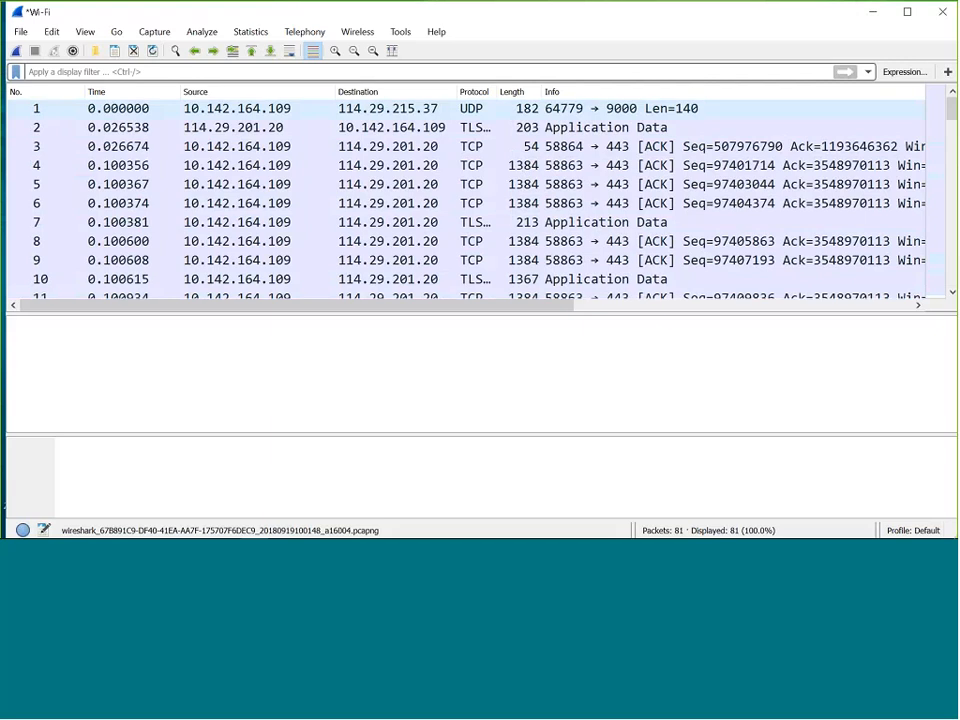
- Turn off the kilobyte and seconds stop limits, set the capture to stop after 10 packets, and start it on Wi-Fi
left_click(153, 31)
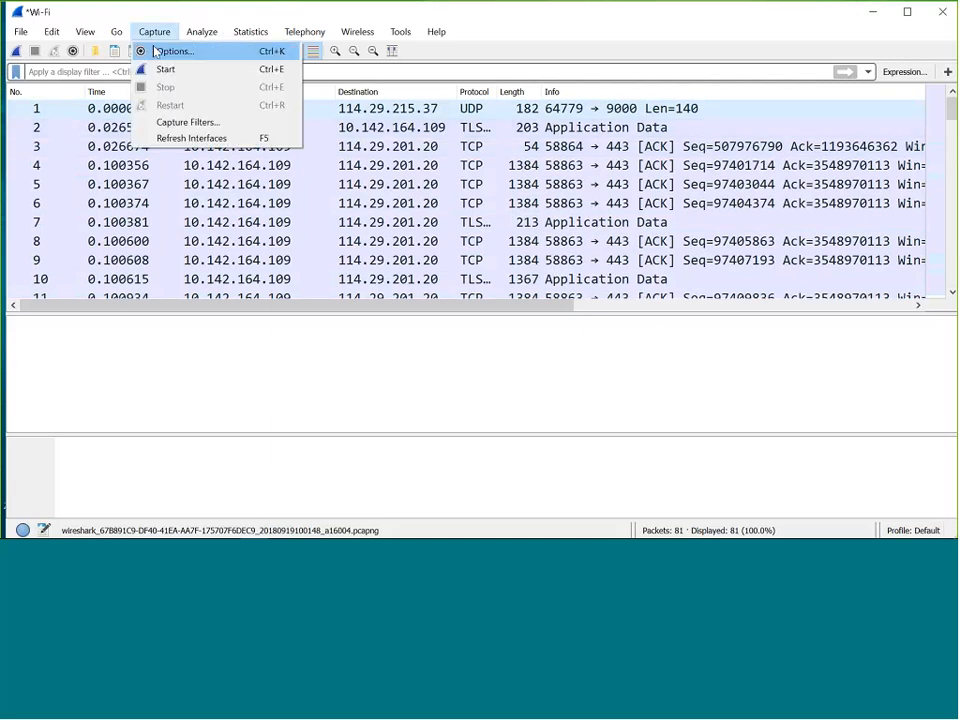
left_click(155, 51)
left_click(114, 40)
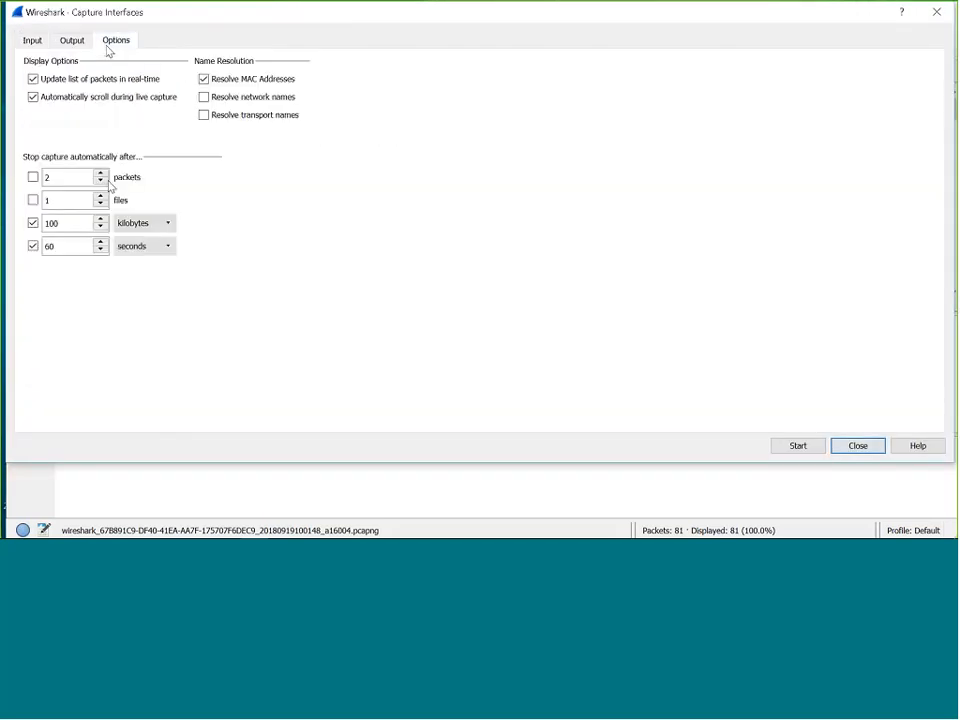
left_click(33, 223)
left_click(33, 246)
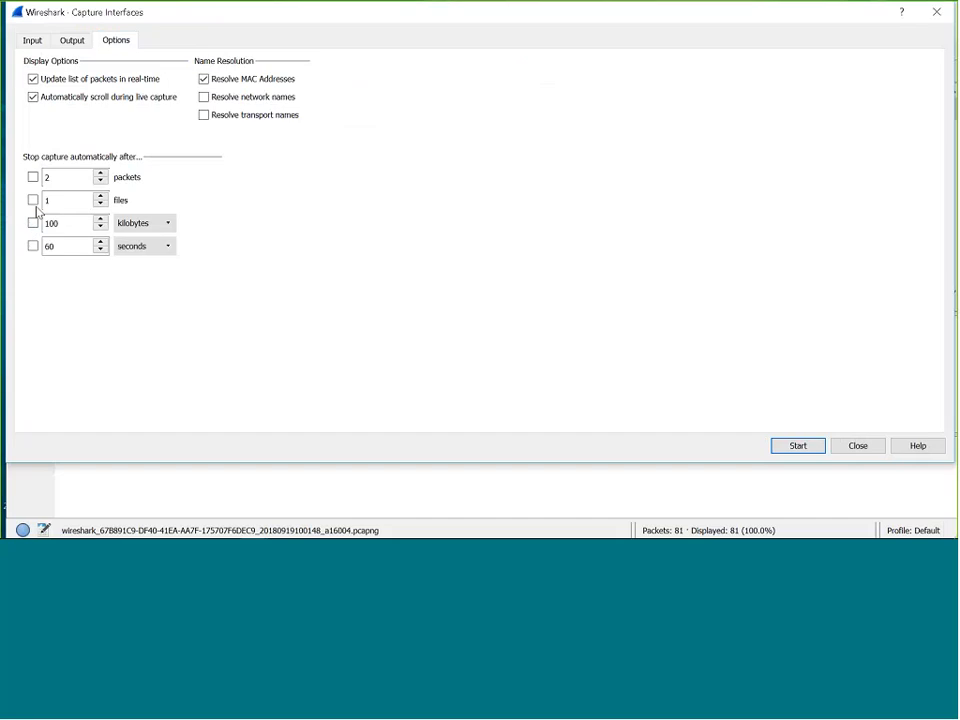
double_click(46, 177)
type("10")
left_click(803, 448)
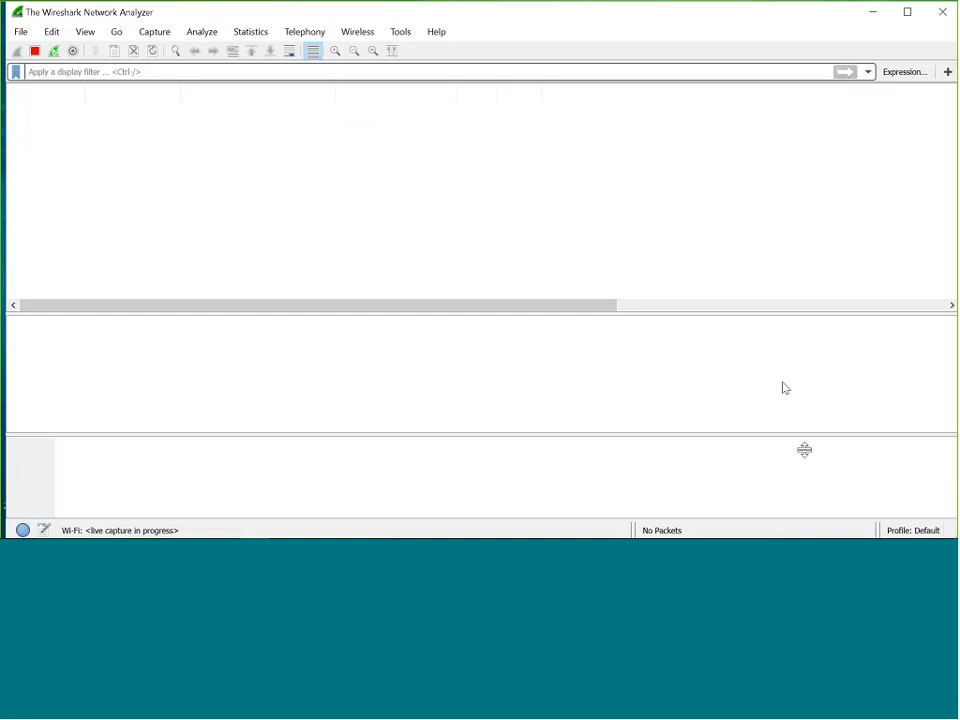
- Examine the Save As dialog with the Desktop as the destination folder and close it without saving the capture
left_click(21, 32)
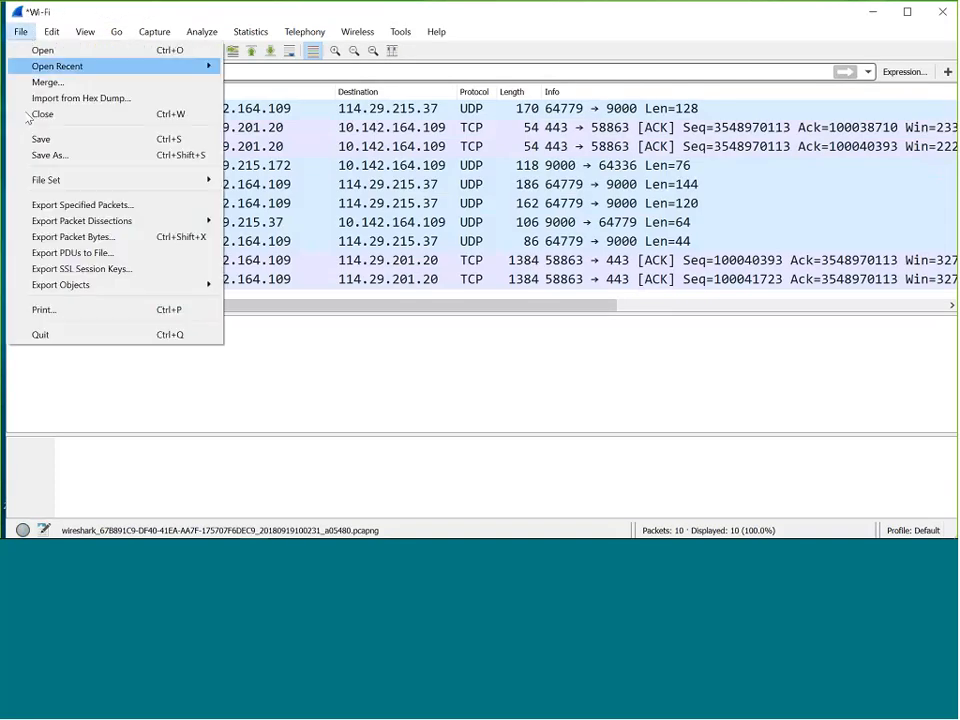
left_click(41, 155)
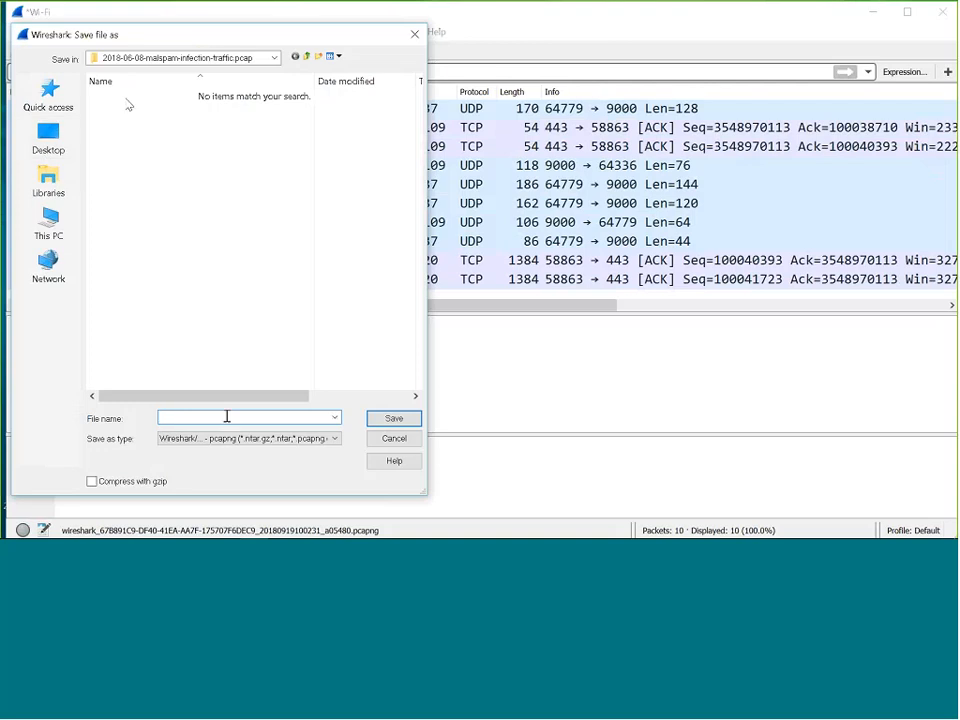
left_click(48, 135)
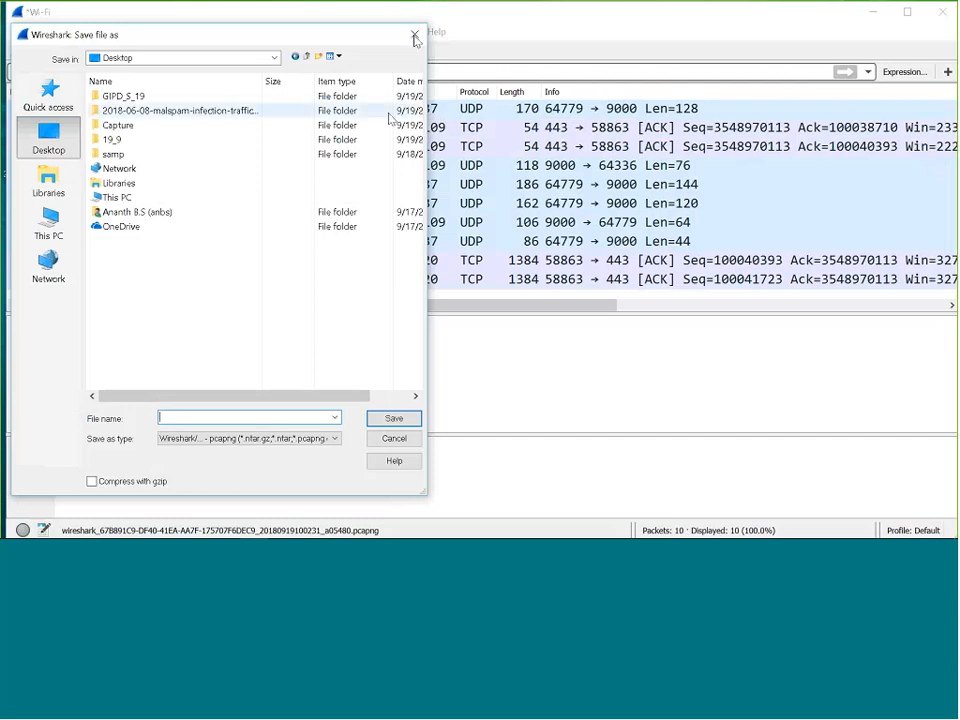
left_click(658, 30)
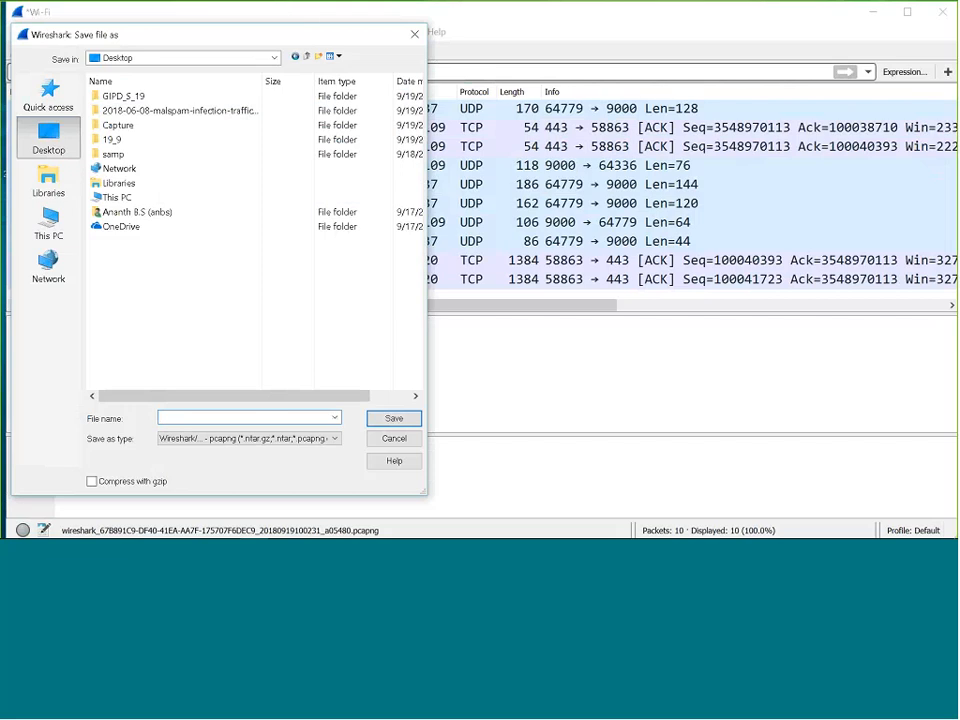
left_click(394, 438)
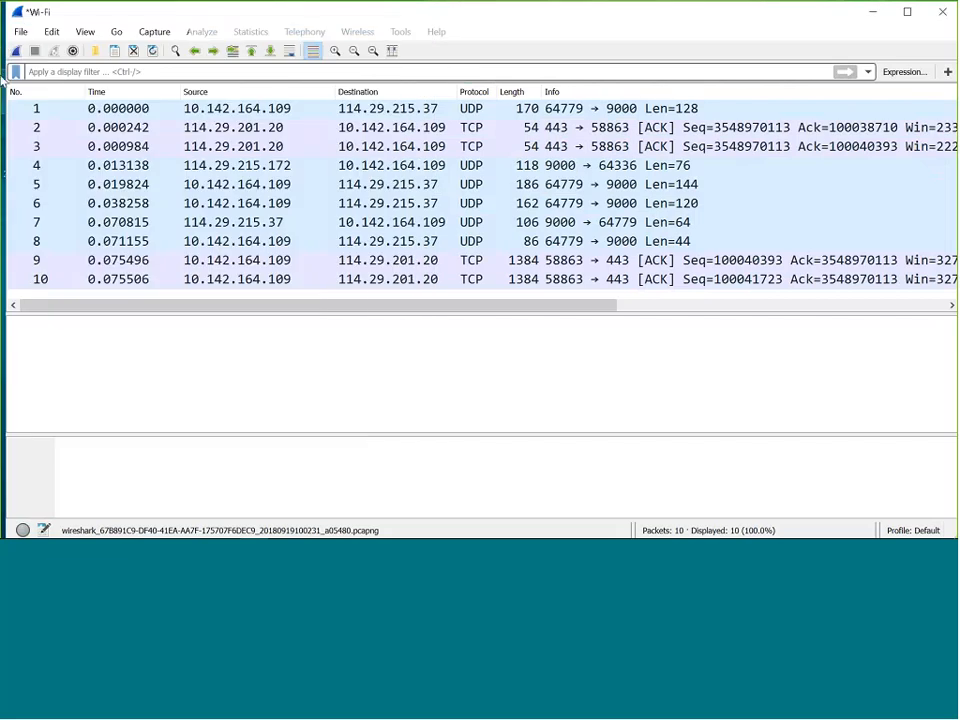
- Examine the packet range choices for exporting specified packets with the Desktop as destination, and close the dialog without exporting
left_click(20, 29)
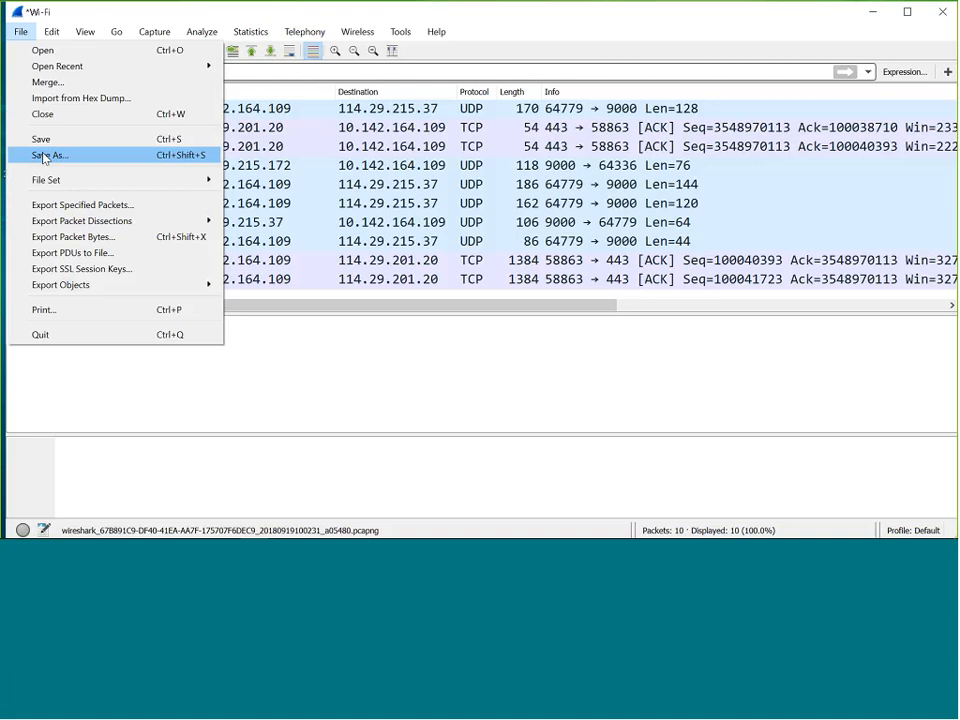
left_click(62, 207)
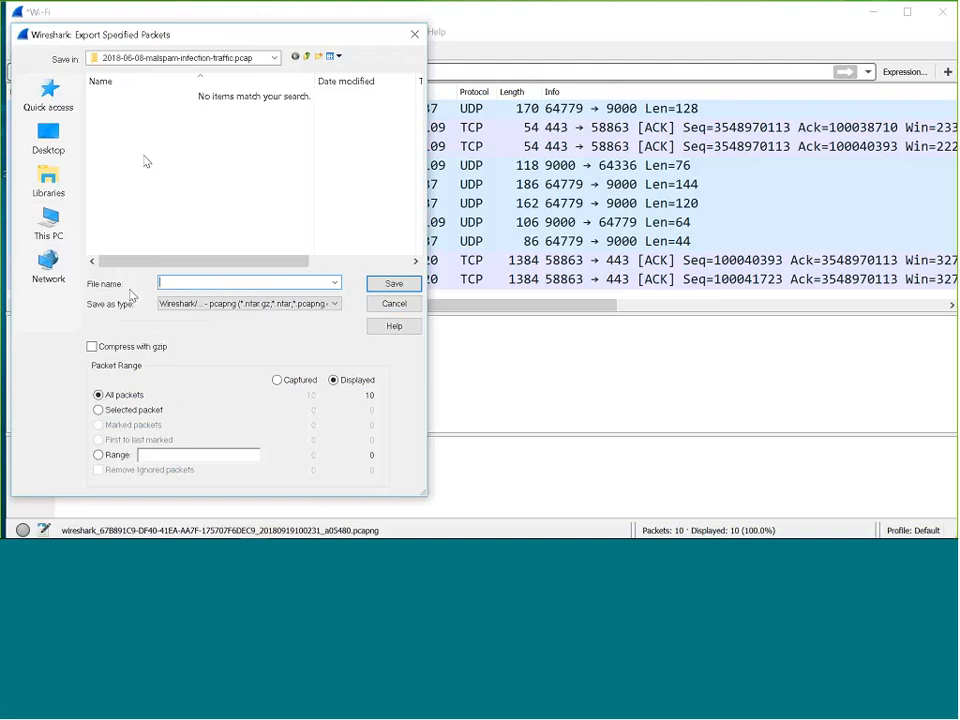
left_click(48, 140)
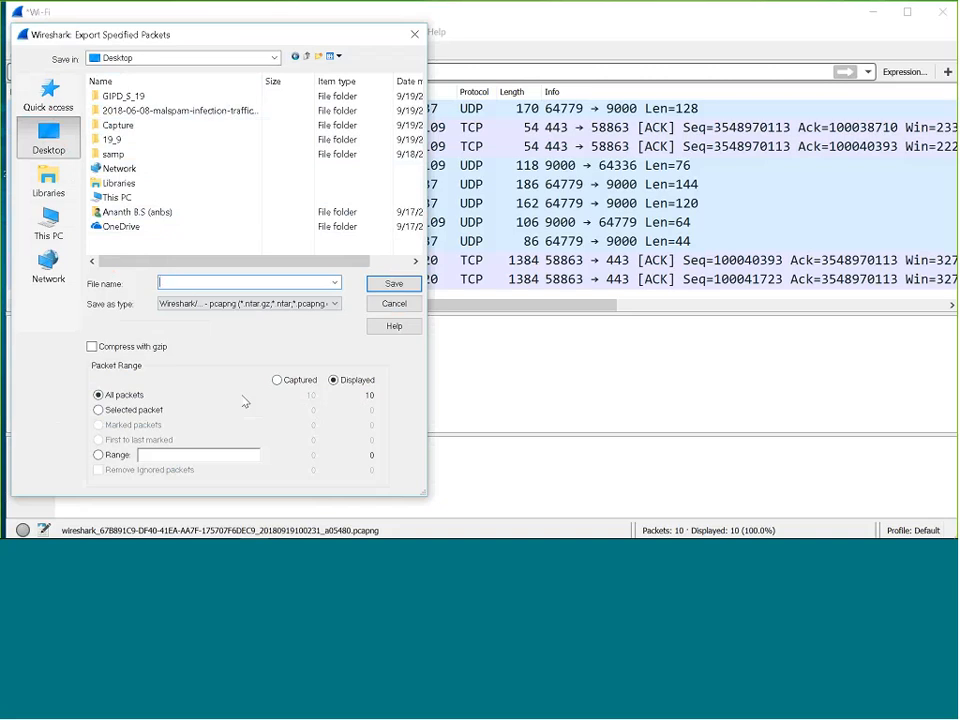
left_click(395, 306)
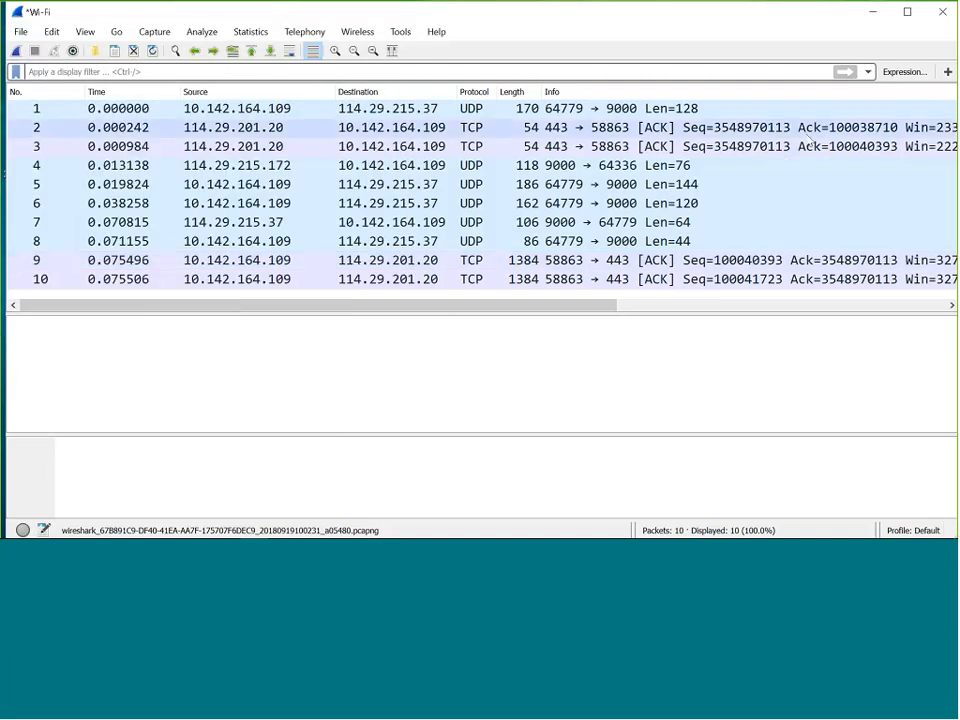
- Enter tcp as the display filter expression for the captured packets
left_click(115, 72)
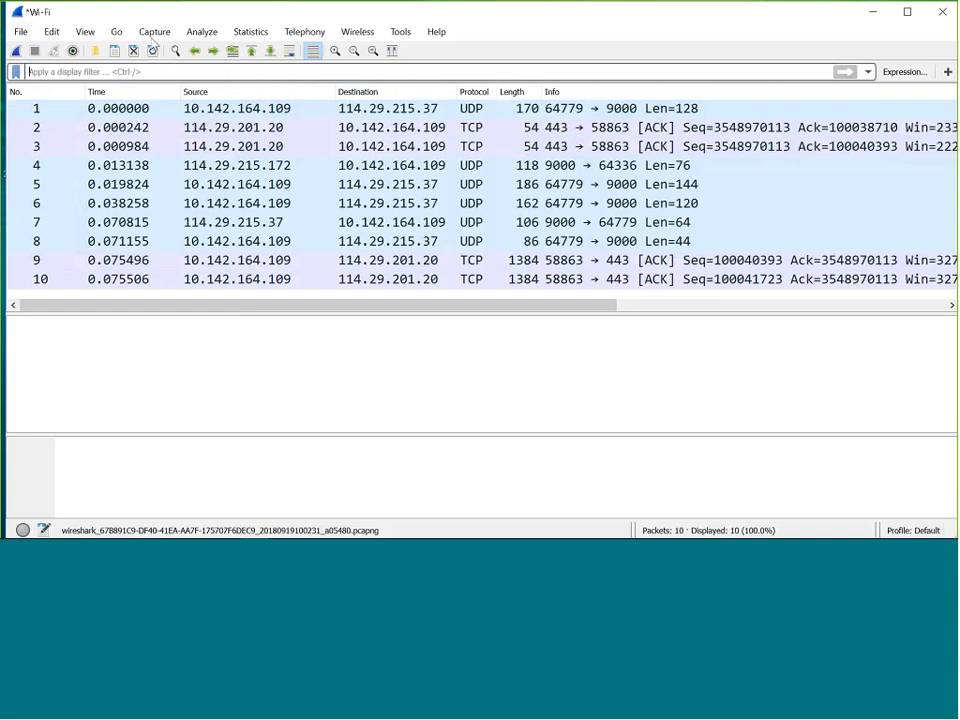
type("t")
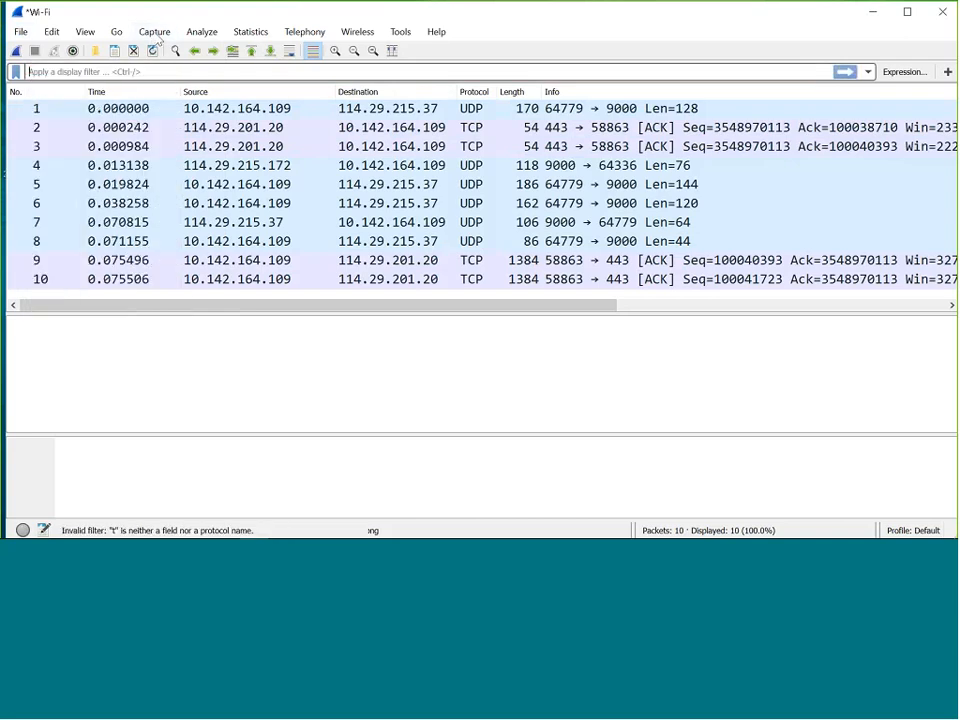
type("cp")
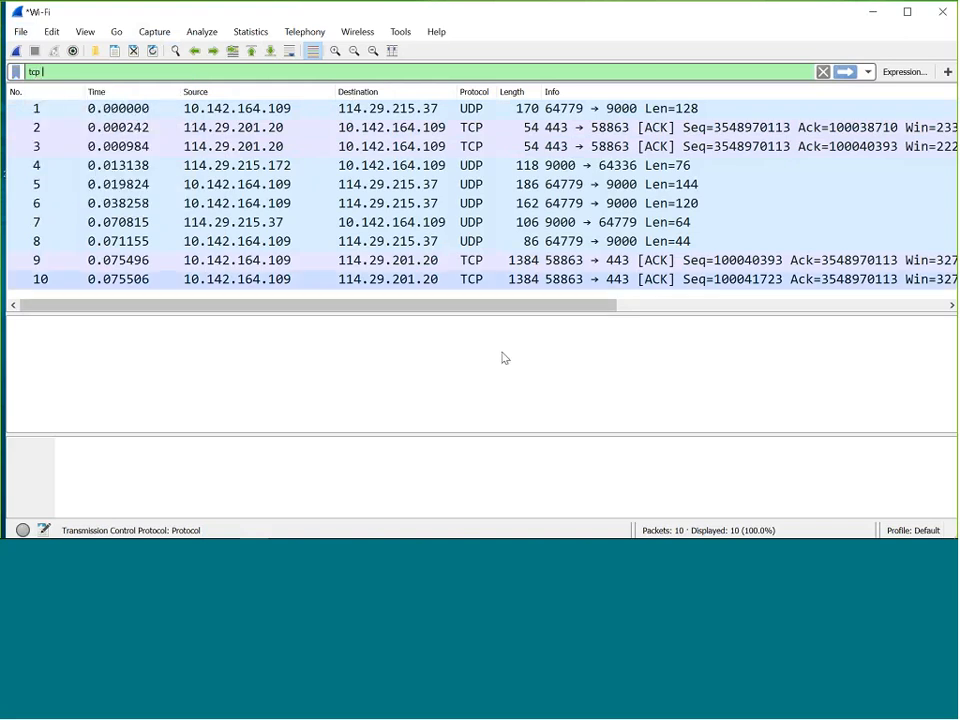
left_click(23, 34)
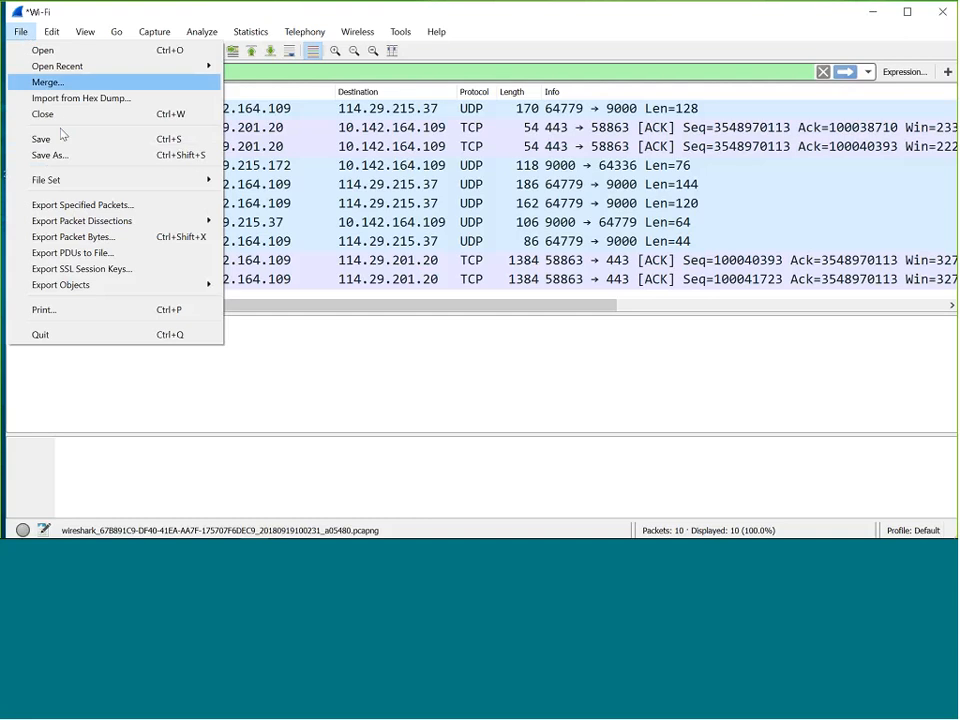
left_click(84, 205)
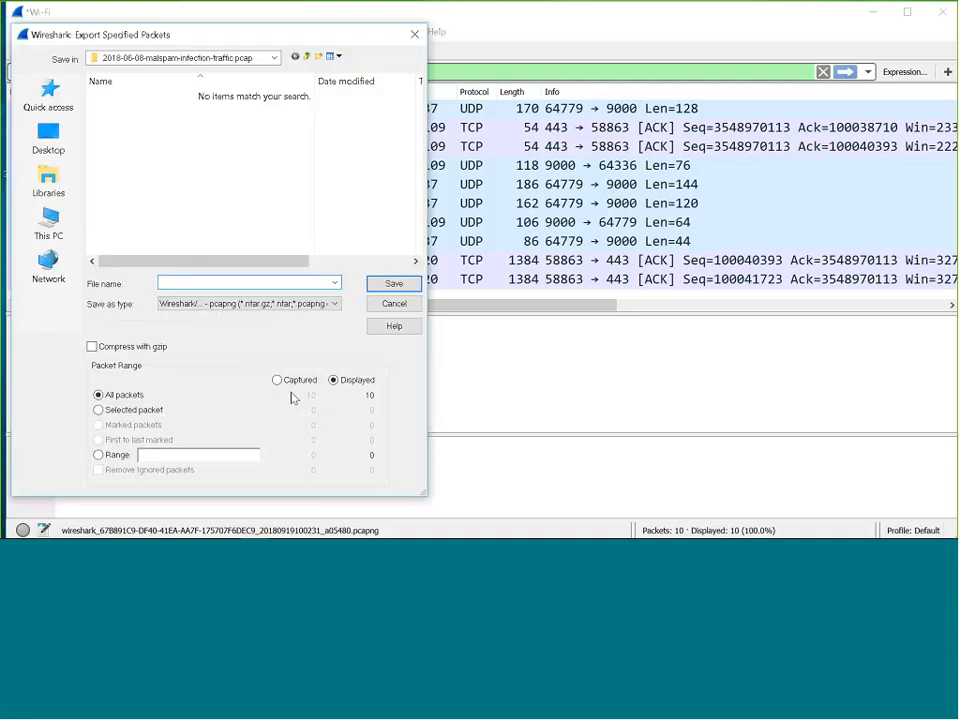
left_click(415, 35)
- Sort the packet list by destination and apply the tcp display filter
left_click(390, 92)
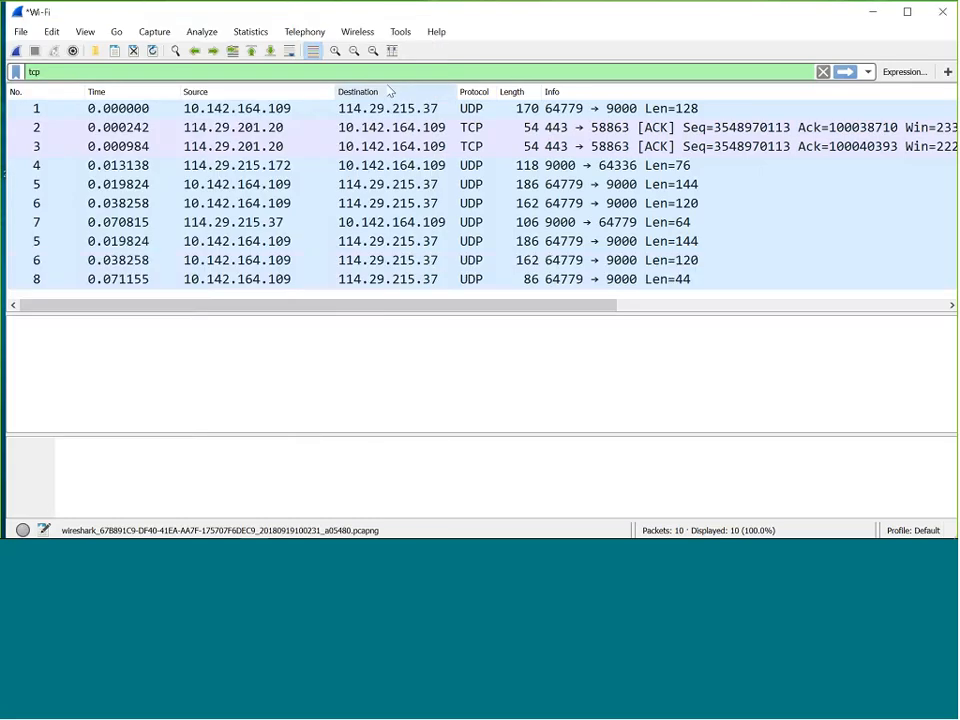
left_click(340, 71)
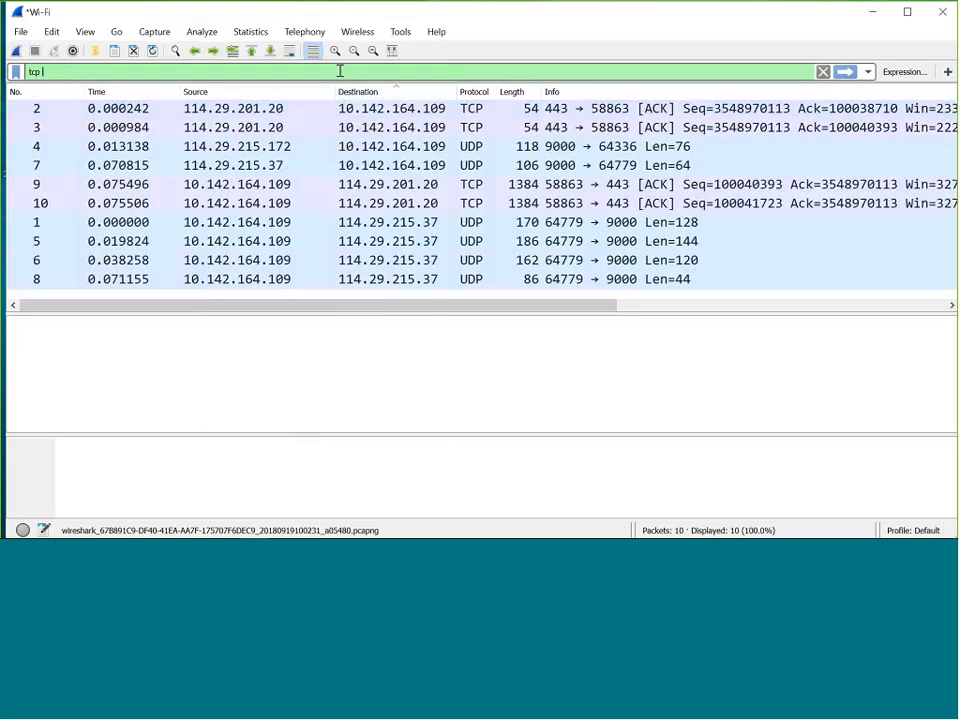
key("Return")
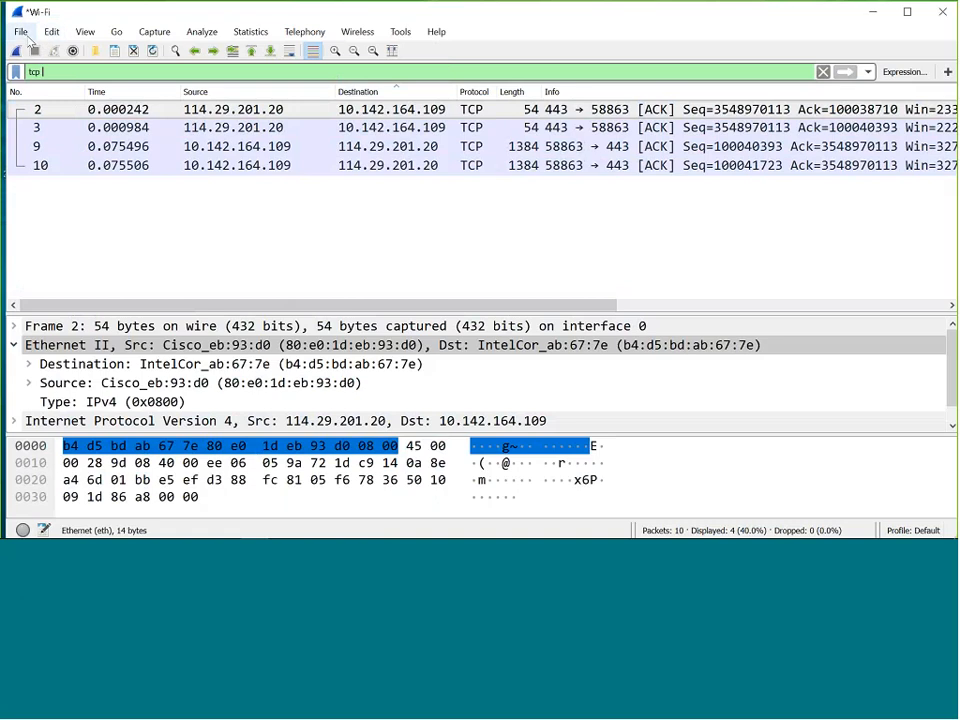
- Export the displayed tcp packets to the Desktop as a capture file named t1
left_click(25, 34)
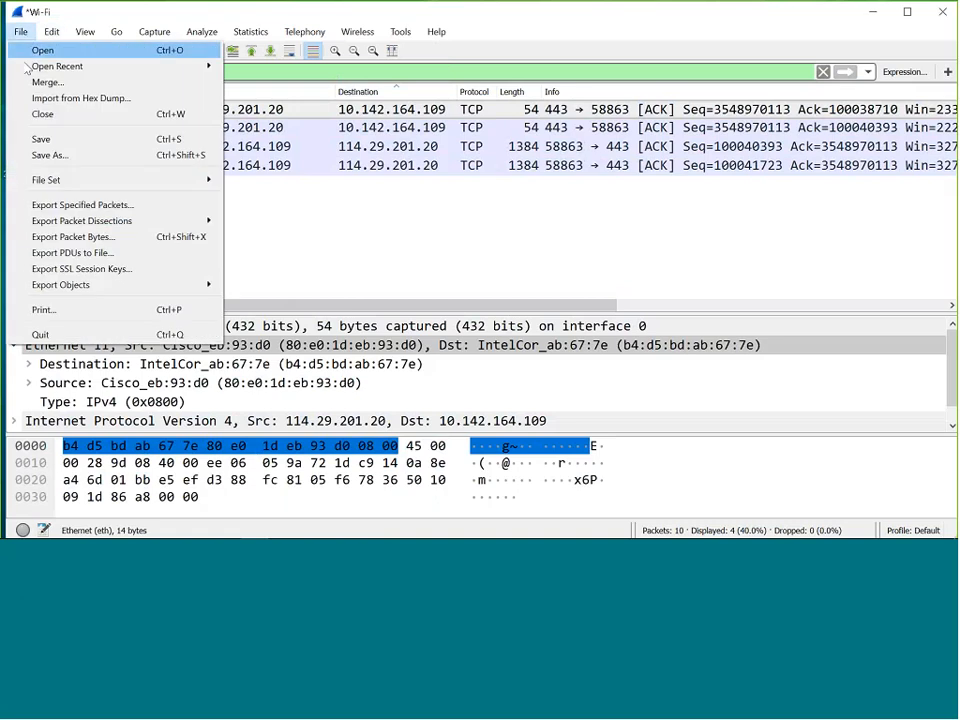
left_click(65, 205)
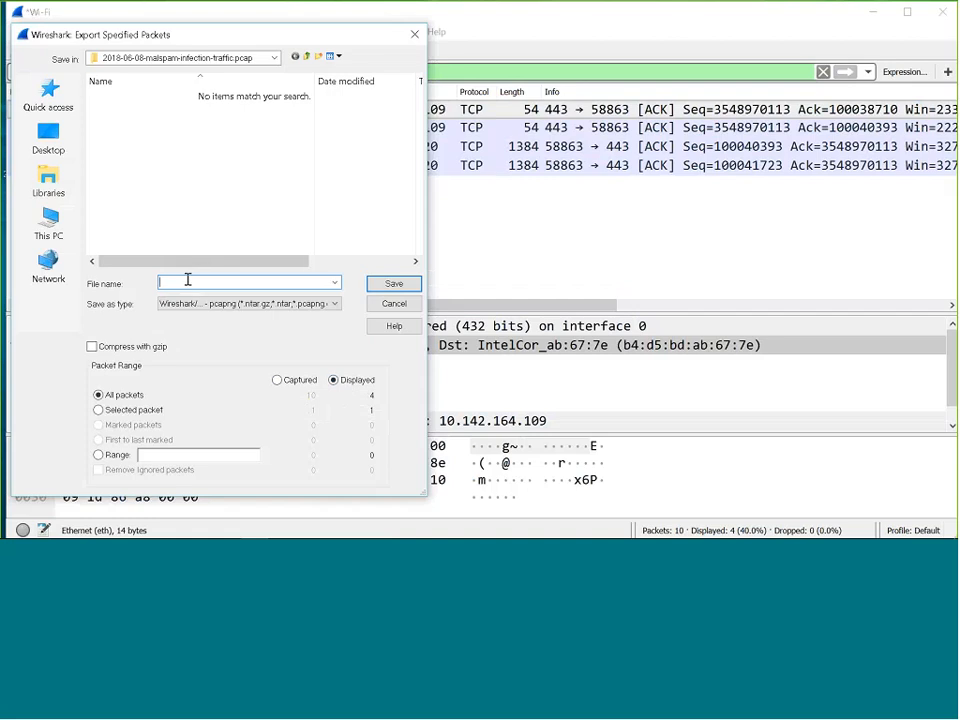
left_click(40, 146)
left_click(197, 281)
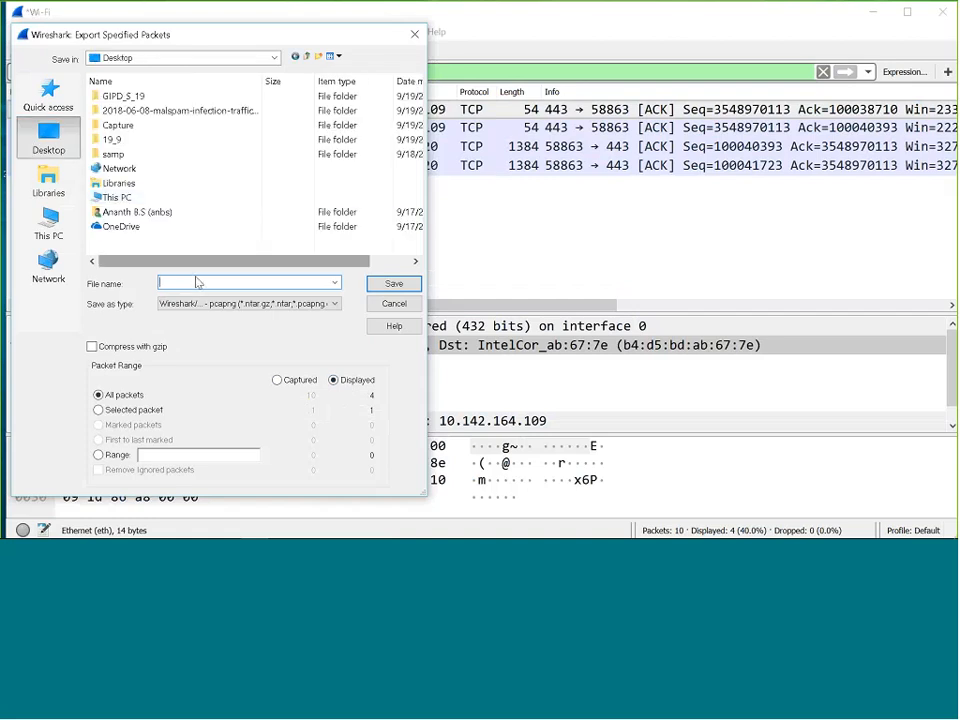
type("t1")
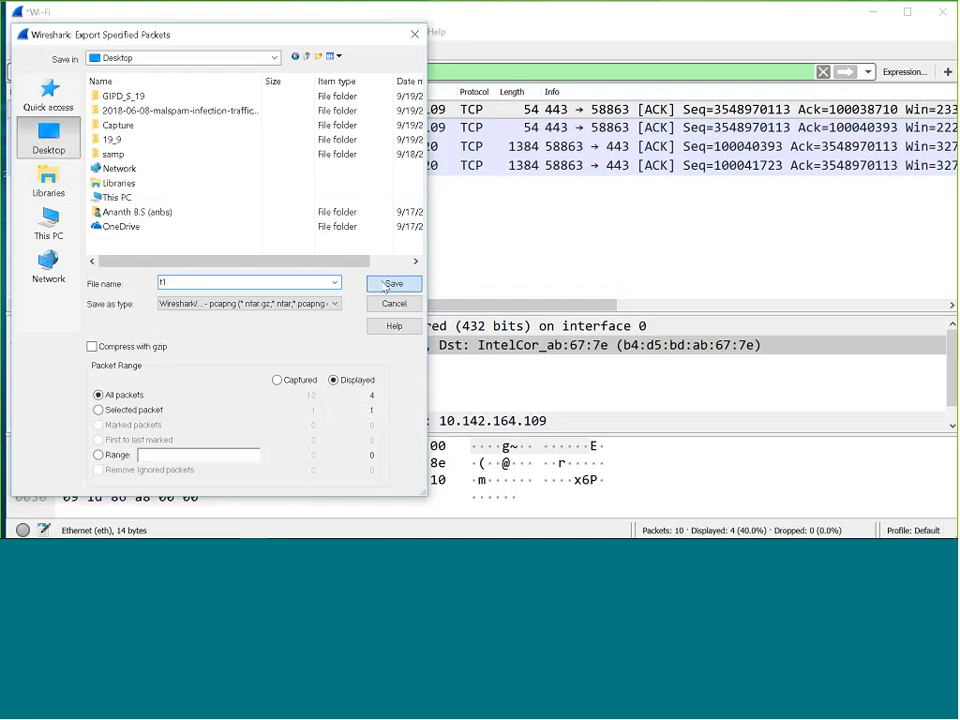
left_click(392, 284)
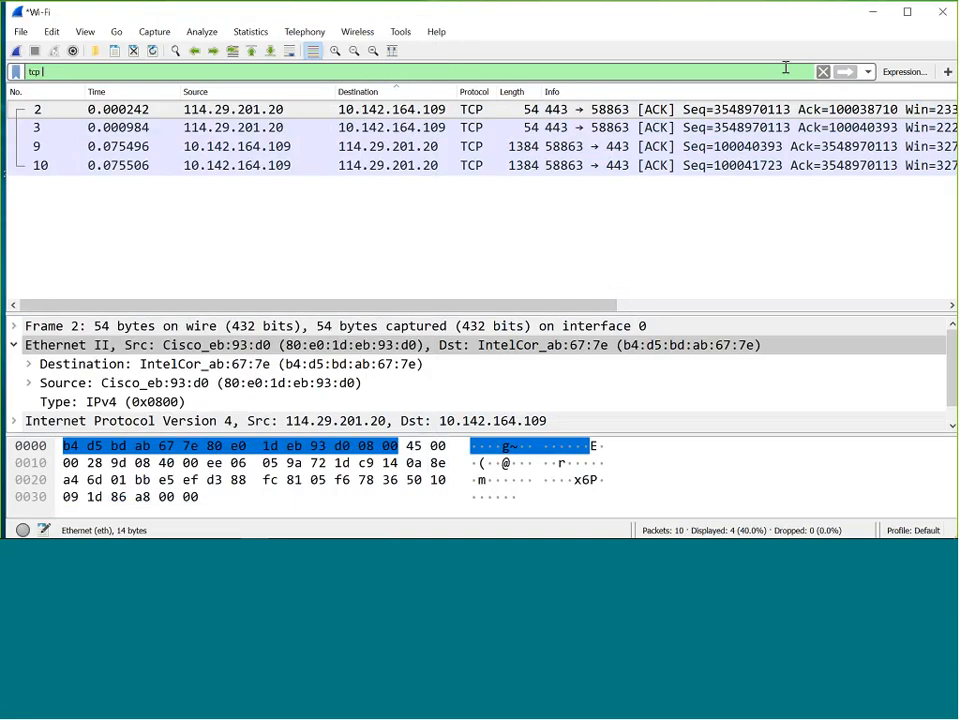
- Clear the display filter, and view the exported t1 file from the desktop before returning to the Wi-Fi capture
left_click(822, 73)
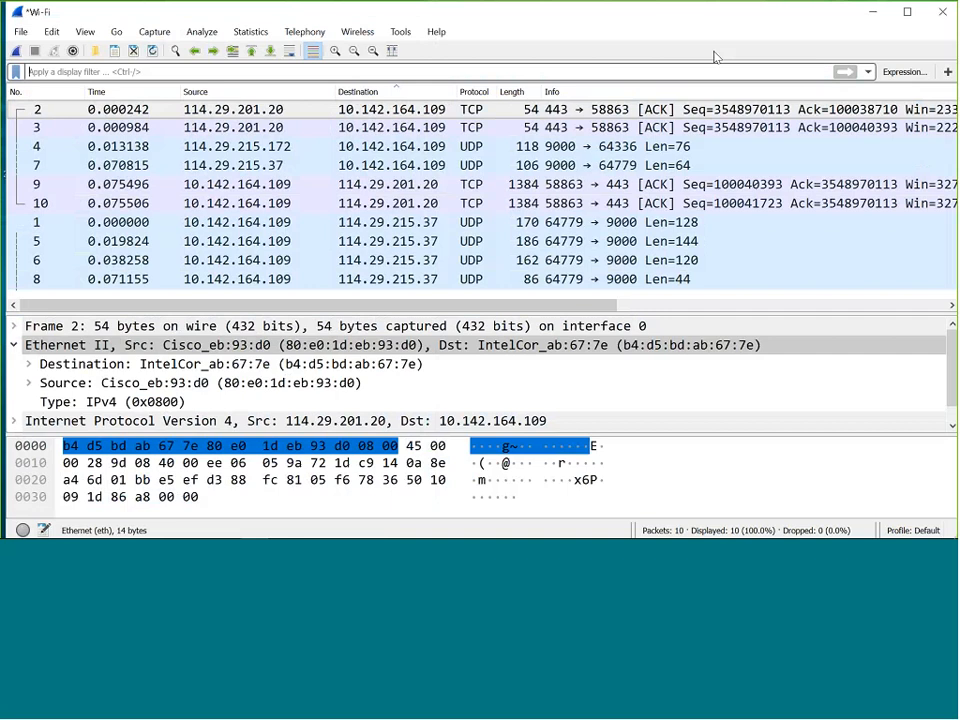
left_click(803, 20)
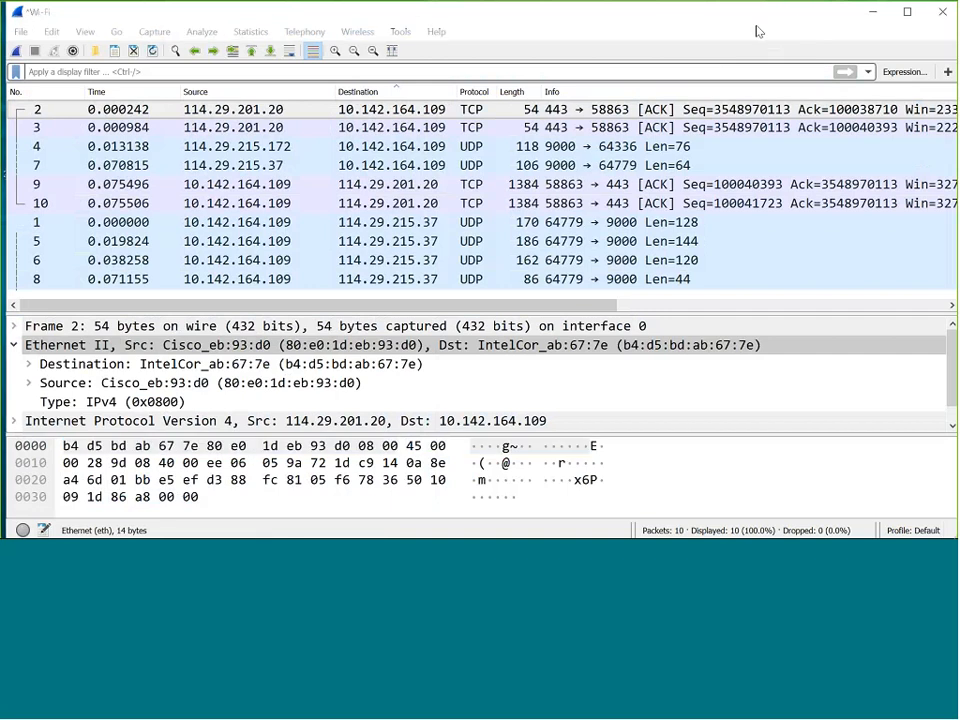
left_click(872, 14)
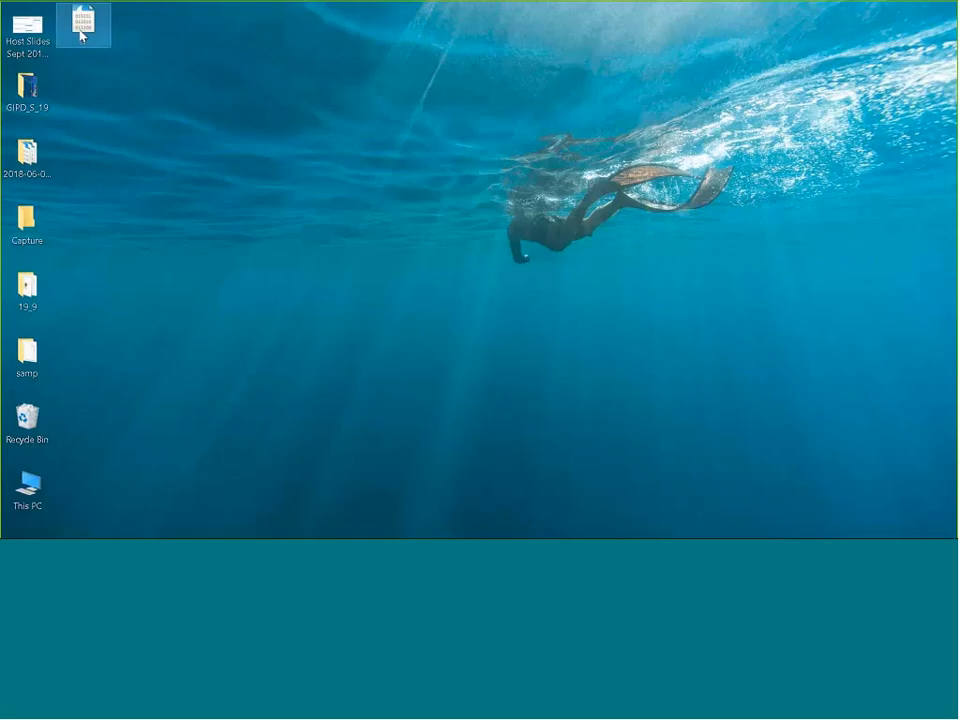
double_click(82, 30)
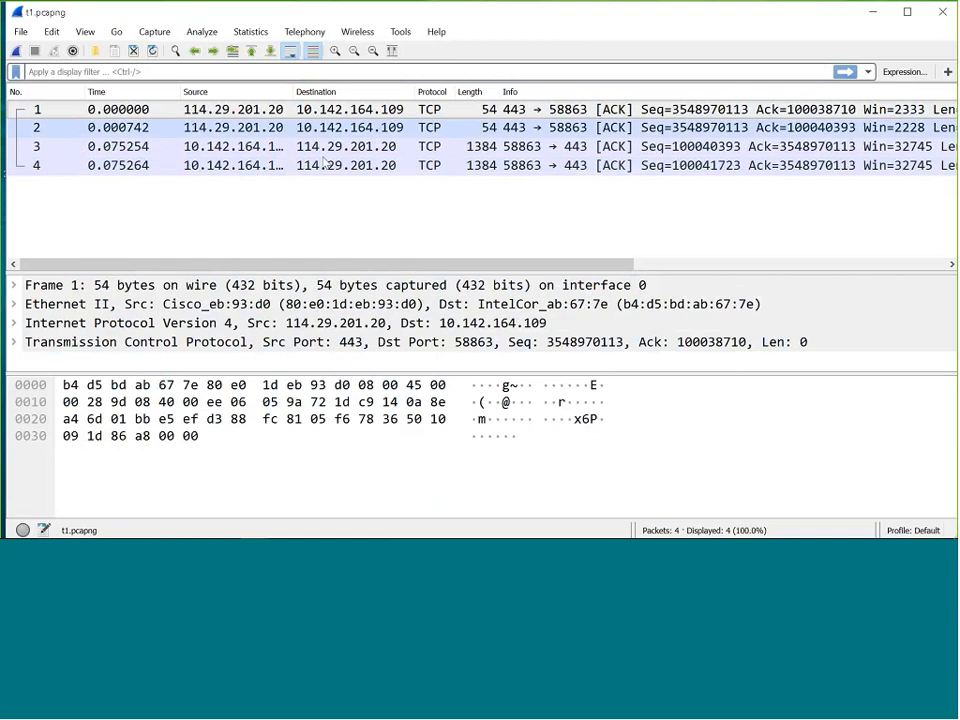
left_click(942, 11)
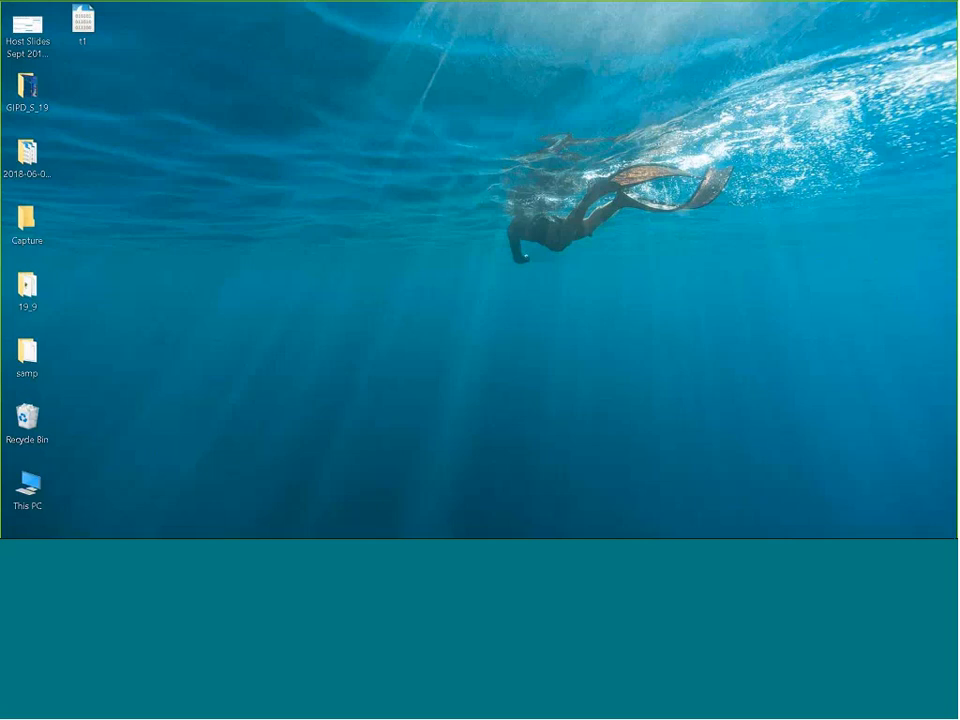
left_click(253, 530)
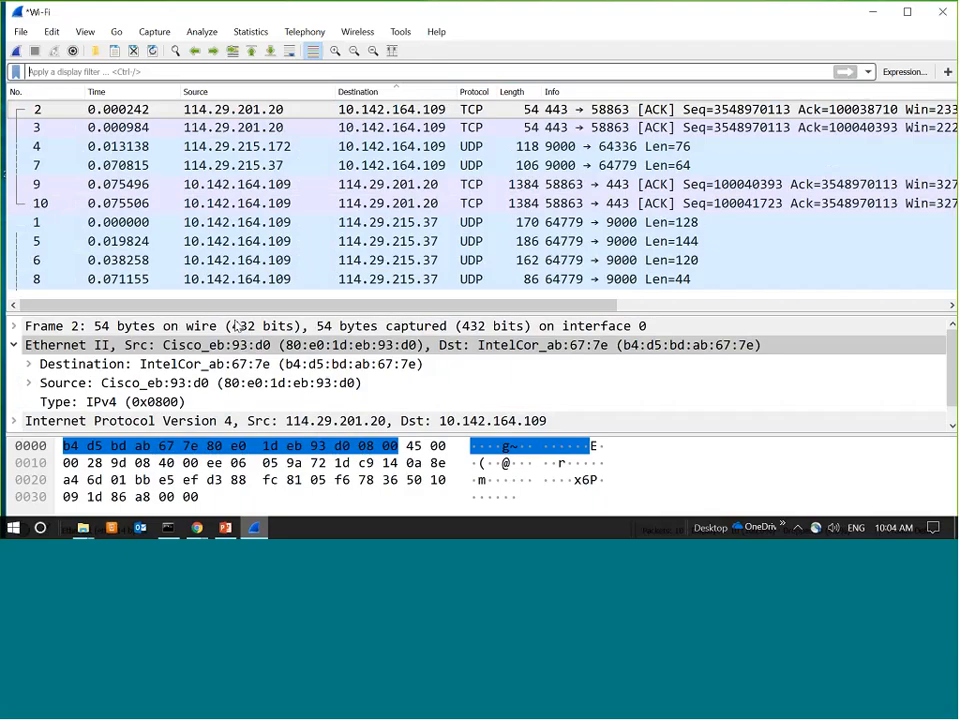
- Examine the Selected packet range option for exporting specified packets, and close the dialog without exporting
left_click(20, 31)
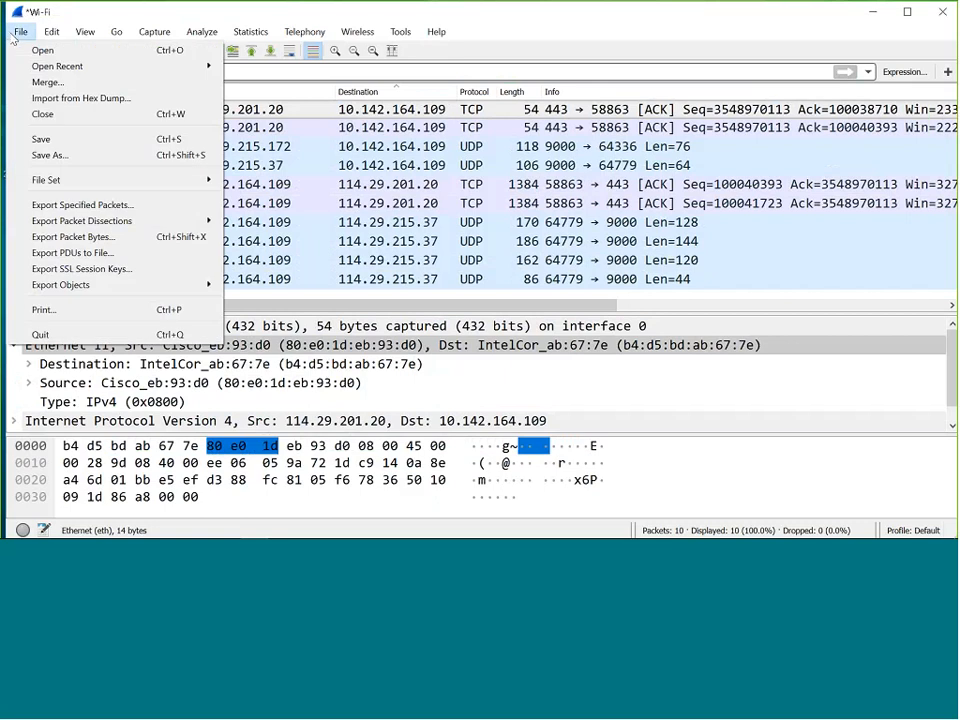
left_click(45, 211)
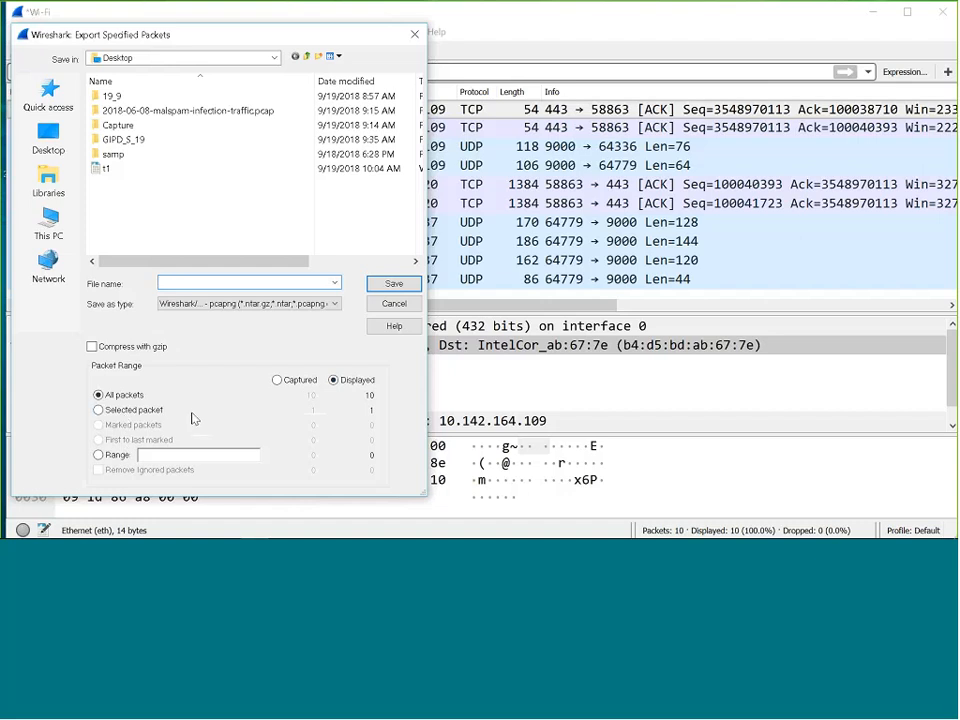
left_click(138, 411)
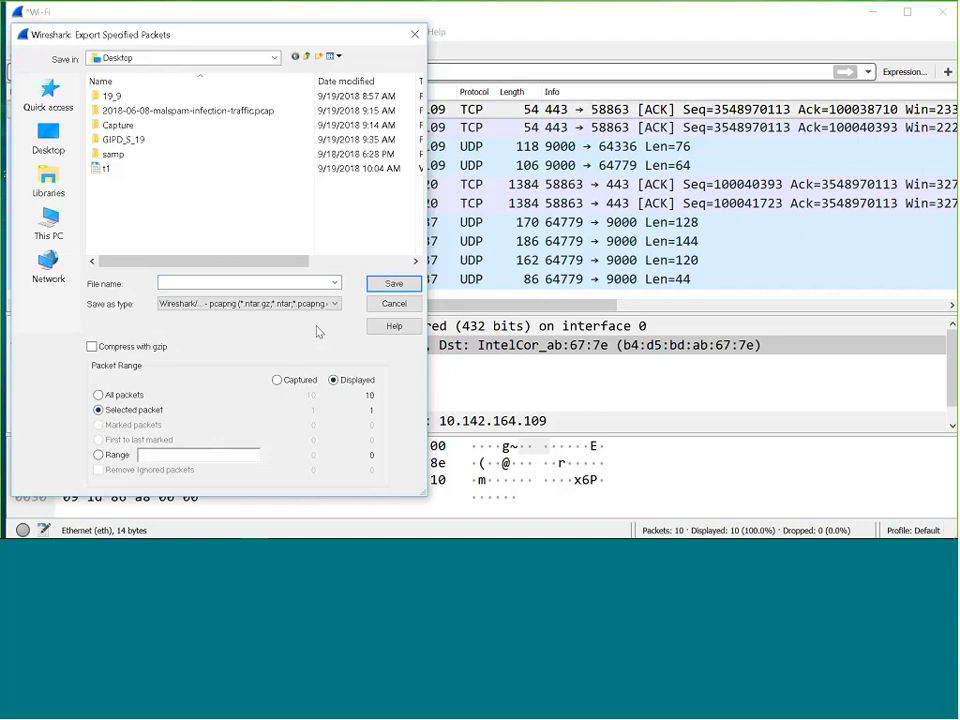
left_click(388, 307)
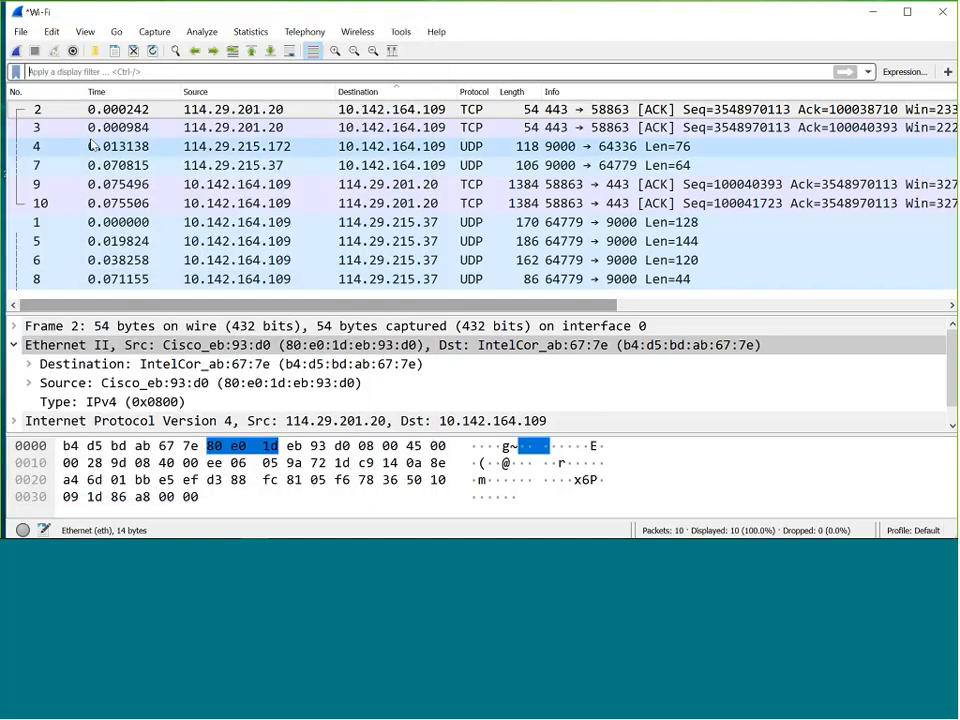
- Browse packets 4, 2 and 7 in the packet list to inspect their details
left_click(91, 148)
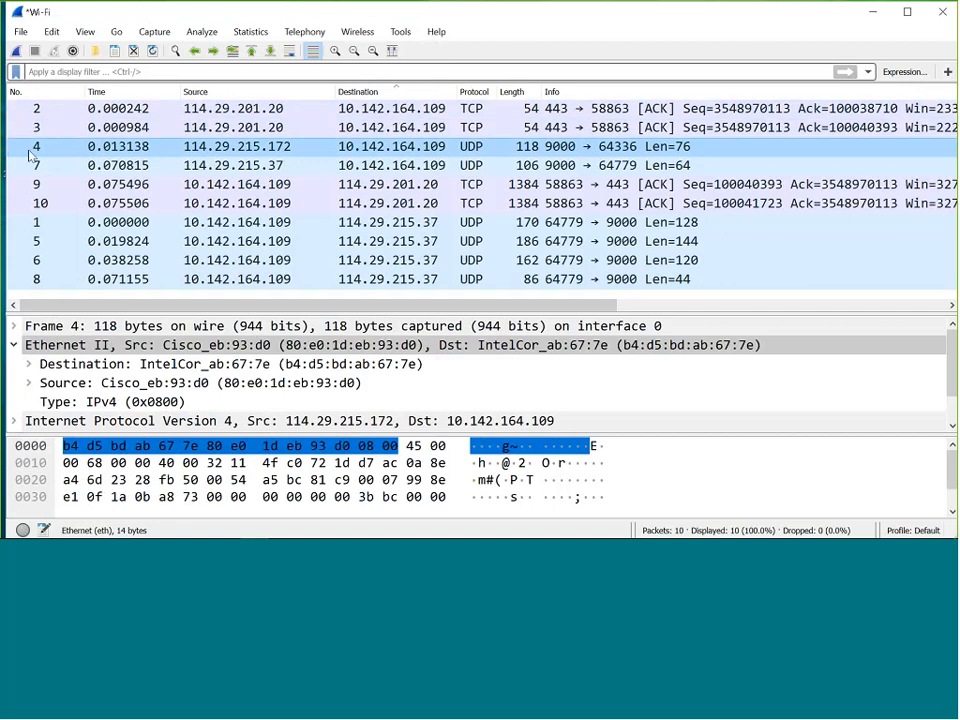
left_click(40, 109)
left_click(42, 147)
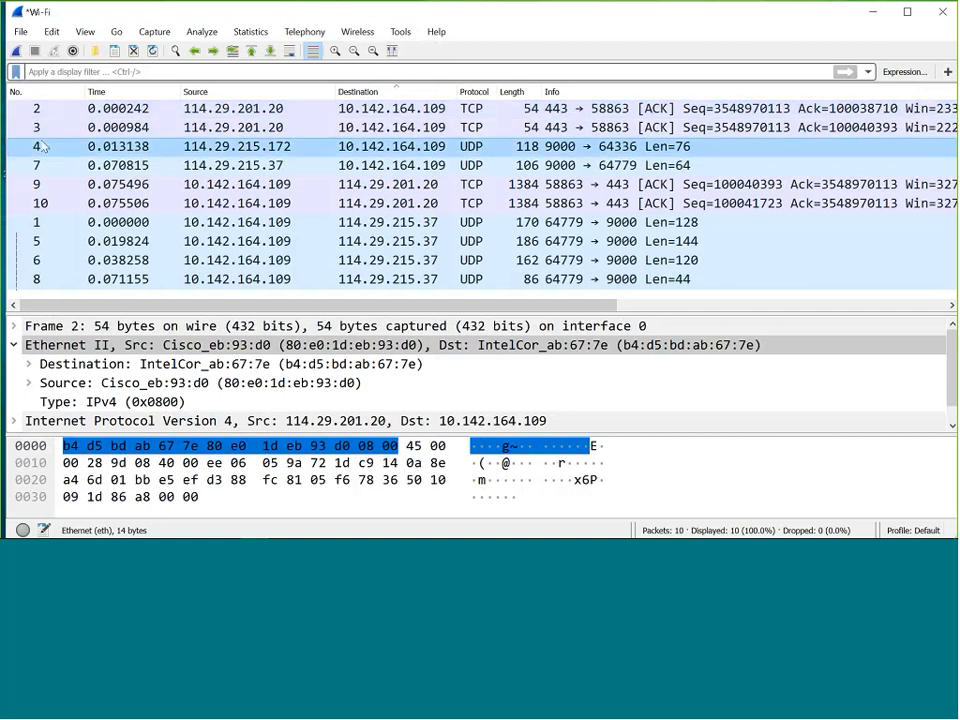
left_click(40, 165)
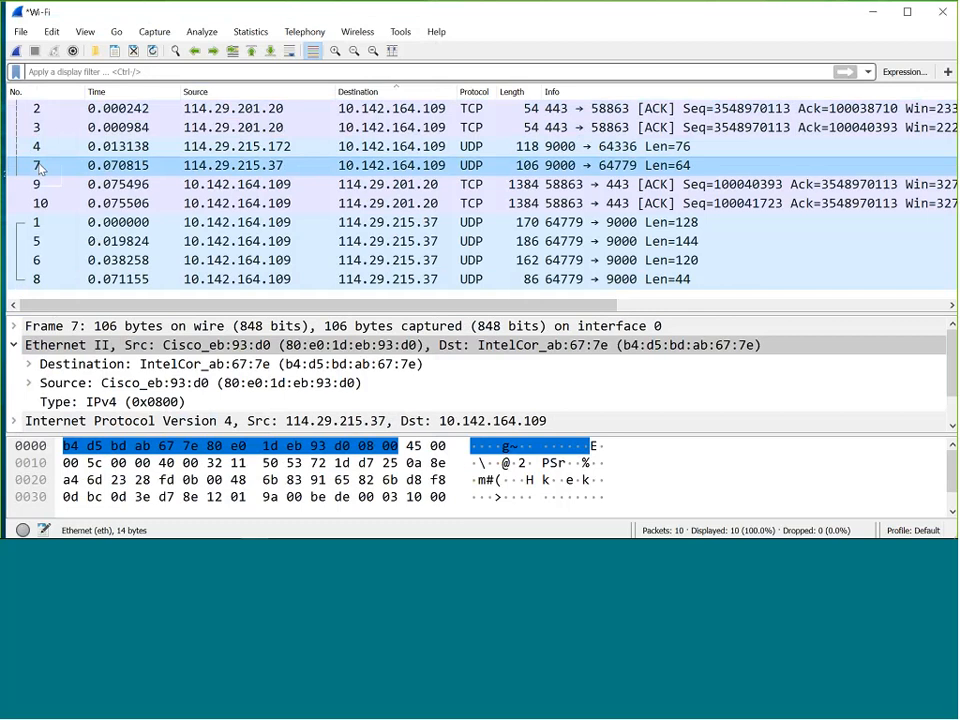
- Export only packet 4 to the Desktop as a capture file named s, using the Selected packet range
left_click(55, 147)
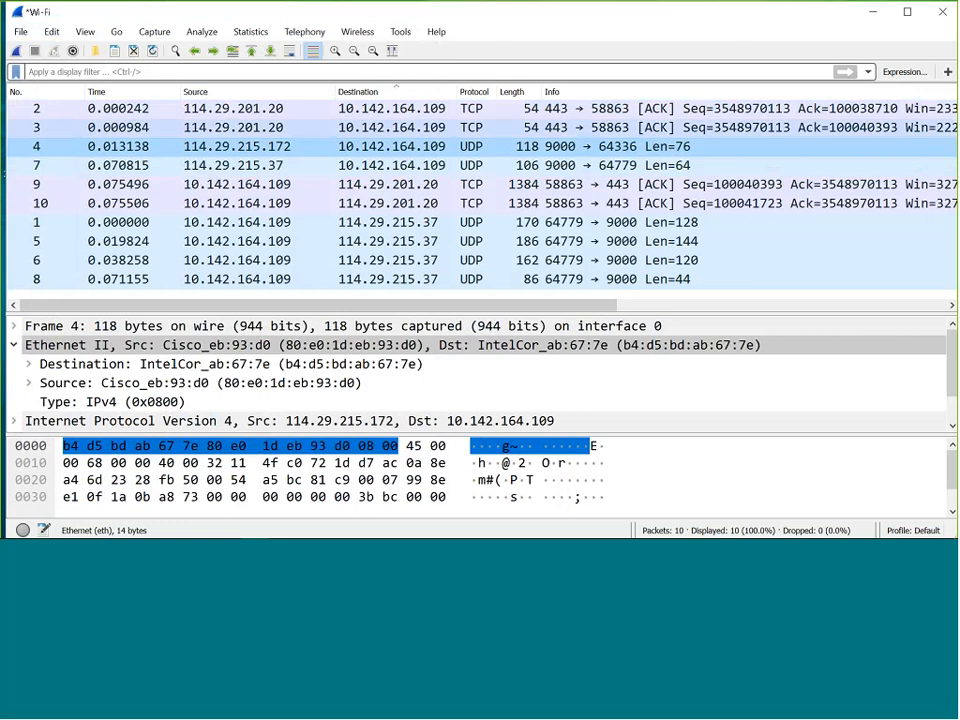
left_click(21, 31)
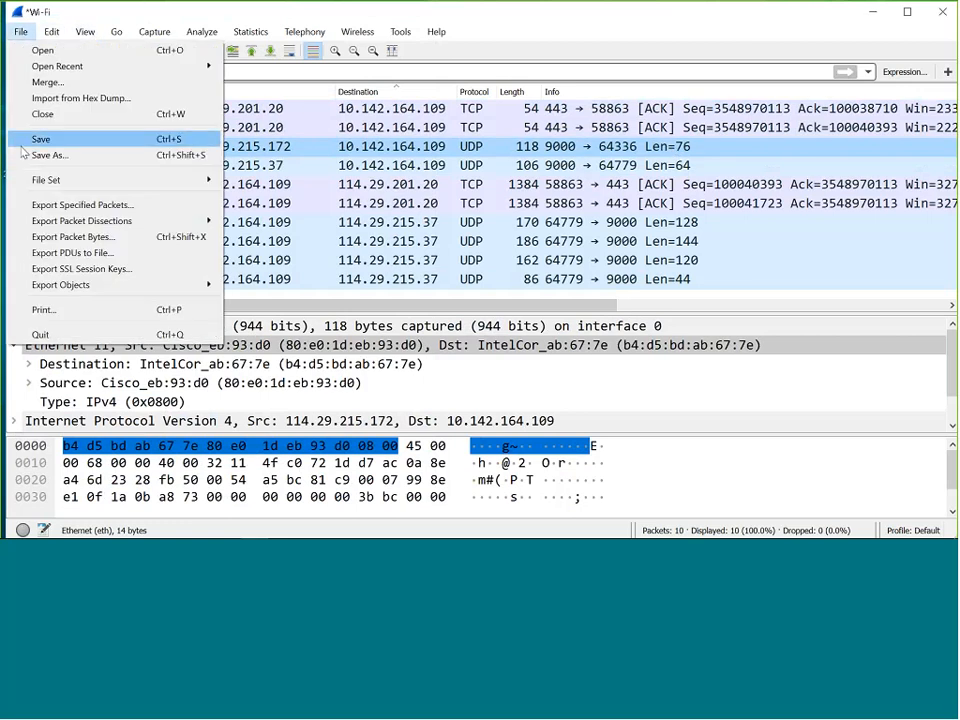
left_click(30, 206)
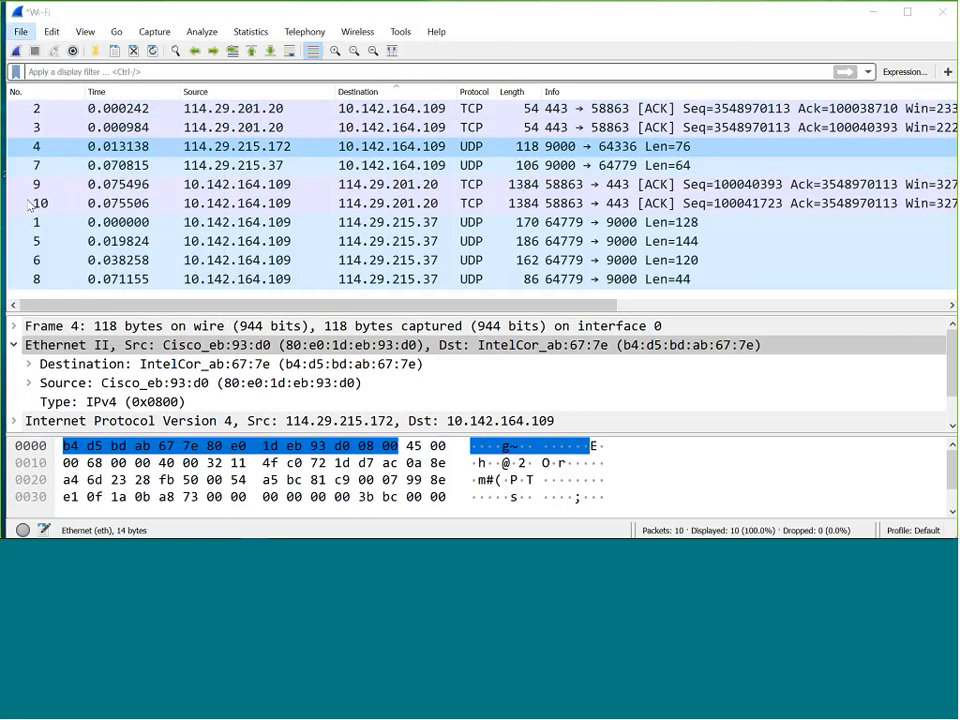
left_click(100, 410)
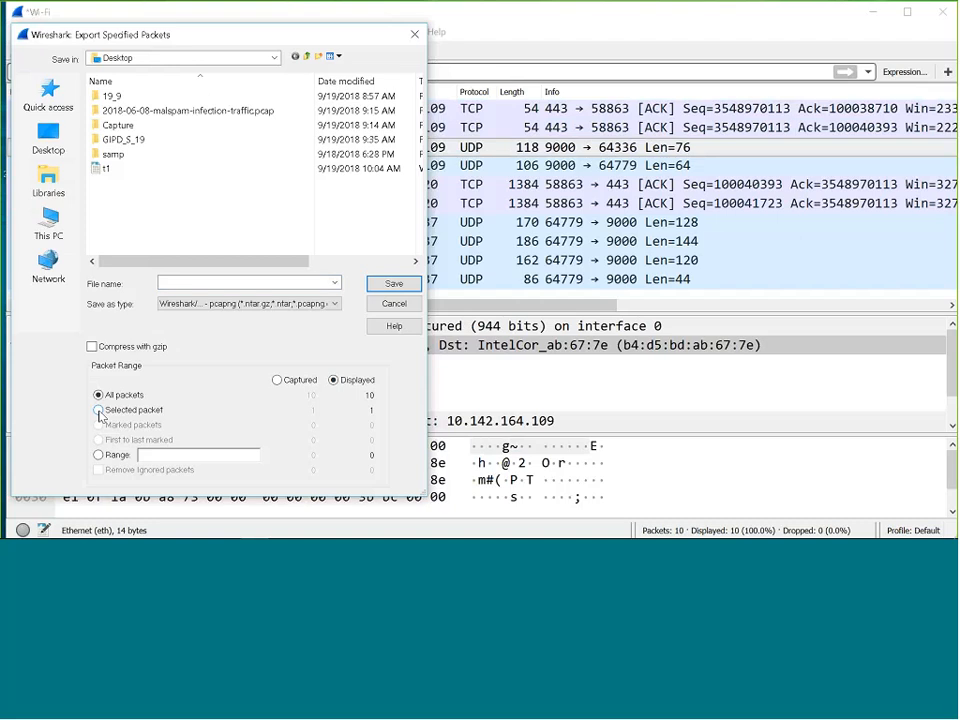
left_click(240, 282)
type("s")
left_click(400, 285)
left_click(377, 286)
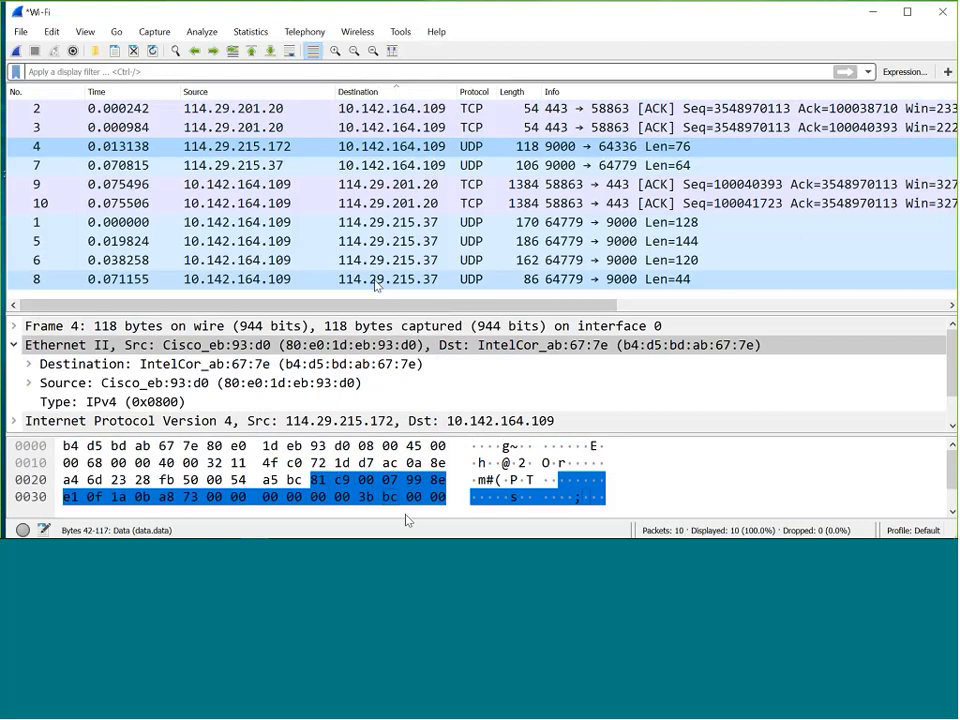
- Open the exported file s from the desktop to check it, and return to the Wi-Fi capture
left_click(877, 9)
left_click(71, 92)
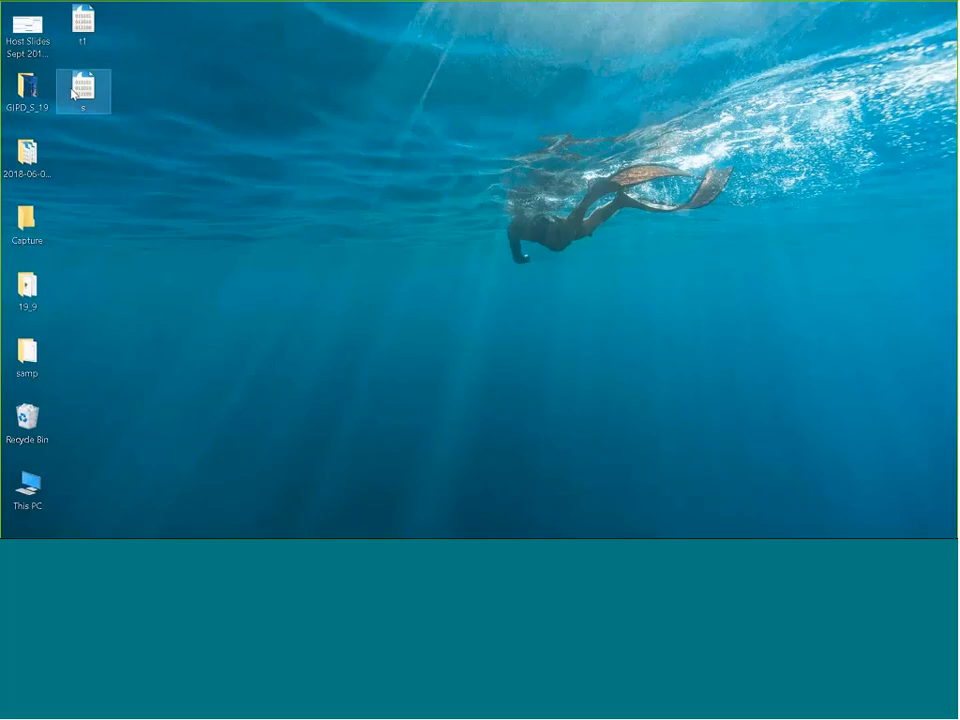
double_click(71, 92)
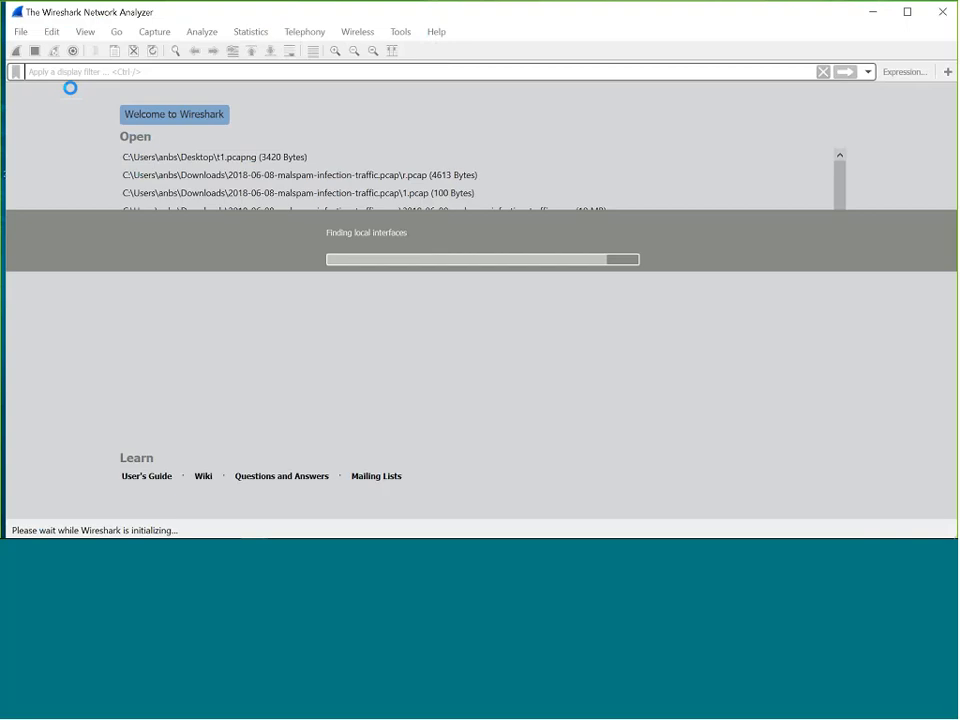
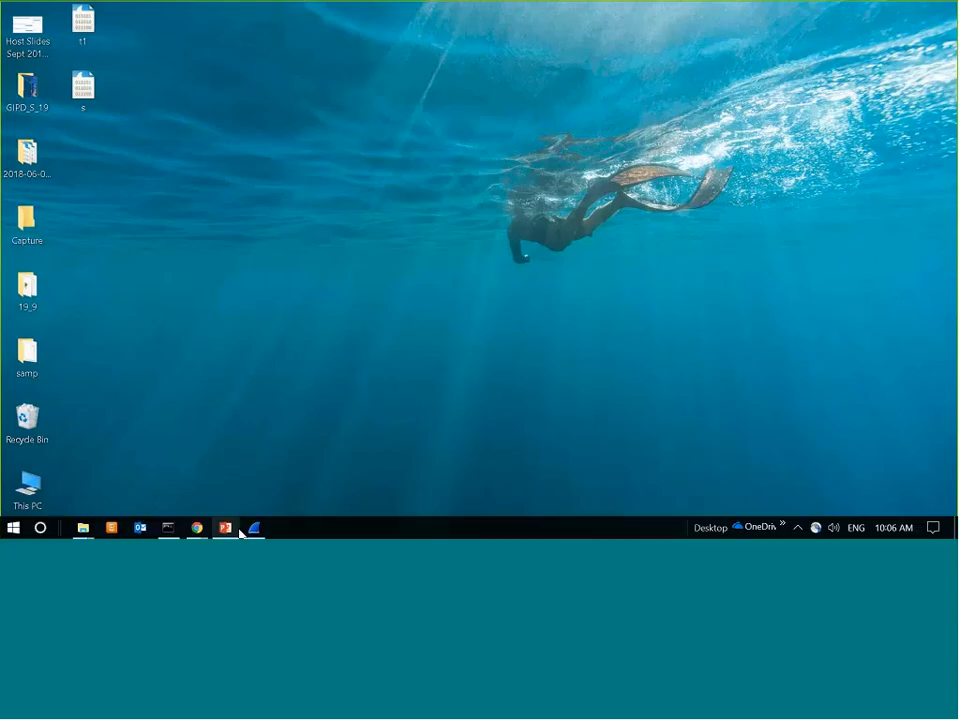
left_click(255, 528)
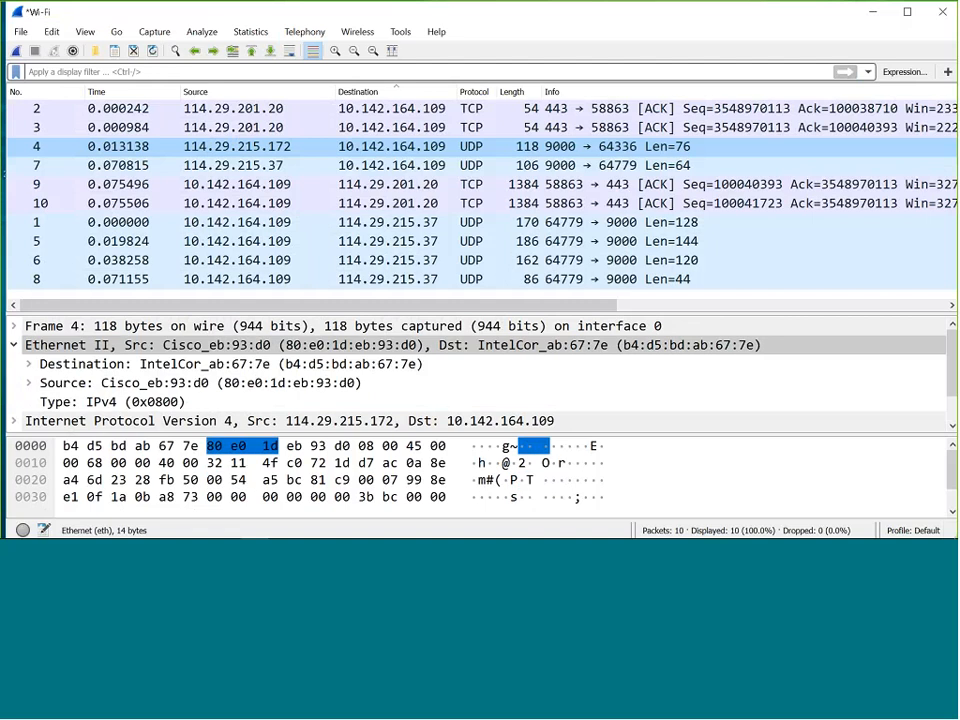
- Mark packets 10, 4 and 8 in the packet list of the Wi-Fi capture
left_click(37, 224)
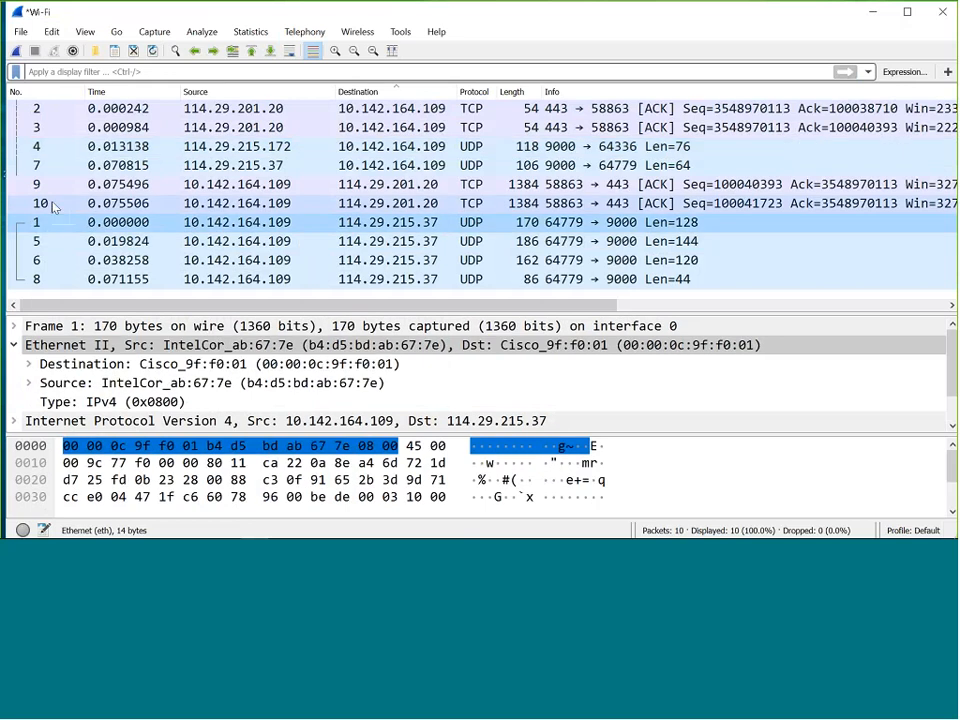
left_click(47, 210)
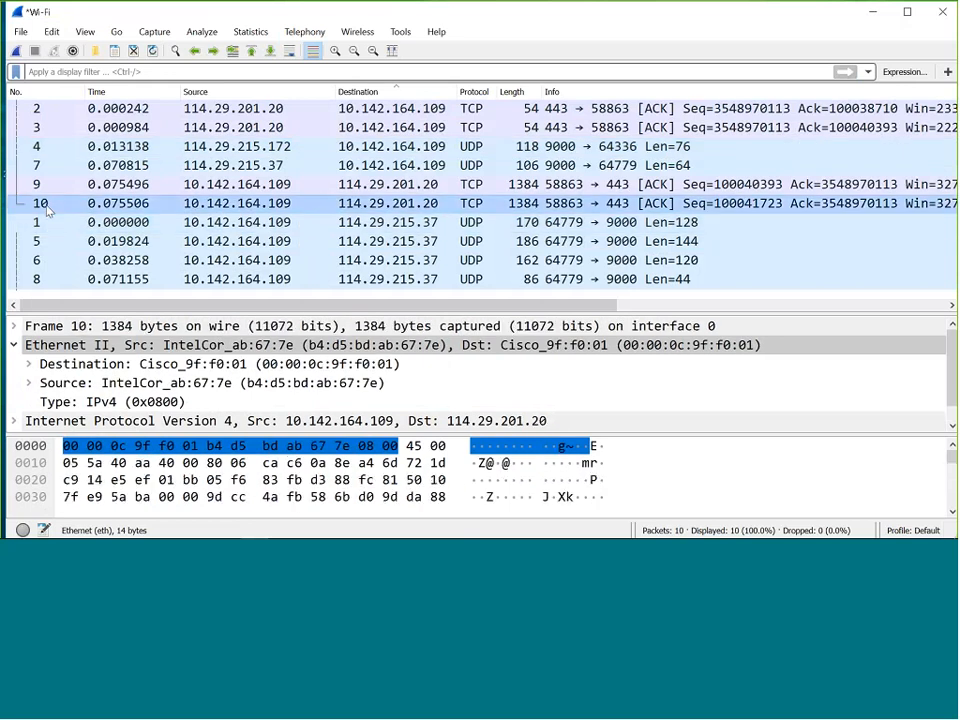
right_click(47, 210)
left_click(84, 214)
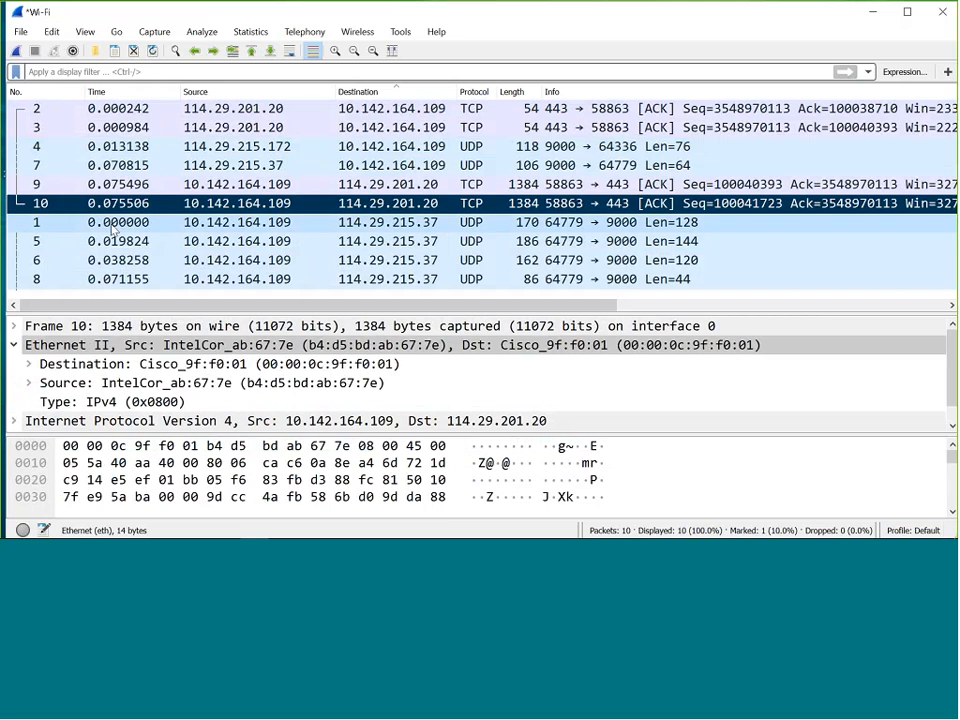
left_click(55, 150)
right_click(55, 153)
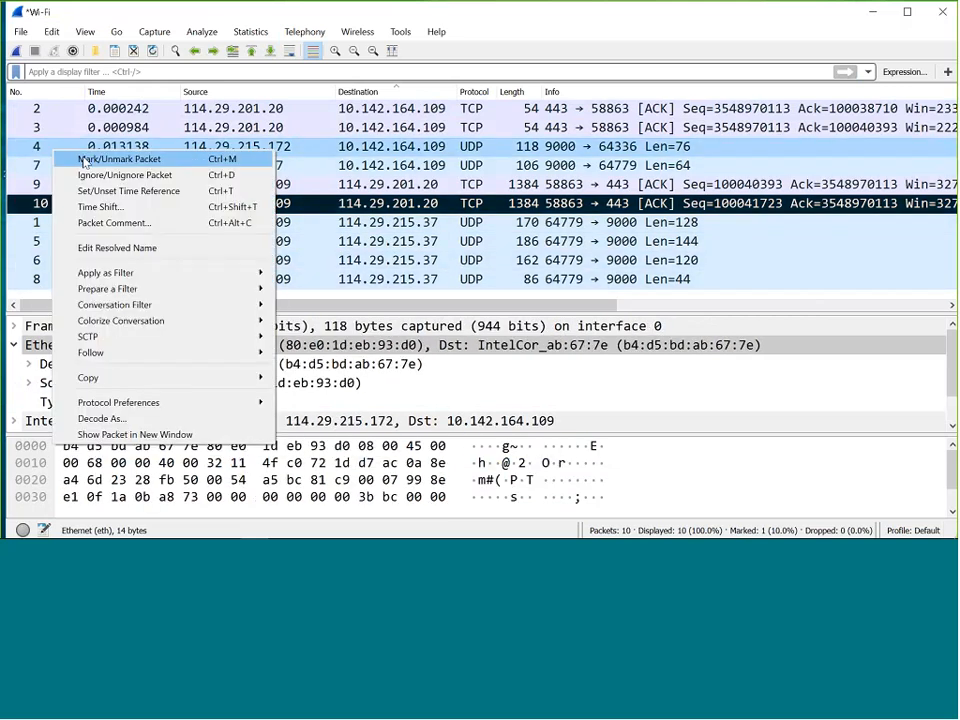
left_click(85, 163)
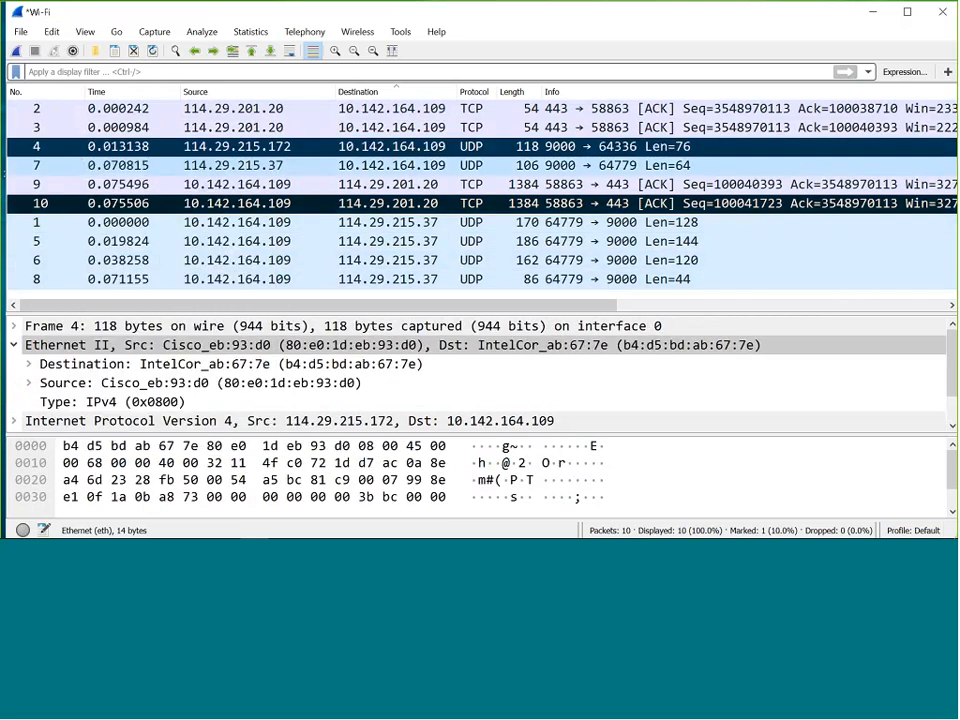
left_click(40, 283)
right_click(41, 285)
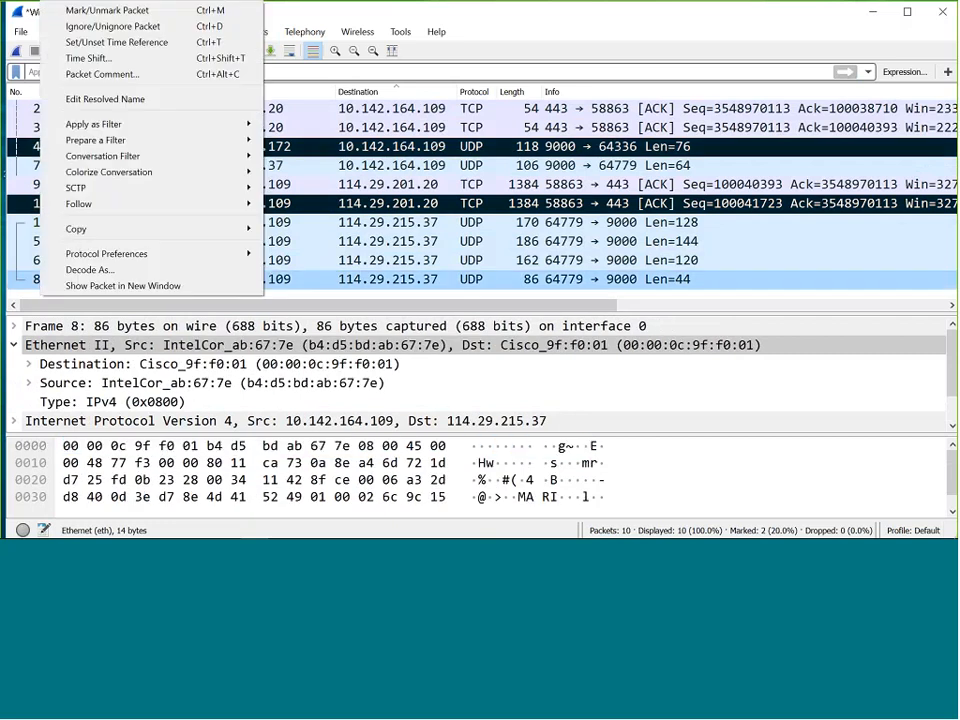
mouse_move(113, 160)
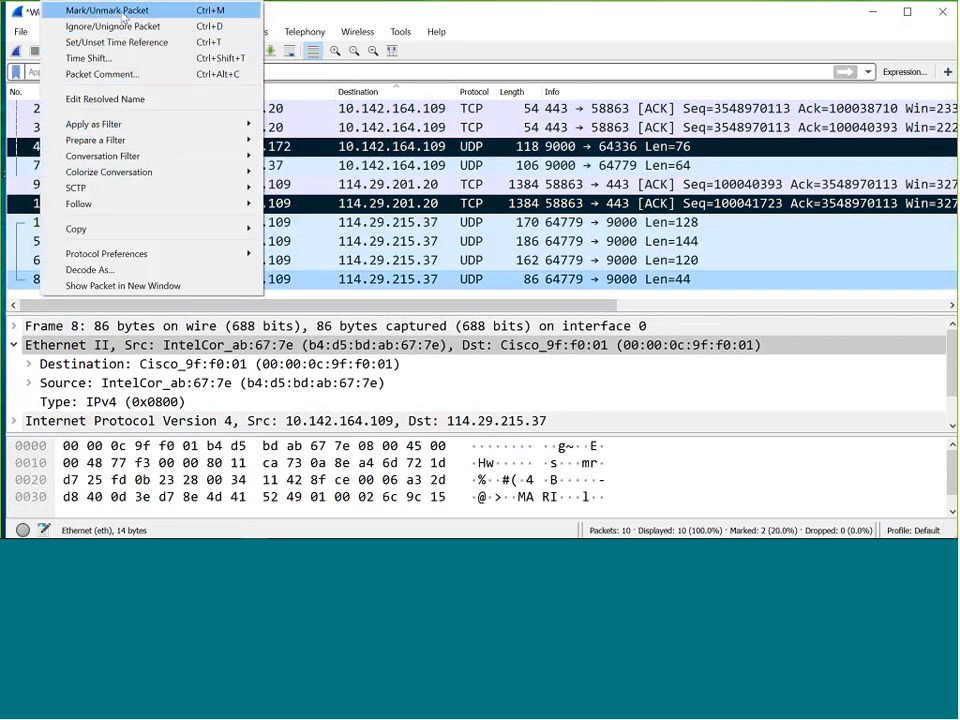
left_click(110, 10)
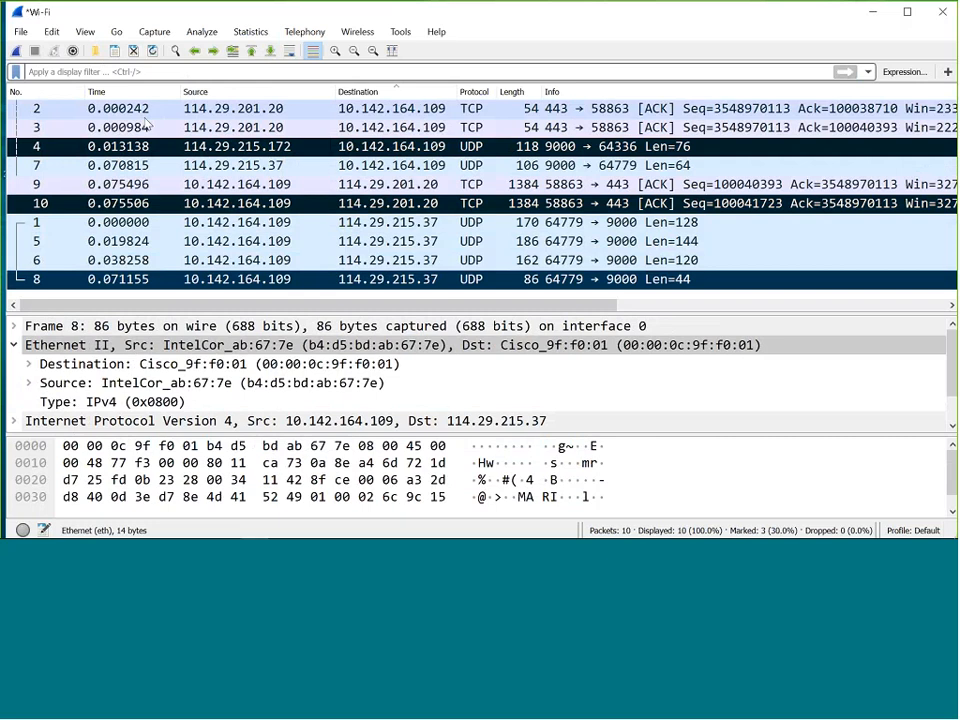
left_click(22, 32)
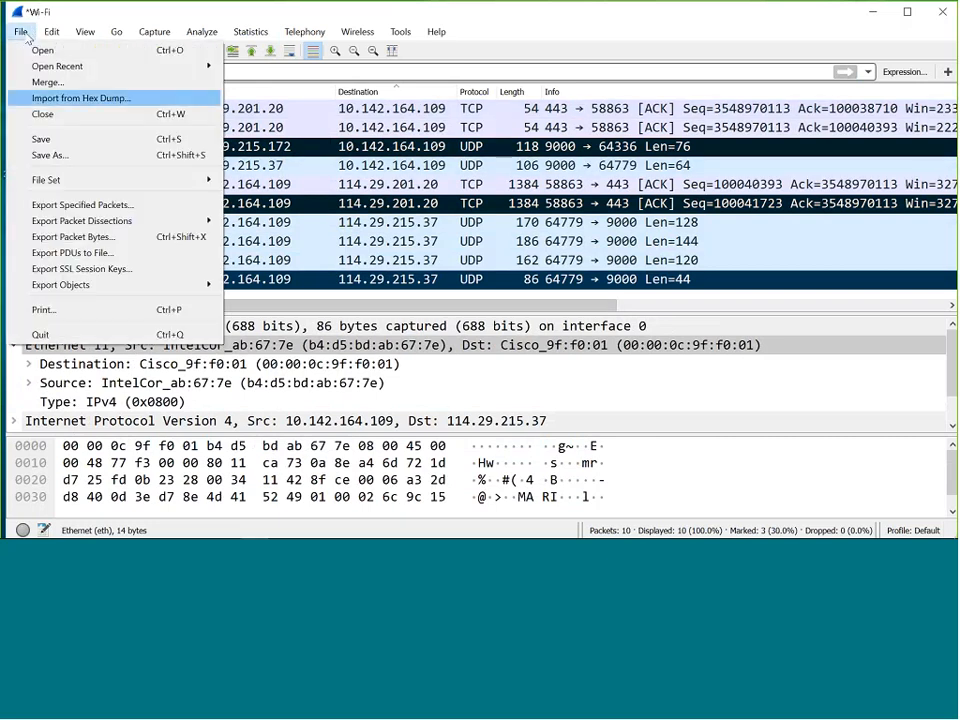
left_click(104, 204)
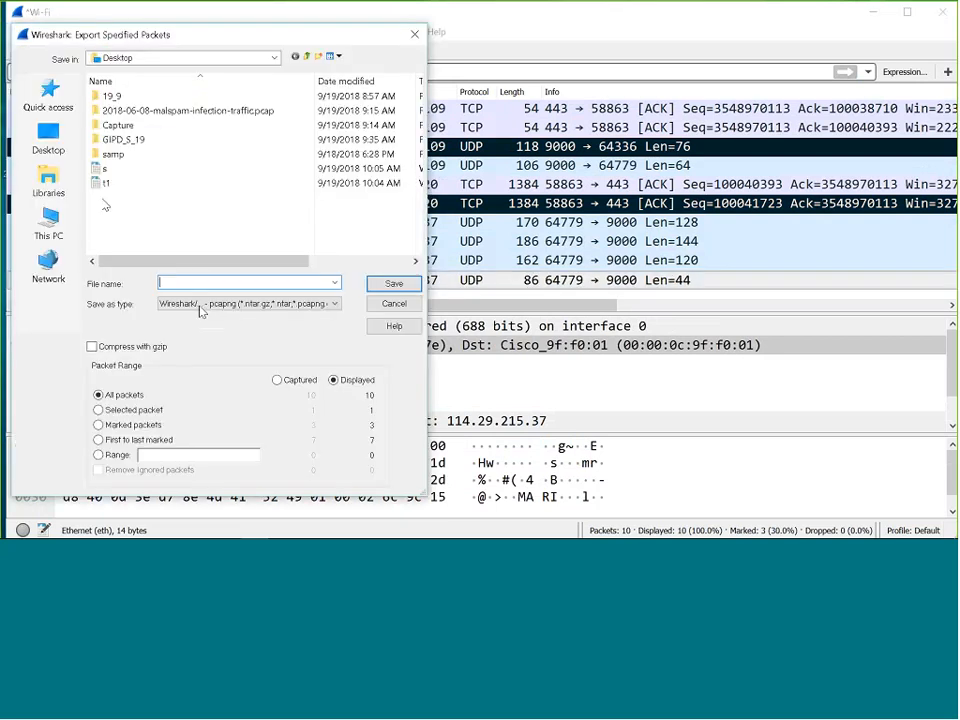
left_click(99, 424)
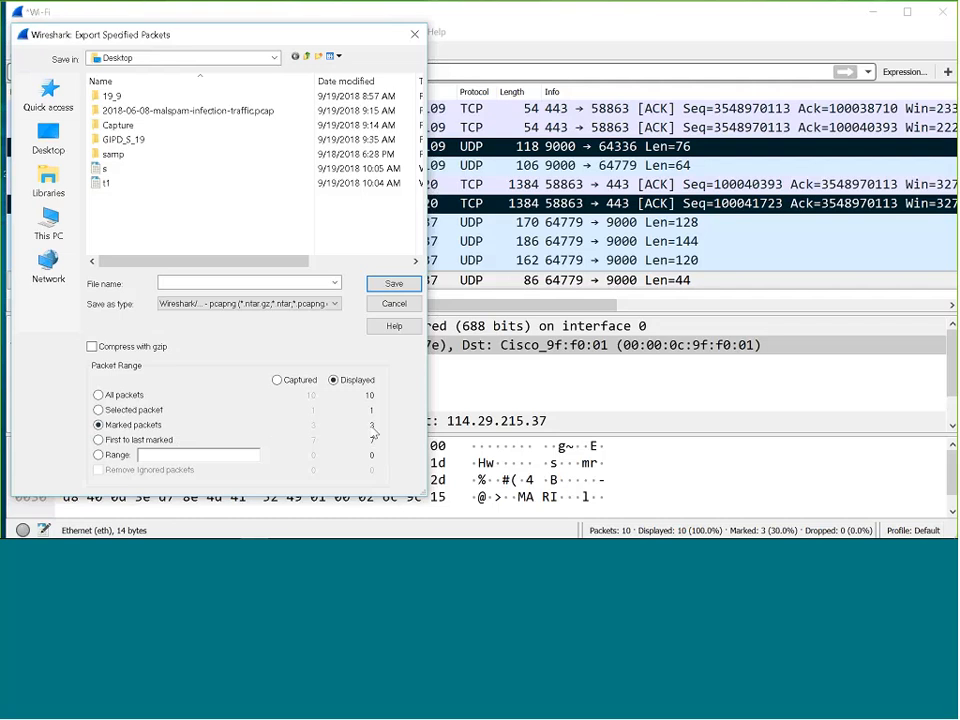
left_click(394, 303)
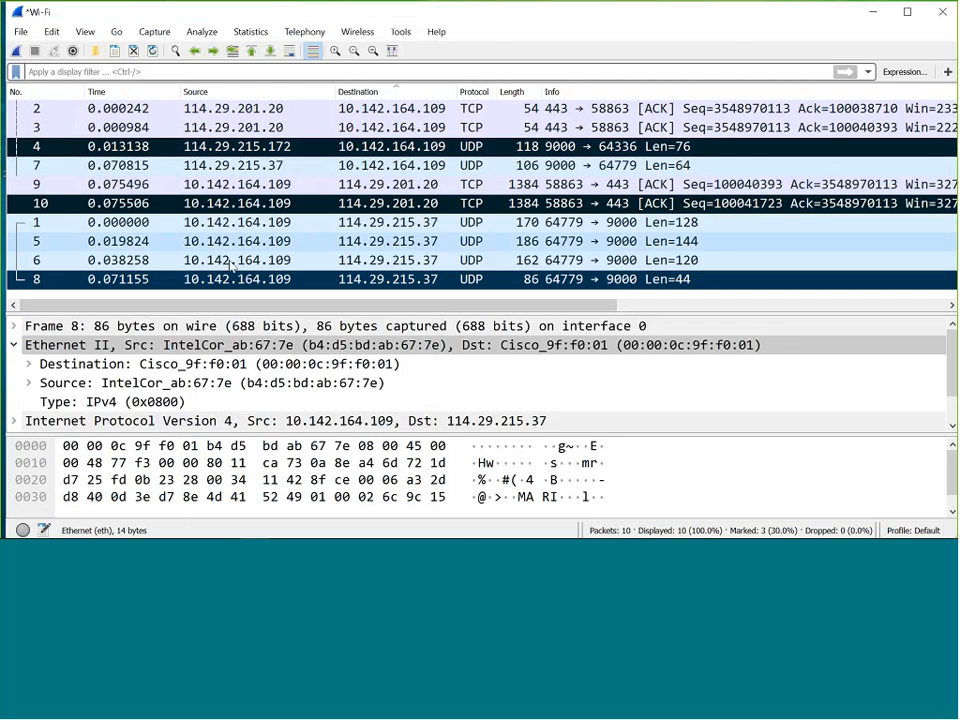
- Export only the marked packets to the Desktop as a capture file named M, using the Marked packets range
left_click(20, 31)
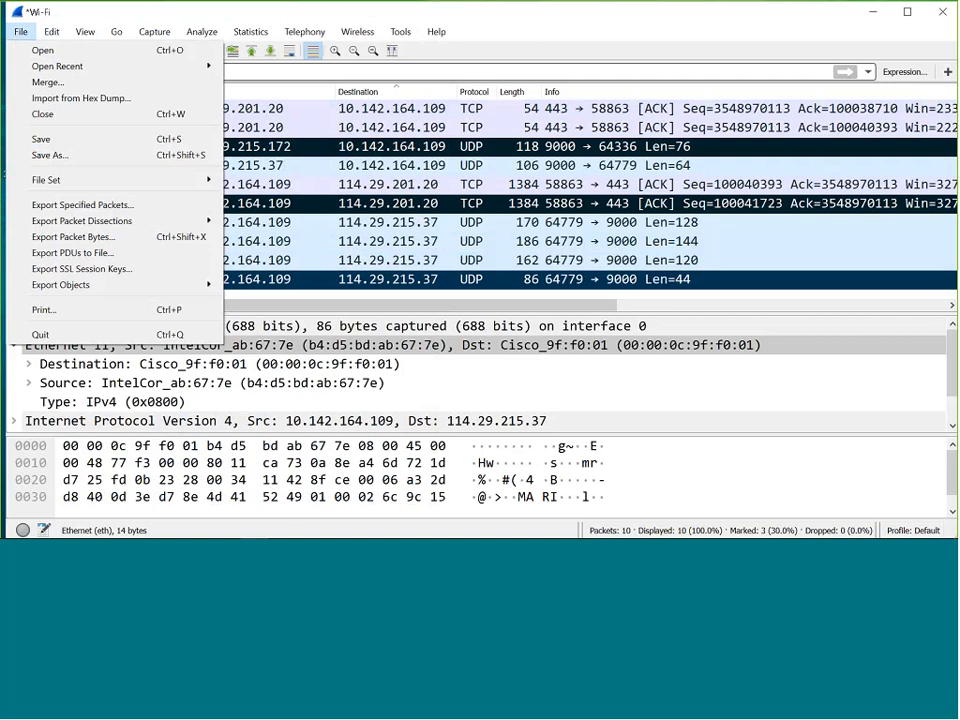
left_click(20, 211)
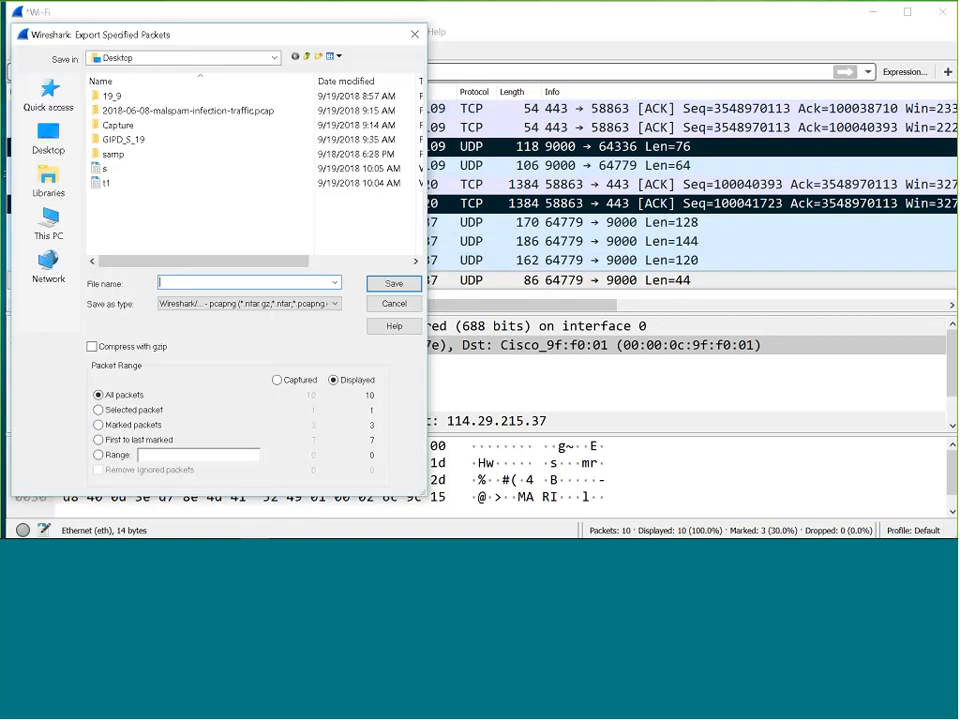
left_click(98, 425)
left_click(171, 283)
type("M")
left_click(415, 285)
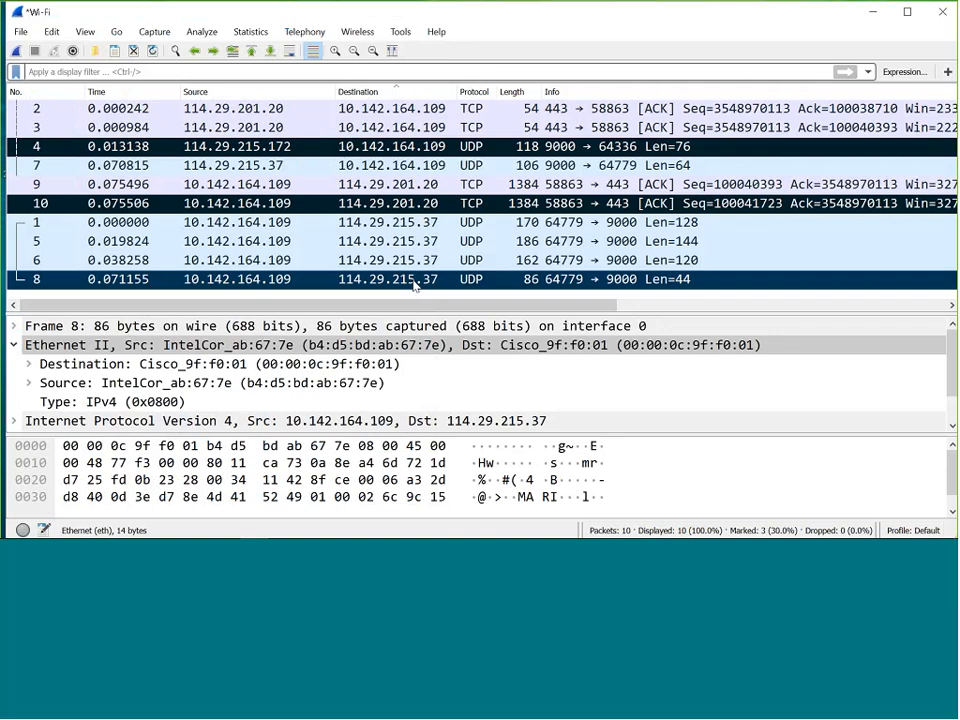
- Open the exported file M from the desktop to check it, and return to the Wi-Fi capture
left_click(870, 12)
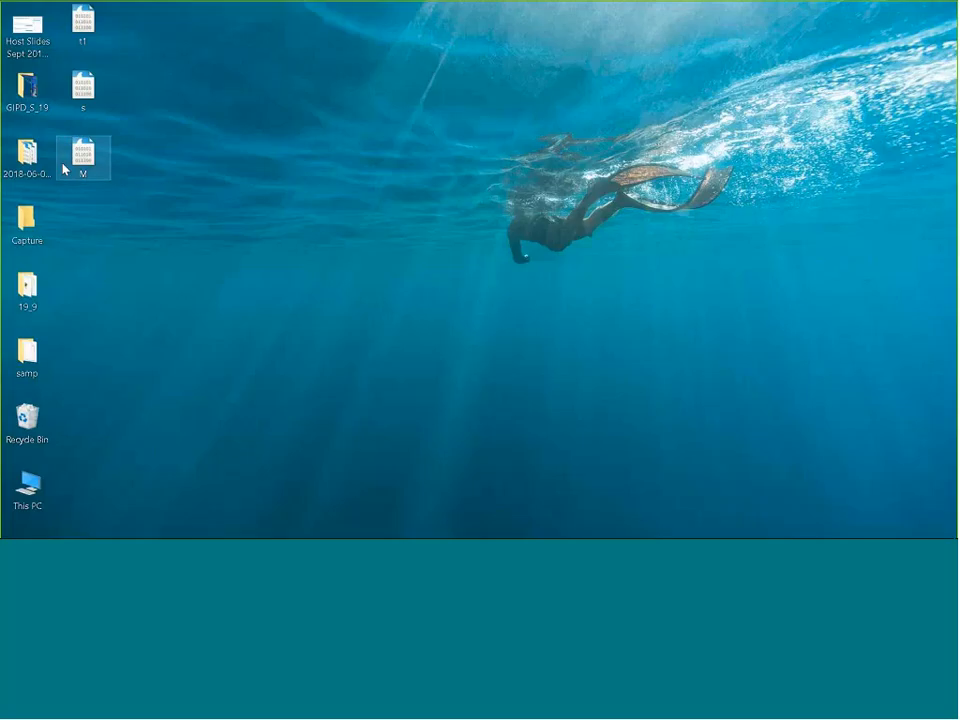
double_click(78, 155)
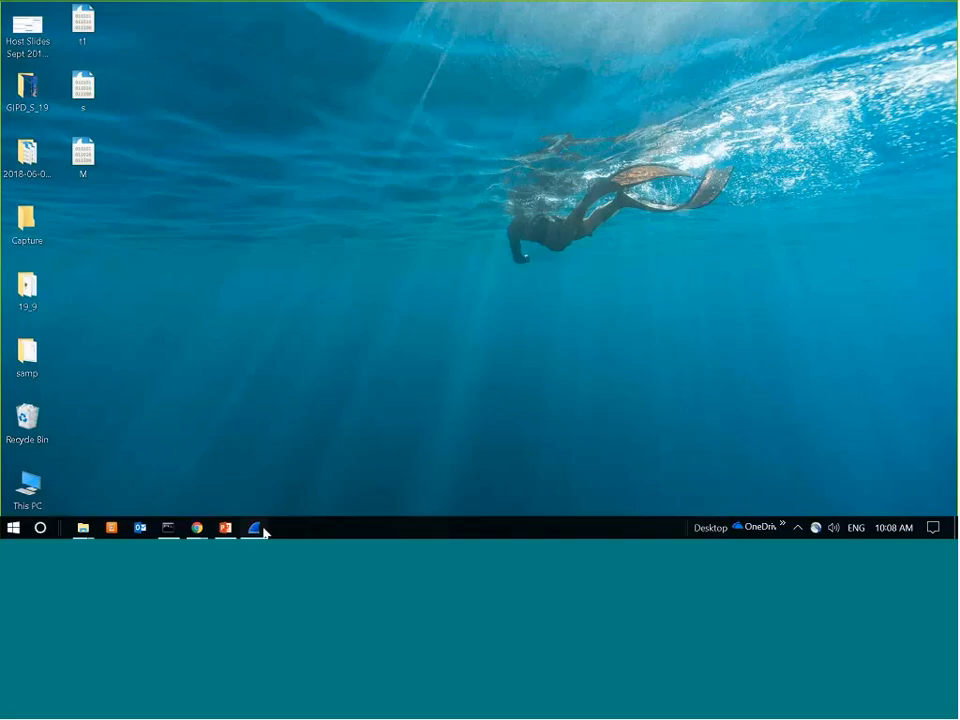
left_click(262, 530)
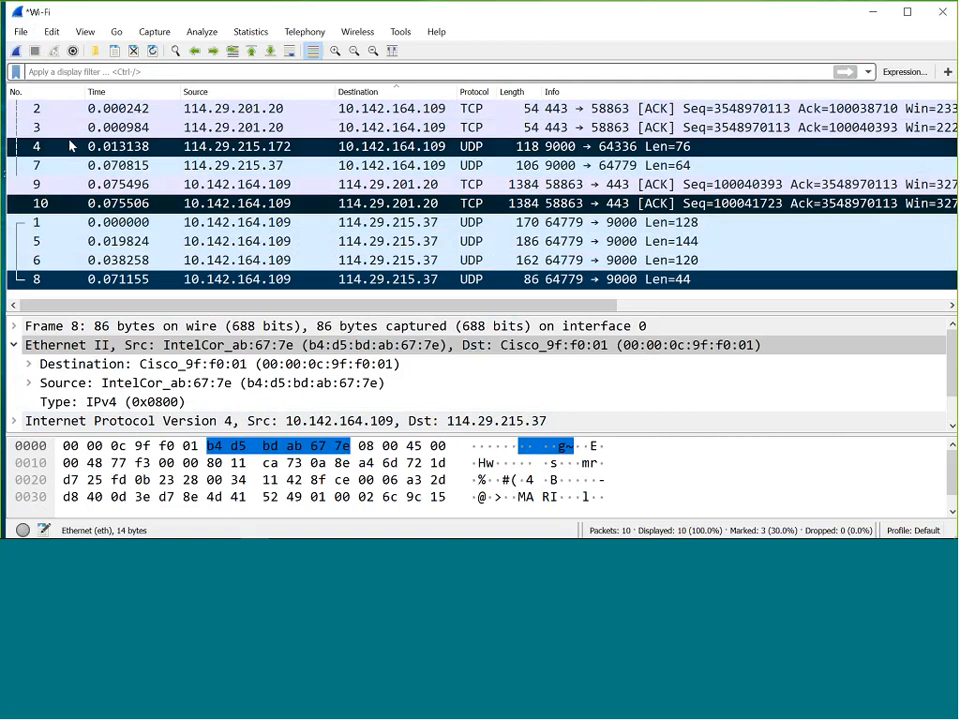
- Unmark packets 4, 10 and 8 in the packet list of the Wi-Fi capture
left_click(70, 146)
right_click(70, 146)
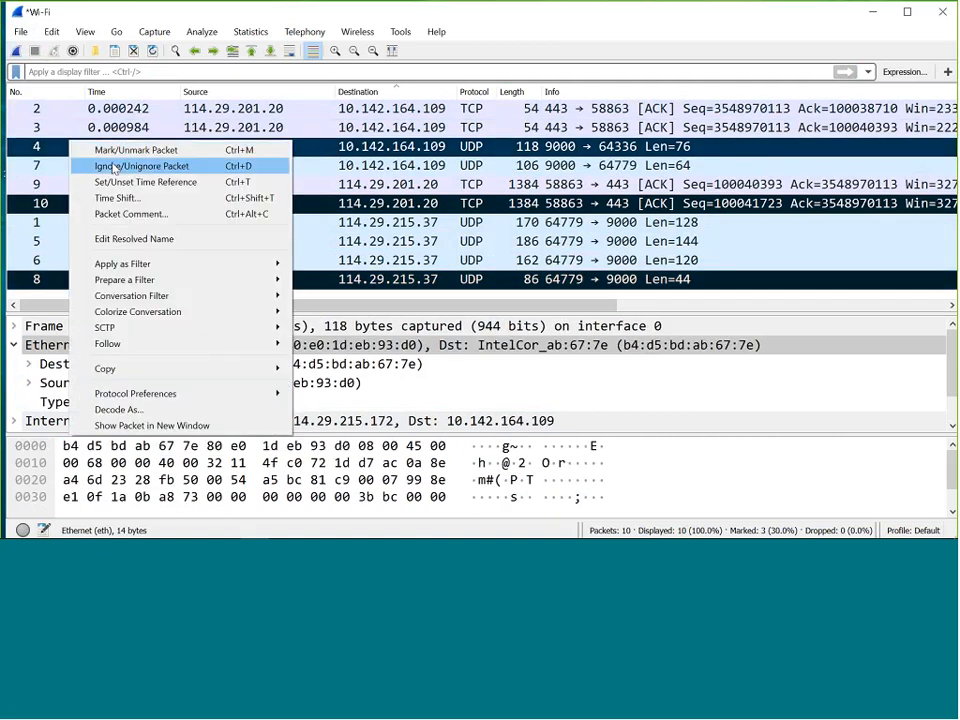
left_click(120, 152)
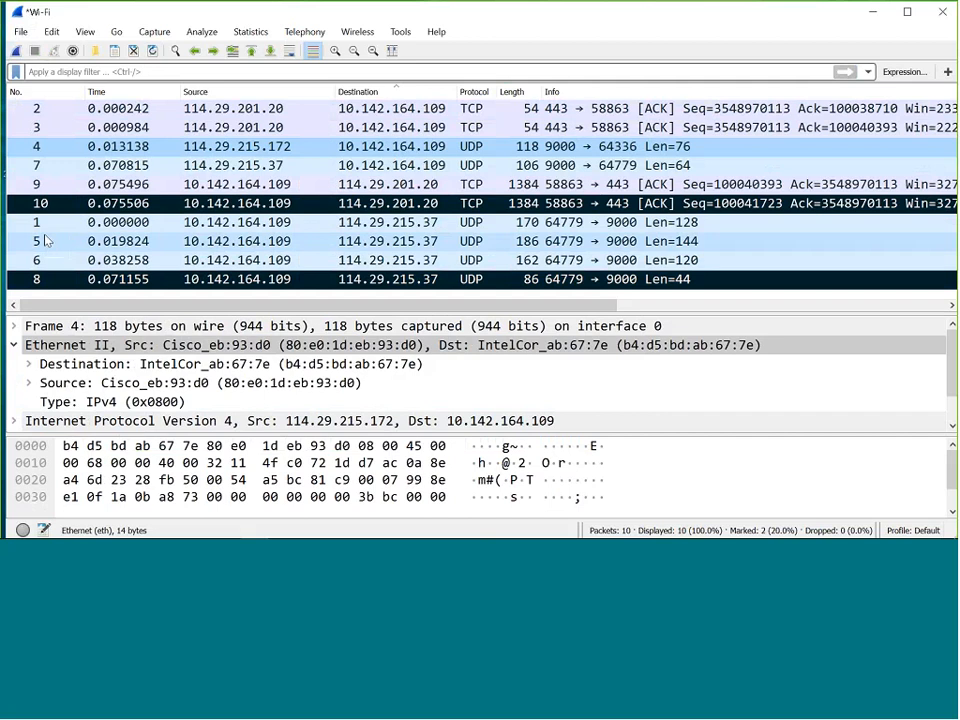
left_click(50, 207)
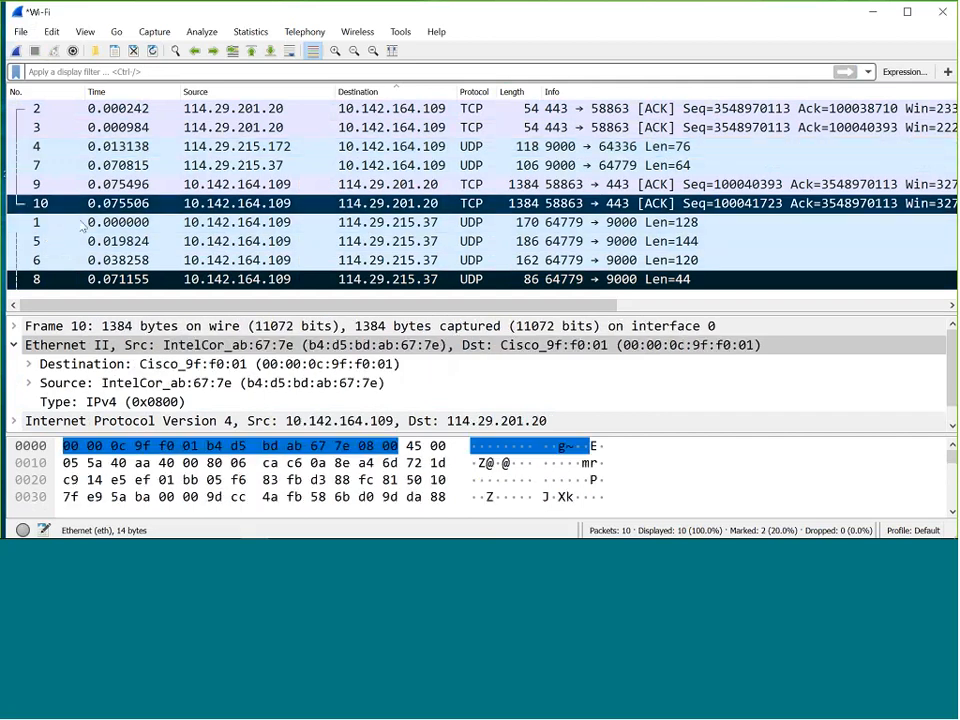
right_click(55, 205)
left_click(90, 211)
right_click(56, 281)
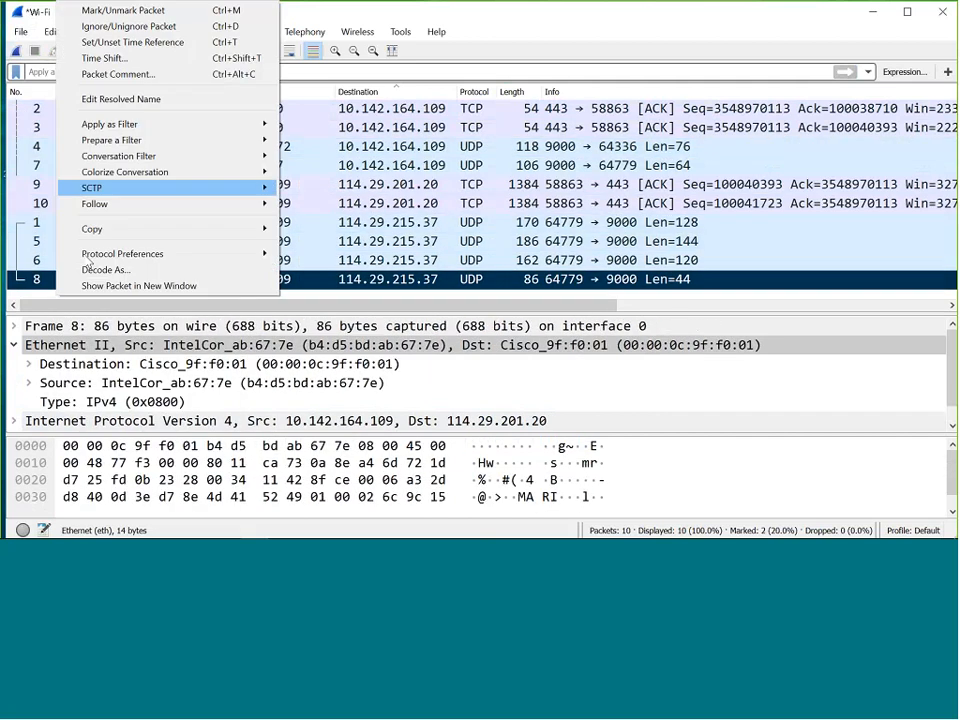
left_click(171, 12)
- Mark packets 2 and 7 in the packet list
left_click(50, 112)
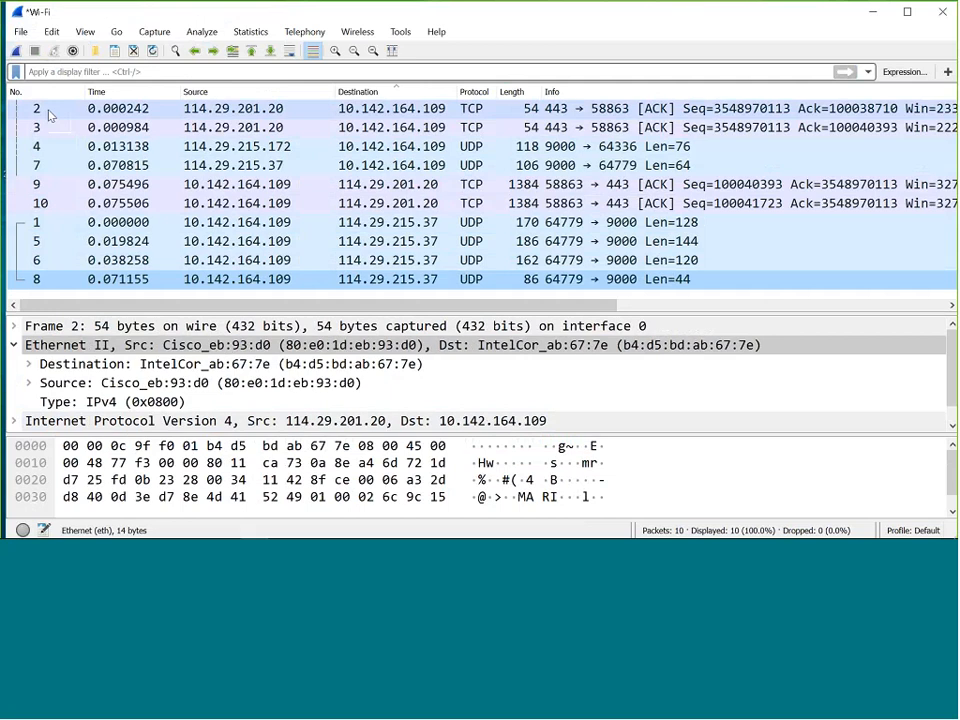
right_click(49, 110)
left_click(81, 121)
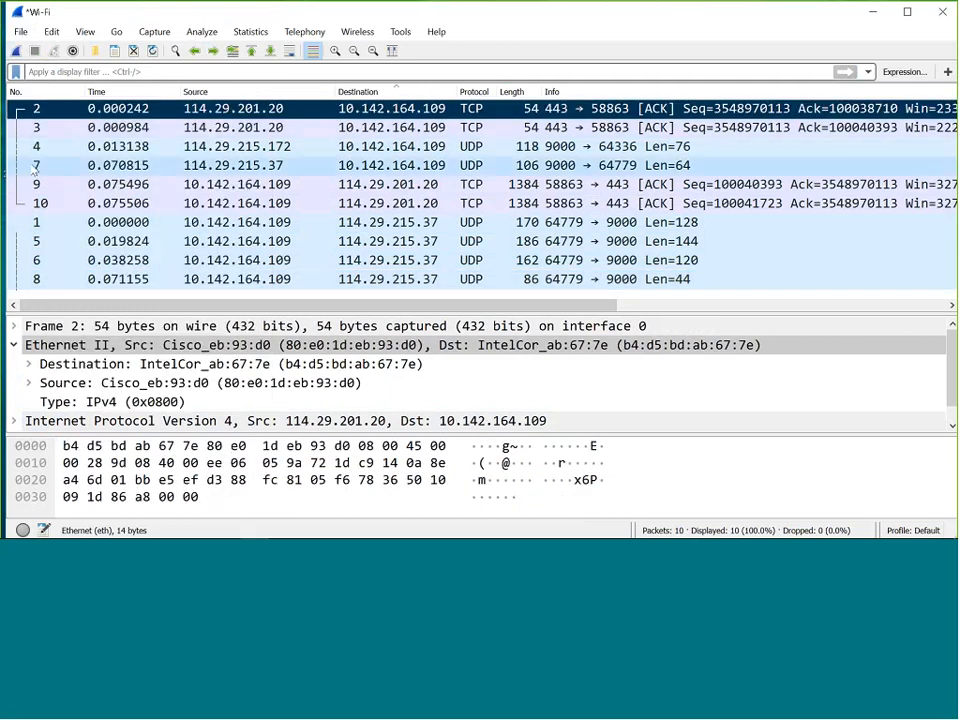
right_click(37, 166)
left_click(62, 174)
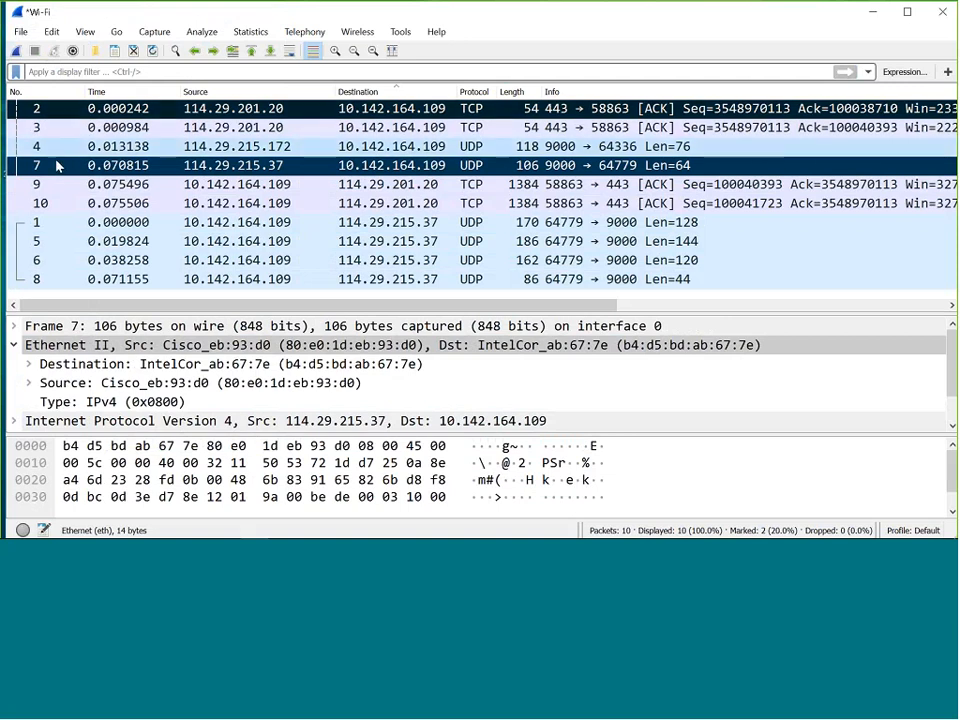
left_click(20, 31)
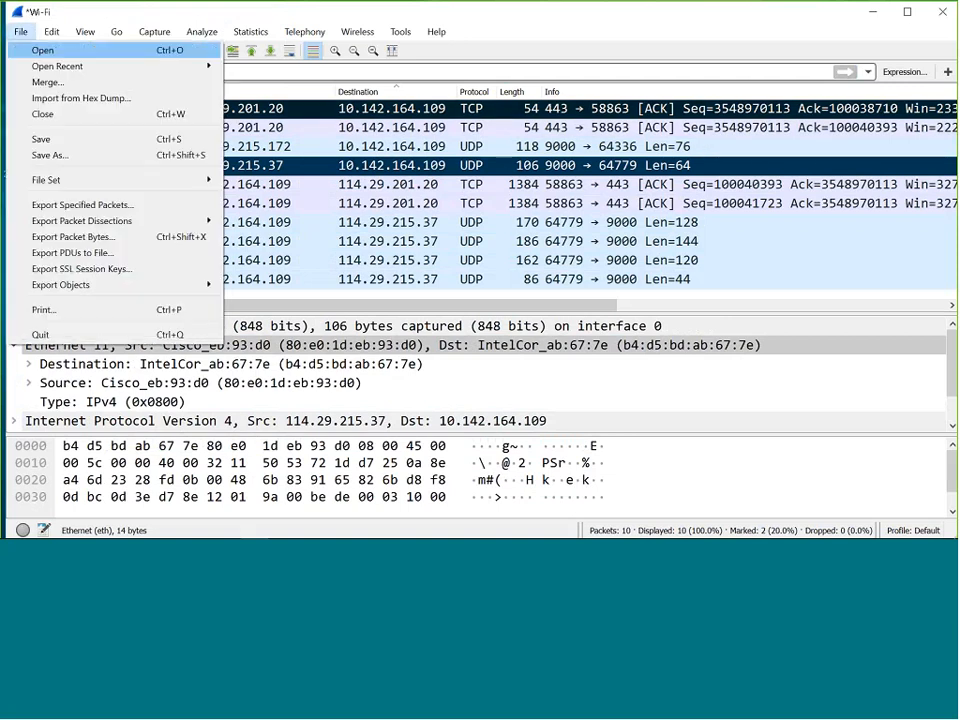
left_click(50, 204)
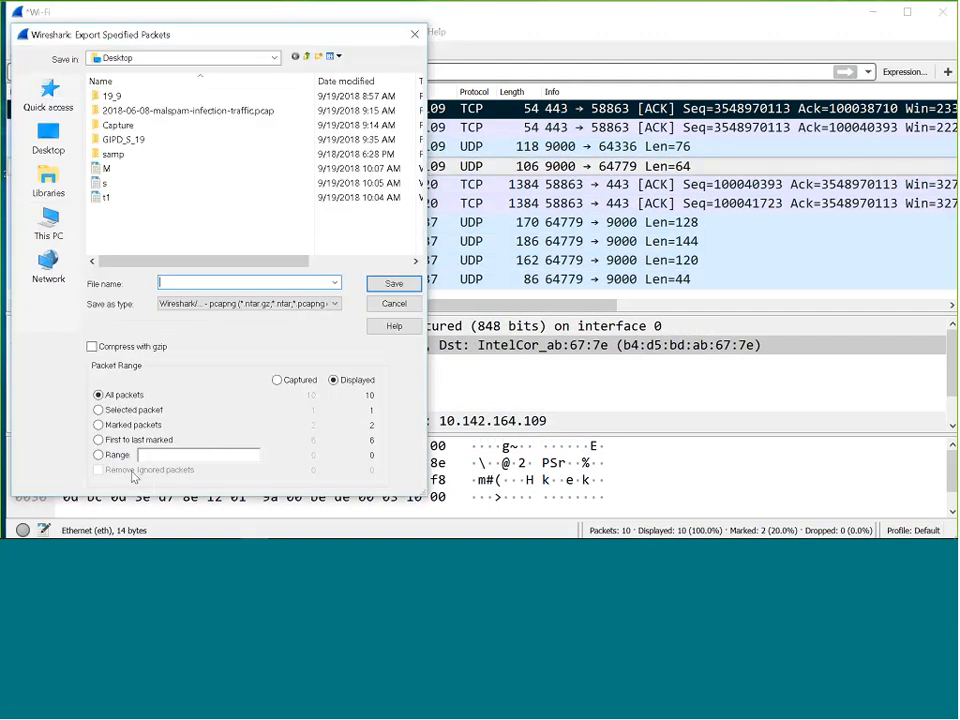
left_click(99, 440)
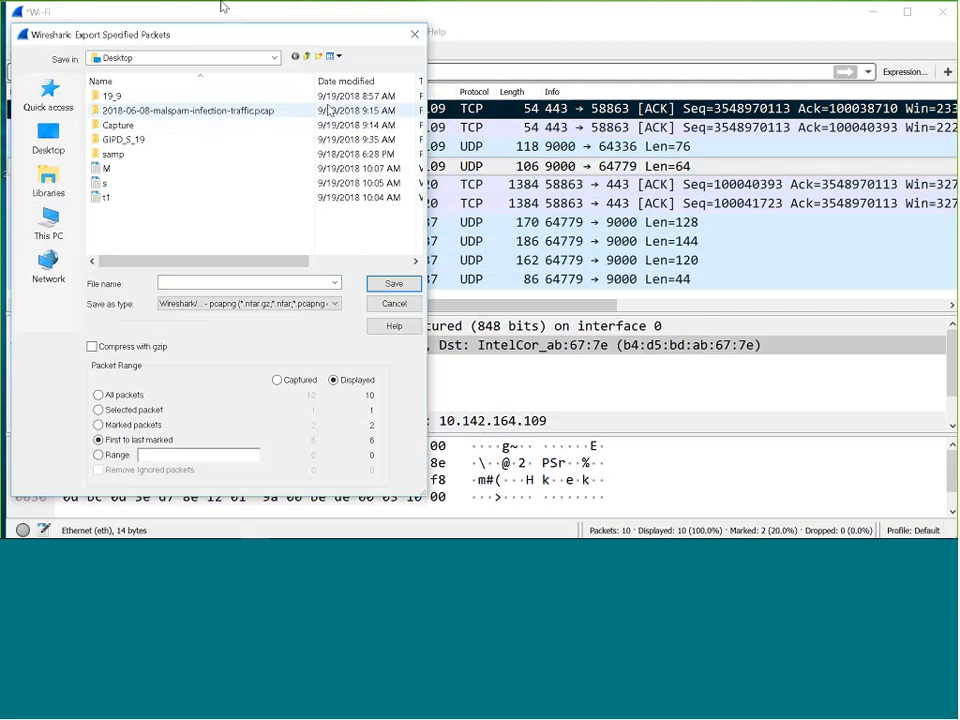
left_click_drag(213, 35, 519, 197)
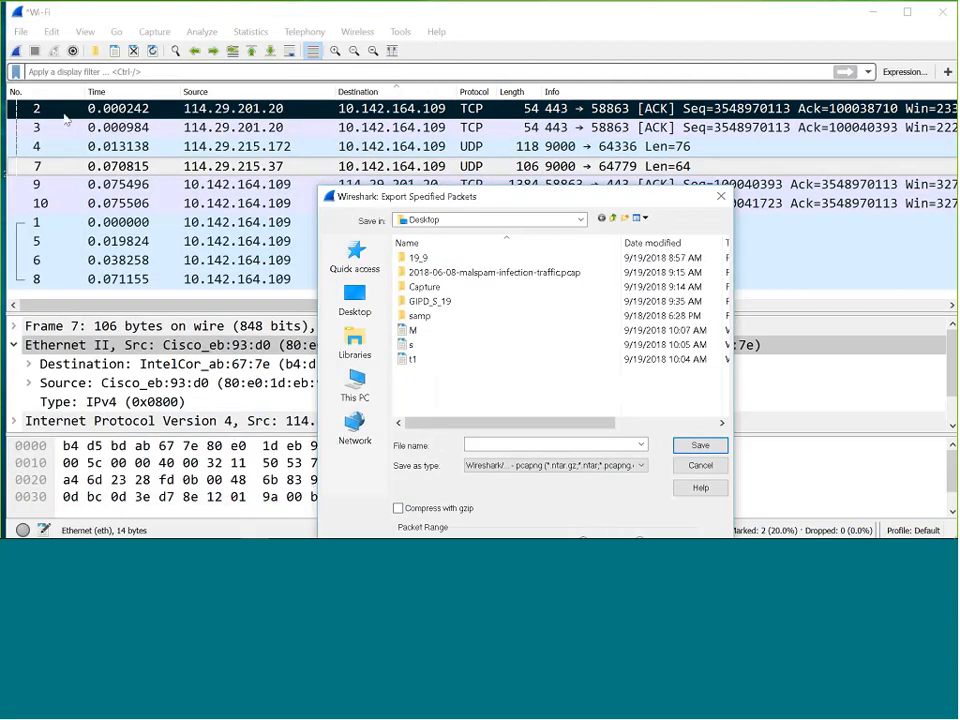
left_click(721, 470)
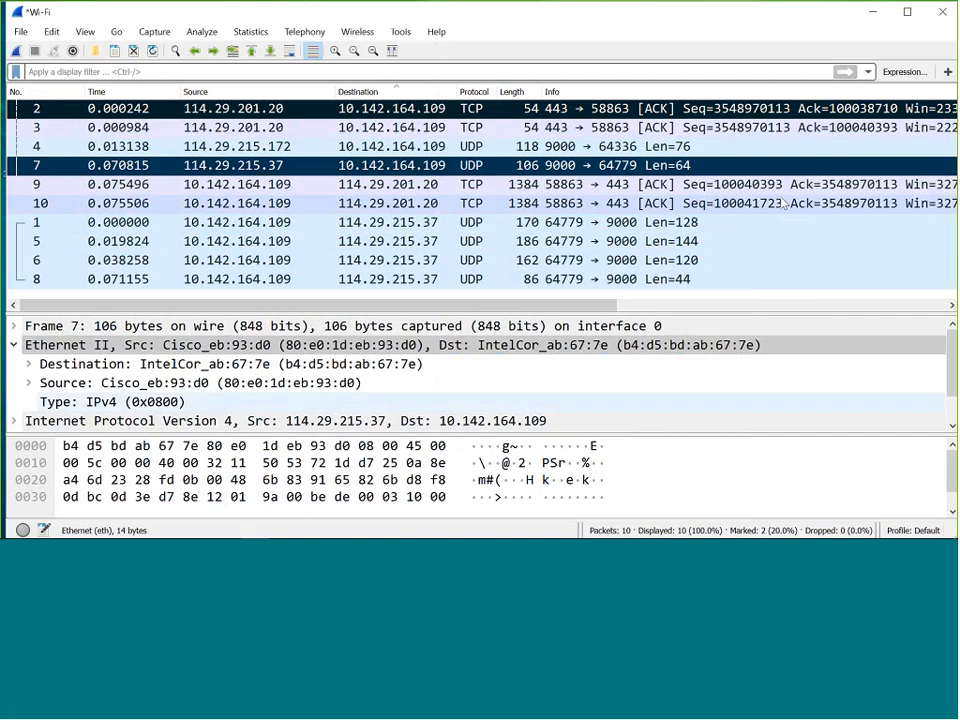
- Sort the packet list by packet number, and move the second mark from packet 7 to packet 4
left_click(22, 92)
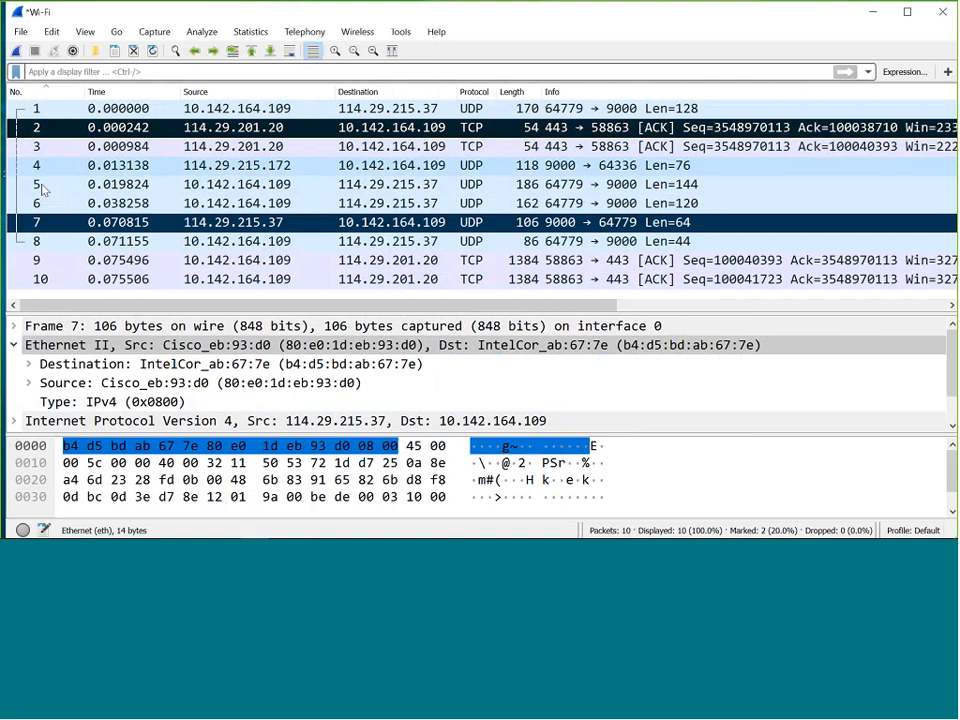
right_click(40, 224)
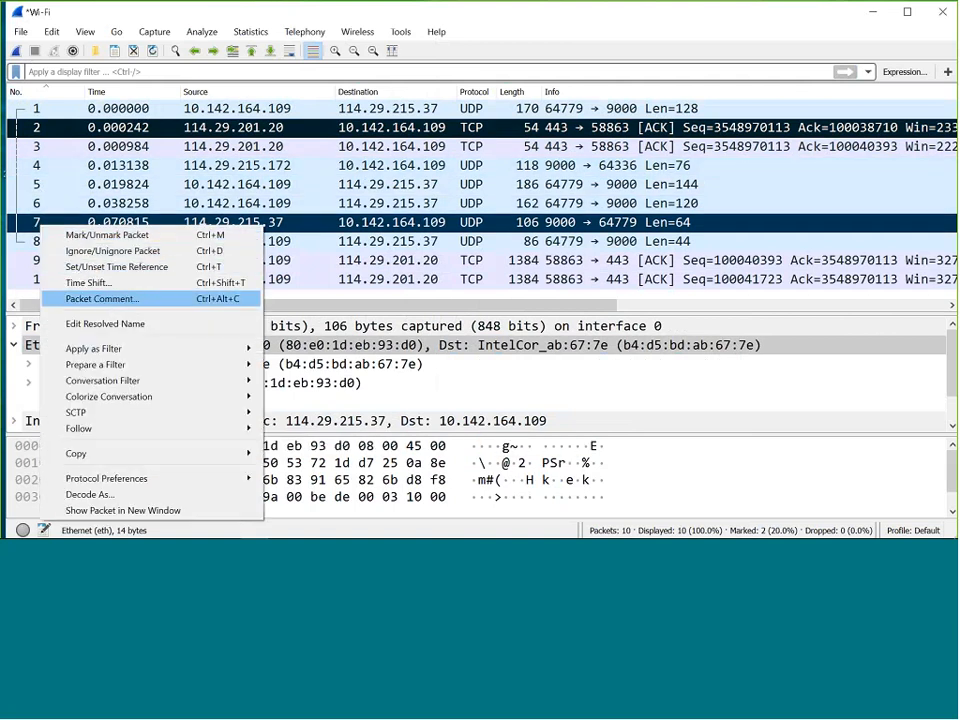
left_click(107, 234)
left_click(48, 170)
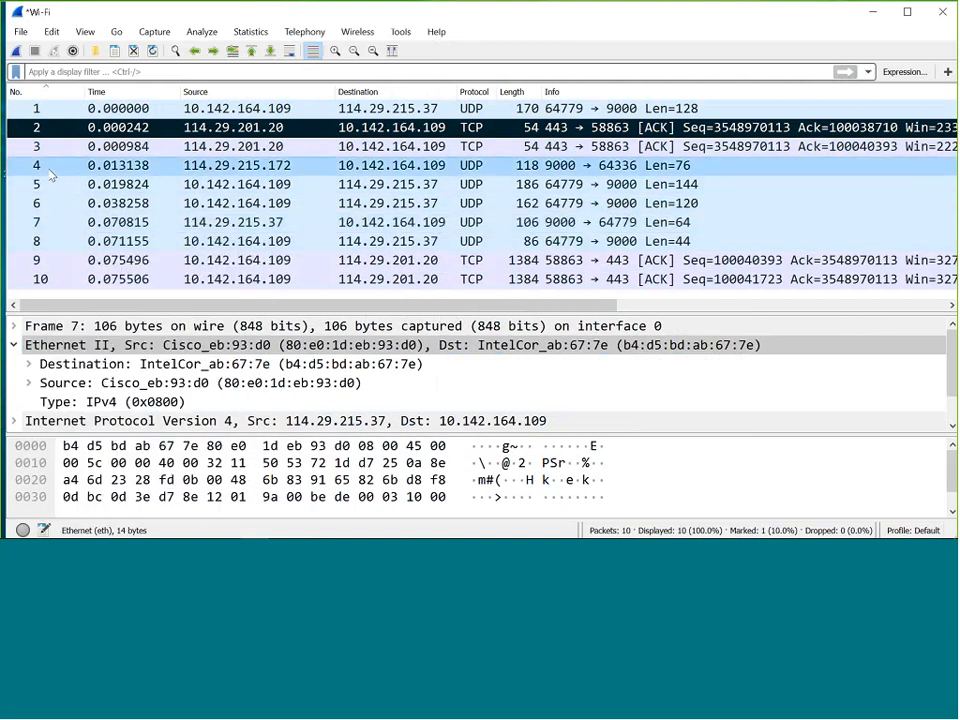
right_click(52, 172)
left_click(72, 178)
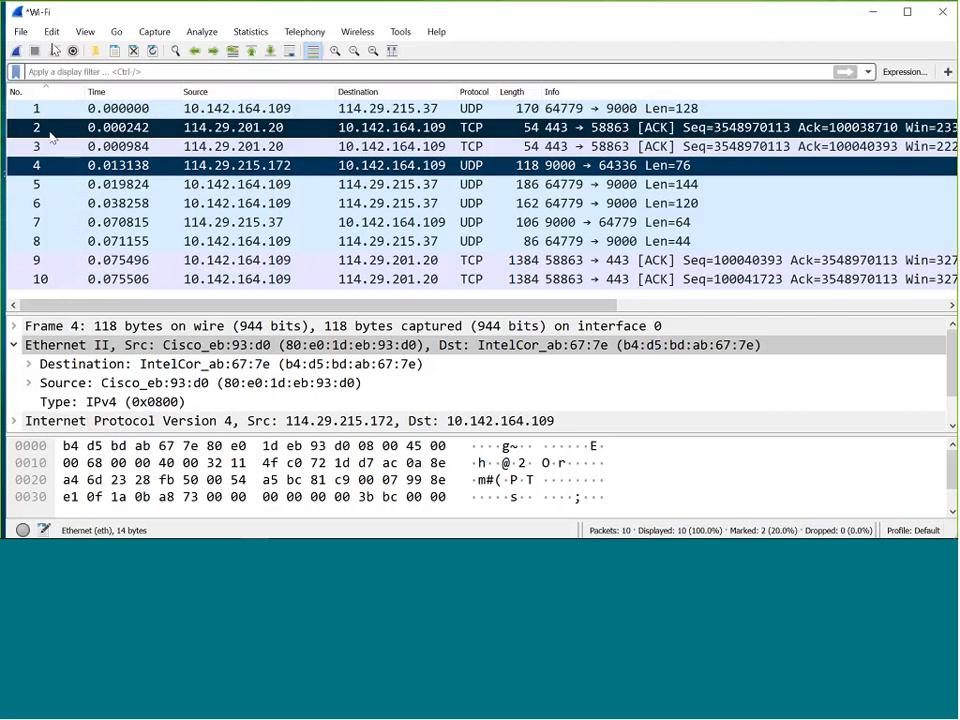
- Export the packets to the Desktop as a capture file named f, using the First to last marked range
left_click(21, 32)
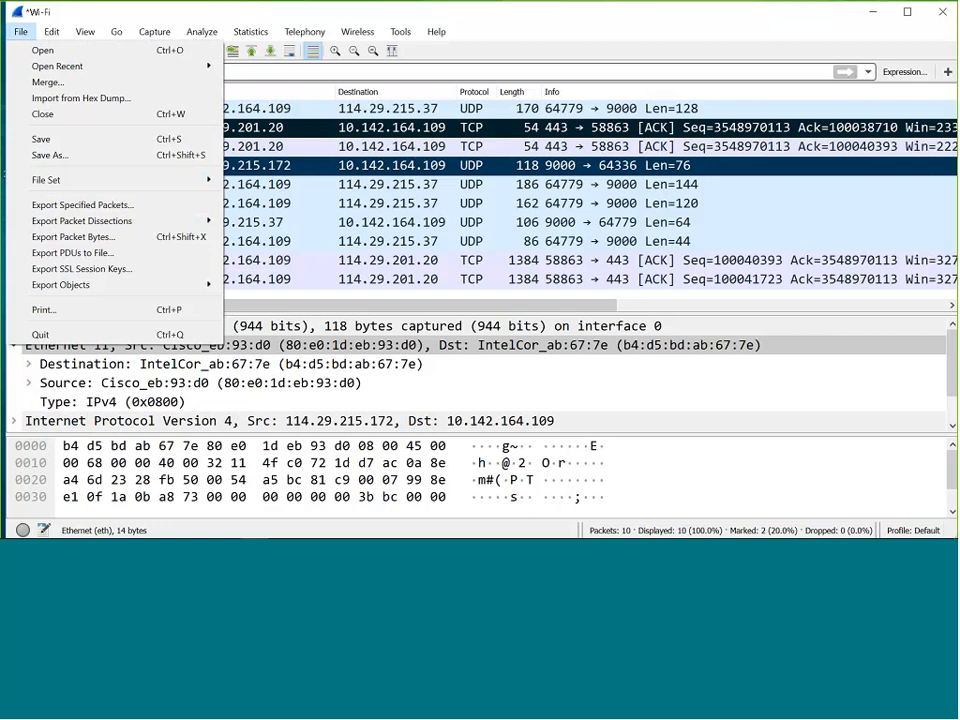
left_click(65, 206)
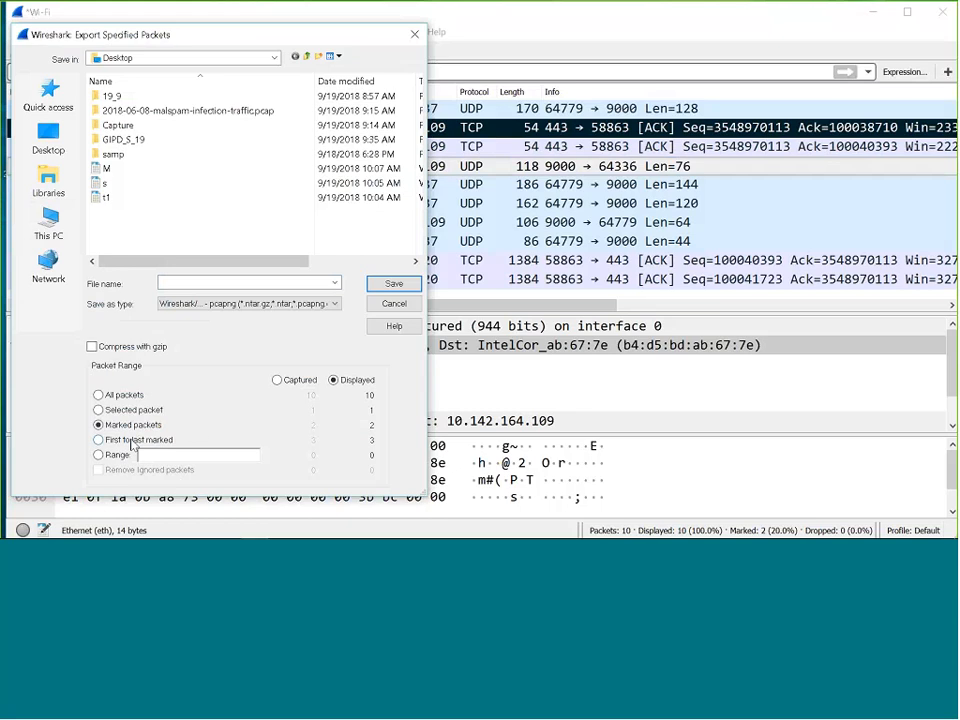
left_click(98, 440)
left_click(172, 279)
type("f")
left_click(373, 285)
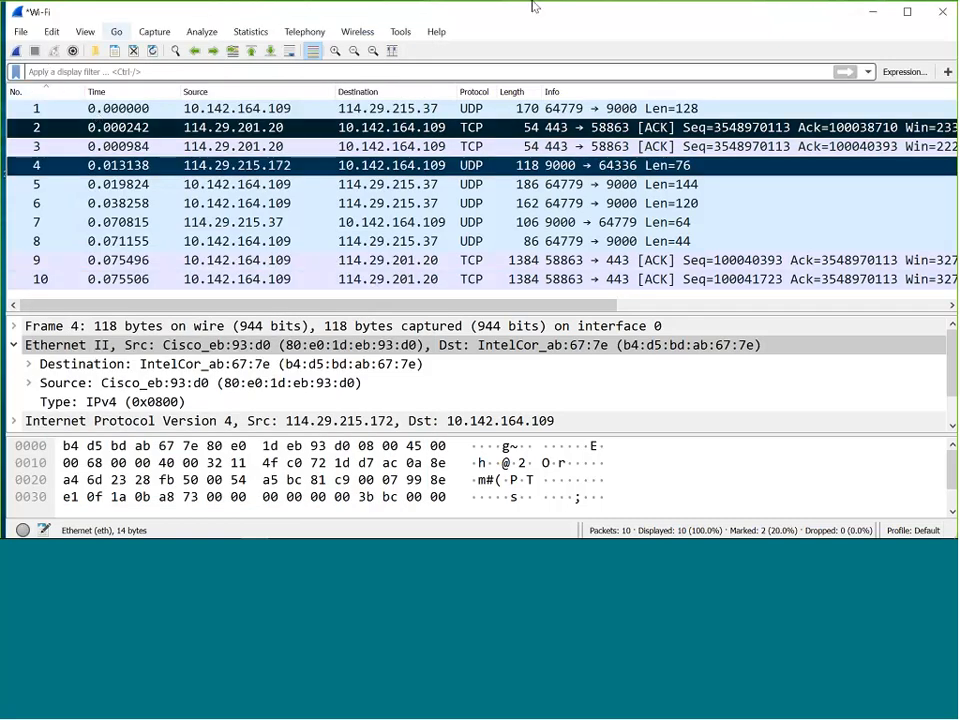
- Open the exported file f from the desktop to check its packets, close it and return to the Wi-Fi capture
left_click(872, 12)
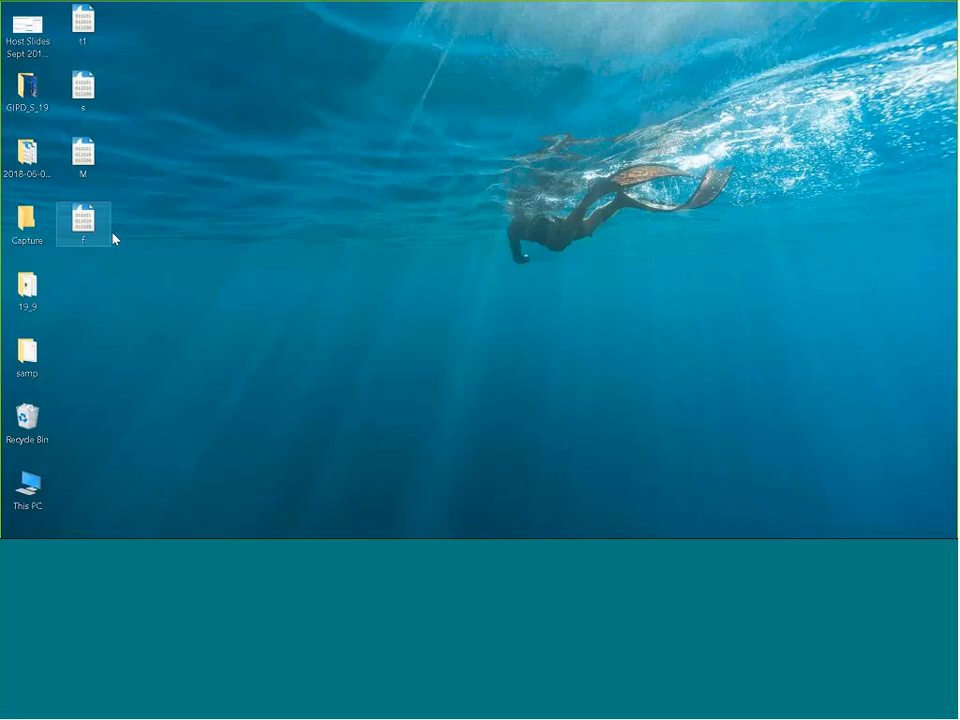
double_click(92, 236)
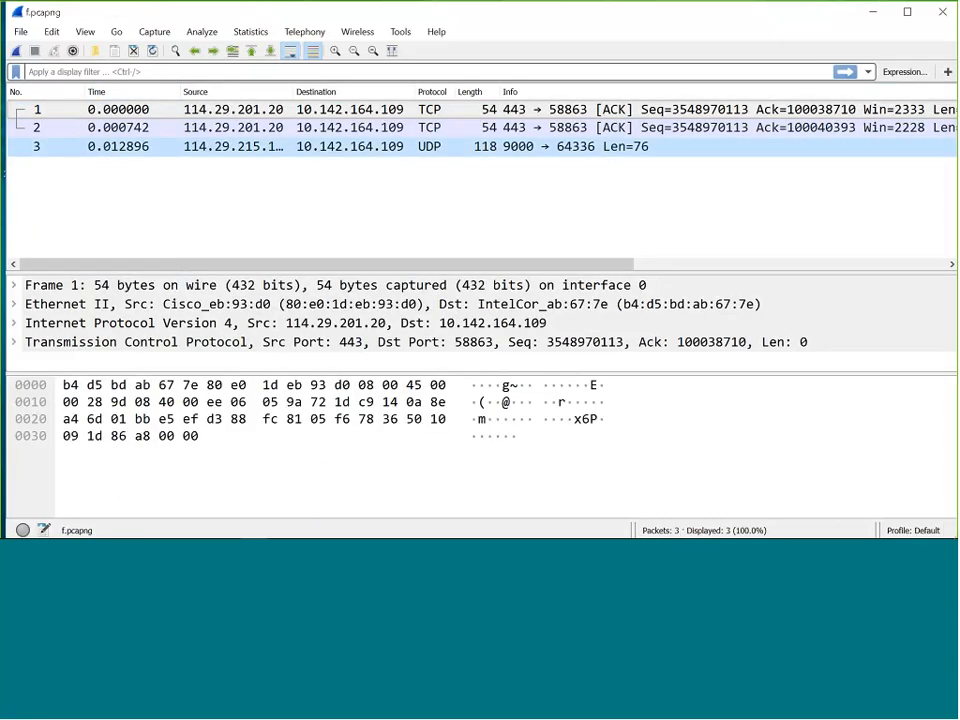
left_click(945, 15)
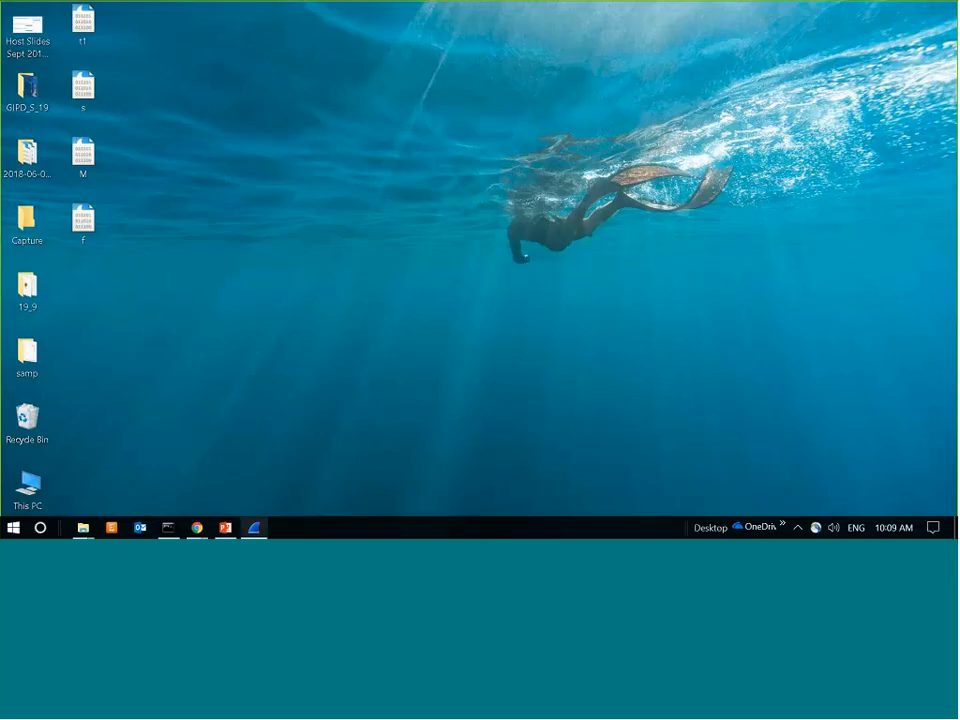
left_click(256, 528)
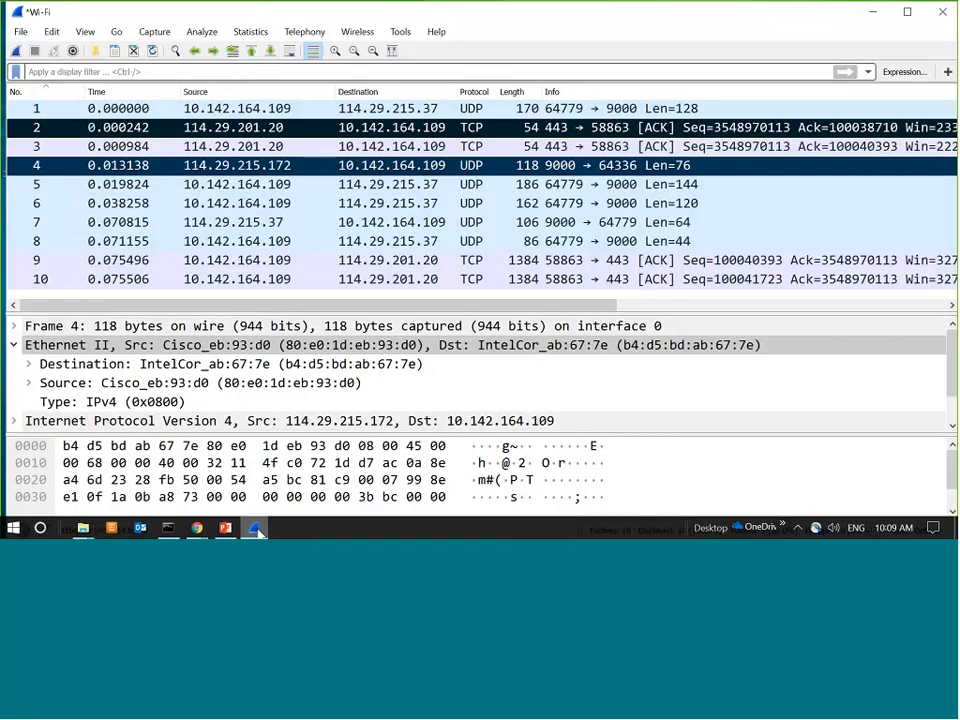
- Unmark packets 4 and 2 in the packet list of the Wi-Fi capture
right_click(68, 165)
left_click(92, 175)
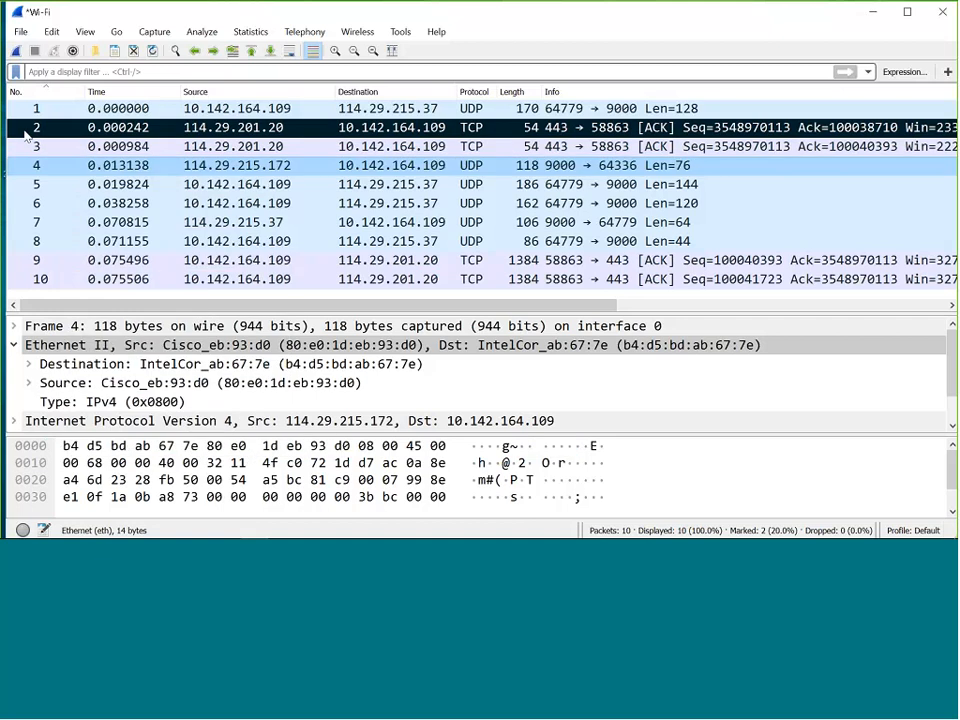
left_click(28, 130)
key("ctrl+m")
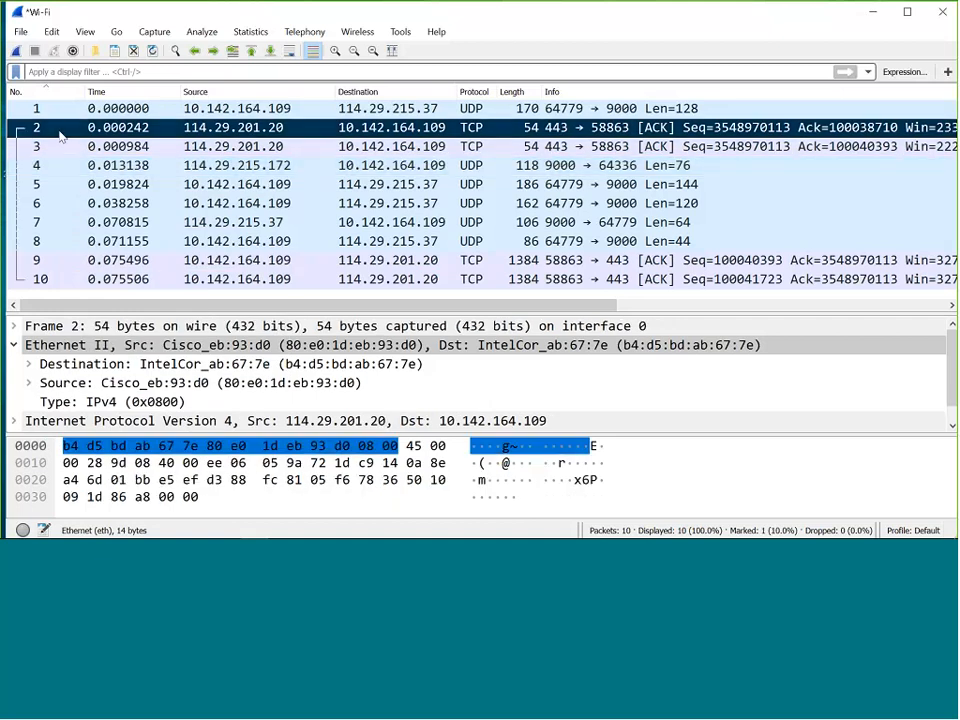
left_click(21, 32)
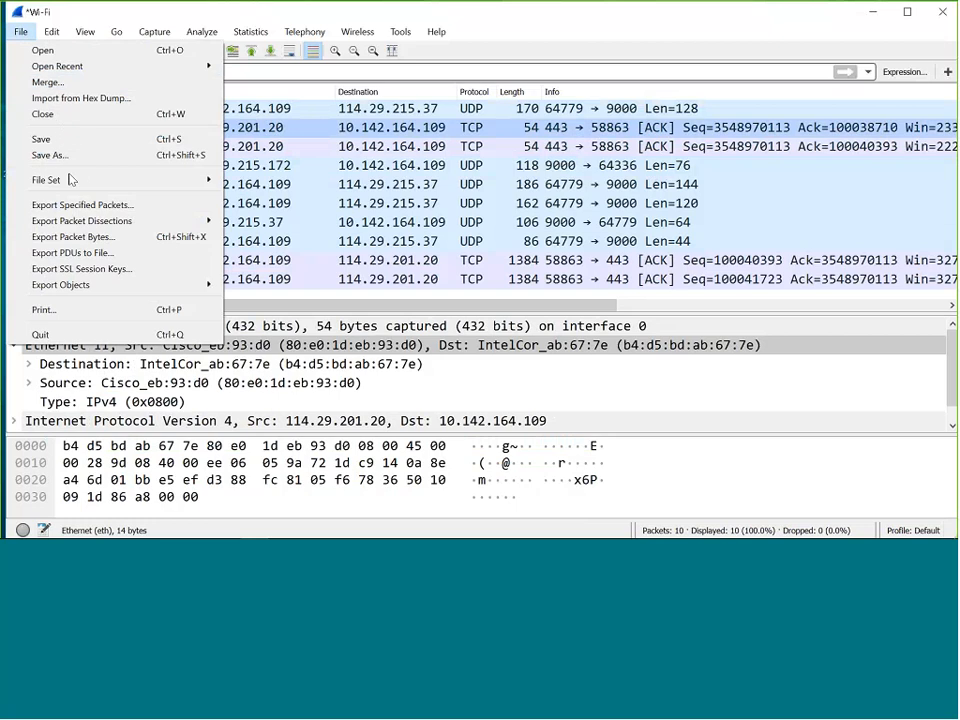
left_click(76, 206)
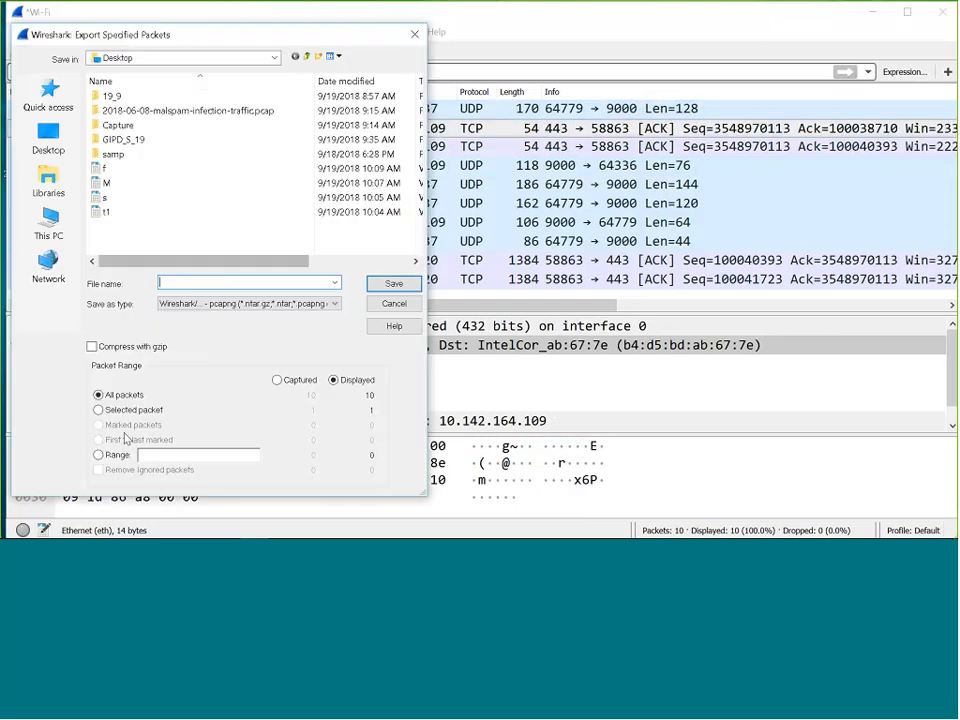
left_click(104, 456)
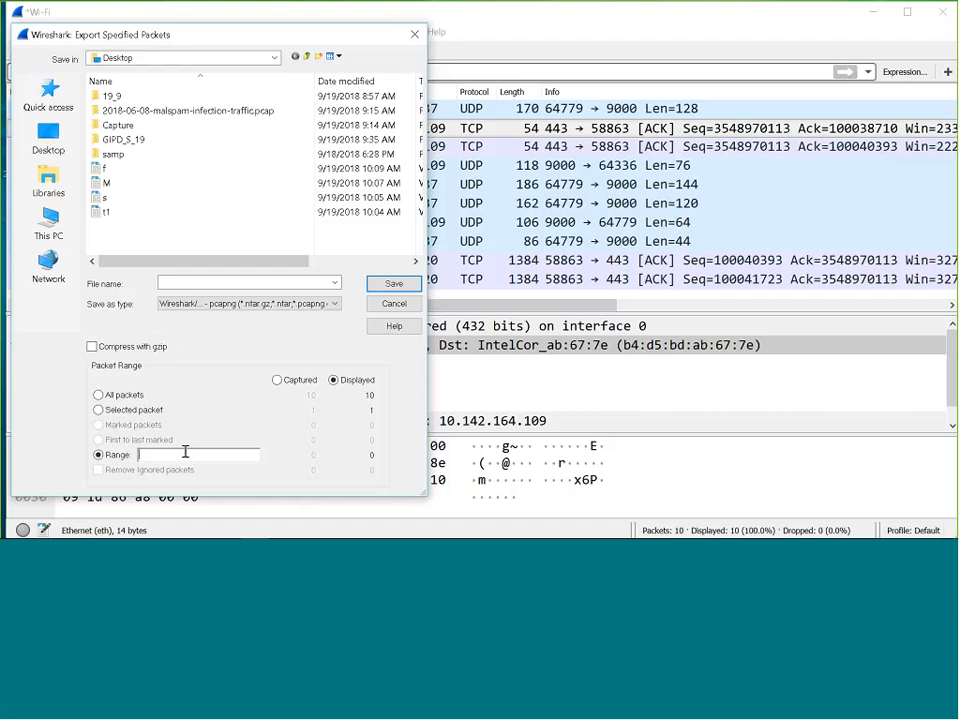
type("1-10")
key("Escape")
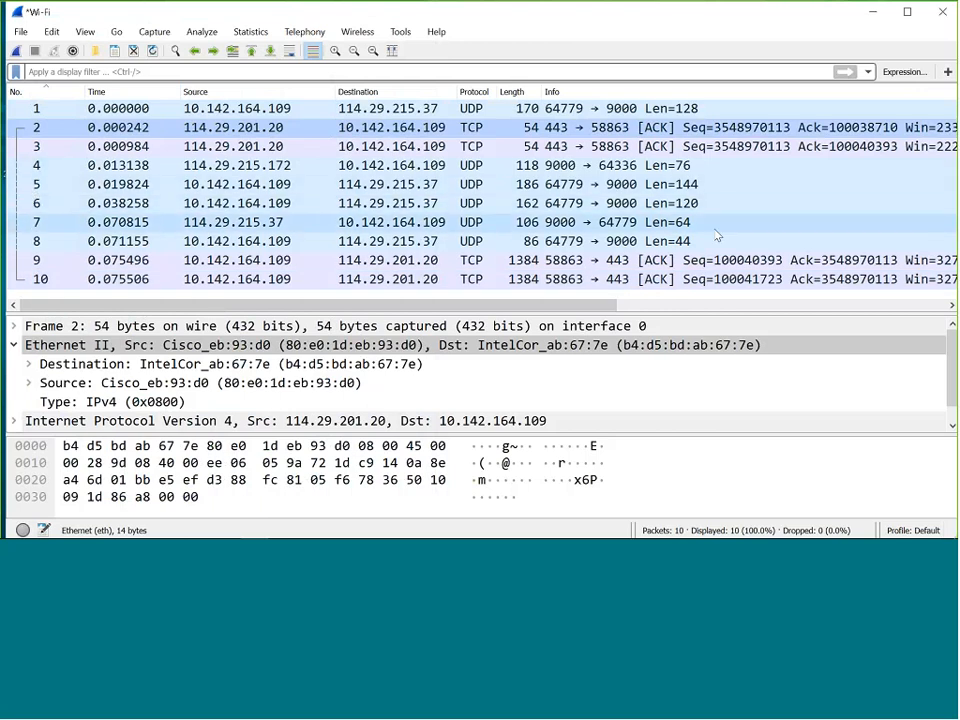
- Select packets 4 and 8 in the packet list to inspect the two ends of the intended export range
left_click(40, 166)
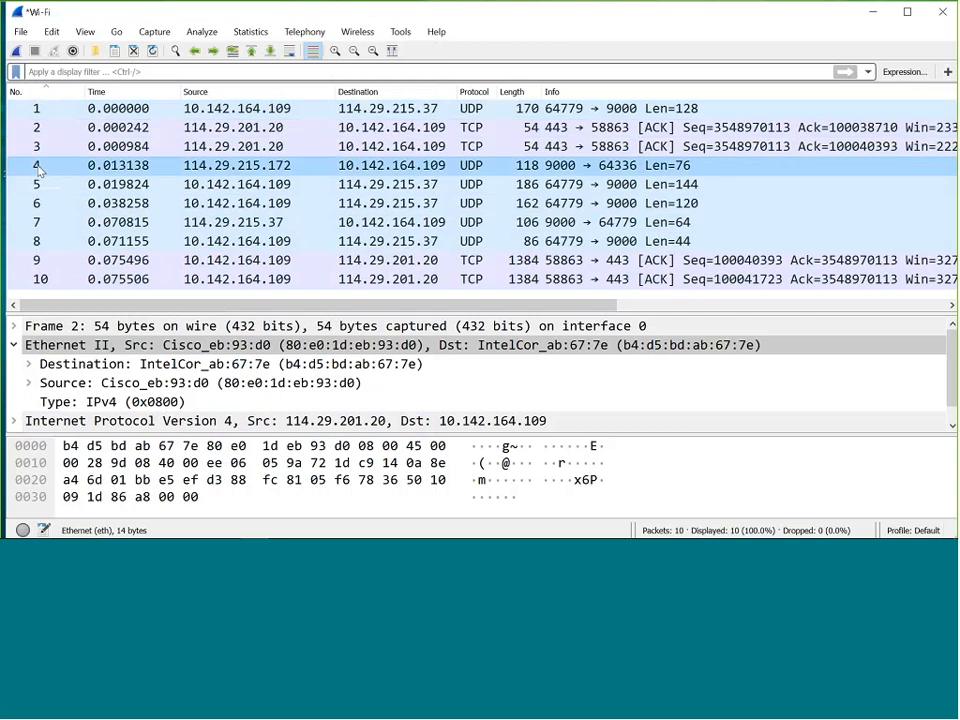
left_click(46, 242)
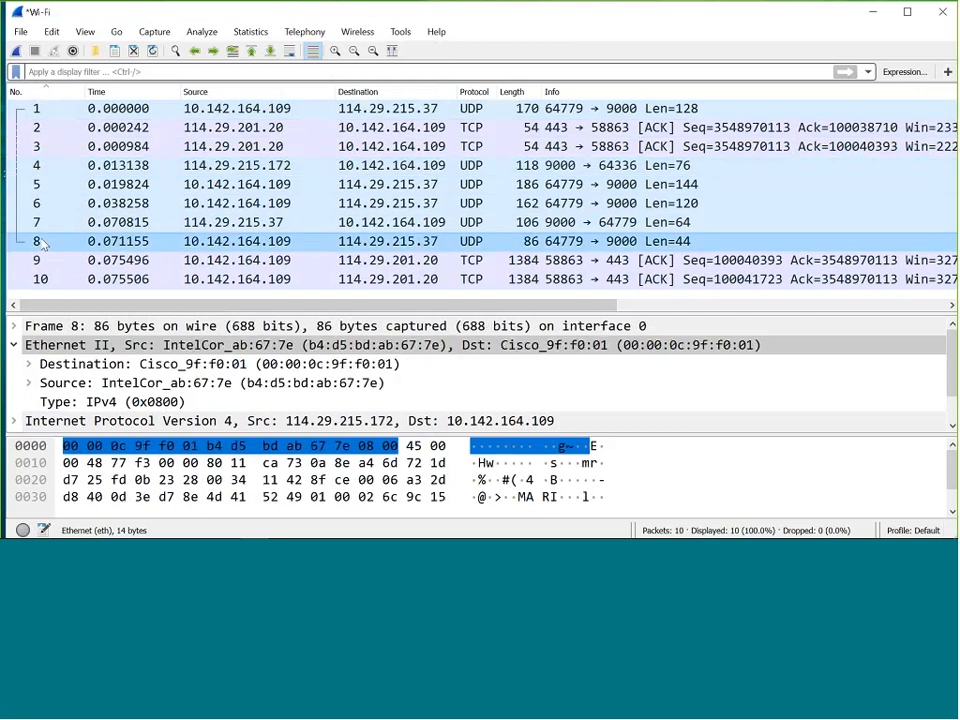
left_click(61, 168)
right_click(61, 171)
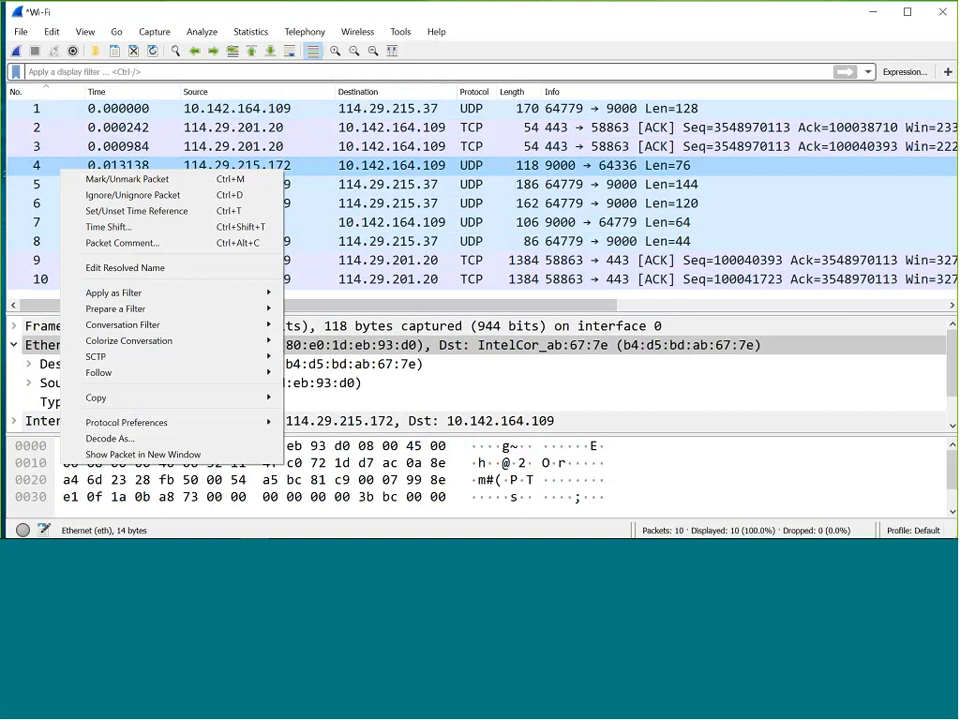
left_click(33, 242)
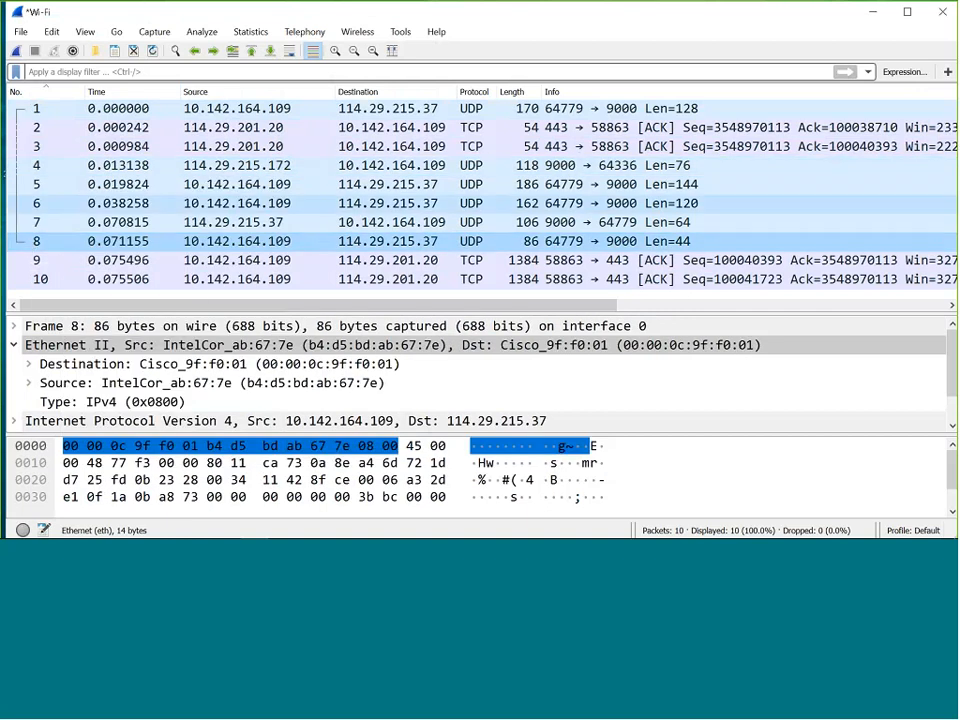
- Export the displayed packets in the range 4-8 to the Desktop as a capture file named R
left_click(20, 31)
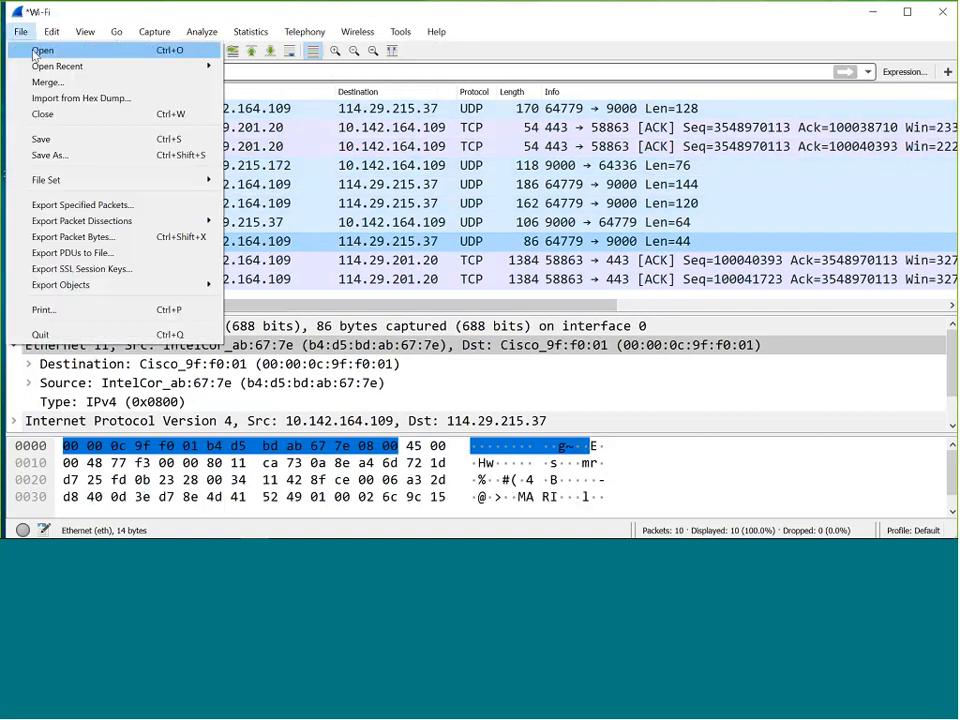
left_click(70, 205)
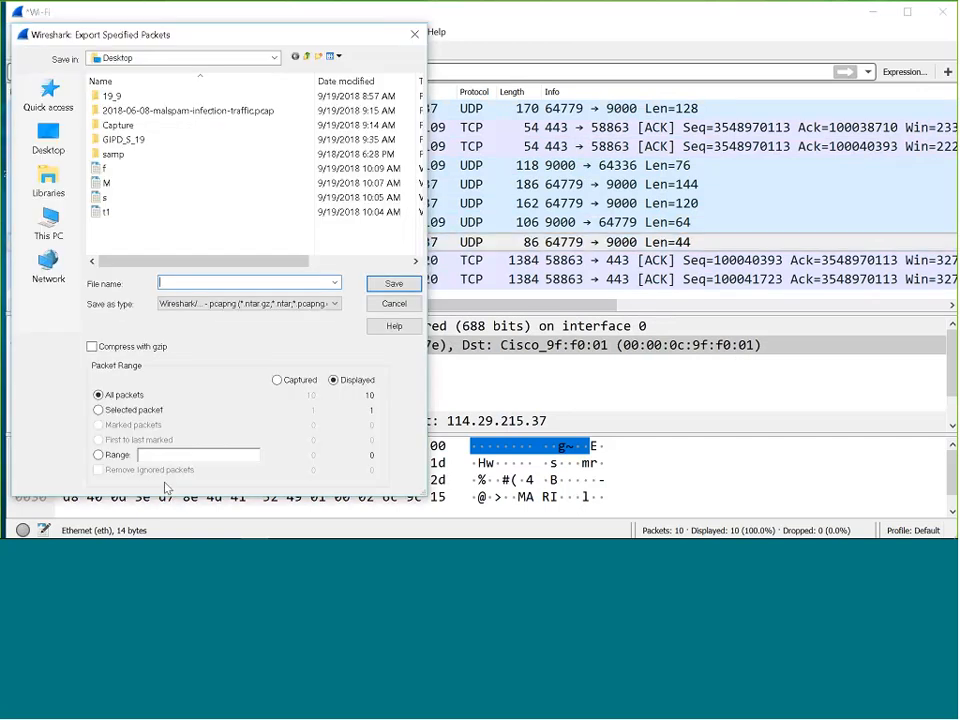
left_click(144, 456)
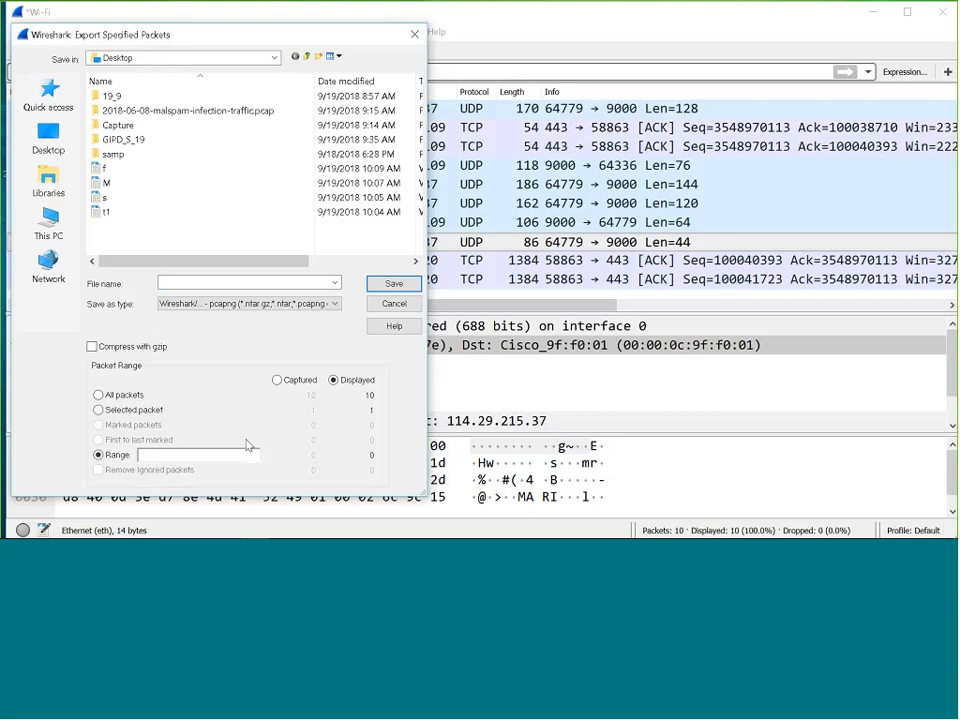
type("4-8")
left_click_drag(199, 29, 232, 6)
left_click(216, 257)
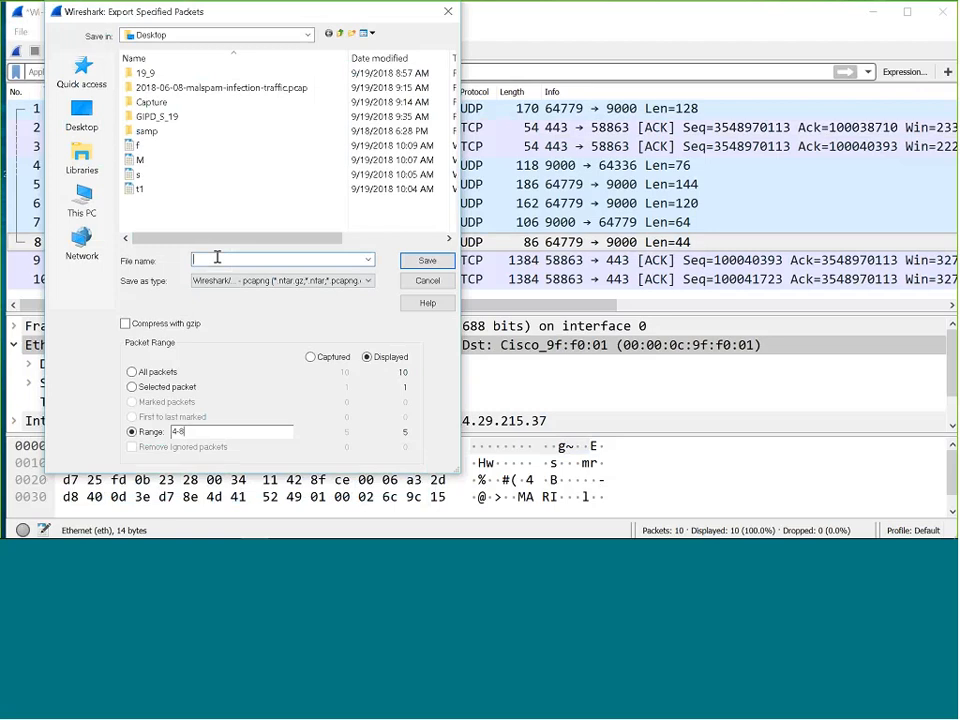
type("R")
left_click(425, 264)
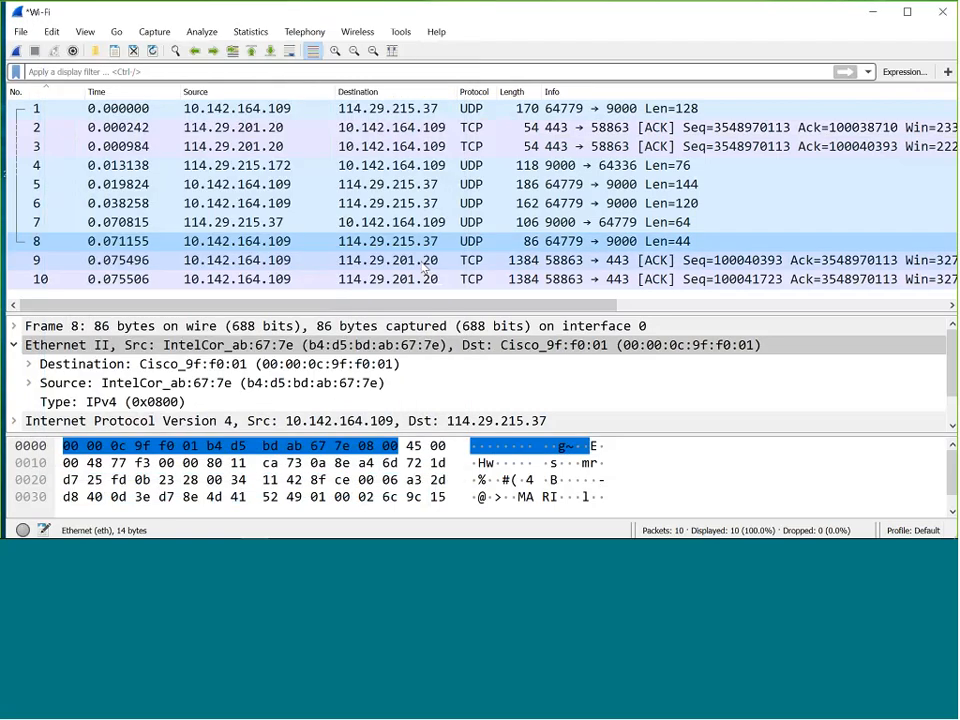
- Open the exported file R from the desktop, view its options for exporting specified packets, and close them without exporting
left_click(857, 15)
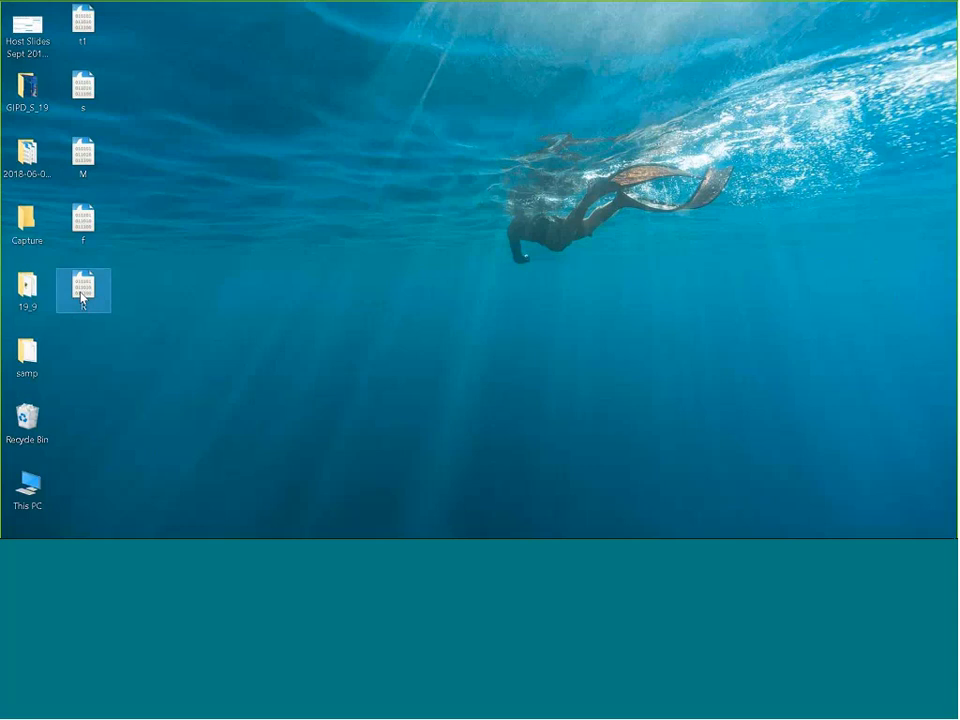
double_click(82, 290)
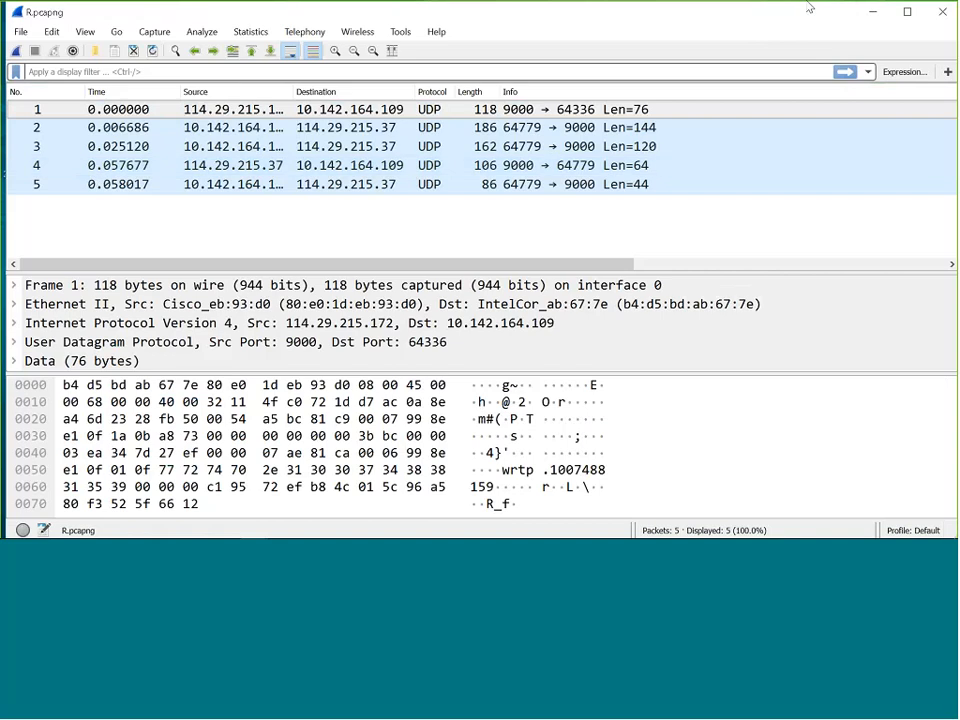
left_click(20, 31)
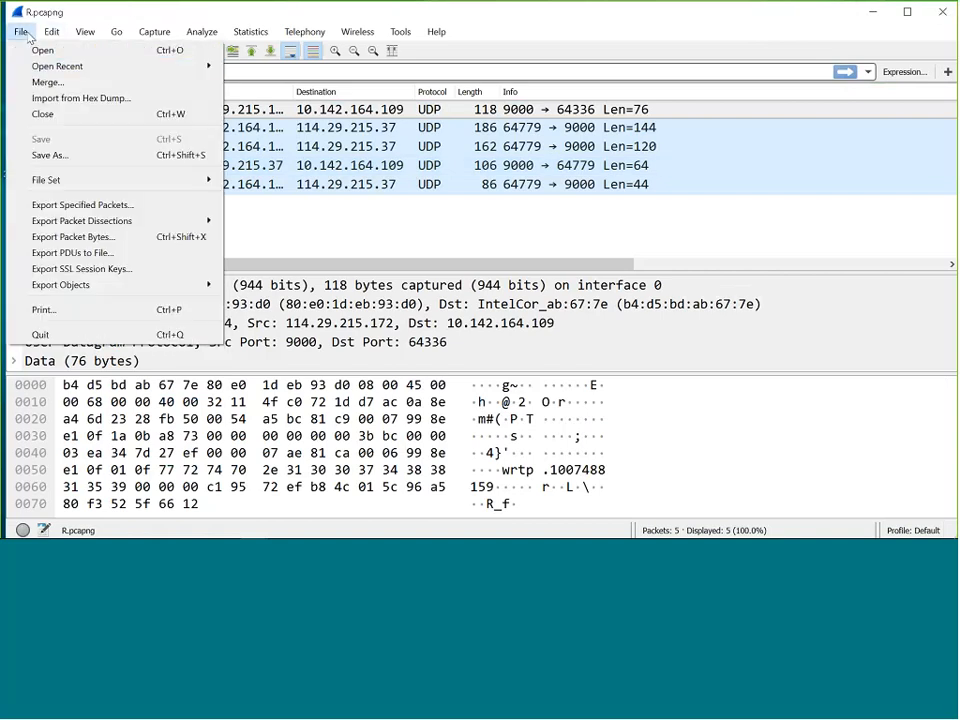
left_click(66, 207)
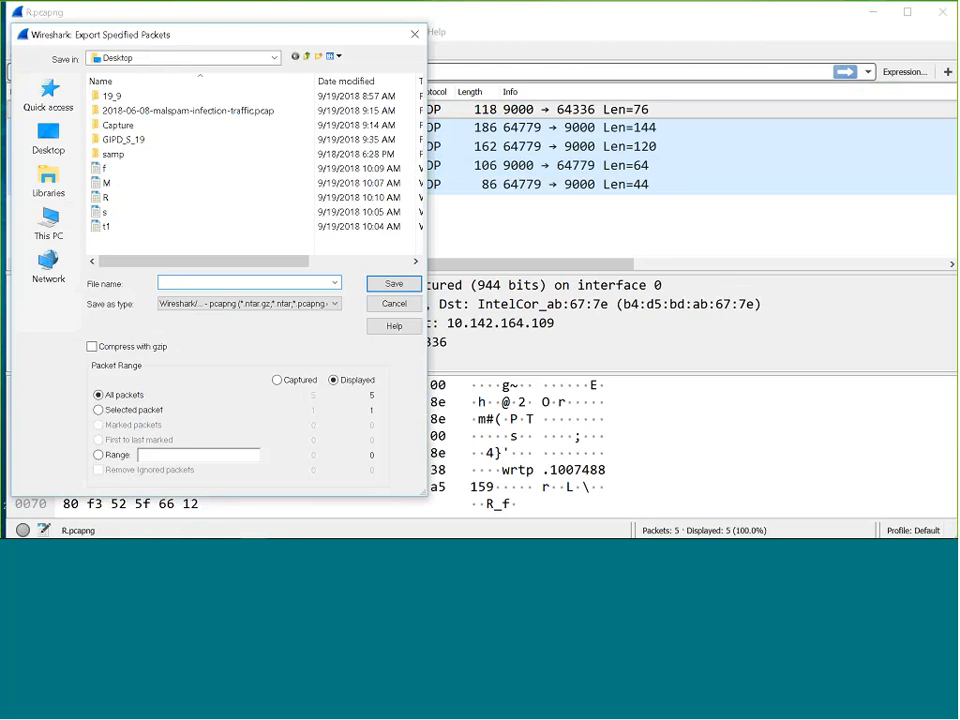
left_click(414, 33)
- Set packet 3 of the R capture to be ignored
left_click(185, 145)
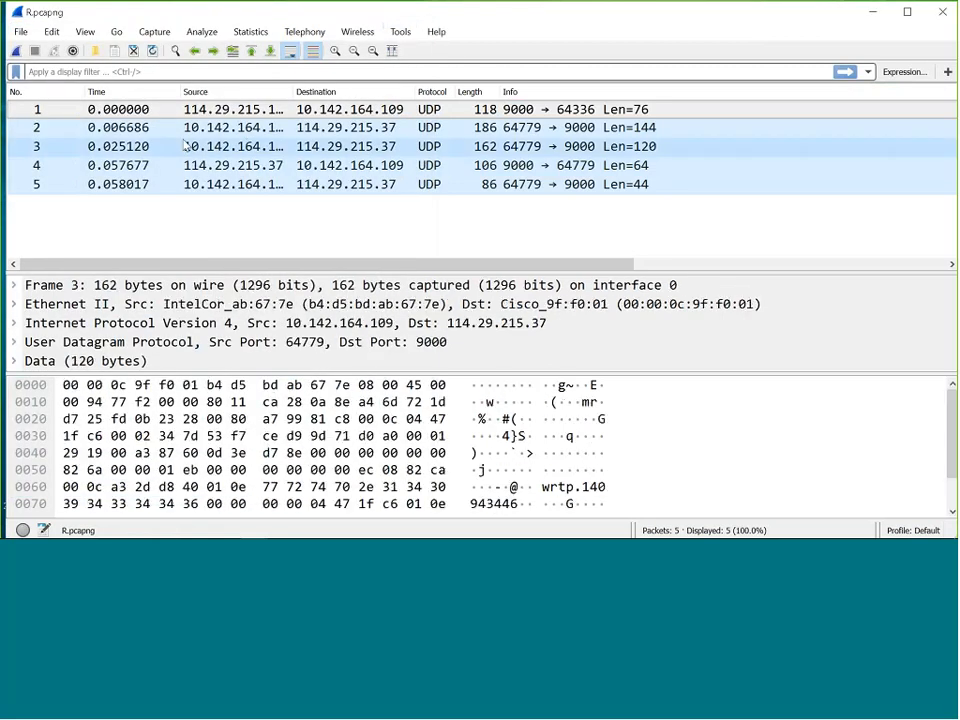
right_click(185, 145)
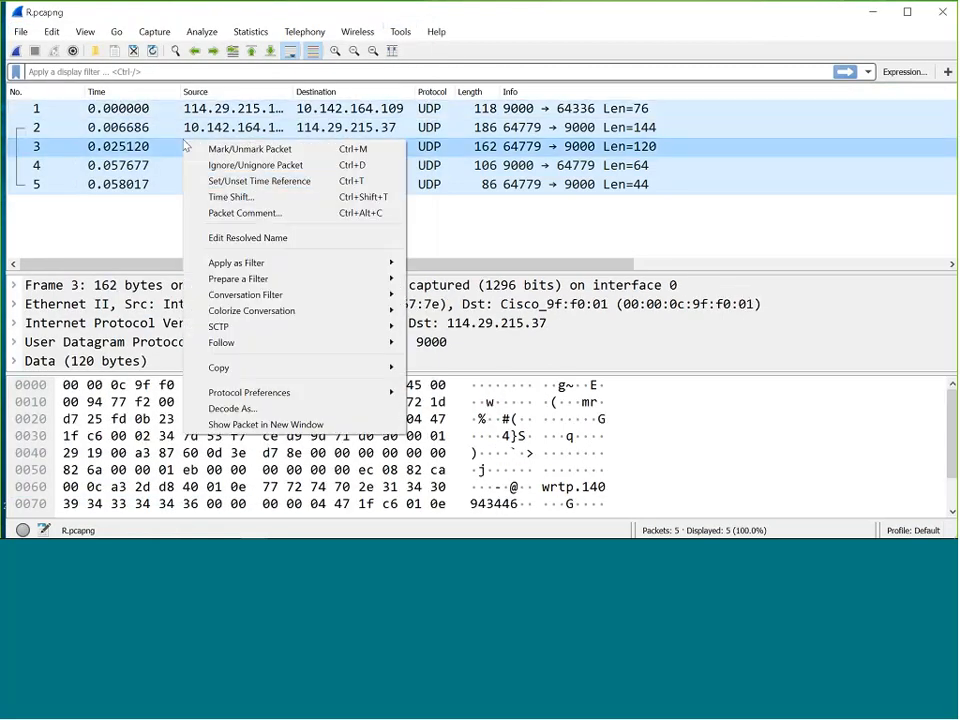
left_click(244, 166)
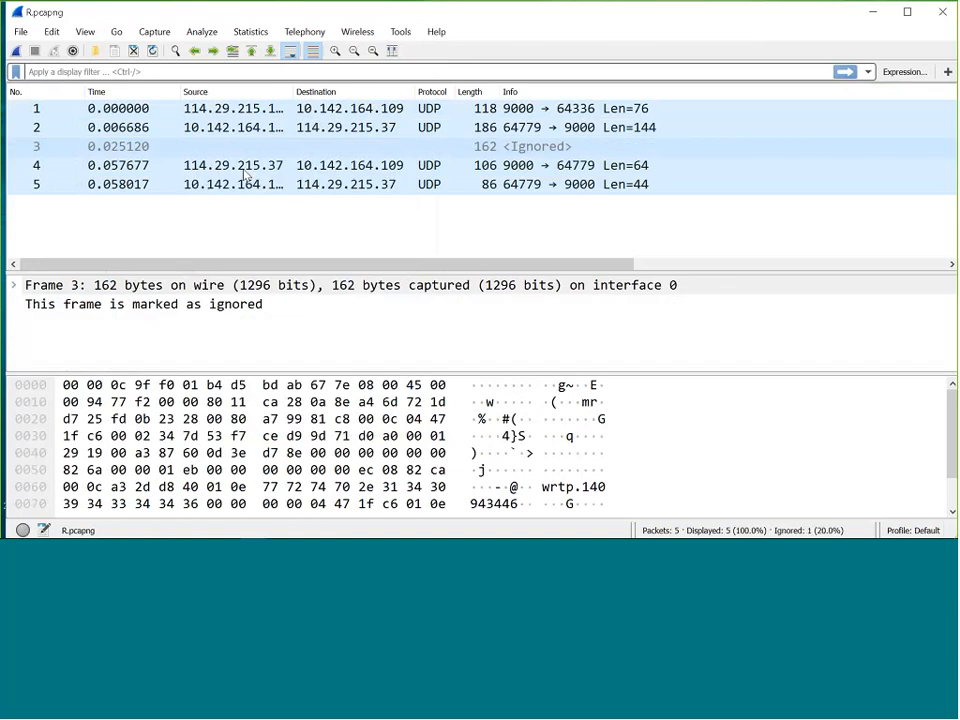
- Check the Remove Ignored packets option with the All packets, Selected packet and Range choices, and close the export without saving
left_click(20, 33)
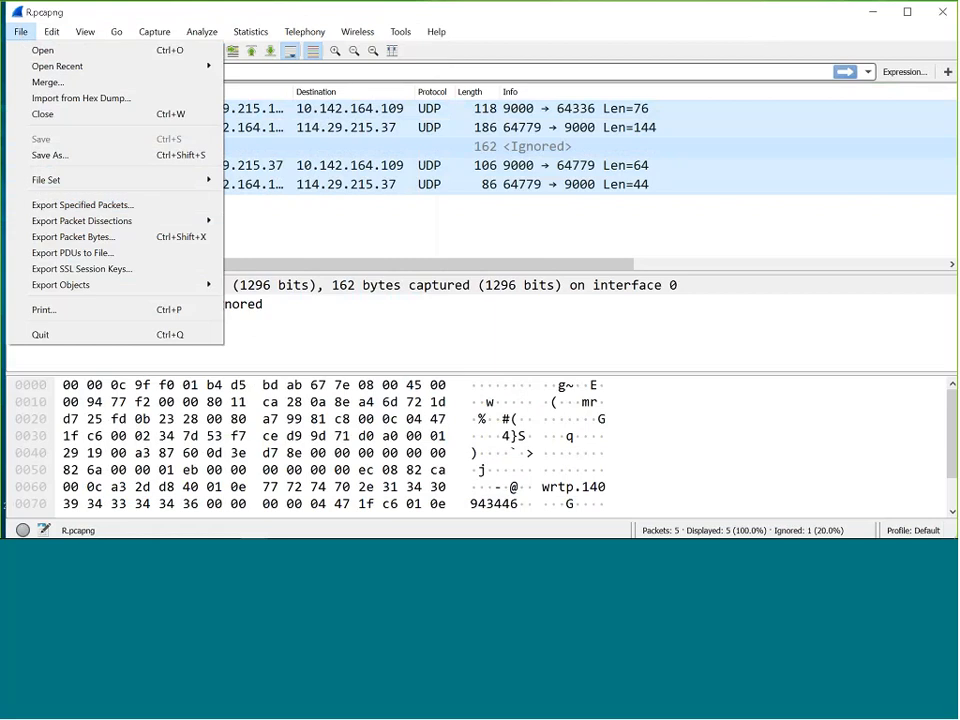
left_click(82, 205)
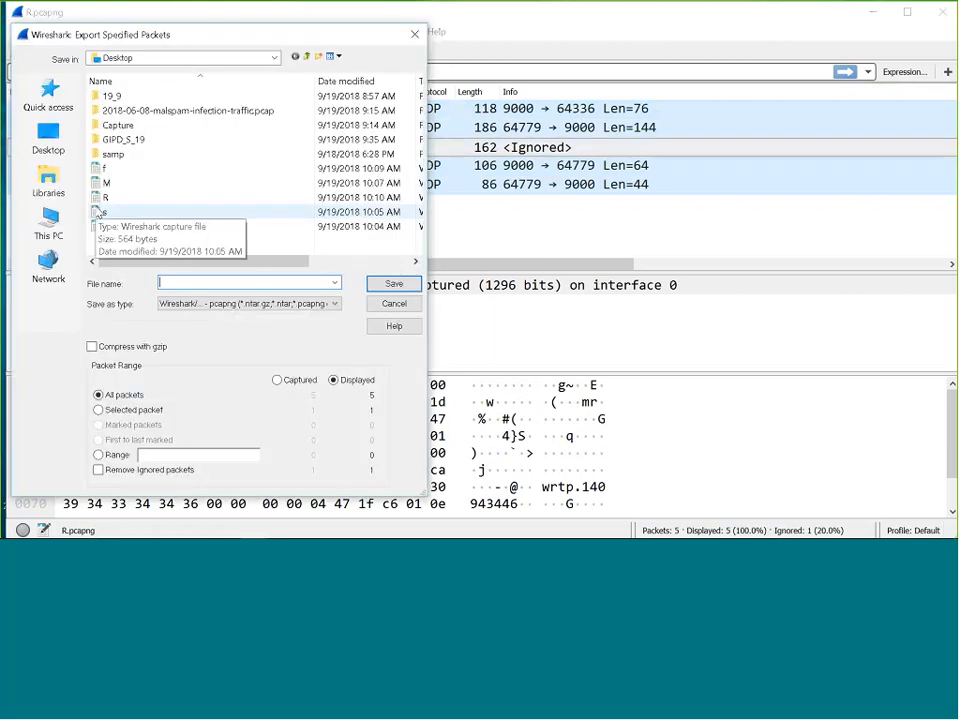
left_click(99, 470)
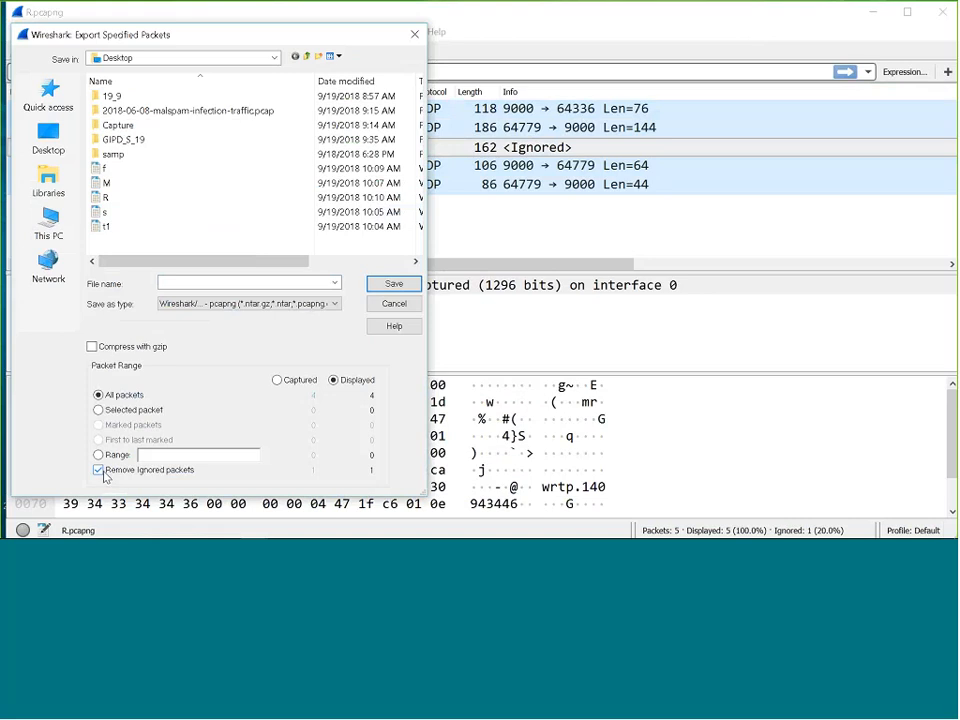
left_click(99, 410)
left_click(99, 455)
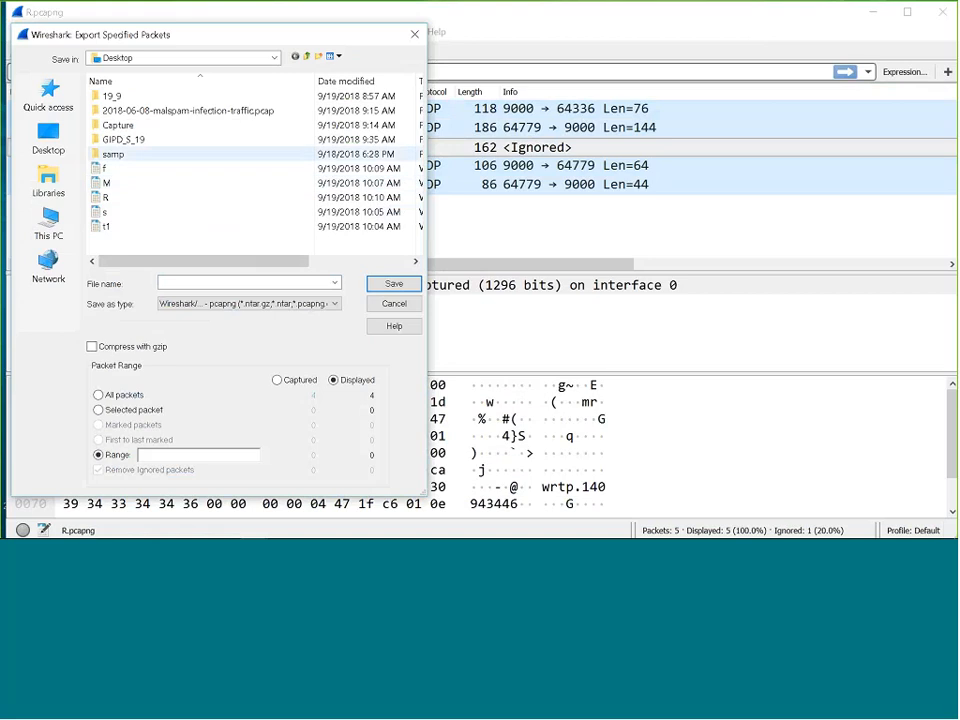
left_click(411, 40)
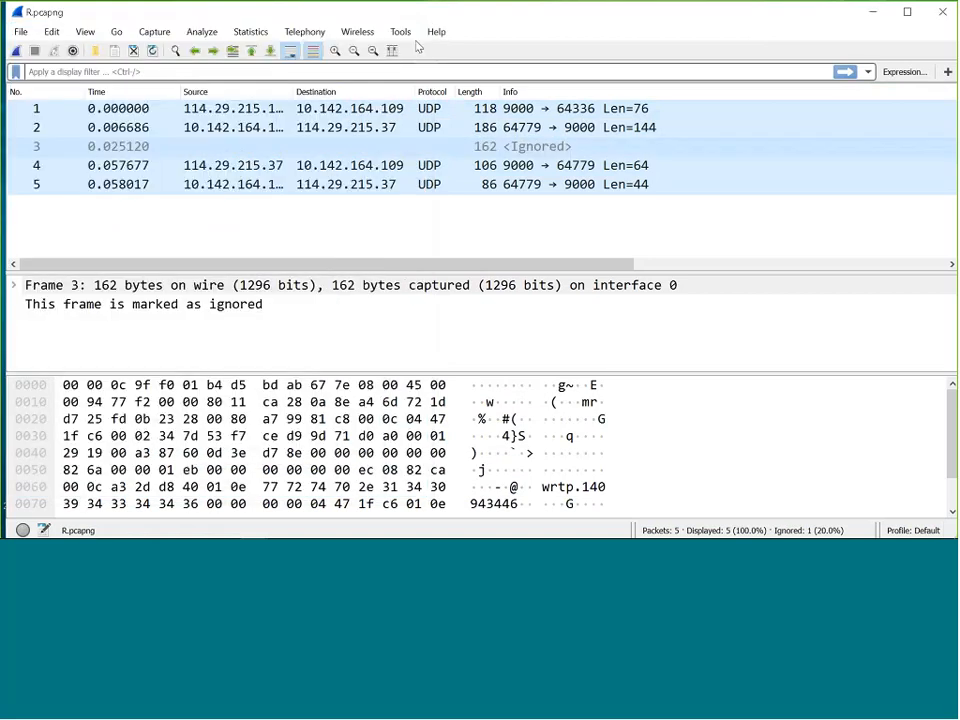
- Close the R capture window and return to the Wi-Fi capture
left_click(165, 32)
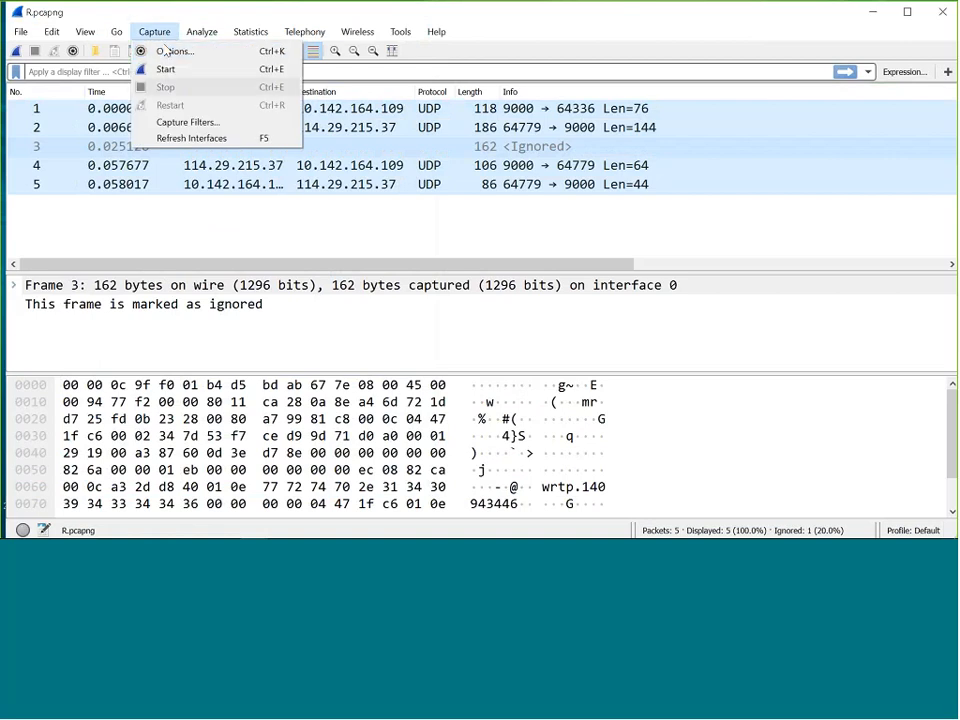
left_click(710, 10)
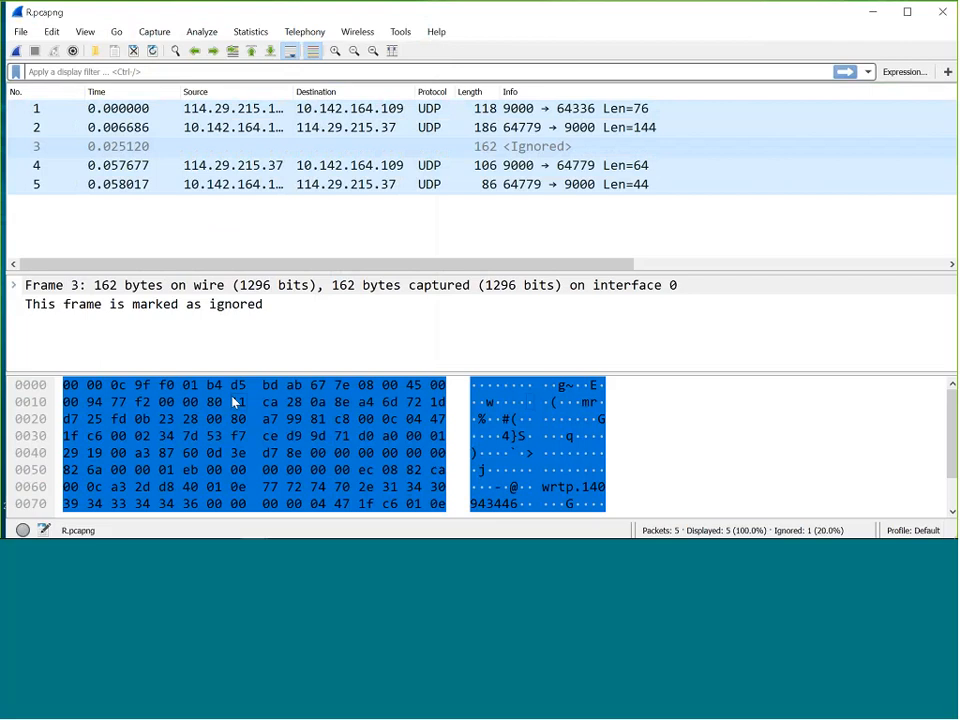
left_click(255, 529)
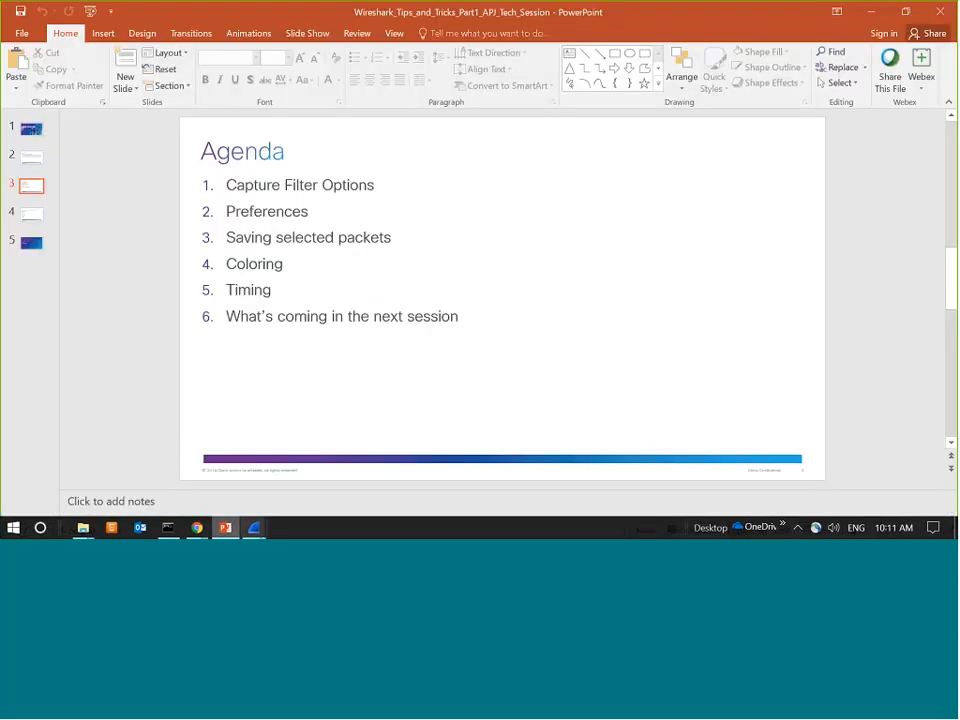
left_click(403, 417)
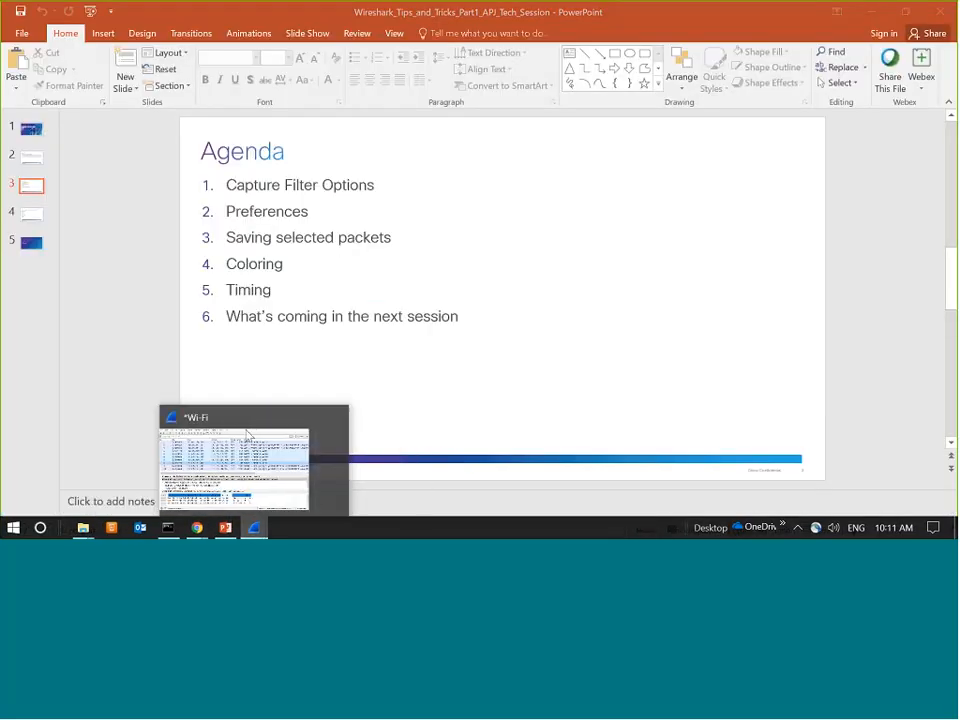
left_click(196, 425)
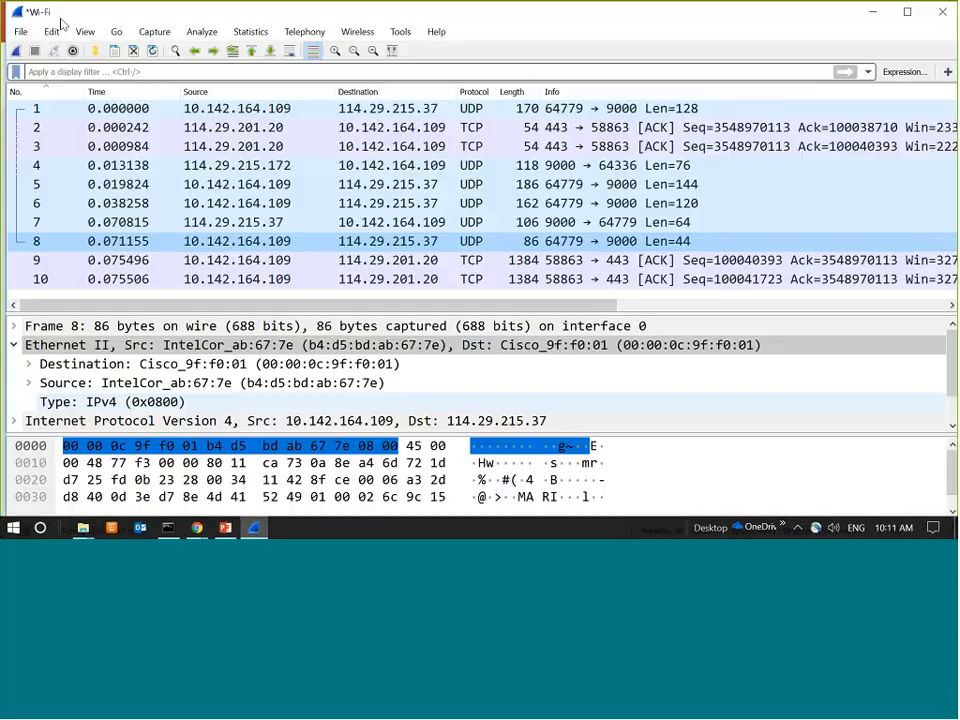
- Set the capture output to create a new file automatically after 10 kilobytes
left_click(153, 32)
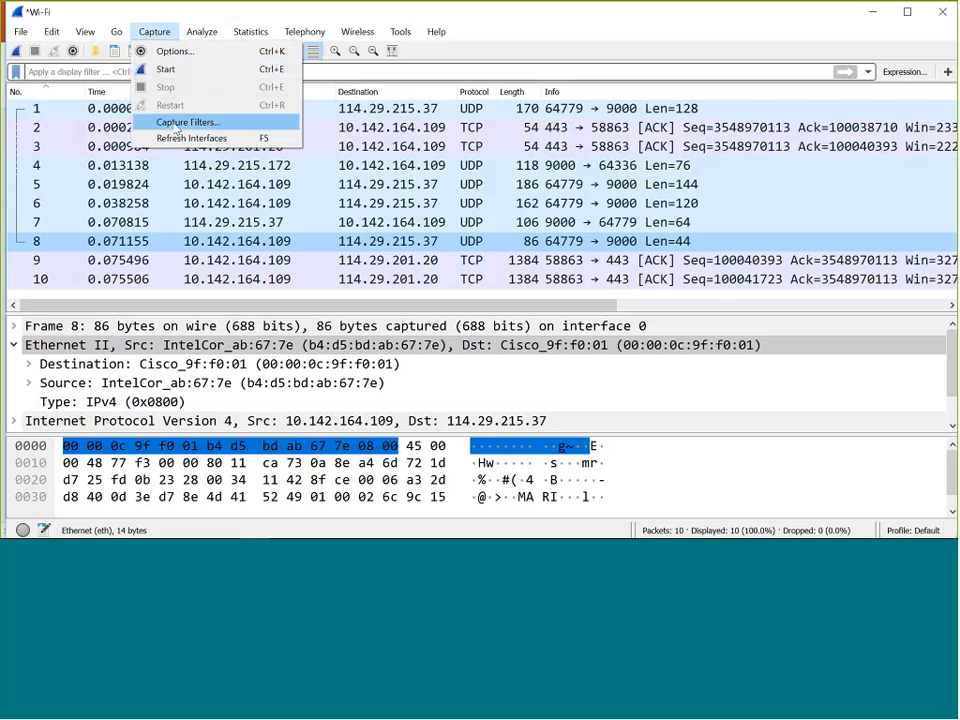
left_click(185, 57)
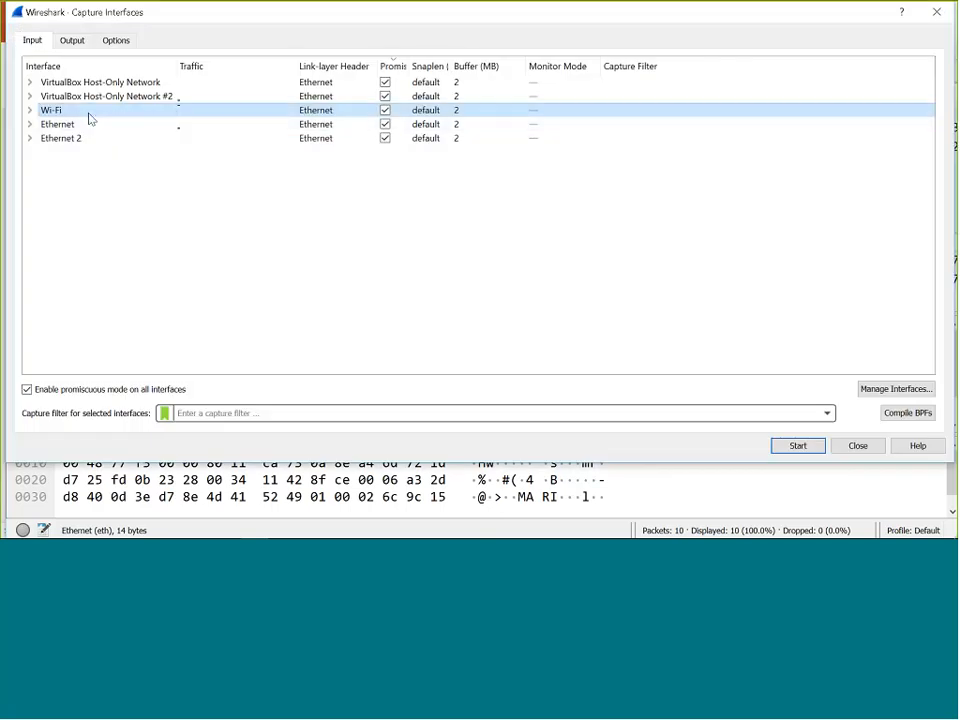
left_click(77, 42)
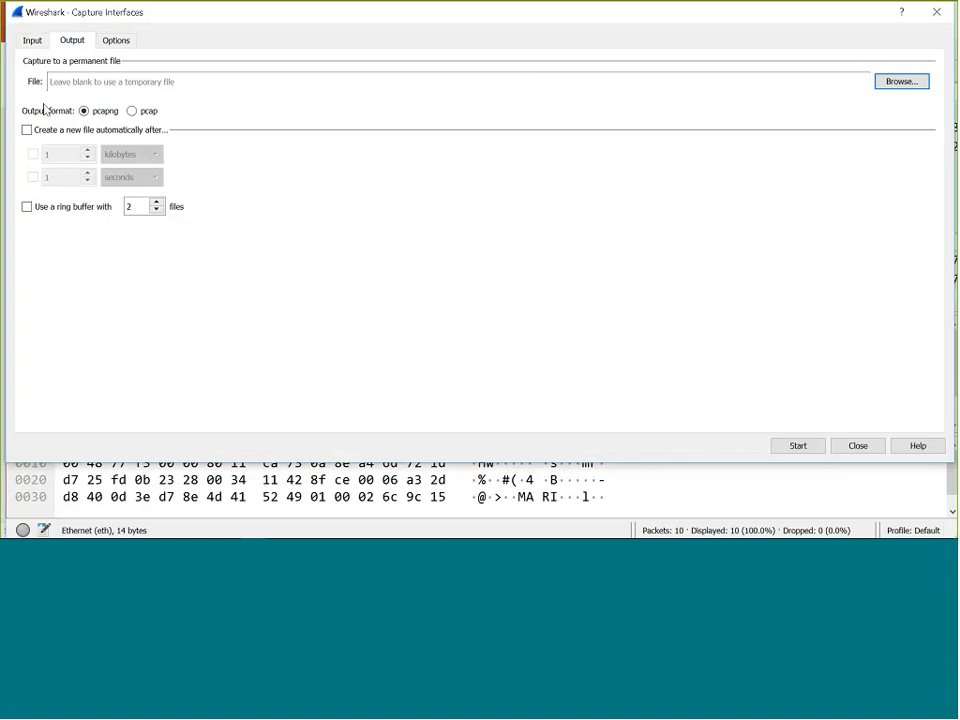
mouse_move(123, 138)
left_click(27, 130)
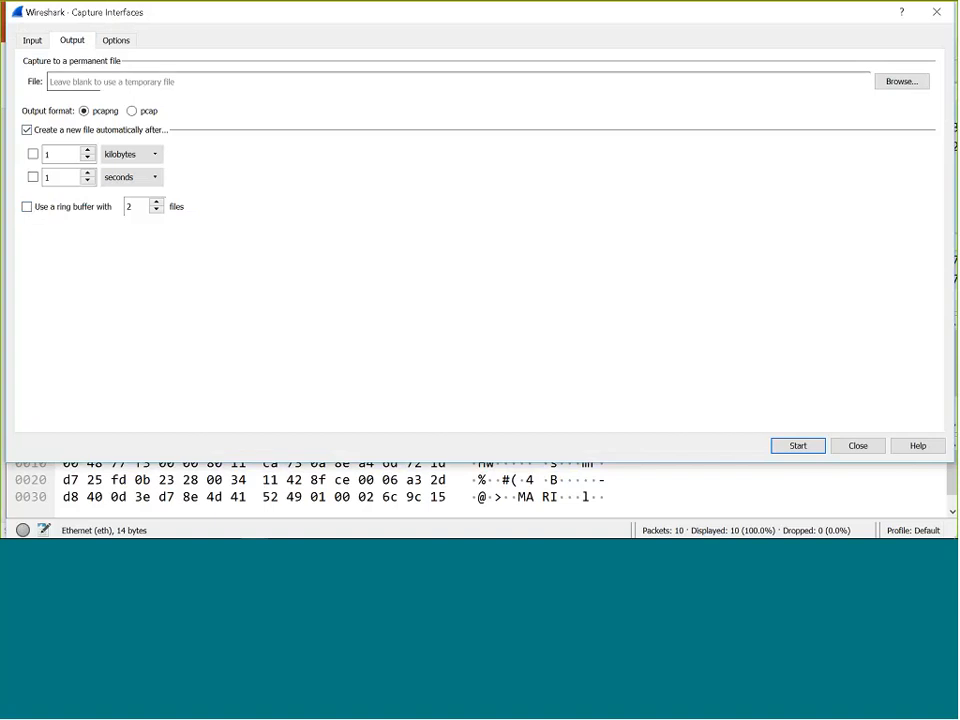
left_click(52, 159)
type("0")
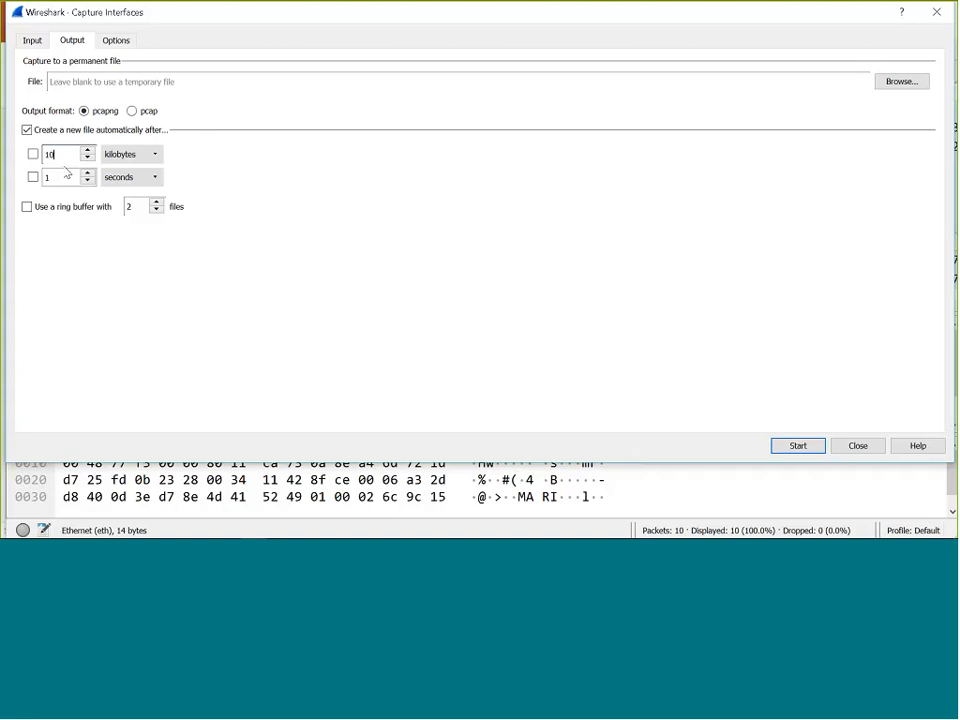
left_click(33, 155)
- Browse for the permanent capture file's location and create and open a new folder kb inside Desktop's Capture folder
left_click(879, 85)
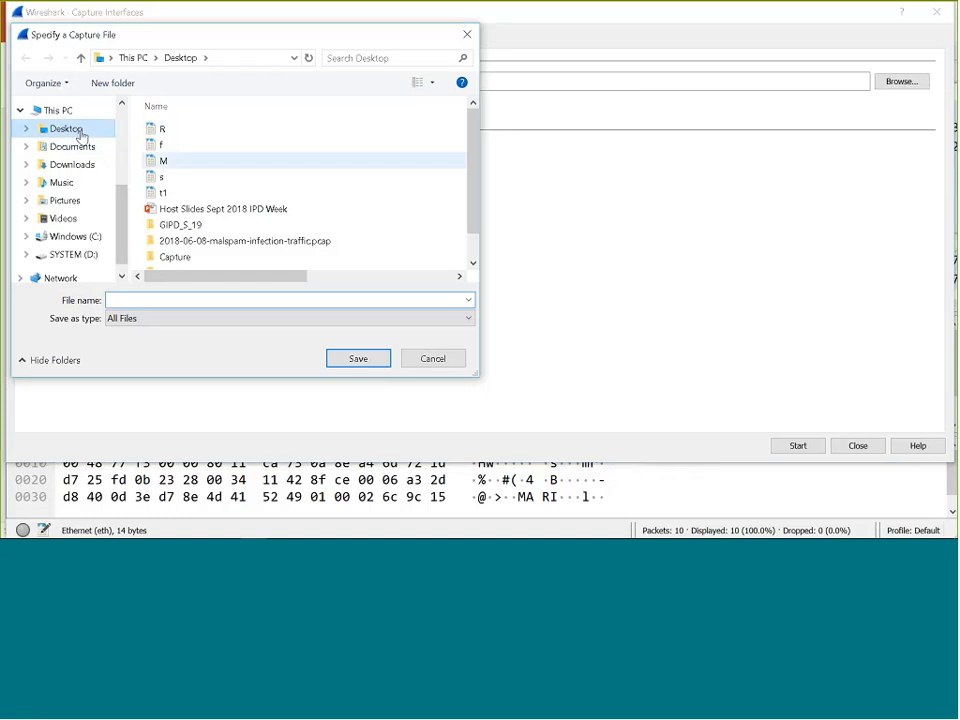
double_click(196, 258)
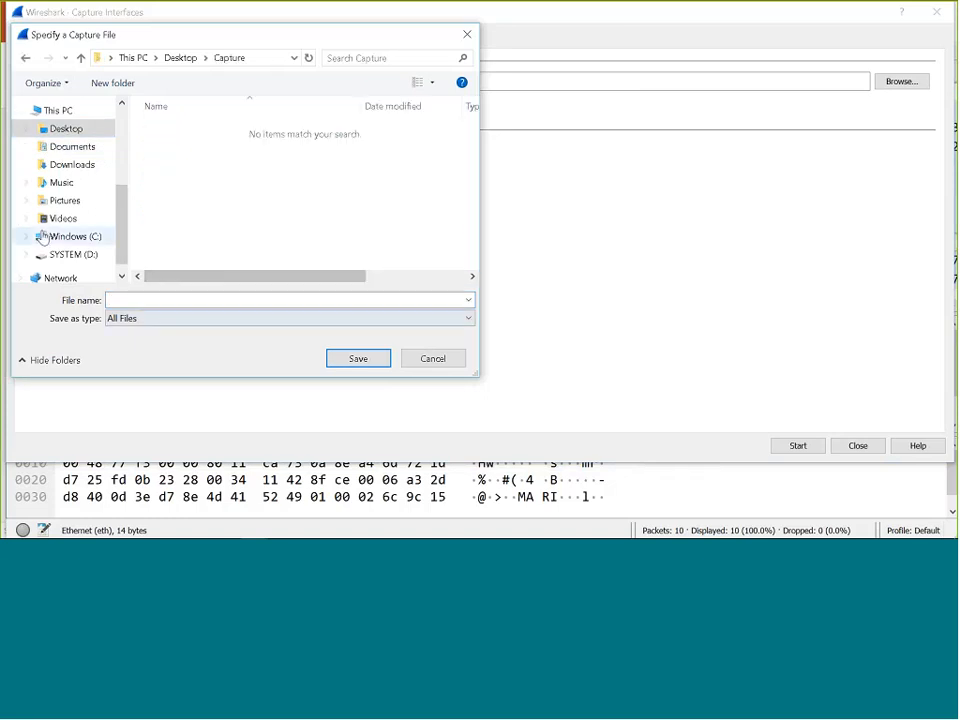
left_click(112, 82)
type("k")
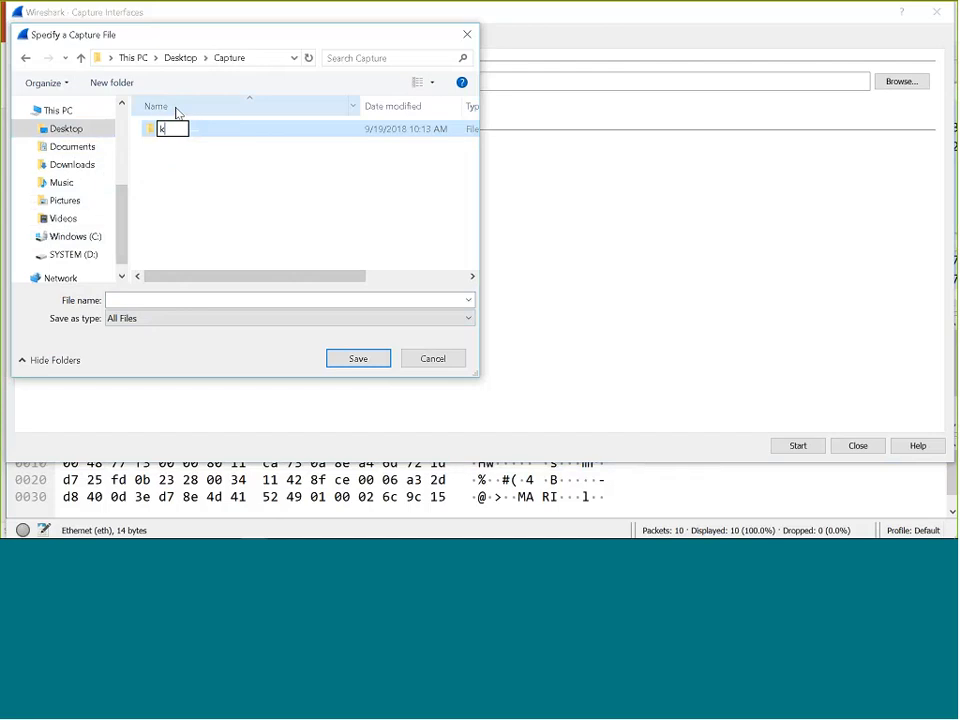
type("b")
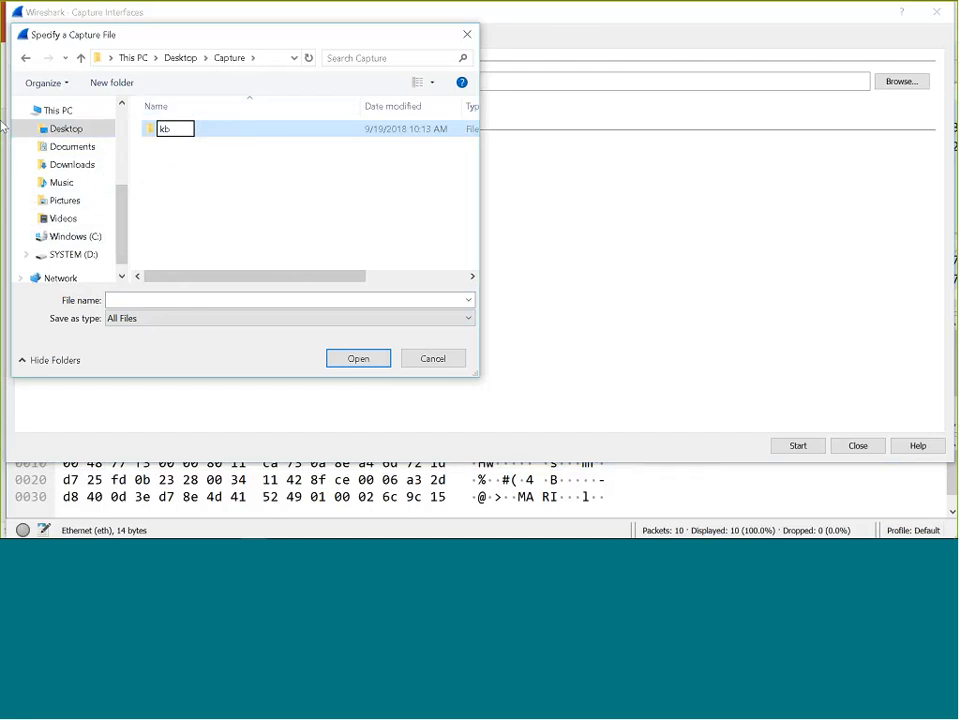
double_click(147, 133)
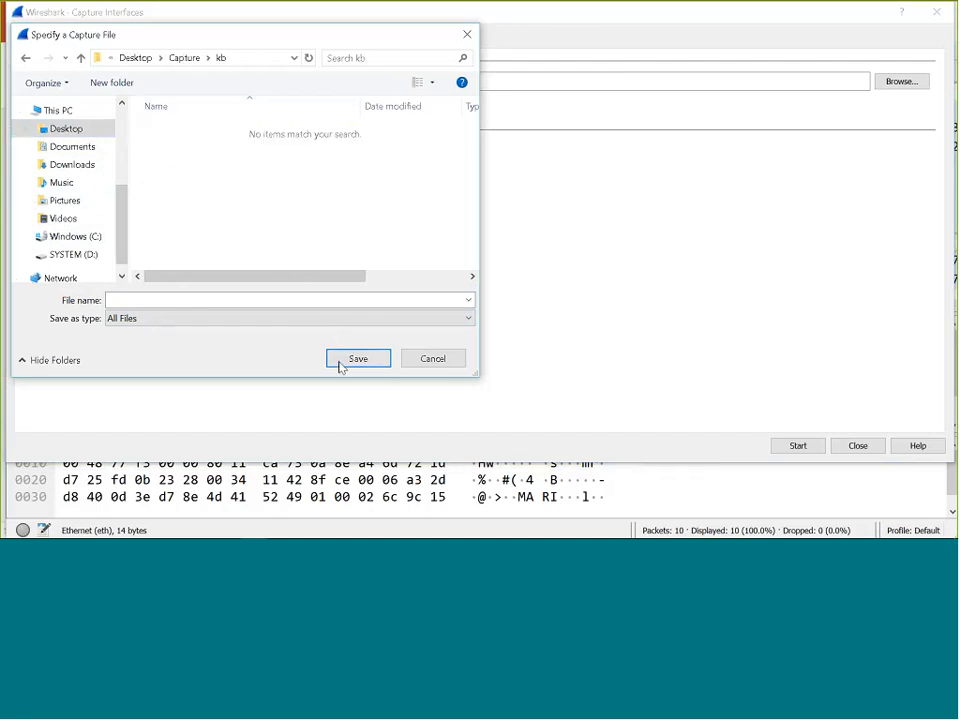
- Name the permanent capture file kb and save that choice in the kb folder
left_click(153, 301)
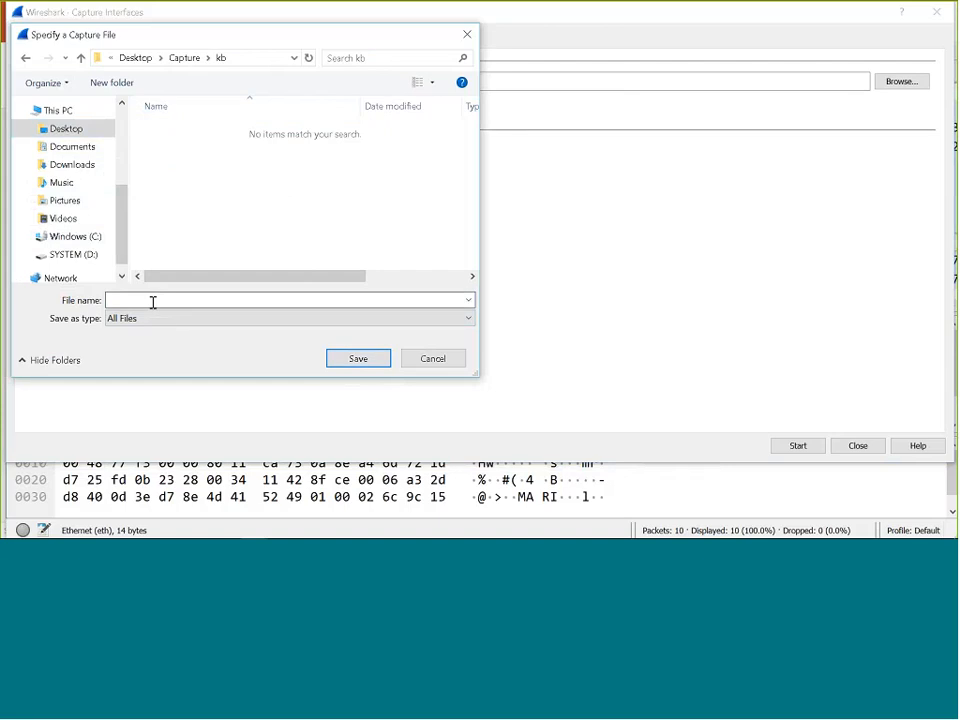
type("t")
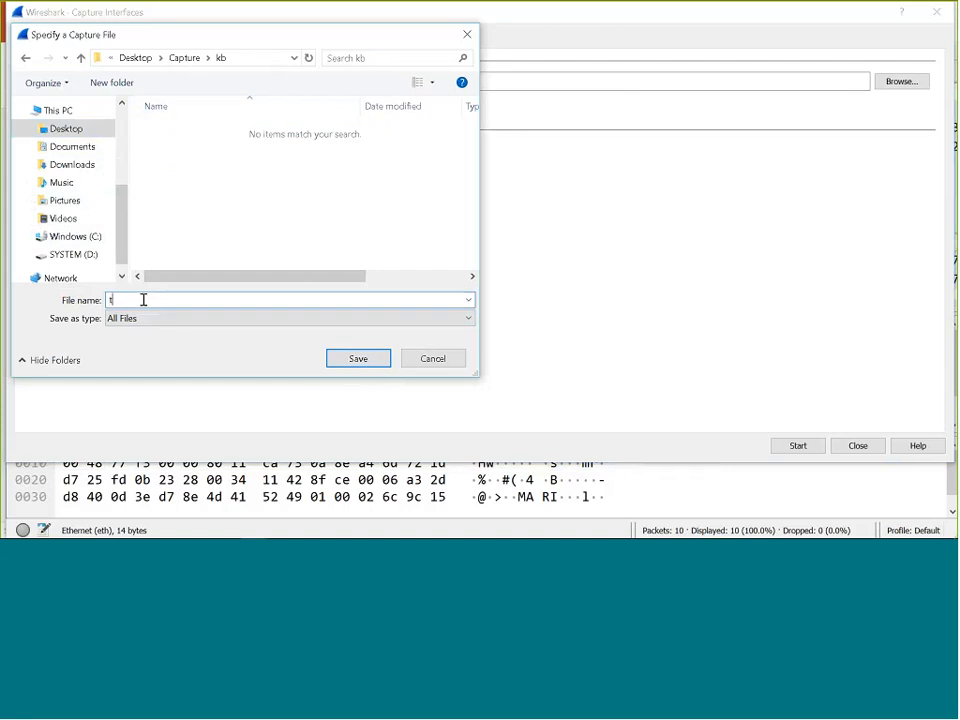
key("BackSpace")
type("kb")
left_click(372, 360)
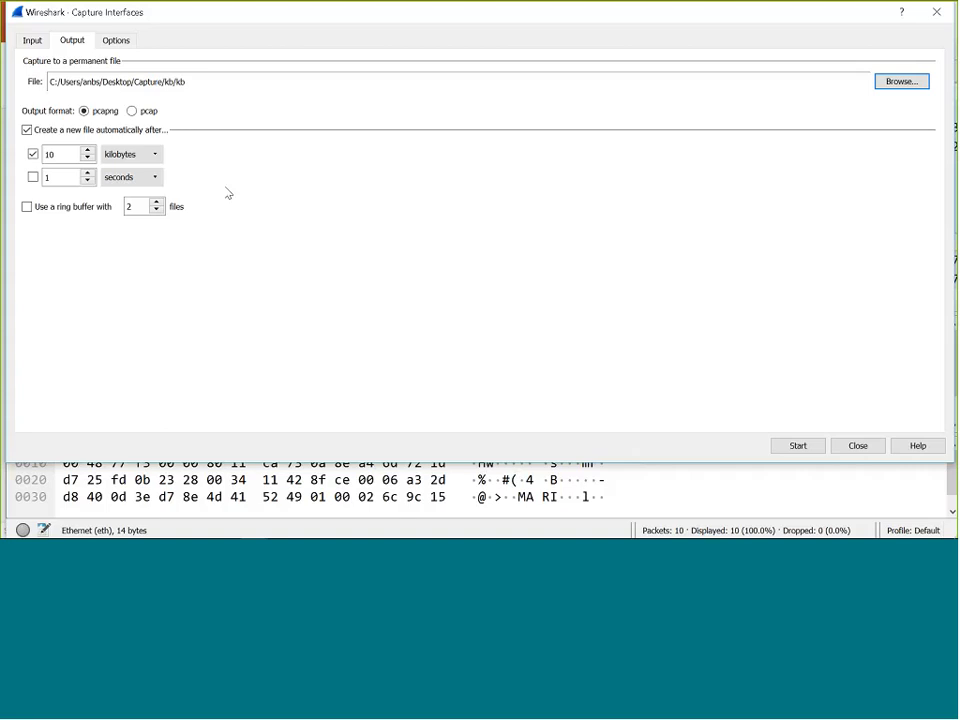
- Check the available file size units, keep kilobytes, and start the Wi-Fi capture
left_click(150, 155)
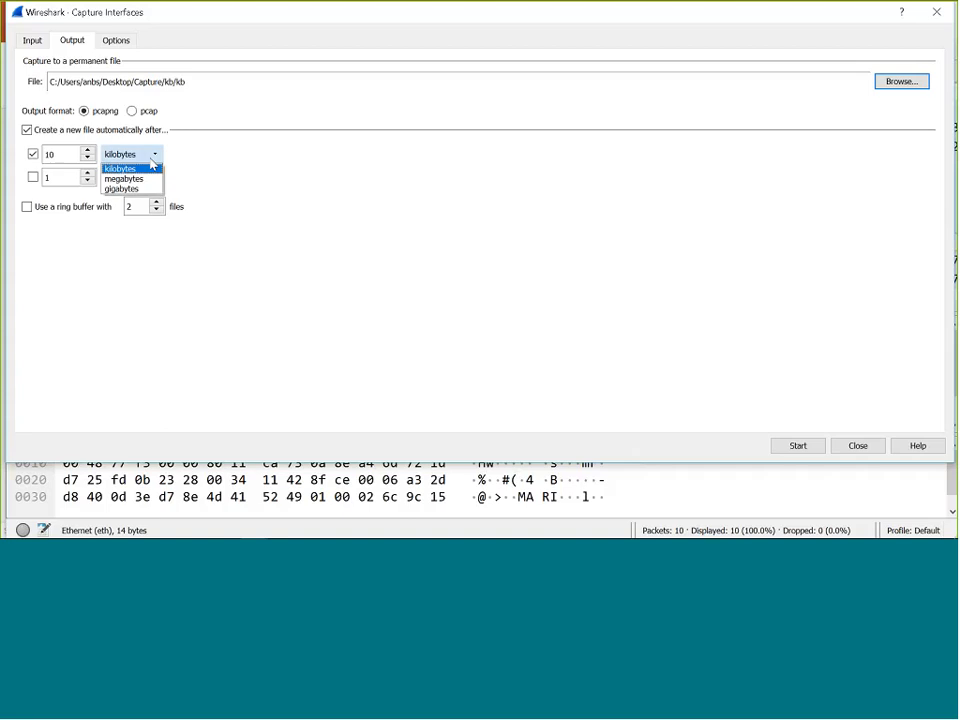
left_click(270, 170)
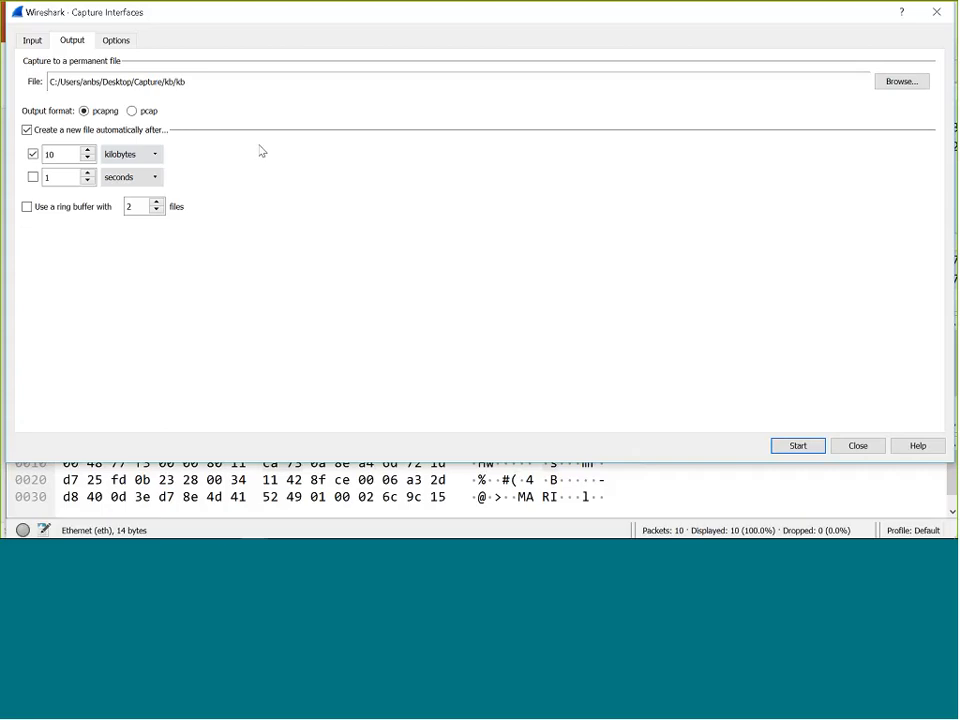
left_click(797, 446)
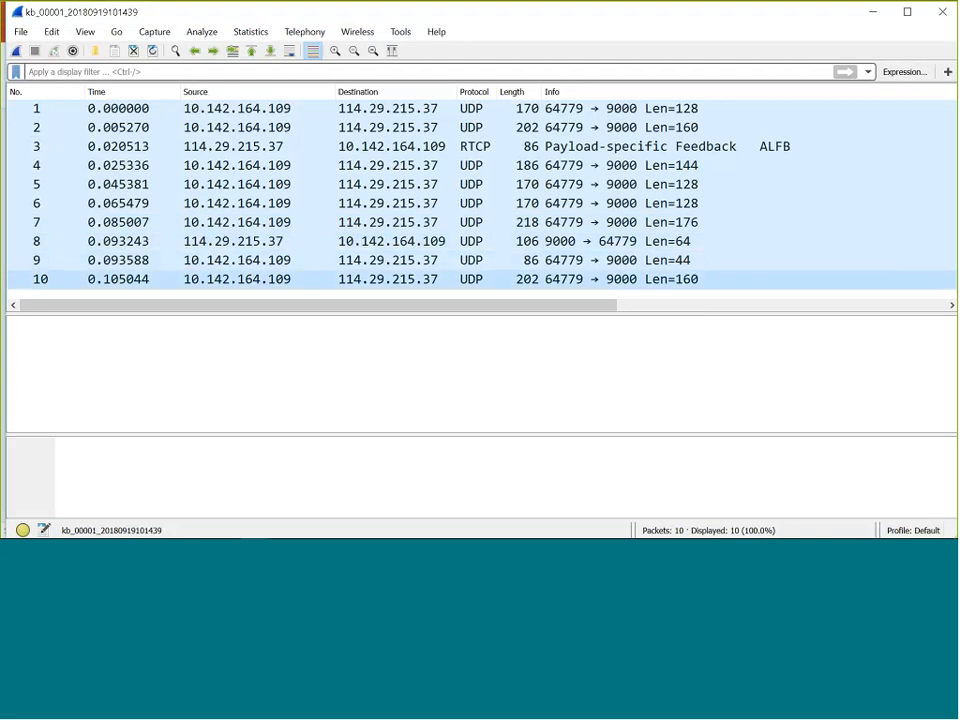
mouse_move(380, 537)
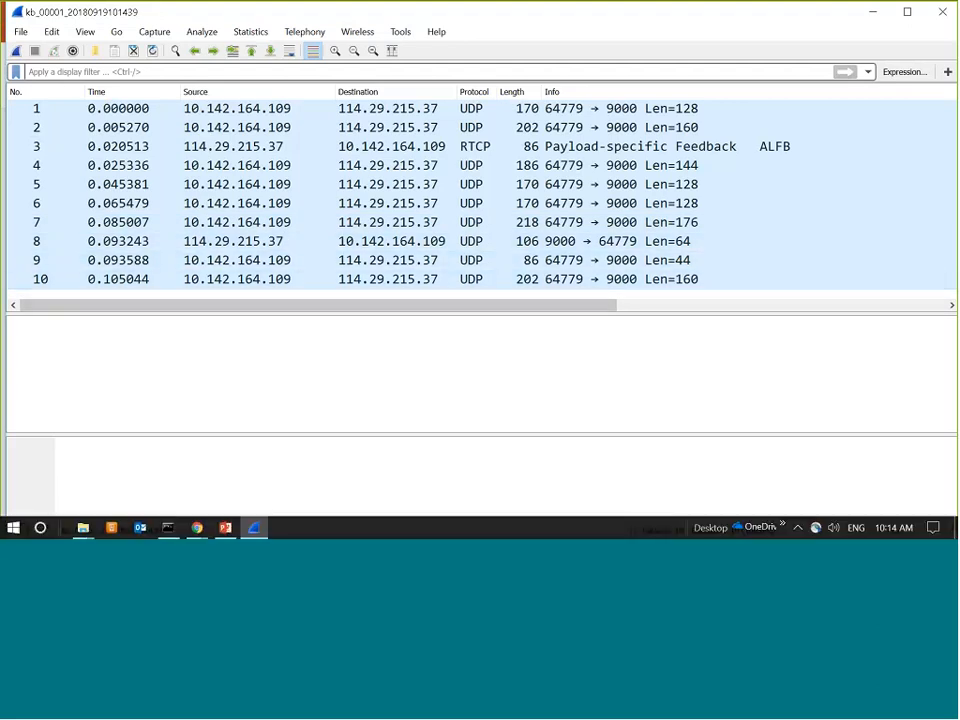
right_click(380, 535)
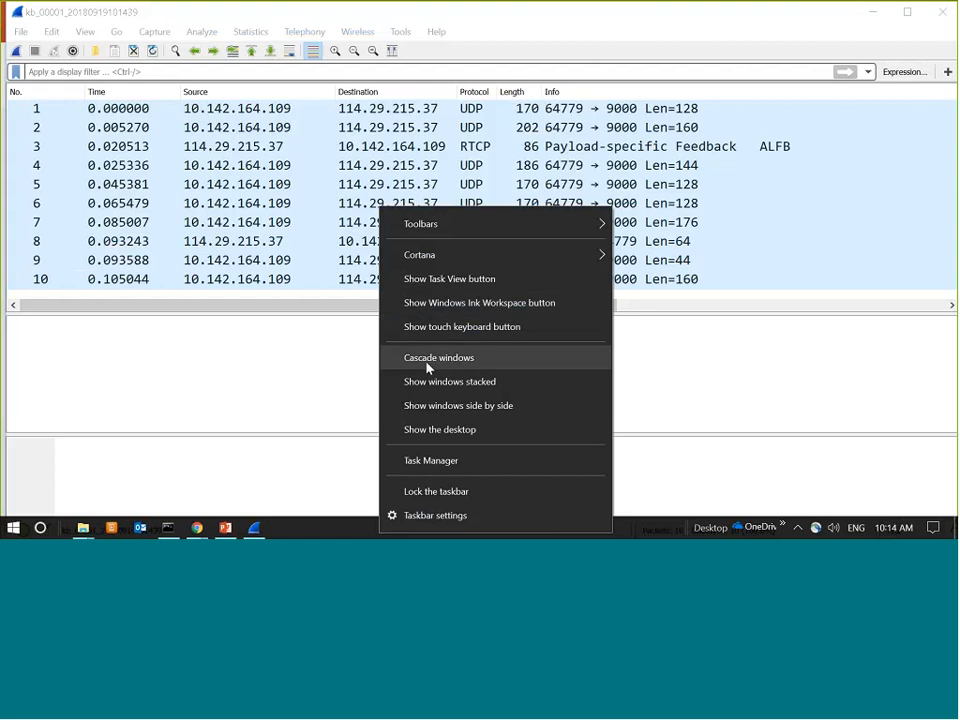
left_click(80, 530)
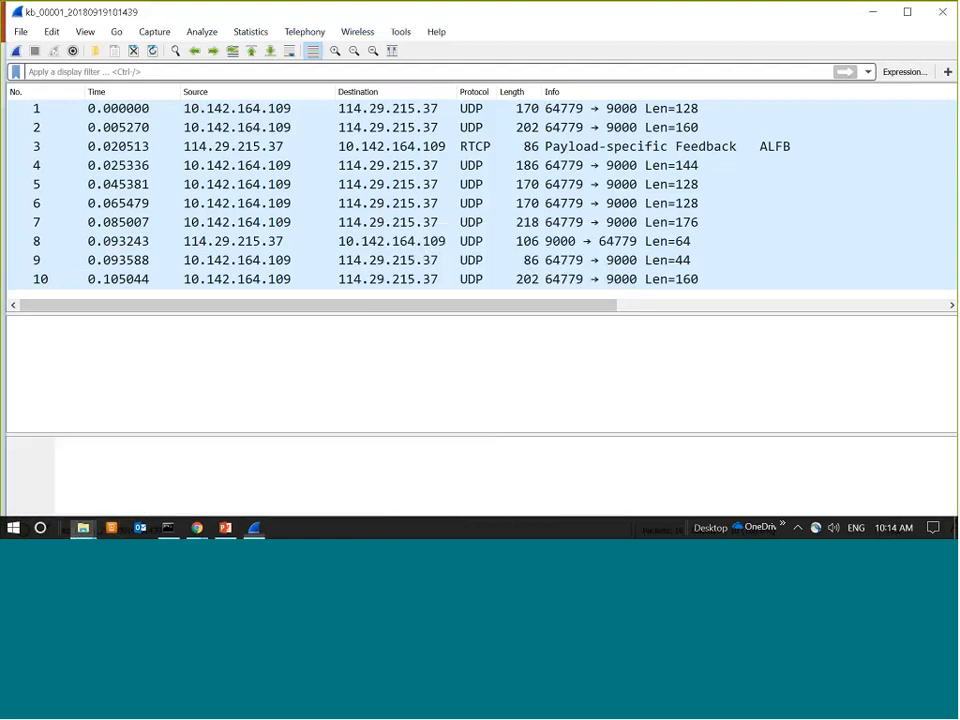
- Reopen the capture options and show the settings for stopping the capture automatically
left_click(155, 32)
left_click(170, 51)
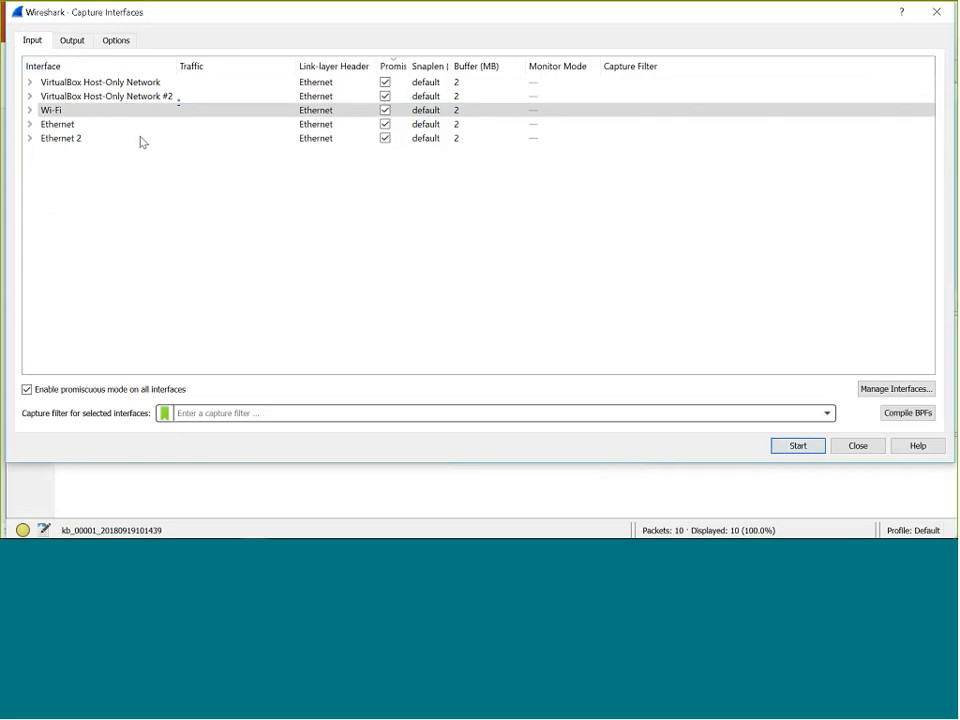
left_click(122, 46)
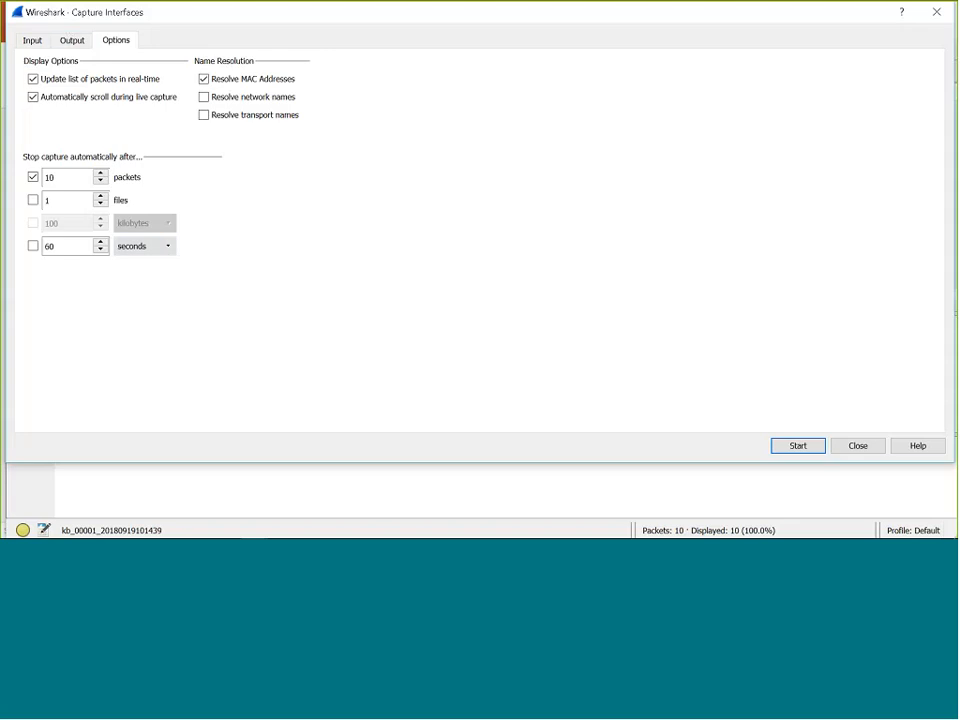
- Disable the automatic stop after 10 packets, and run and stop a short capture that creates a new file every 10 kilobytes
left_click(33, 177)
left_click(71, 40)
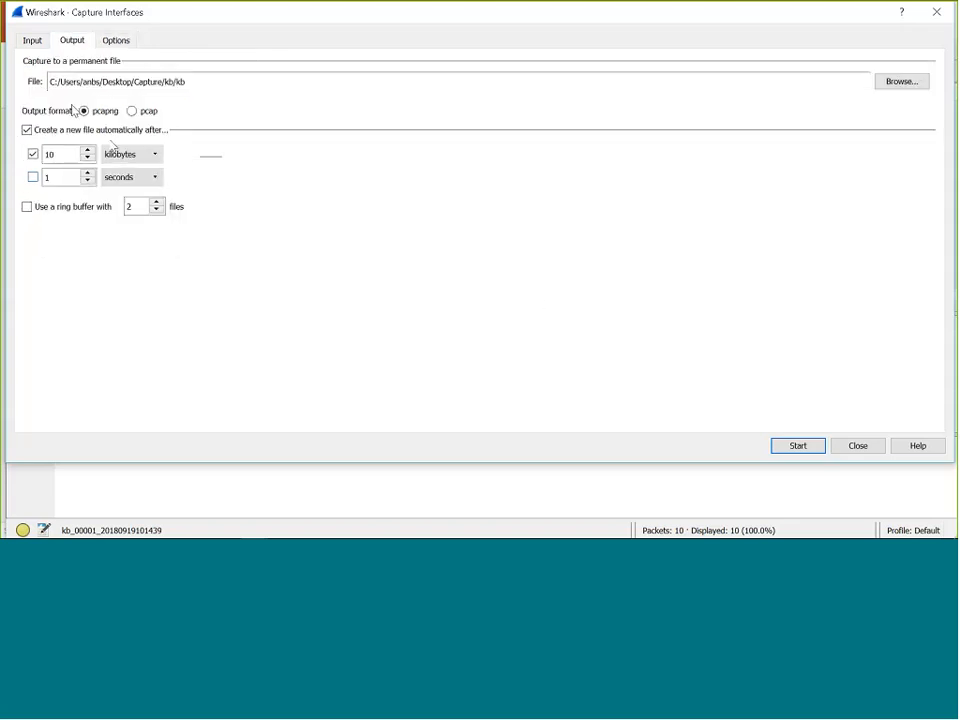
left_click(798, 445)
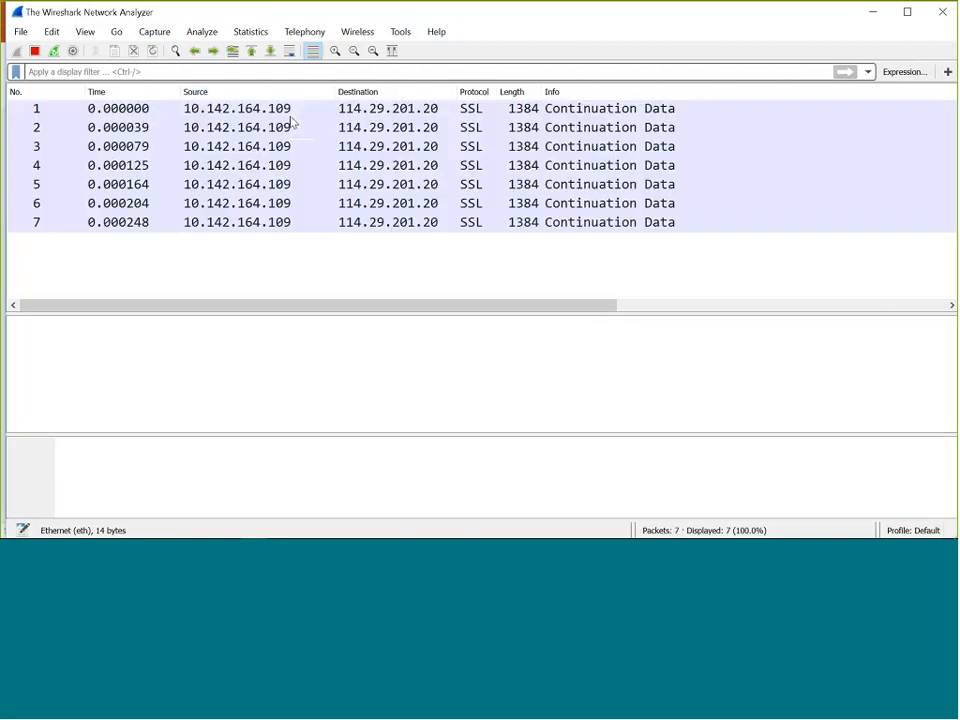
left_click(36, 51)
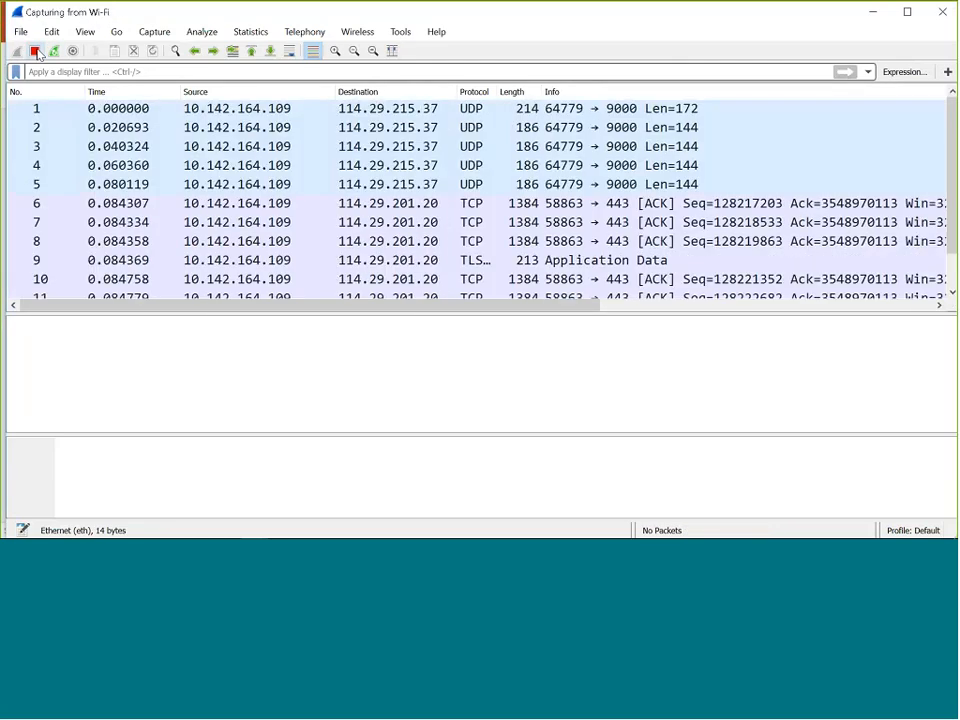
- Switch to the desktop and open the kb folder inside the Capture folder
left_click(156, 34)
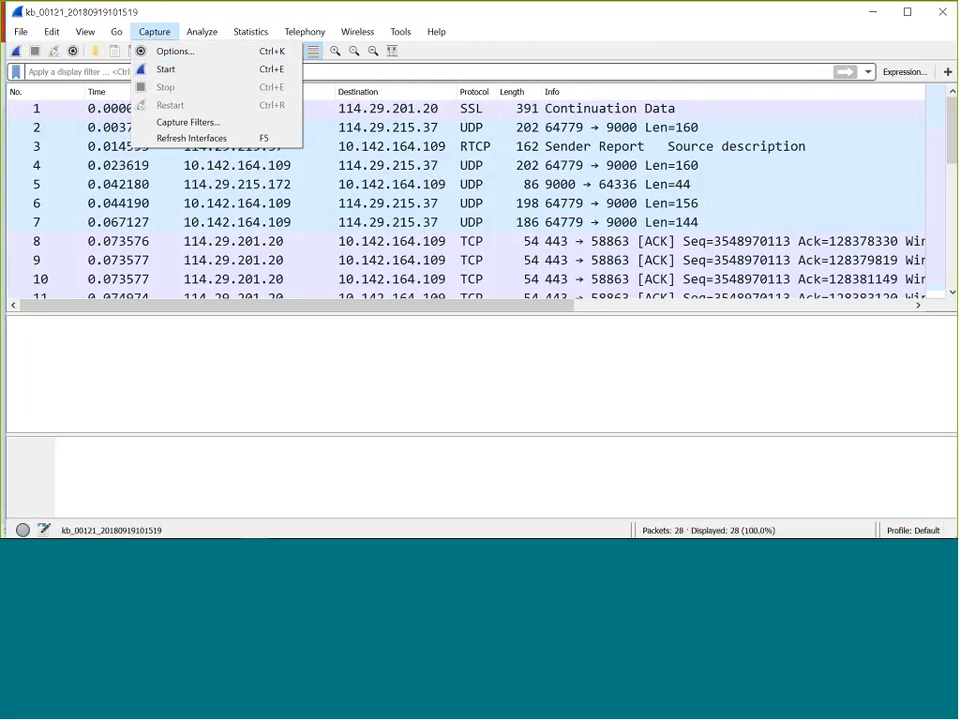
left_click(877, 13)
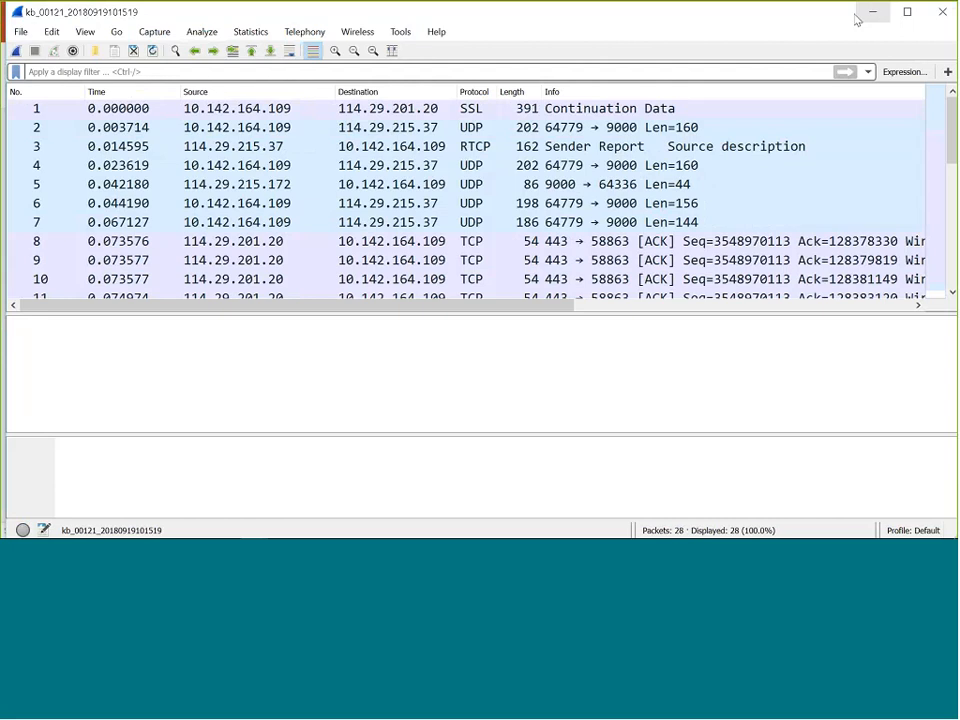
left_click(872, 14)
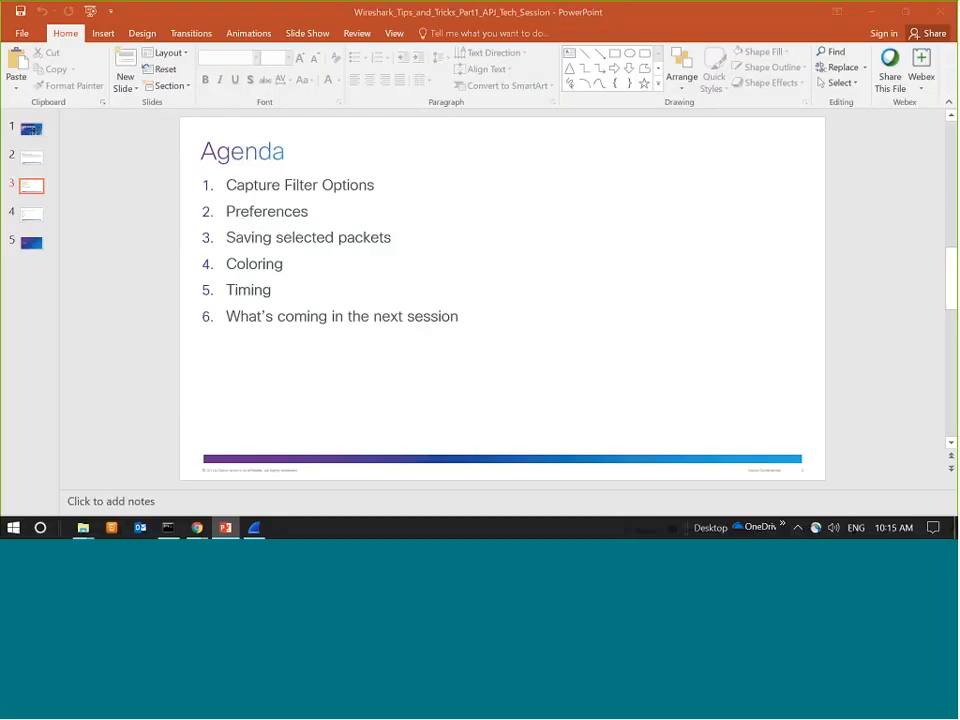
right_click(521, 527)
left_click(576, 433)
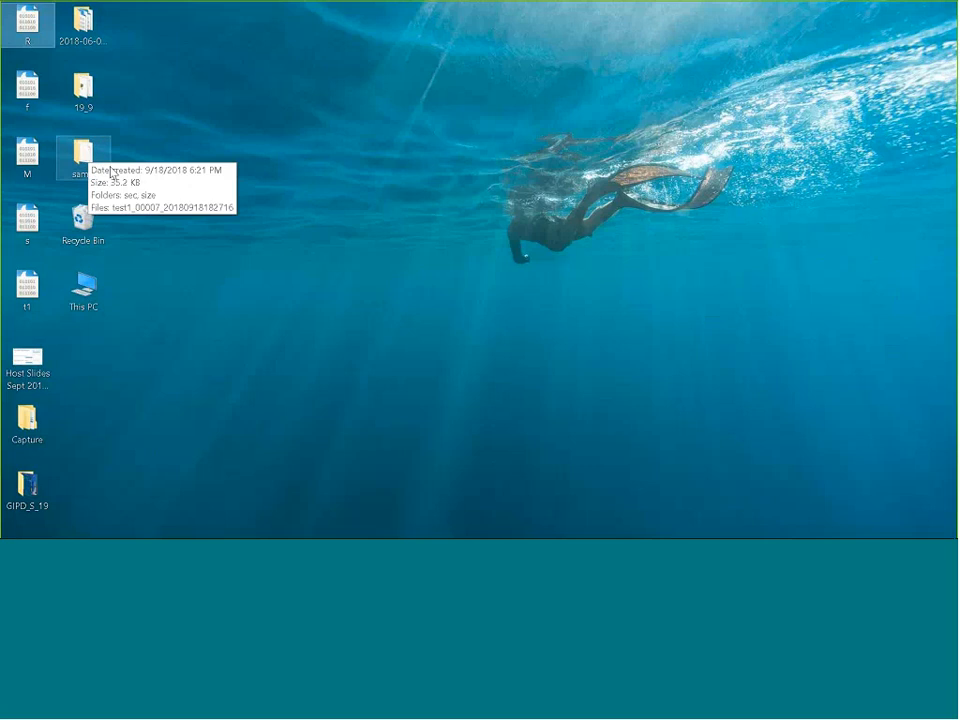
double_click(29, 423)
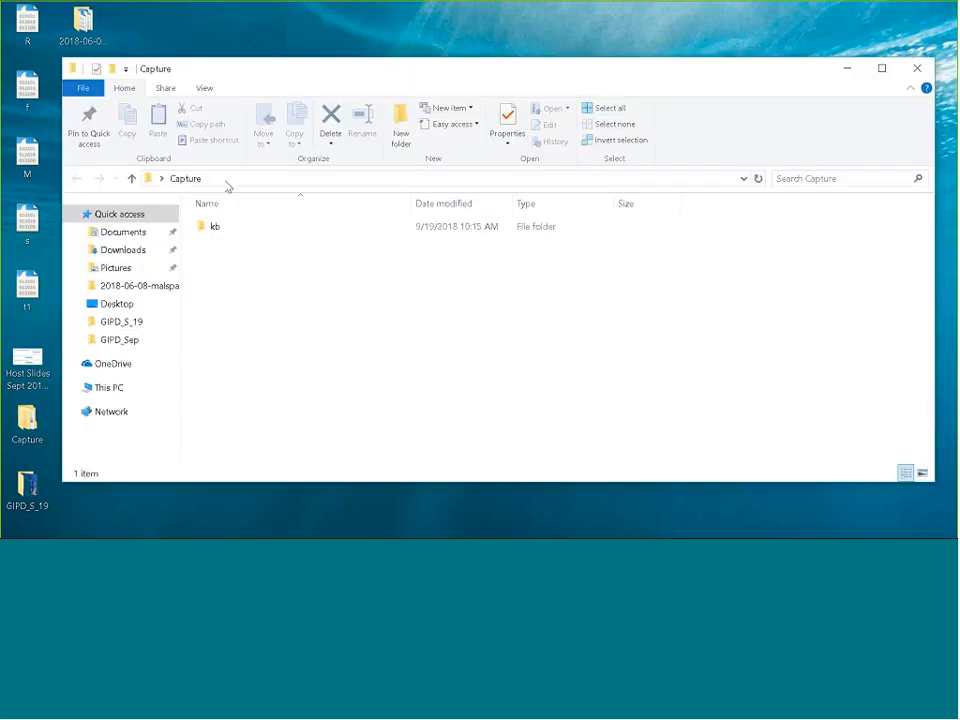
double_click(219, 227)
- Examine the numbering and sizes of the capture files saved in the kb folder
scroll(343, 266, "down", 12)
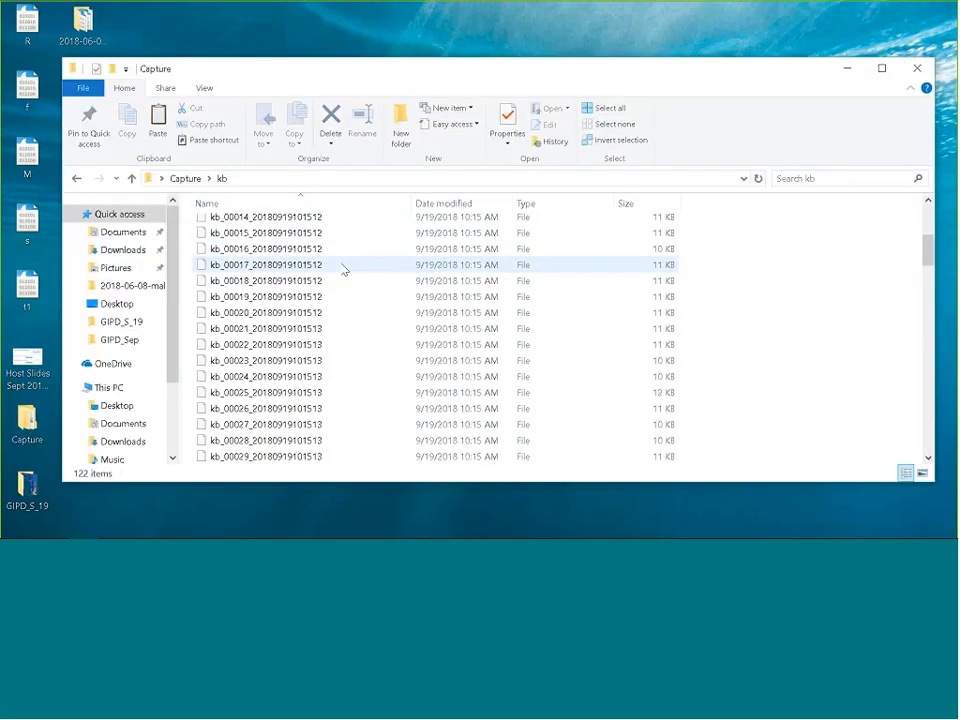
scroll(321, 250, "up", 10)
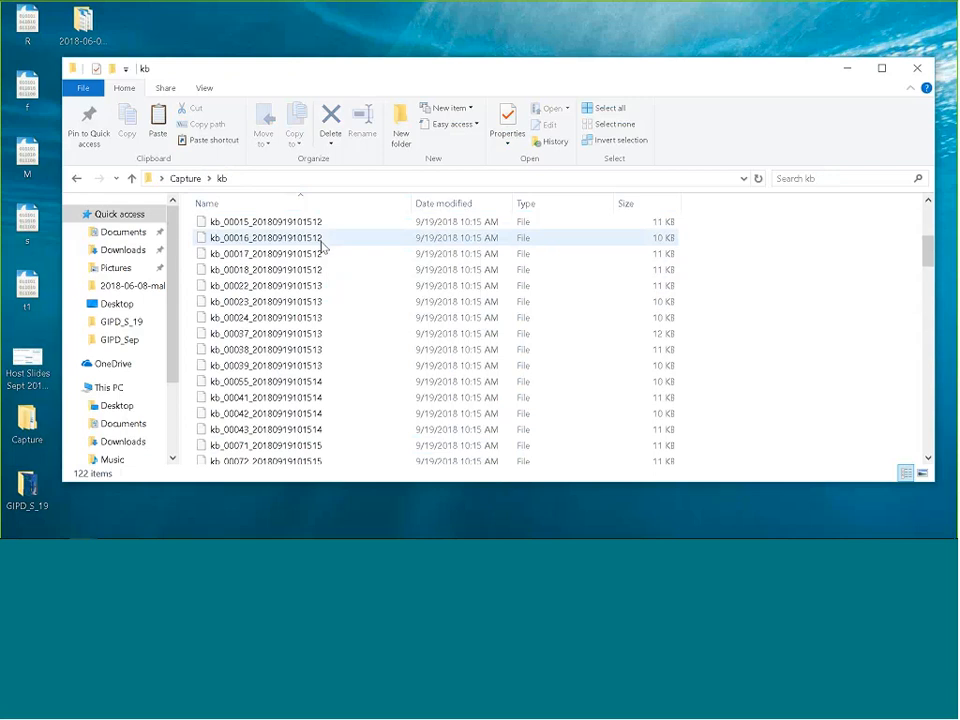
scroll(300, 228, "up", 1)
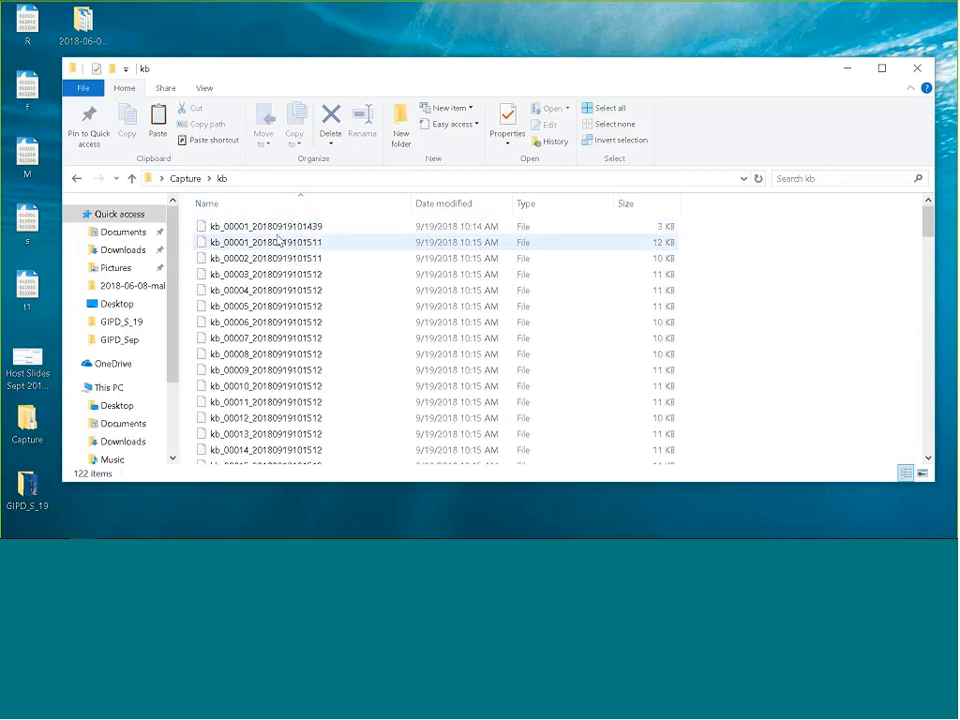
scroll(268, 268, "down", 1)
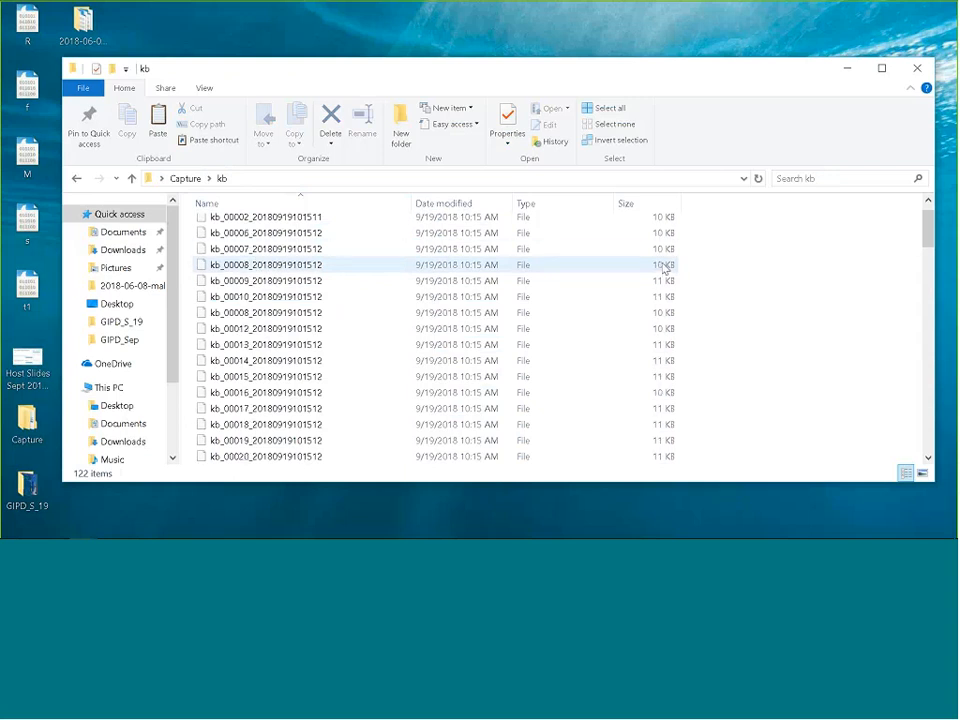
scroll(663, 268, "down", 8)
scroll(663, 290, "down", 20)
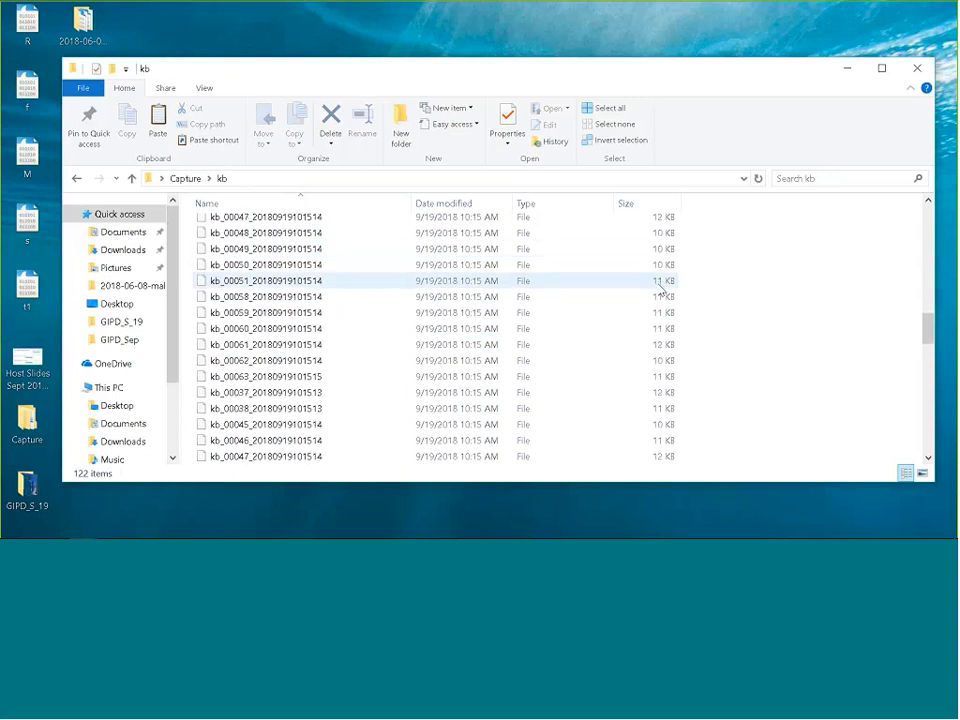
scroll(663, 294, "down", 3)
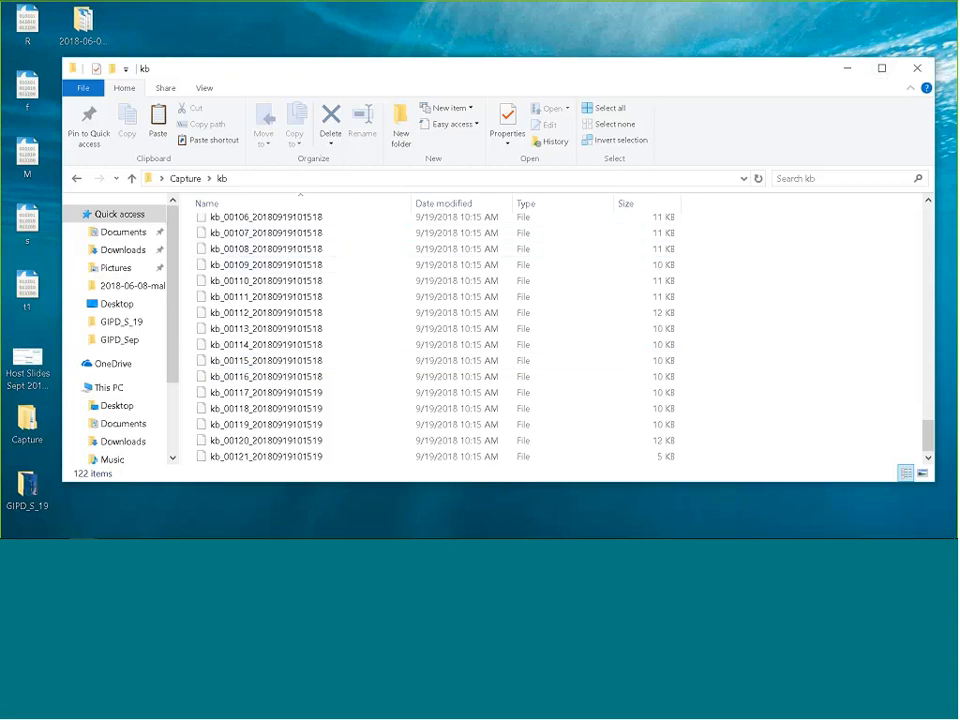
- Switch back to Wireshark and view the list of files in the current capture's file set
left_click(258, 531)
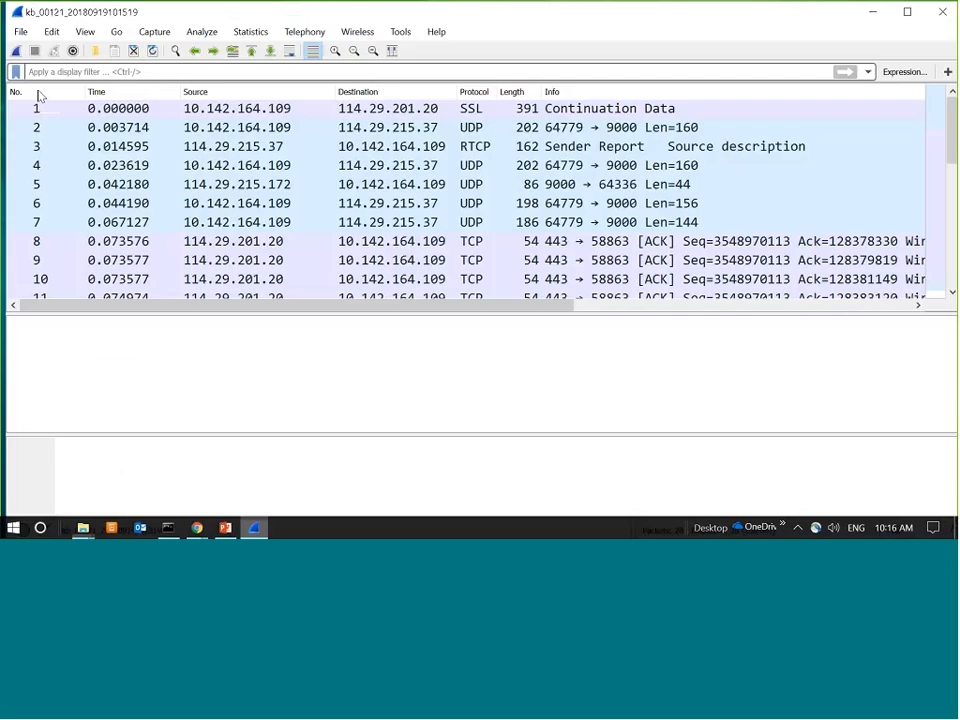
left_click(24, 32)
mouse_move(57, 182)
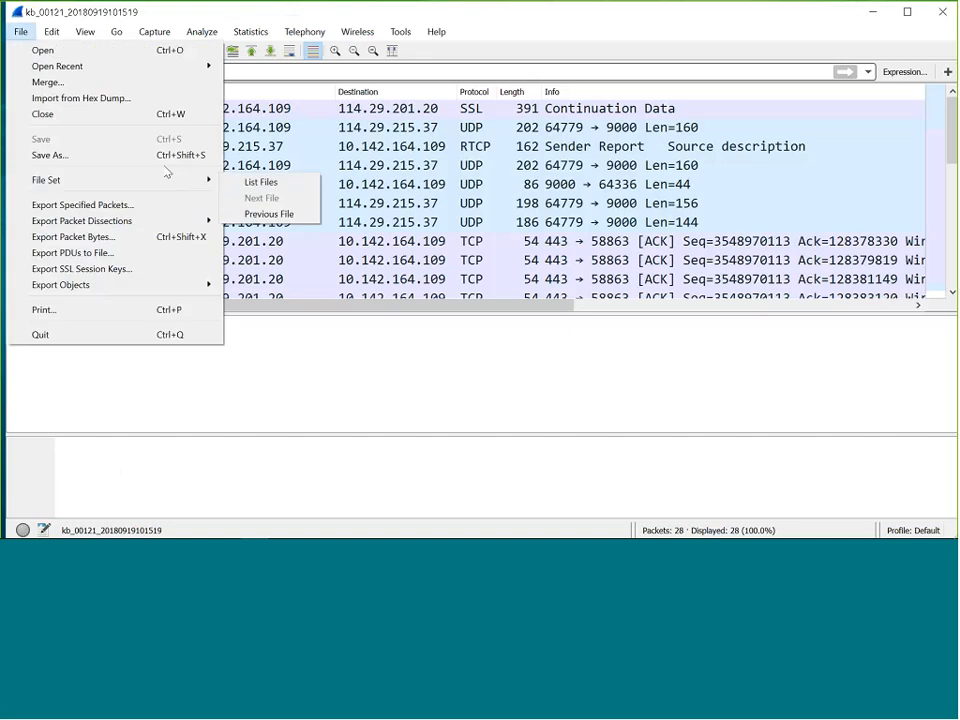
left_click(243, 184)
left_click(100, 108)
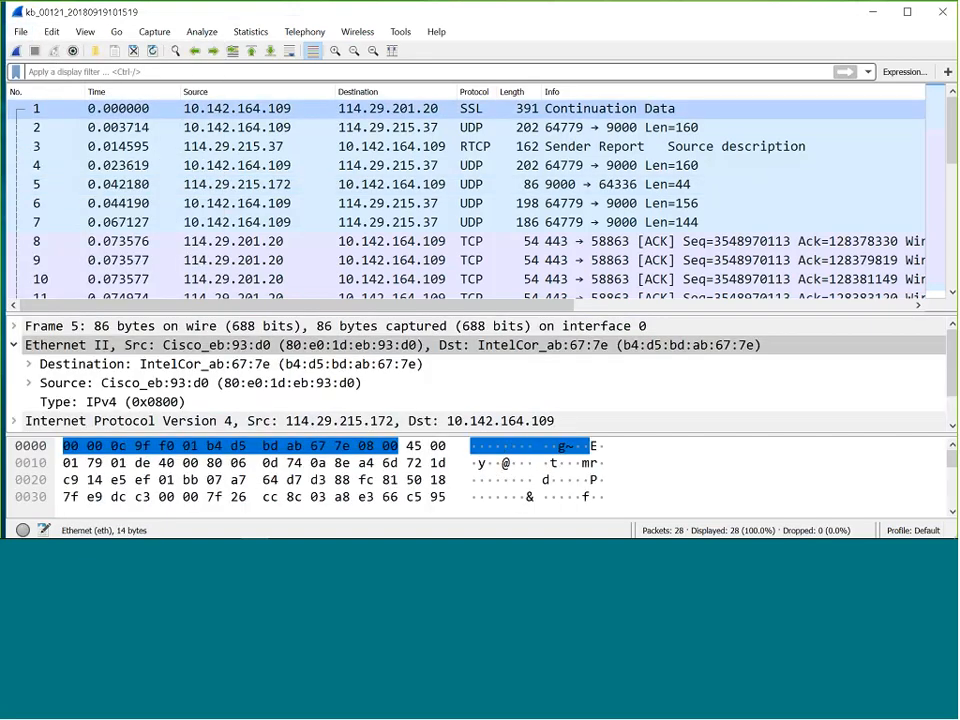
left_click(21, 32)
mouse_move(44, 182)
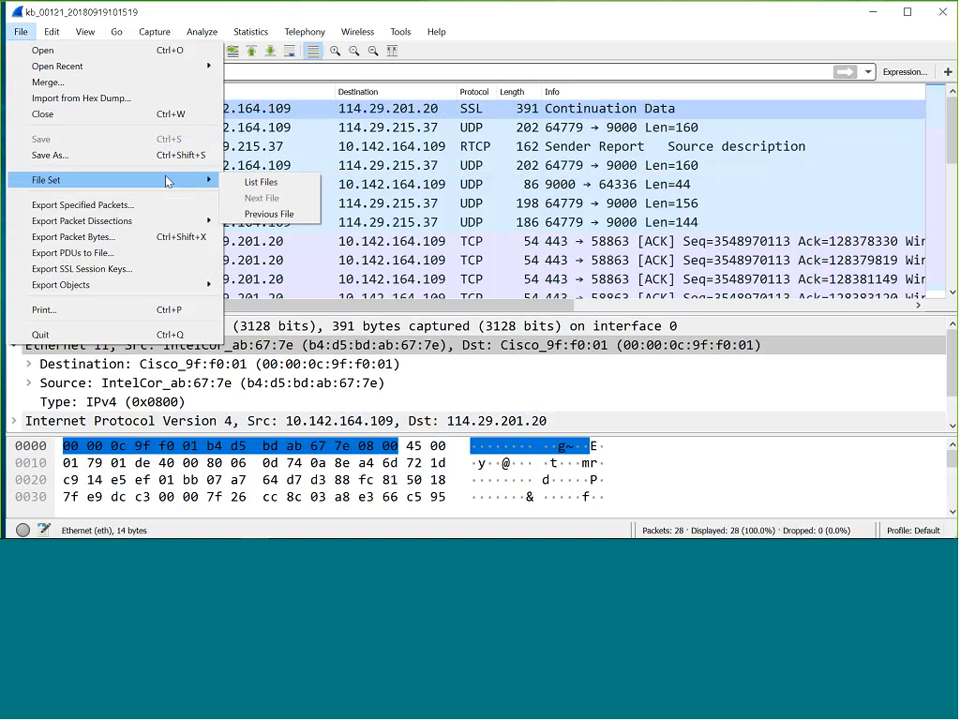
left_click(260, 181)
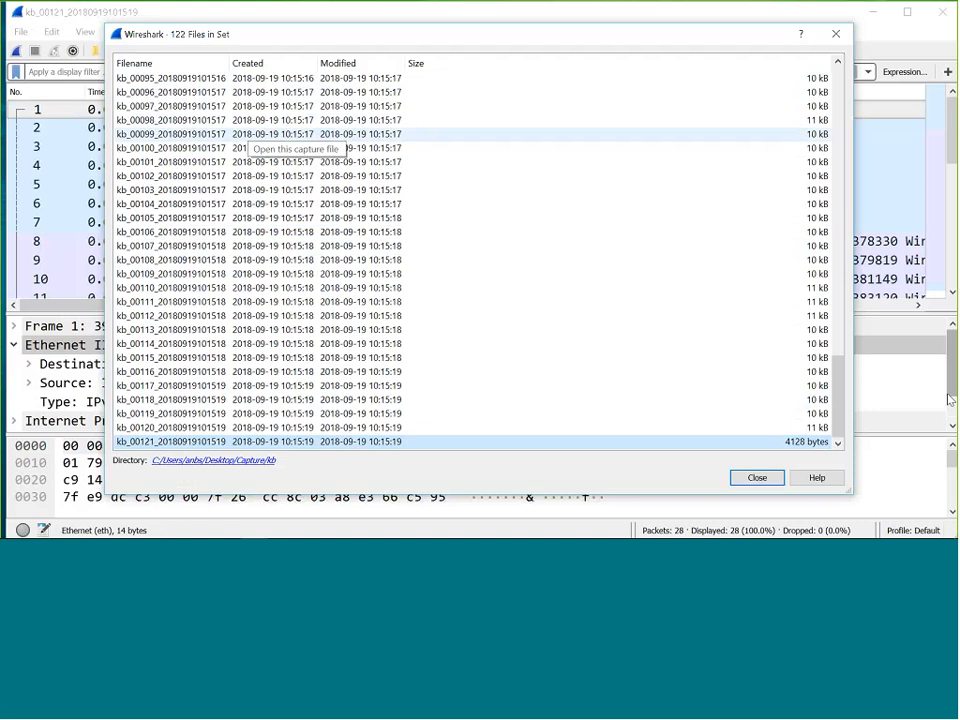
left_click(757, 477)
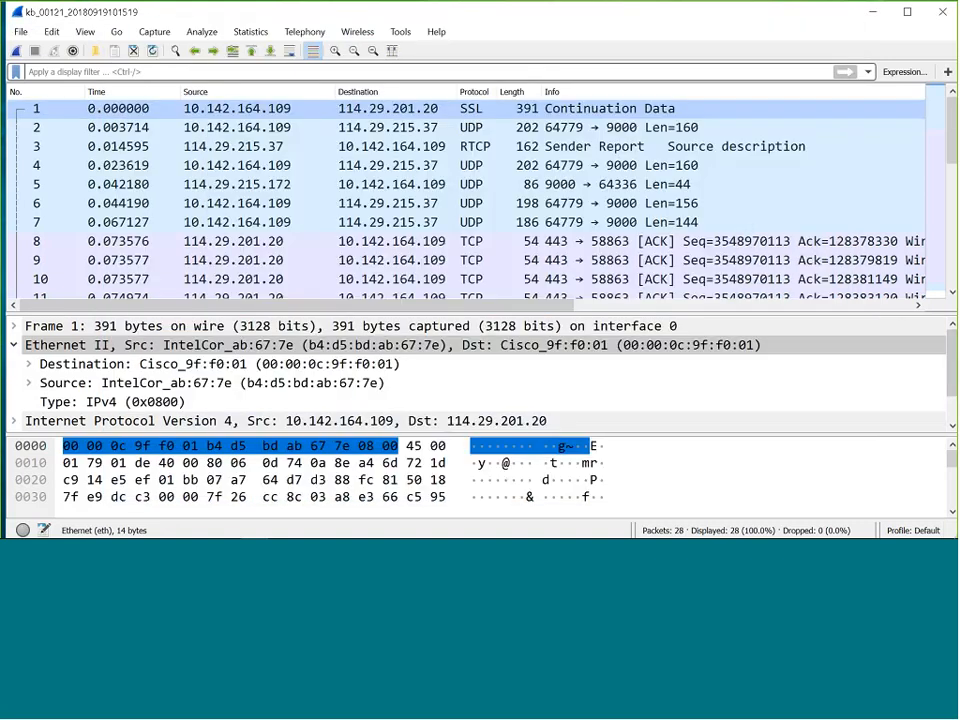
- Set the capture options to stop capturing automatically after 10 files
left_click(162, 35)
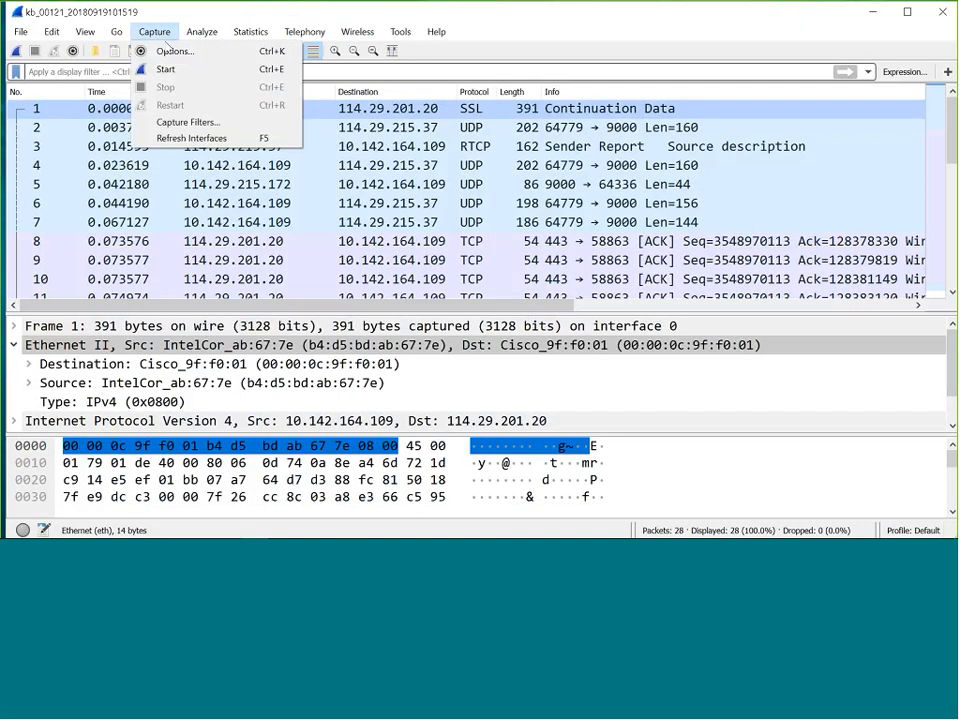
left_click(170, 51)
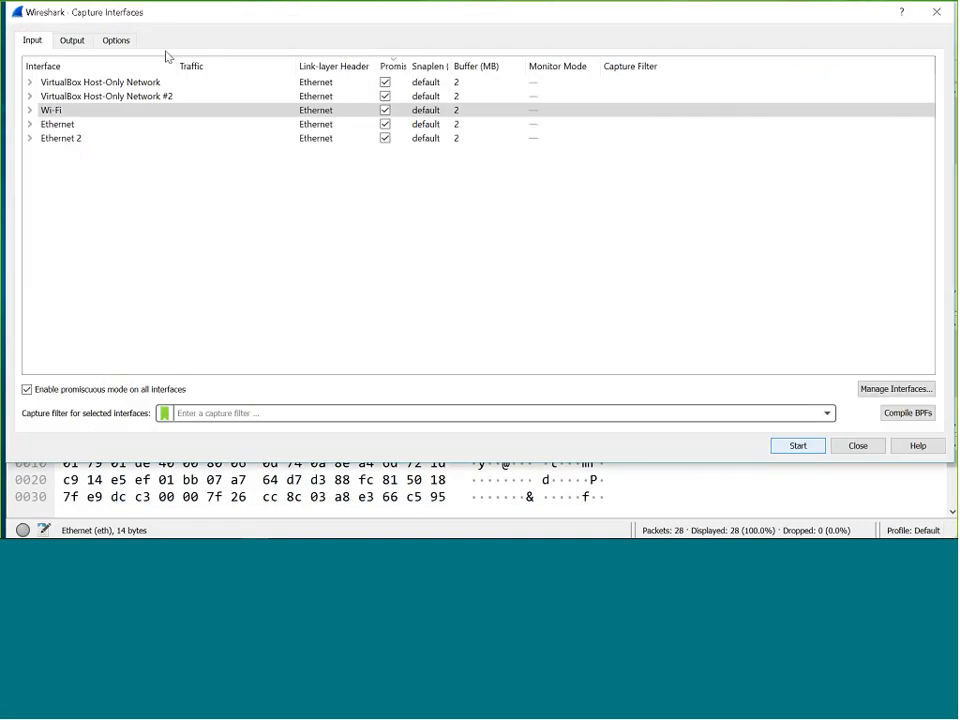
left_click(75, 42)
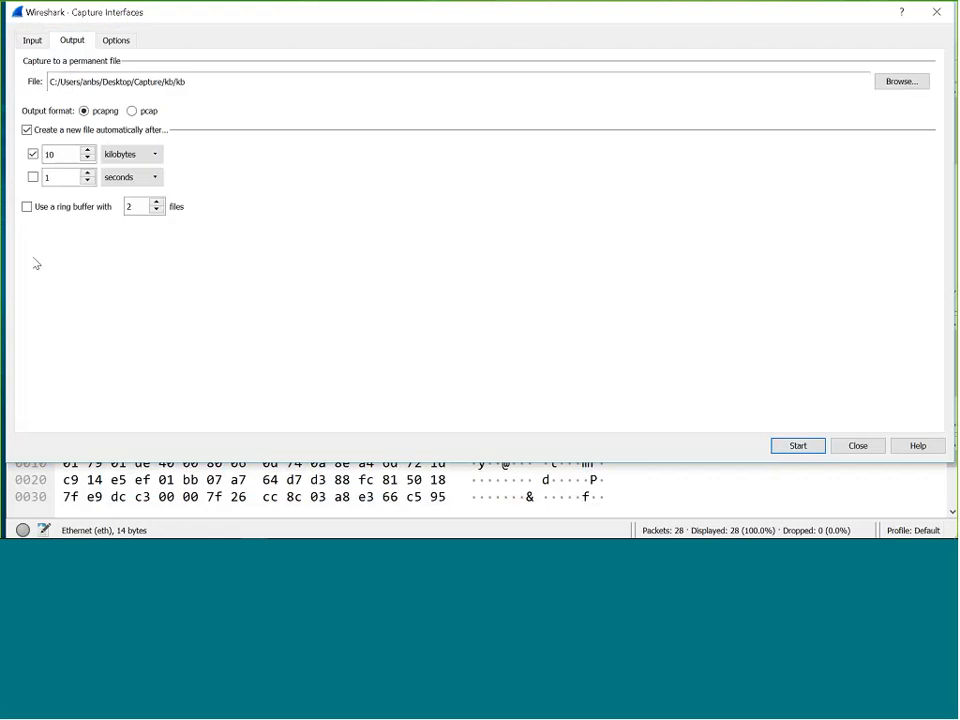
left_click(112, 40)
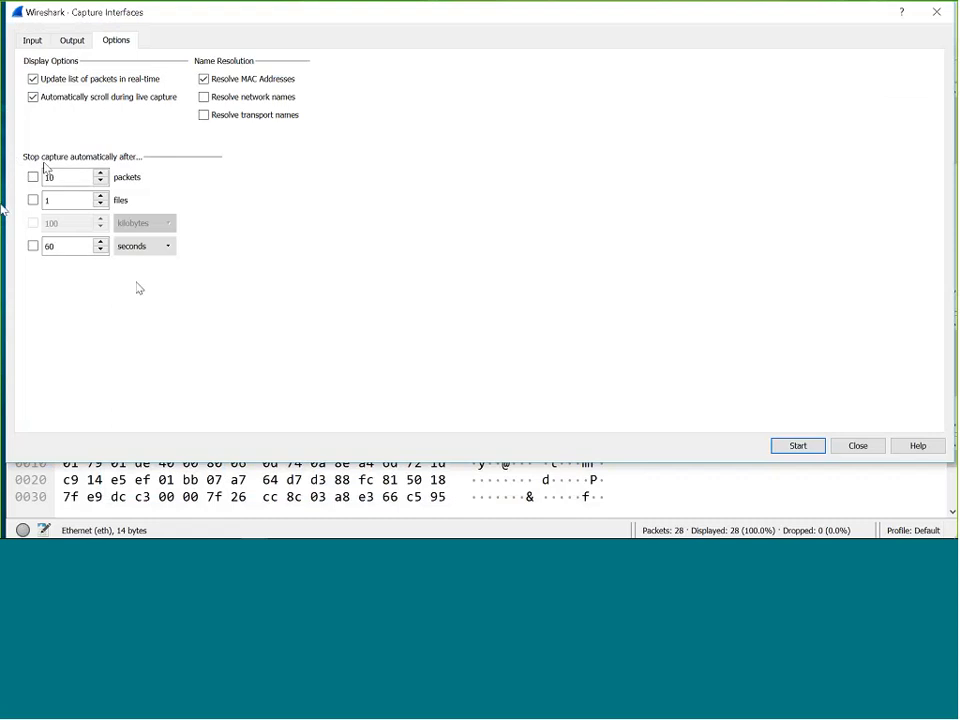
left_click(33, 200)
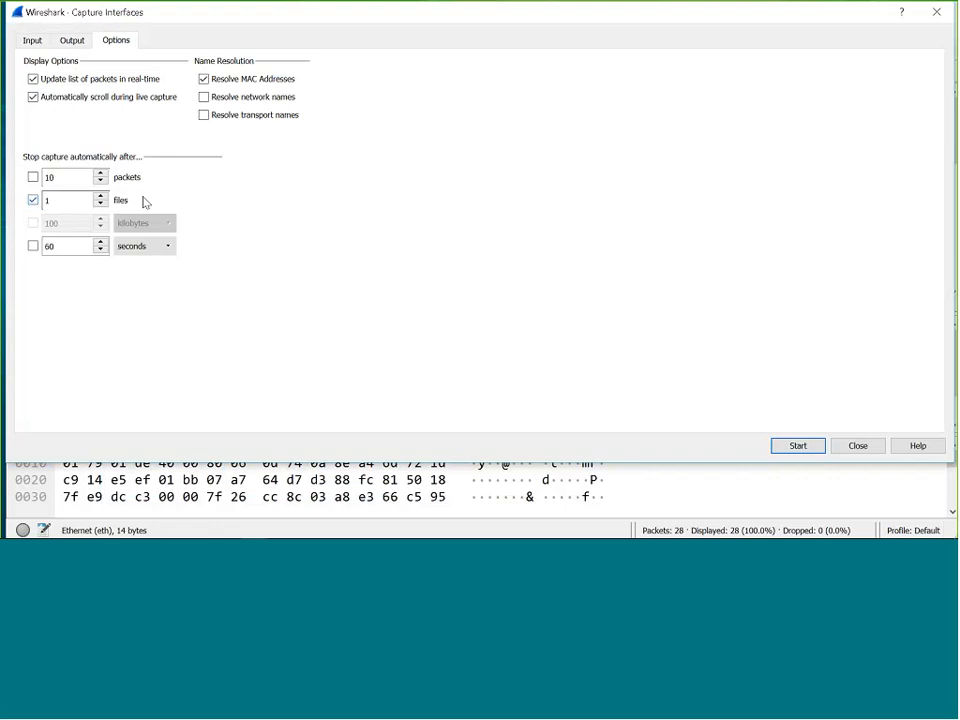
double_click(86, 201)
type("10")
- Base the automatic creation of new output files on seconds instead of kilobytes
left_click(68, 44)
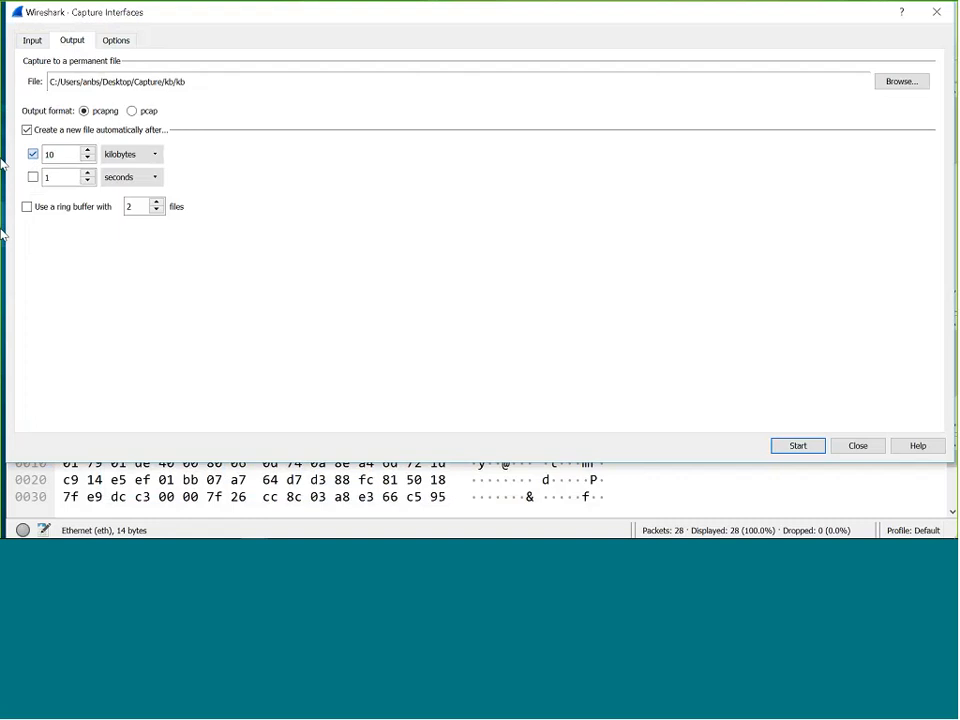
left_click(33, 154)
left_click(33, 177)
double_click(60, 178)
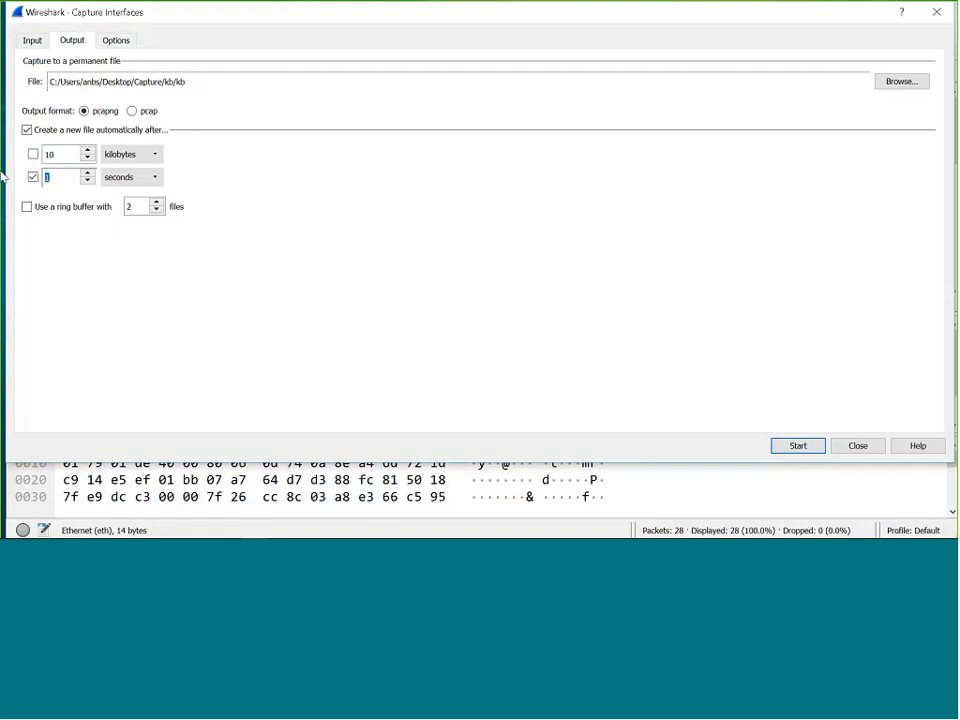
- Set the automatic stop to 5 files and the interval for creating new files to 5 seconds
left_click(116, 40)
left_click(81, 206)
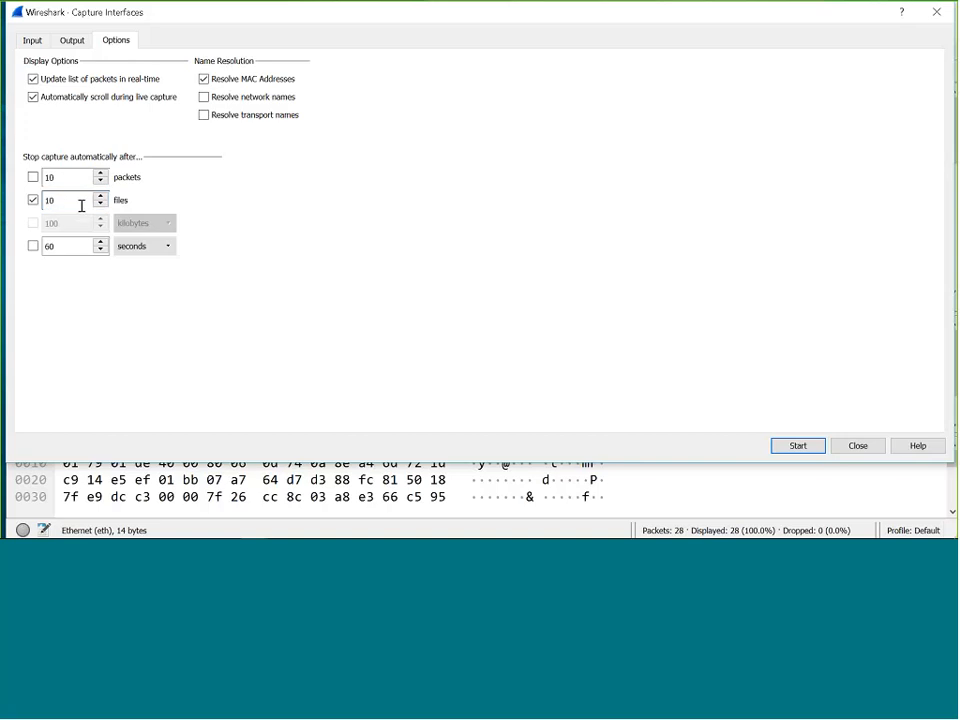
left_click_drag(59, 203, 2, 202)
type("5")
left_click(73, 41)
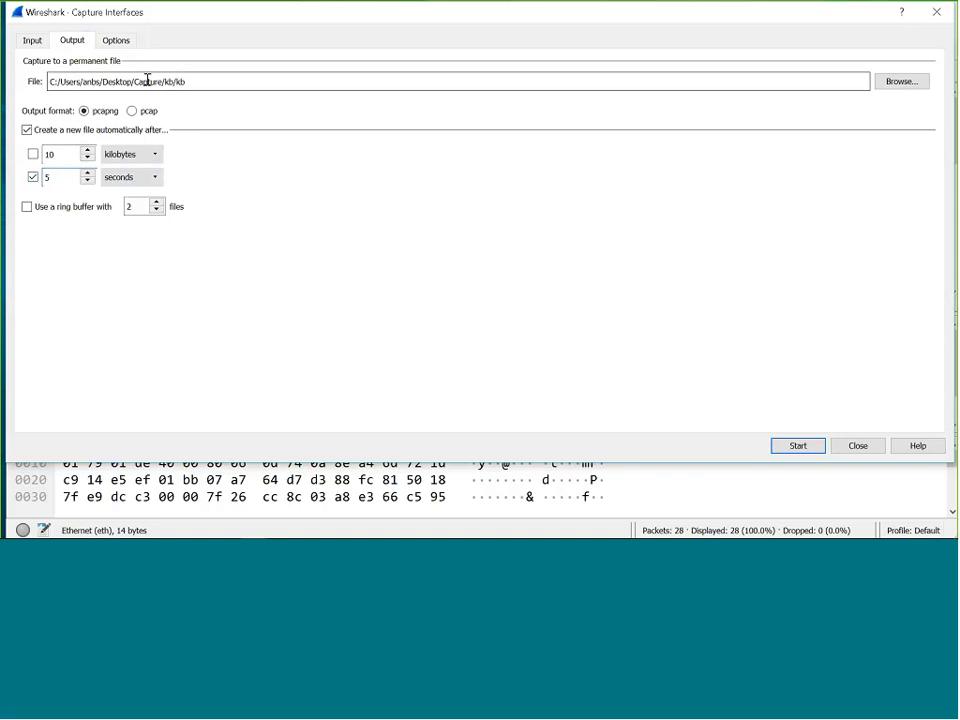
- Create a folder named t inside Desktop > Capture and set the capture output file there with the name t
left_click(884, 89)
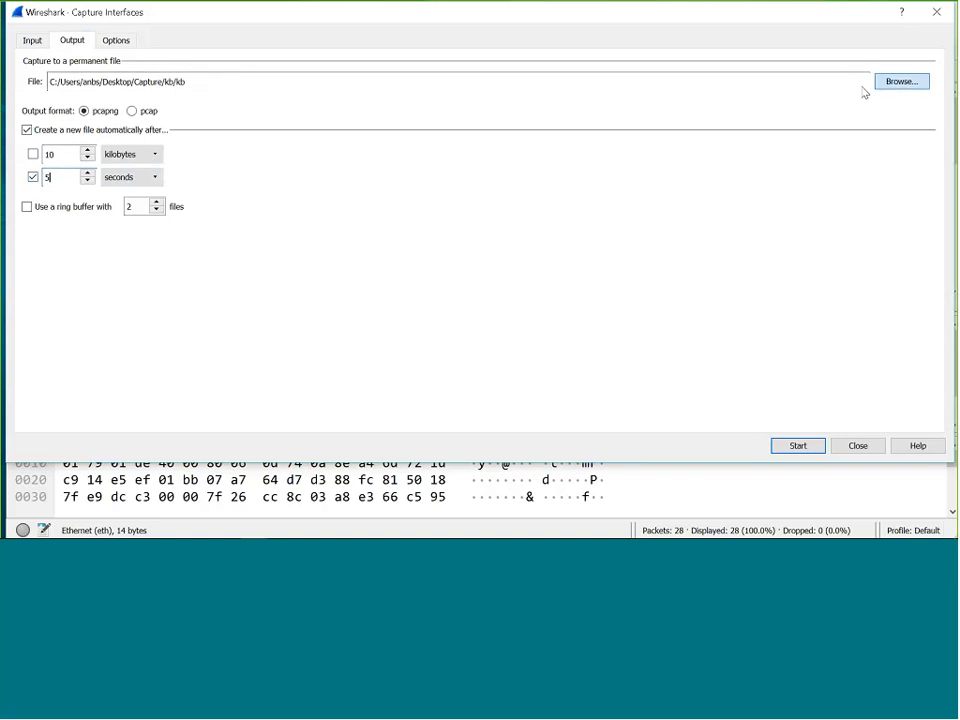
left_click(191, 62)
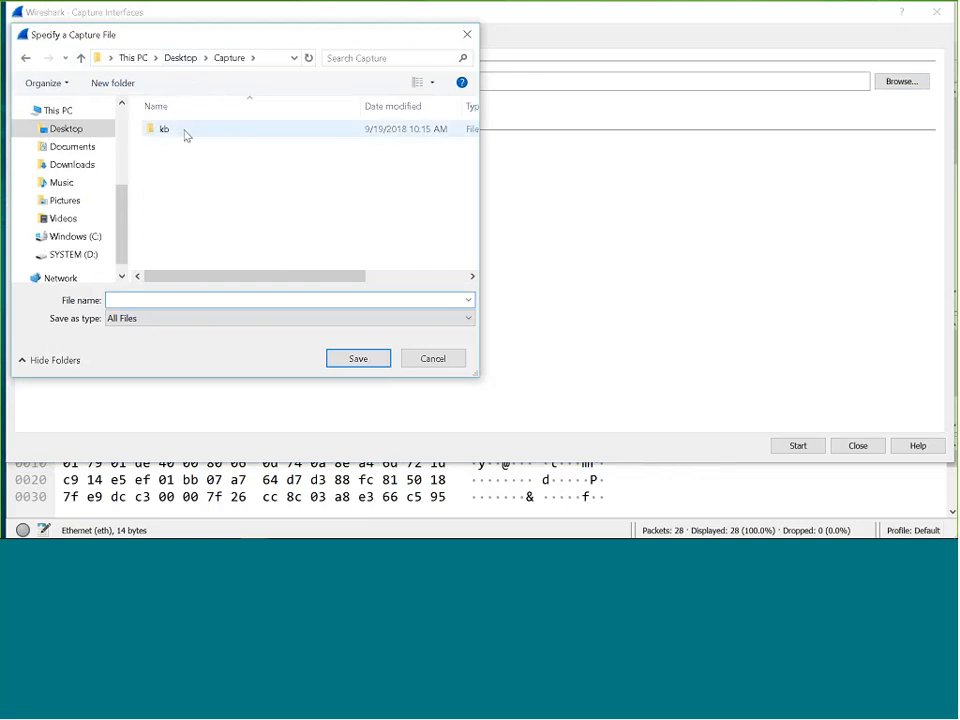
left_click(118, 84)
type("t")
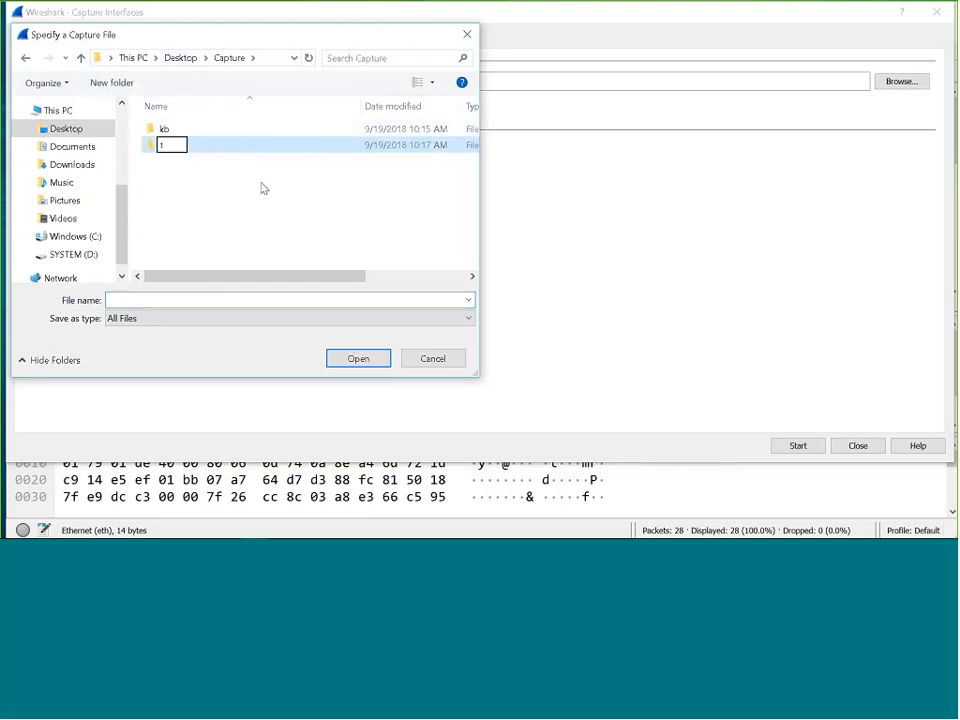
key("Return")
double_click(149, 150)
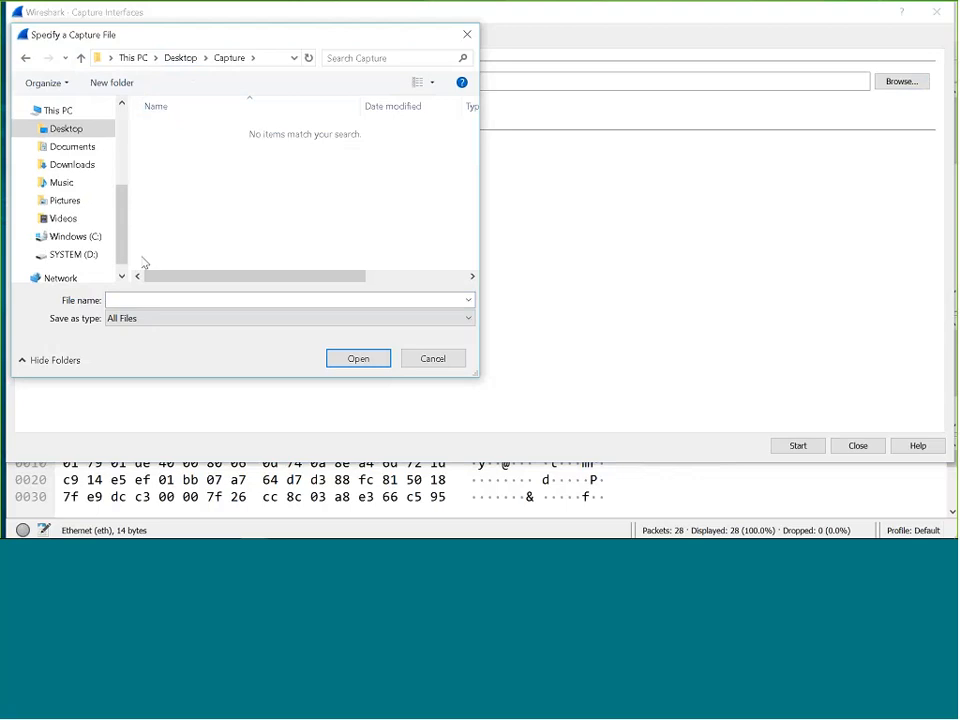
left_click(113, 300)
type("t")
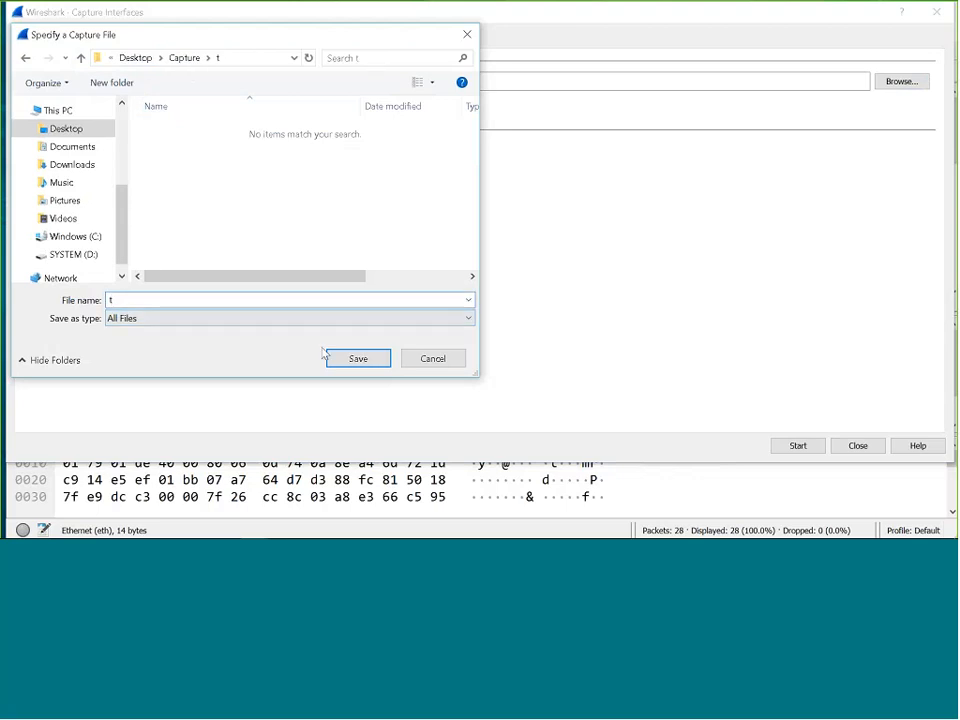
left_click(330, 358)
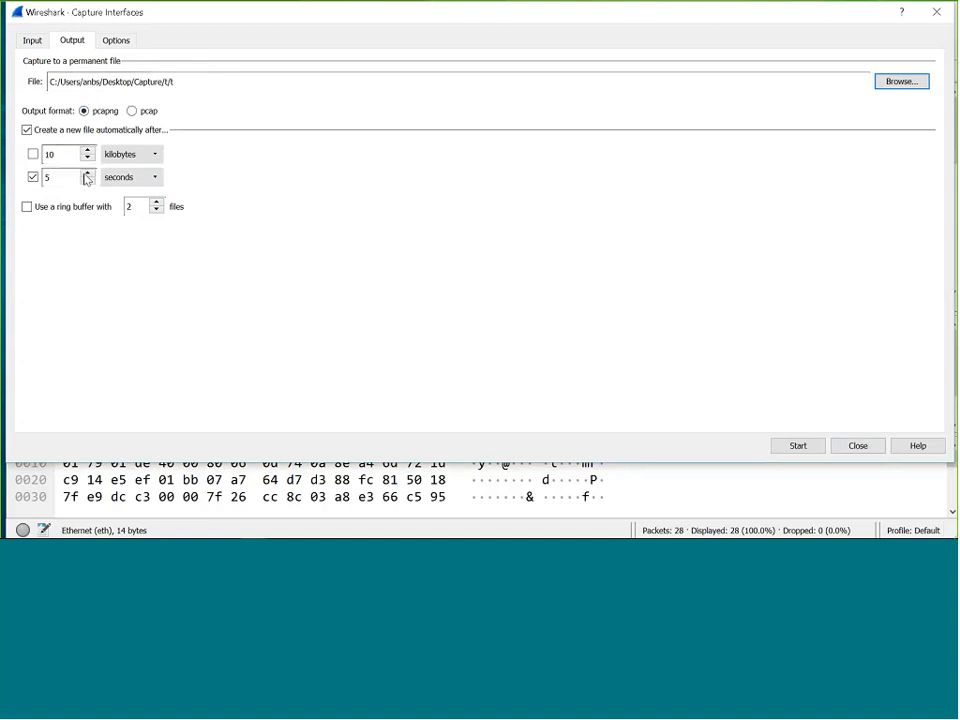
- Review the stop and output settings, capture Wi-Fi traffic into the timed output files, and end the capture
left_click(117, 41)
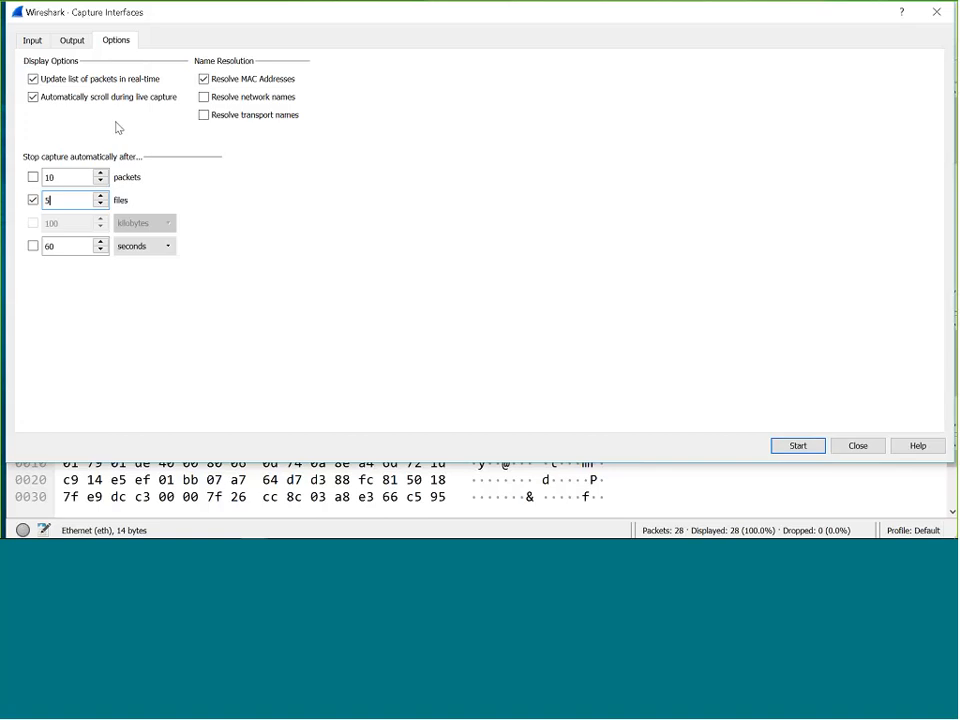
left_click(73, 40)
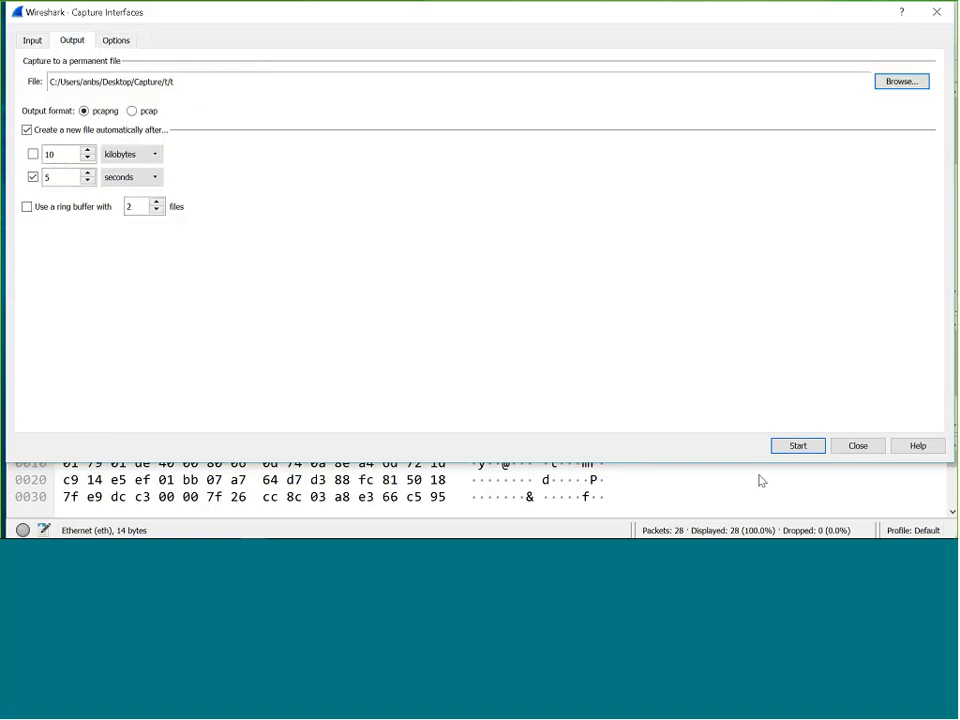
left_click(781, 447)
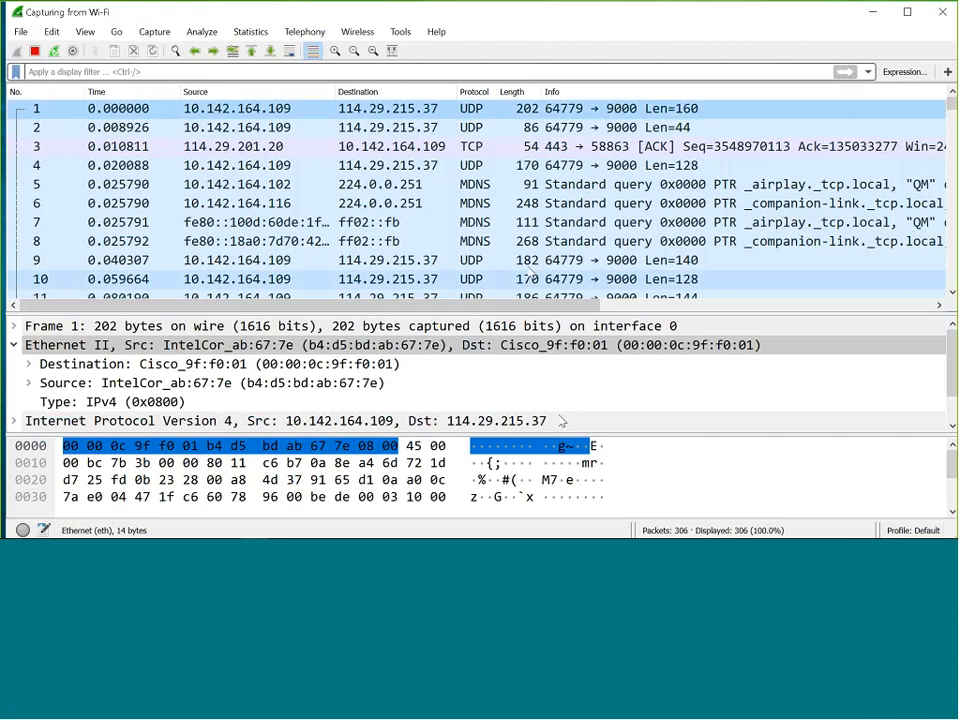
scroll(527, 272, "down", 4)
scroll(527, 272, "down", 5)
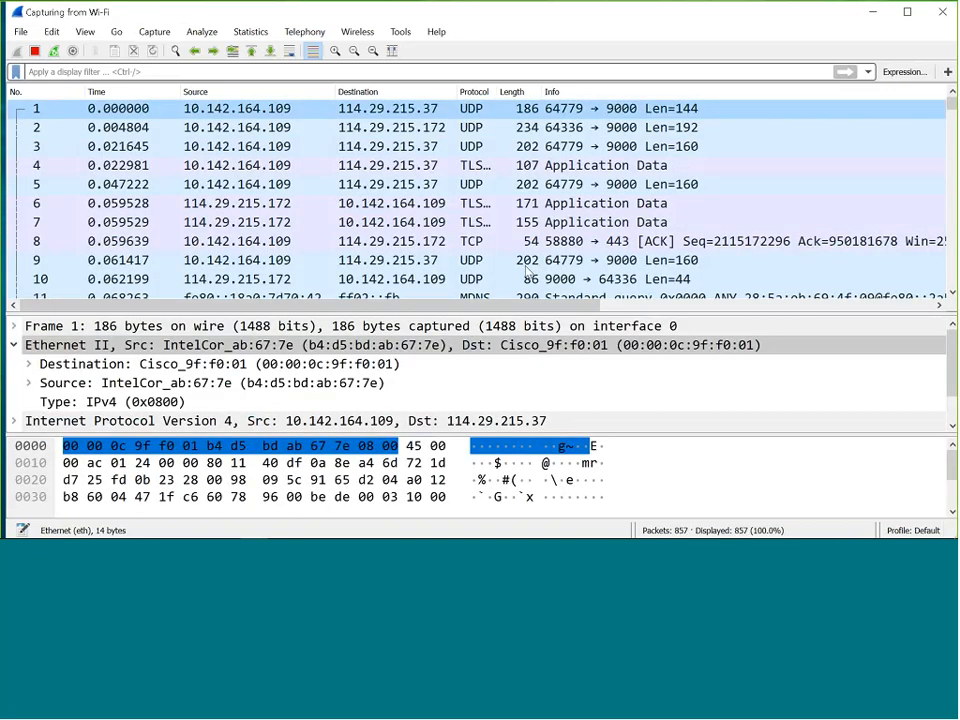
key("ctrl+r")
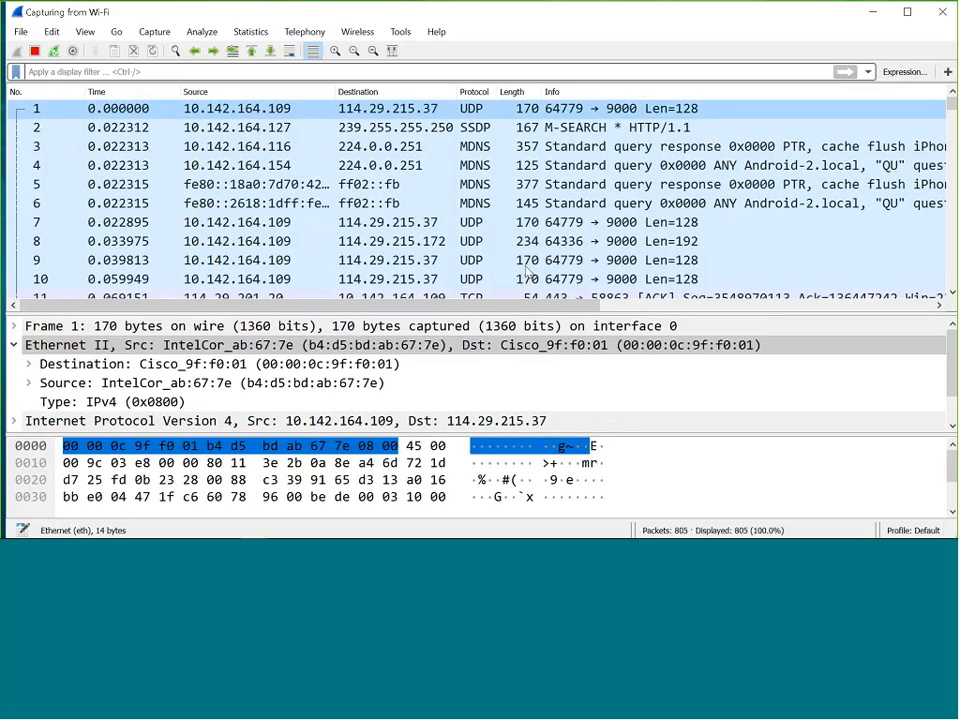
key("ctrl+r")
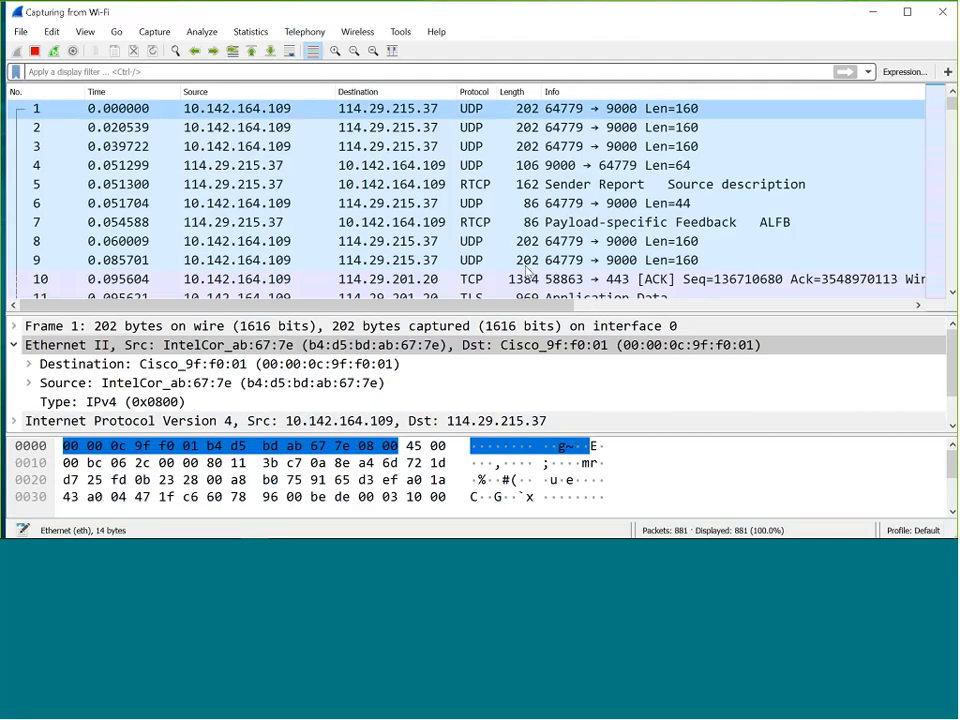
left_click(34, 50)
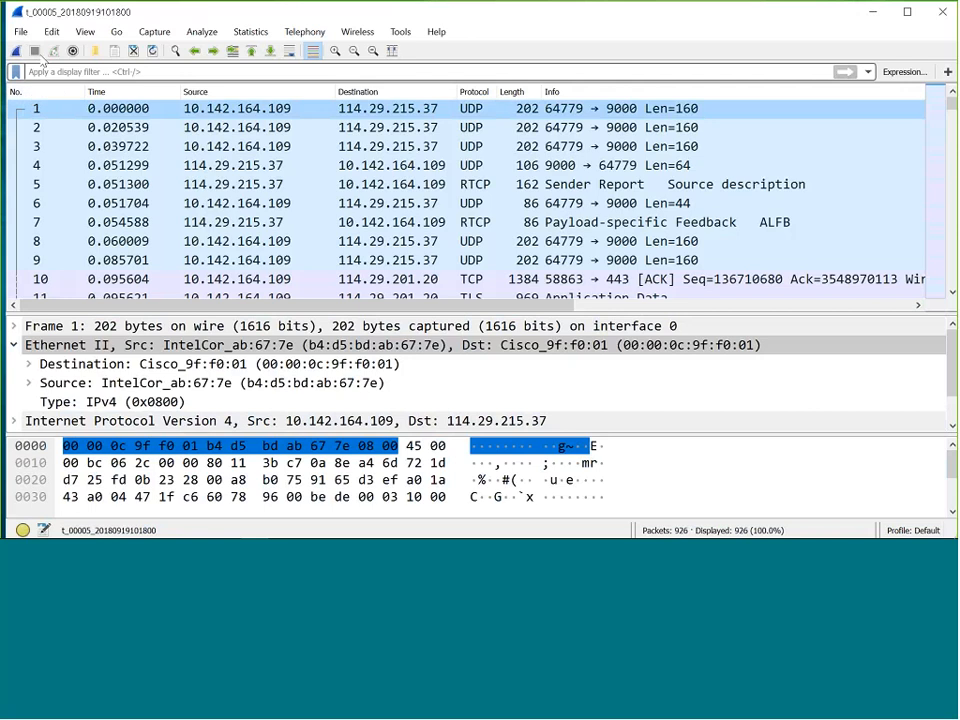
- List the files in the current capture's file set and close the list
left_click(20, 31)
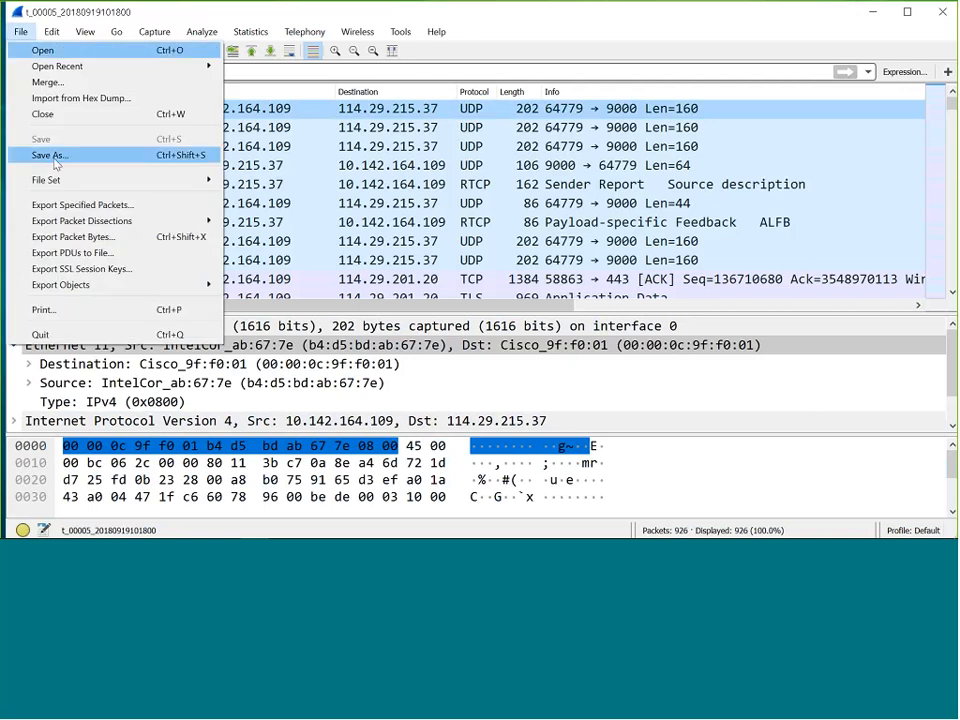
mouse_move(161, 180)
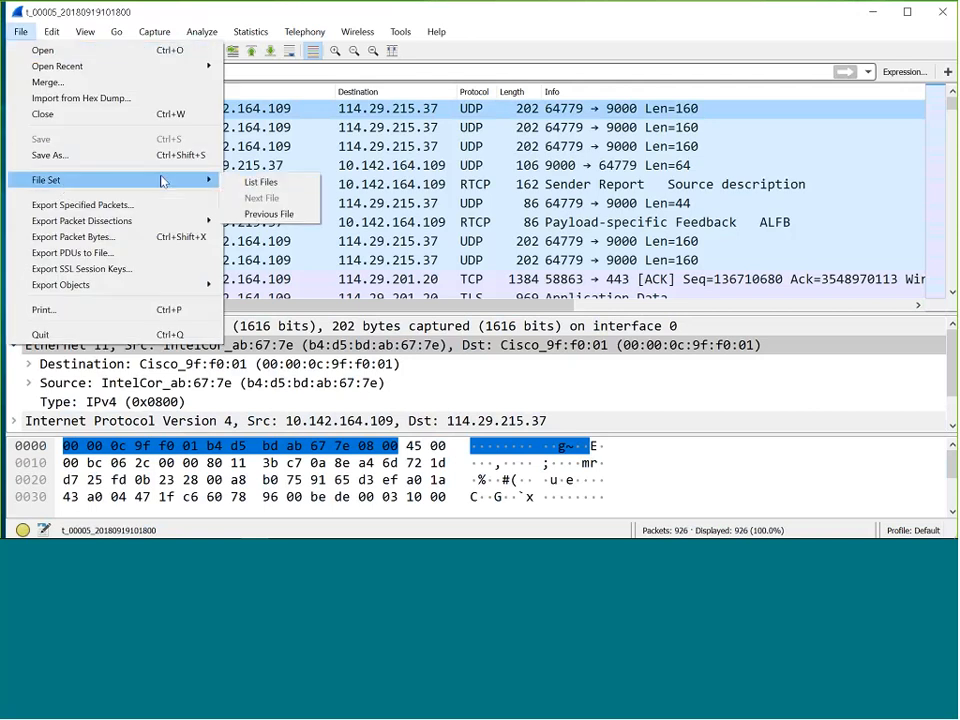
left_click(236, 184)
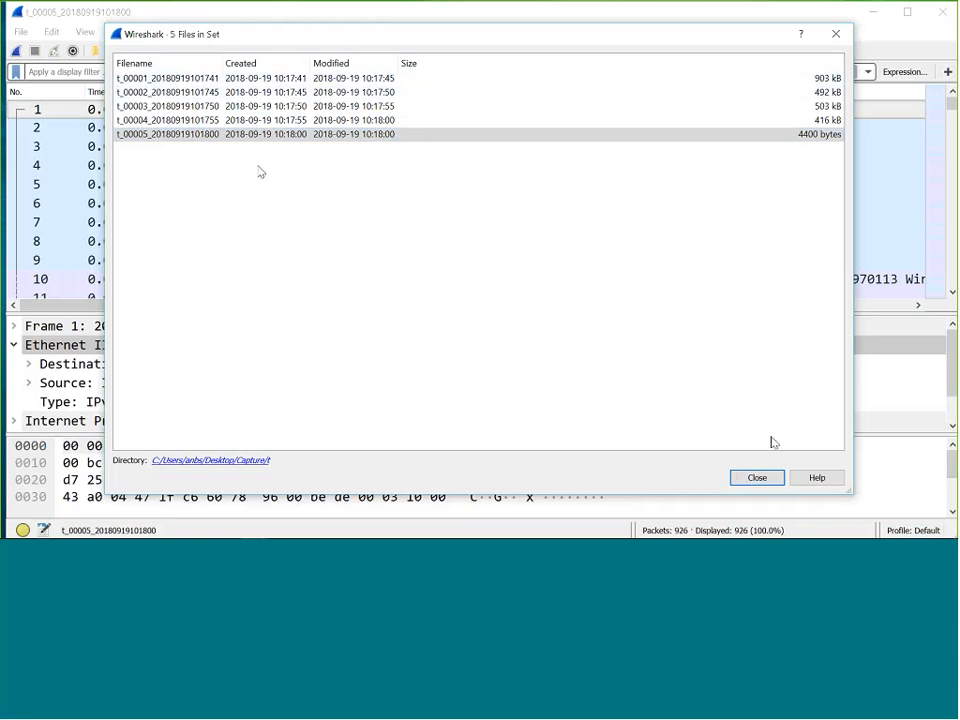
left_click(767, 484)
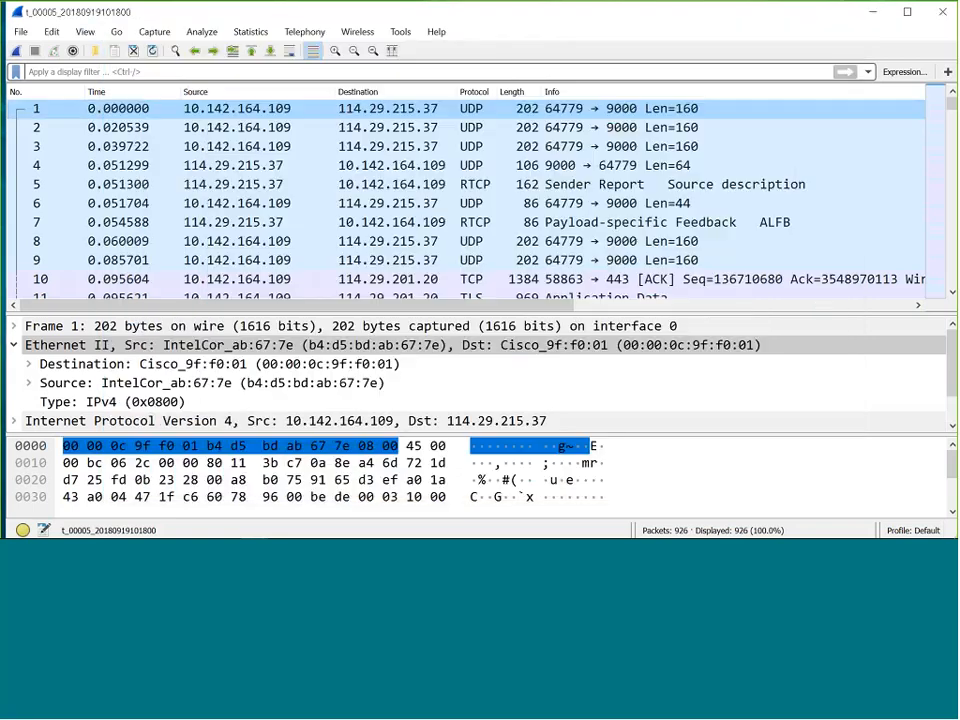
- Turn off the automatic capture stop after a number of files in the capture options
left_click(154, 31)
left_click(170, 51)
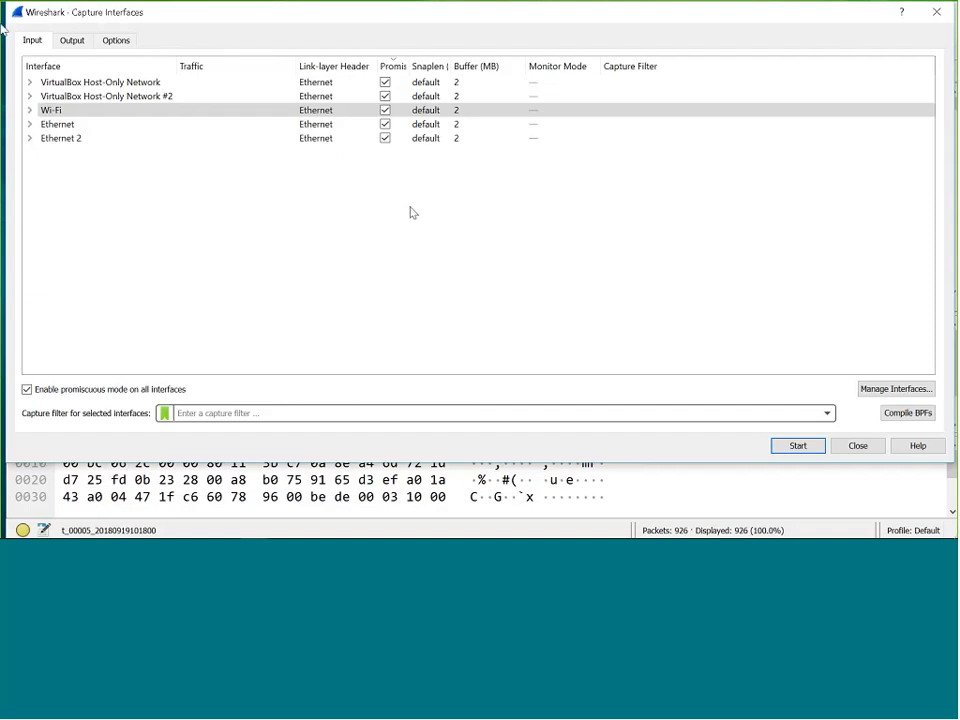
left_click(117, 39)
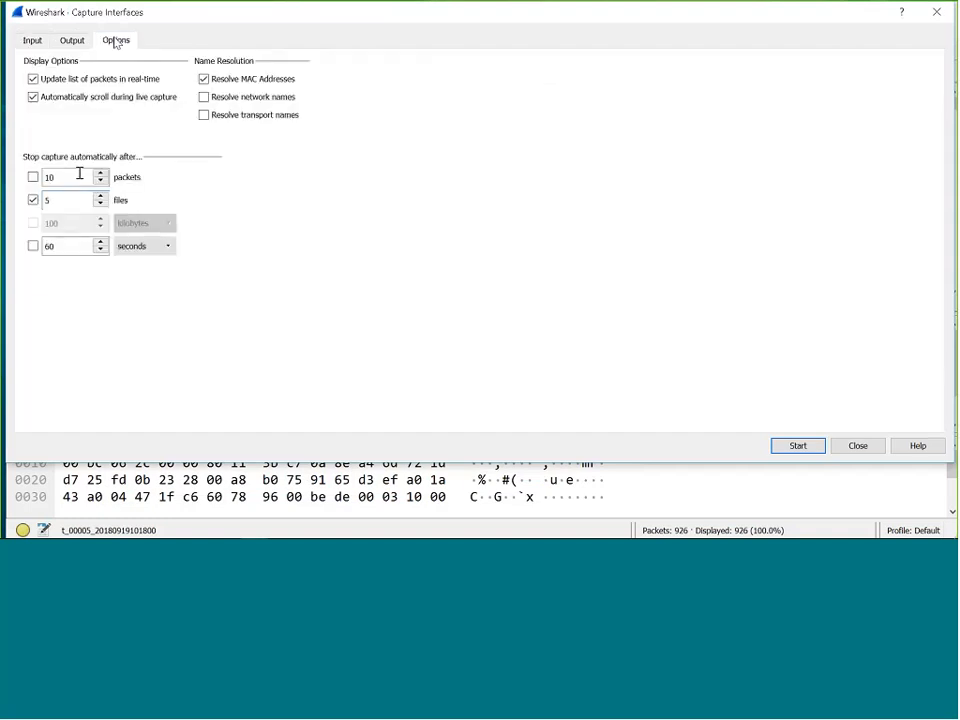
left_click(33, 200)
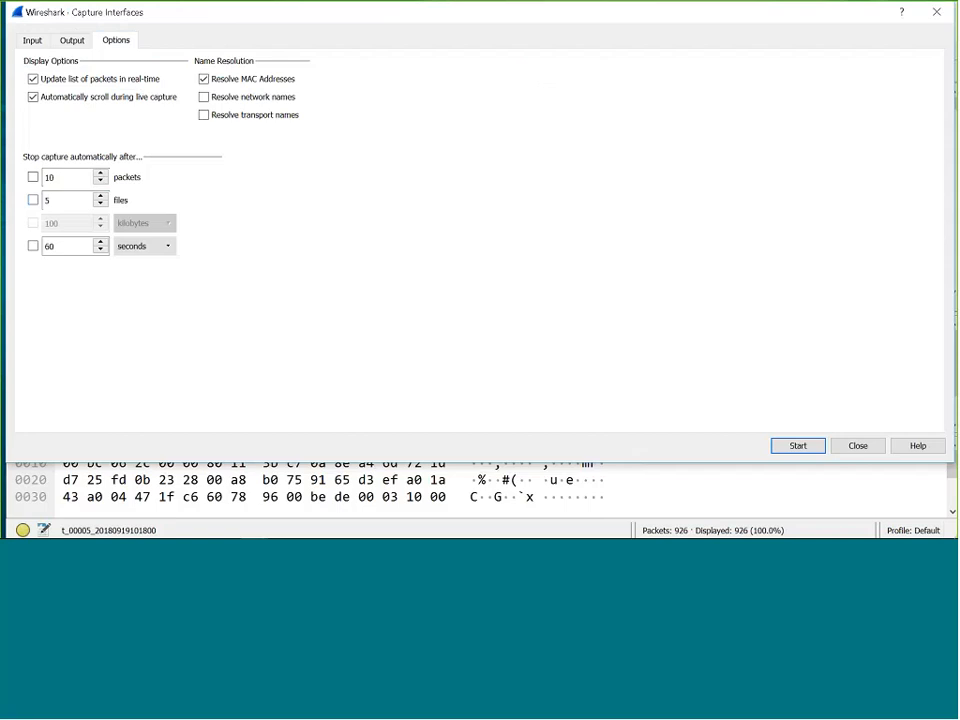
- Enable a 2-file ring buffer with a new file every 10 kilobytes or 2 seconds, and try to start the capture
left_click(71, 40)
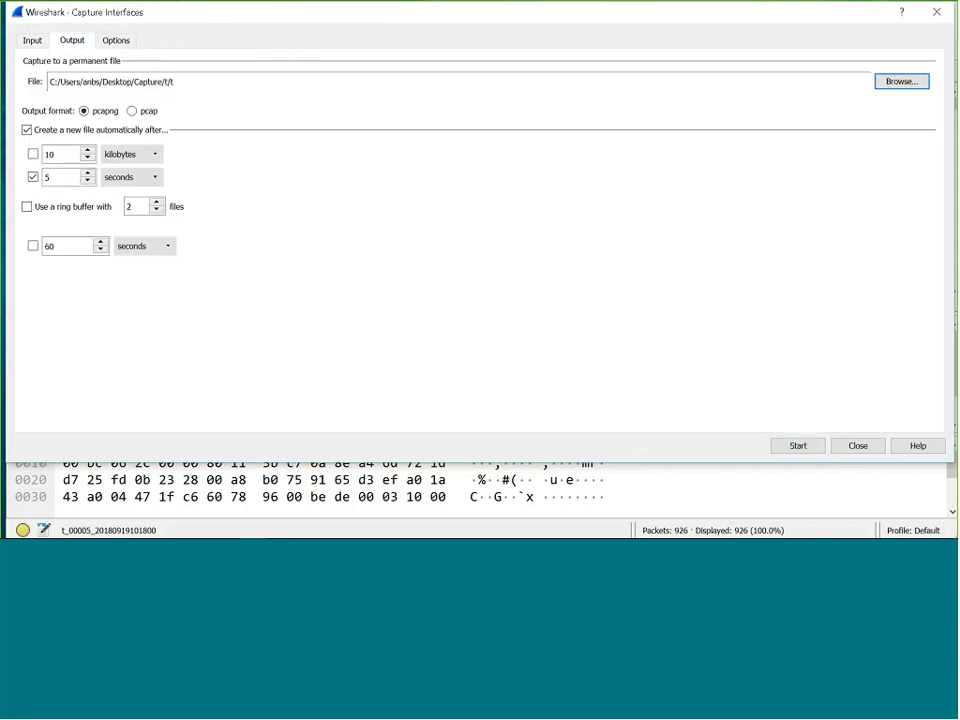
left_click(34, 180)
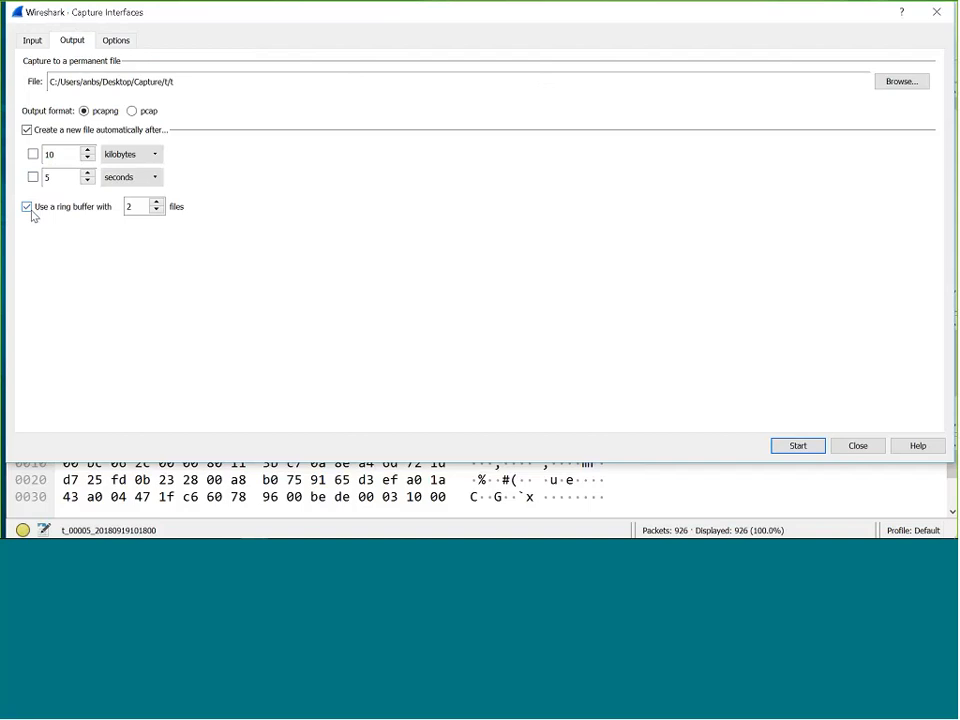
left_click(33, 154)
left_click(34, 179)
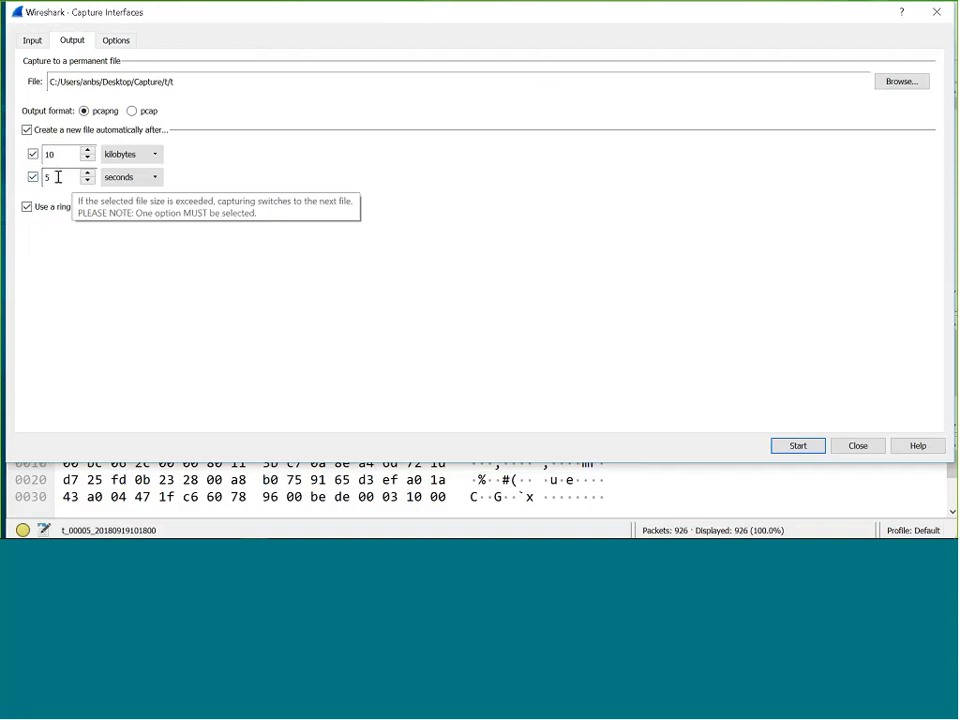
double_click(63, 175)
type("2")
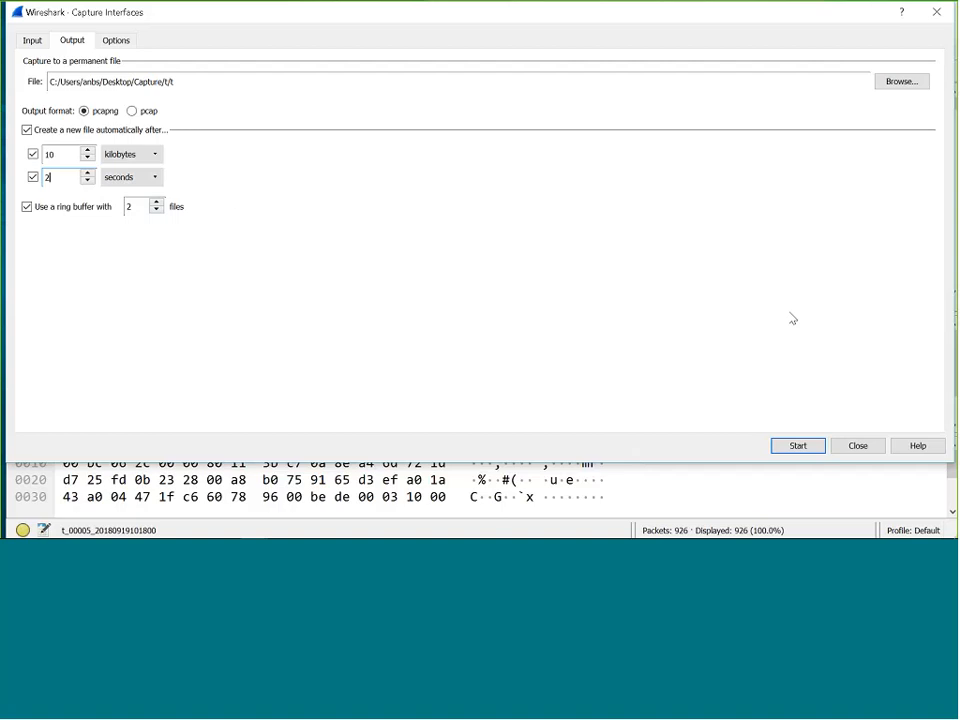
left_click(797, 446)
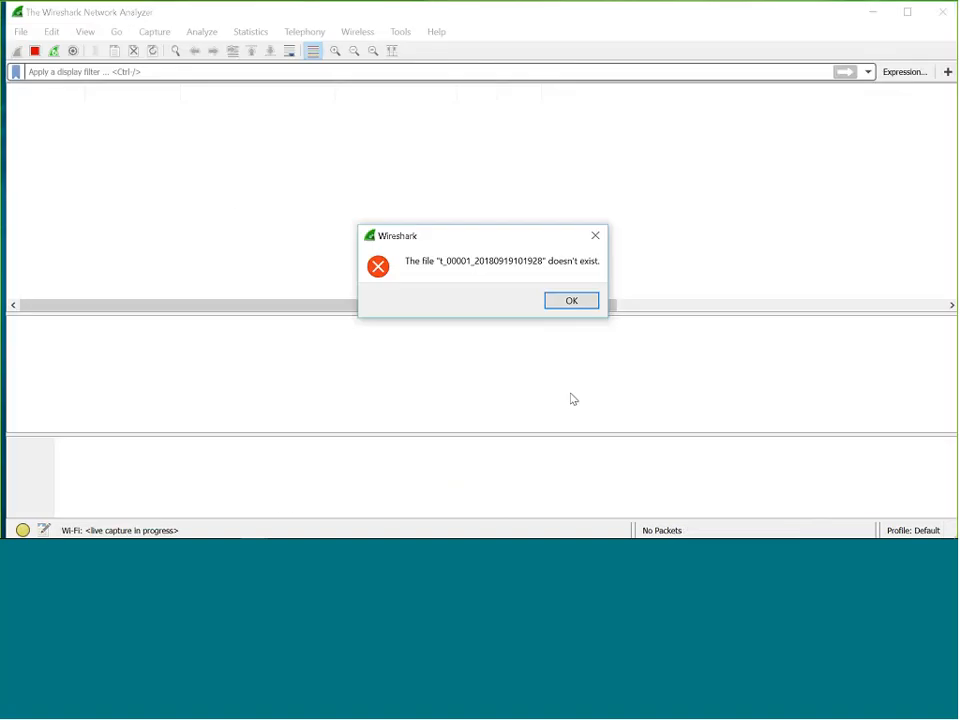
left_click(570, 300)
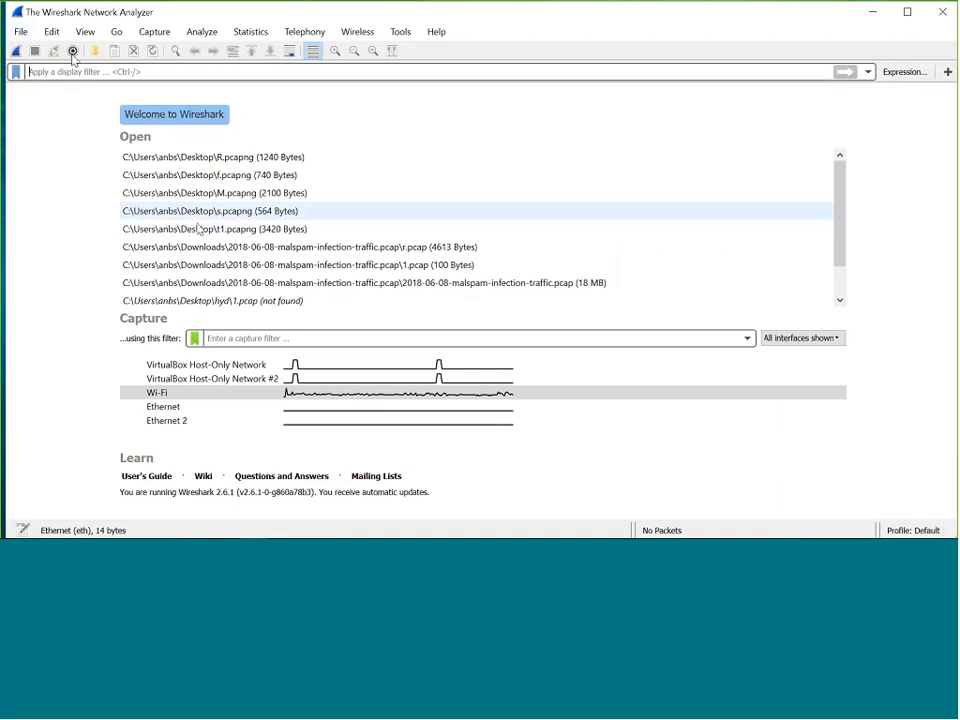
- Reopen the capture options at the output file settings
left_click(165, 34)
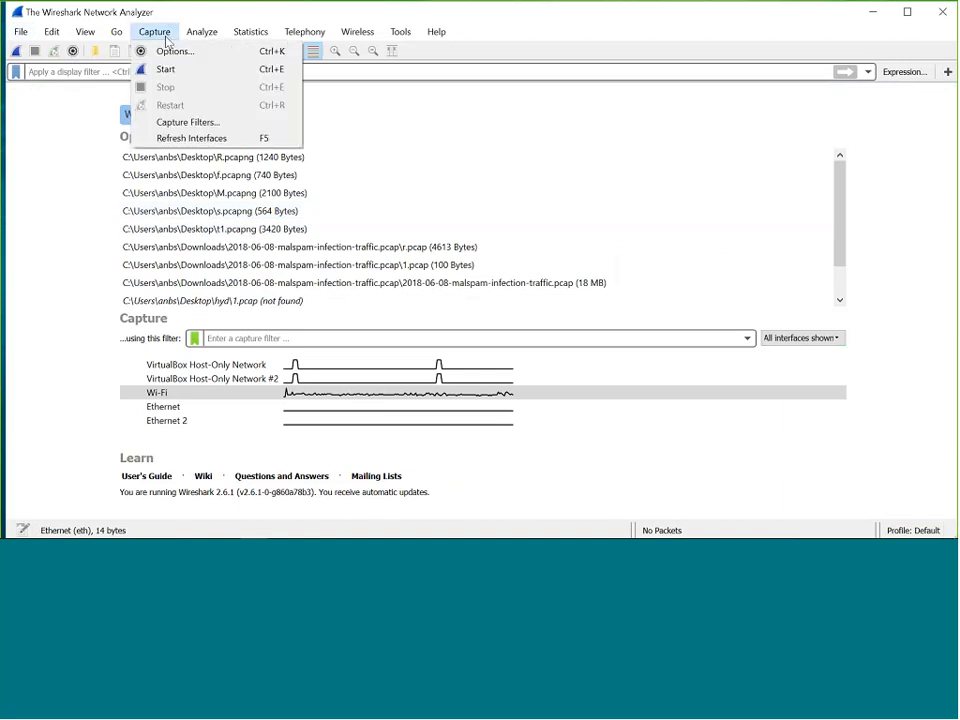
left_click(165, 49)
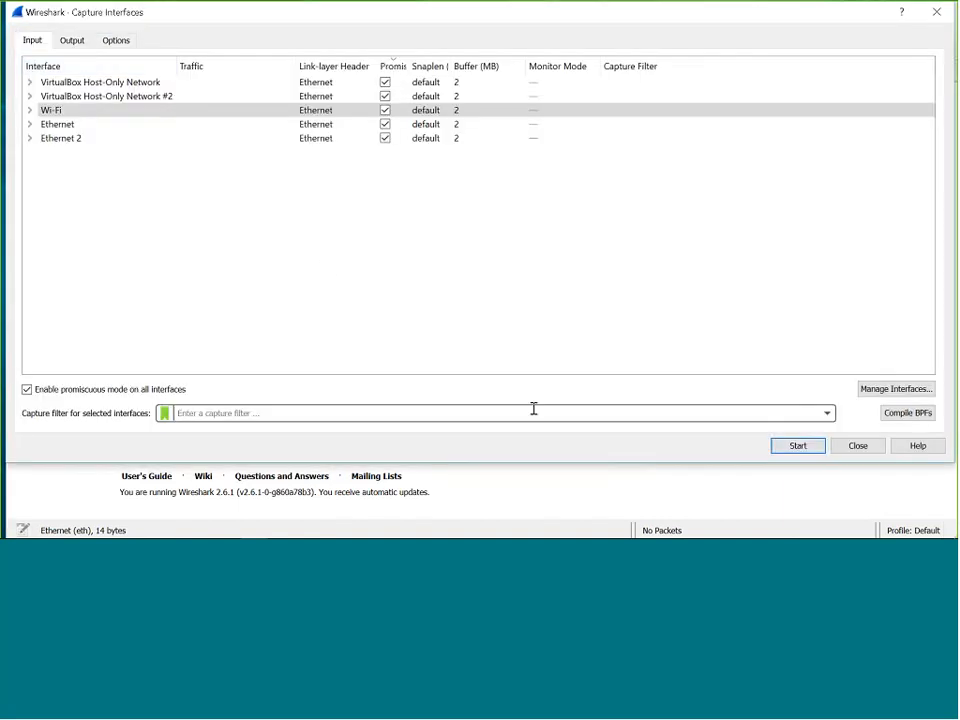
left_click(76, 42)
left_click(187, 78)
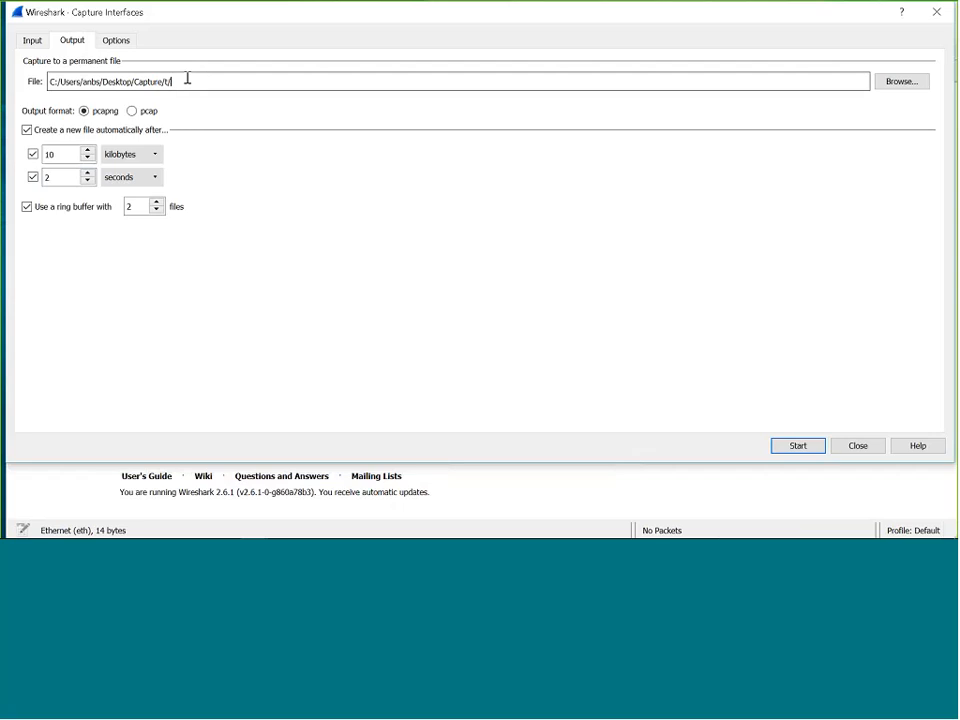
type("6")
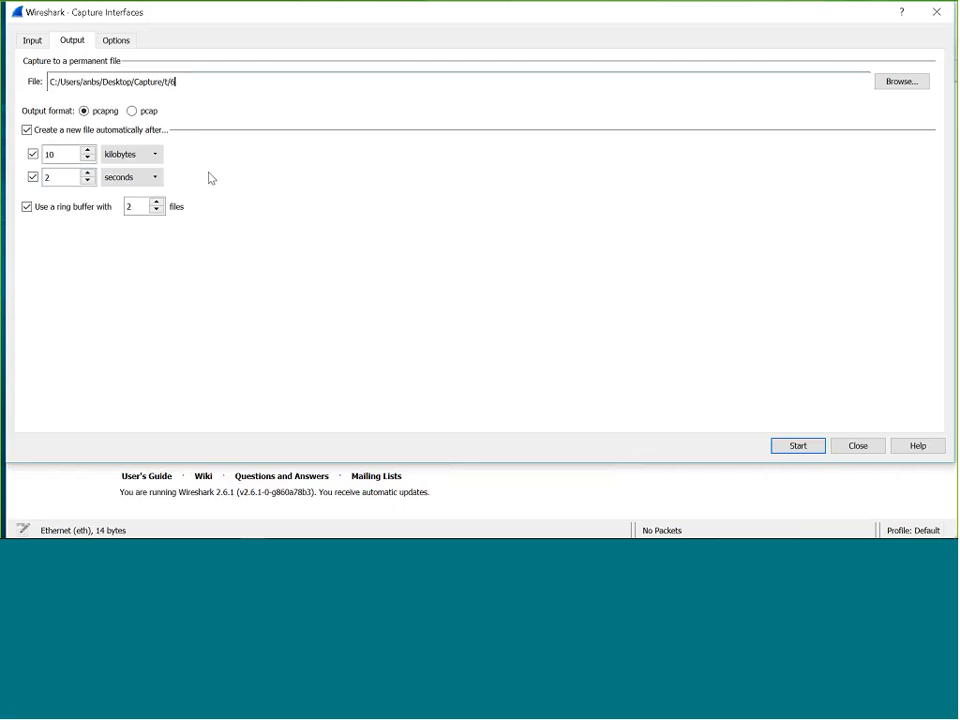
key("BackSpace")
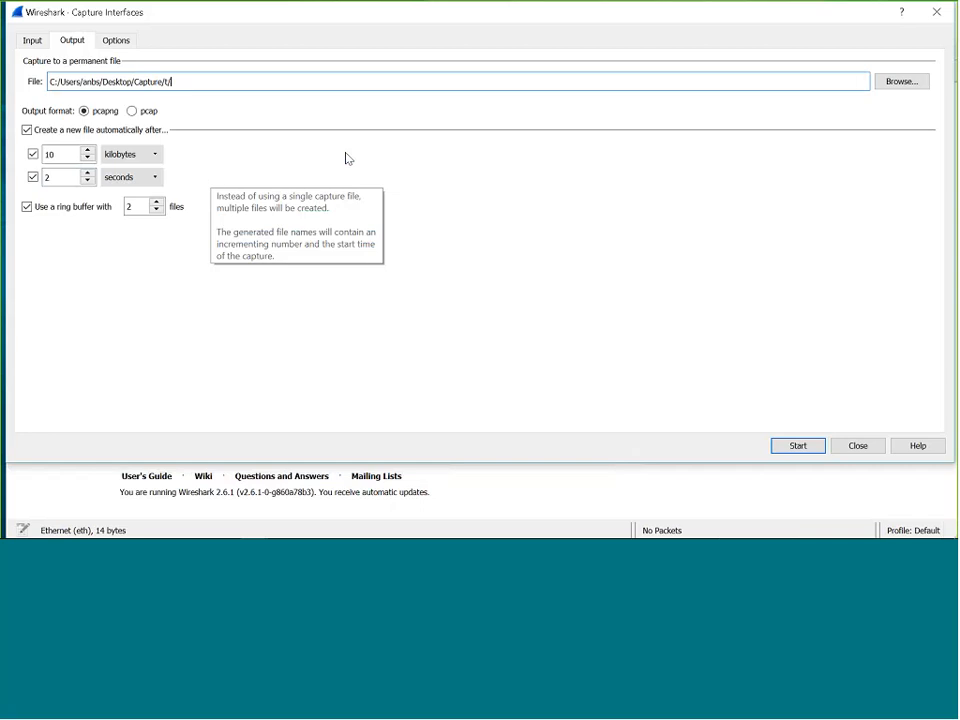
left_click(900, 81)
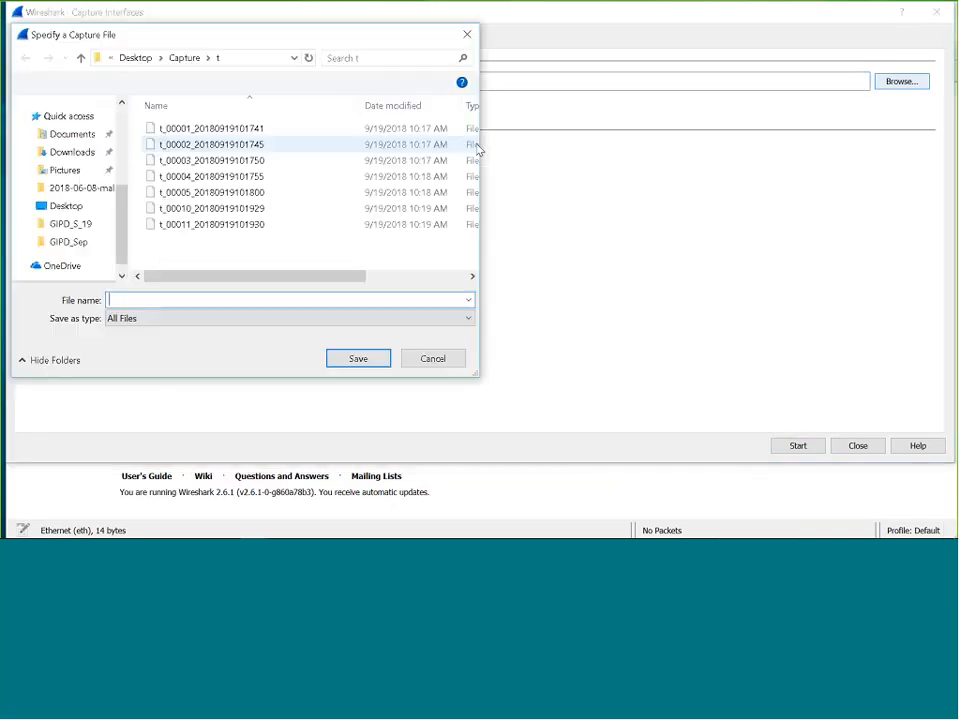
left_click(184, 60)
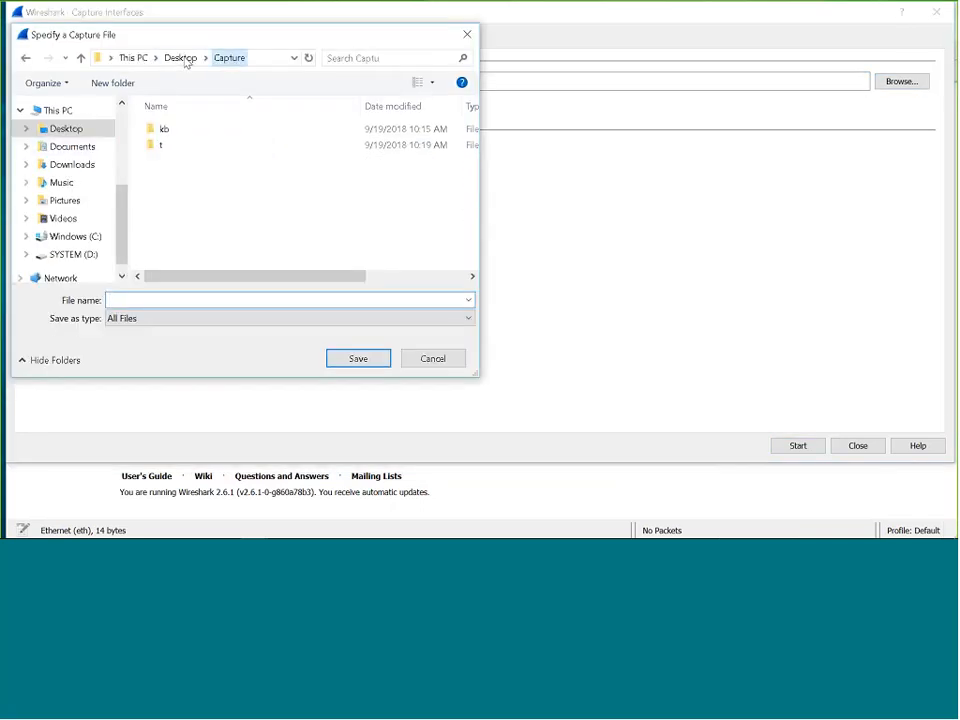
left_click(153, 148)
left_click(338, 364)
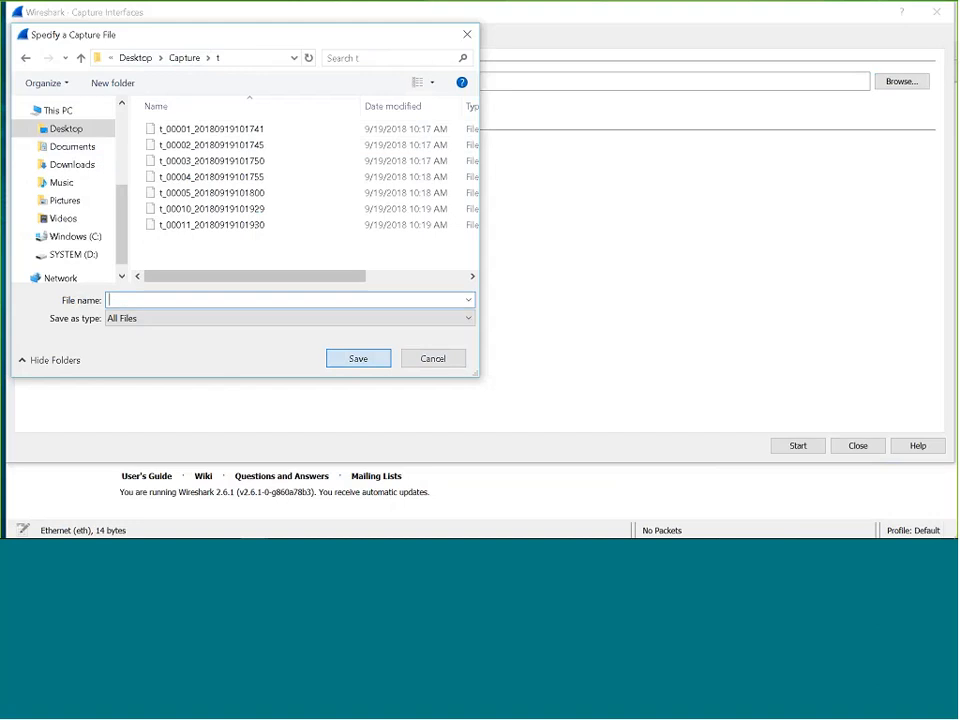
left_click(452, 365)
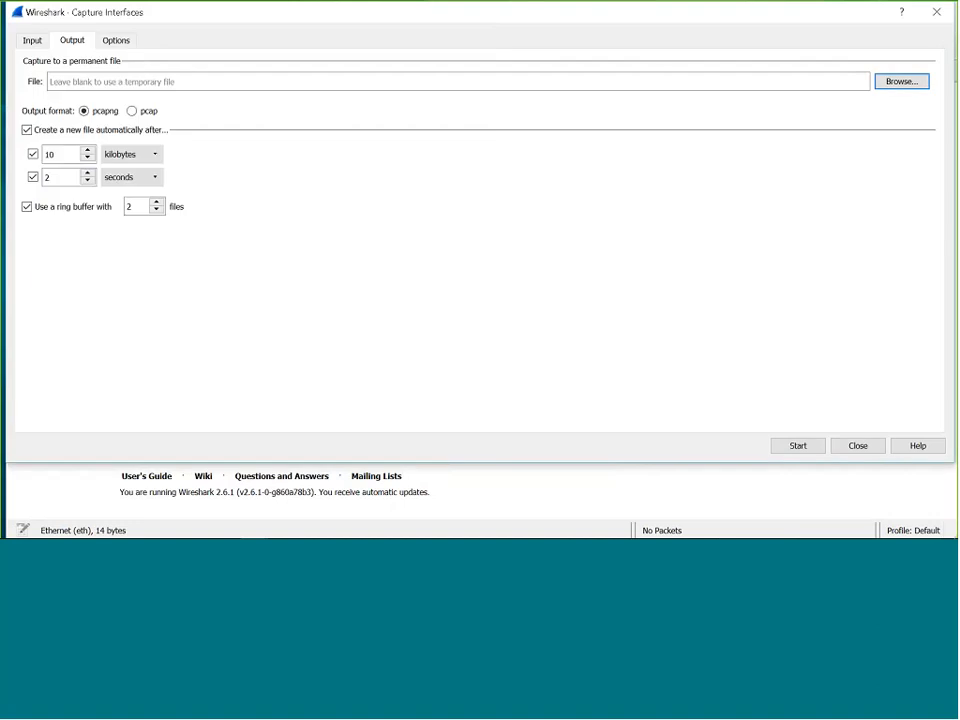
- Browse for a permanent capture file and create a folder named "ring" inside Desktop > Capture
left_click(889, 86)
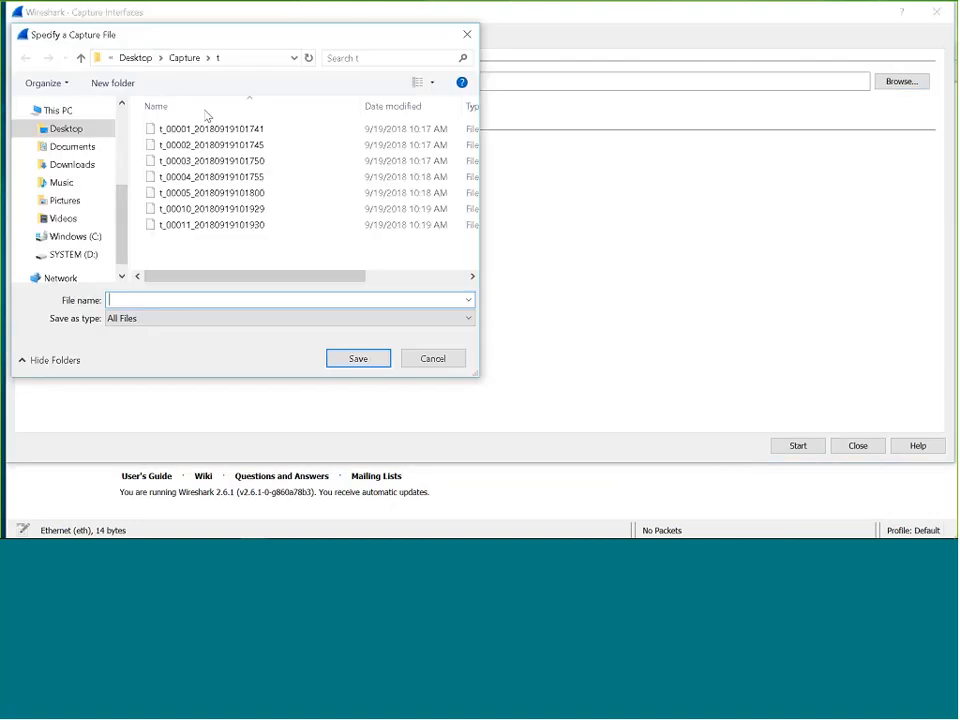
left_click(193, 62)
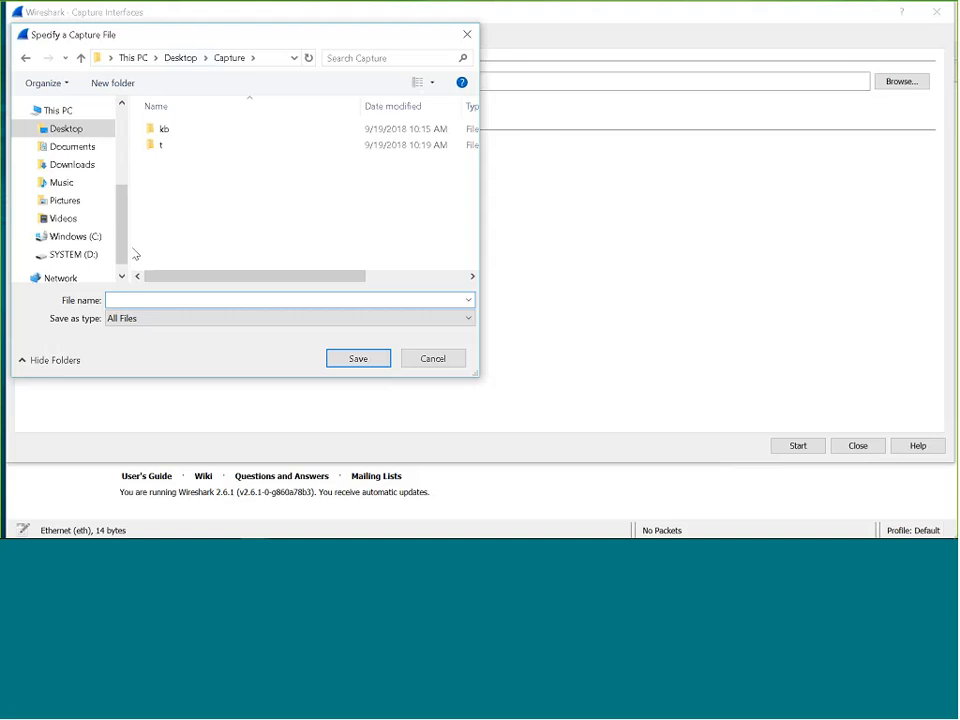
left_click(116, 84)
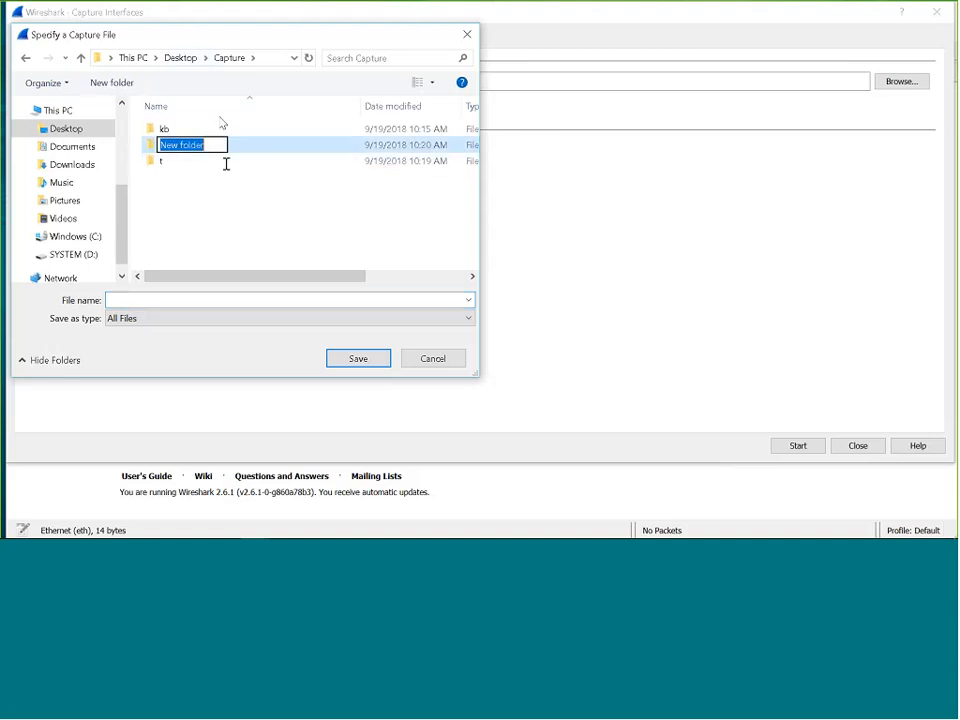
type("ring")
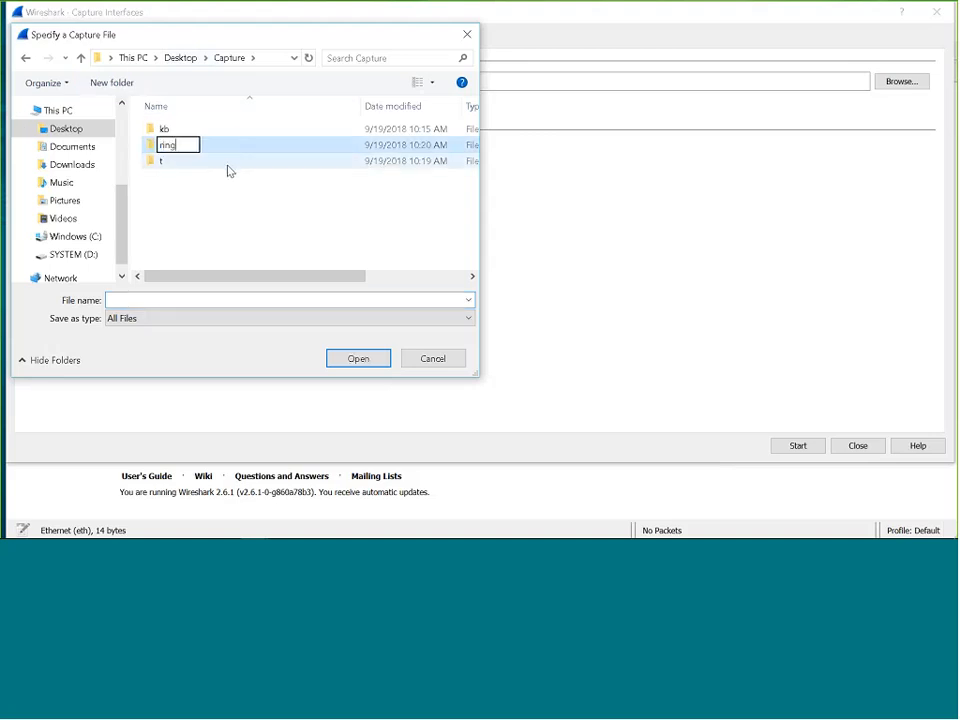
left_click(246, 227)
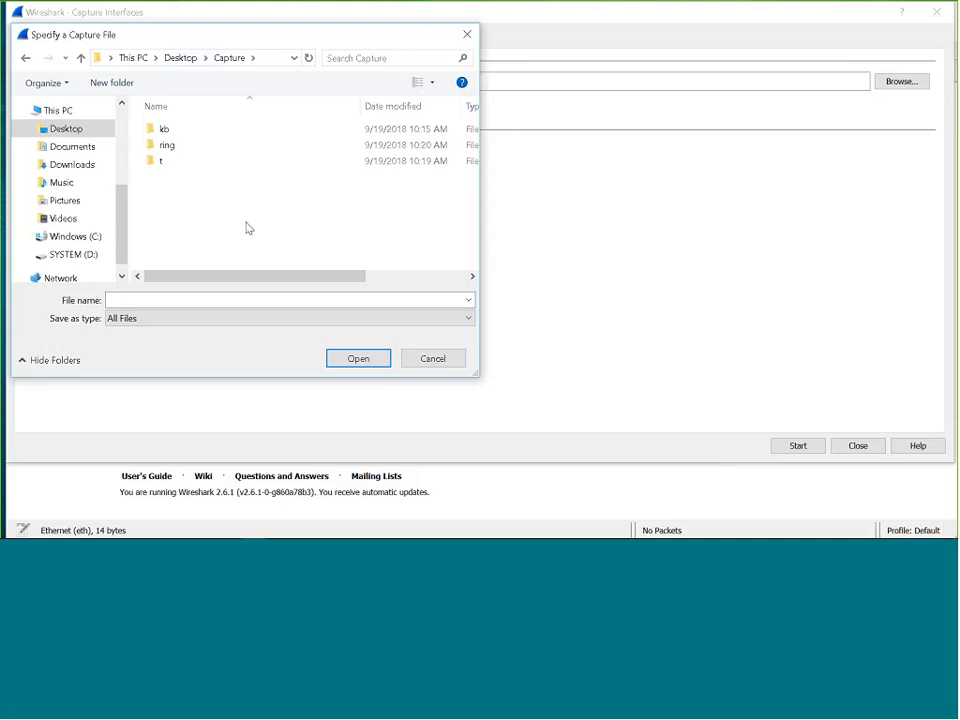
- Name the permanent capture file "r" and save it in the Capture folder
left_click(144, 299)
type("r")
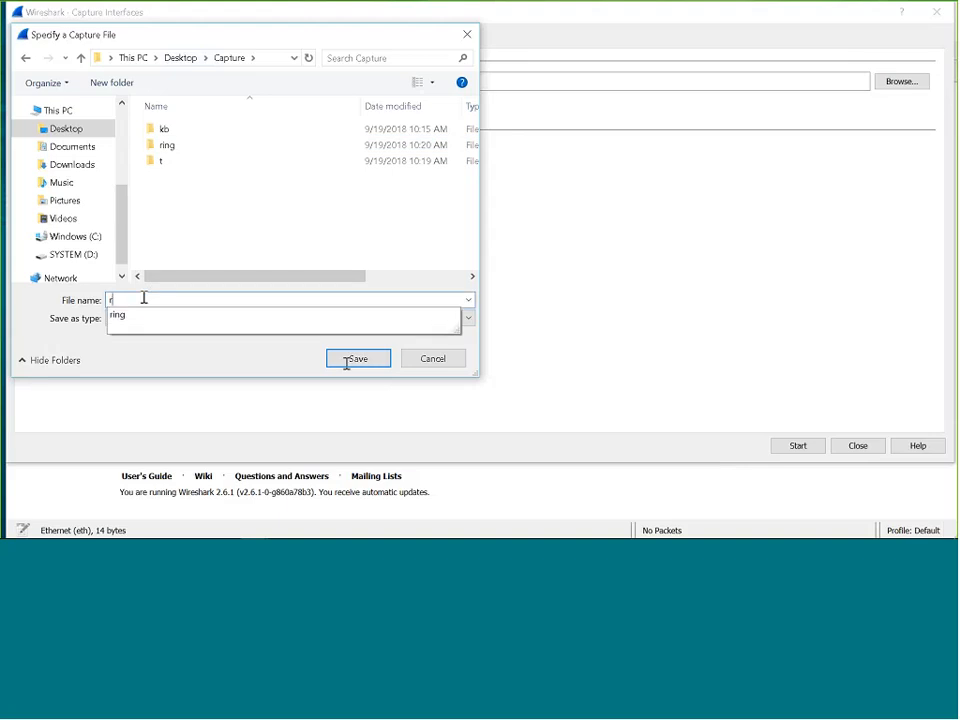
left_click(350, 359)
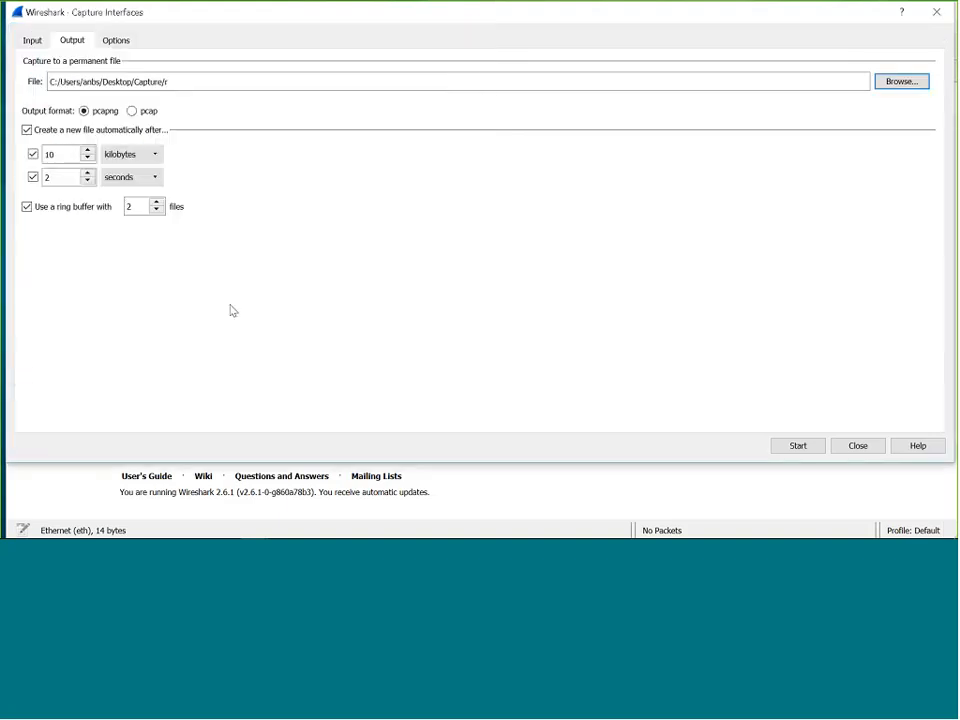
- Turn off the 2-second file switch and keep only the new file after every 10 kilobytes
left_click(33, 154)
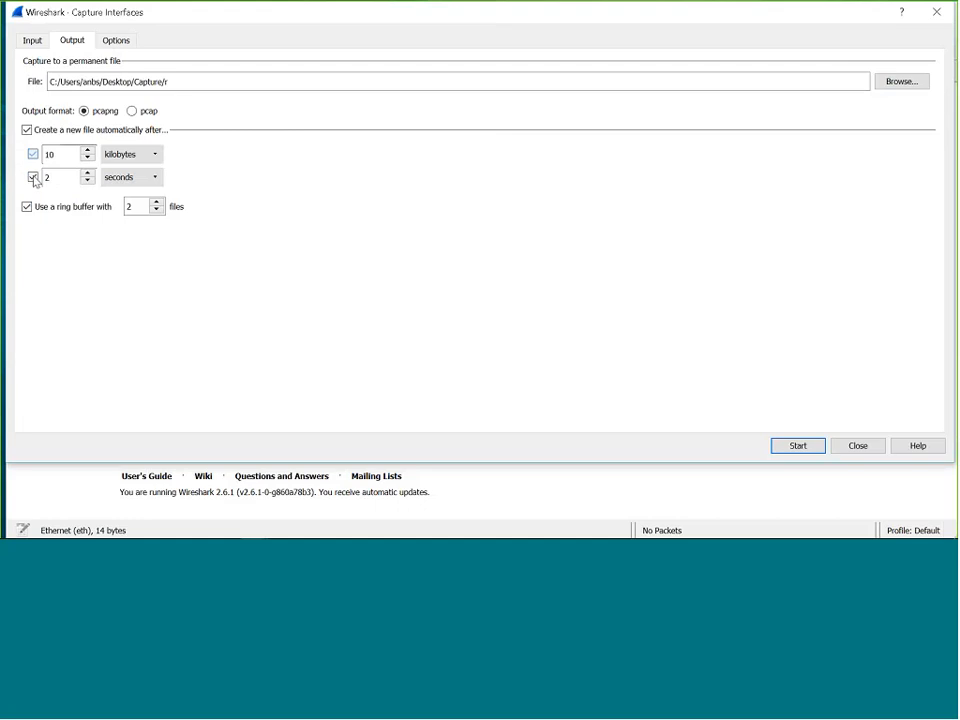
left_click(33, 177)
left_click(33, 154)
- Switch to the desktop's Capture folder and examine the sizes of the capture files in its kb subfolder
right_click(504, 528)
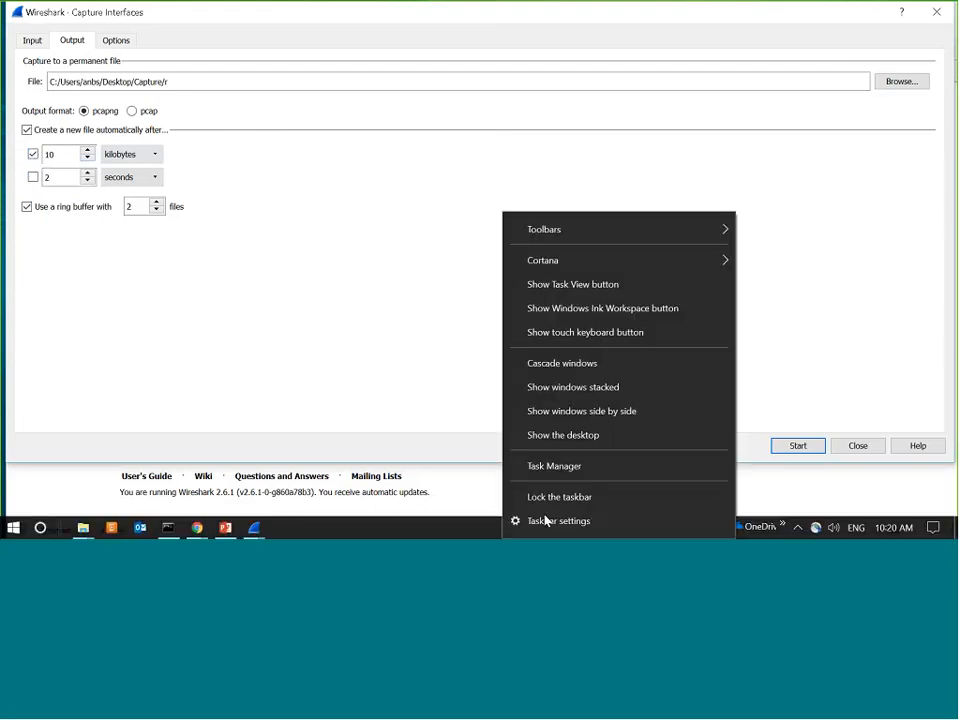
left_click(578, 440)
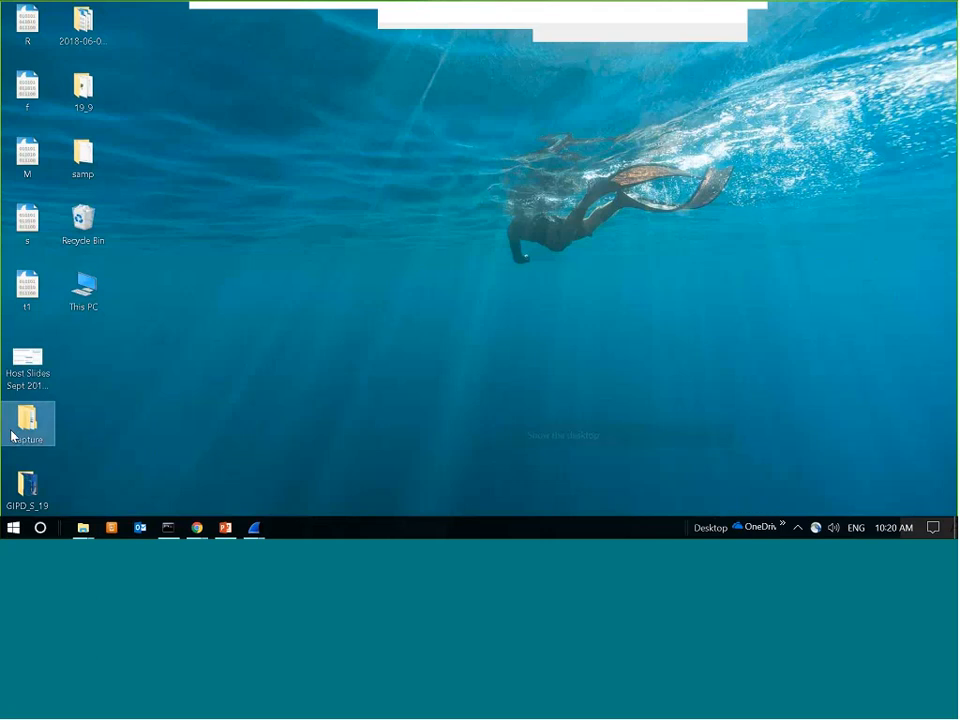
double_click(14, 435)
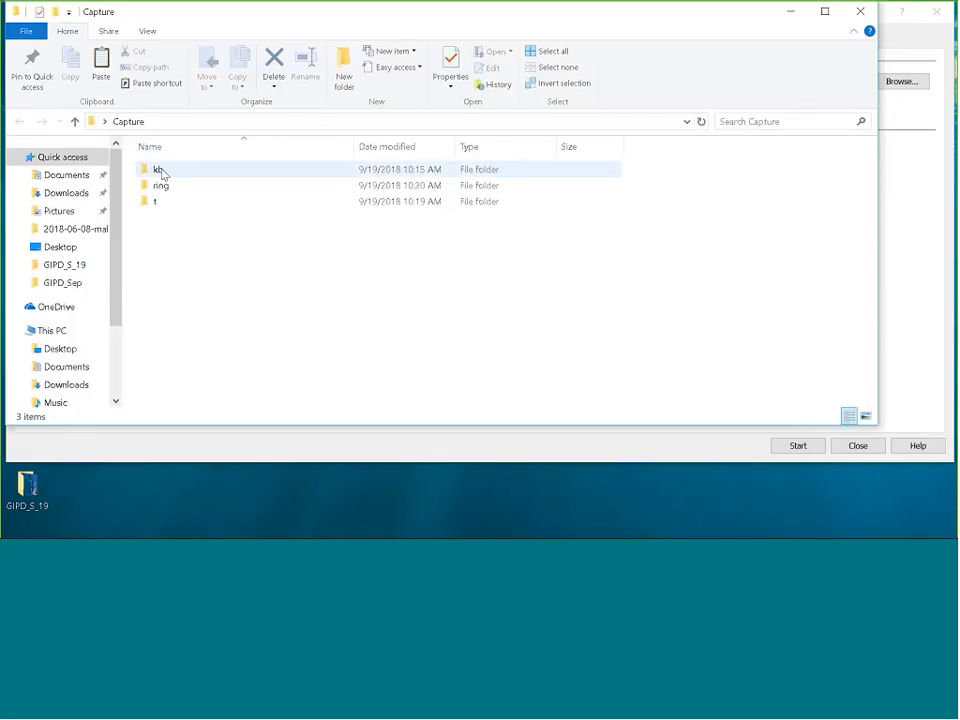
double_click(163, 174)
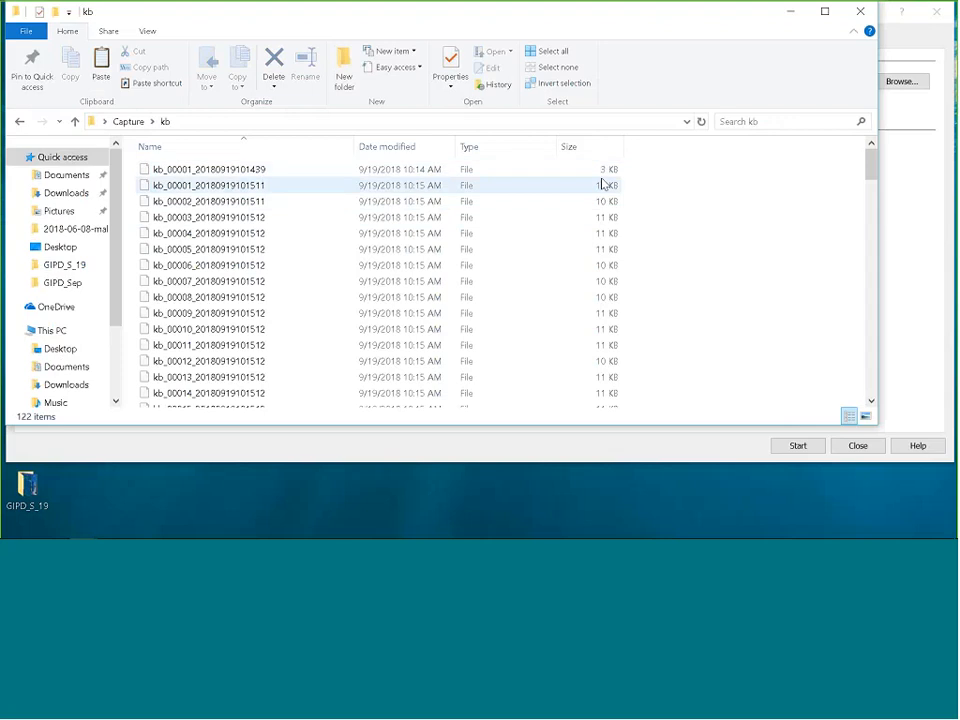
scroll(613, 203, "down", 1)
scroll(615, 212, "down", 3)
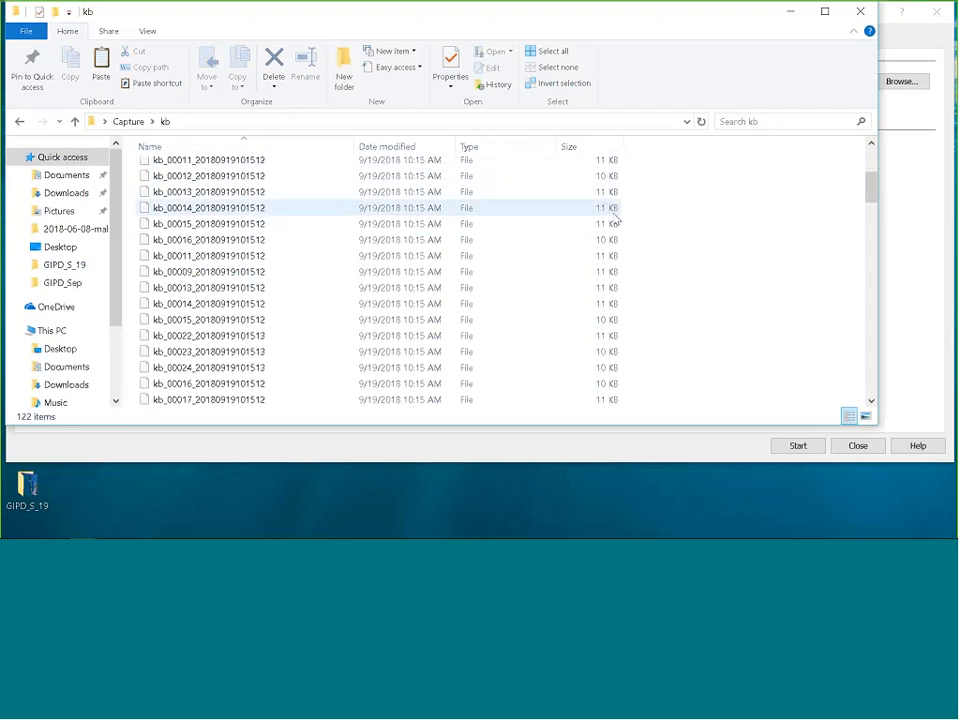
scroll(615, 218, "up", 4)
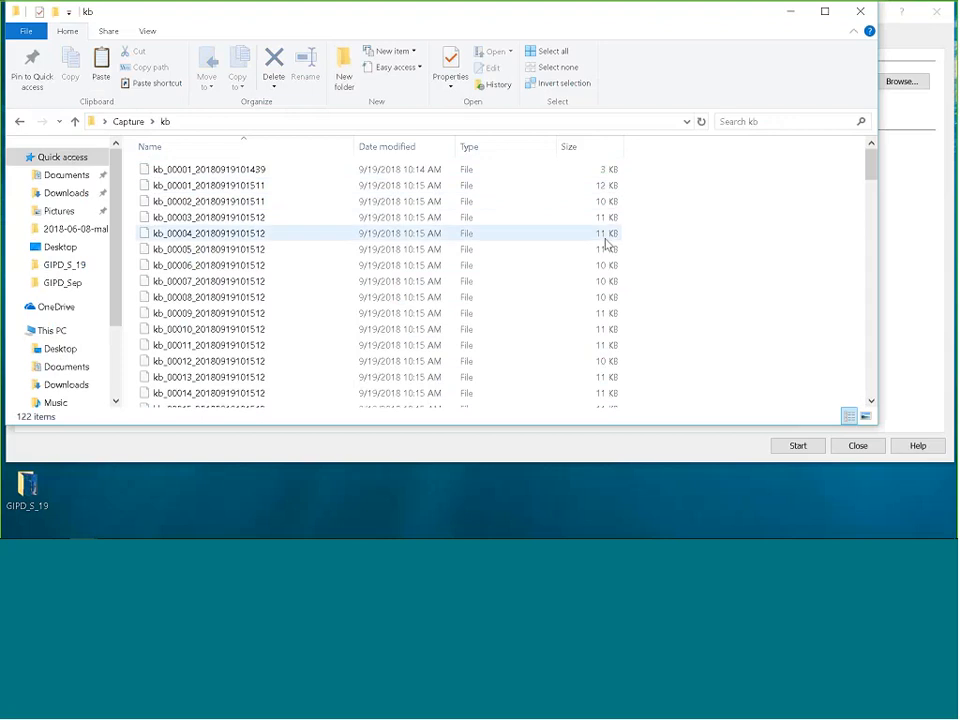
scroll(606, 242, "down", 8)
scroll(606, 242, "down", 12)
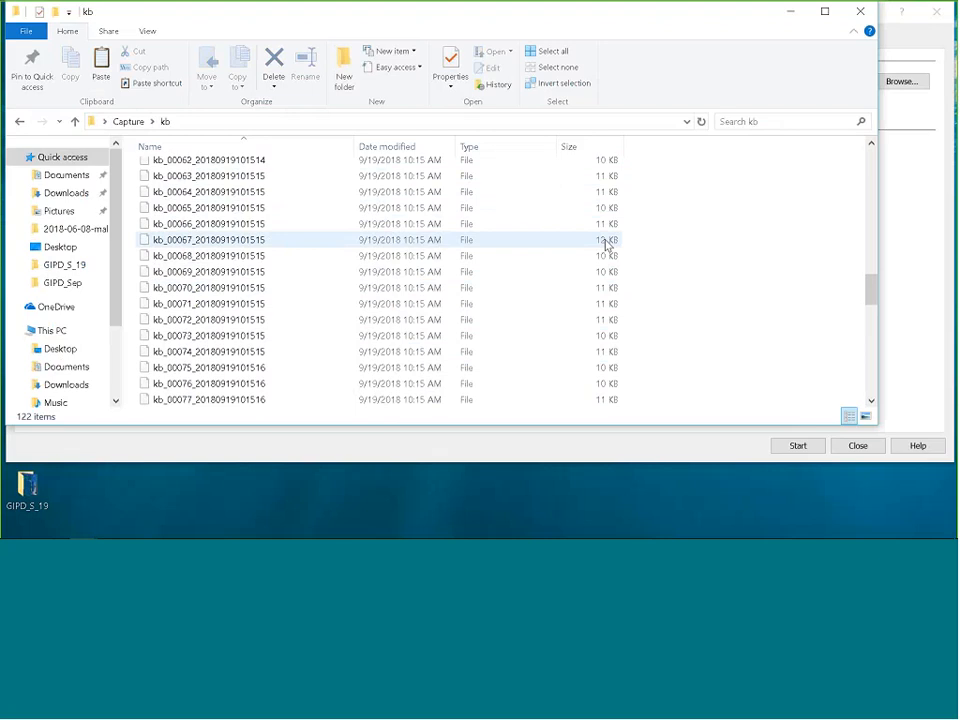
scroll(606, 244, "down", 2)
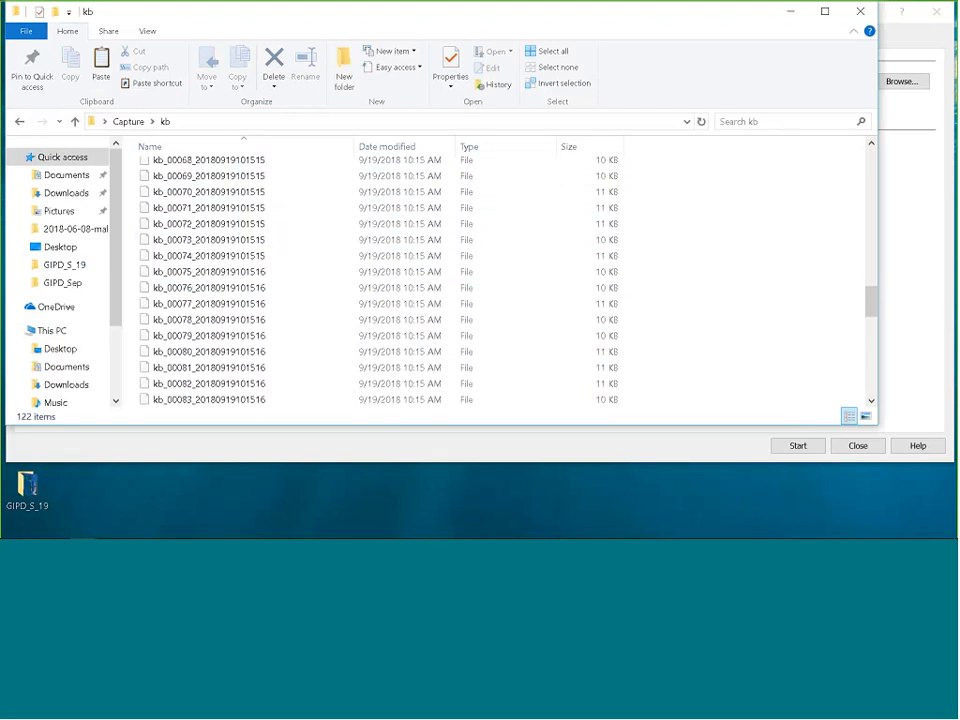
- Examine the time-split capture files in the t subfolder of Capture and close the folder window
left_click(119, 122)
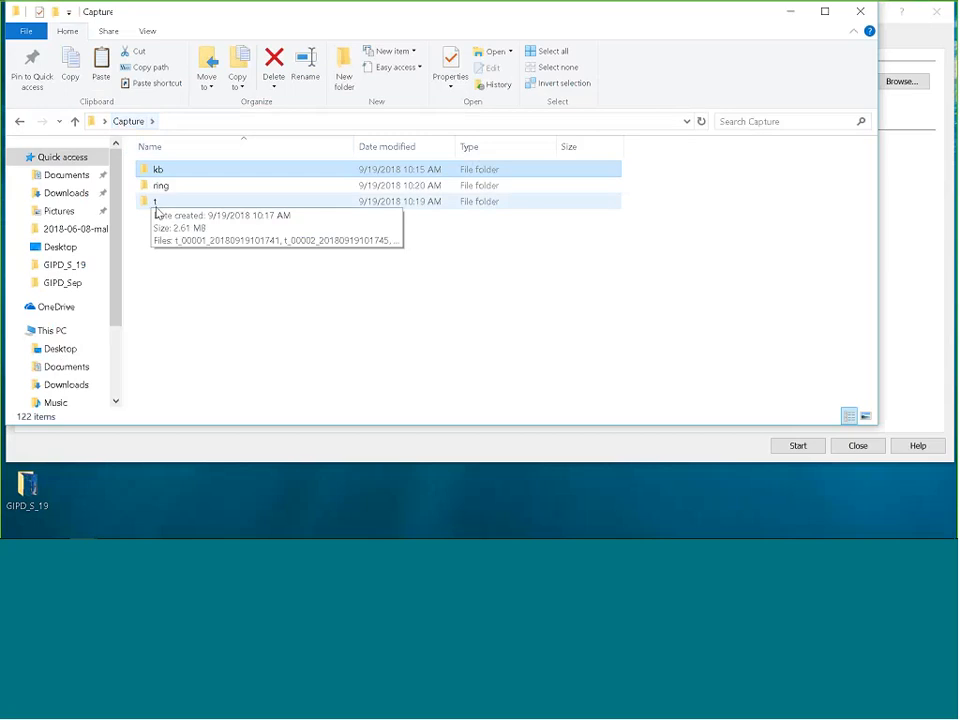
left_click(156, 210)
double_click(156, 210)
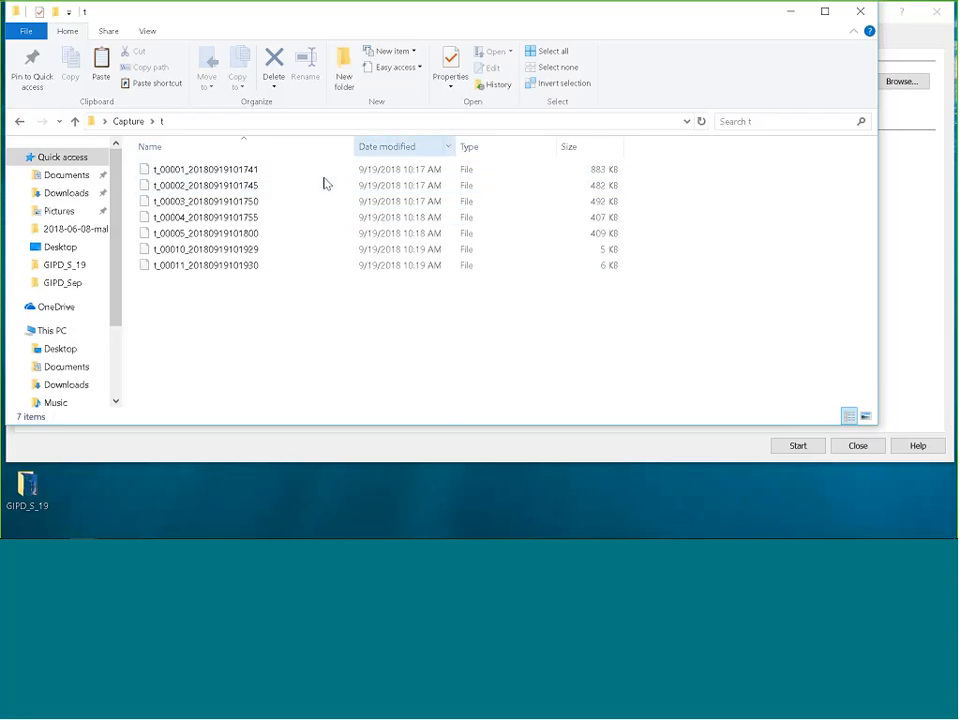
left_click(861, 13)
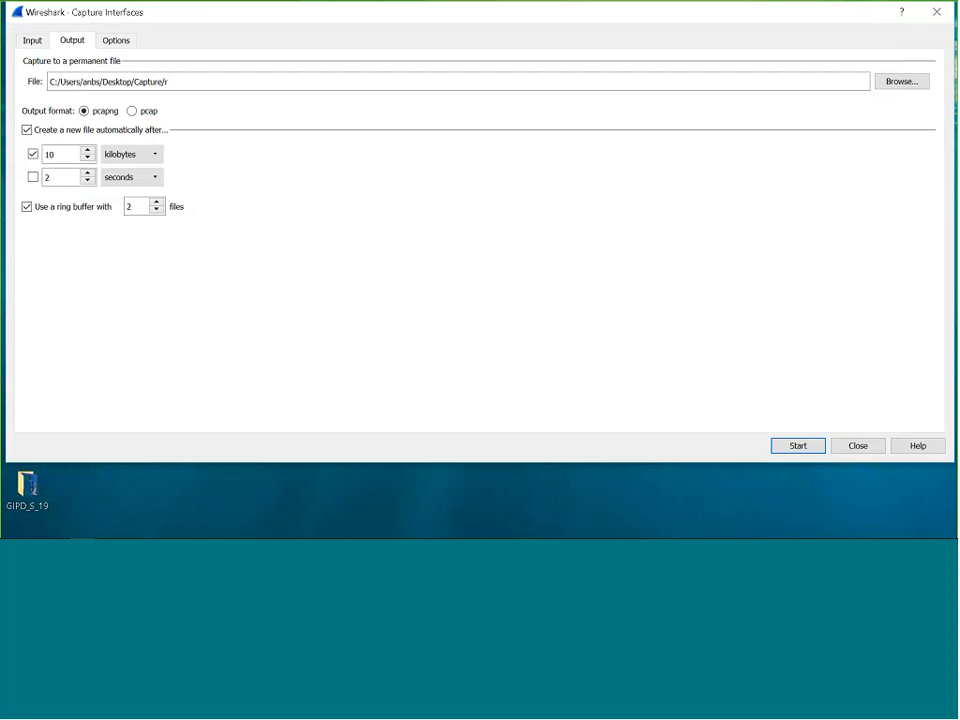
- Set the ring buffer to 5 files and try to start the capture
left_click_drag(147, 208, 81, 214)
type("5")
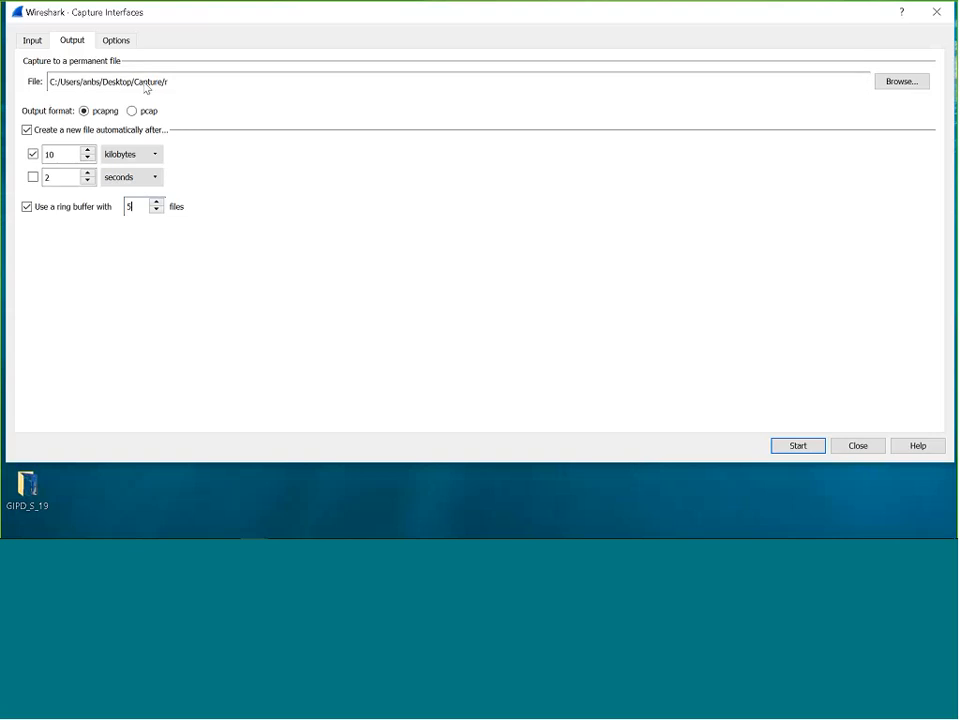
left_click(798, 450)
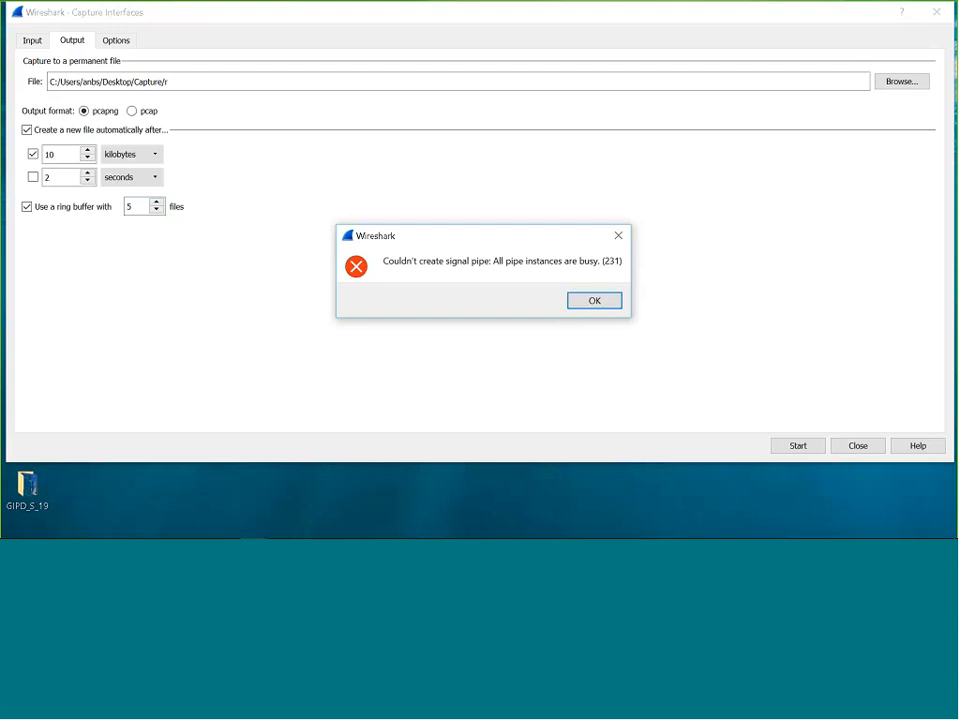
left_click(593, 302)
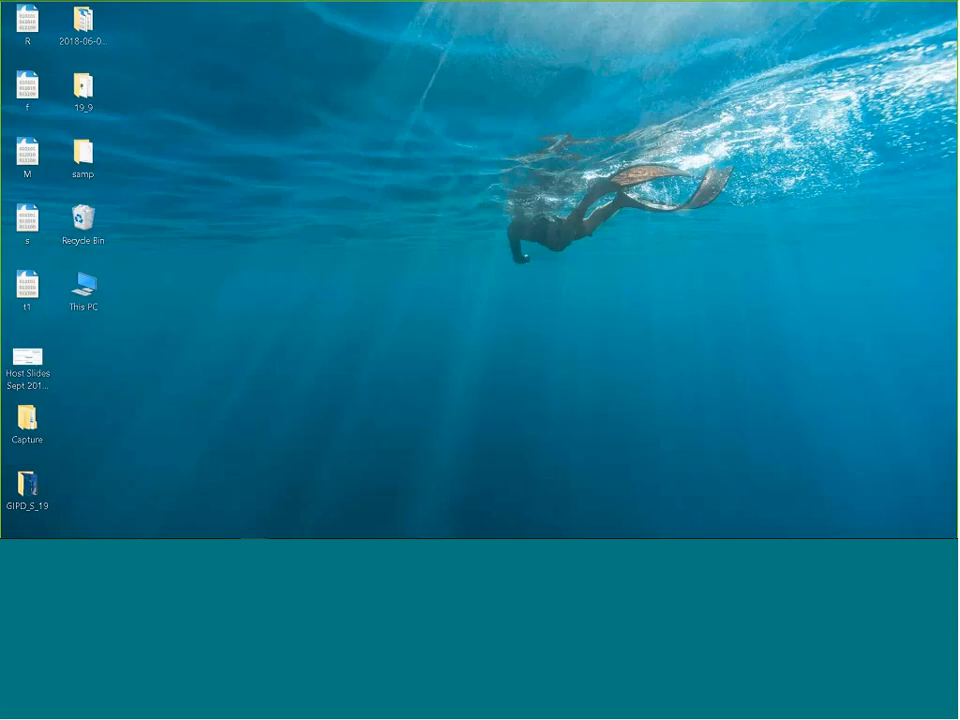
- Return to Wireshark, reopen the capture options, and check the automatic stop and output file settings
mouse_move(251, 523)
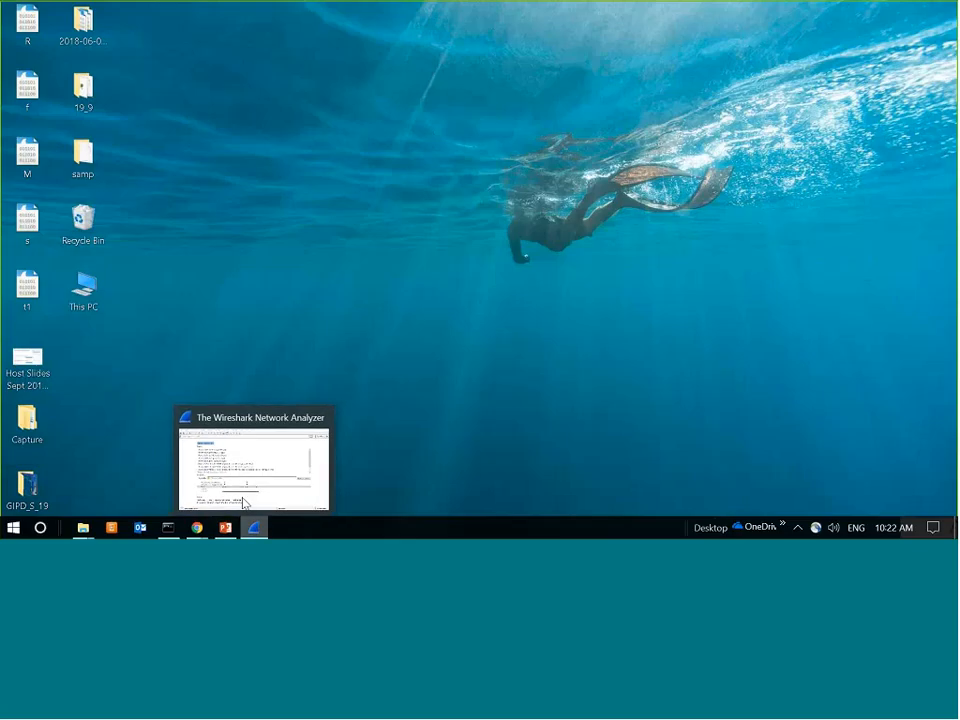
left_click(190, 420)
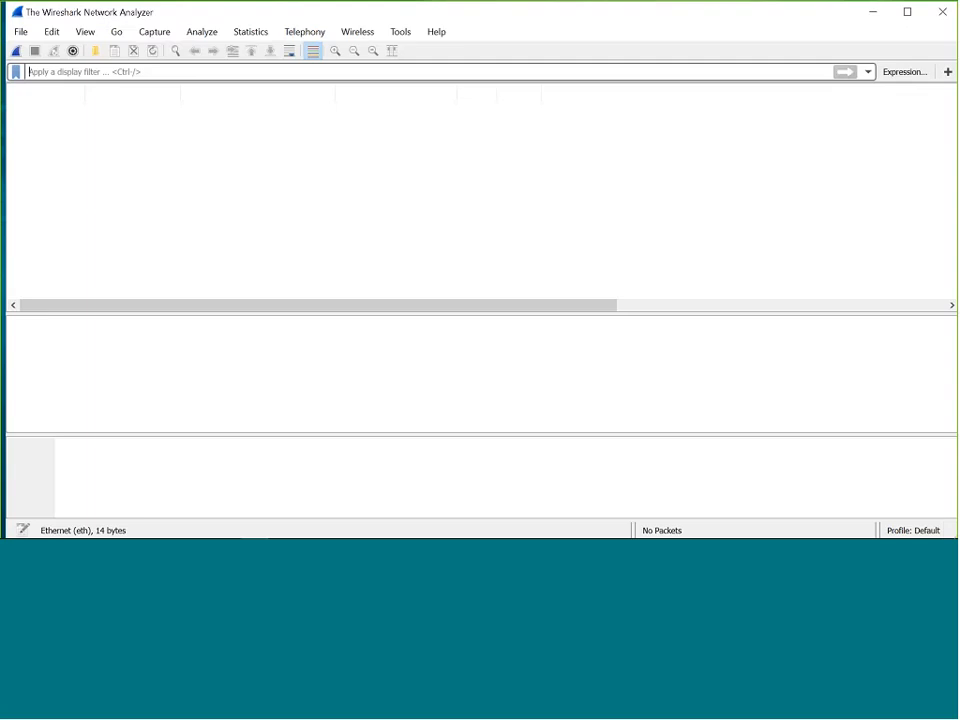
left_click(147, 31)
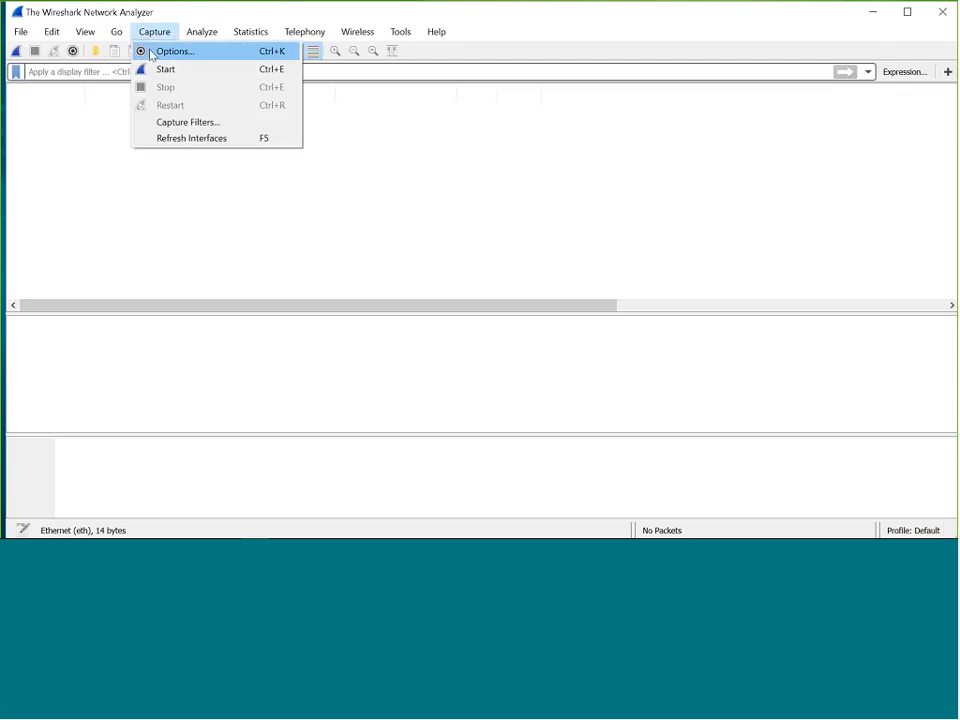
left_click(152, 50)
left_click(122, 40)
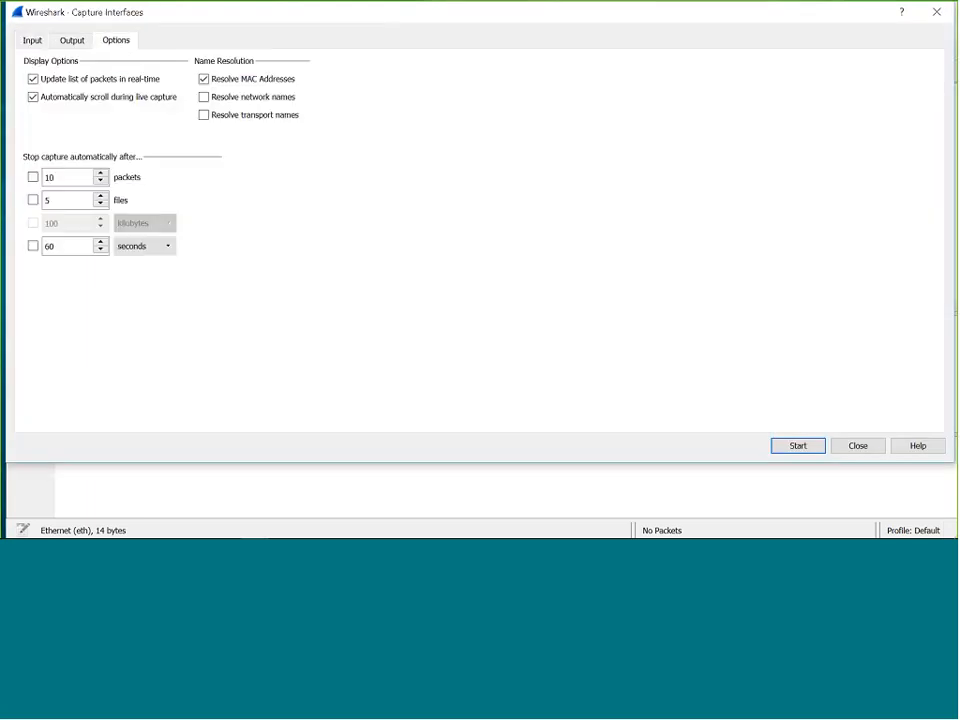
left_click(68, 41)
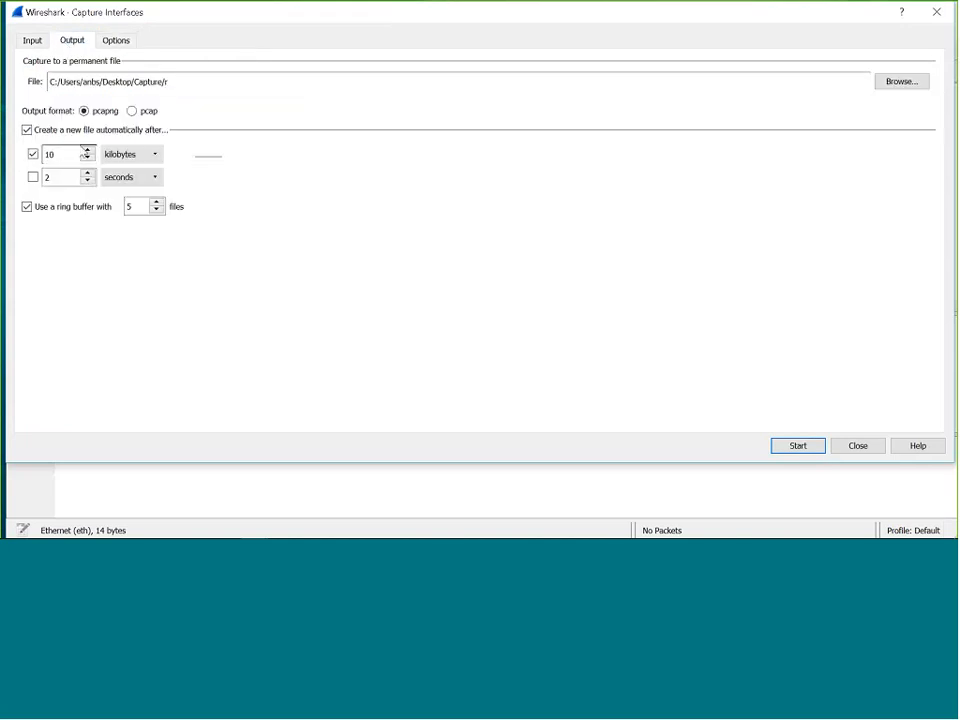
- Turn off the 10-kilobyte file switch and try to start the capture
left_click(33, 154)
left_click(793, 447)
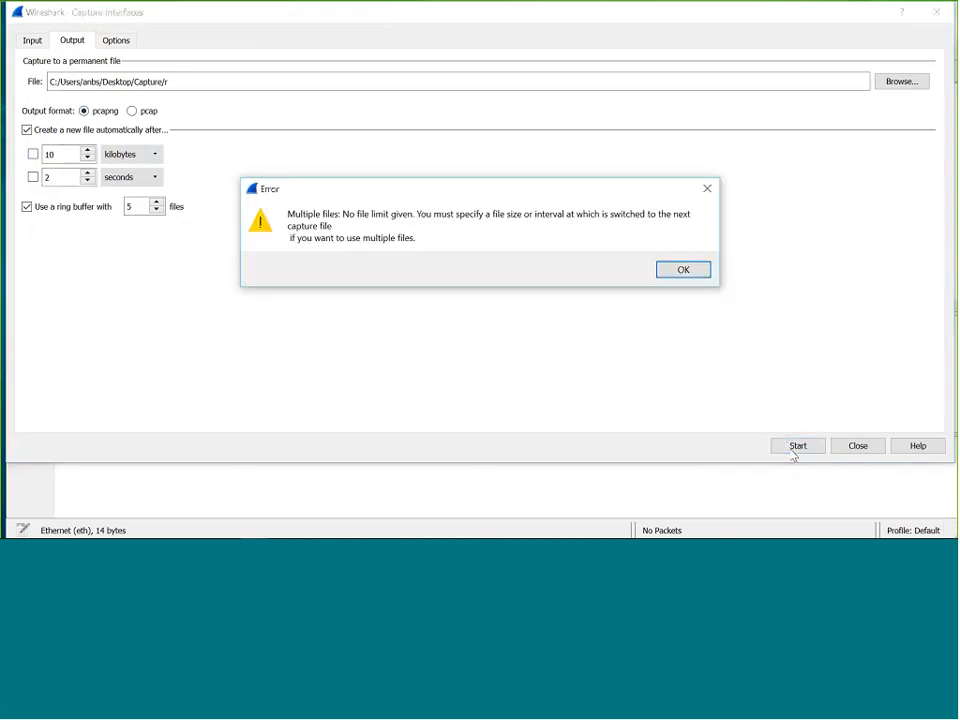
left_click(684, 271)
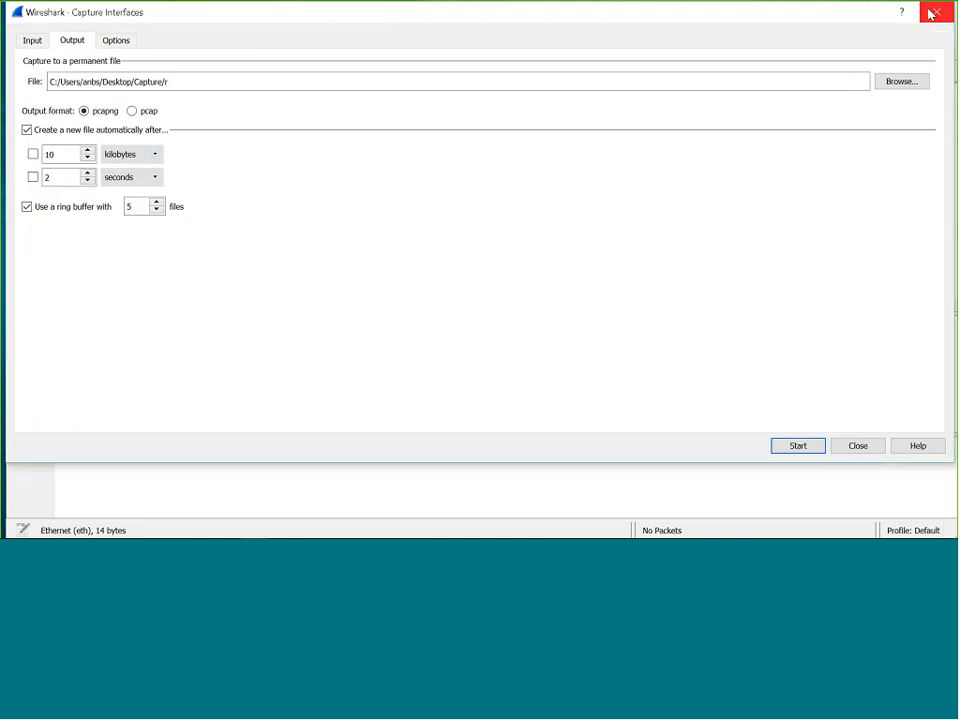
- Close the capture options and Wireshark, and launch Wireshark again
left_click(930, 14)
left_click(937, 11)
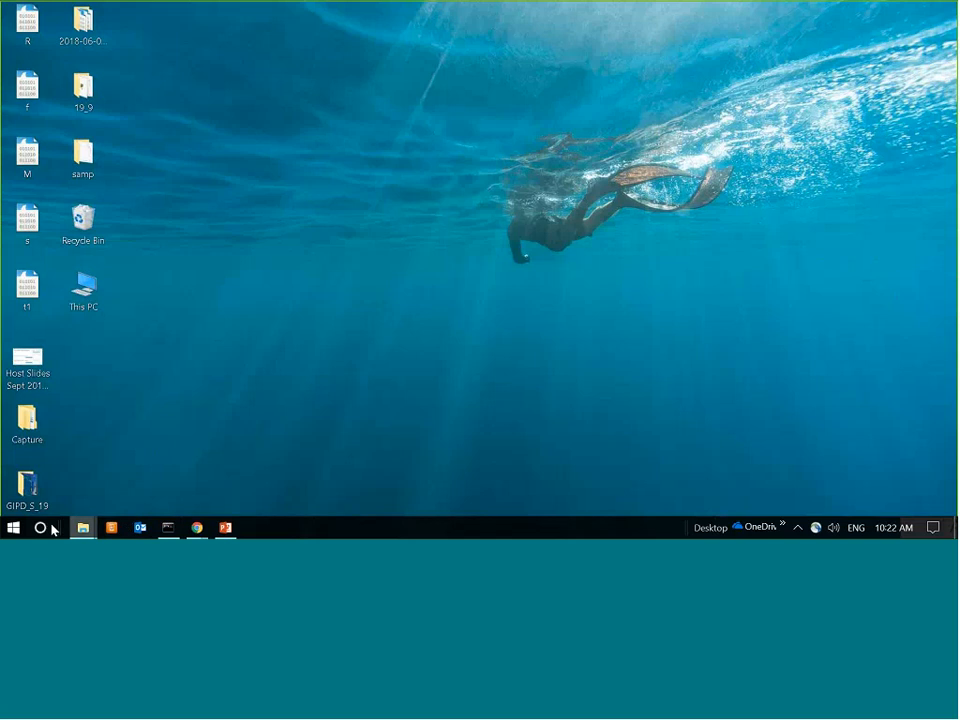
left_click(40, 527)
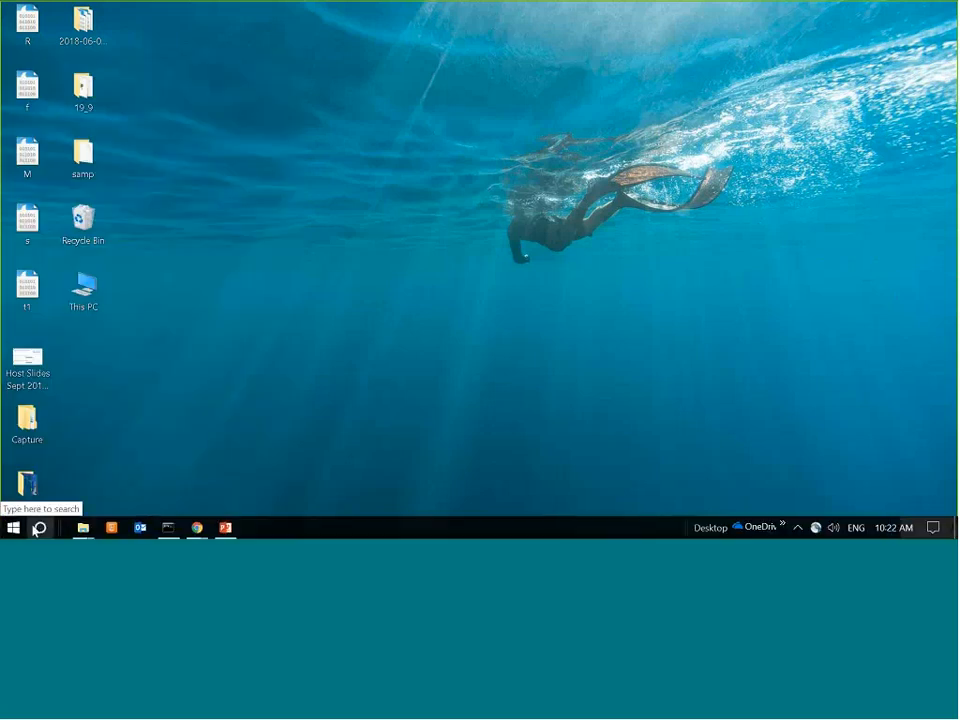
left_click(40, 527)
type("wi")
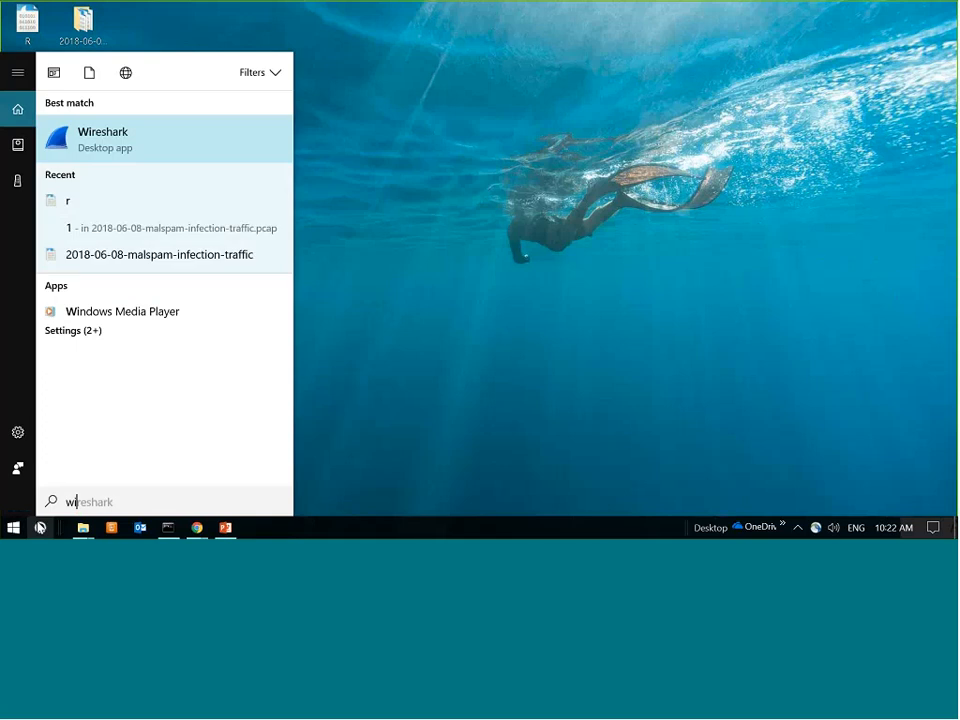
left_click(144, 142)
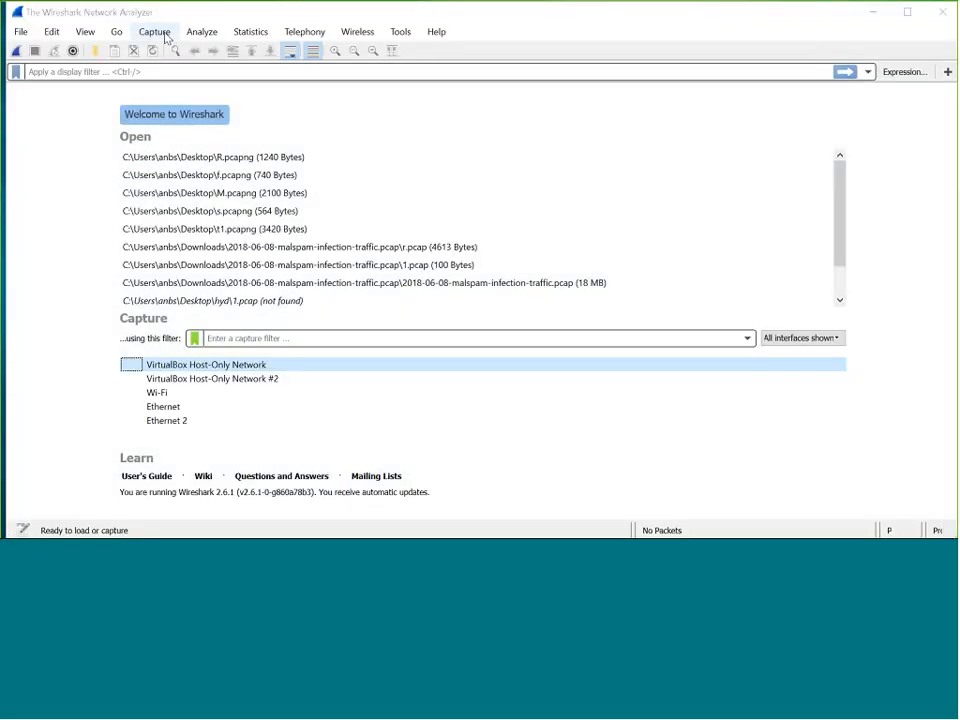
- Open the capture options and select the Wi-Fi interface for capturing
left_click(154, 32)
left_click(170, 49)
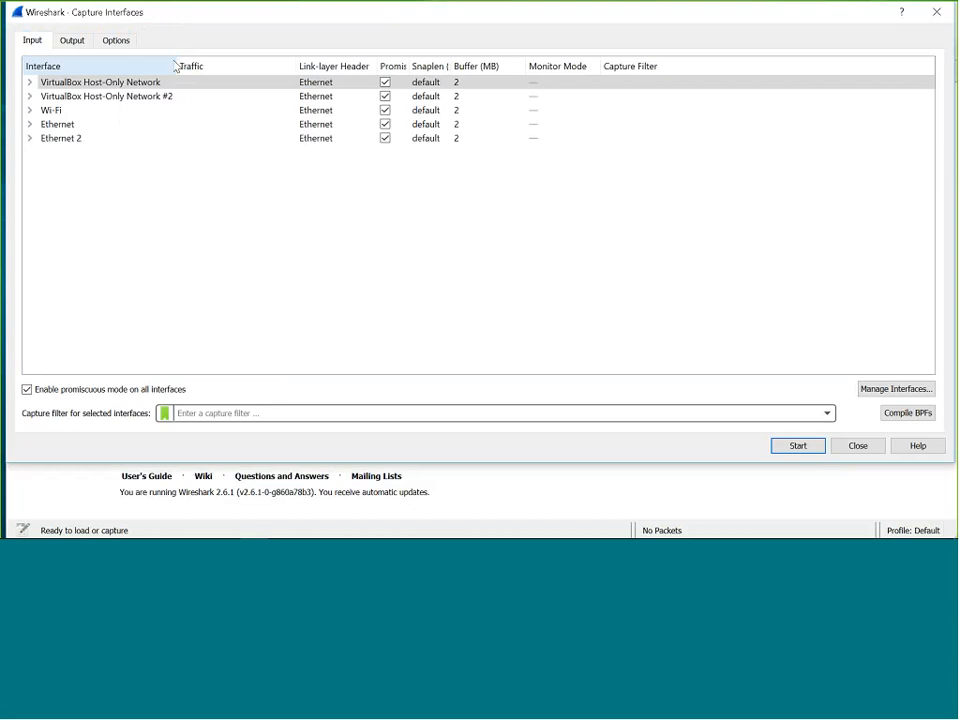
left_click(90, 110)
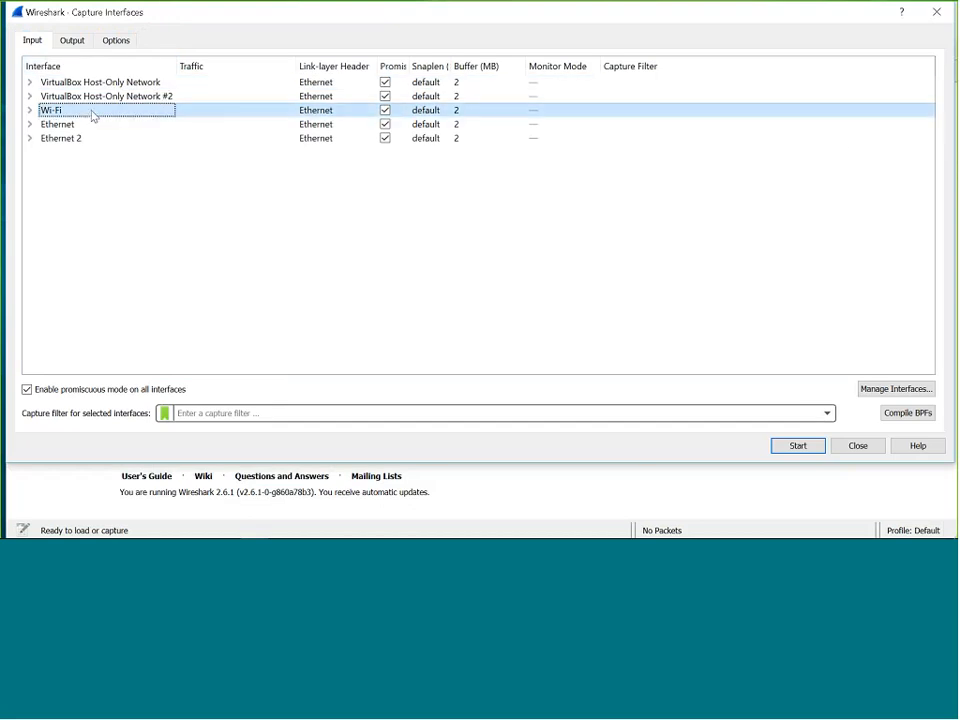
- Expand the Wi-Fi interface details and set the output to create a new file automatically after 10 kilobytes
left_click(33, 113)
left_click(73, 41)
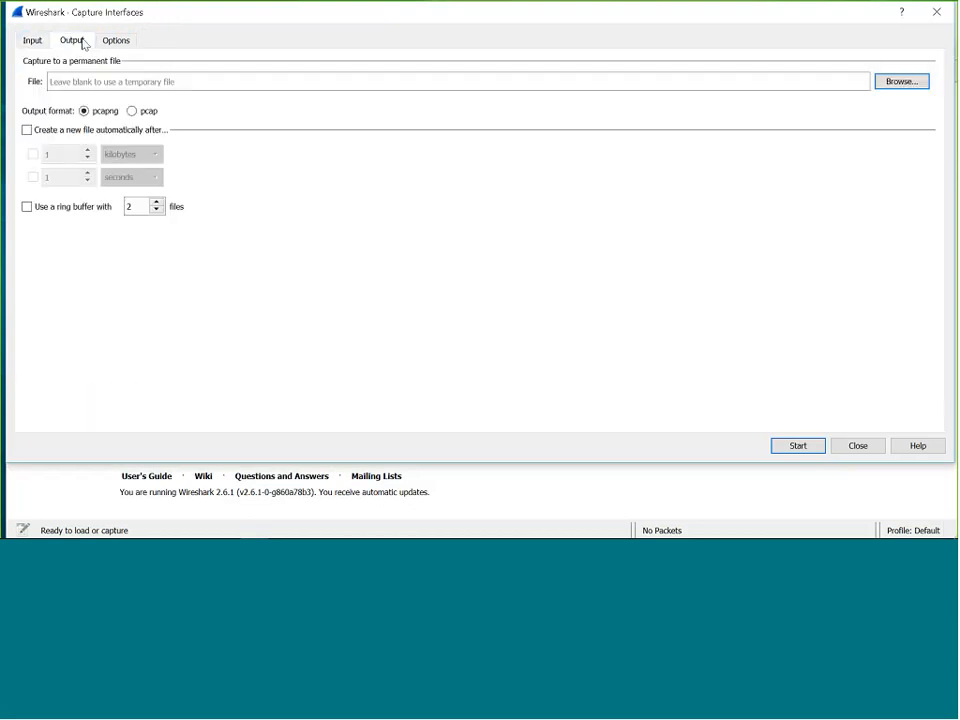
left_click(27, 130)
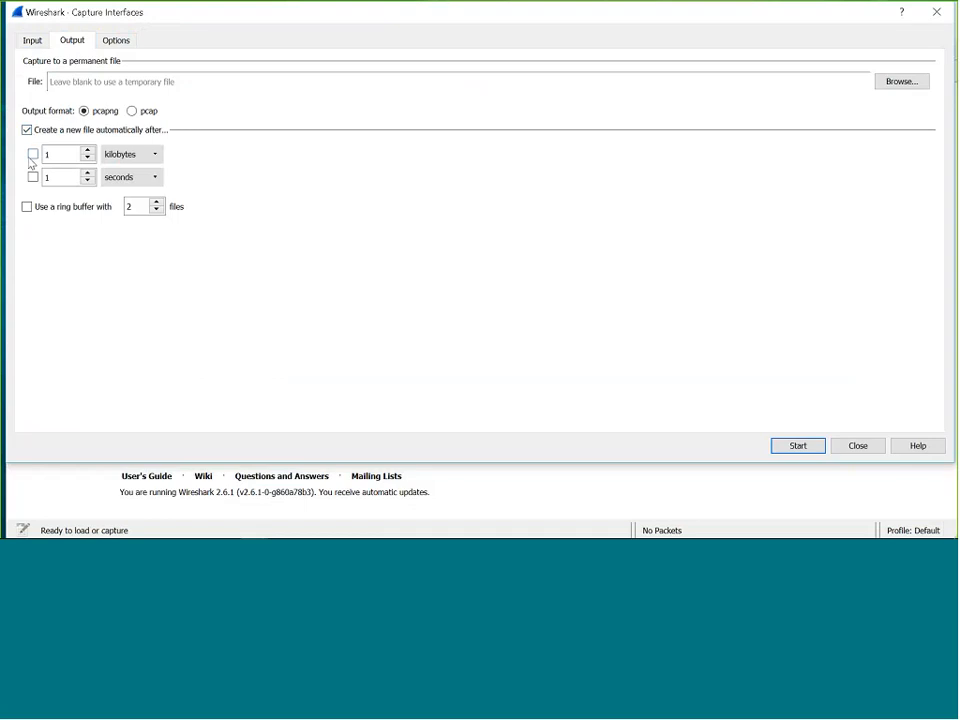
left_click(33, 155)
left_click(51, 155)
type("0")
- Enable a ring buffer with 5 files and try to start the capture
left_click(27, 207)
double_click(137, 208)
type("5")
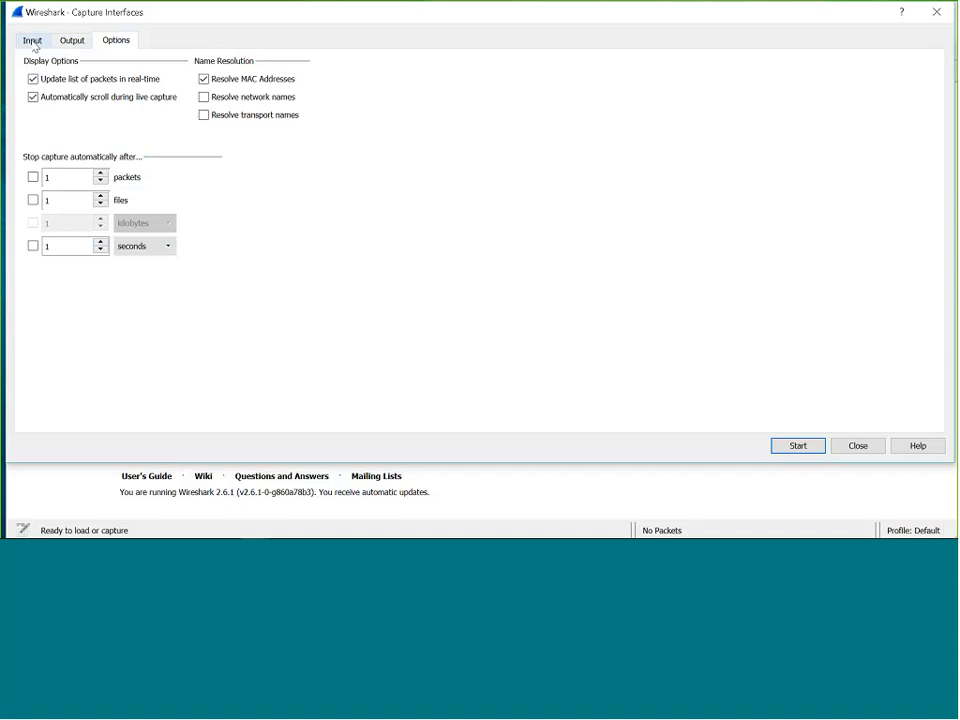
left_click(33, 42)
left_click(798, 446)
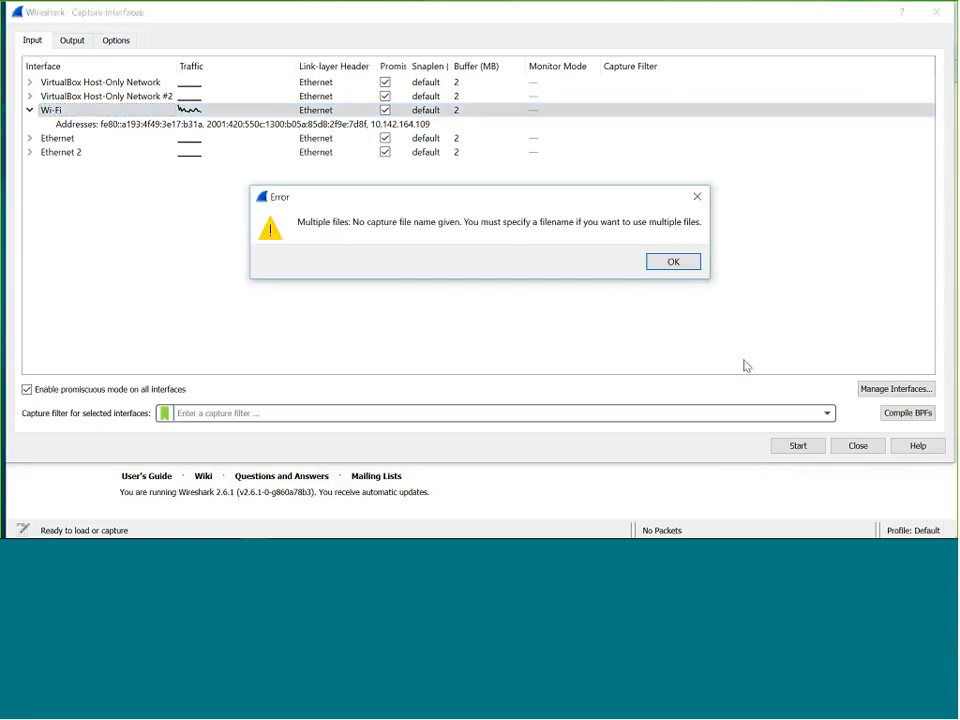
left_click(651, 267)
- Set the permanent capture file to r in the Desktop/Capture/ring folder and start the capture
left_click(72, 41)
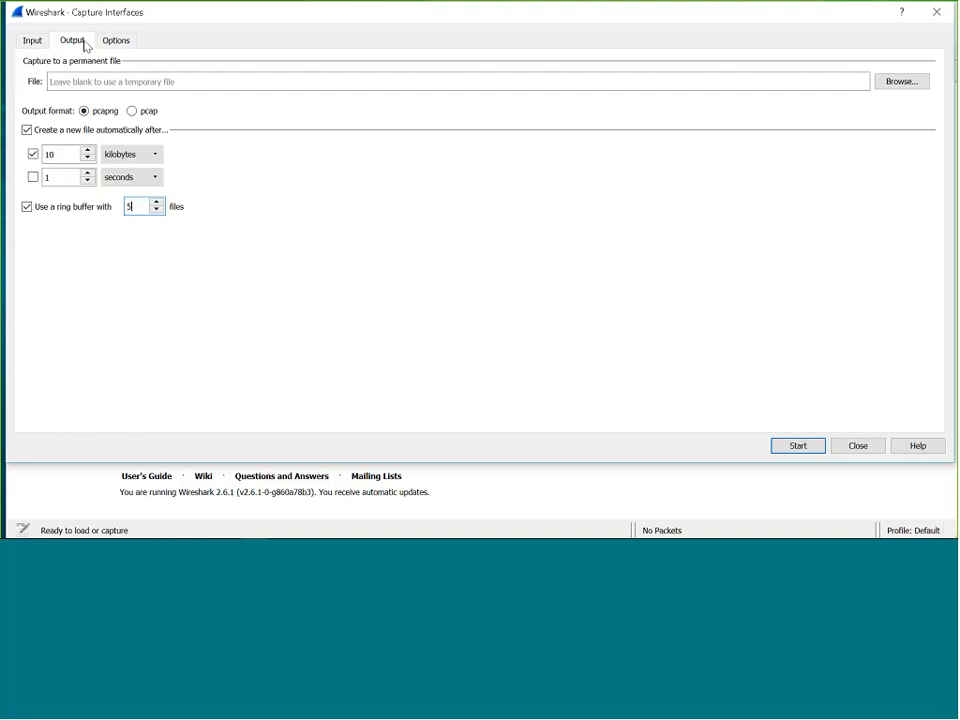
left_click(902, 87)
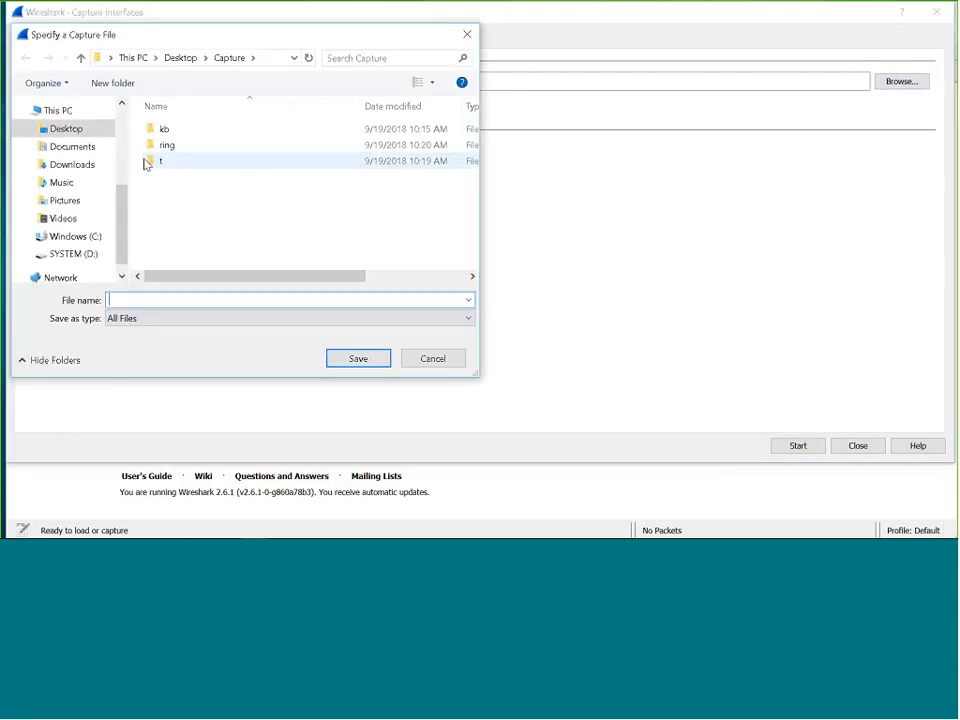
double_click(163, 147)
type("r")
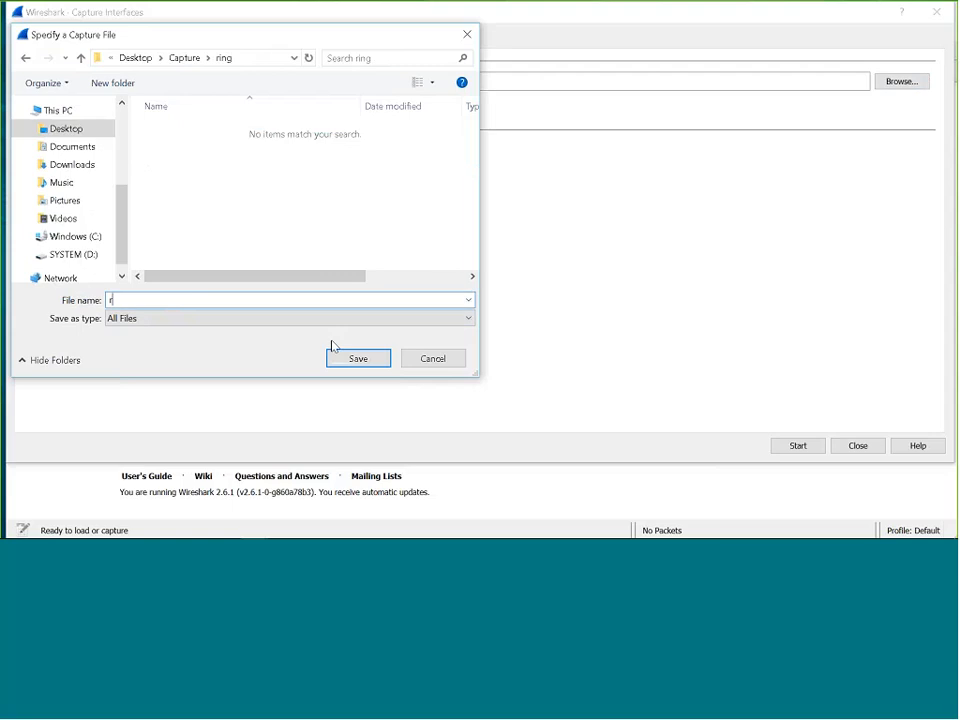
left_click(358, 362)
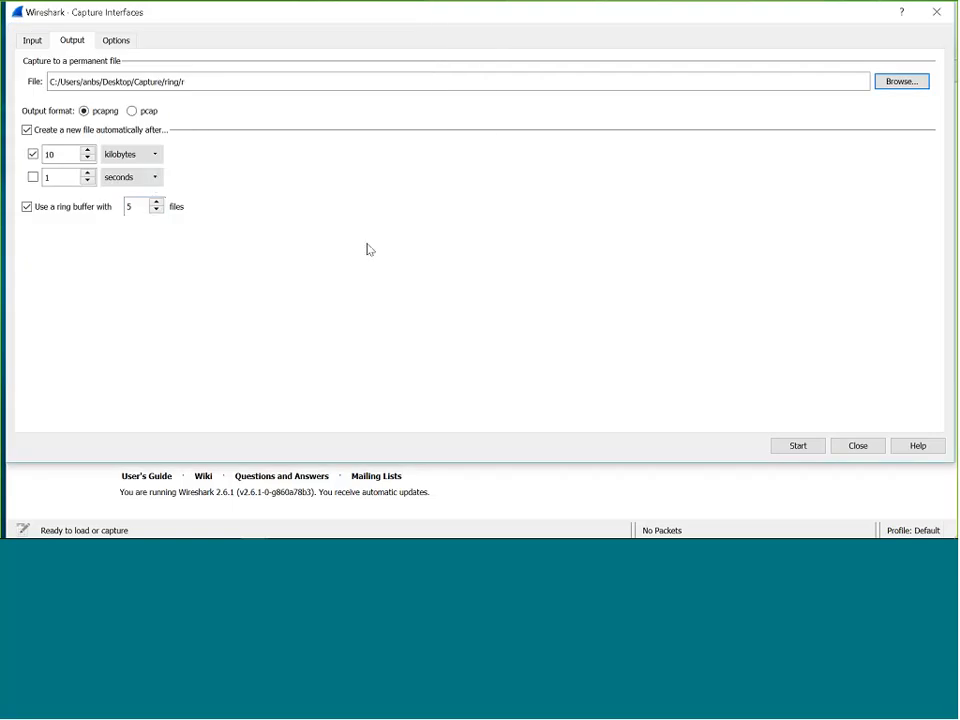
left_click(791, 447)
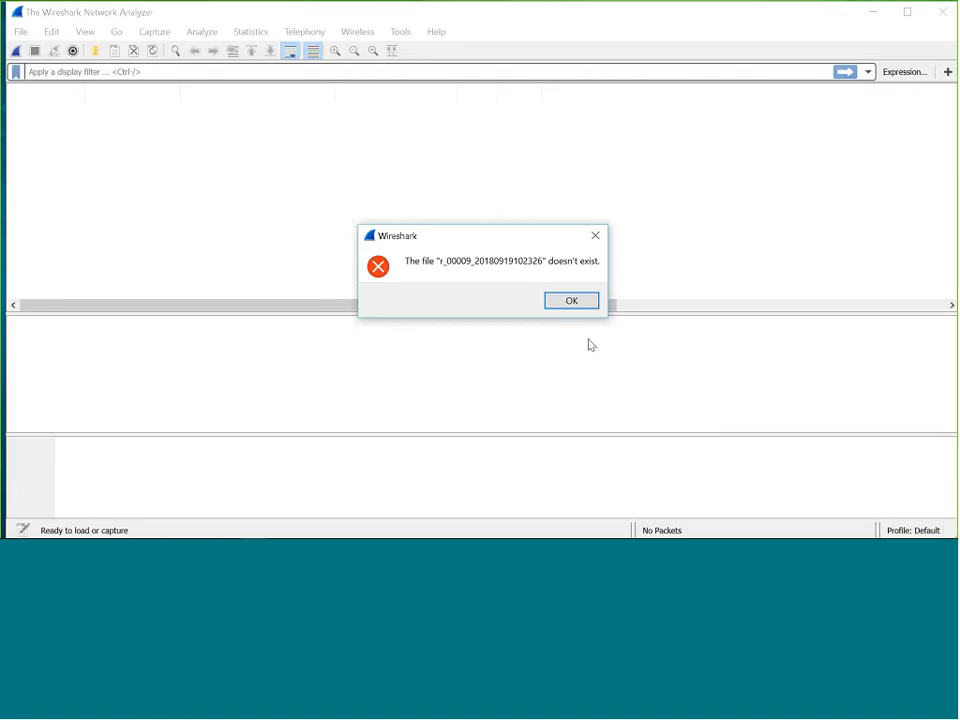
left_click(570, 300)
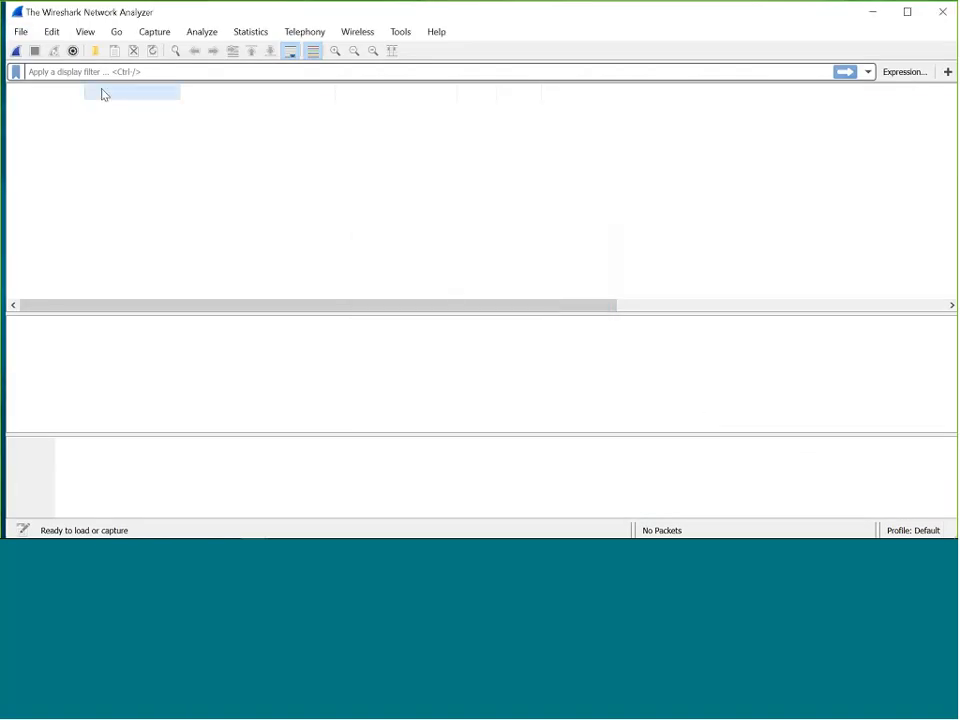
left_click(20, 31)
mouse_move(41, 67)
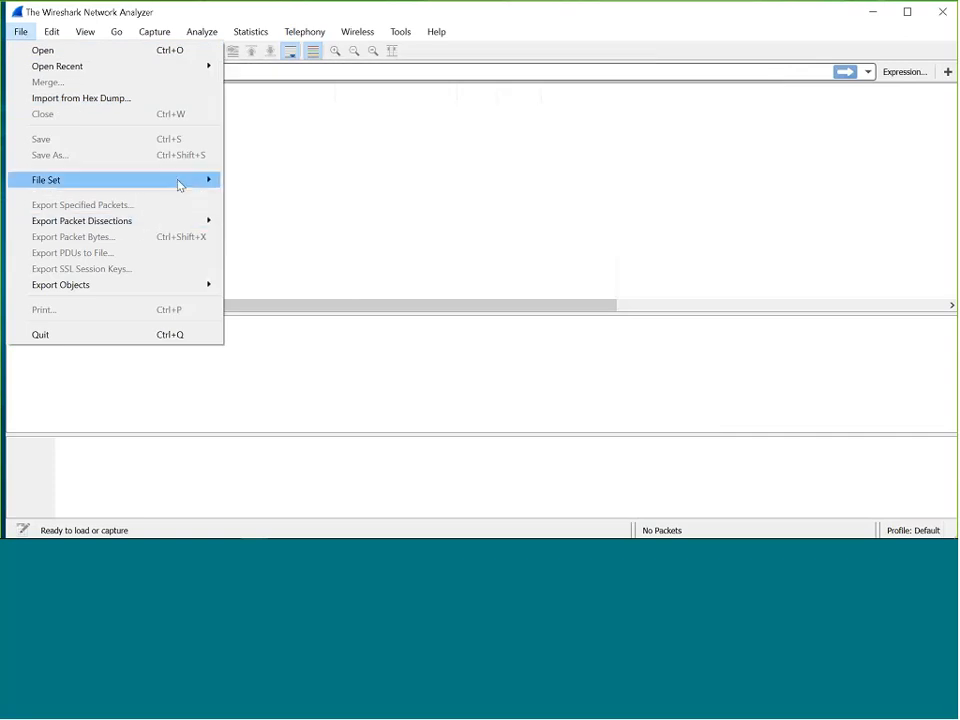
mouse_move(190, 189)
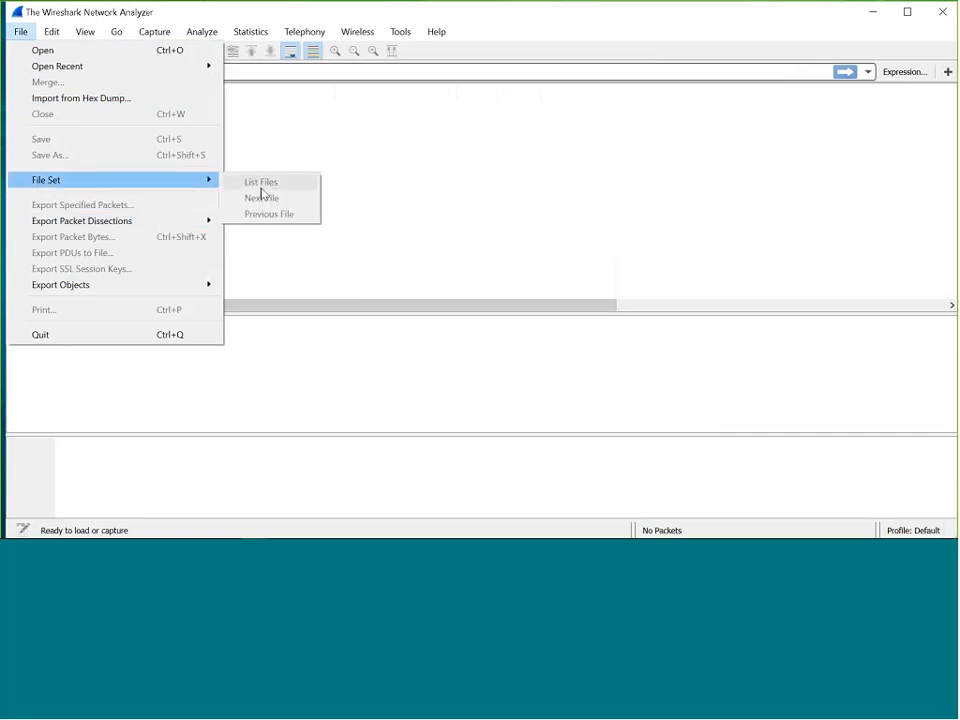
left_click(478, 274)
left_click(20, 31)
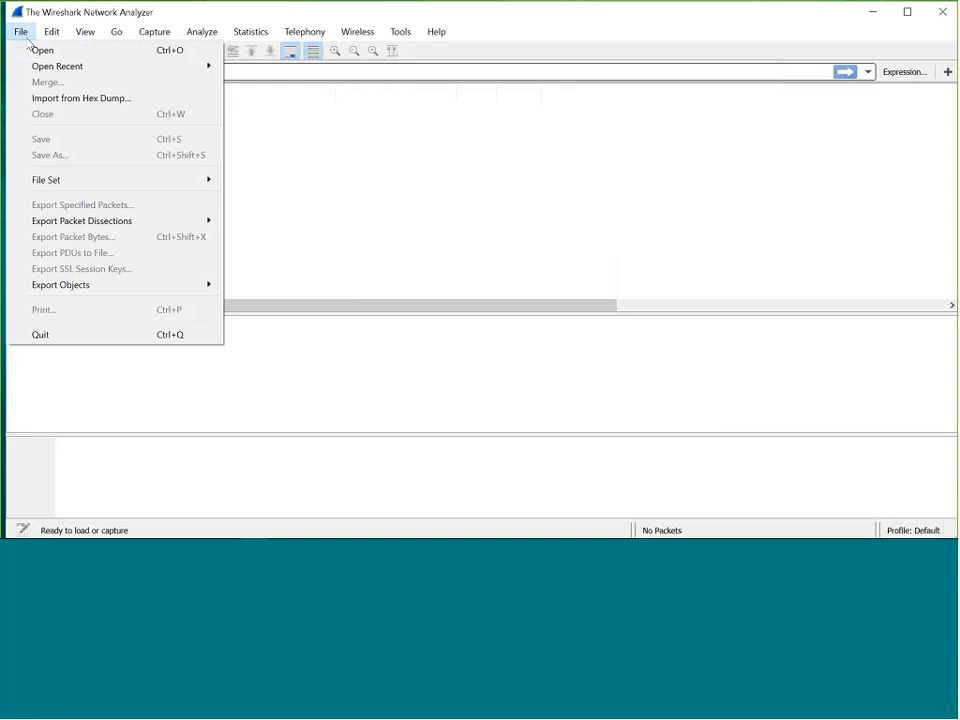
- Reopen the capture options, check the output settings, and try to start the ring-buffer capture again
mouse_move(145, 25)
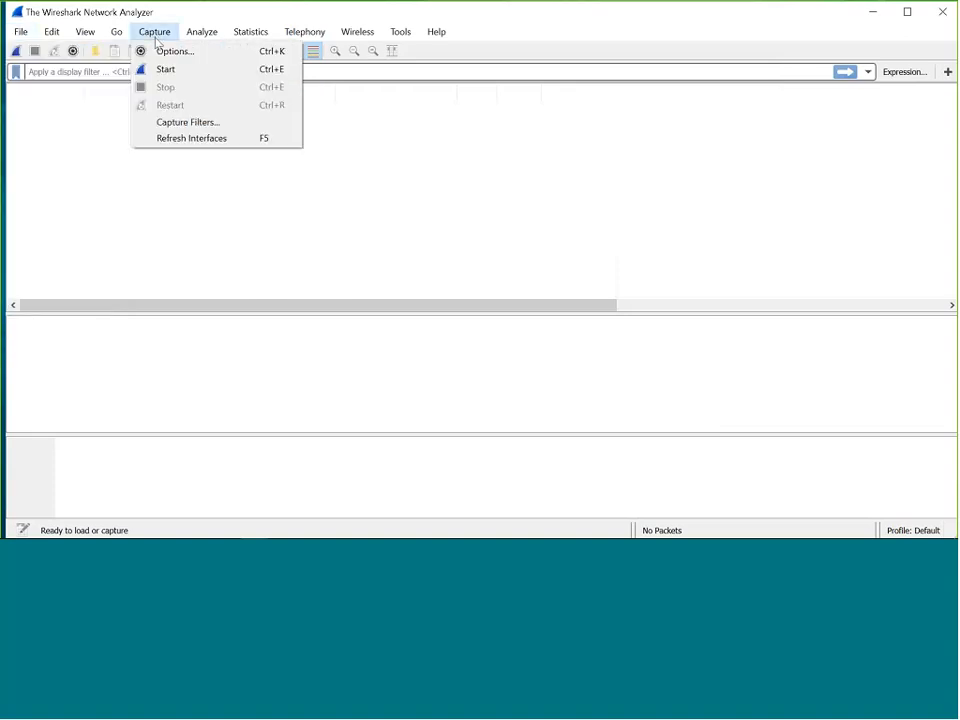
left_click(159, 52)
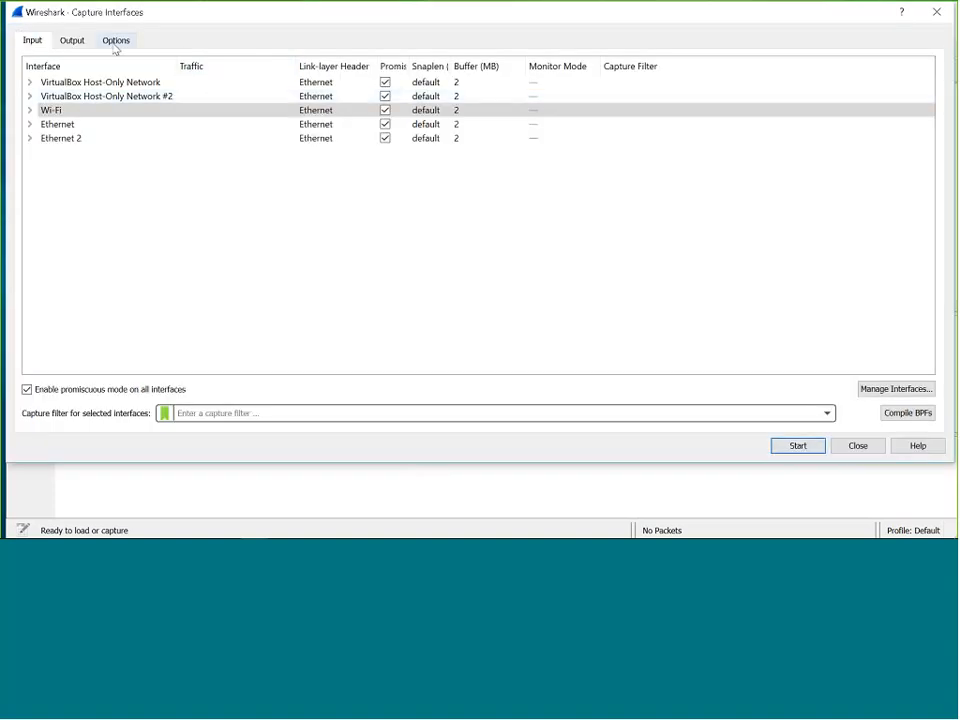
left_click(68, 39)
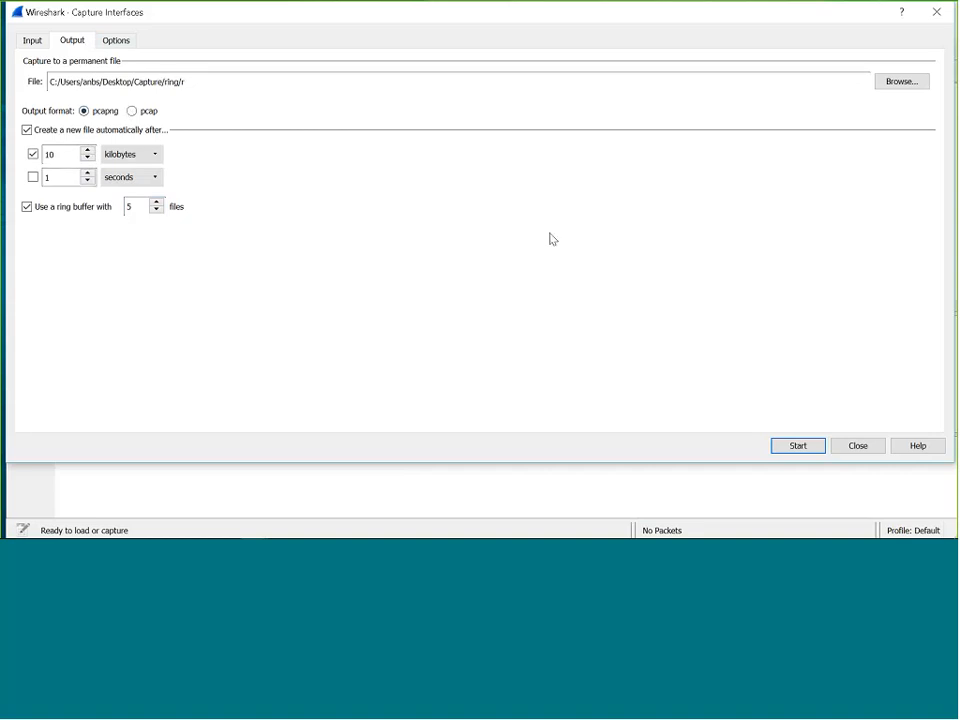
left_click(795, 445)
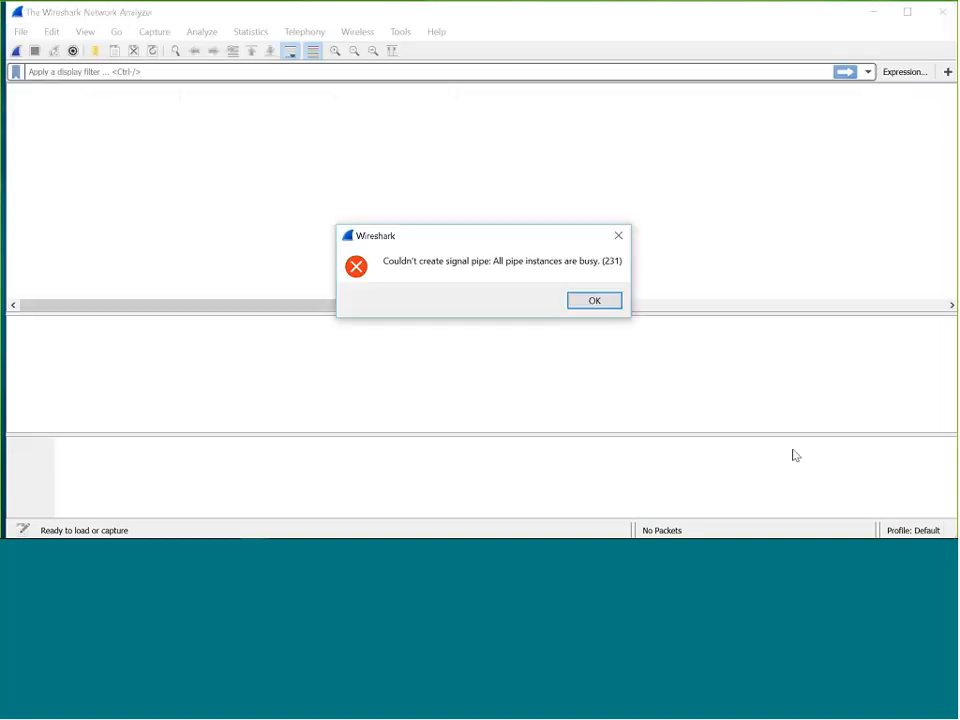
left_click(575, 302)
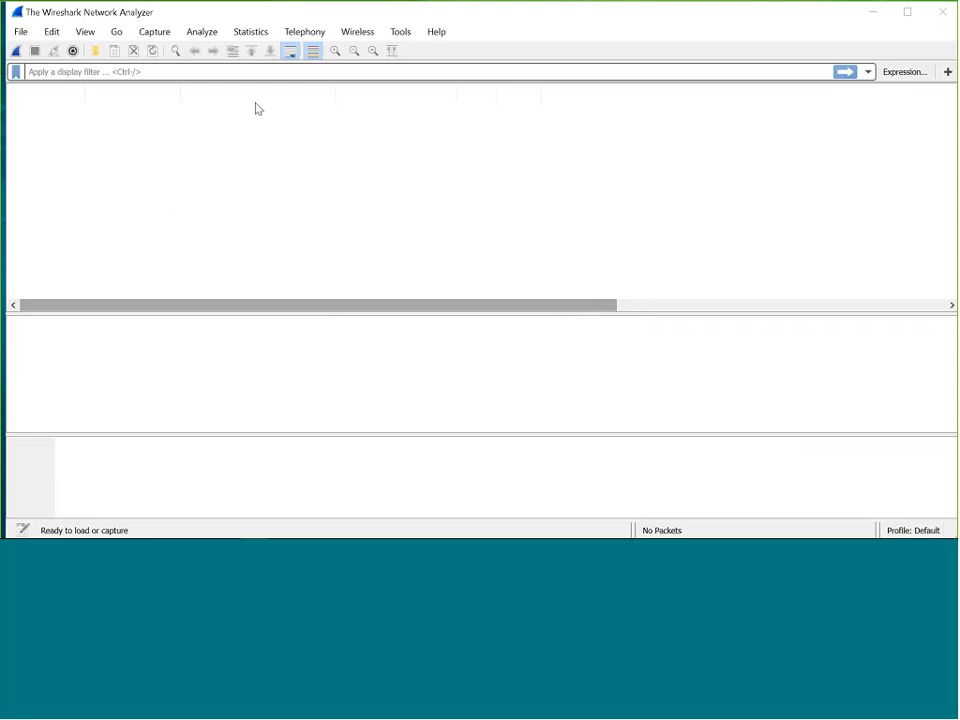
- Close Wireshark and delete all files in the kb folder inside the desktop's Capture folder
left_click(953, 20)
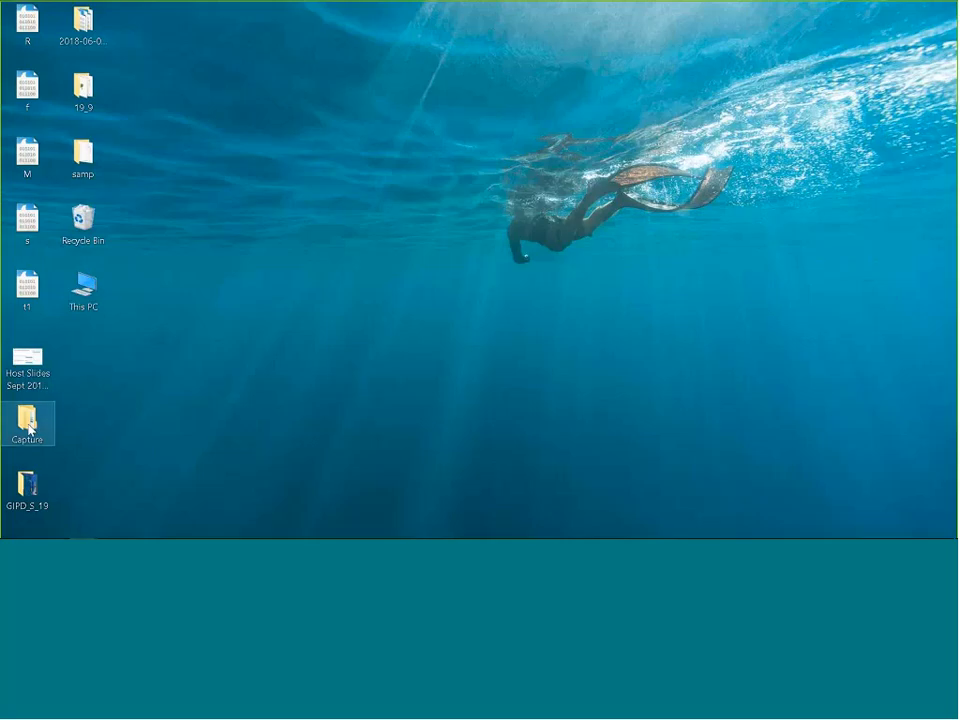
double_click(26, 420)
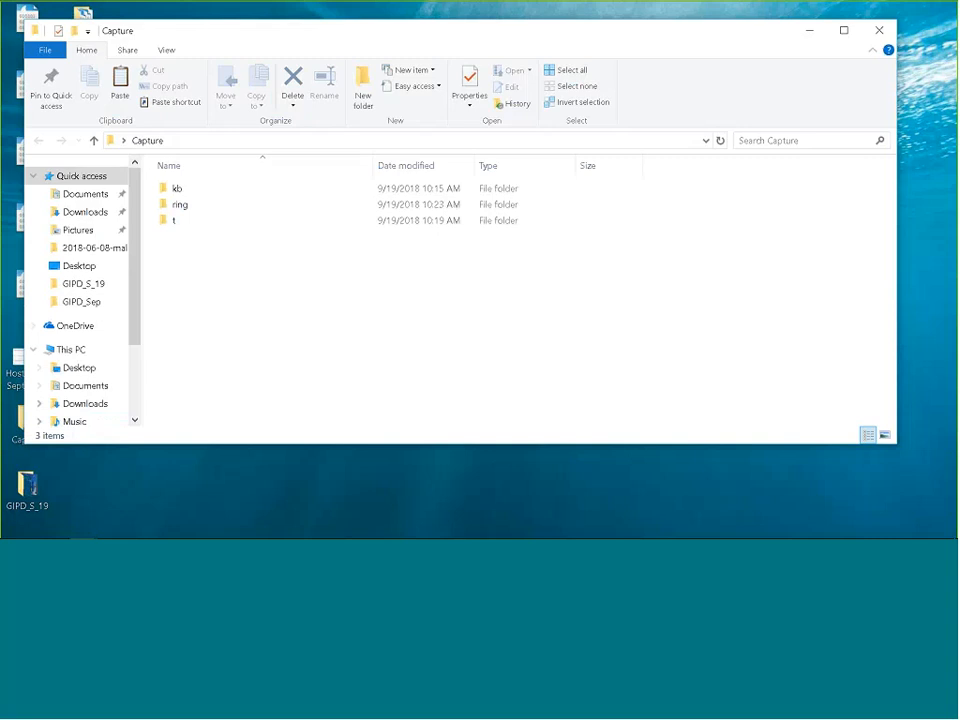
double_click(178, 190)
key("ctrl+a")
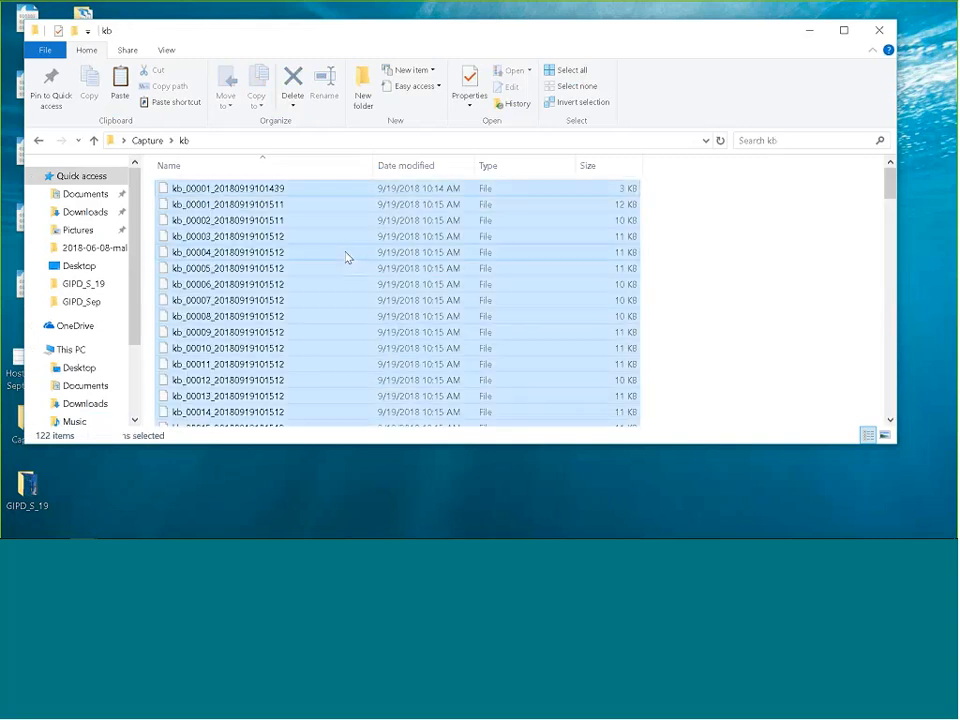
key("Delete")
left_click(540, 291)
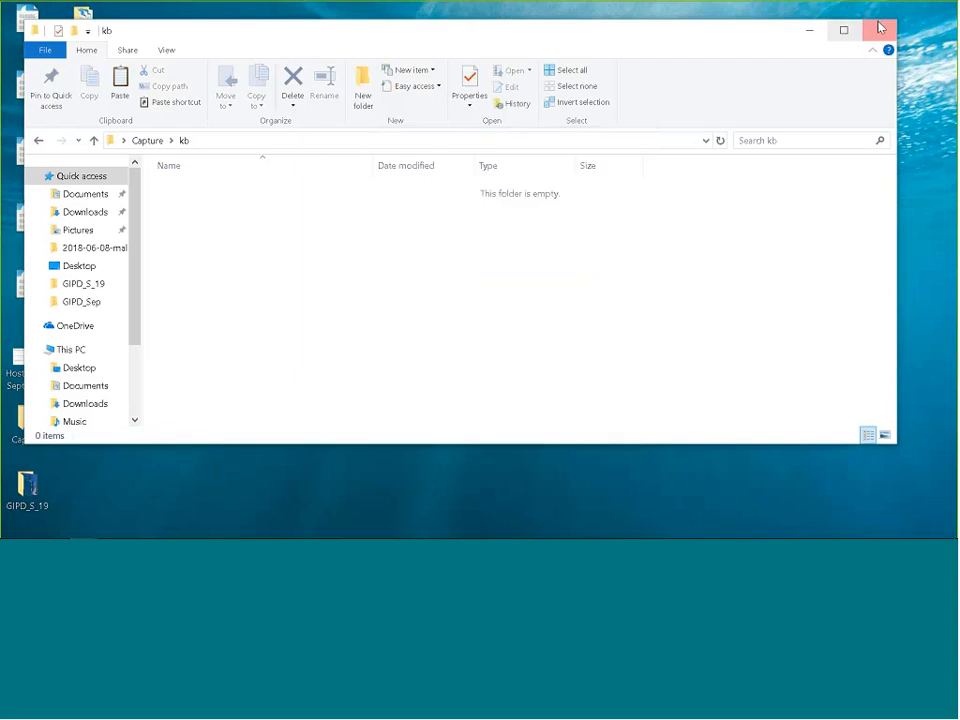
left_click(879, 30)
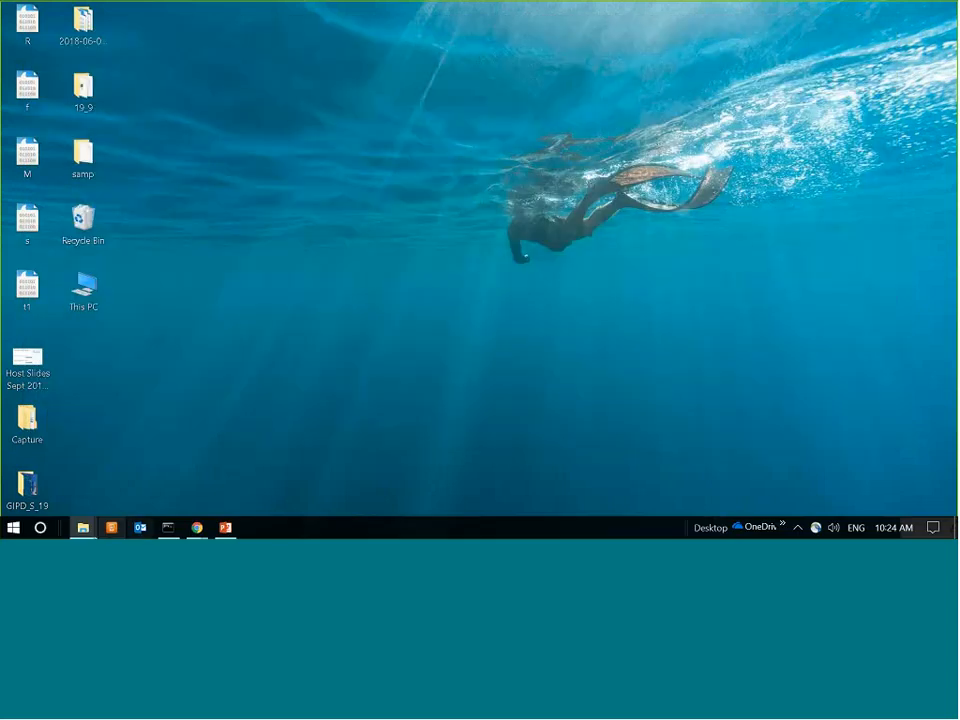
- Launch Wireshark again and open the output settings of the capture options
left_click(40, 528)
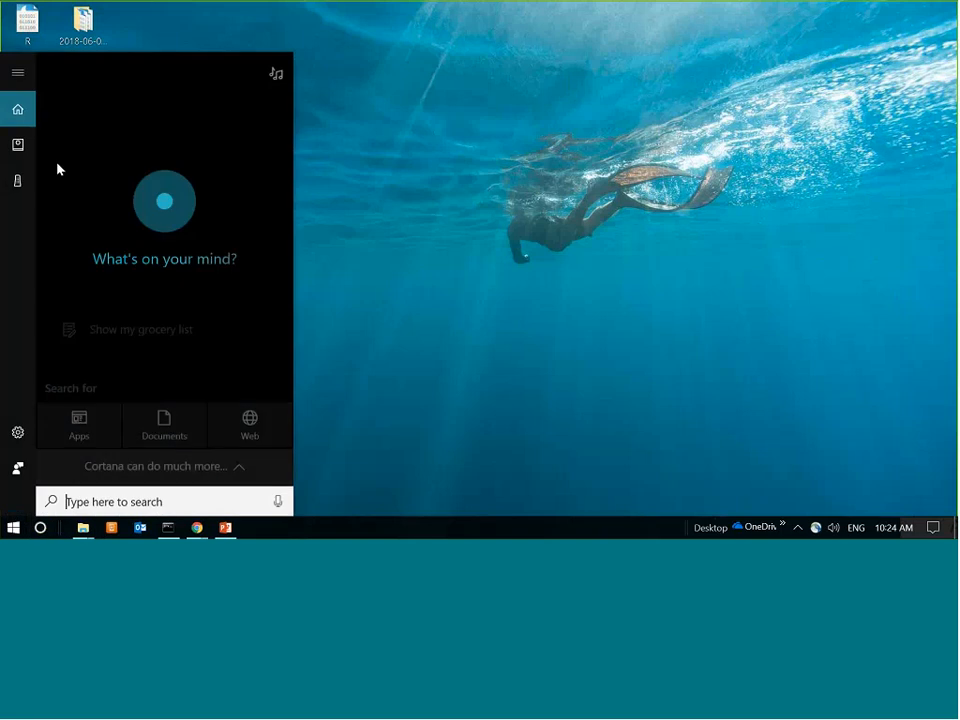
type("wi")
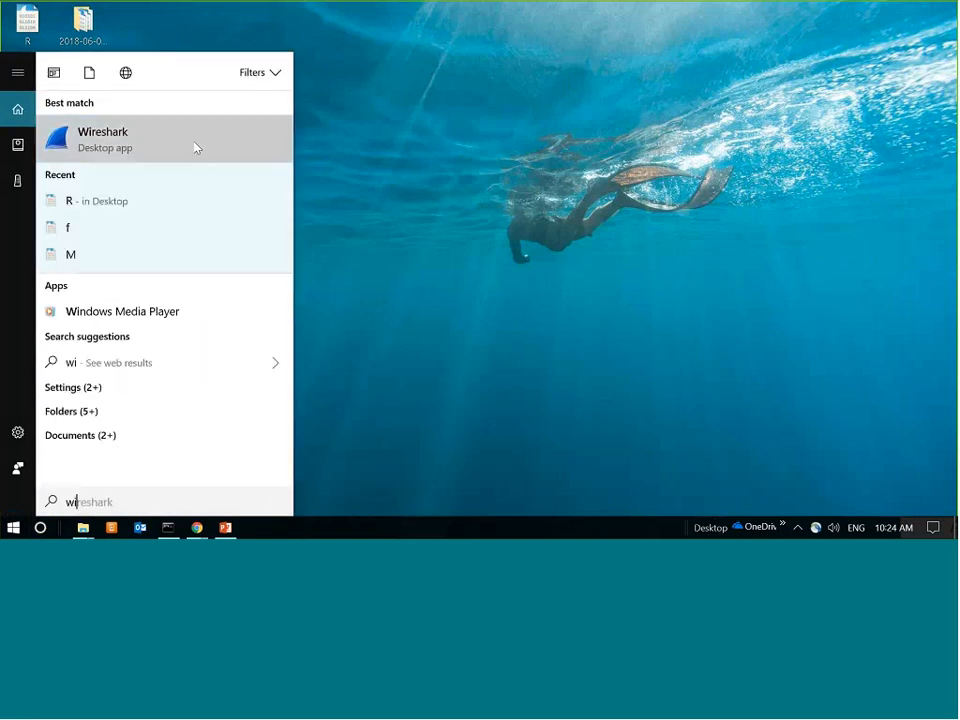
left_click(193, 147)
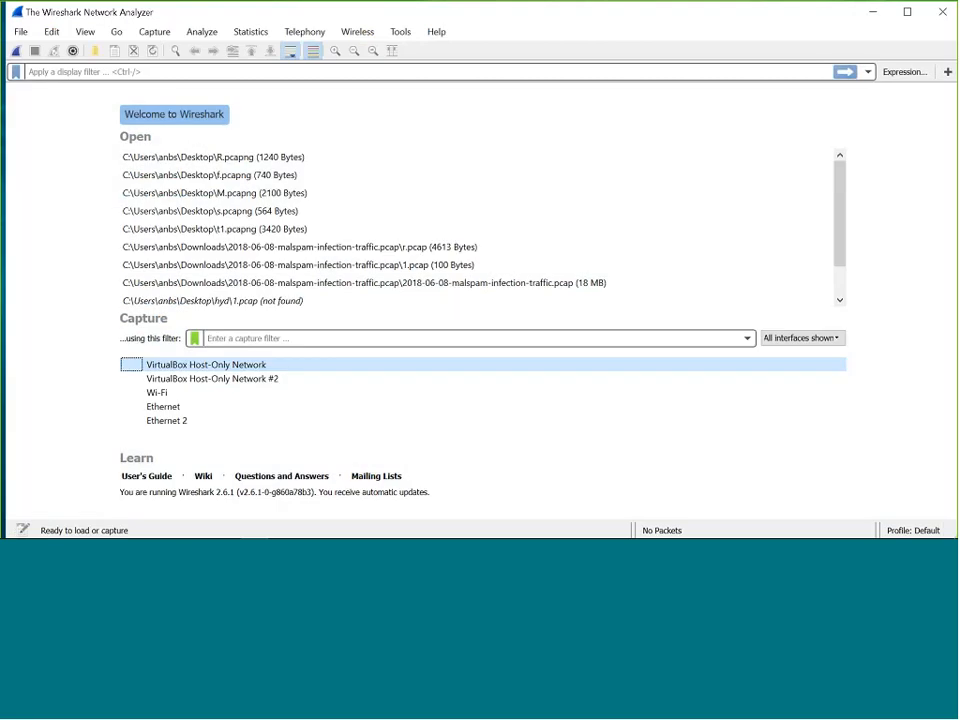
left_click(154, 31)
left_click(166, 51)
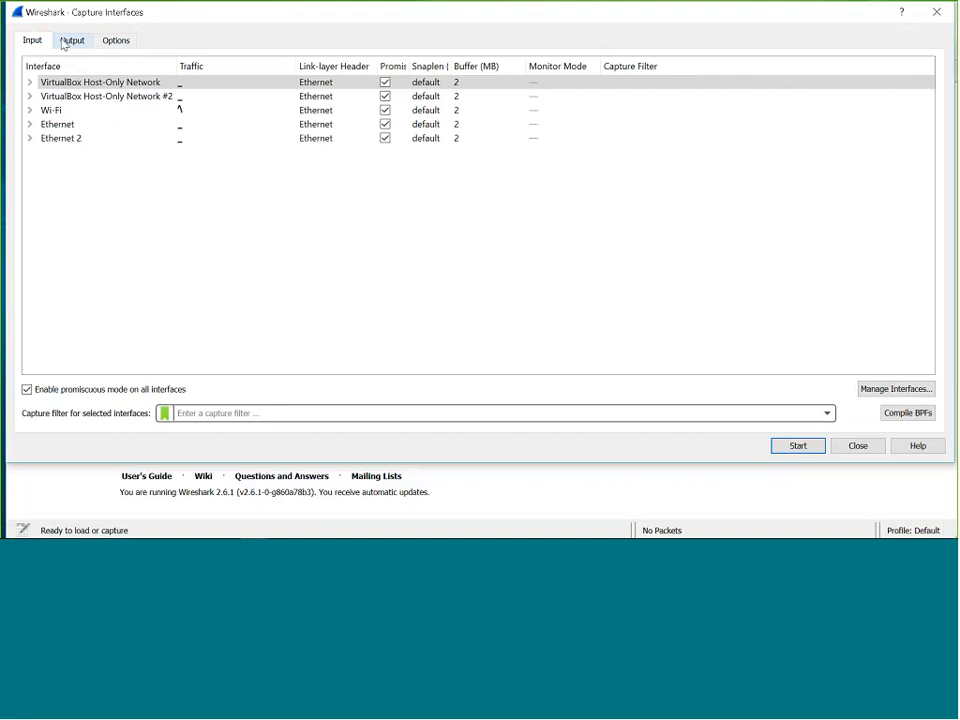
left_click(65, 44)
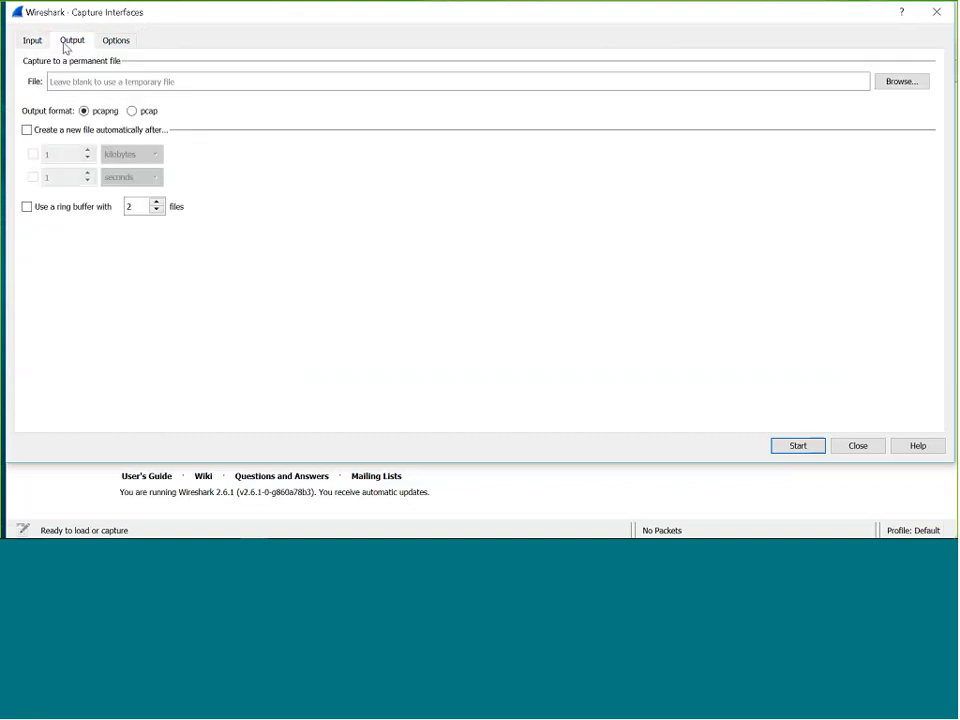
- Enable automatic creation of new files and set the file size value to 10 kilobytes
left_click(41, 137)
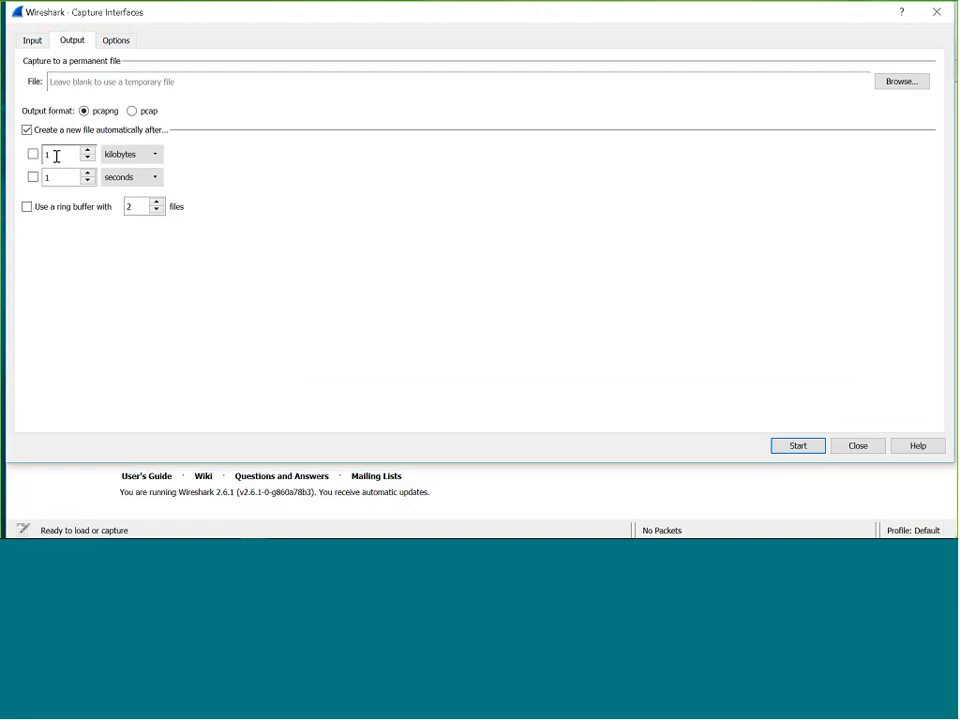
left_click(57, 156)
type("0")
- Set the permanent capture file to r in the Desktop/Capture/kb folder
left_click(898, 84)
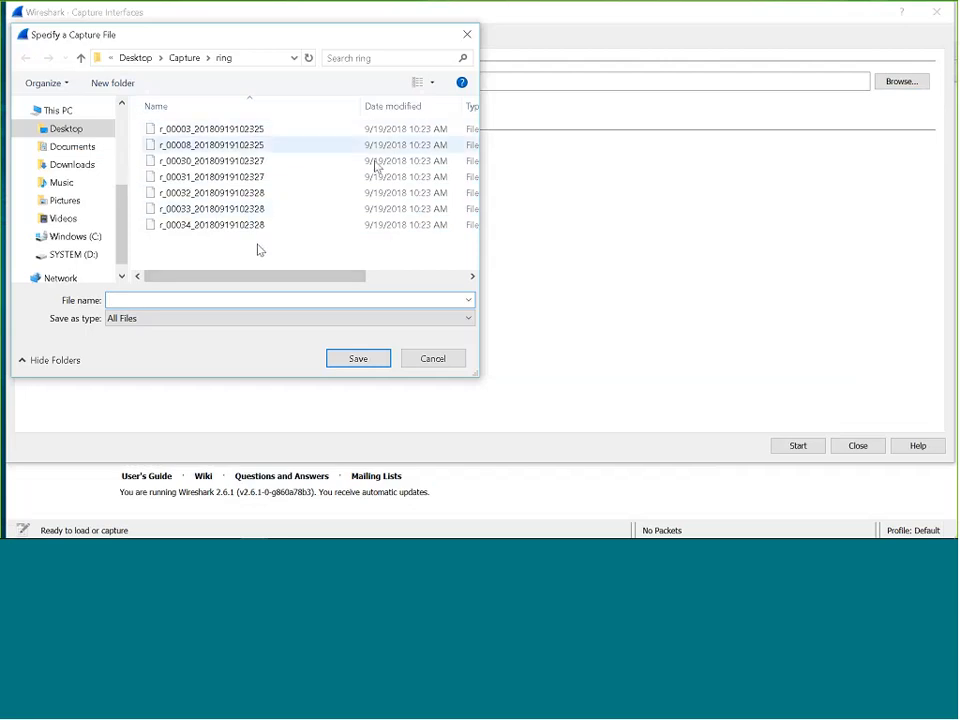
left_click(431, 357)
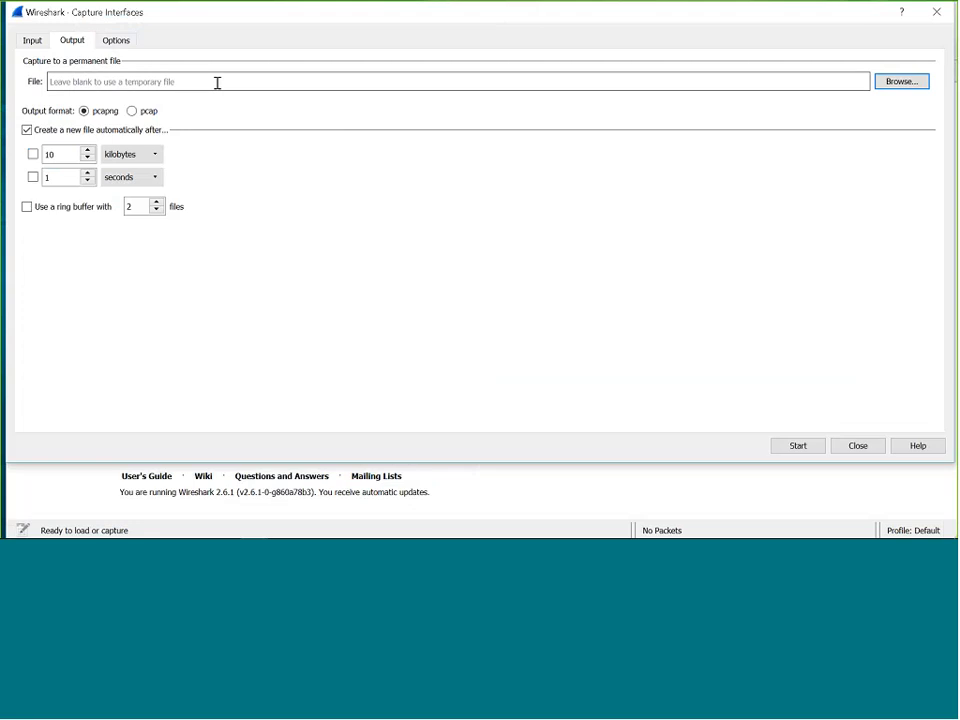
left_click(898, 81)
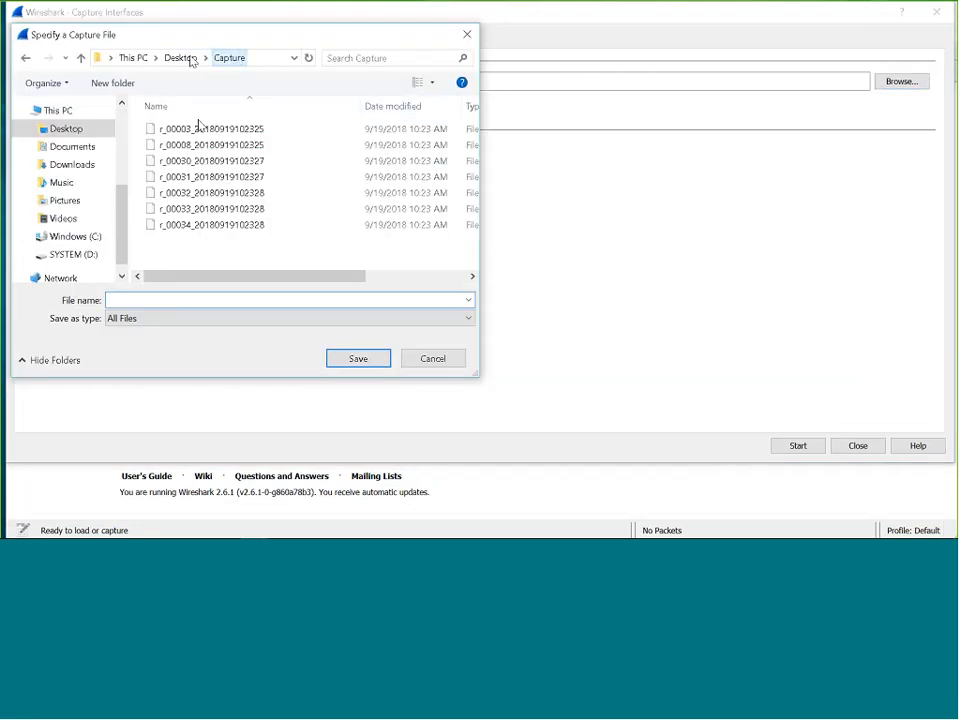
left_click(229, 58)
double_click(175, 128)
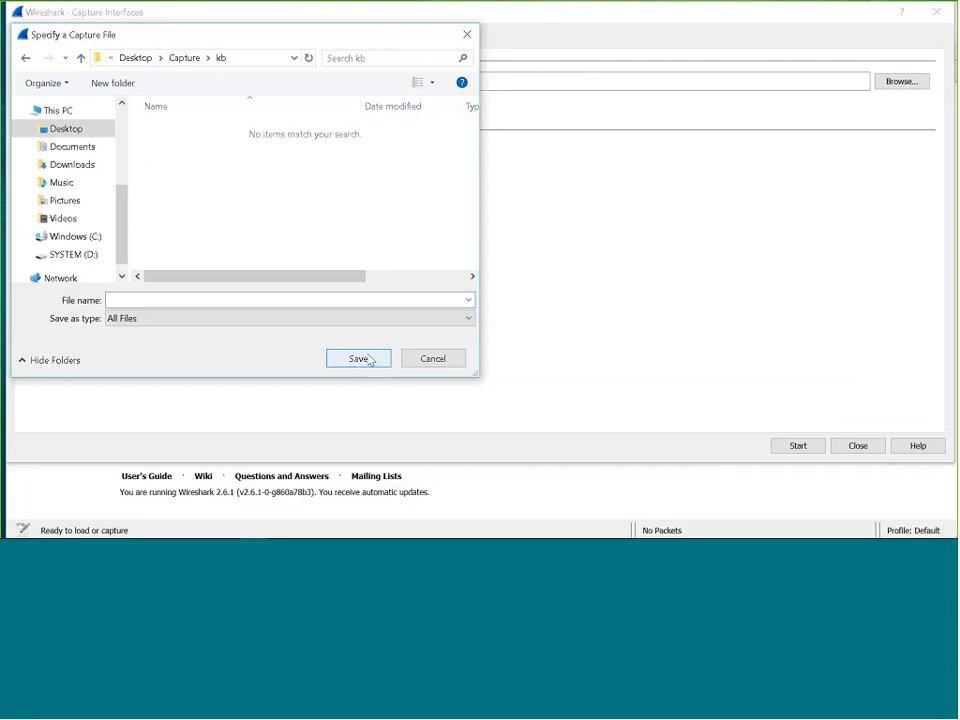
left_click(184, 298)
type("f")
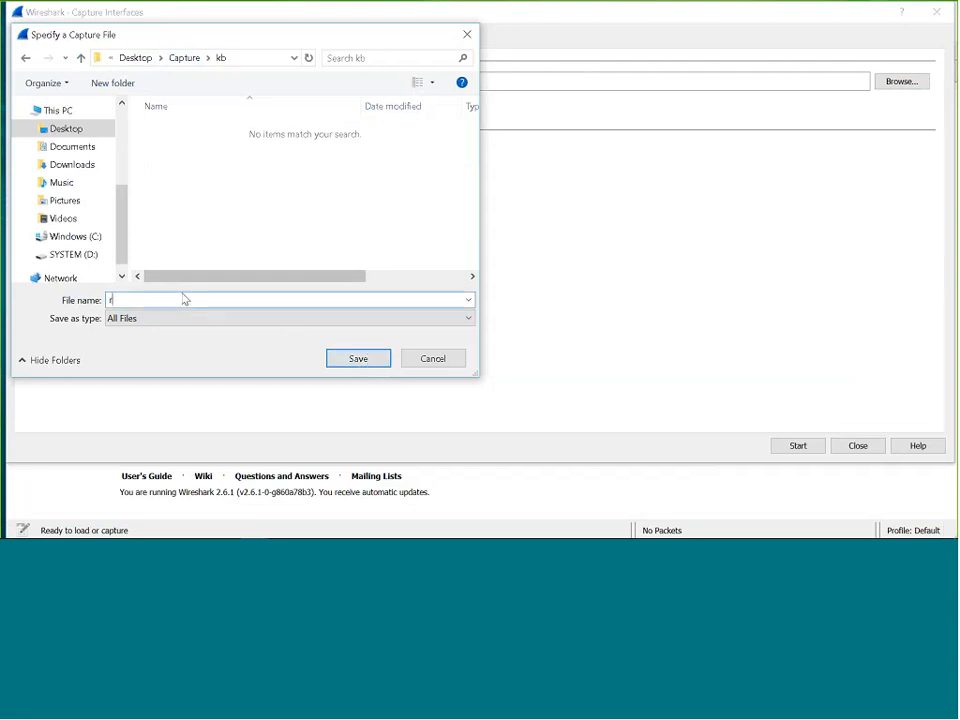
left_click(358, 358)
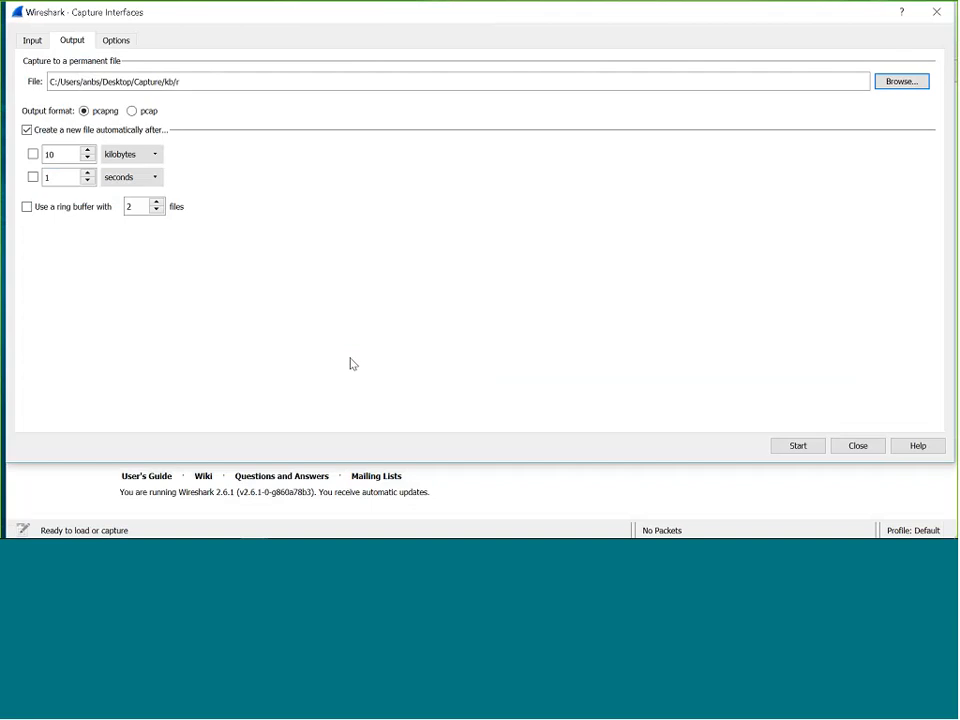
- Enable file splitting at 10 kilobytes, use a ring buffer with 5 files, and start the capture
left_click(66, 168)
left_click(32, 155)
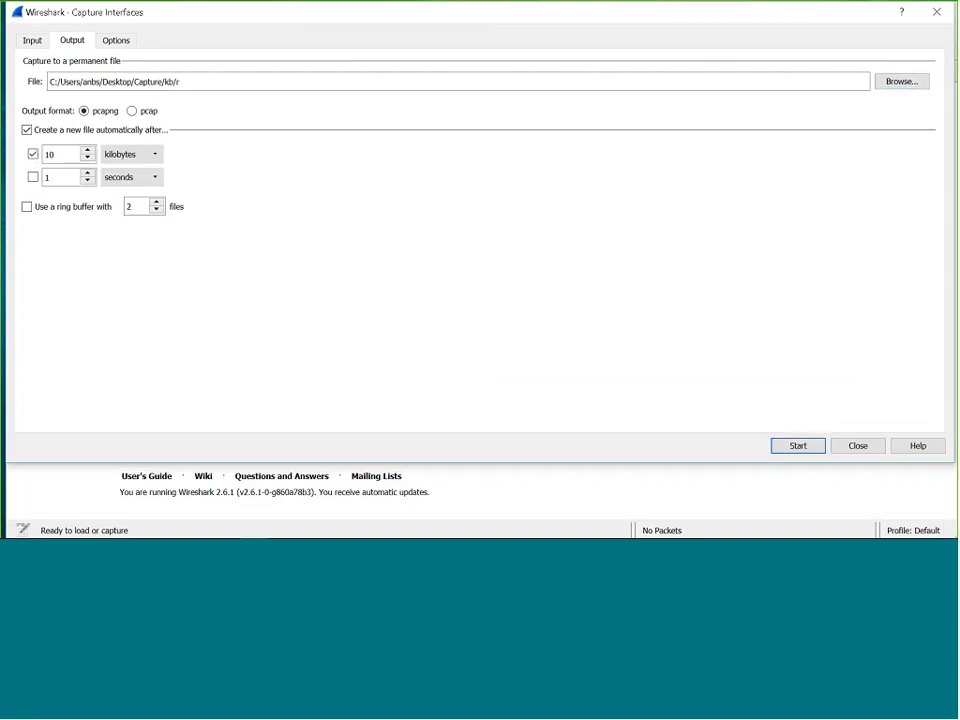
left_click_drag(137, 208, 18, 191)
type("5")
left_click(799, 446)
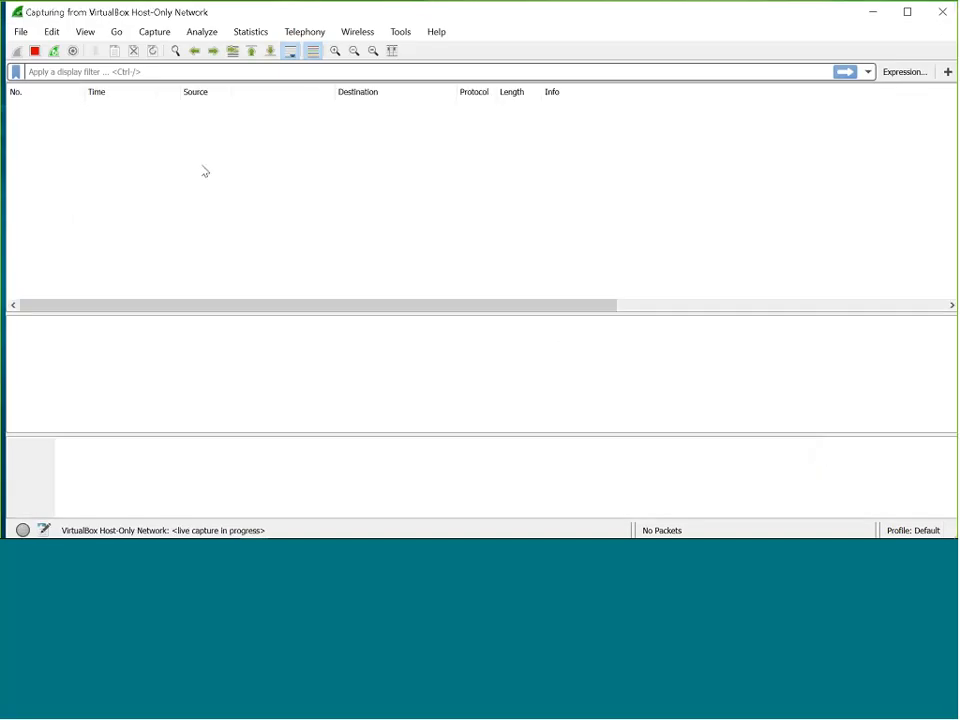
- Stop the running VirtualBox Host-Only Network capture and dismiss the resulting notice
left_click(150, 32)
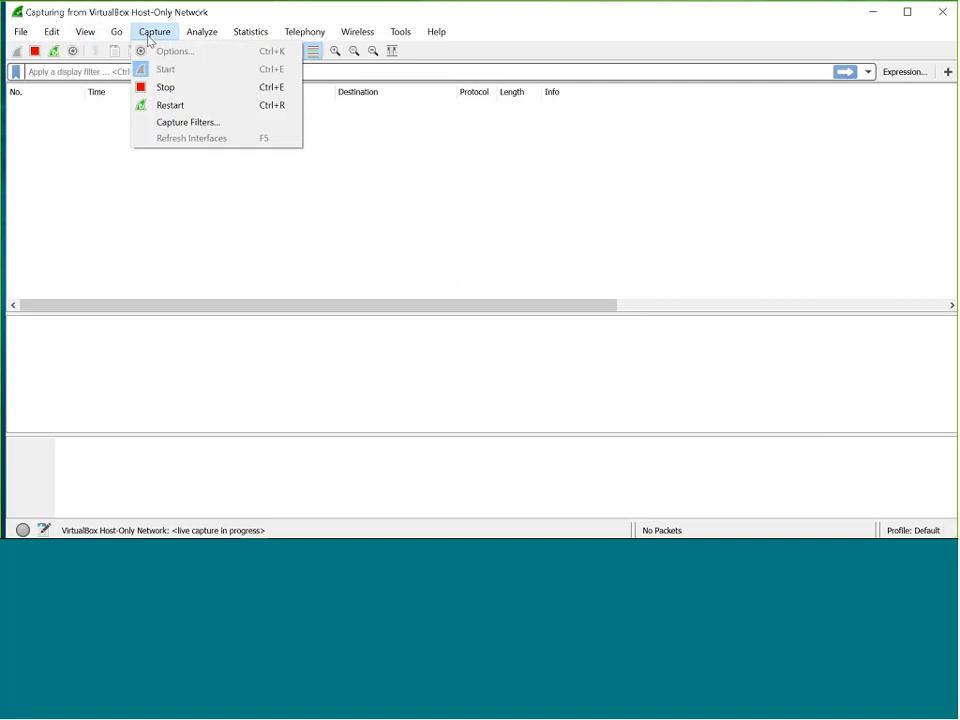
left_click(164, 86)
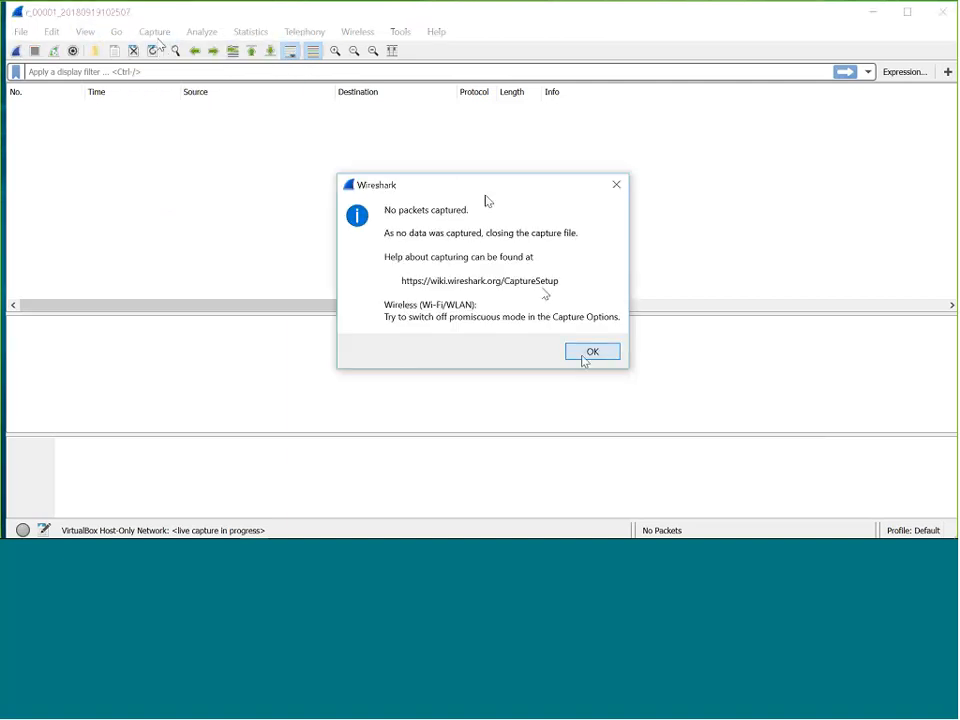
left_click(592, 352)
- Start a new capture on the Wi-Fi interface from the capture options, after reviewing the output settings, and dismiss the error notice
left_click(154, 31)
left_click(165, 50)
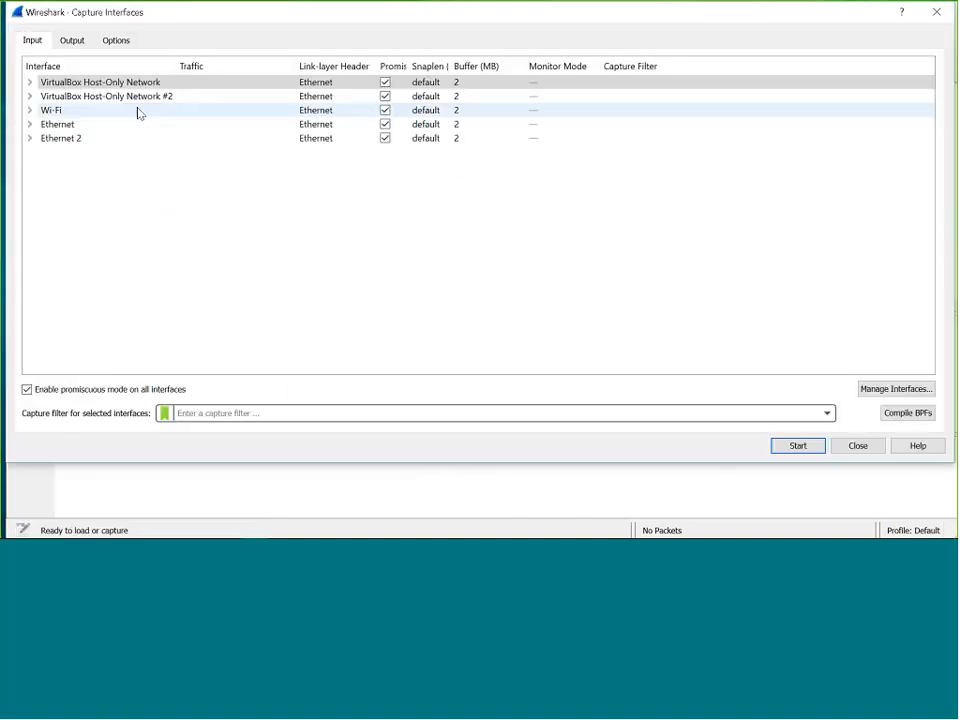
left_click(75, 111)
left_click(31, 111)
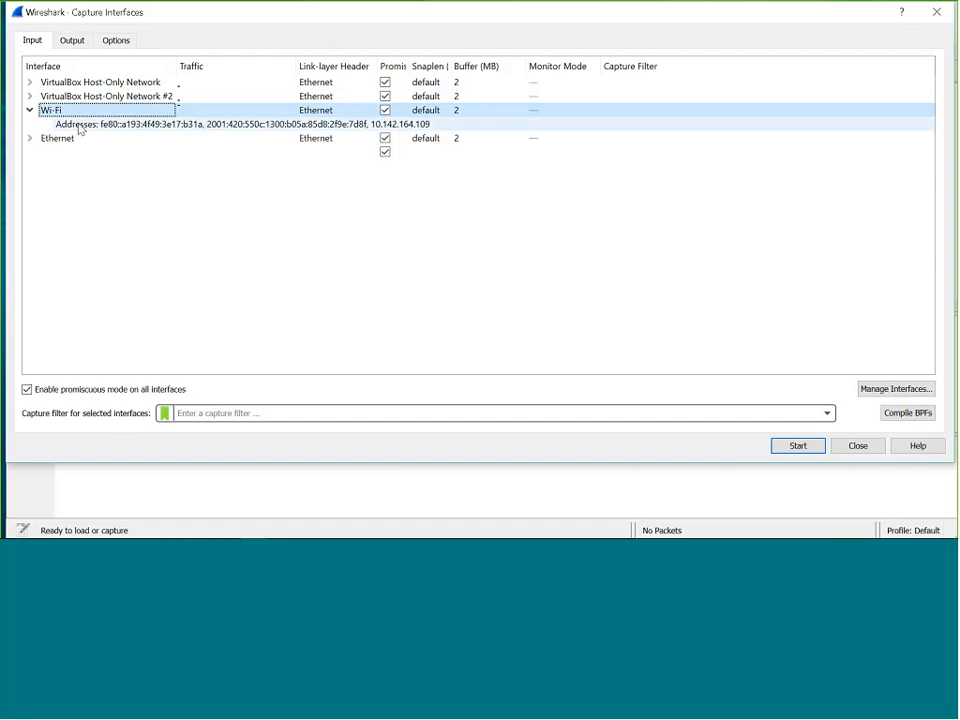
left_click(79, 125)
left_click(74, 41)
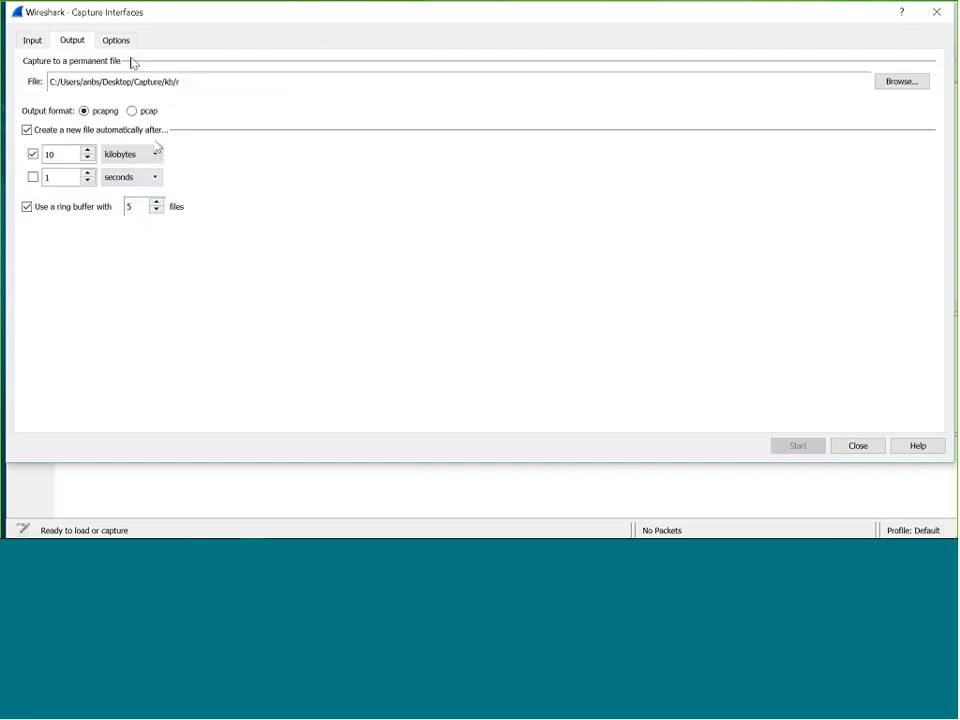
left_click(116, 40)
left_click(72, 41)
left_click(37, 44)
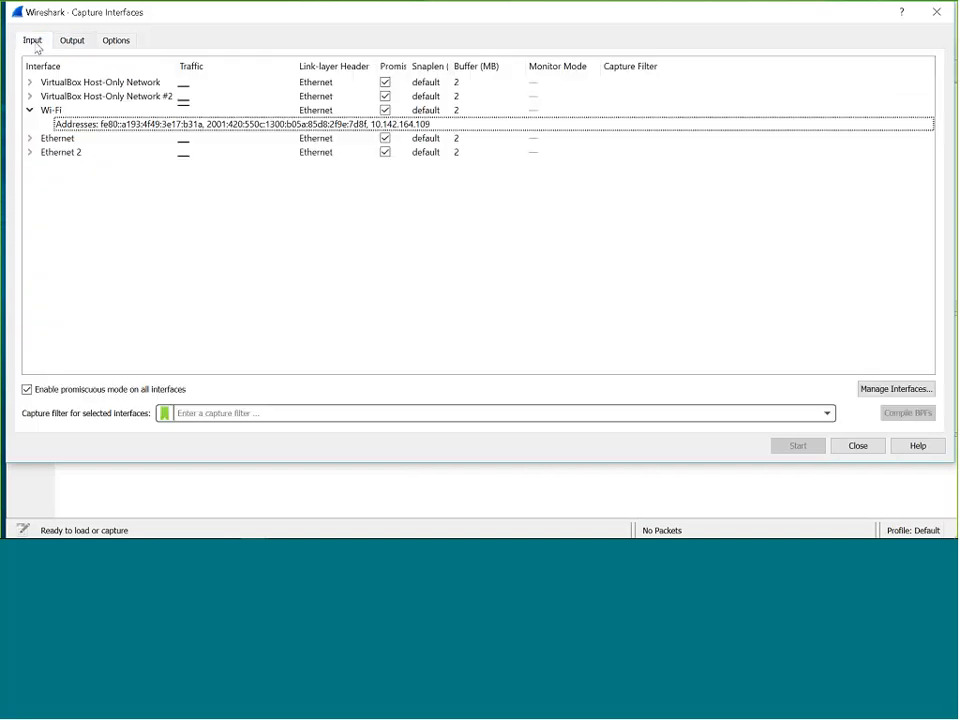
left_click(55, 121)
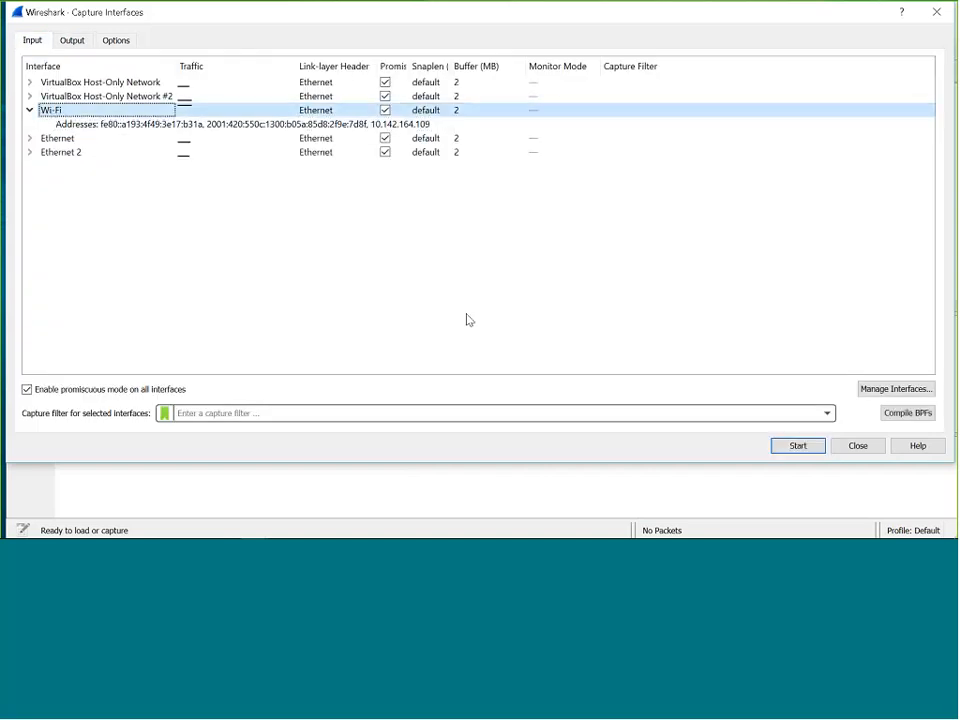
key("Return")
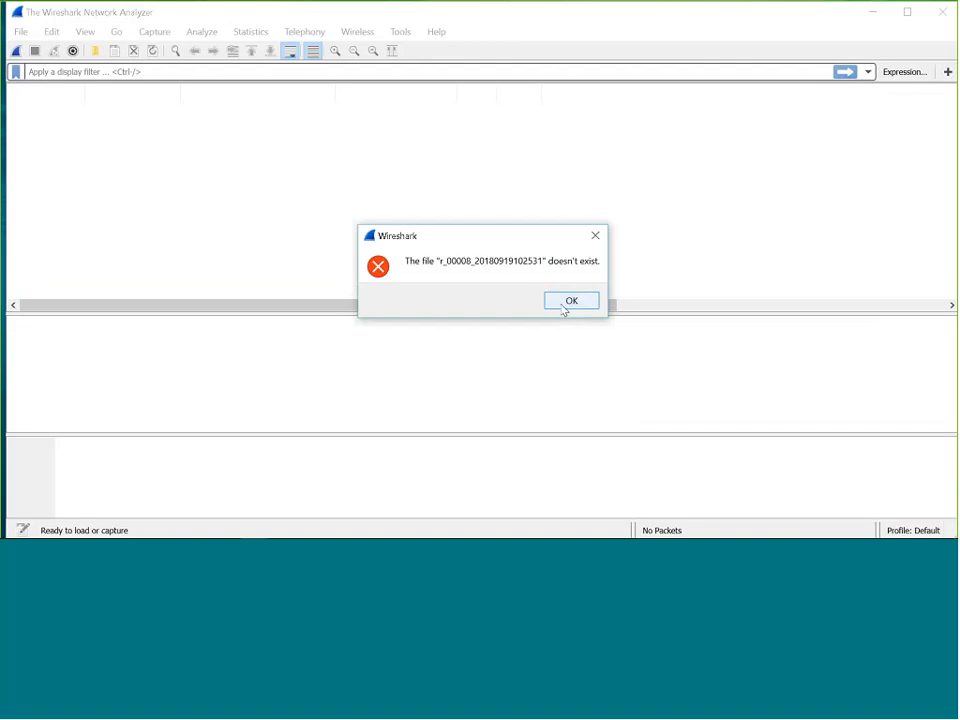
left_click(566, 303)
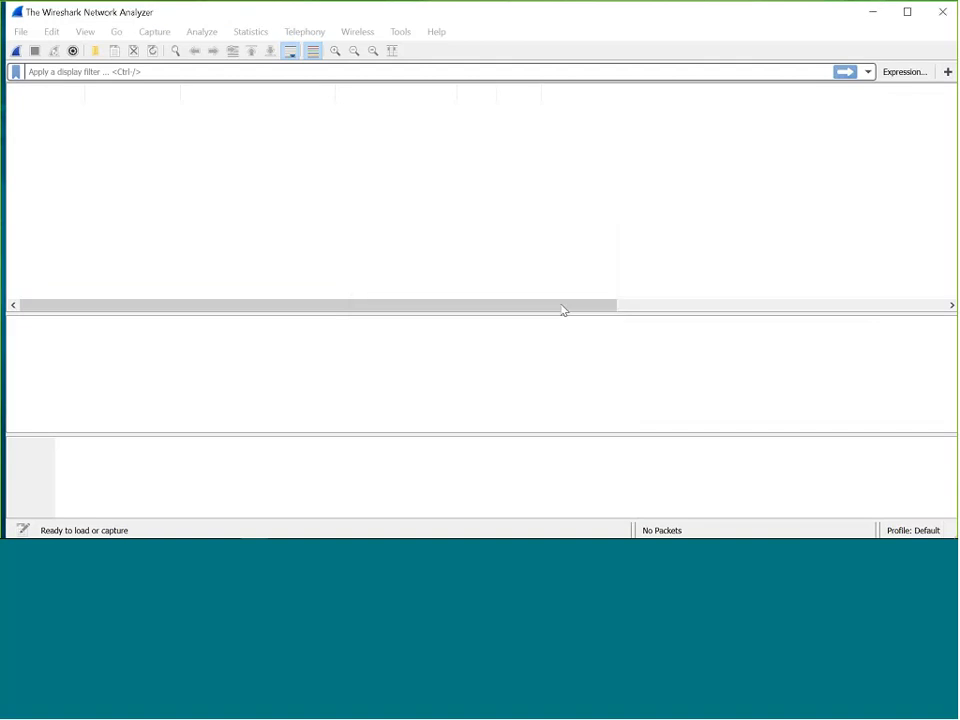
- Go to the desktop and examine the ring buffer files in the ring folder inside the Capture folder
left_click(21, 32)
mouse_move(55, 187)
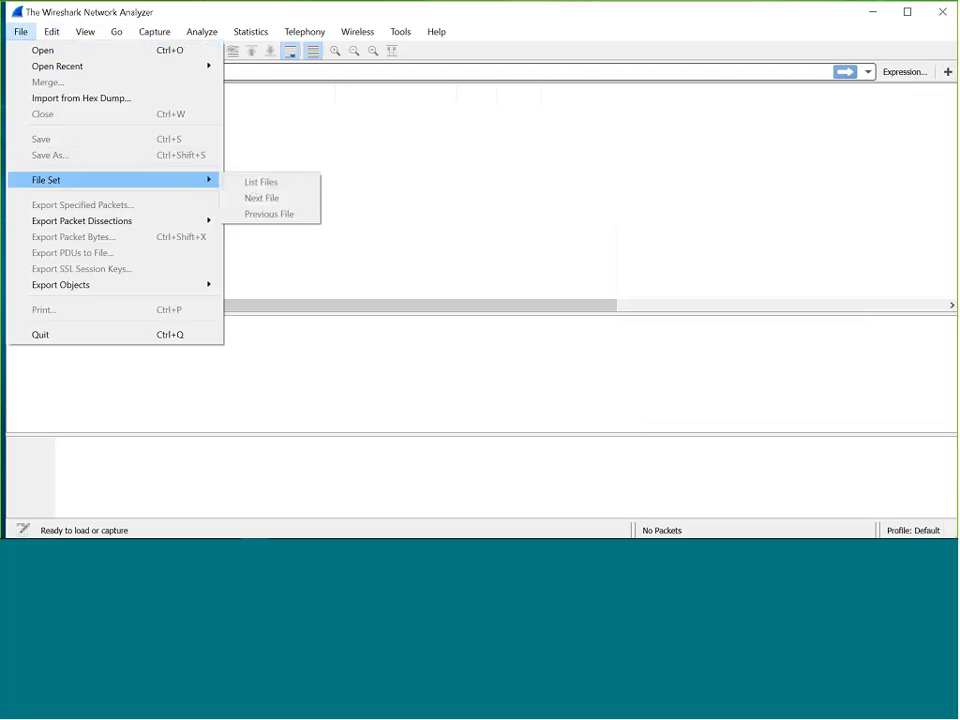
right_click(448, 528)
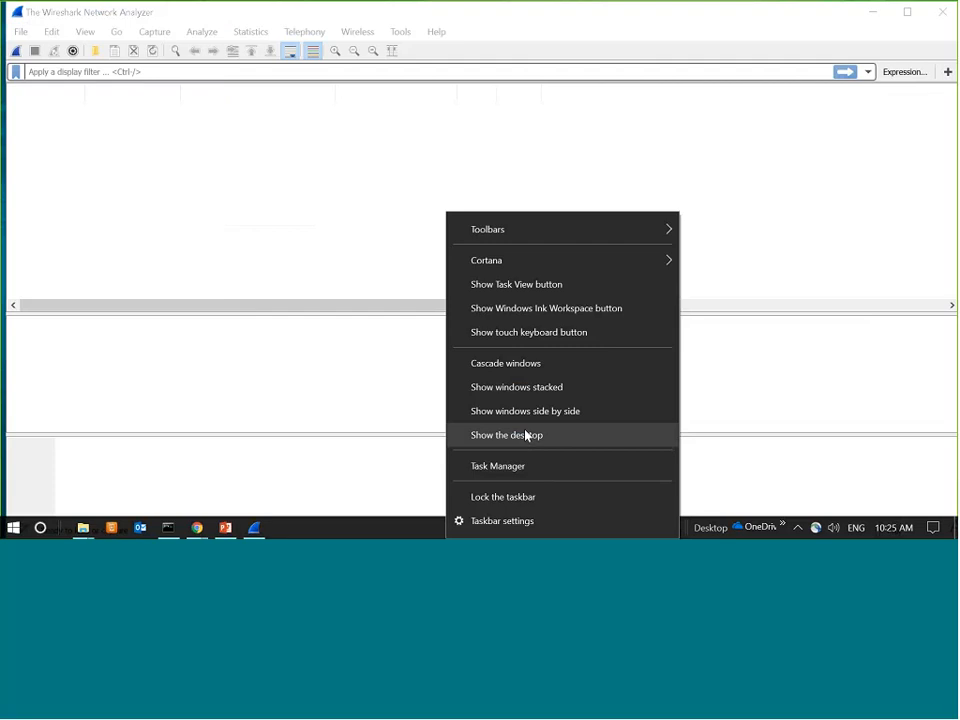
left_click(527, 436)
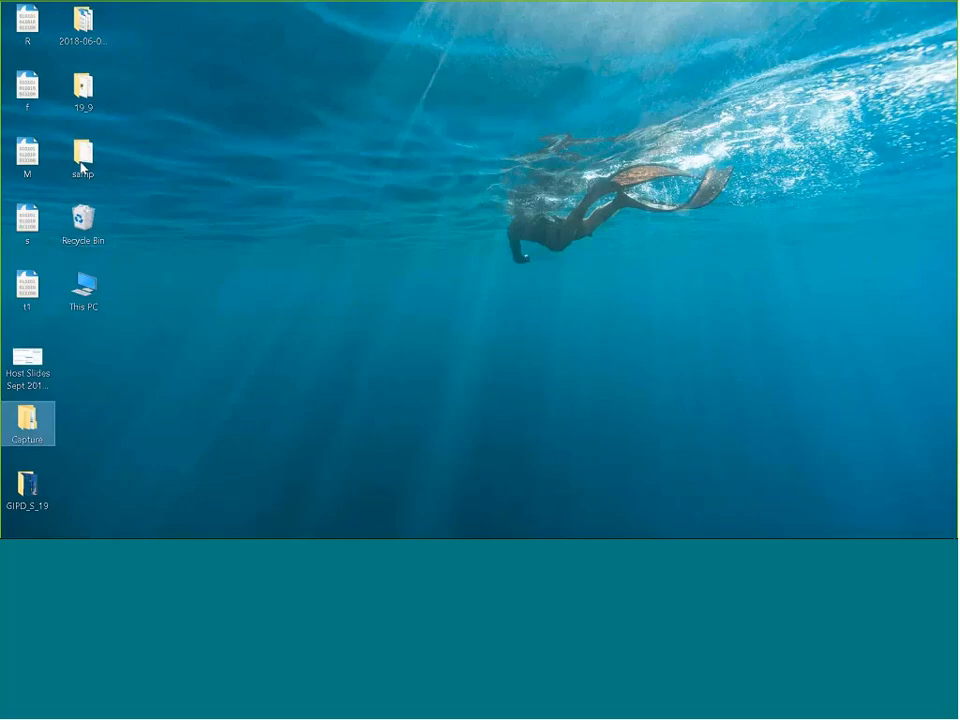
double_click(27, 420)
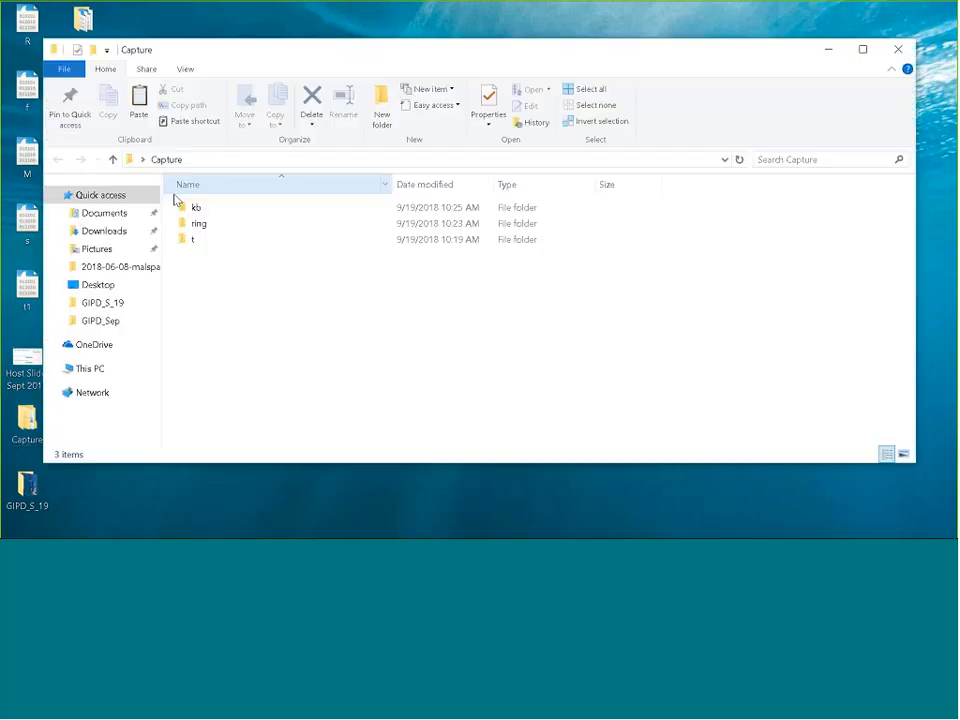
left_click(199, 225)
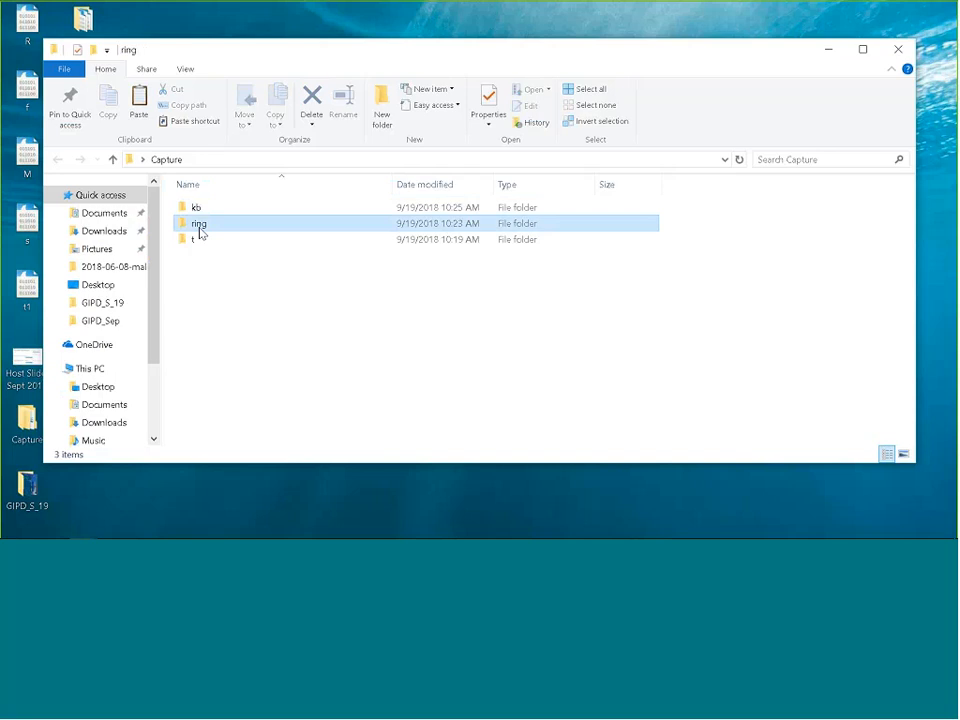
double_click(199, 227)
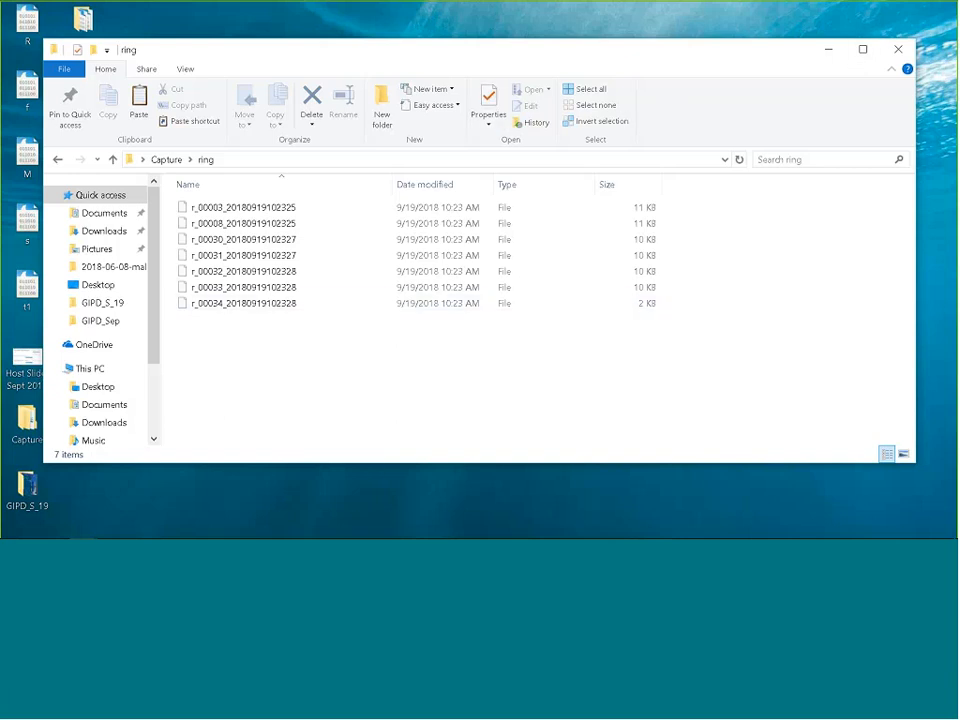
left_click(829, 52)
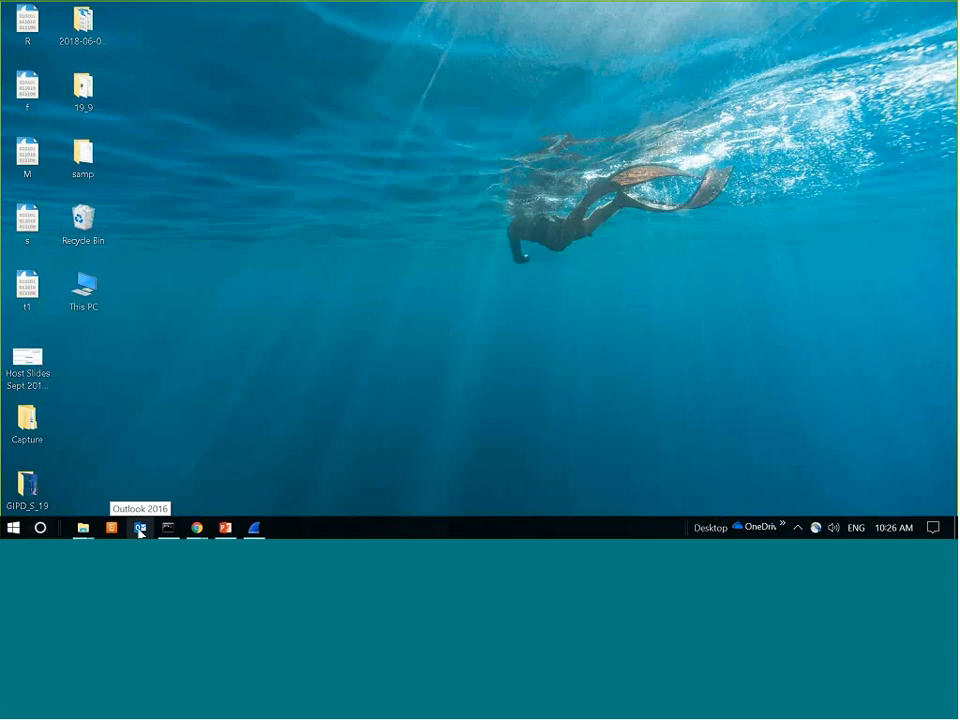
- Close the open Wireshark window and open the capture file 2018-06-08-malspam-infection-traffic from its folder
mouse_move(197, 527)
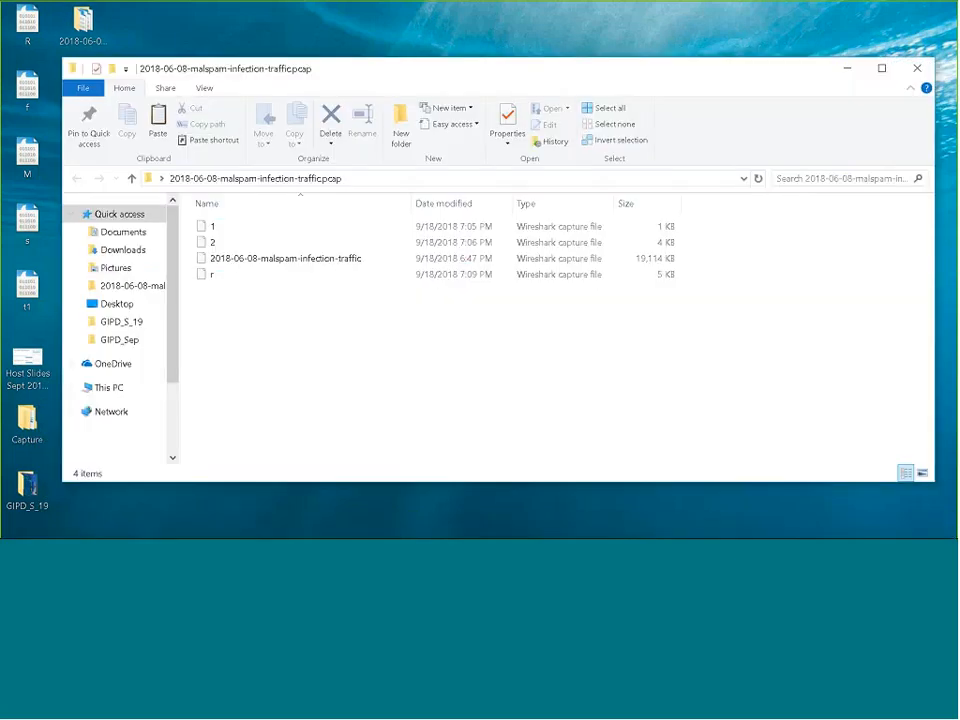
left_click(258, 533)
right_click(256, 530)
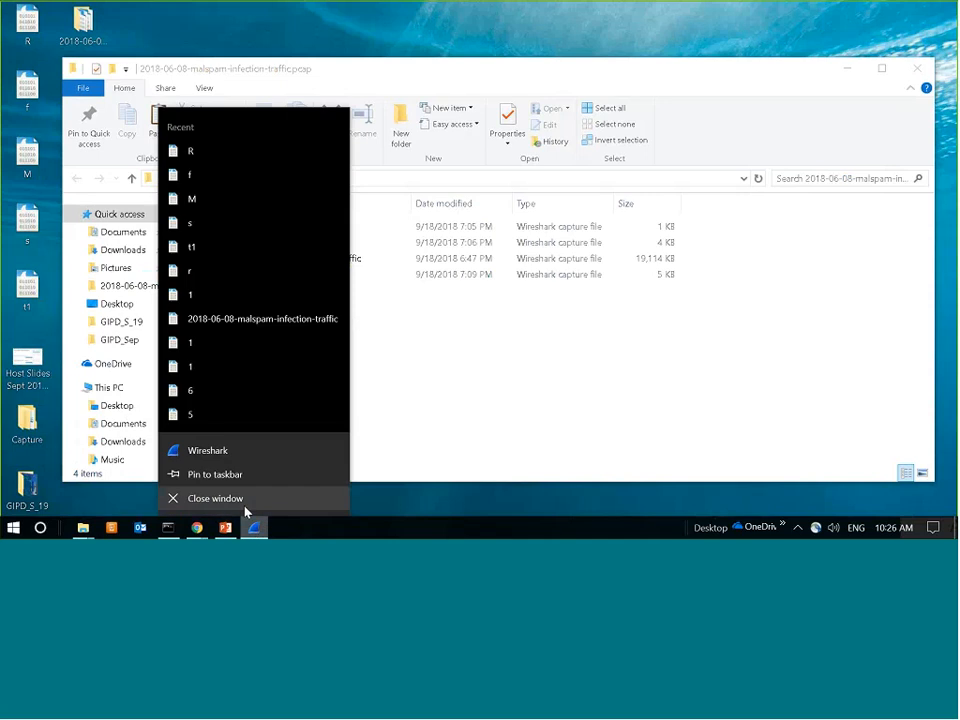
left_click(245, 506)
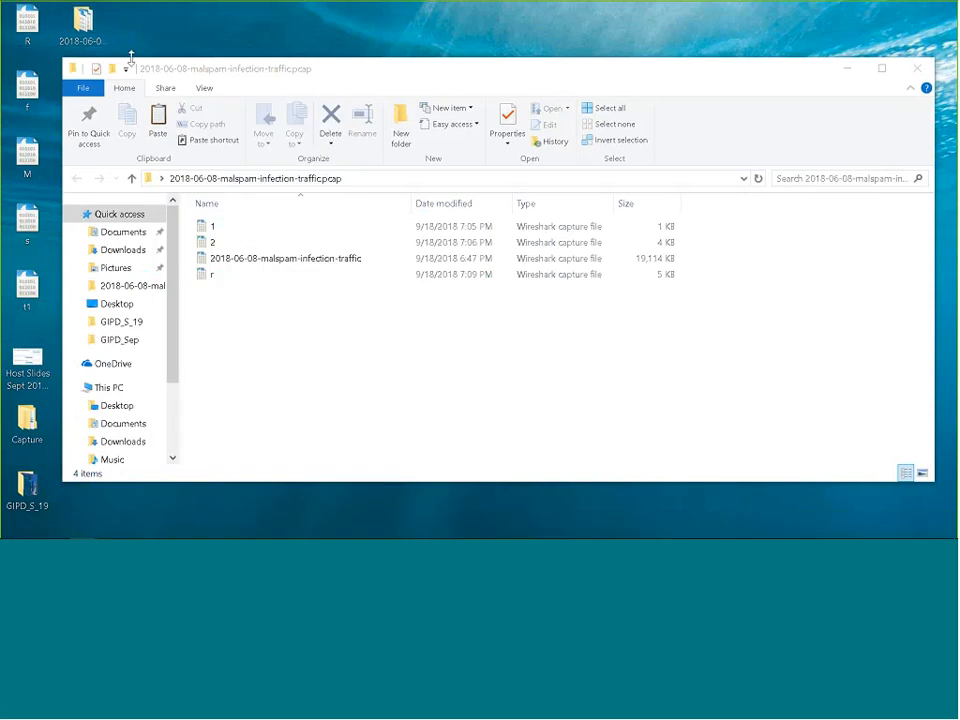
double_click(244, 262)
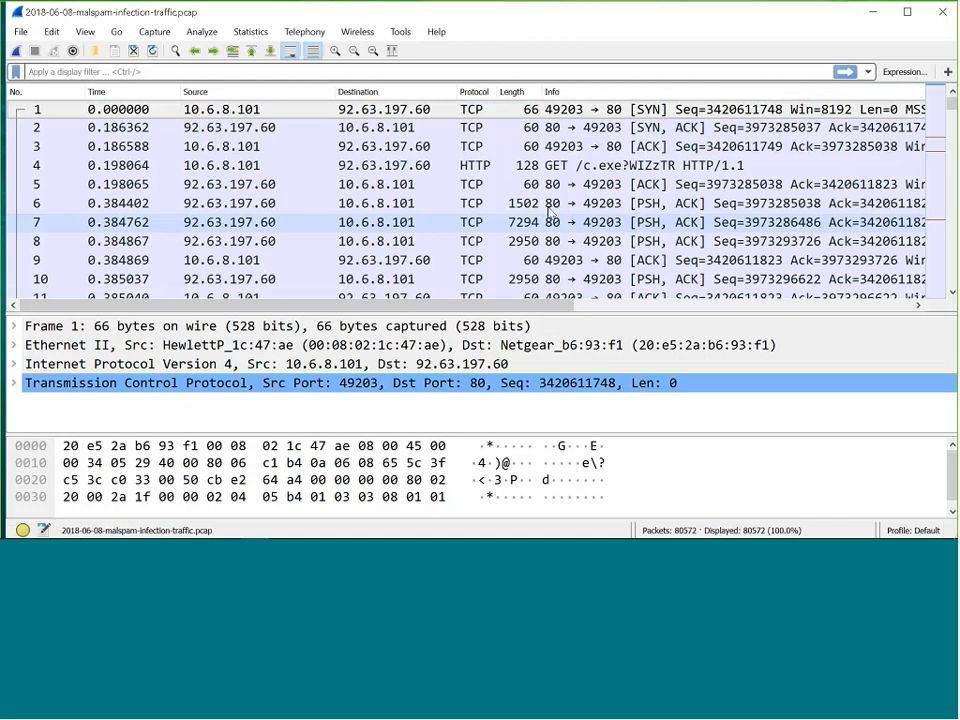
- Examine the details of packet 4, the HTTP GET request, in a separate packet window and close it
double_click(252, 166)
key("Right")
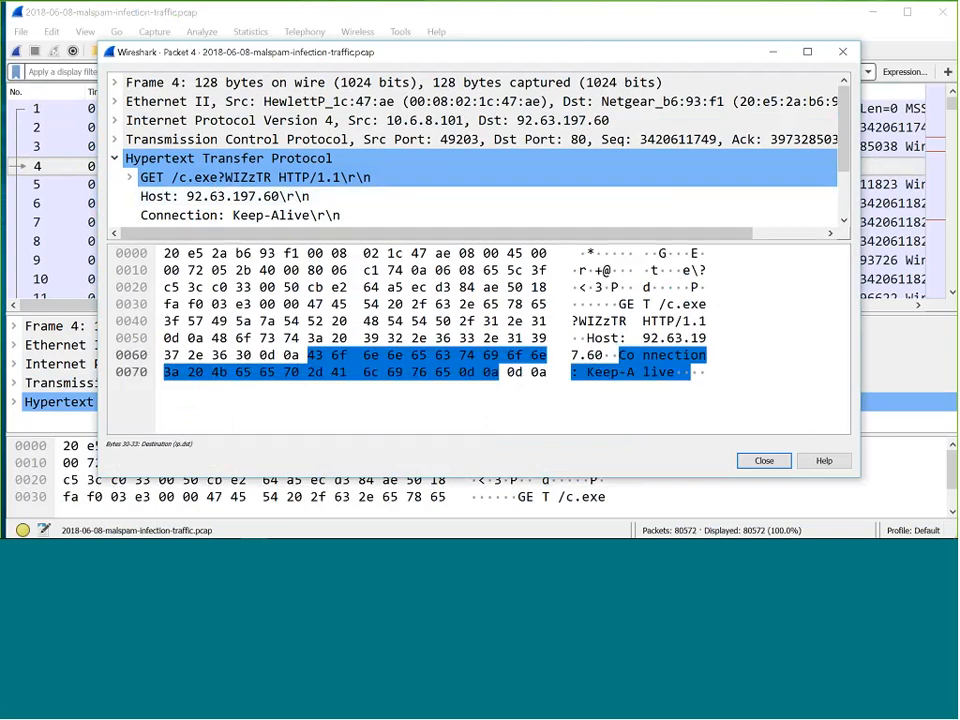
left_click(743, 465)
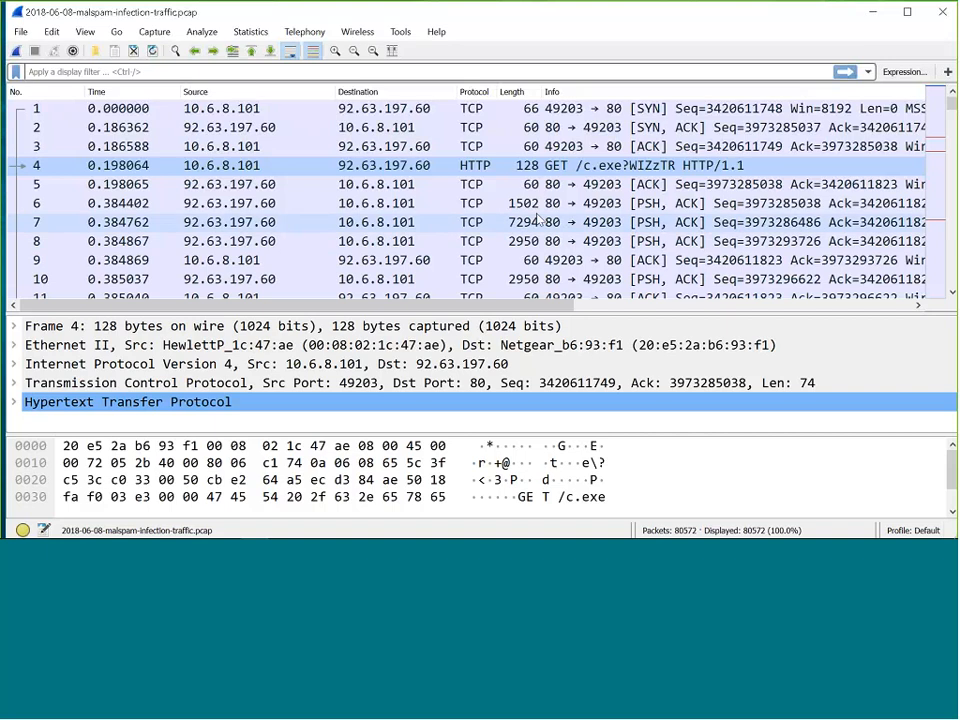
- Remove the Length and Time columns from the packet list
right_click(512, 99)
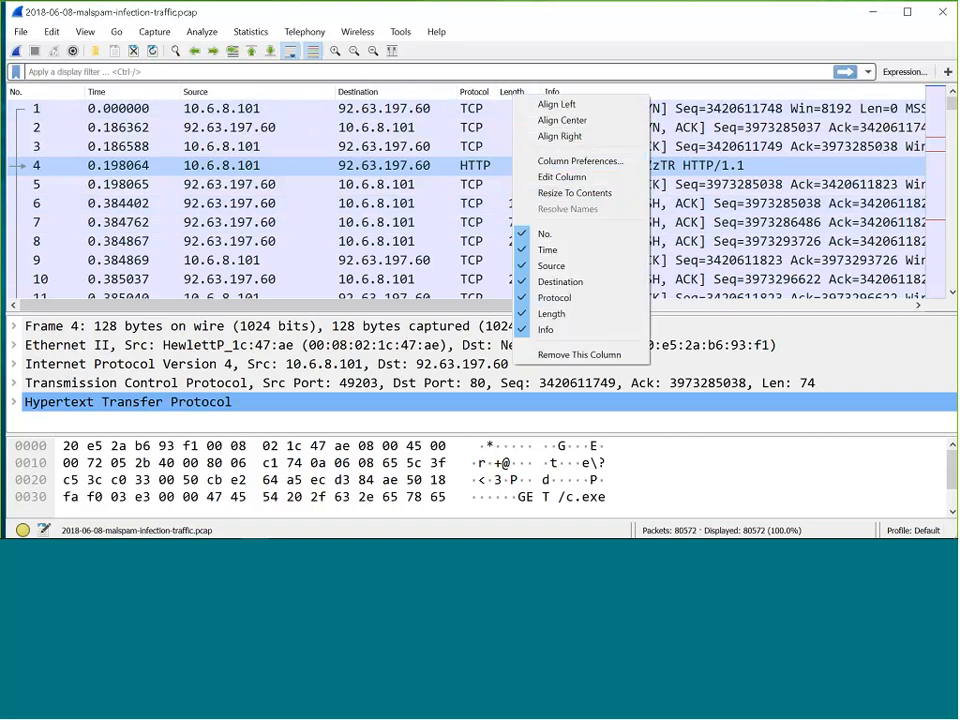
left_click(579, 354)
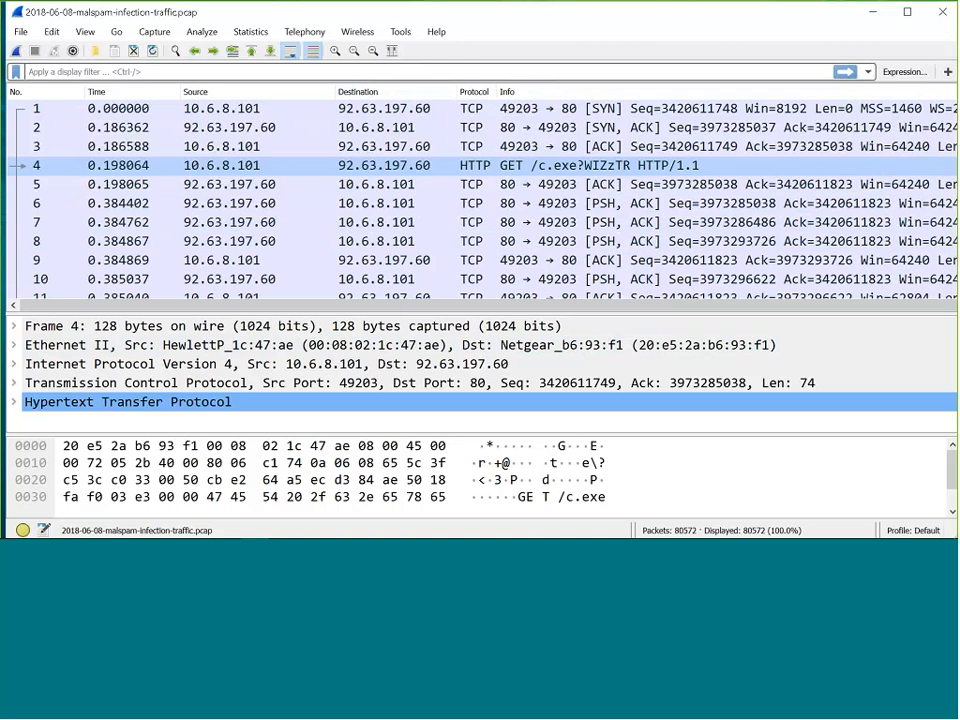
right_click(119, 95)
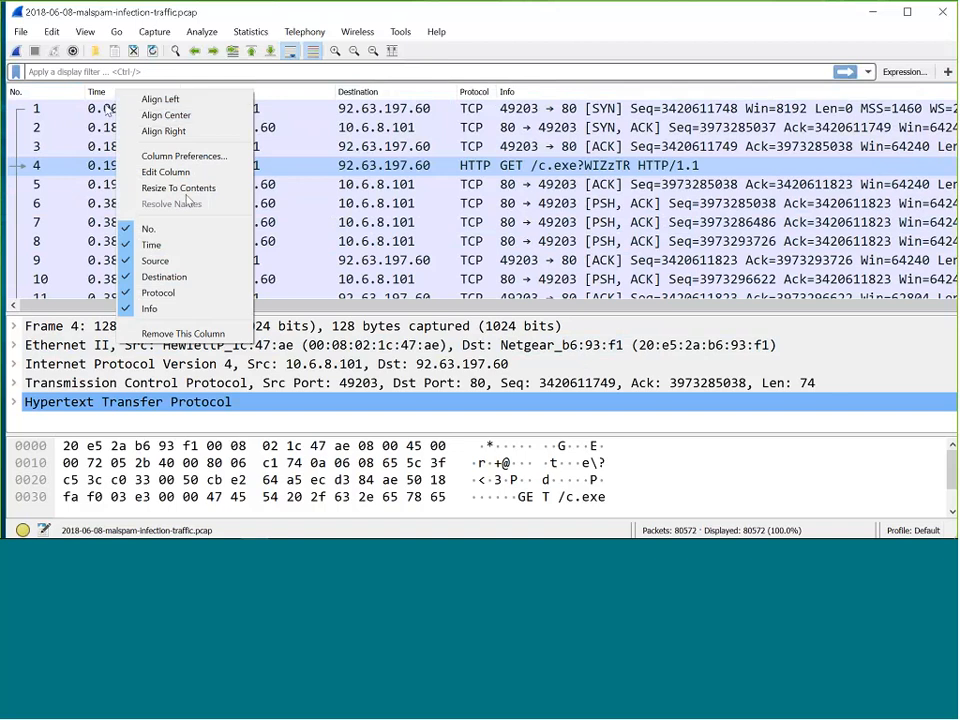
left_click(183, 334)
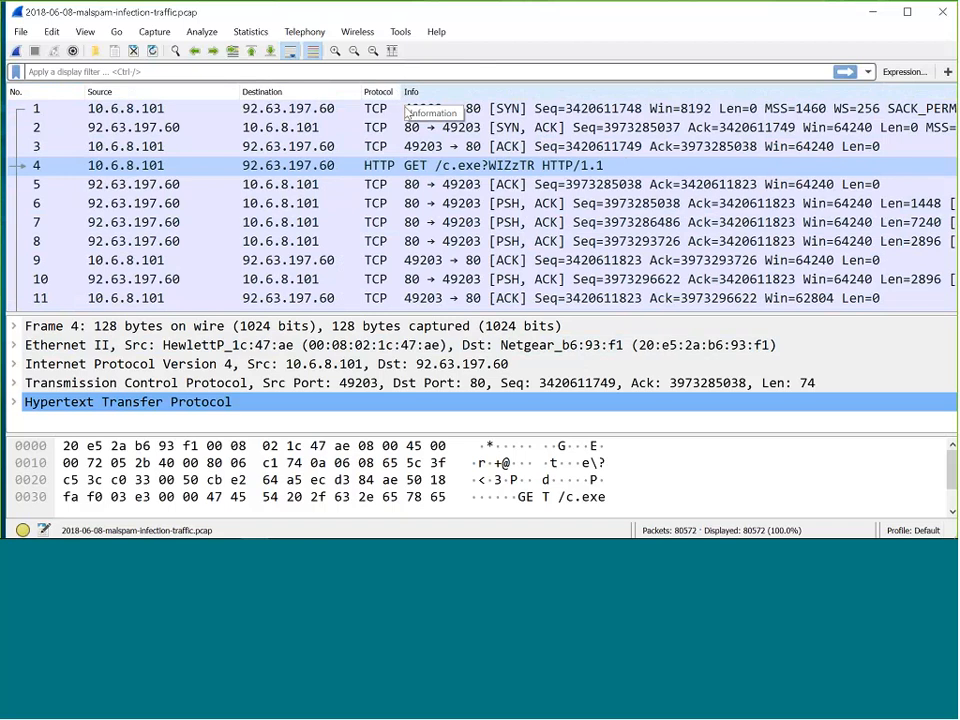
- Expand packet 4's Hypertext Transfer Protocol details and add the Host field as a packet list column
right_click(163, 403)
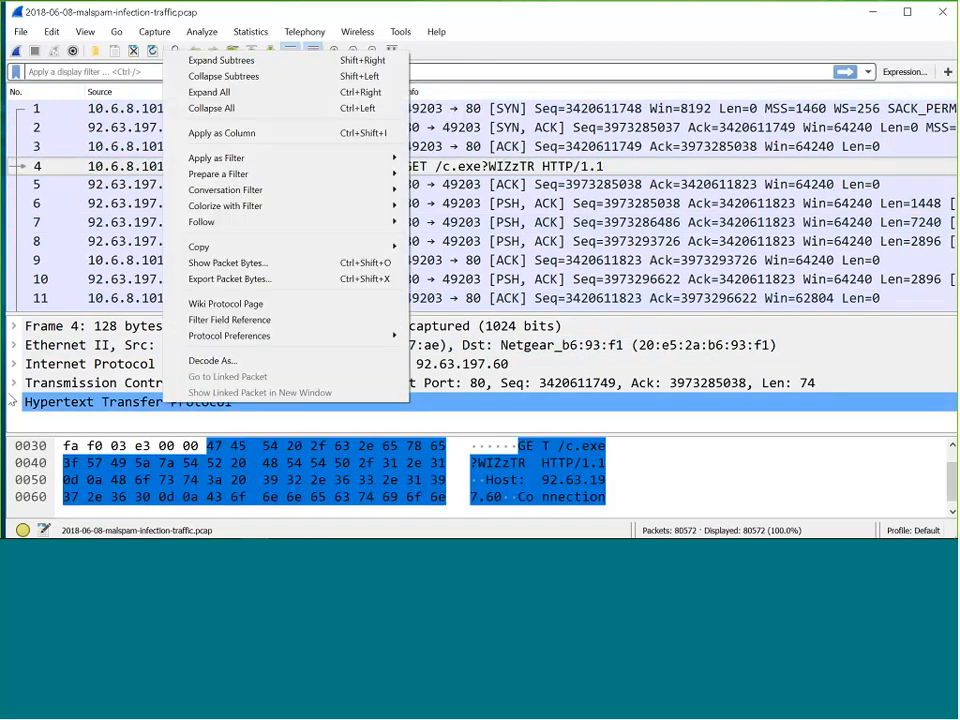
left_click(13, 402)
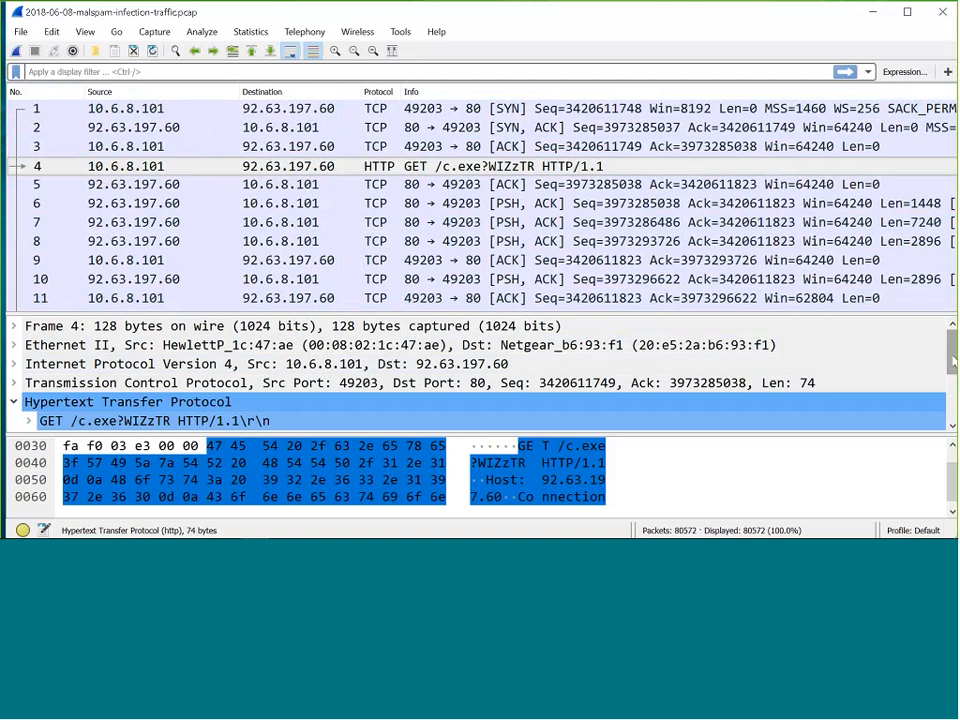
left_click_drag(953, 361, 956, 390)
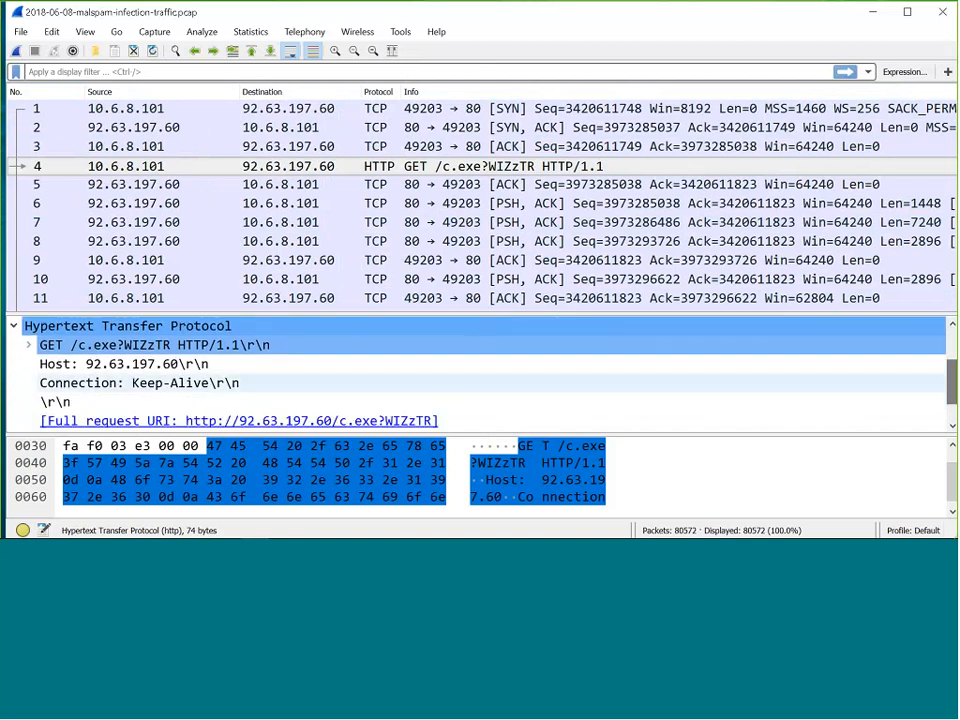
right_click(162, 366)
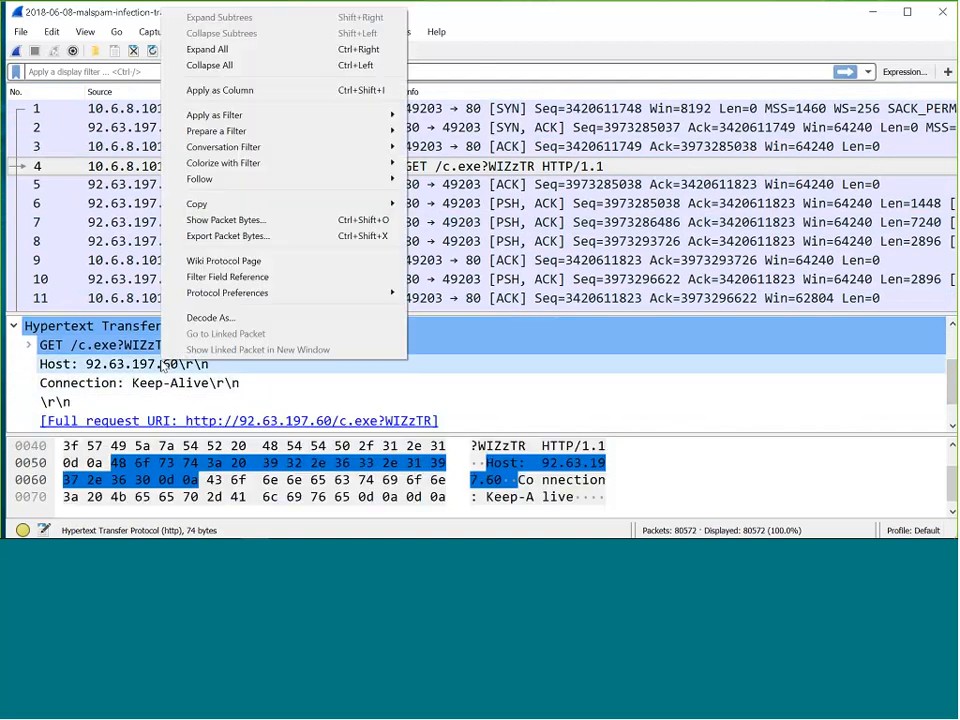
mouse_move(232, 292)
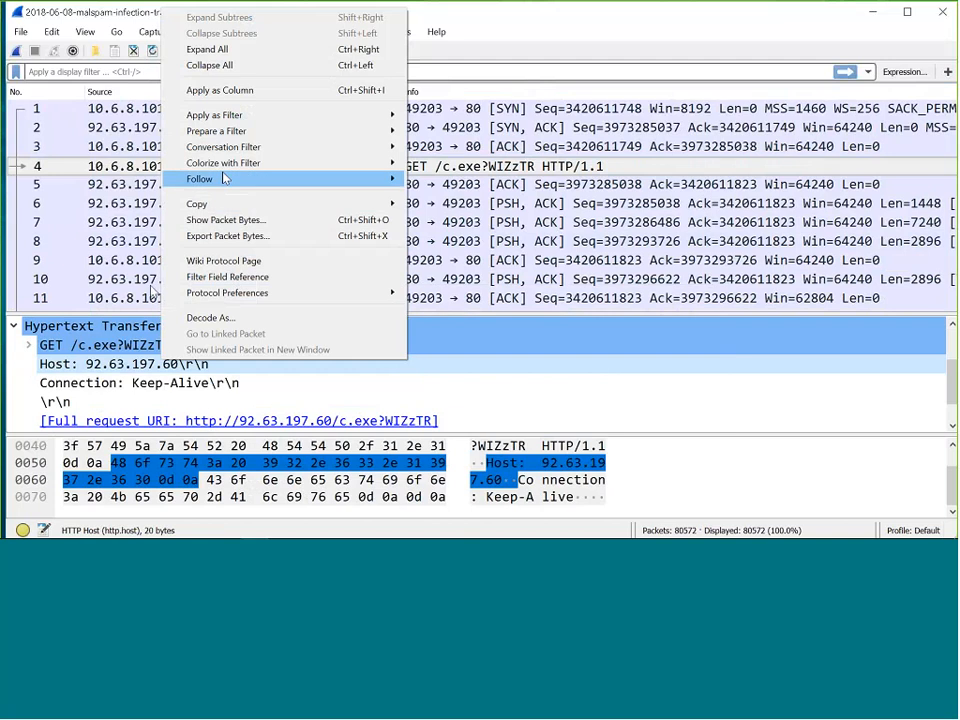
left_click(110, 368)
right_click(110, 368)
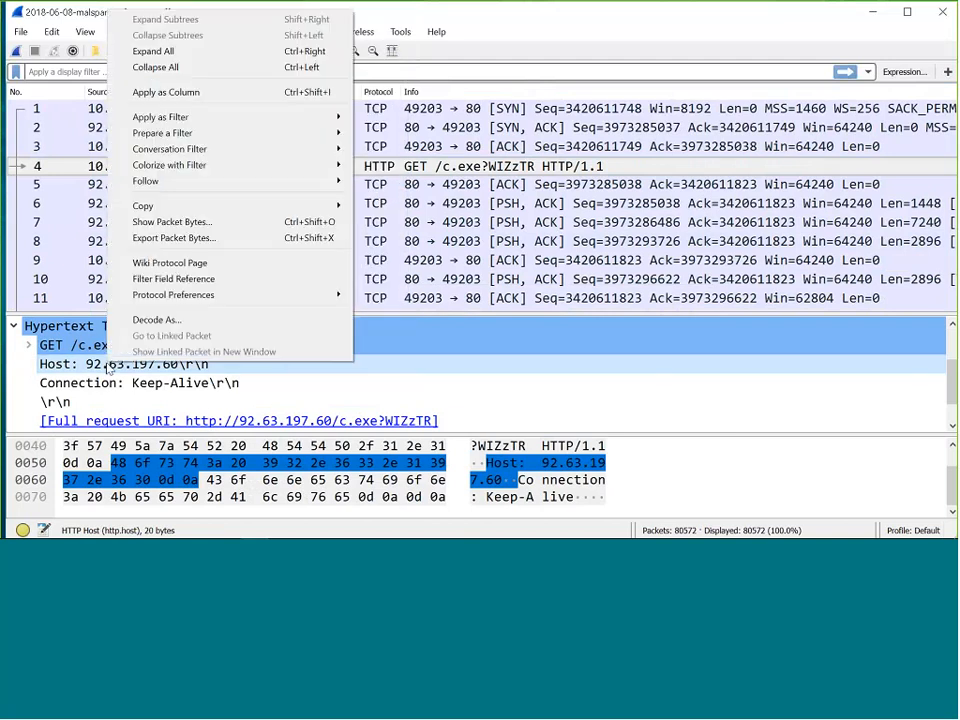
left_click(233, 96)
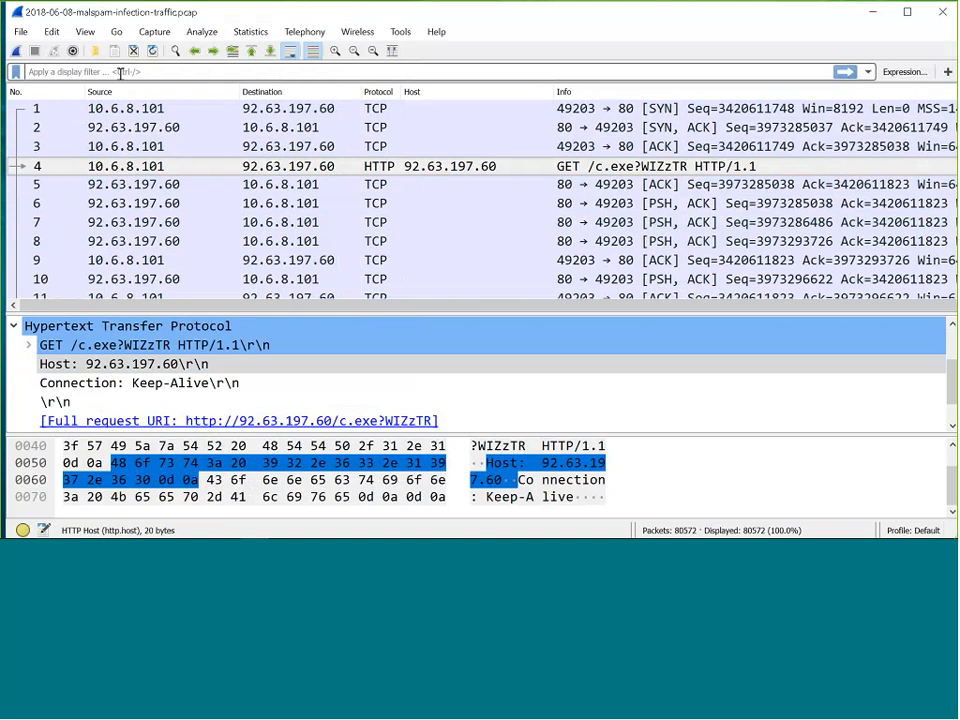
- Filter the packet list to http traffic and widen the Host and Destination columns
type("http")
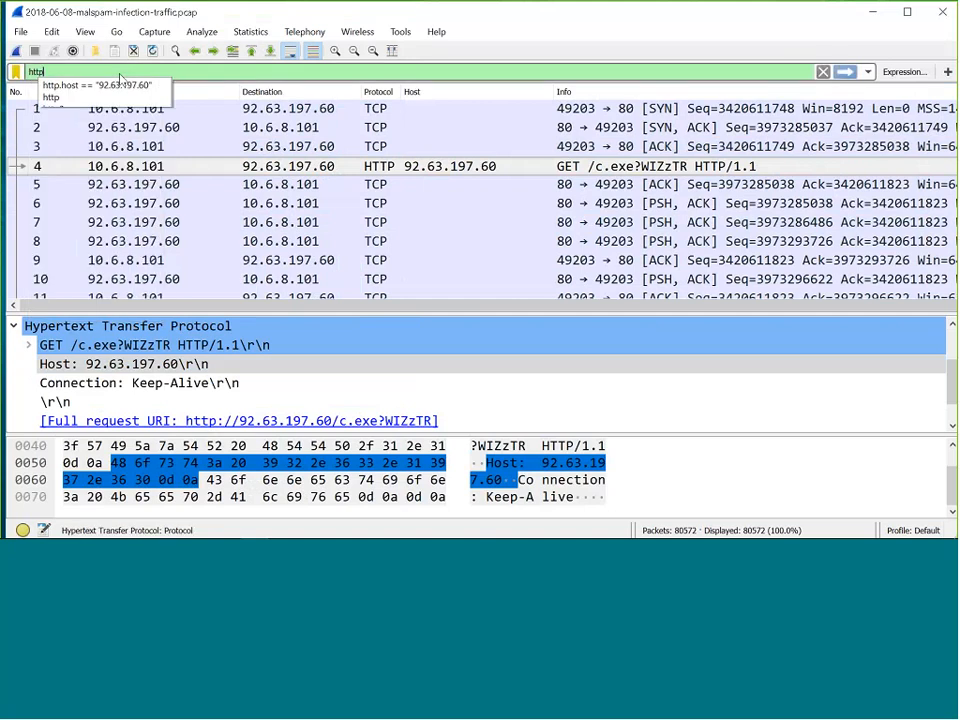
key("Return")
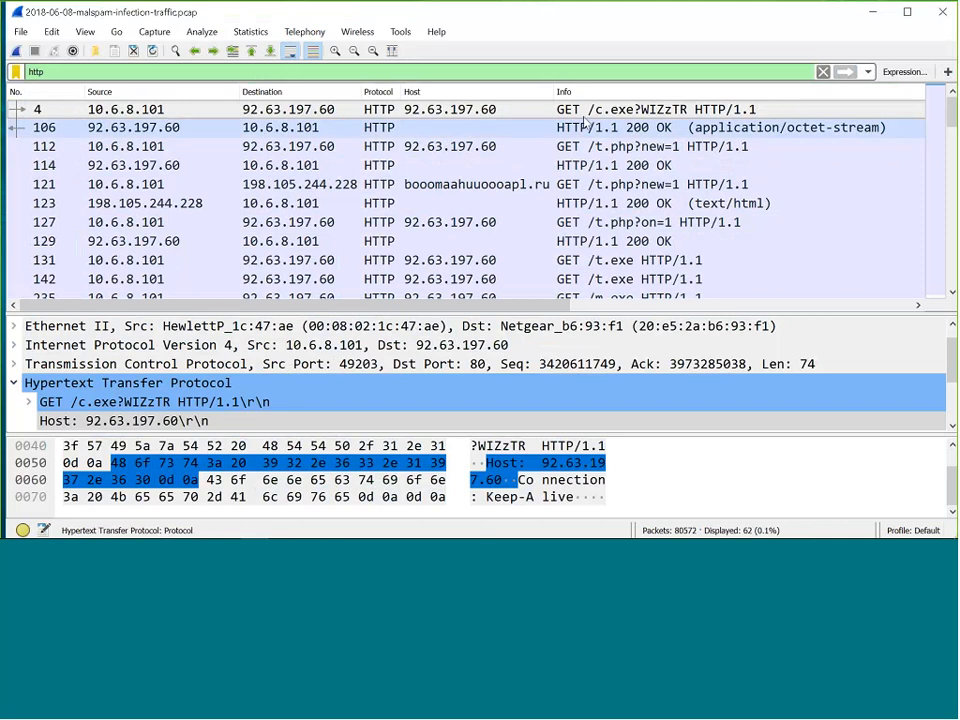
left_click_drag(557, 93, 599, 100)
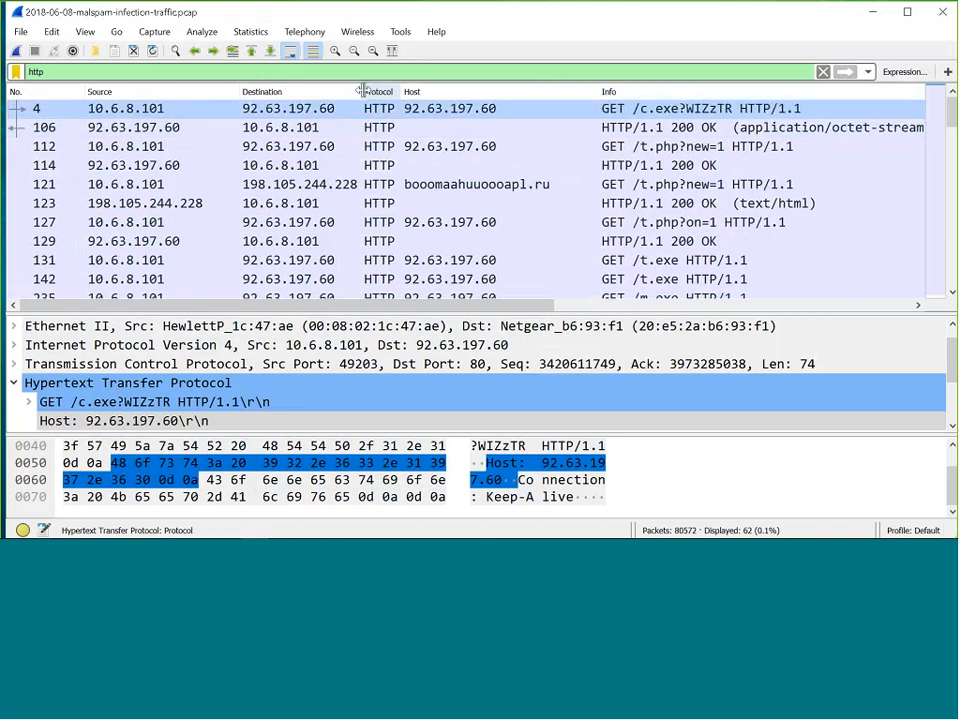
left_click_drag(363, 92, 437, 91)
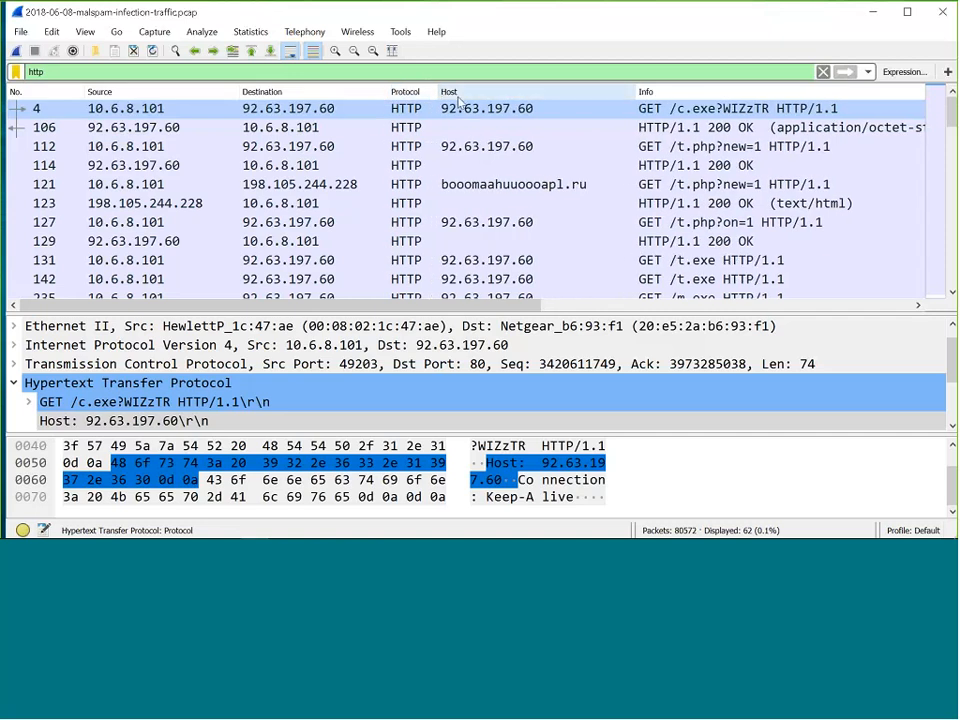
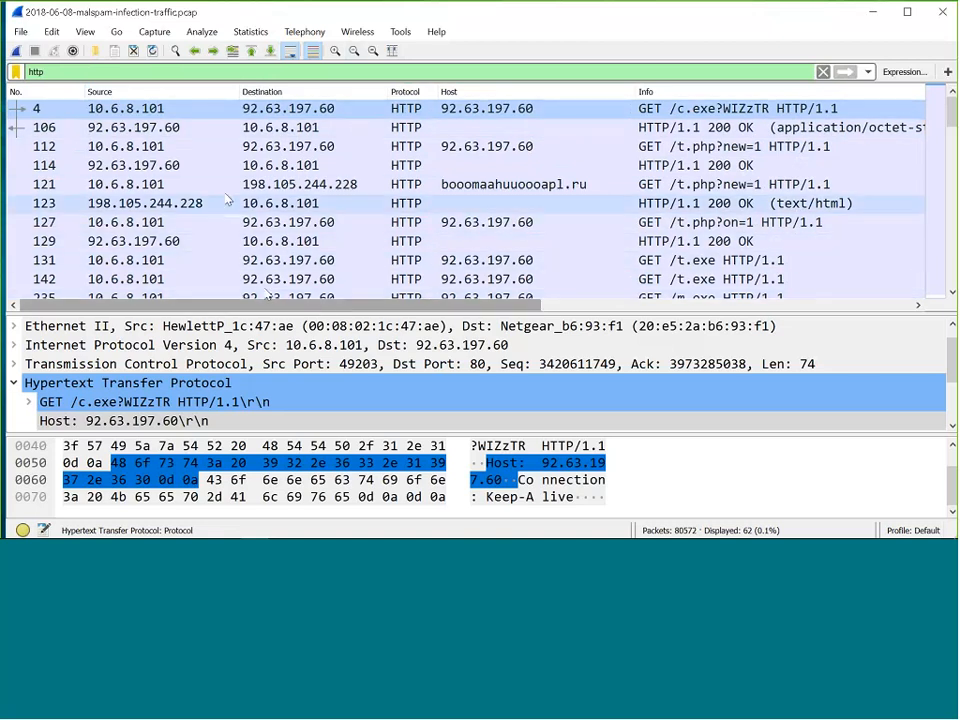
- Expand packet 4's Transmission Control Protocol details and add the Source Port field as a packet list column
left_click(15, 365)
left_click(15, 365)
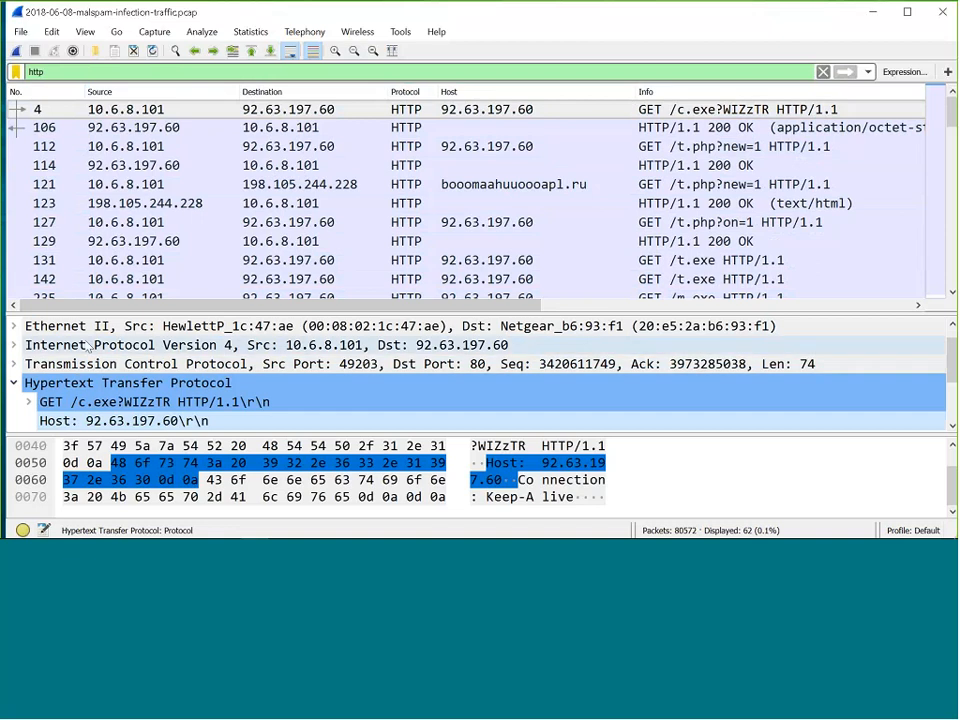
left_click(14, 365)
scroll(437, 337, "down", 1)
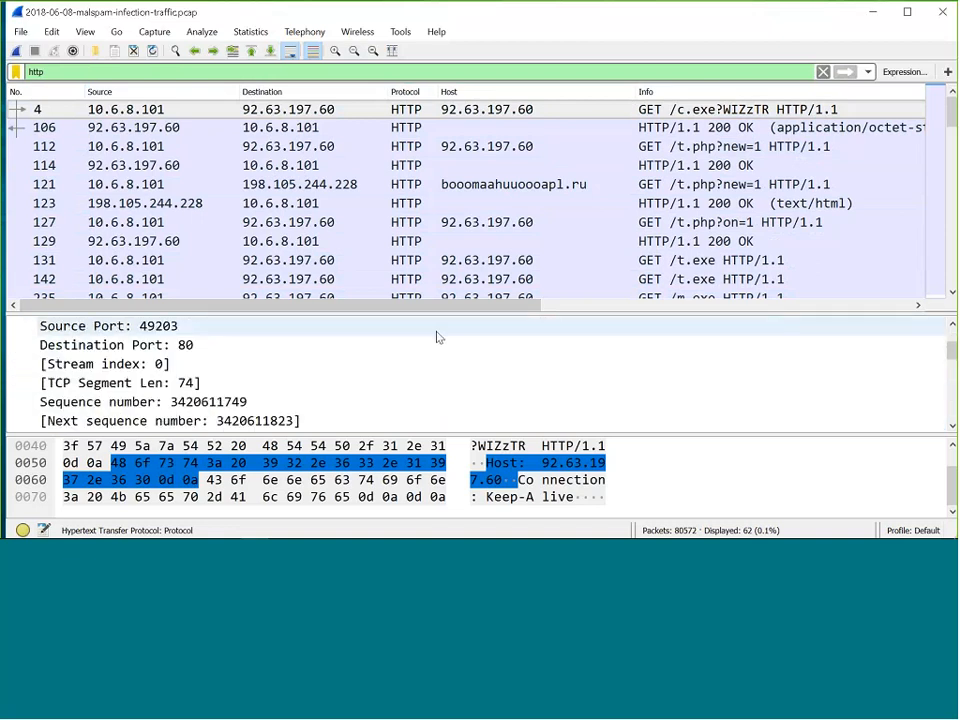
right_click(168, 333)
left_click(282, 85)
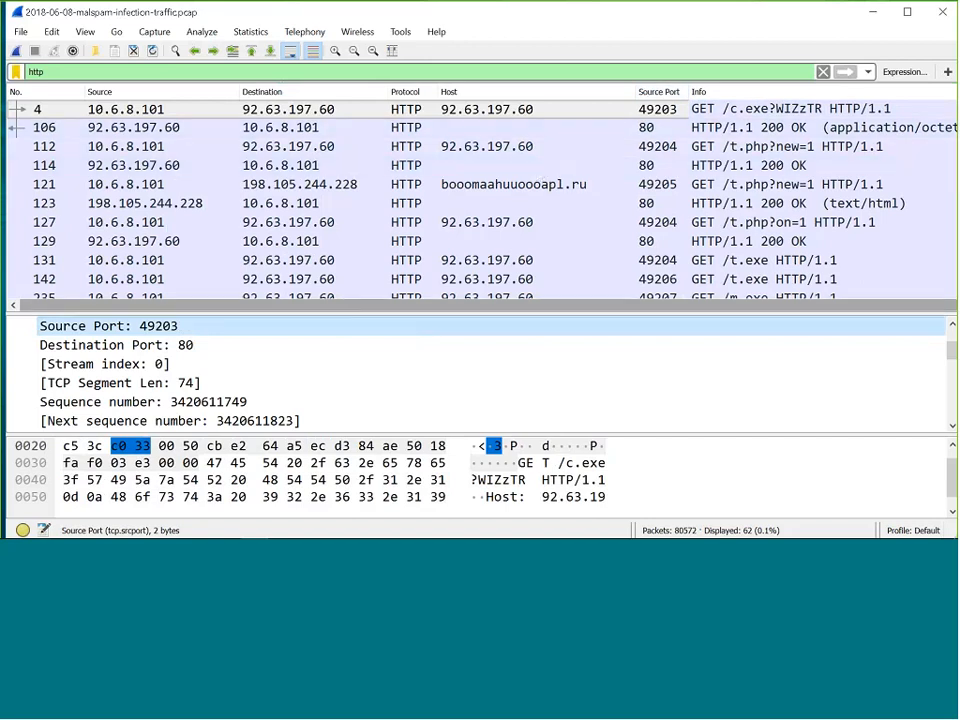
- Add Destination Port as a packet list column and place each port column directly after its matching Source or Destination address column
right_click(163, 345)
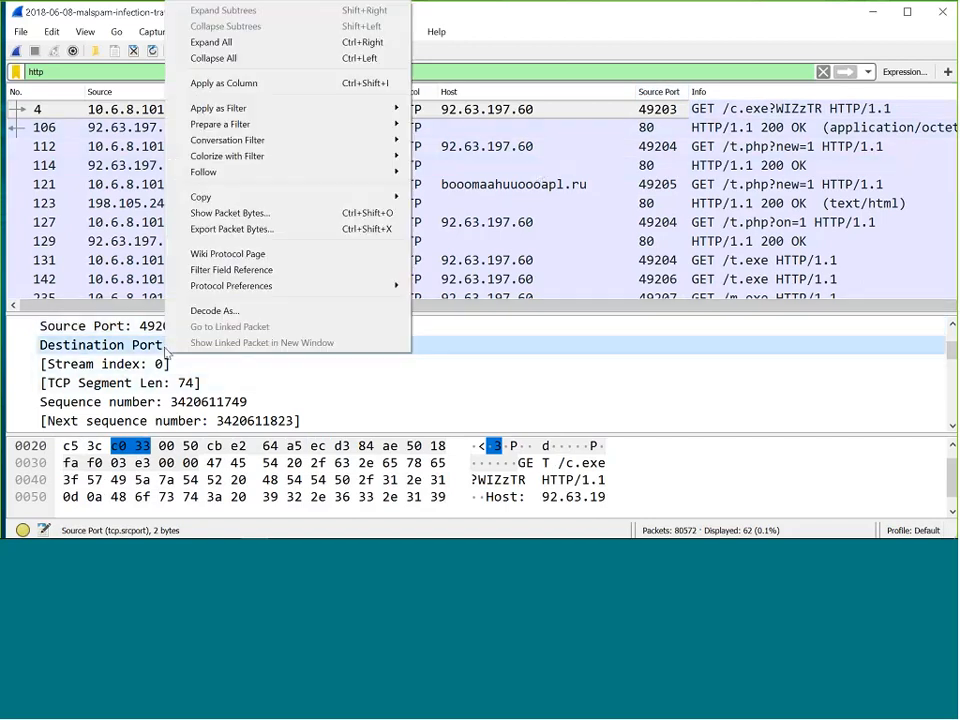
left_click(254, 86)
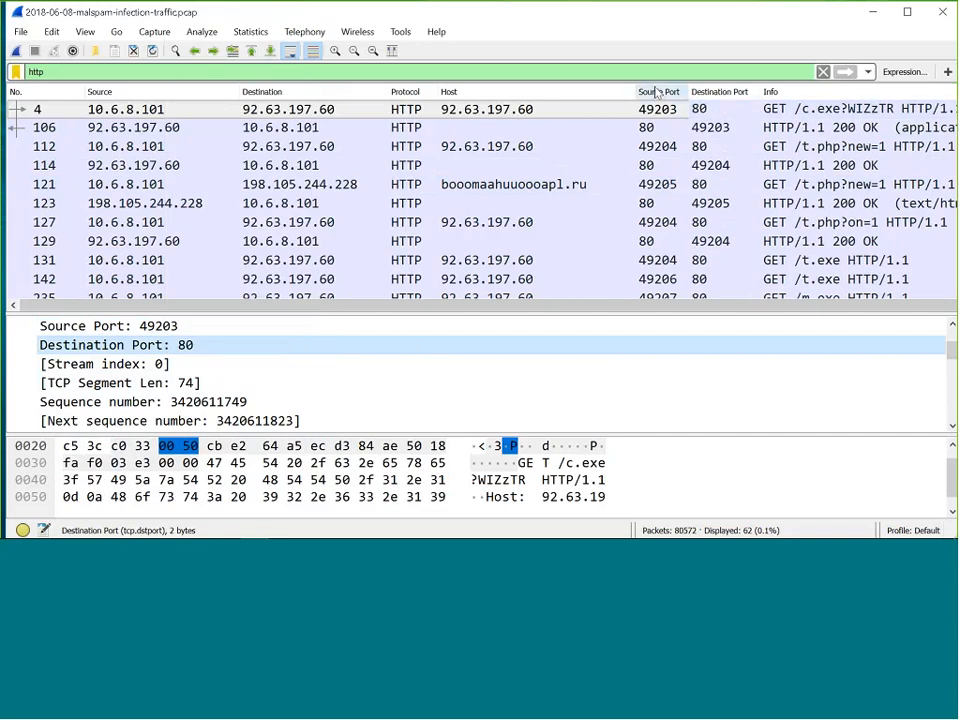
left_click_drag(664, 95, 220, 122)
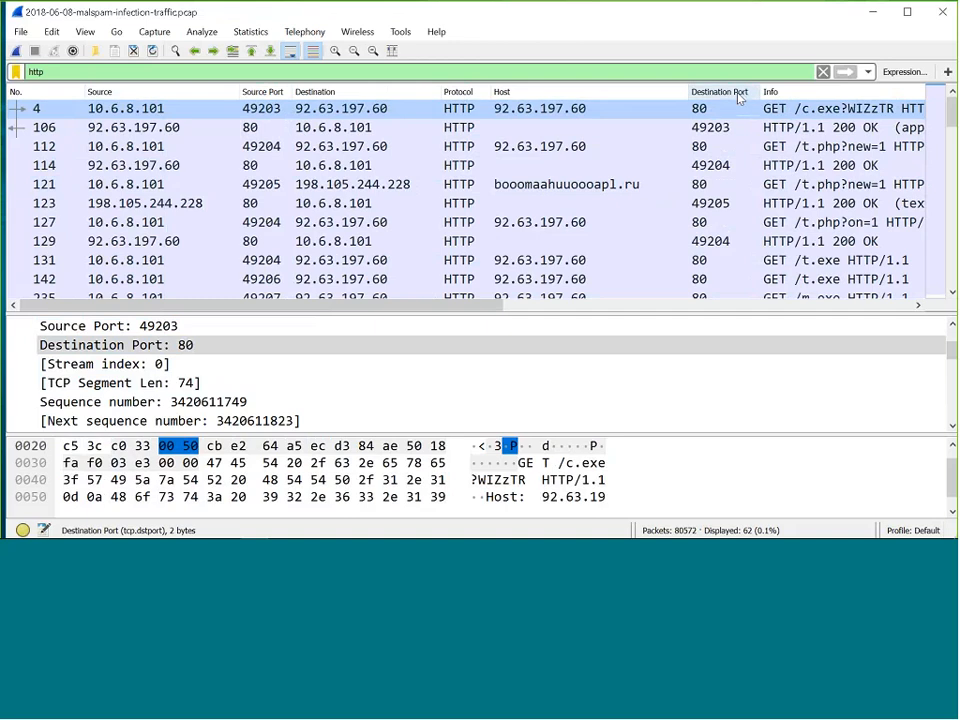
left_click_drag(726, 93, 432, 117)
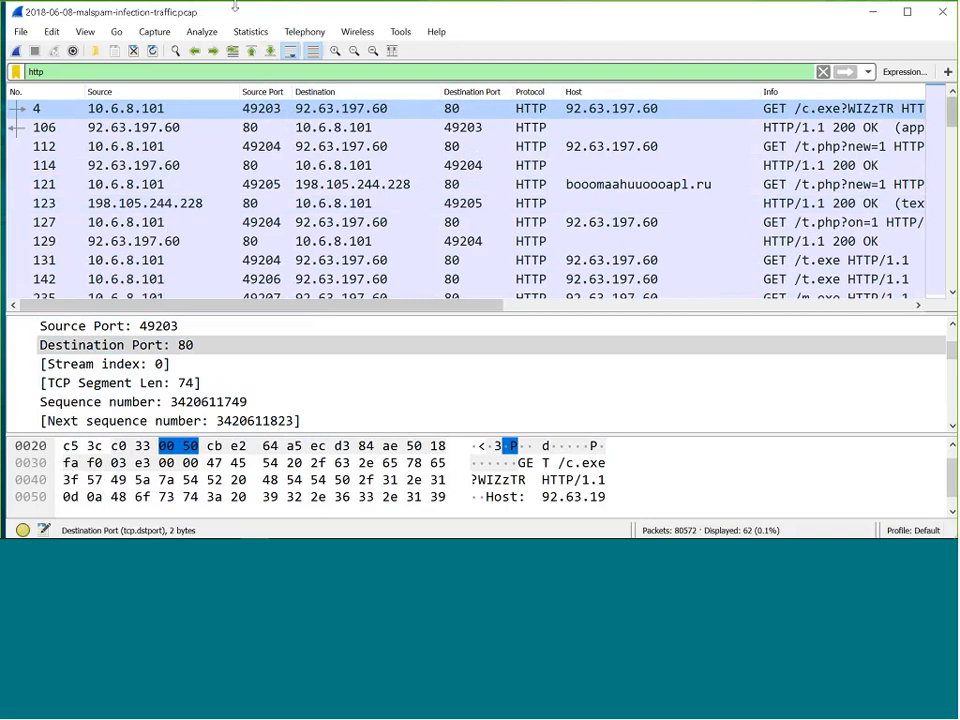
- Rename the Host column to Http.host in the column preferences and apply the change
left_click(51, 32)
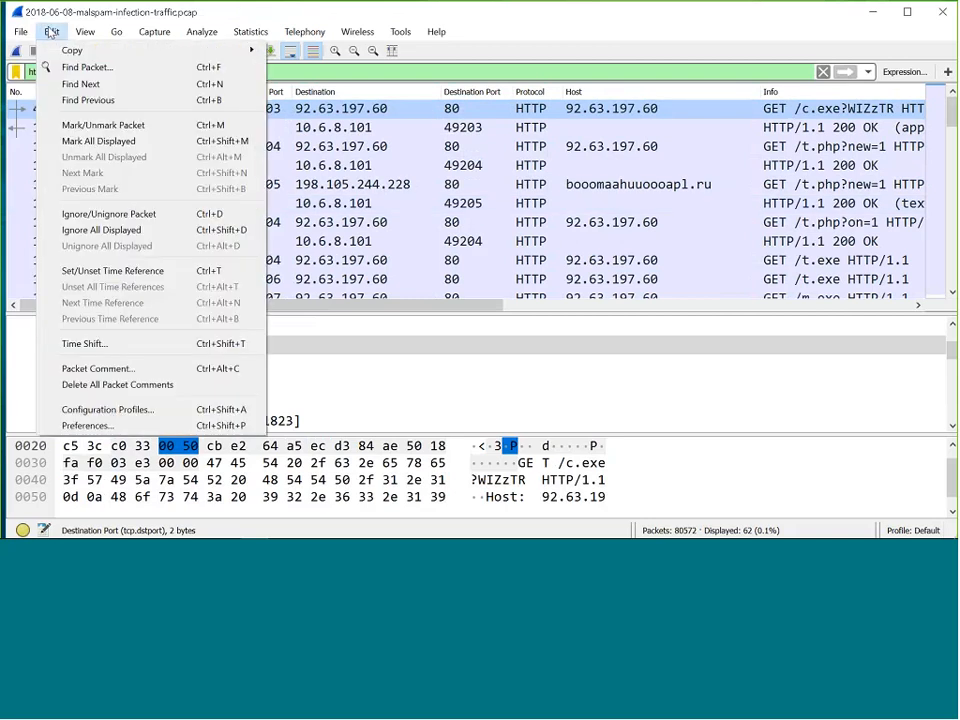
left_click(63, 425)
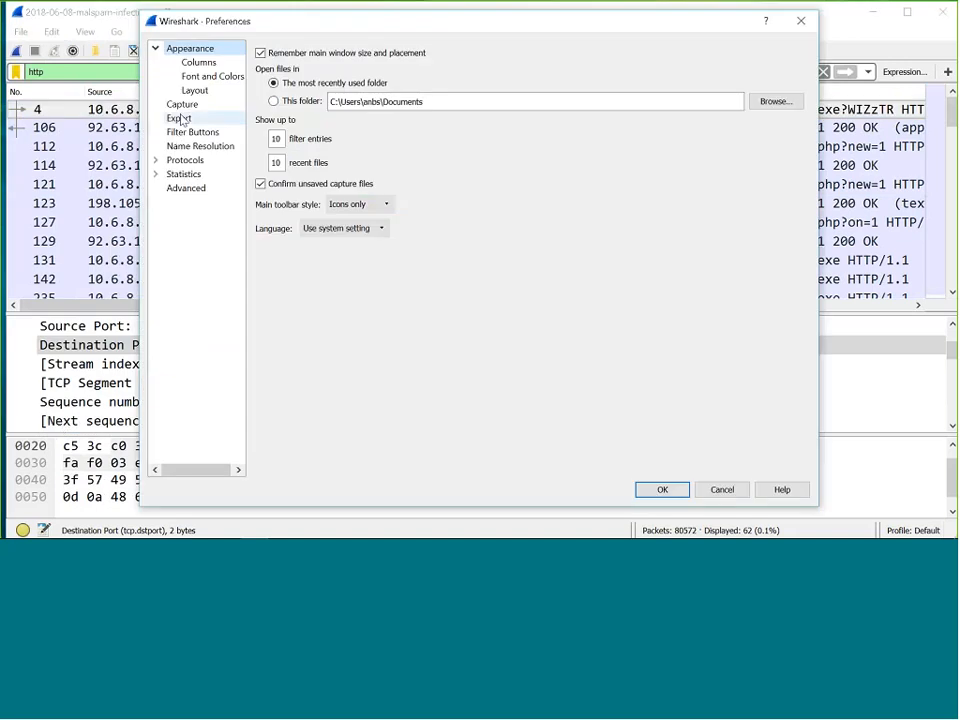
left_click(205, 65)
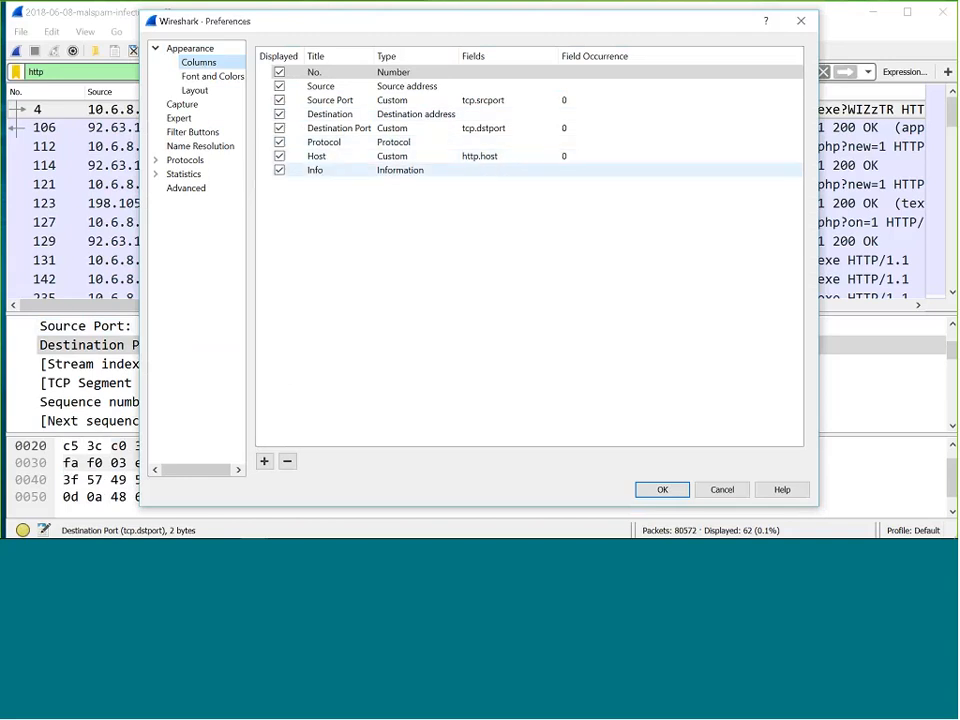
left_click(316, 157)
double_click(316, 157)
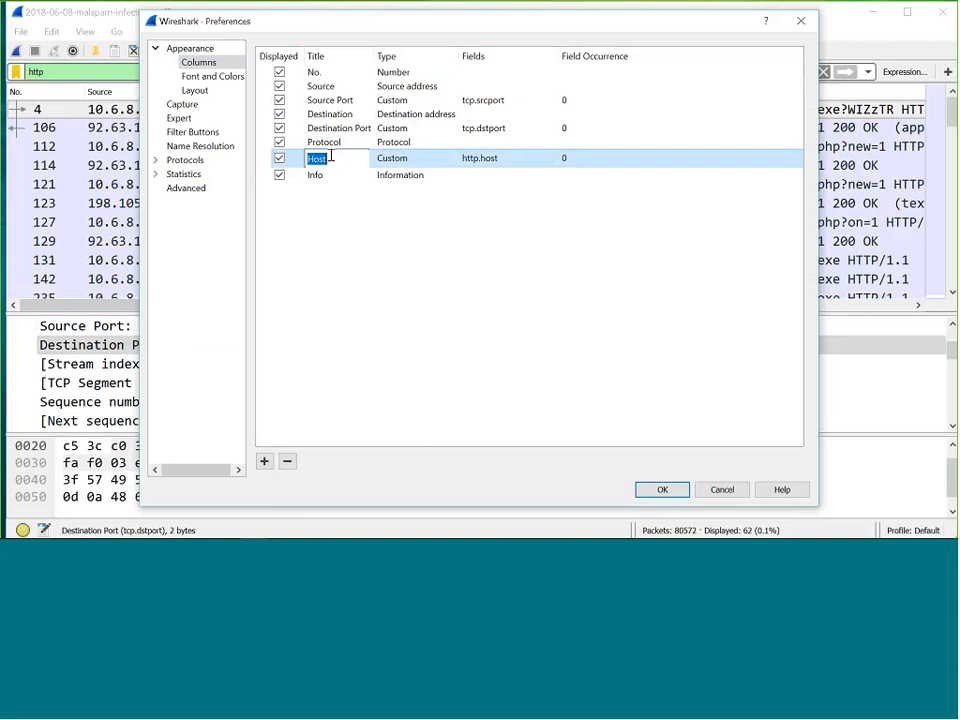
type("Http.host")
left_click(464, 242)
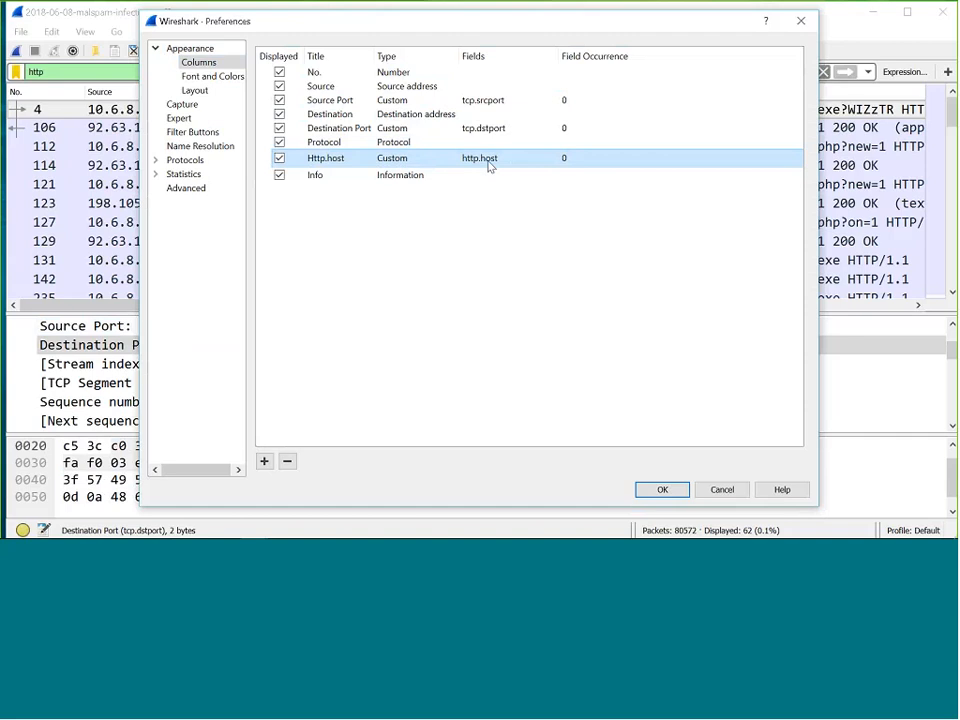
left_click(680, 494)
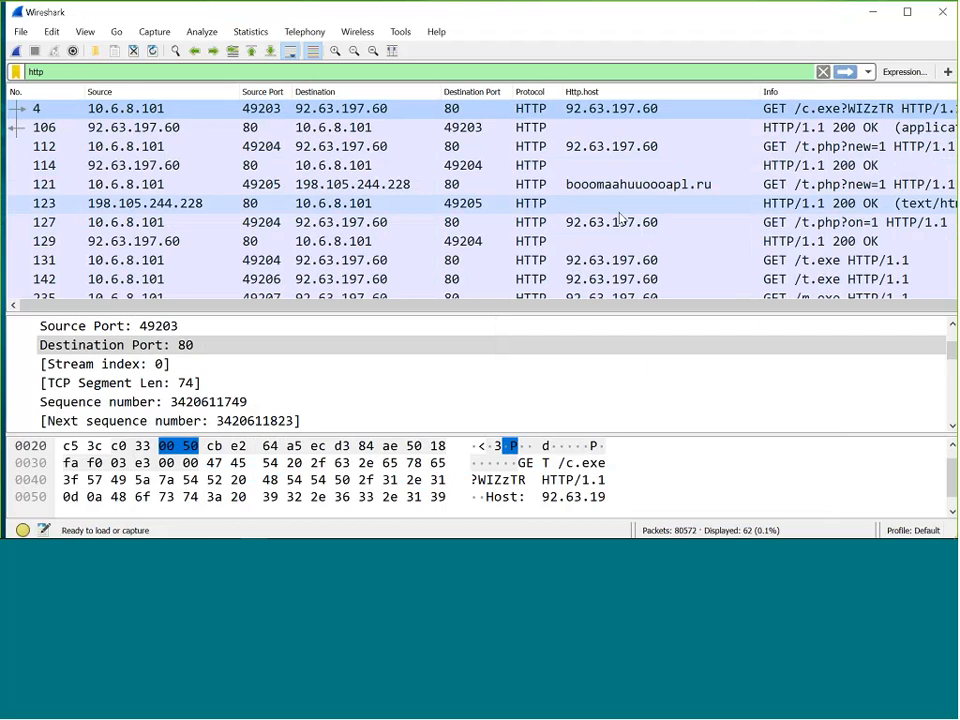
right_click(590, 527)
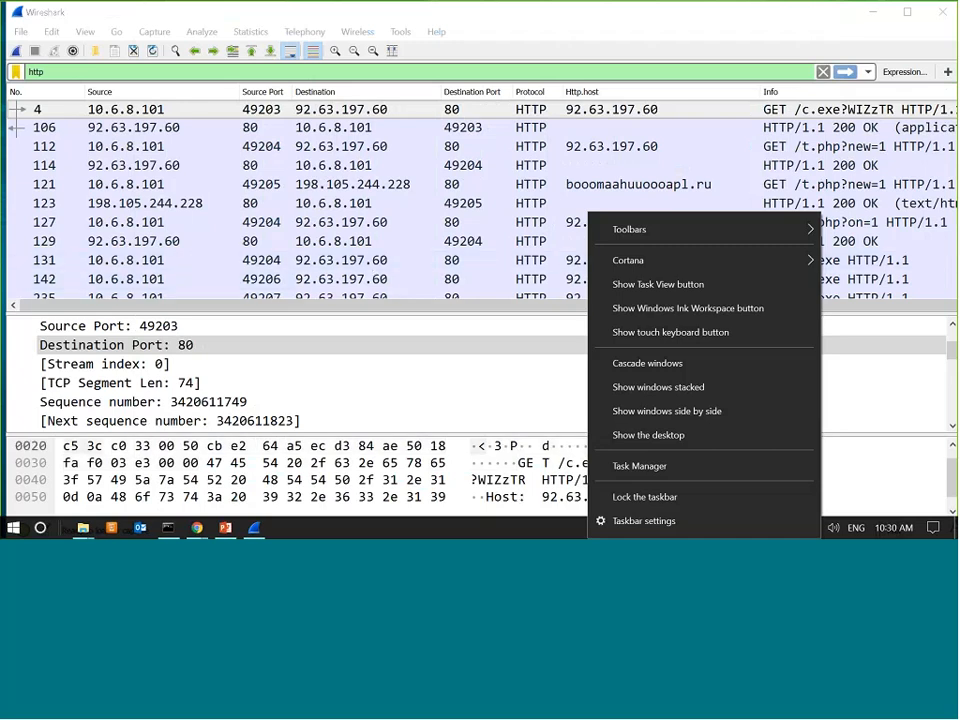
left_click(273, 17)
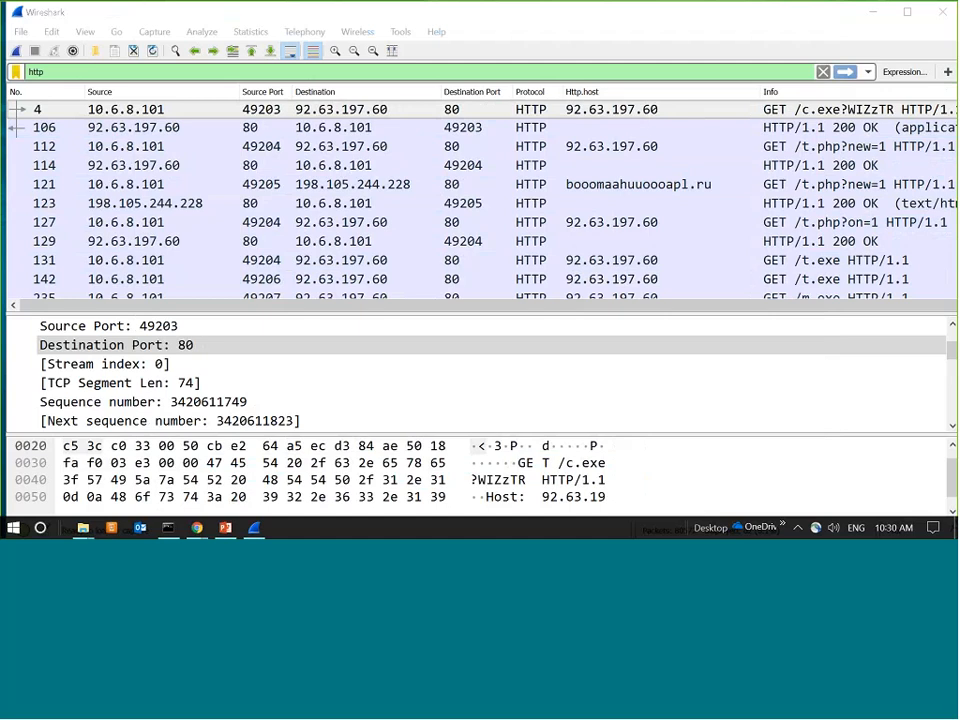
- Move the HTTP coloring rule above the Checksum Errors and TCP rules and apply the new rule order
left_click(86, 31)
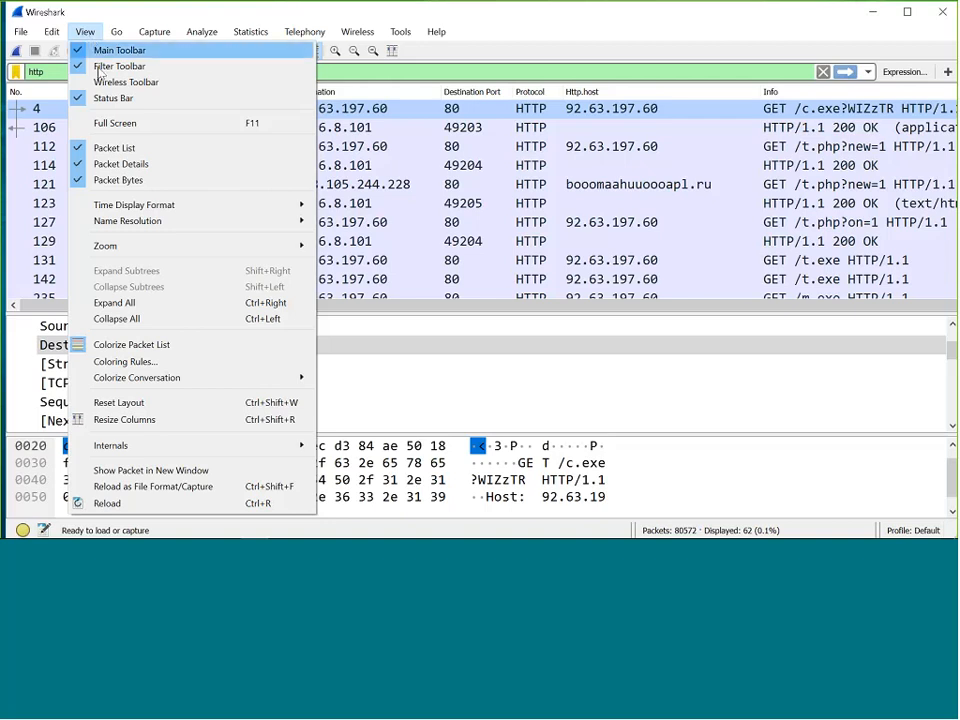
left_click(165, 370)
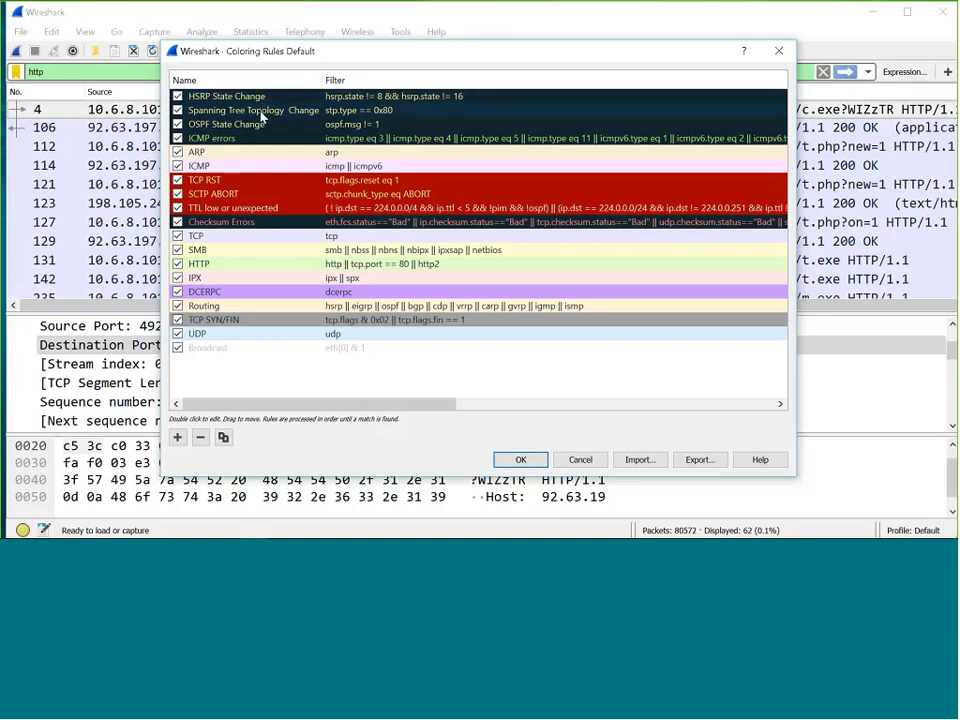
left_click(270, 273)
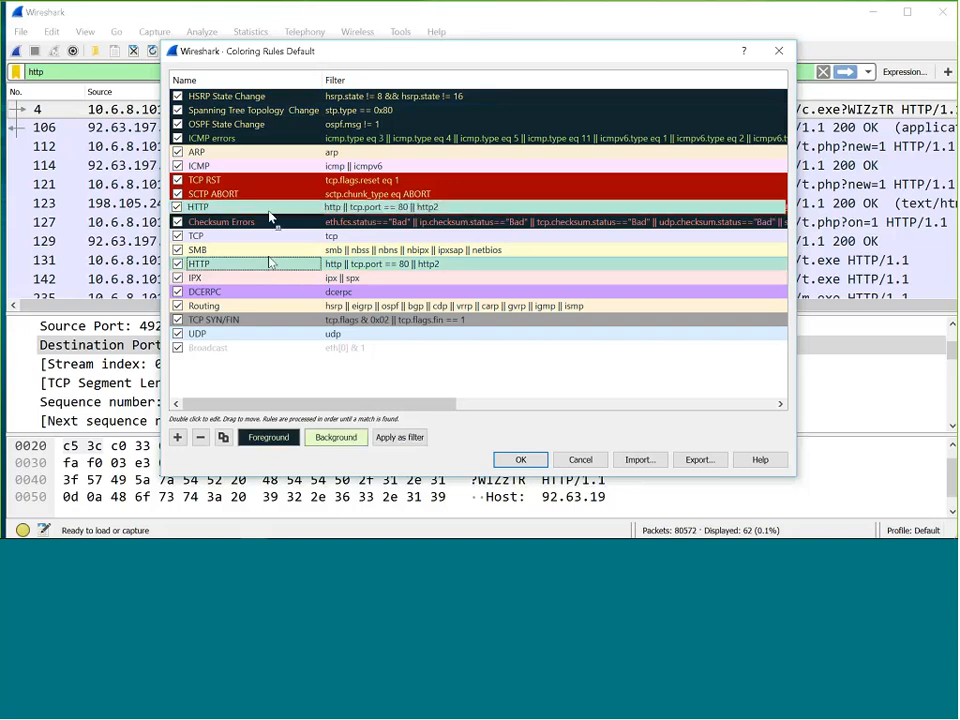
left_click_drag(270, 263, 259, 227)
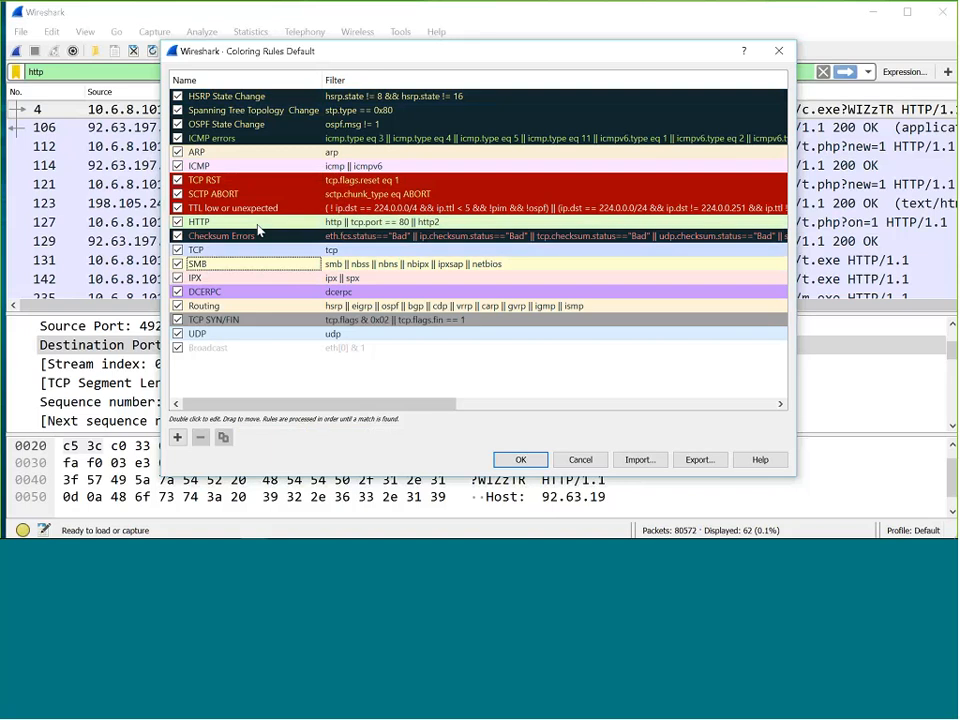
left_click(510, 460)
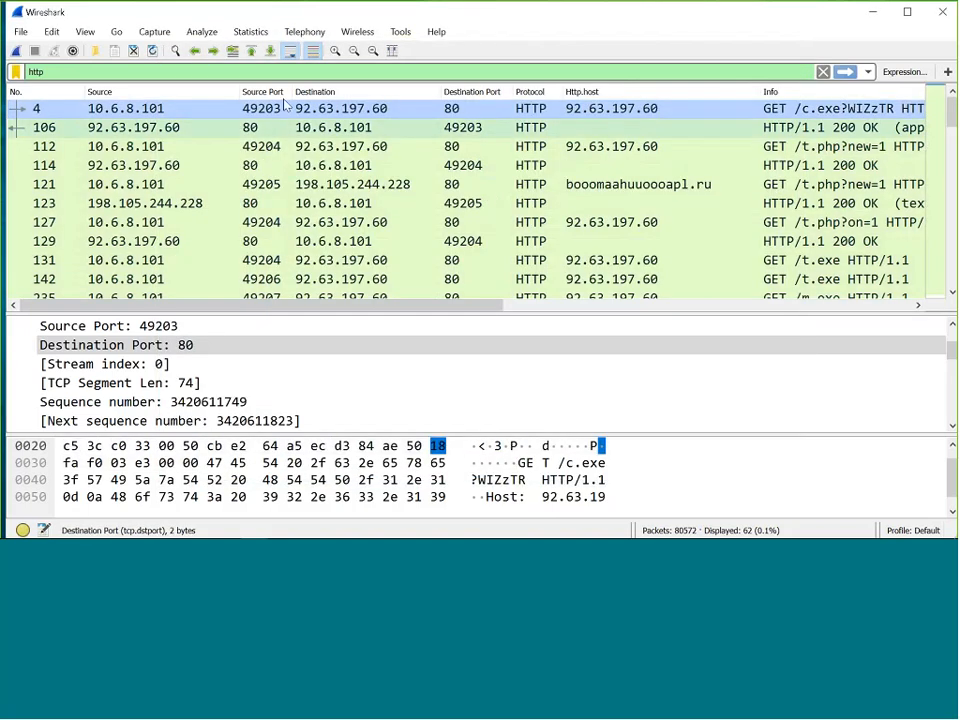
- Move the TCP coloring rule directly above the HTTP rule and apply the new rule order
left_click(86, 33)
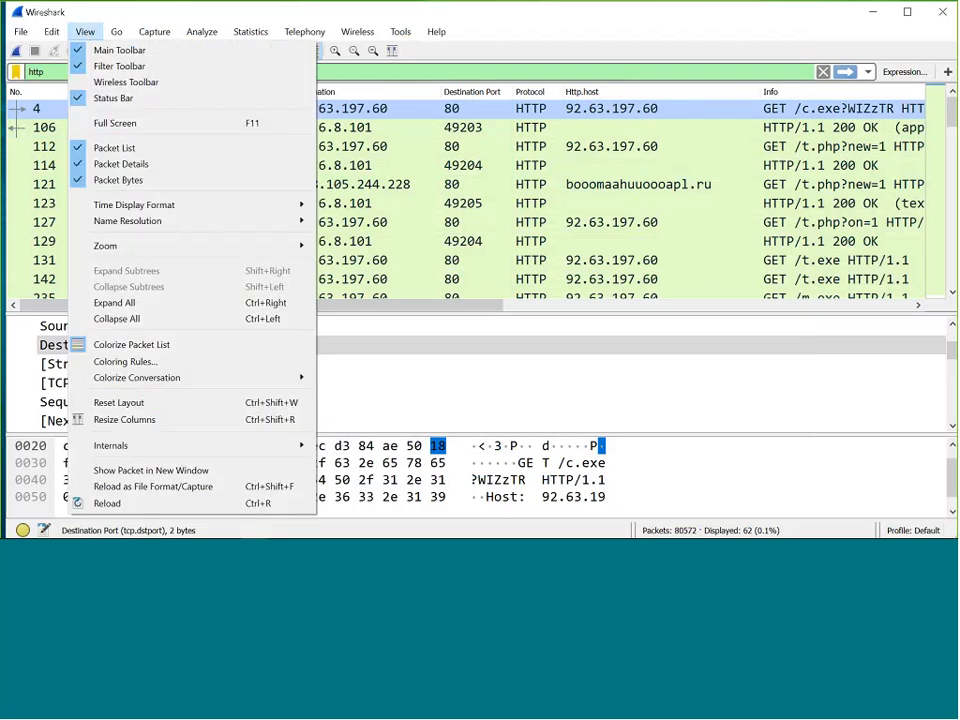
left_click(138, 366)
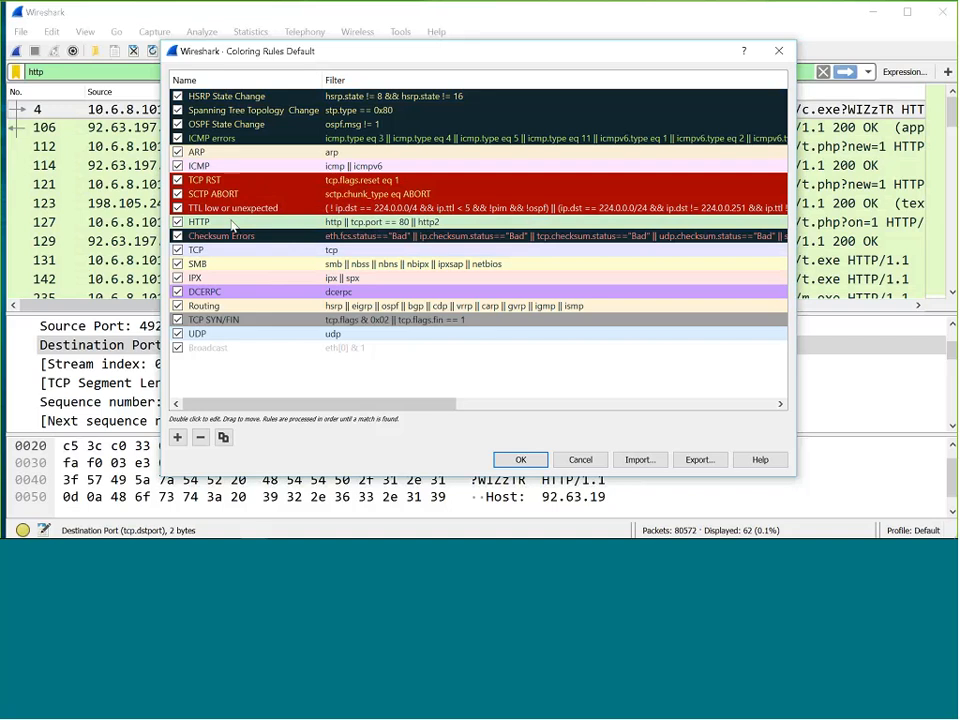
left_click(224, 261)
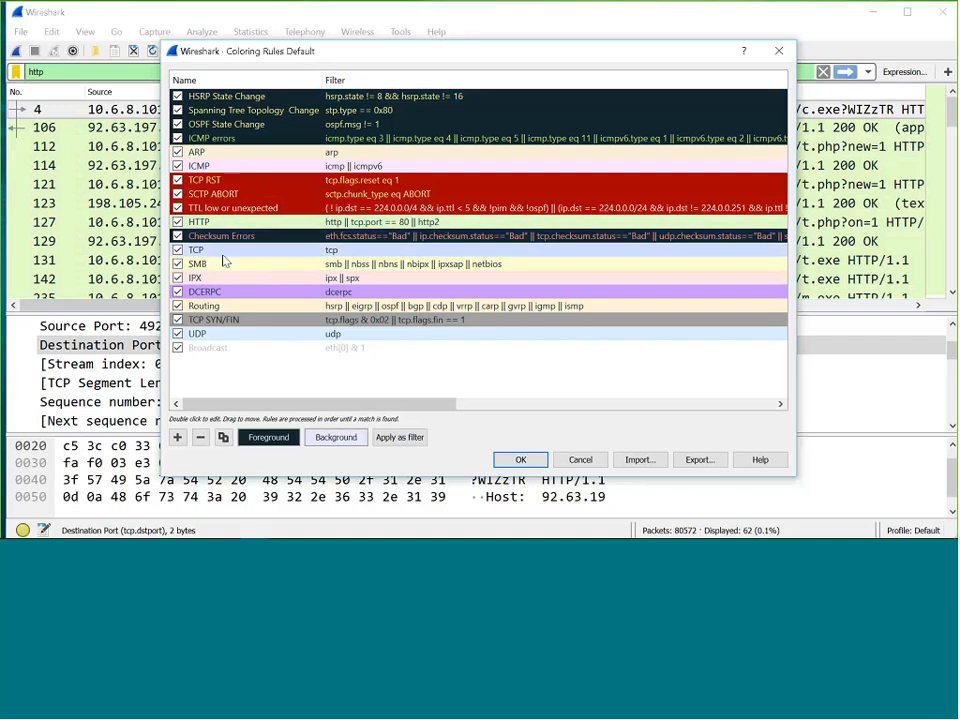
left_click_drag(224, 257, 240, 221)
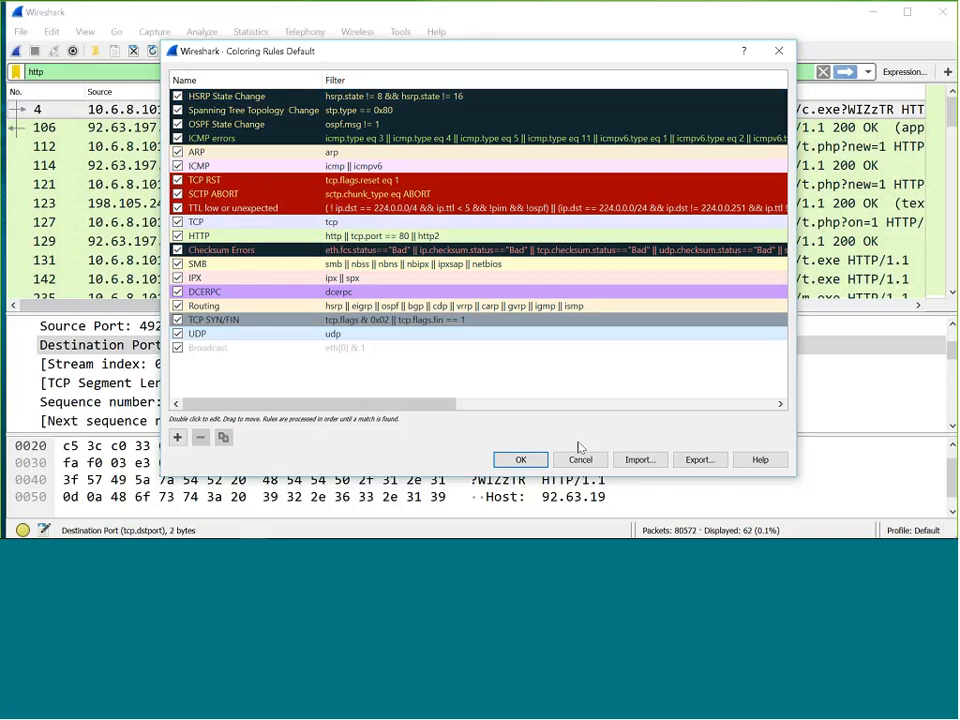
left_click(523, 458)
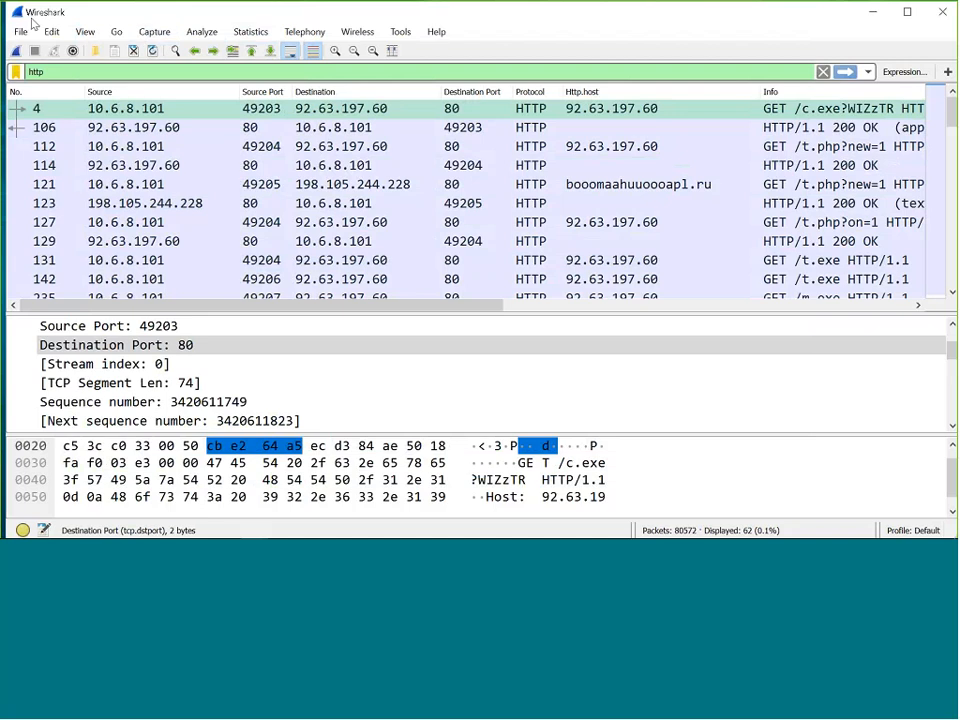
- Create a new enabled coloring rule named HTTP Request in the coloring rules
left_click(86, 32)
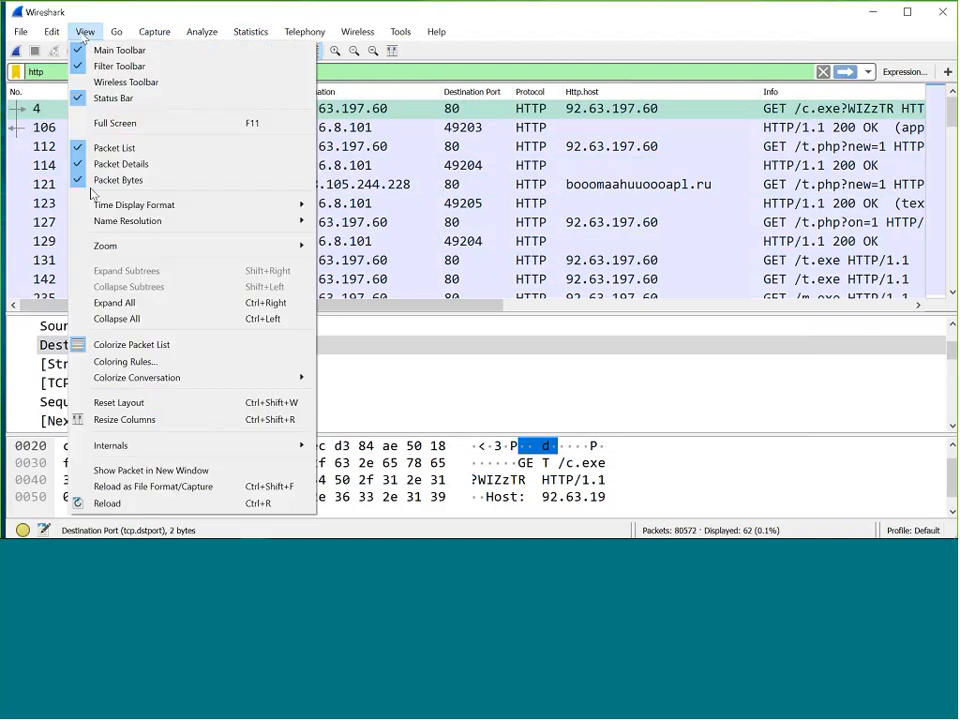
left_click(150, 362)
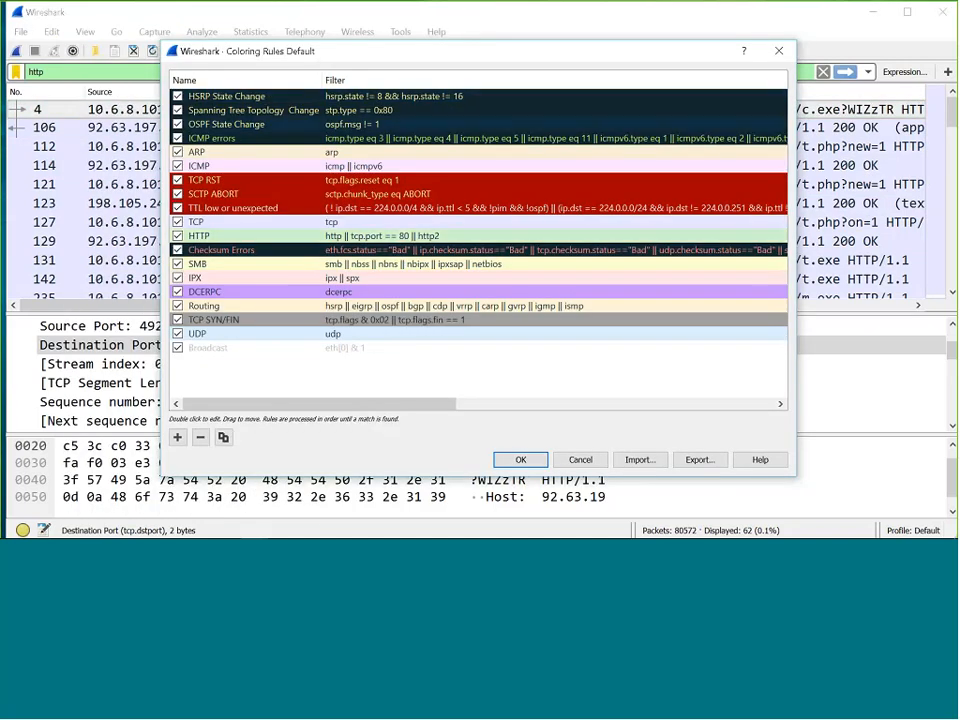
left_click(176, 438)
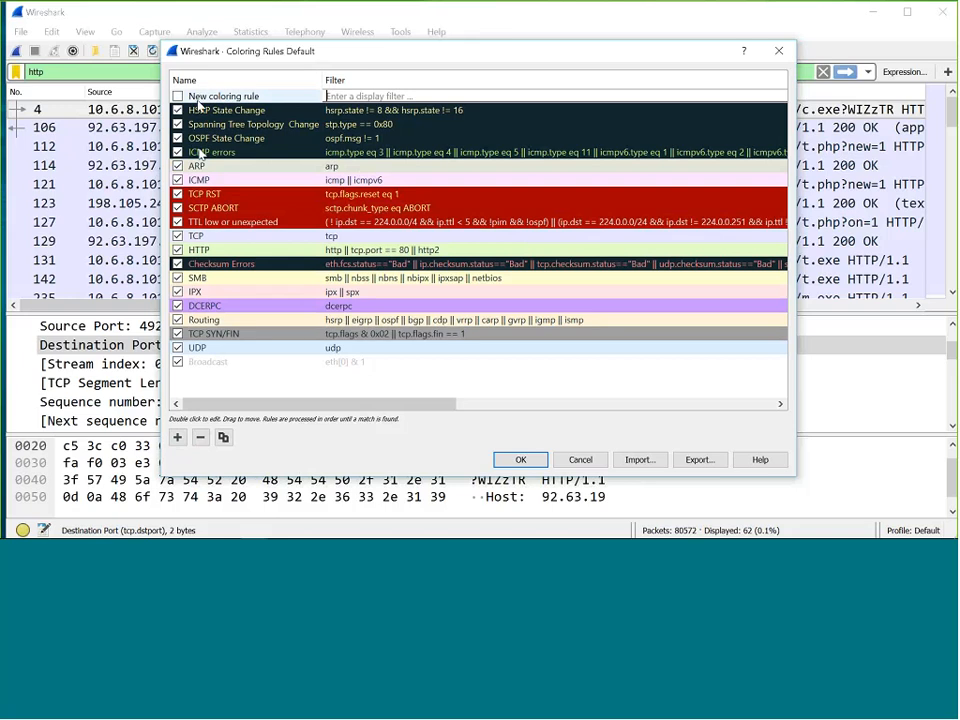
left_click(177, 96)
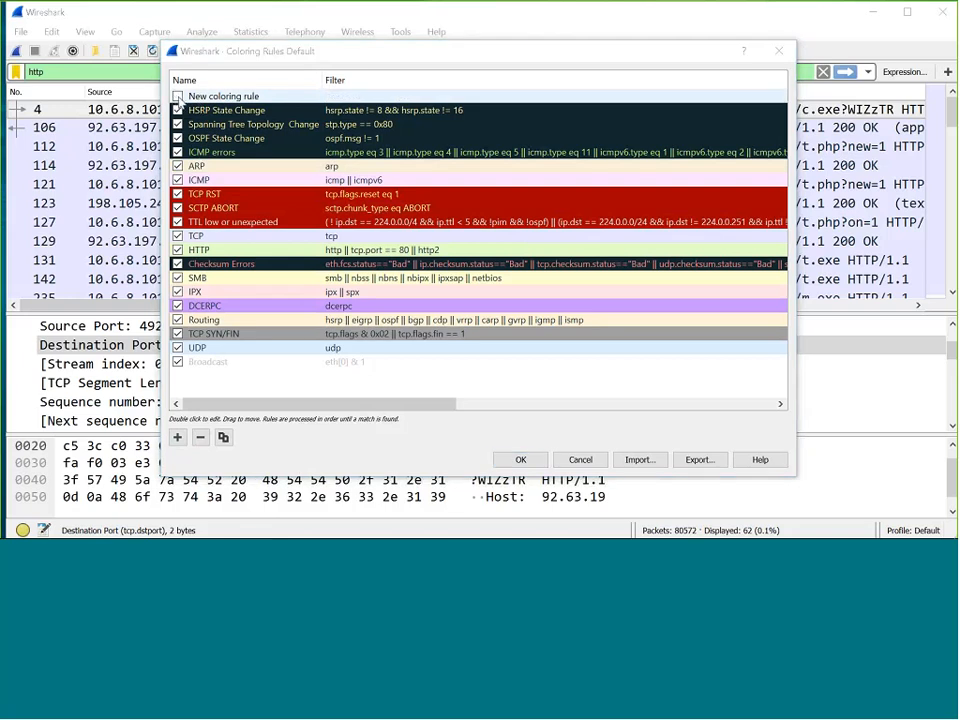
left_click(214, 97)
left_click(240, 95)
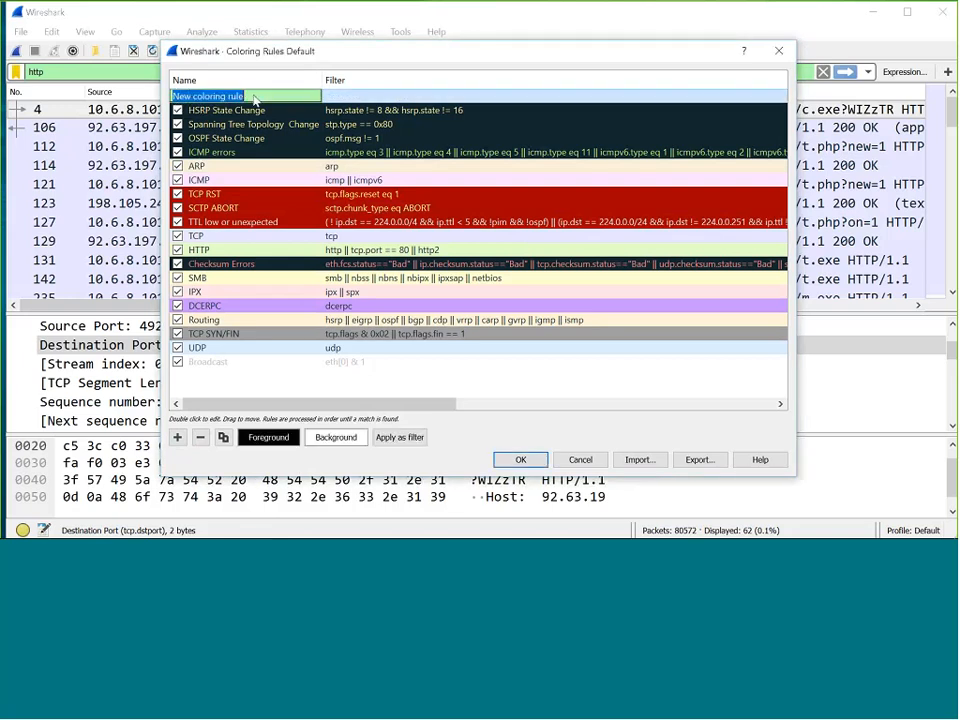
type("ht")
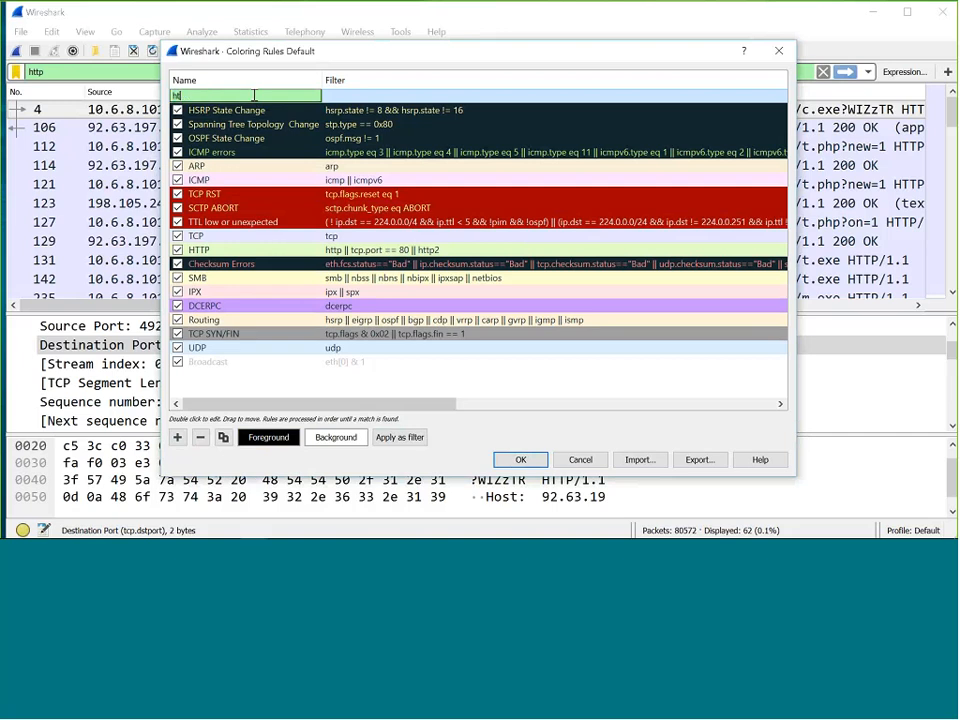
type("tp")
key("BackSpace")
key("BackSpace")
key("BackSpace")
key("BackSpace")
type("HTTP Request")
left_click(407, 383)
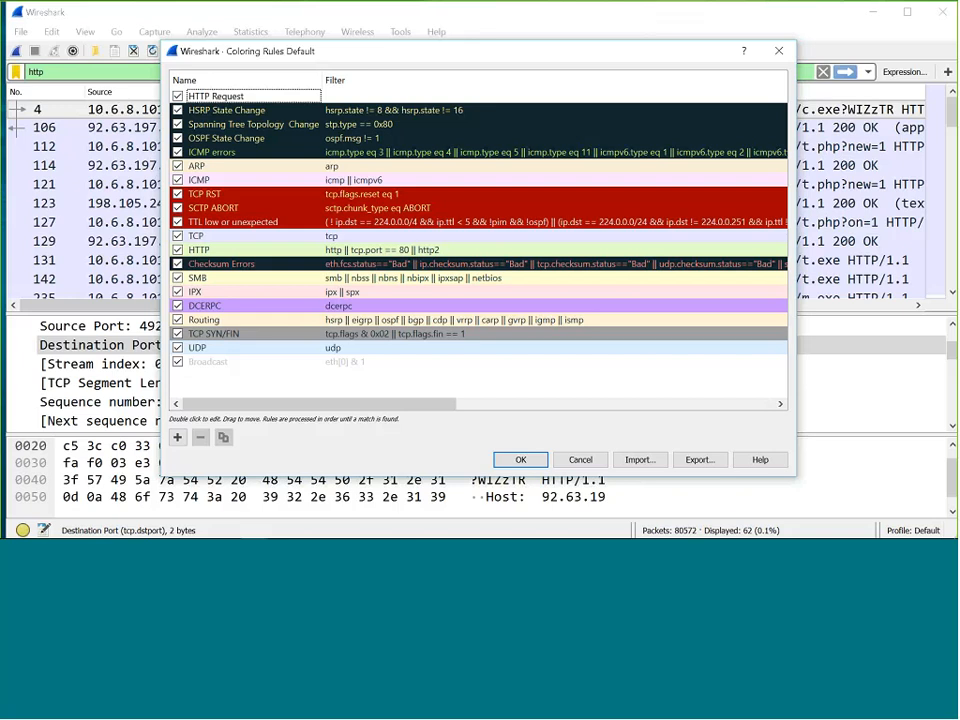
- Check capture files r and 1 in the desktop folder 2018-06-08-malspam-infection-traffic.pcap, and discard the pending coloring rule changes
mouse_move(754, 525)
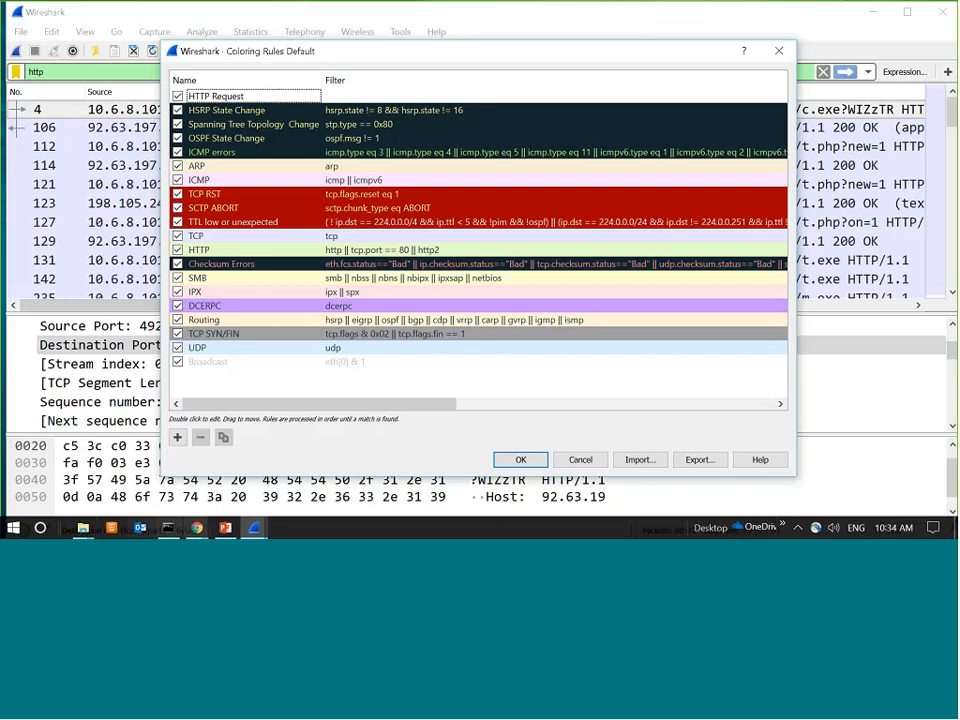
right_click(342, 530)
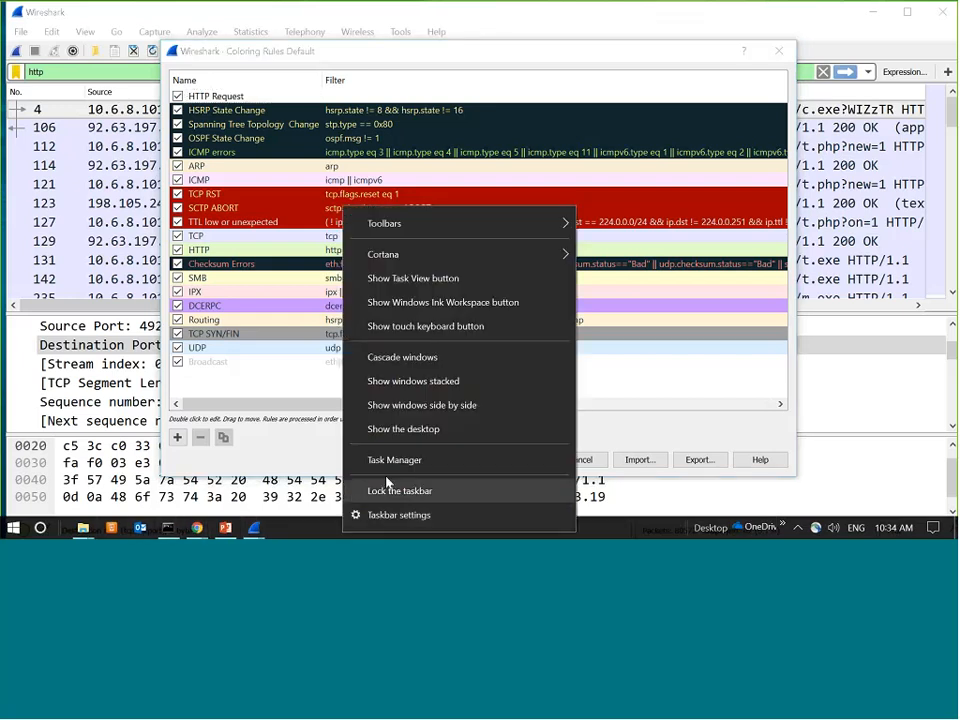
left_click(409, 429)
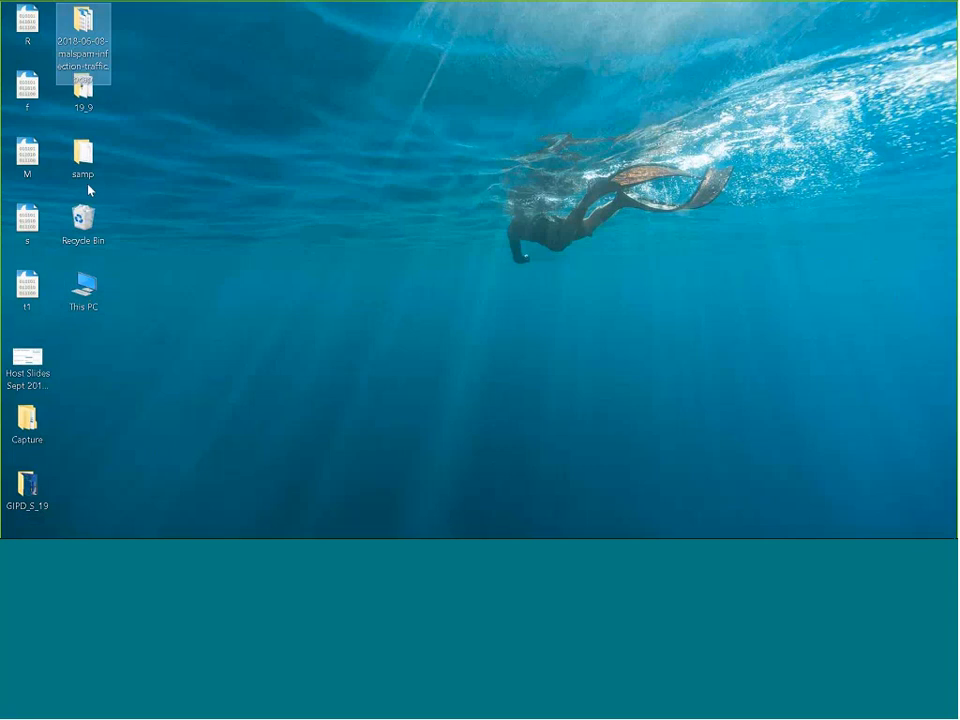
double_click(97, 43)
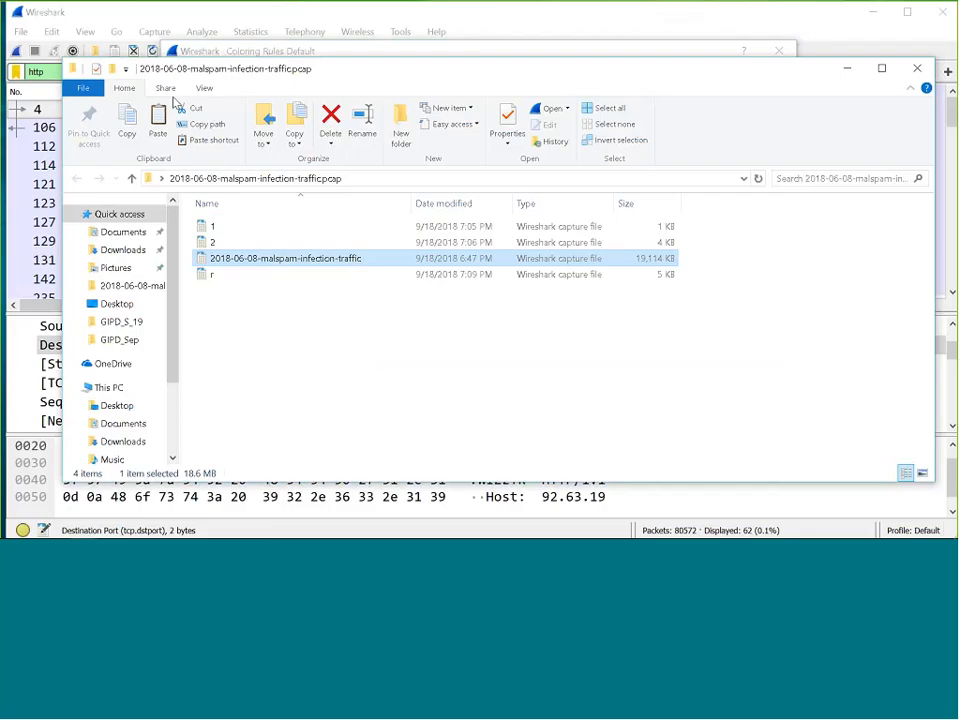
left_click(214, 277)
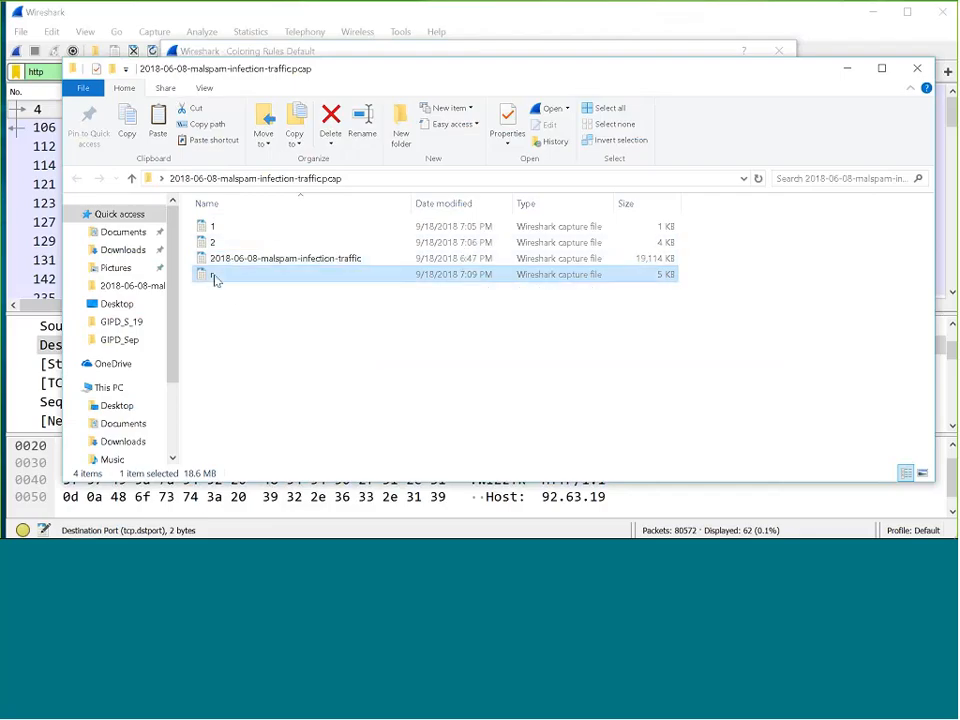
double_click(214, 277)
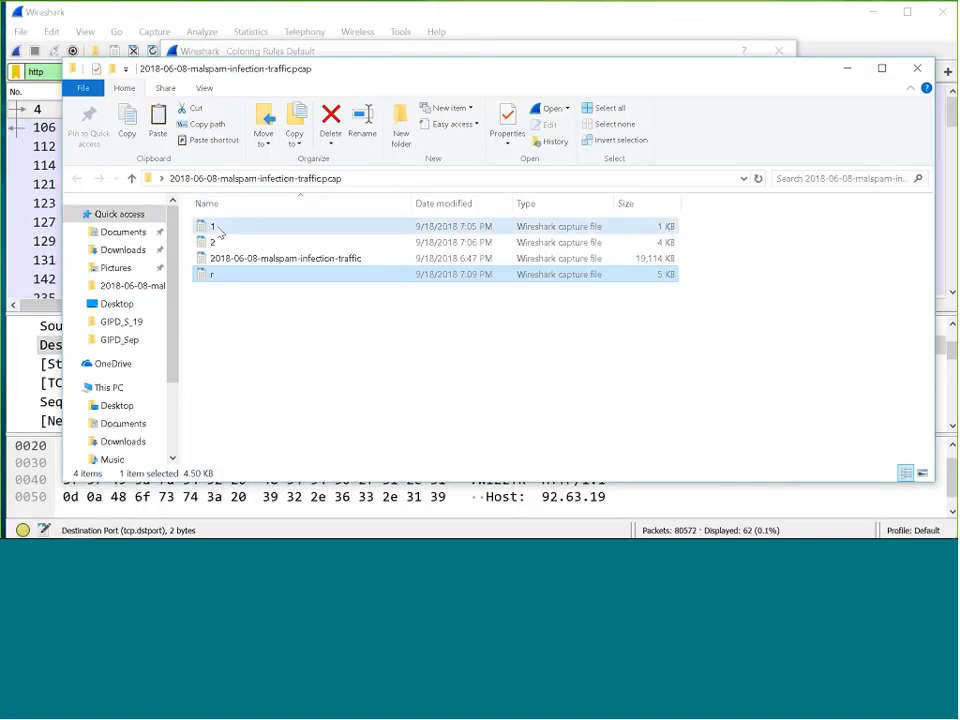
left_click(218, 227)
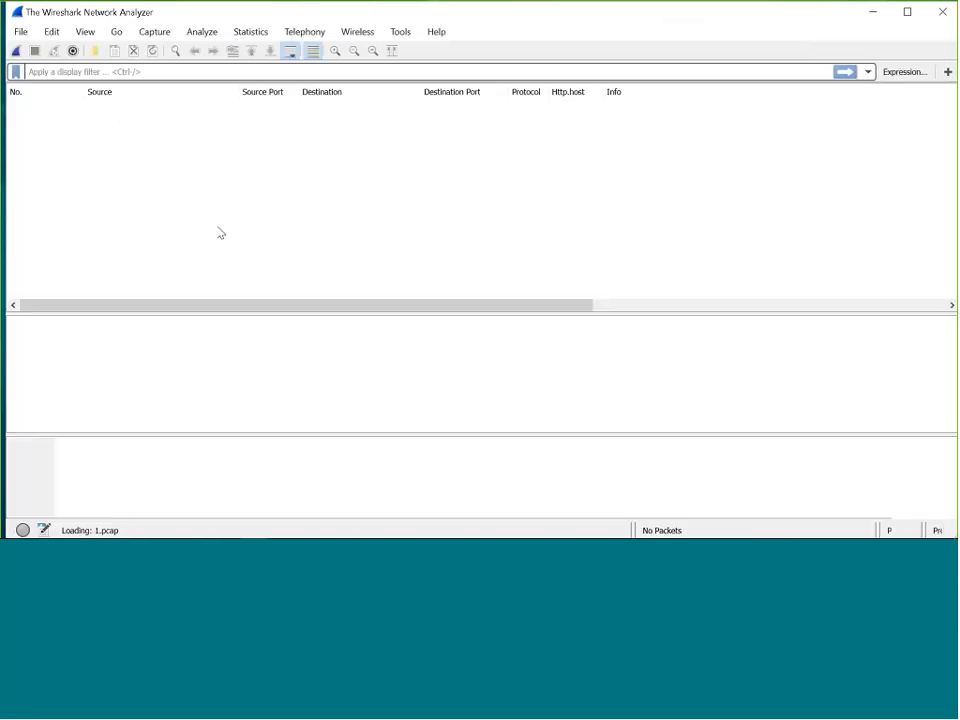
left_click(946, 12)
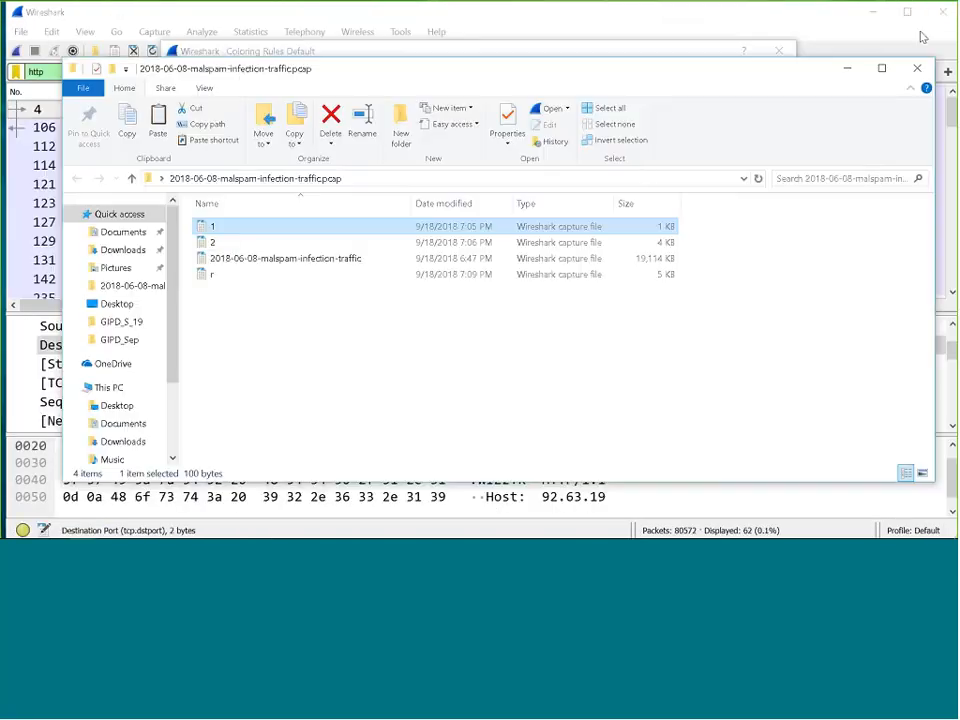
left_click(855, 76)
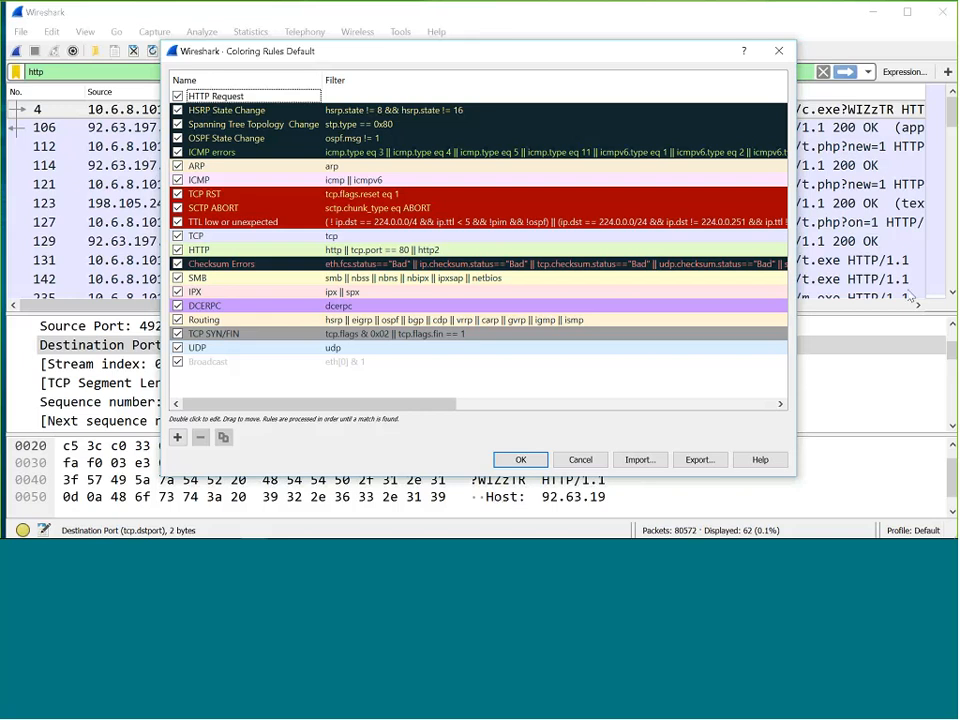
left_click(580, 459)
- Open the preferences and expand the list of protocols
left_click(283, 32)
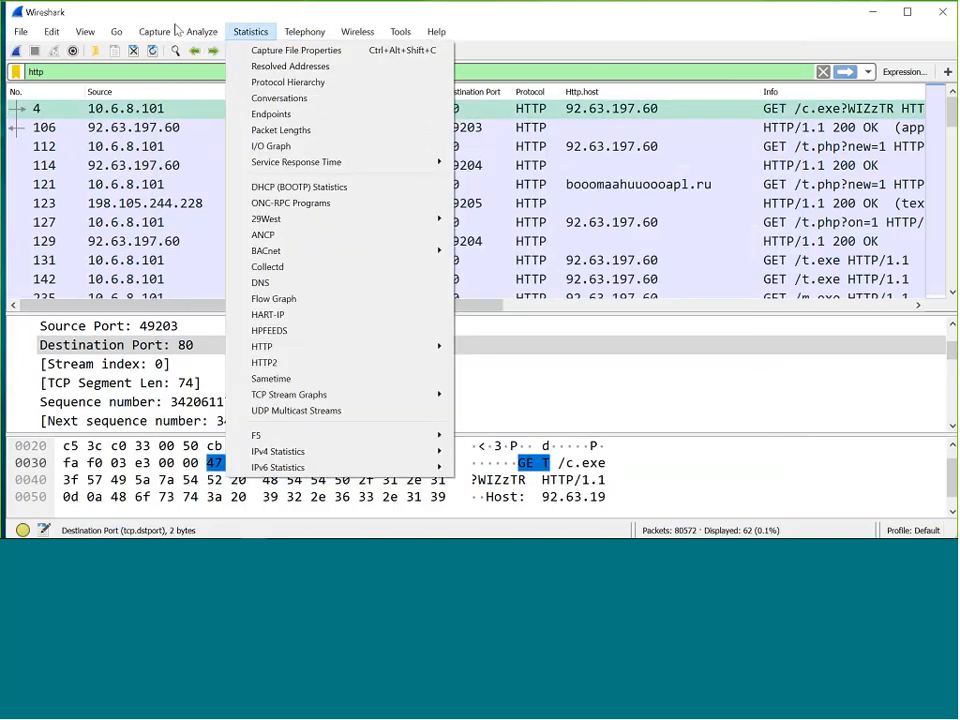
mouse_move(174, 30)
mouse_move(362, 36)
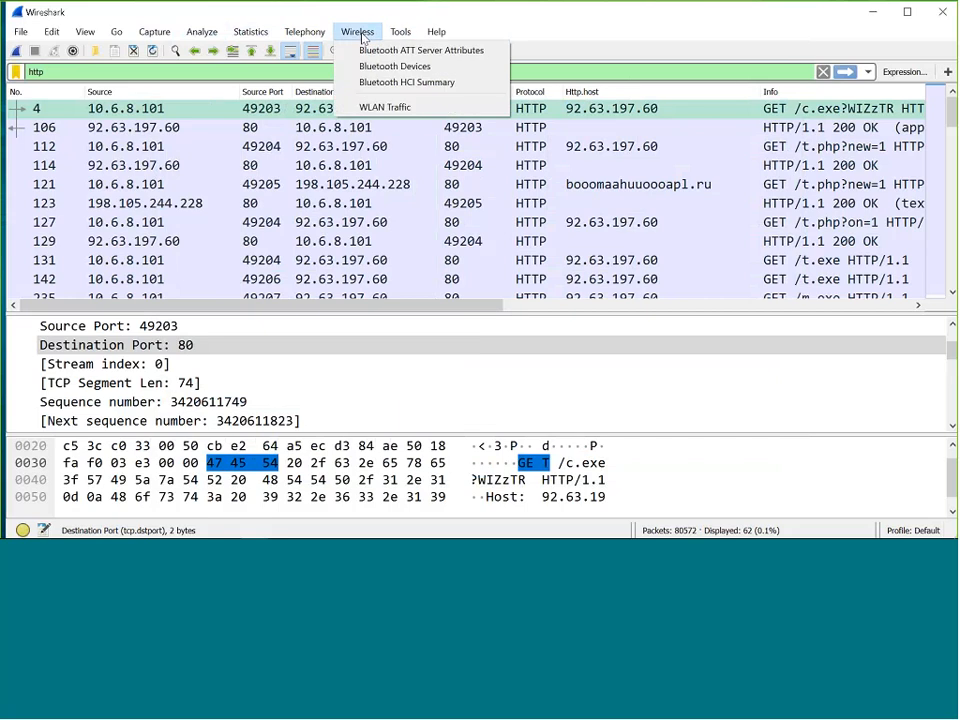
mouse_move(245, 36)
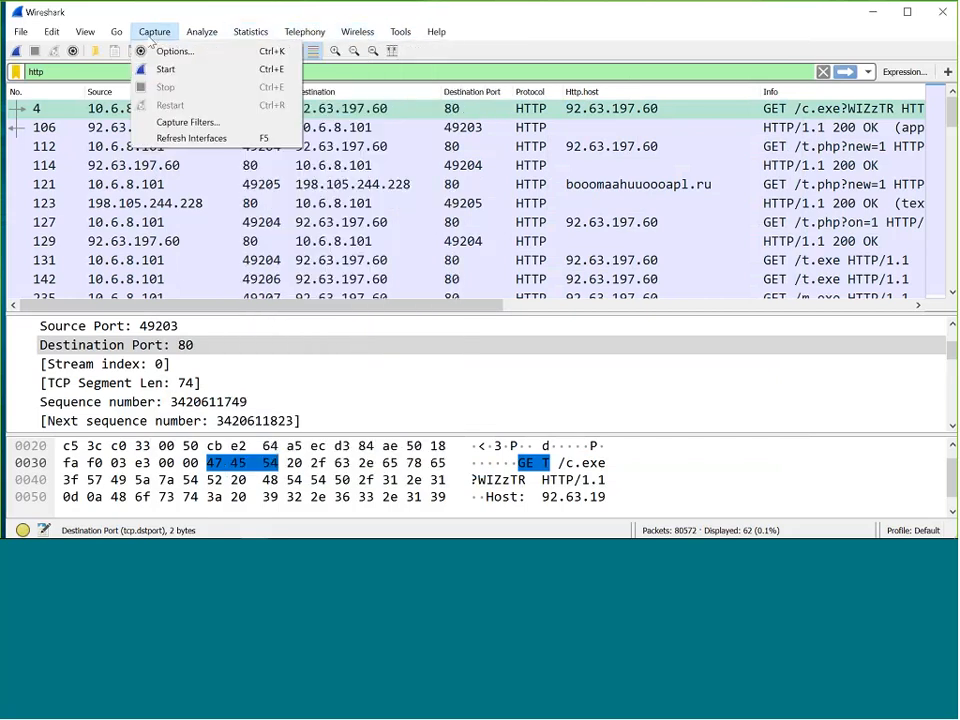
mouse_move(20, 31)
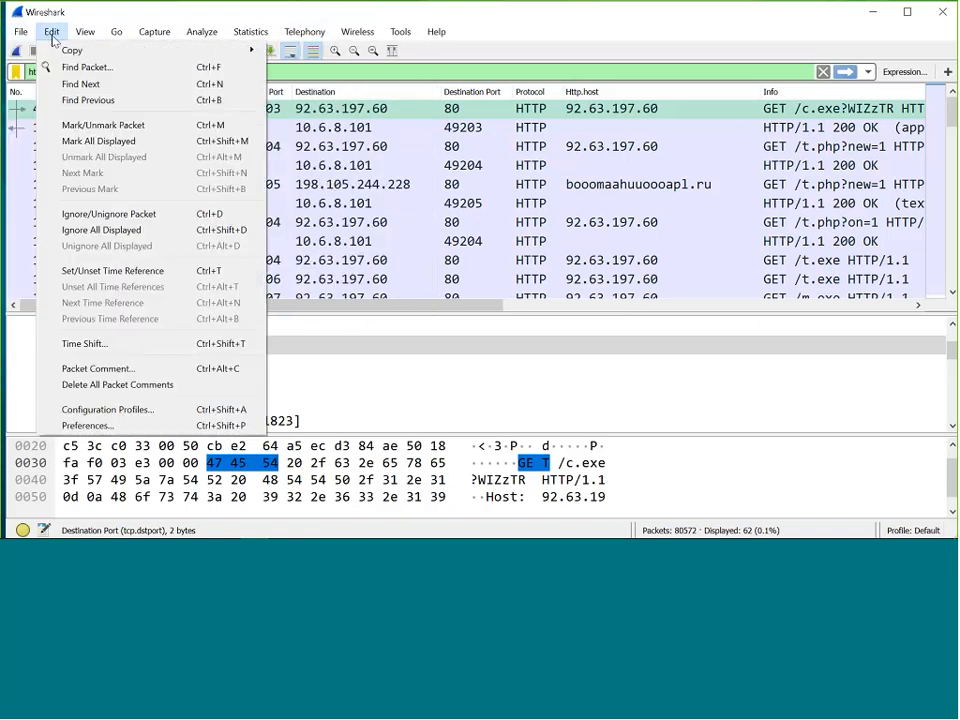
left_click(90, 426)
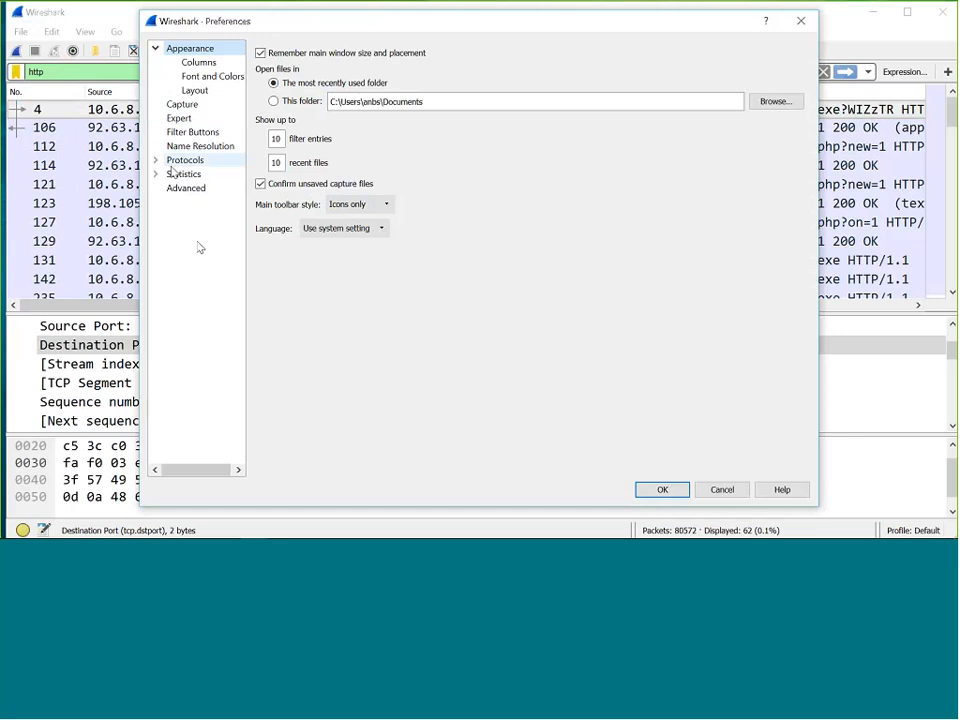
left_click(155, 160)
- Search through the protocol list in the preferences and display the Ethernet protocol settings
scroll(172, 295, "down", 4)
scroll(172, 295, "down", 15)
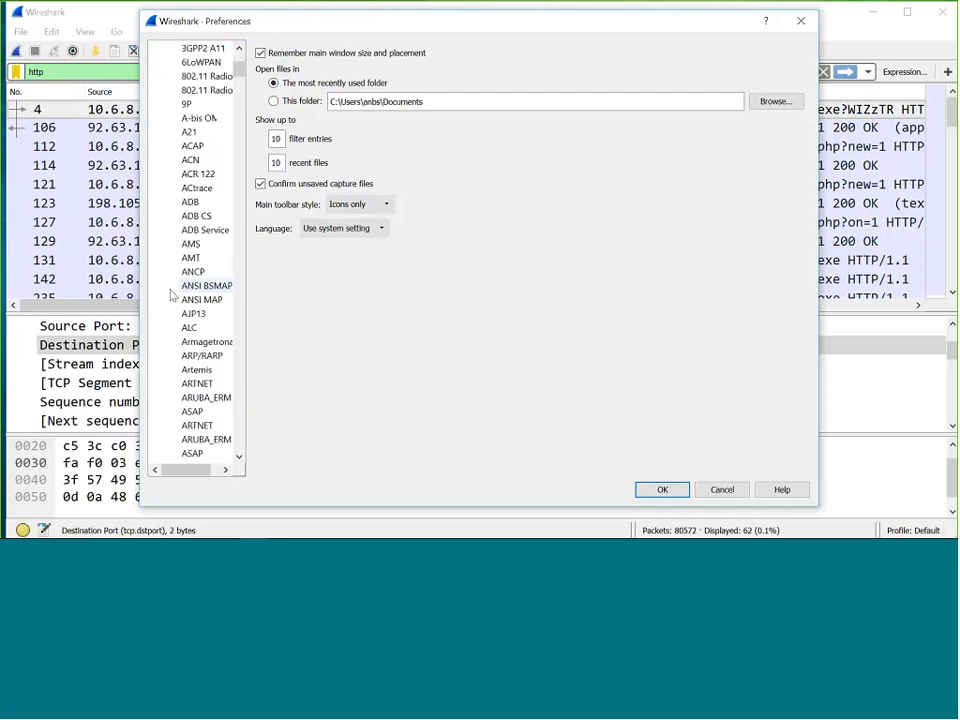
key("i")
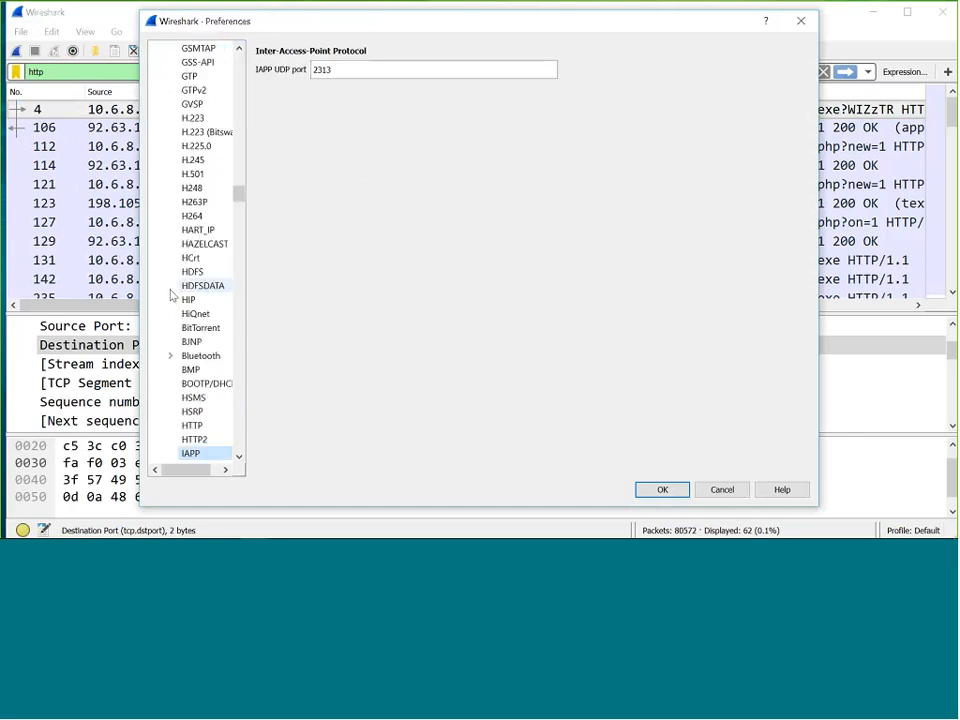
scroll(172, 218, "up", 7)
scroll(172, 218, "down", 6)
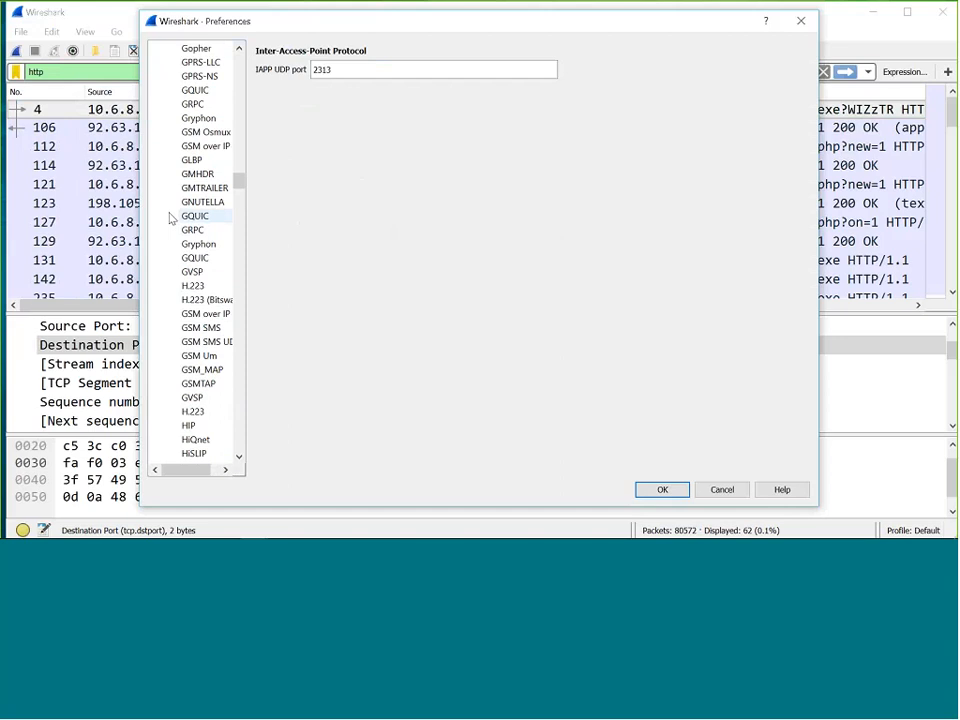
scroll(172, 218, "down", 4)
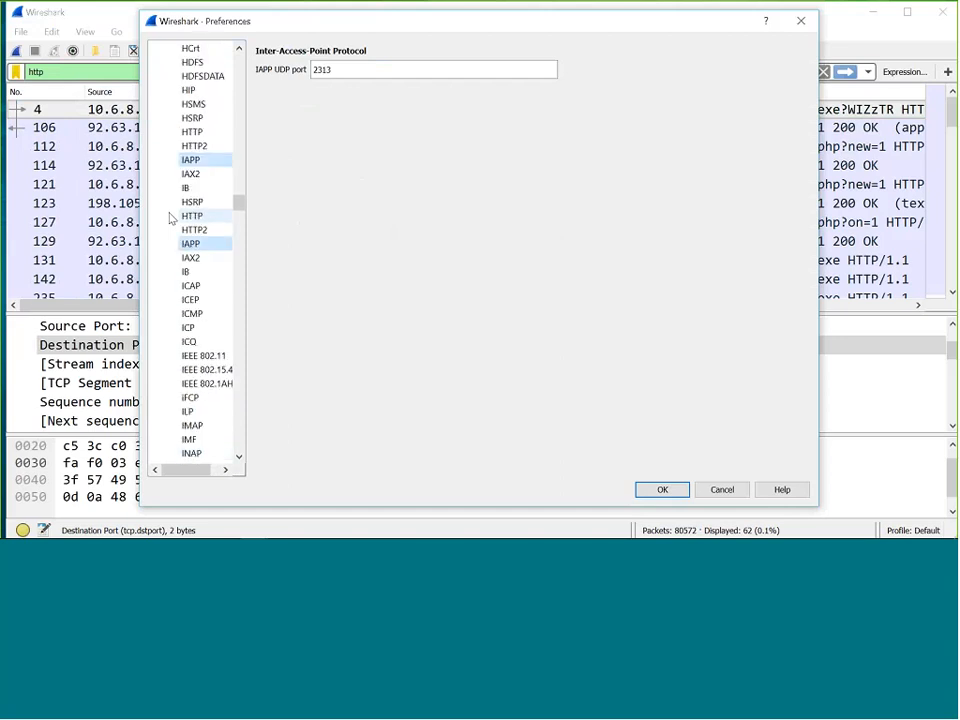
scroll(170, 218, "down", 7)
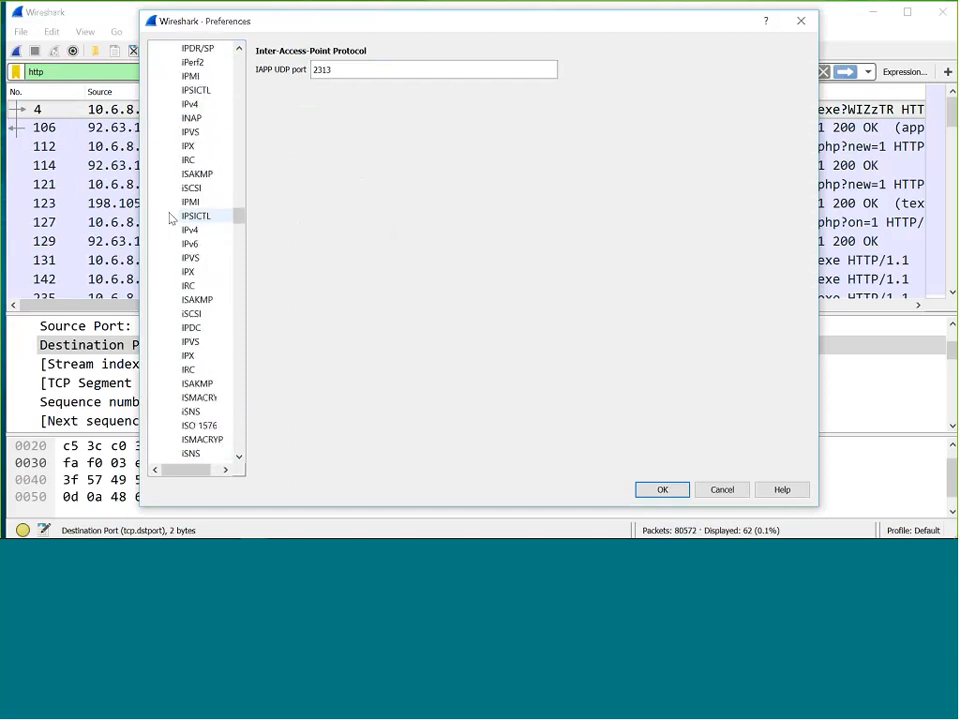
scroll(170, 218, "up", 10)
scroll(170, 218, "up", 6)
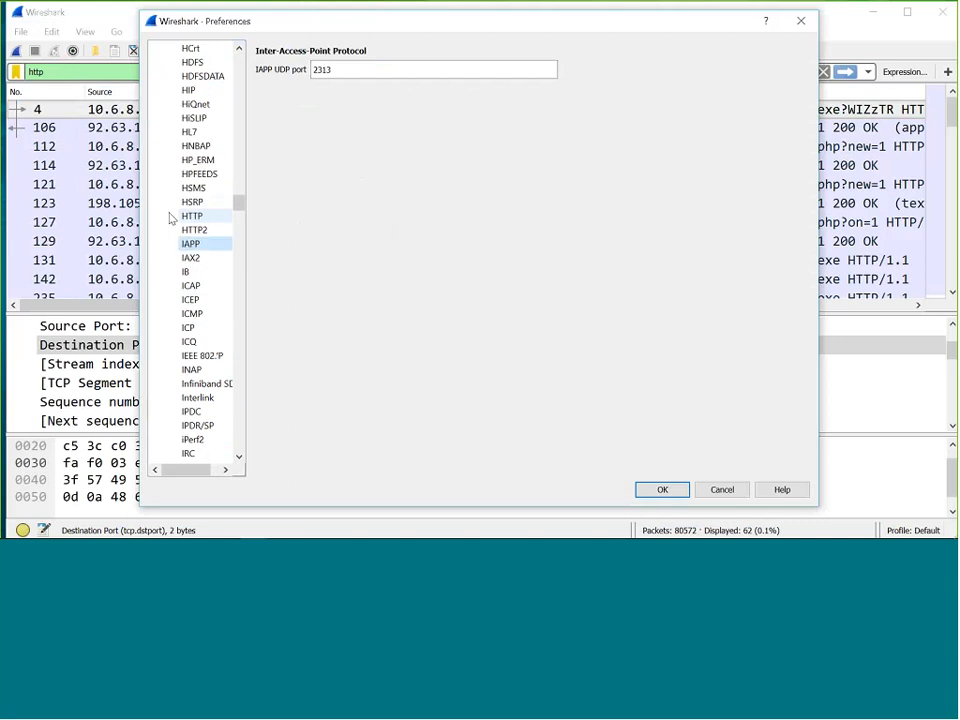
scroll(170, 218, "up", 8)
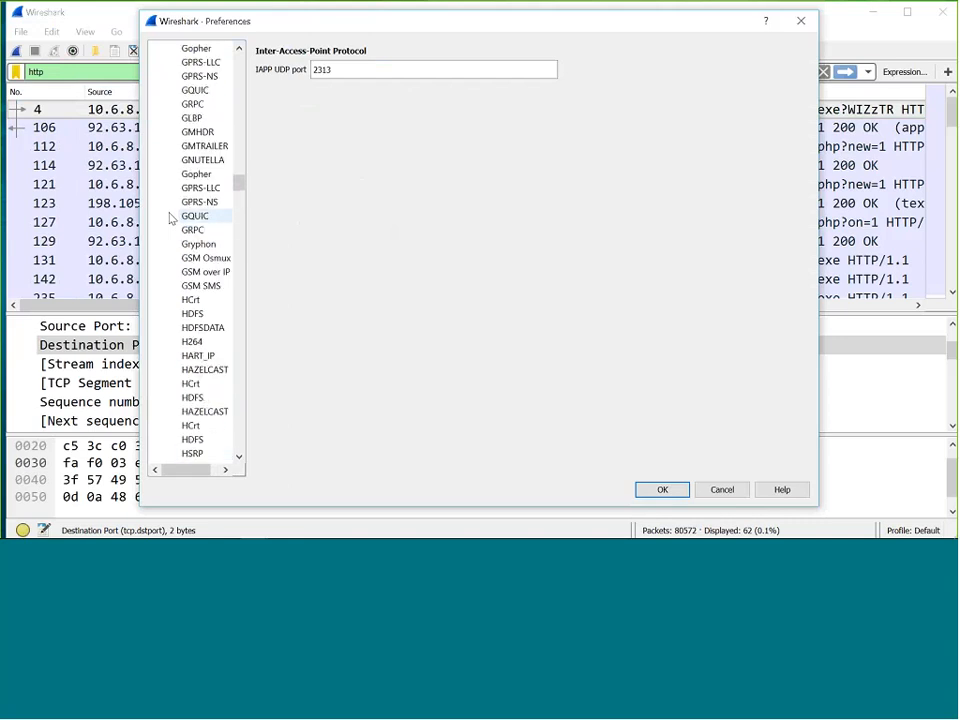
scroll(170, 218, "up", 6)
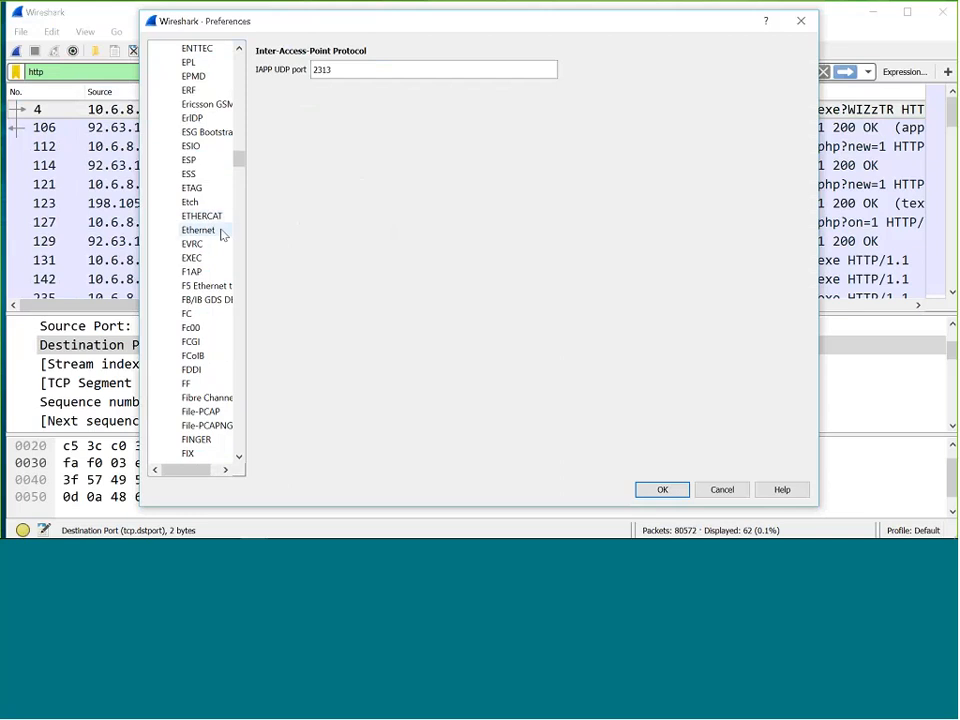
left_click(220, 232)
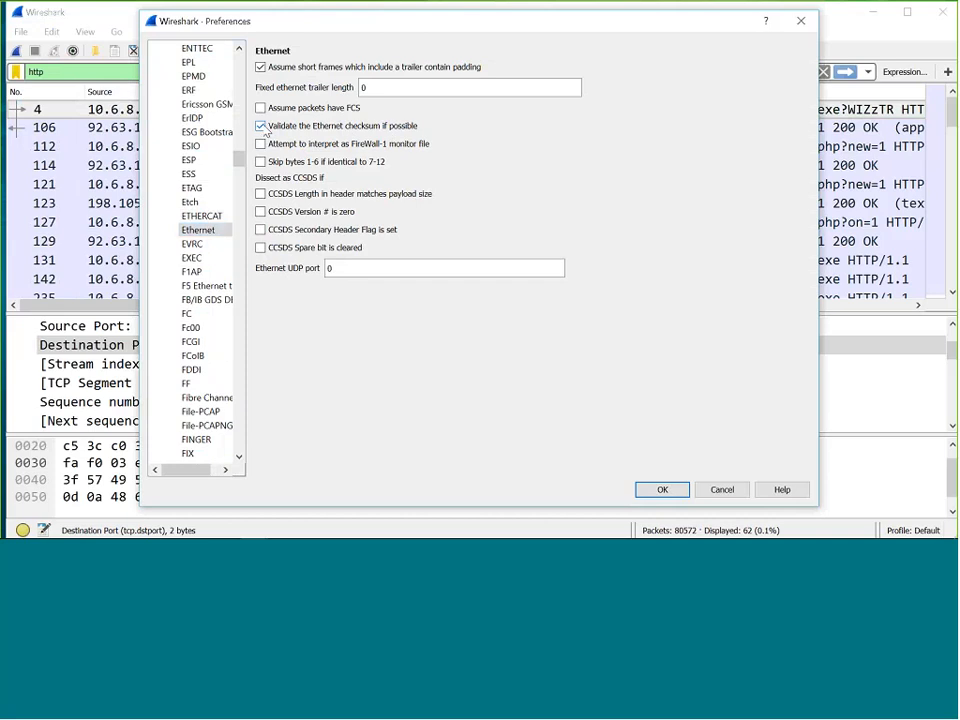
- Toggle the Validate the Ethernet checksum if possible option off and on again, and accept the preferences
left_click(264, 131)
left_click(268, 130)
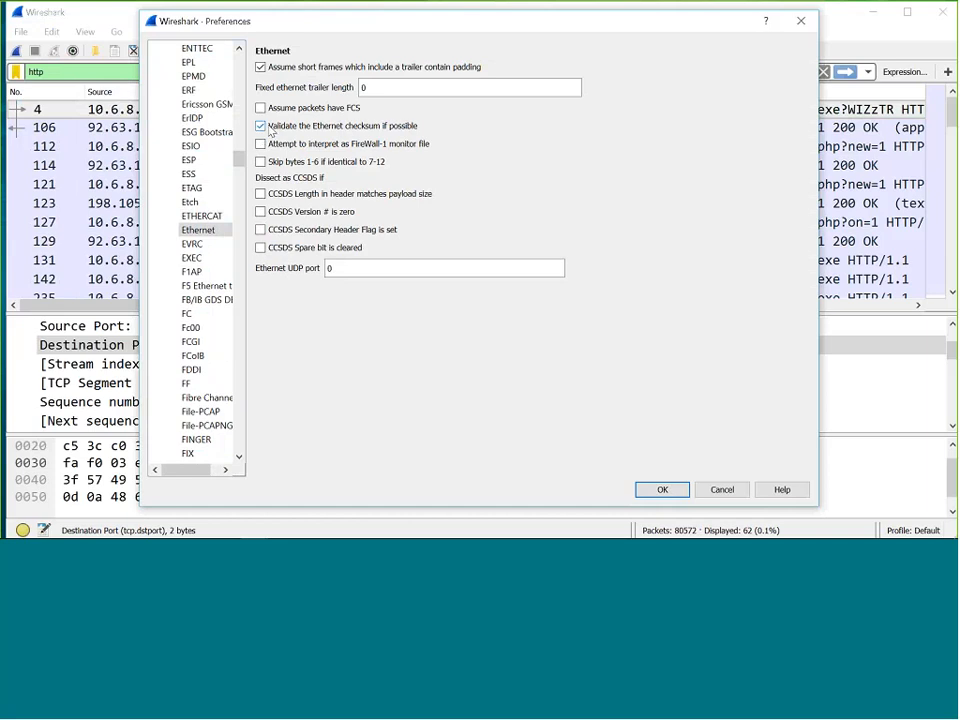
left_click(663, 490)
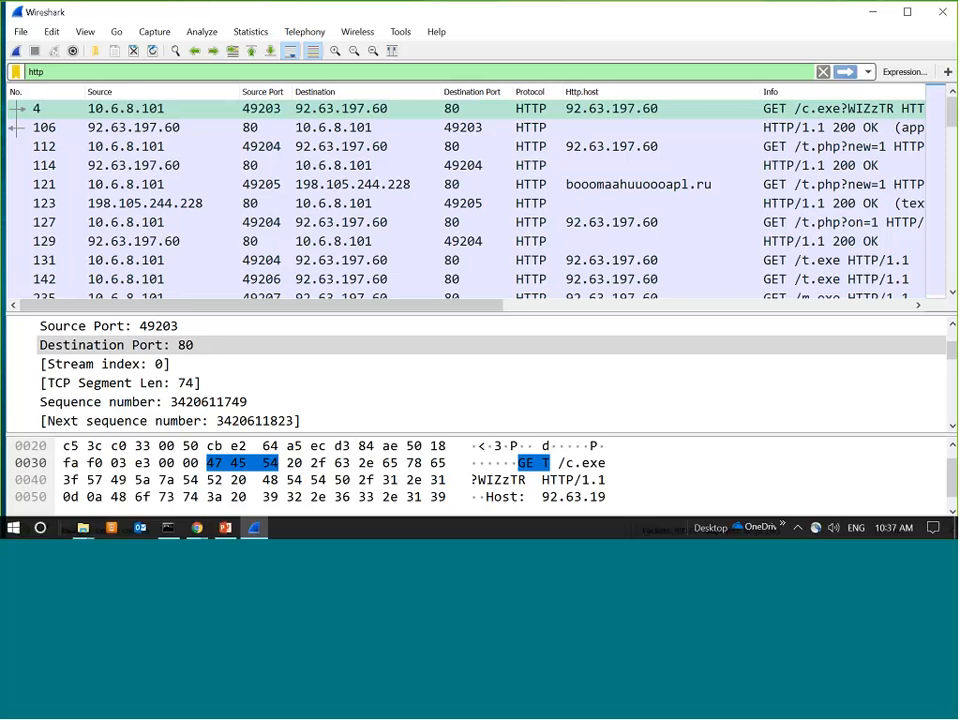
- Minimize the capture window and close the Notepad document containing the poll link
left_click(477, 497)
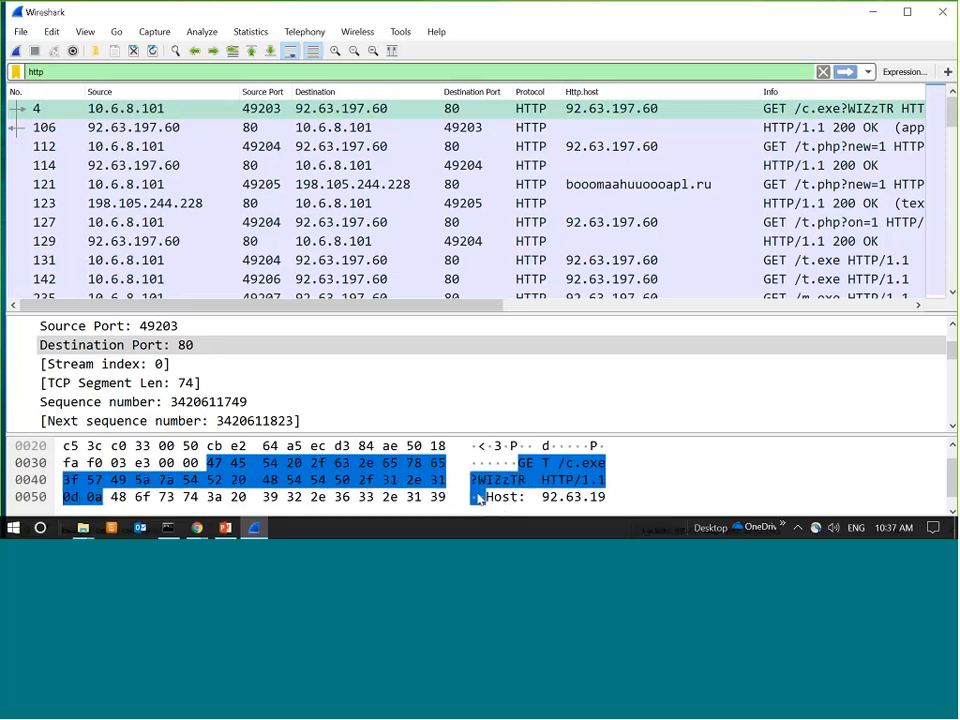
left_click(873, 13)
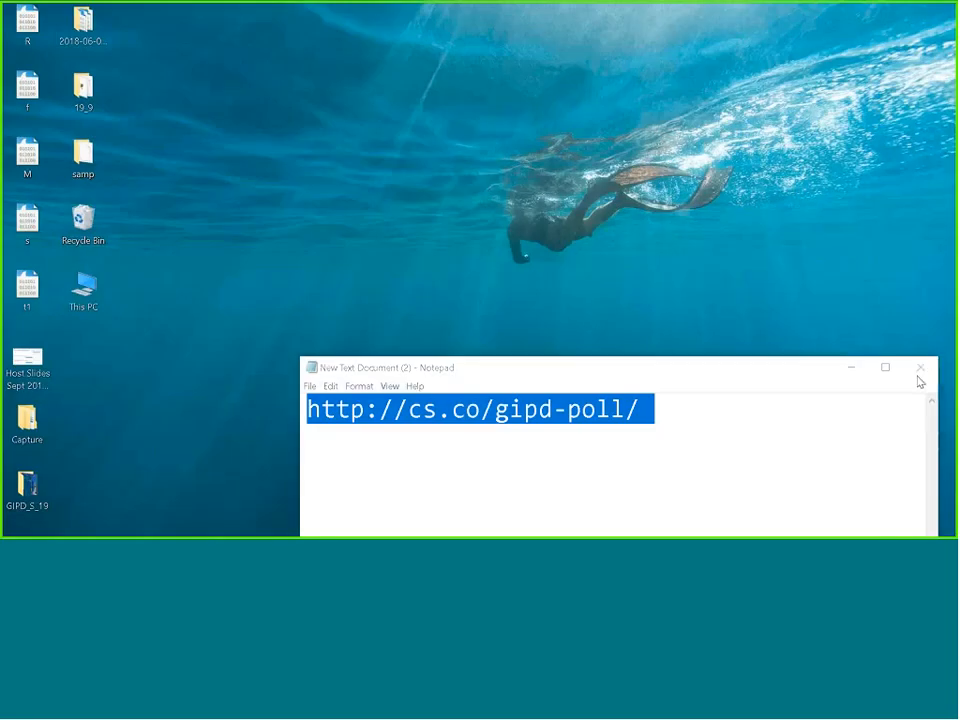
left_click(921, 369)
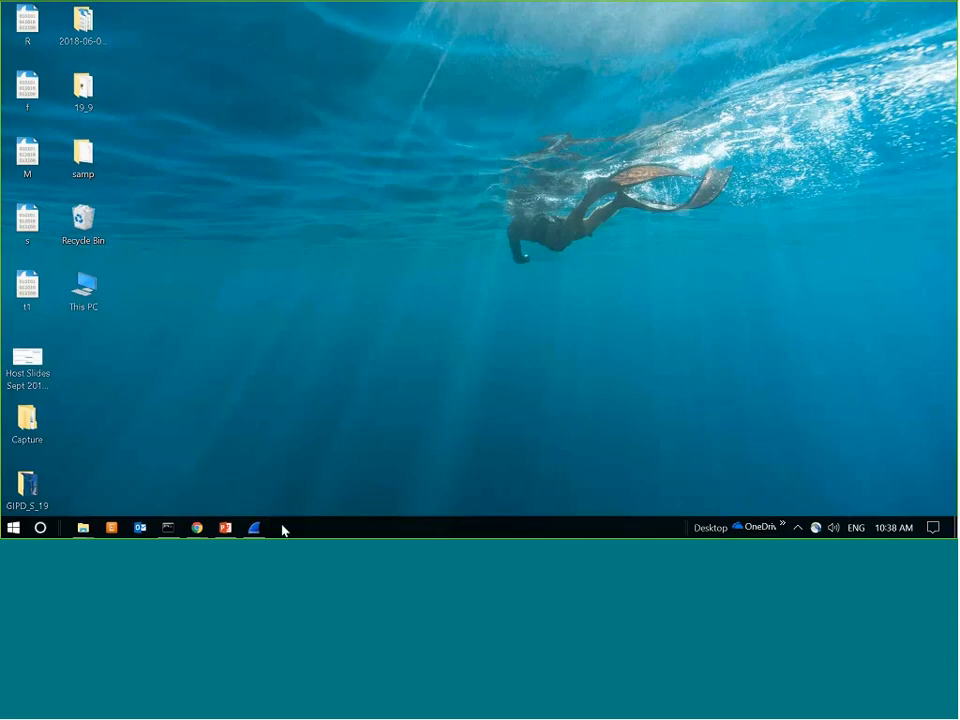
- Switch back to the Wireshark window and add a new coloring rule named HTTP Request
left_click(255, 527)
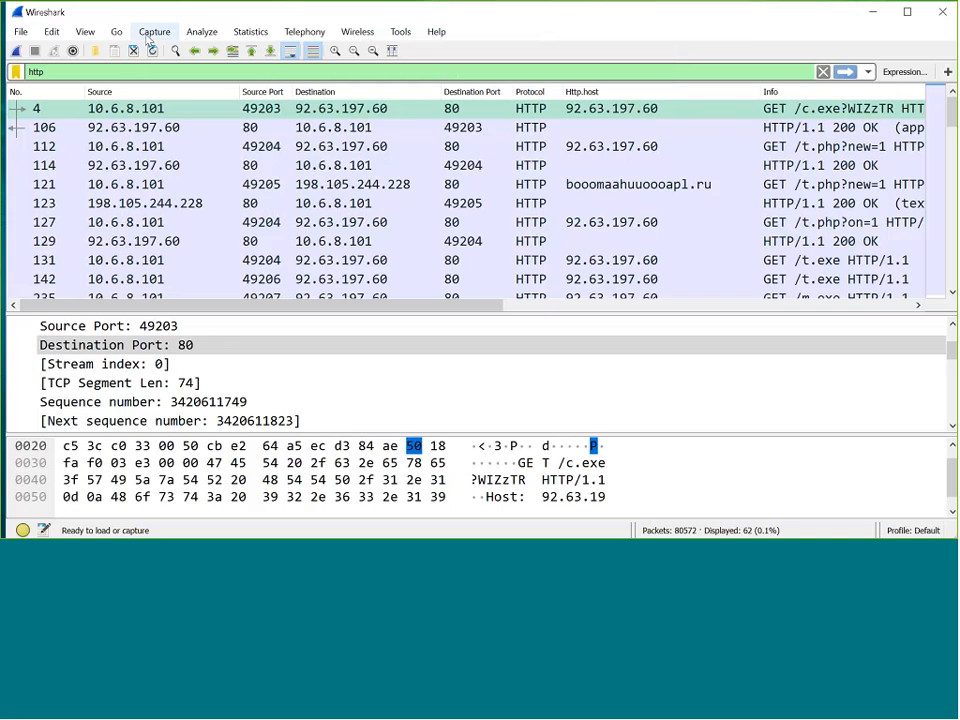
left_click(152, 33)
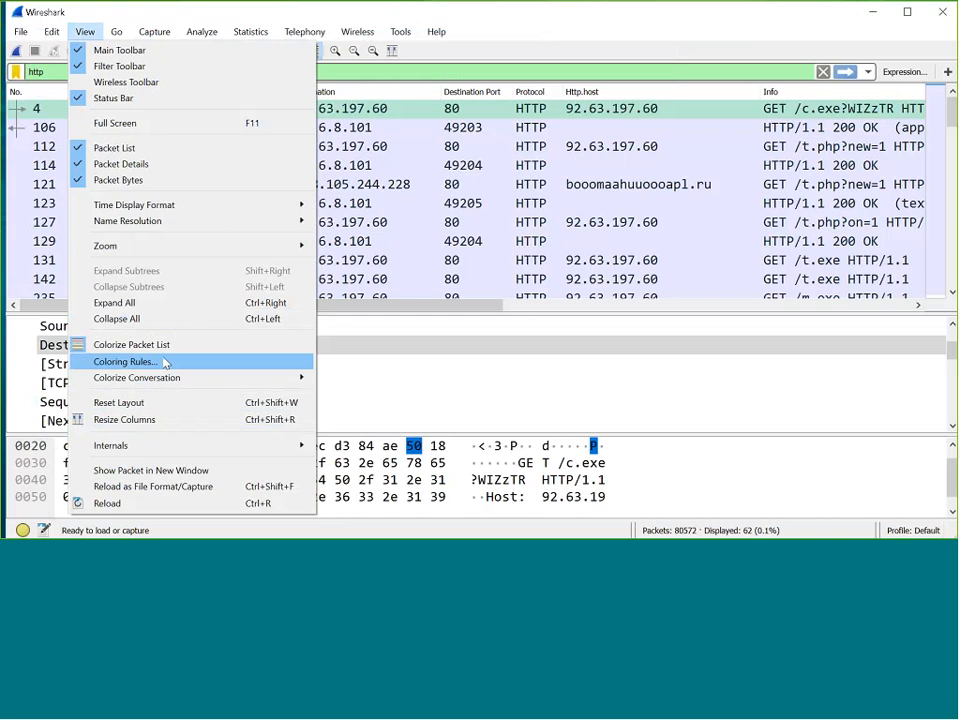
left_click(165, 363)
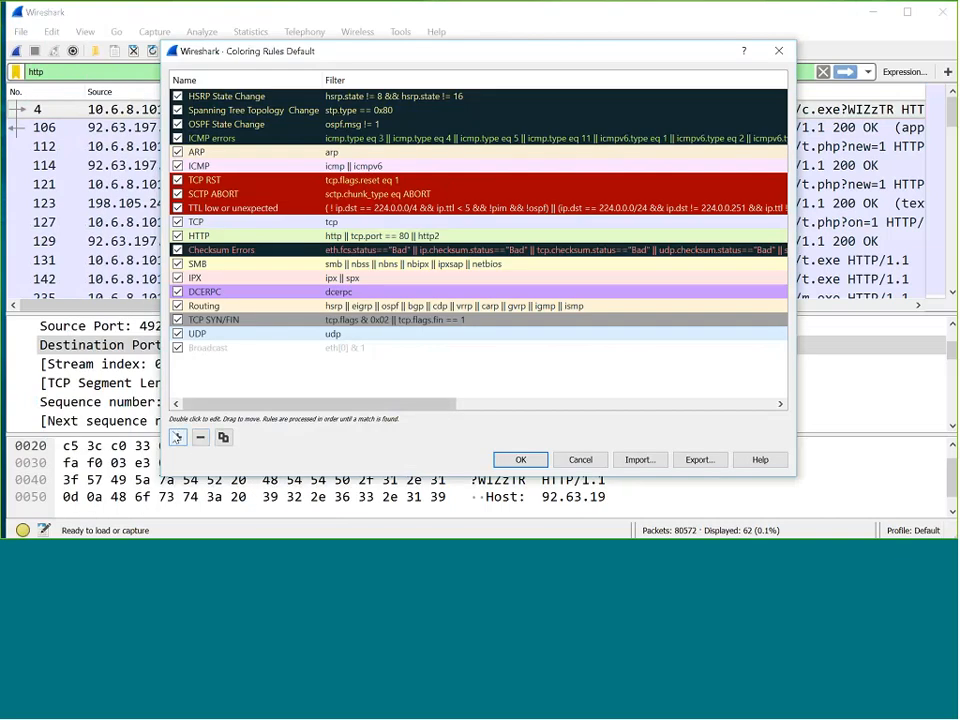
left_click(177, 437)
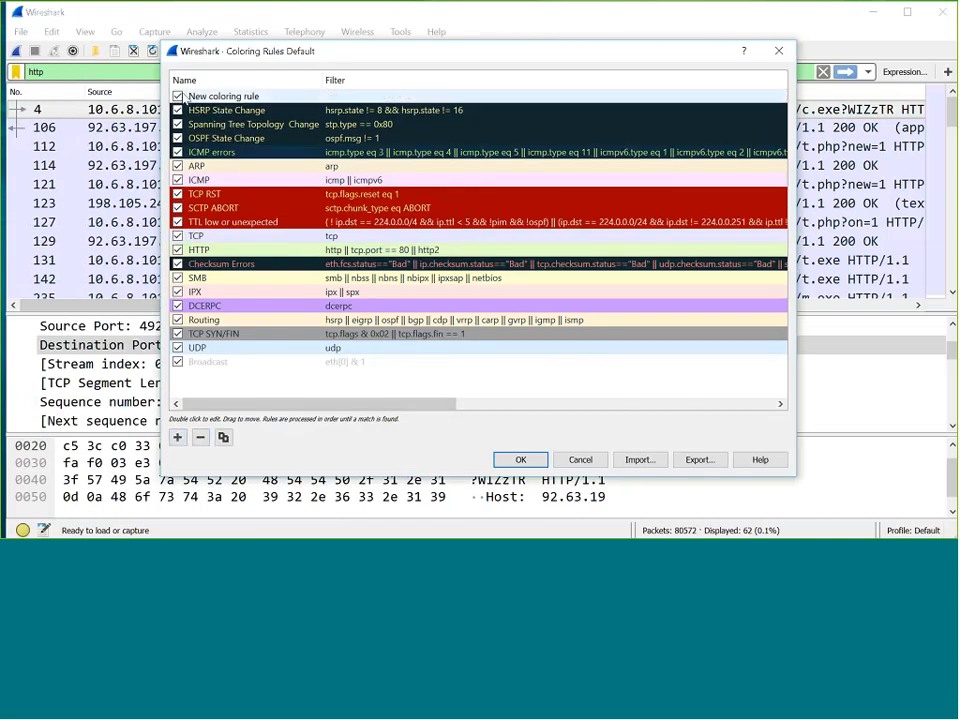
double_click(212, 96)
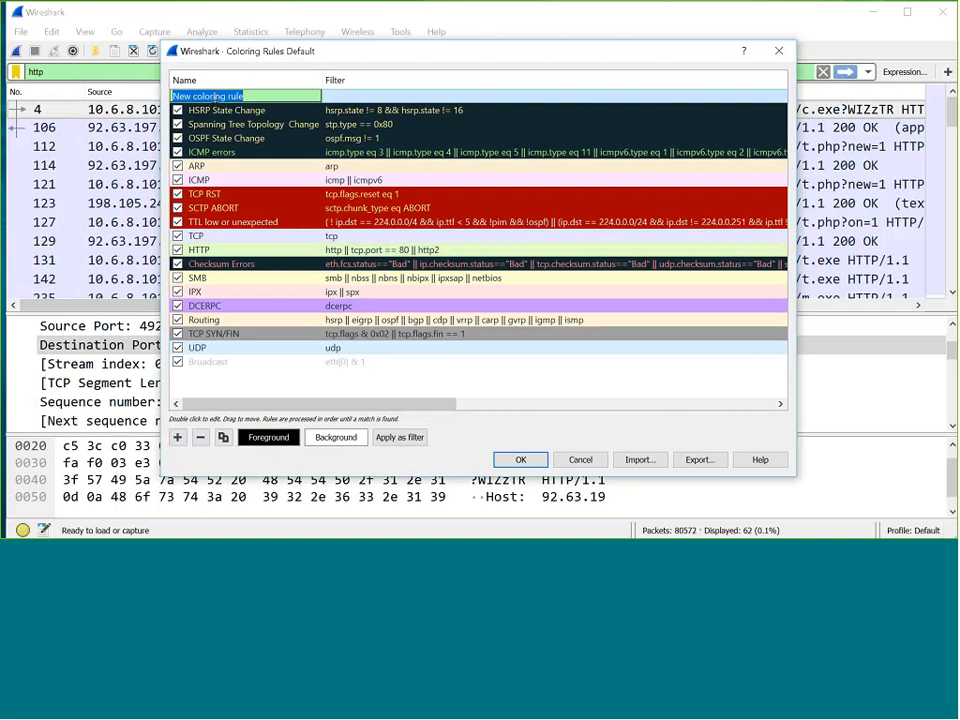
type("H")
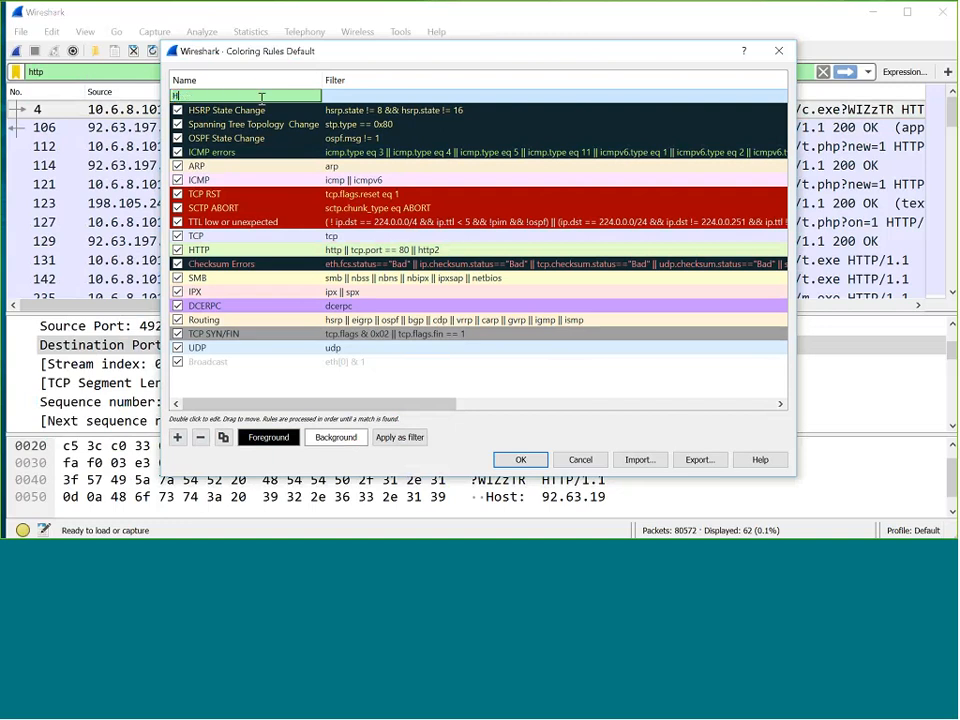
type("TTP Request")
key("Tab")
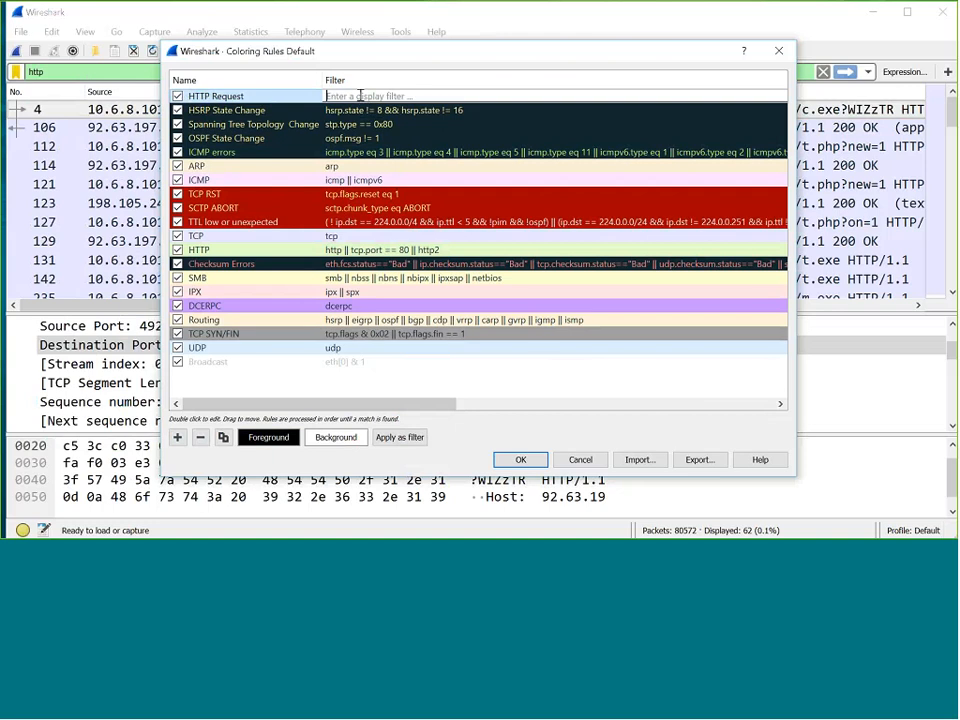
type("http")
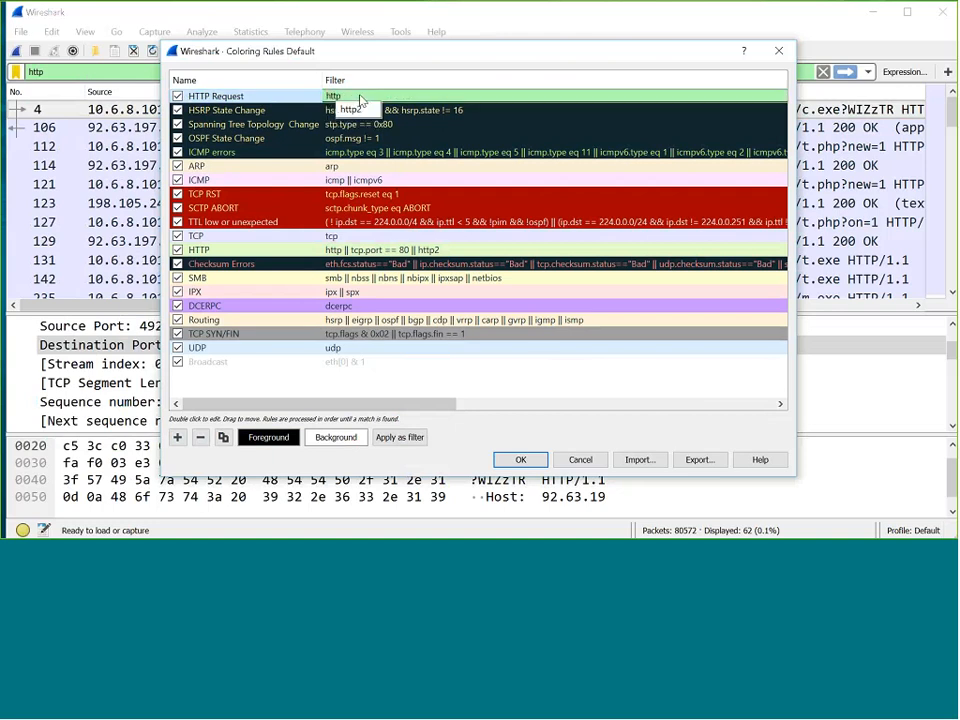
type(".")
key("BackSpace")
key("BackSpace")
key("BackSpace")
key("BackSpace")
key("BackSpace")
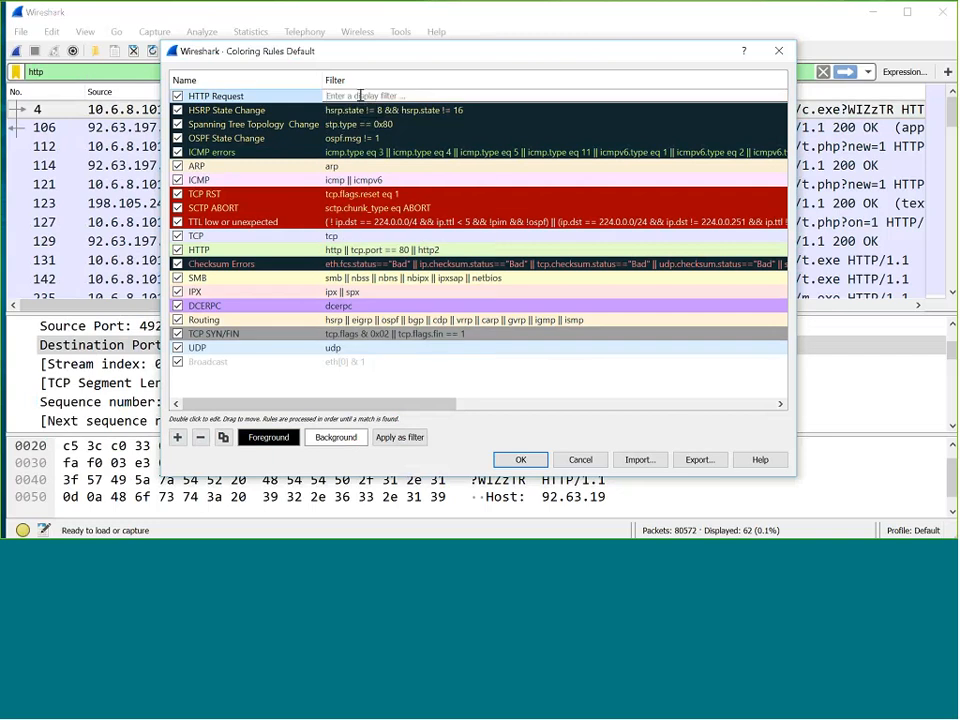
- Set the filter of the HTTP Request coloring rule to http.request
type("http")
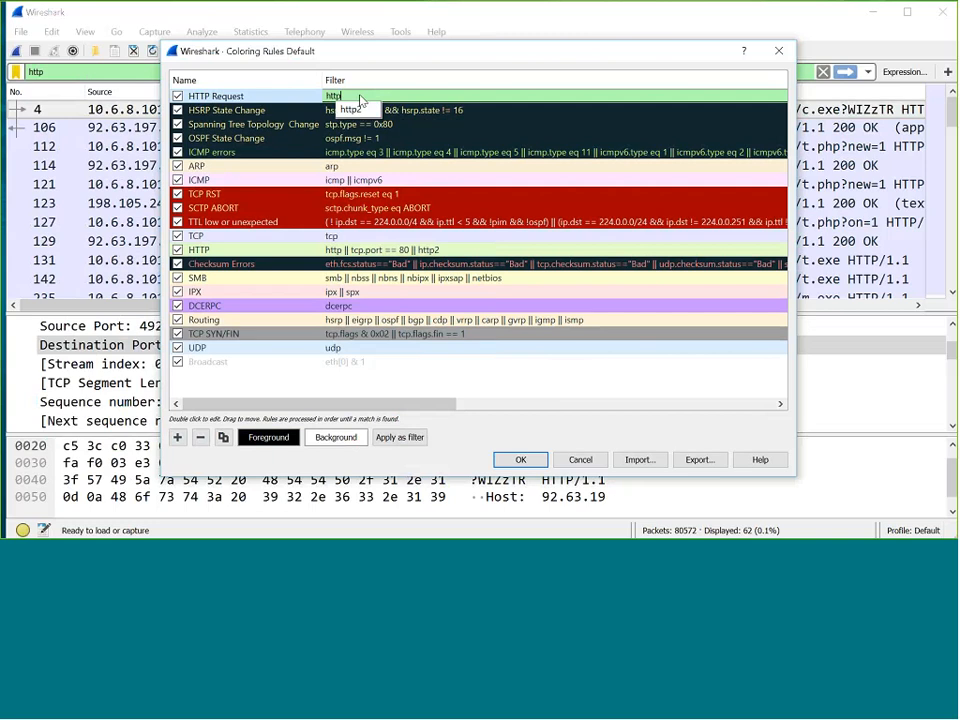
type(".")
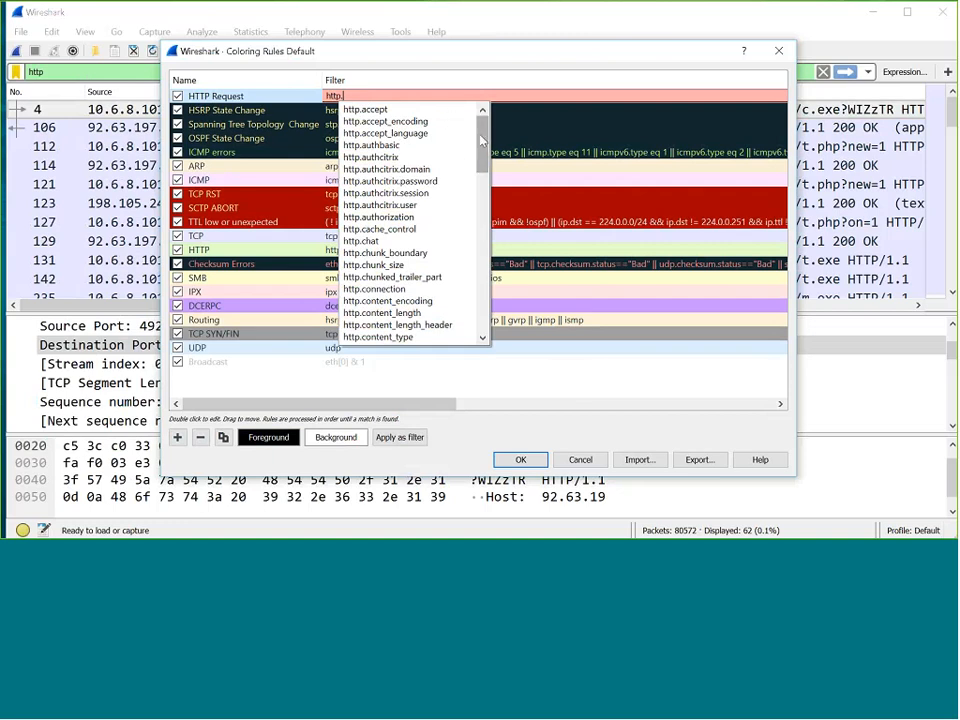
left_click_drag(484, 143, 474, 214)
left_click(403, 253)
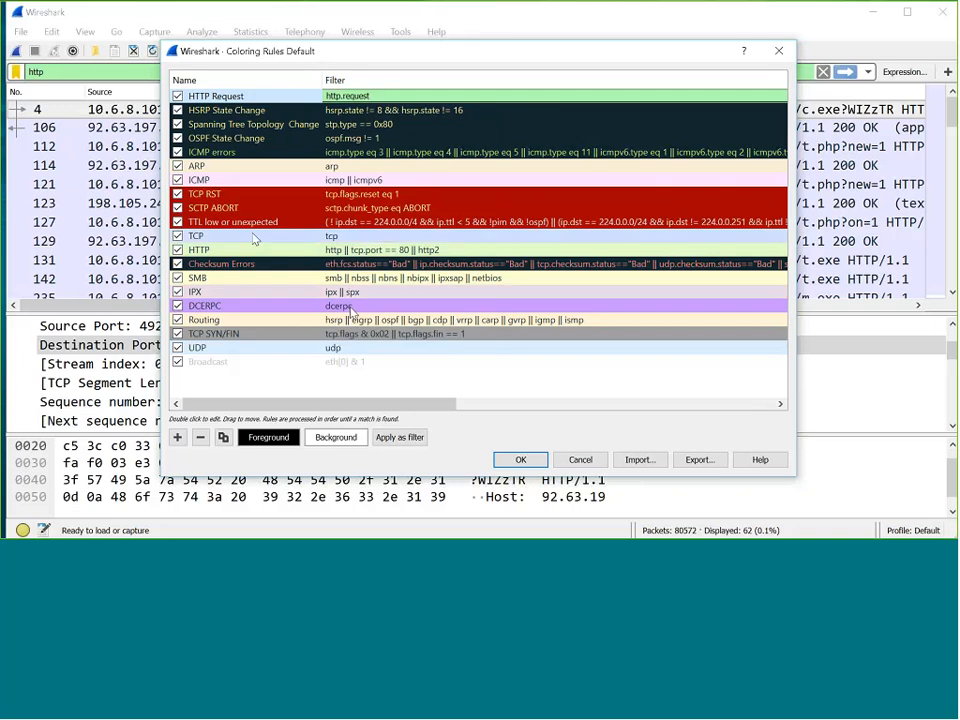
- Give the HTTP Request rule an orange background (#ff5500) and accept the coloring rules
left_click(291, 437)
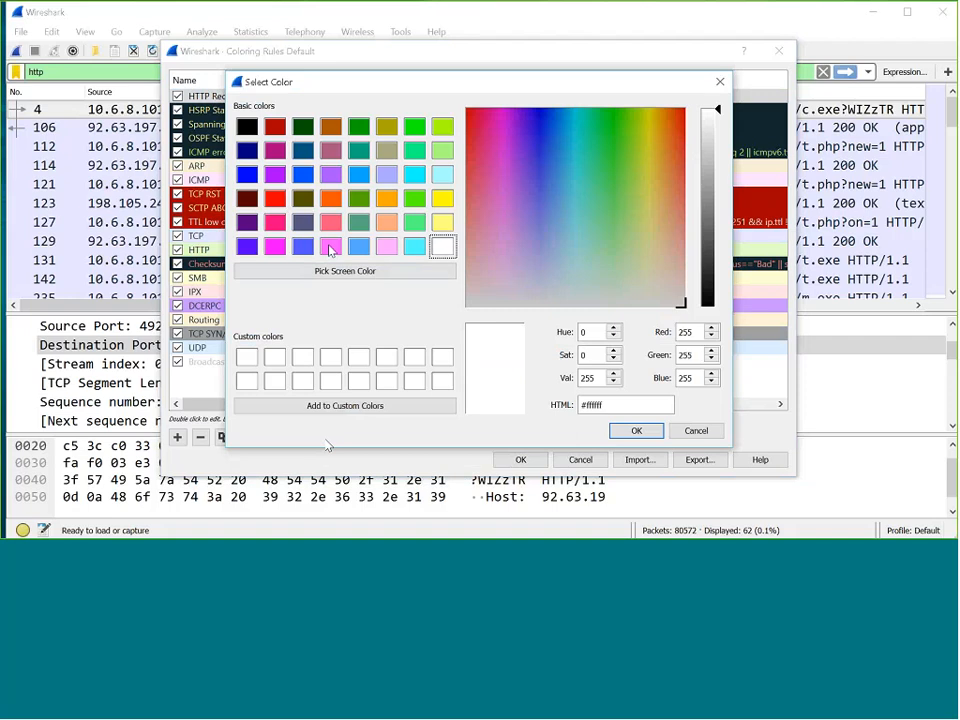
left_click(330, 198)
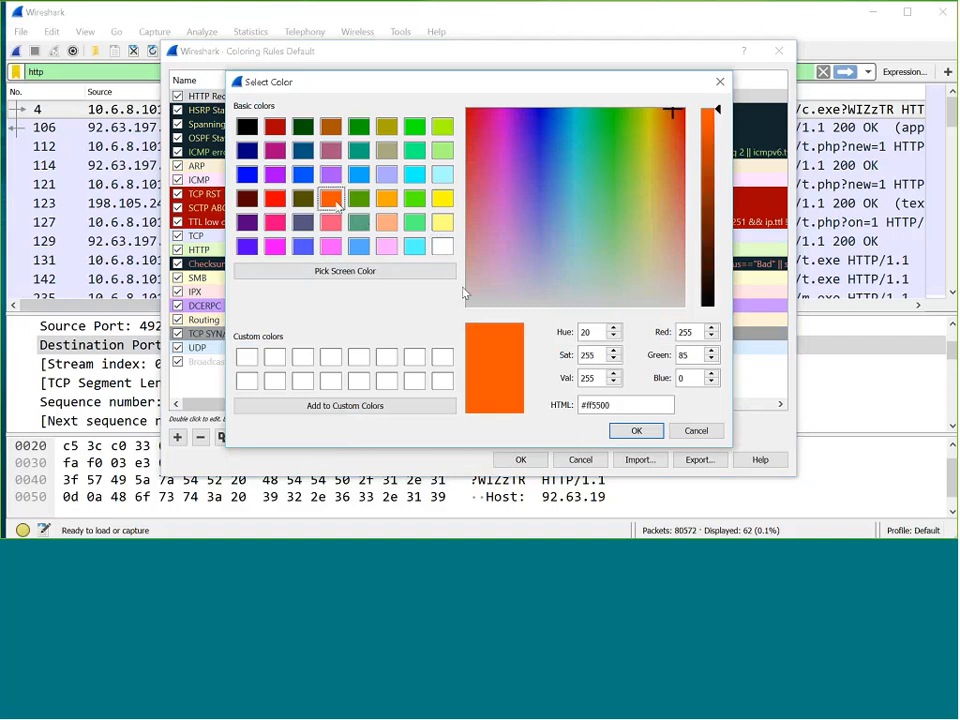
key("Return")
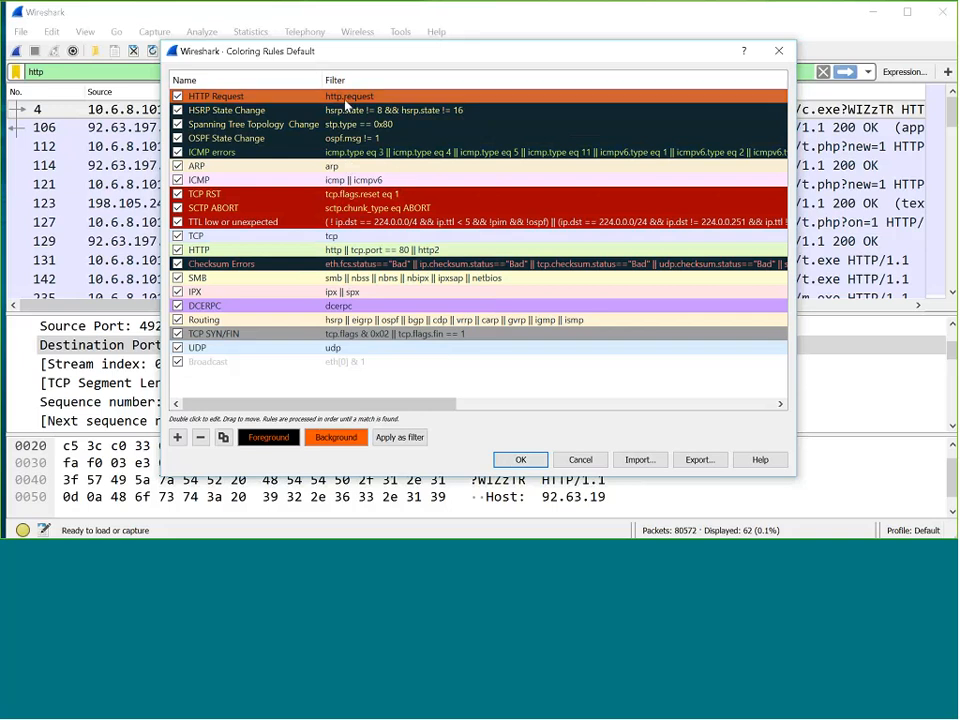
left_click(520, 460)
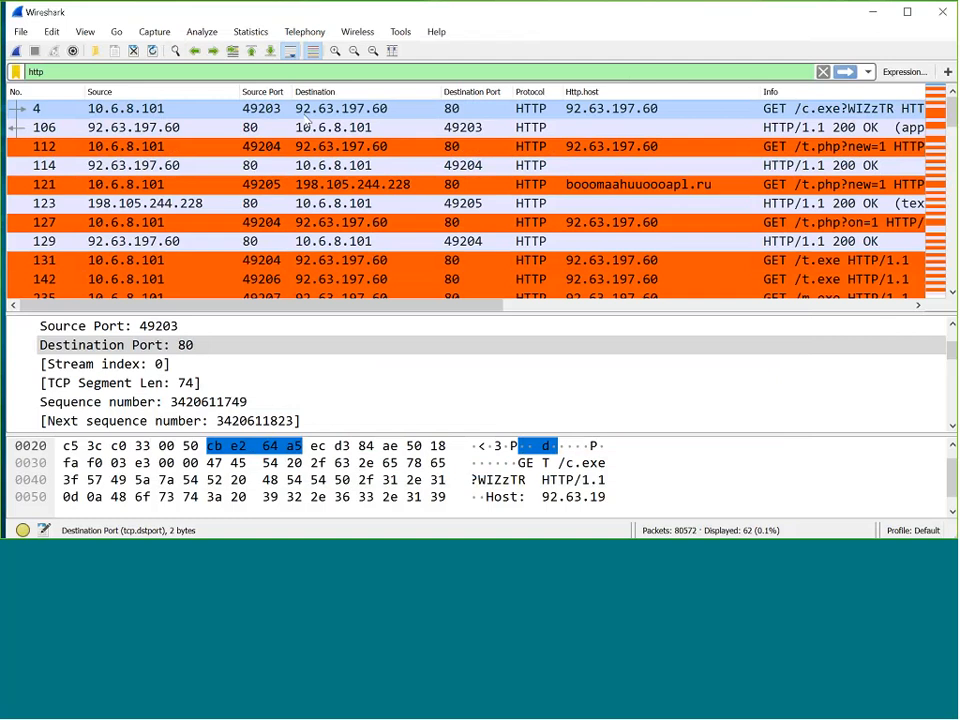
- Examine how the HTTP requests and responses are colored throughout the filtered packet list
scroll(530, 160, "down", 1)
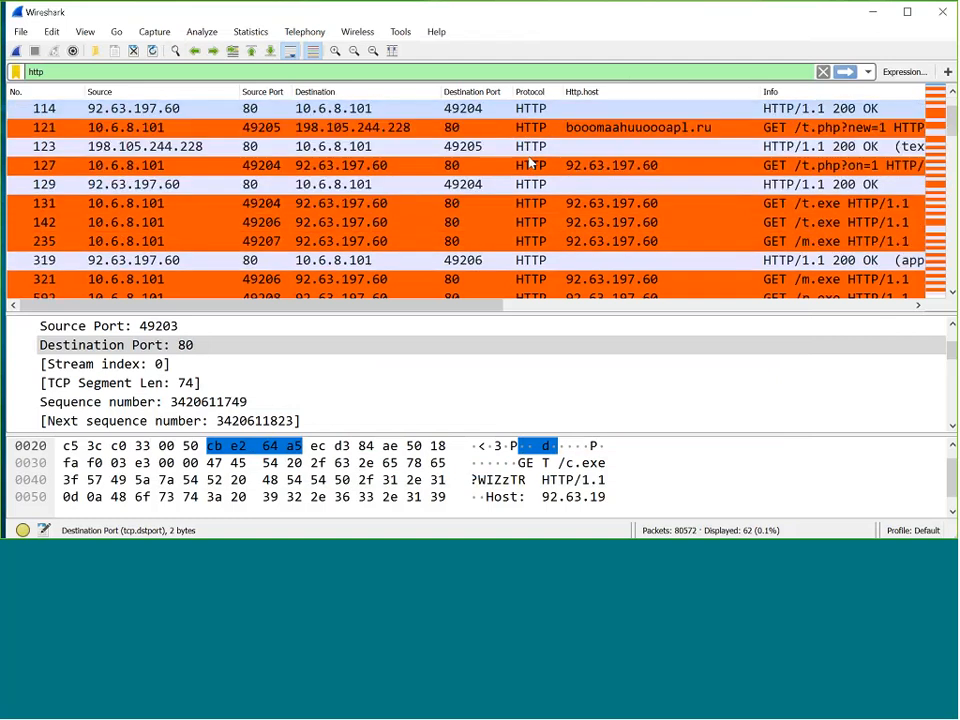
scroll(532, 163, "down", 1)
scroll(533, 162, "up", 3)
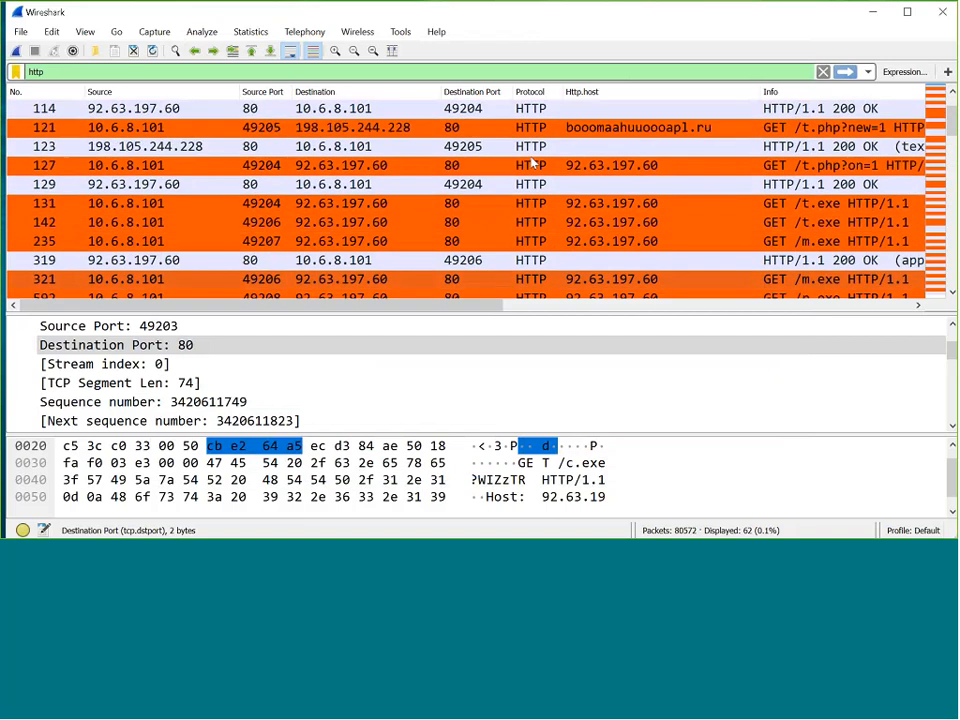
scroll(594, 162, "down", 4)
scroll(594, 162, "down", 8)
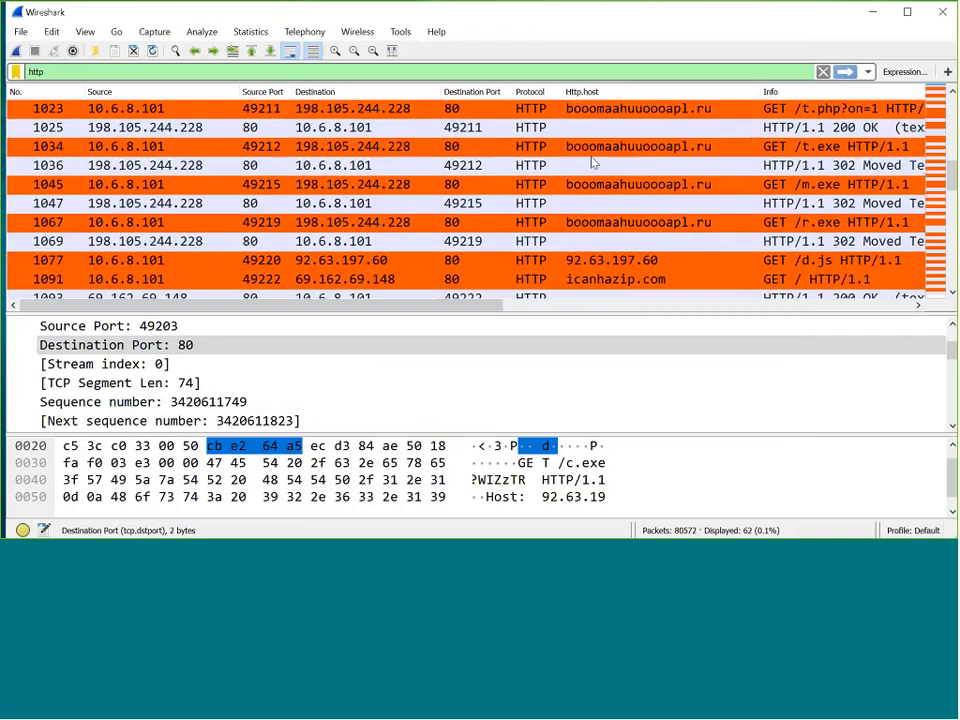
scroll(594, 162, "up", 3)
scroll(593, 162, "up", 7)
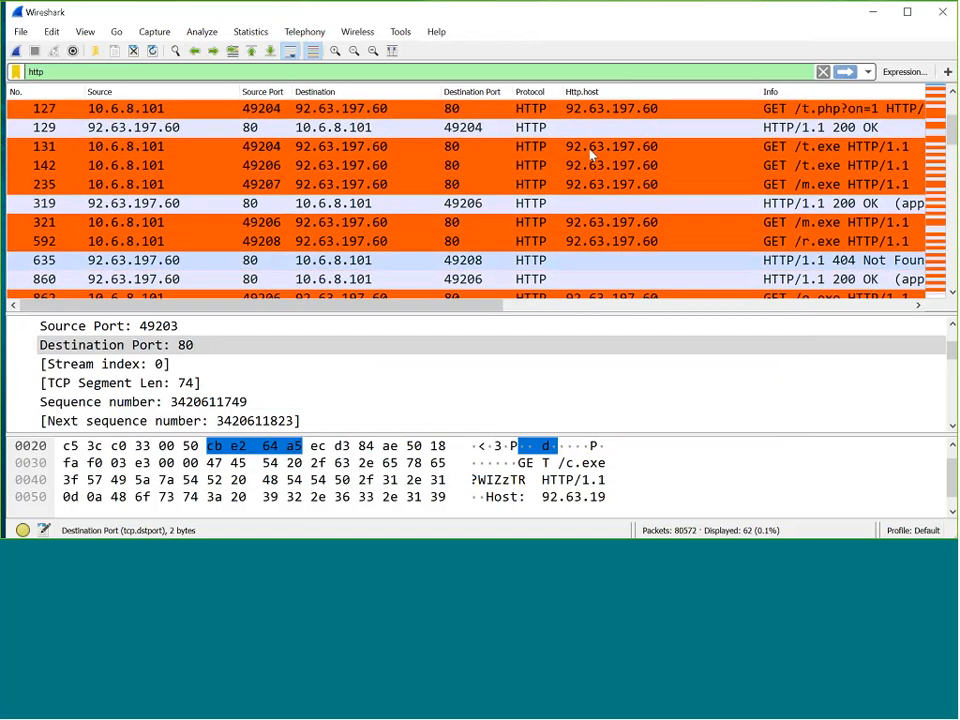
scroll(590, 155, "up", 2)
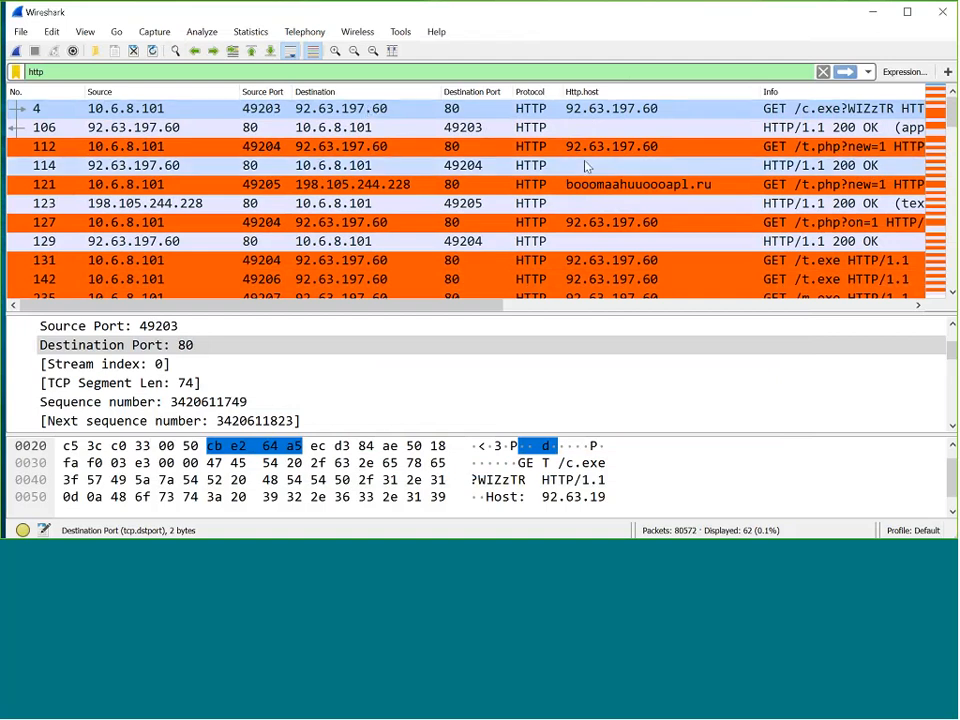
scroll(588, 168, "down", 1)
scroll(592, 178, "down", 2)
scroll(592, 178, "up", 3)
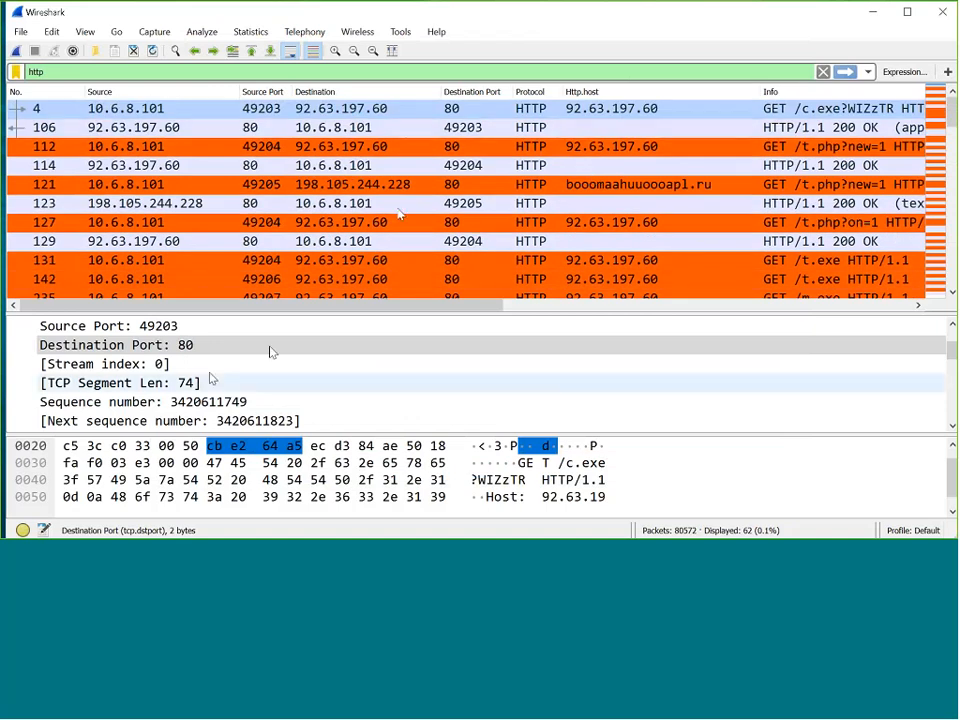
- Reopen the coloring rules, add another rule, and move the HTTP Request rule above it
left_click(152, 31)
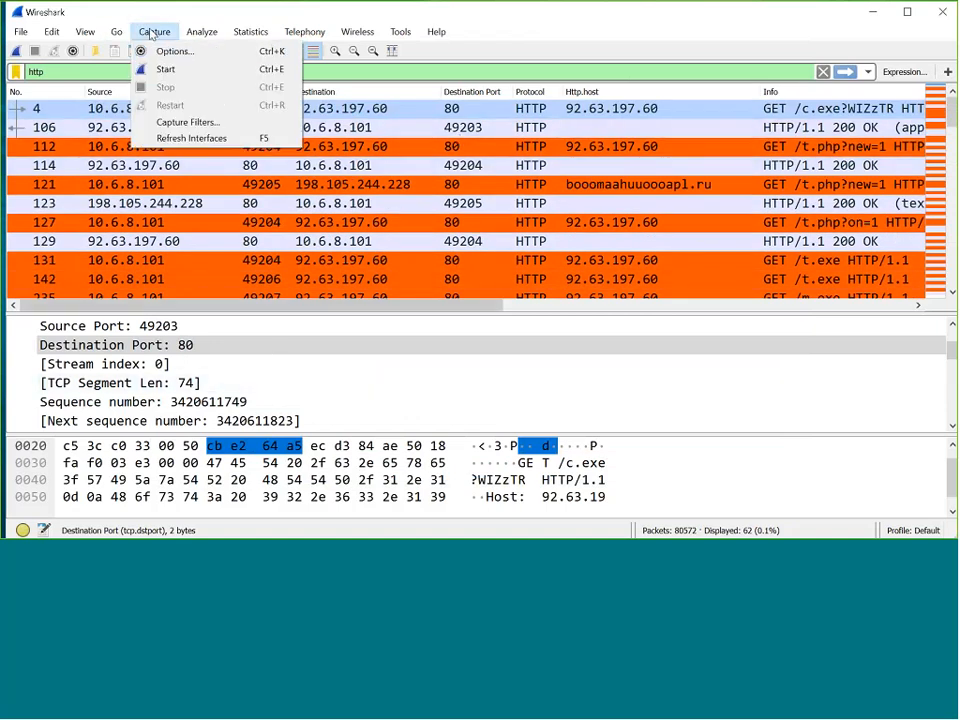
mouse_move(85, 31)
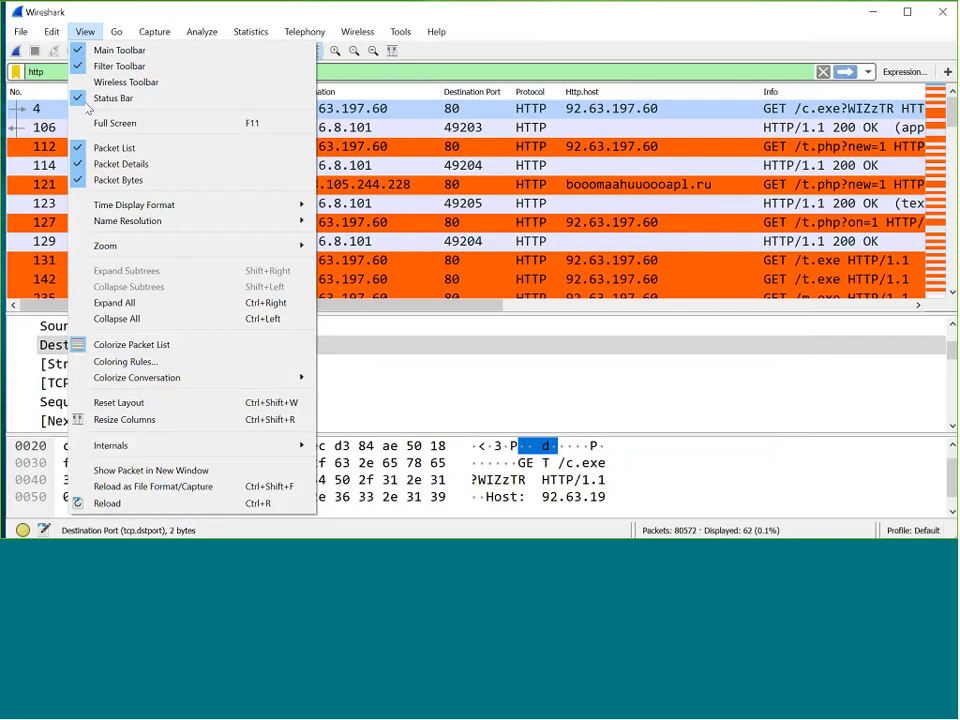
left_click(130, 362)
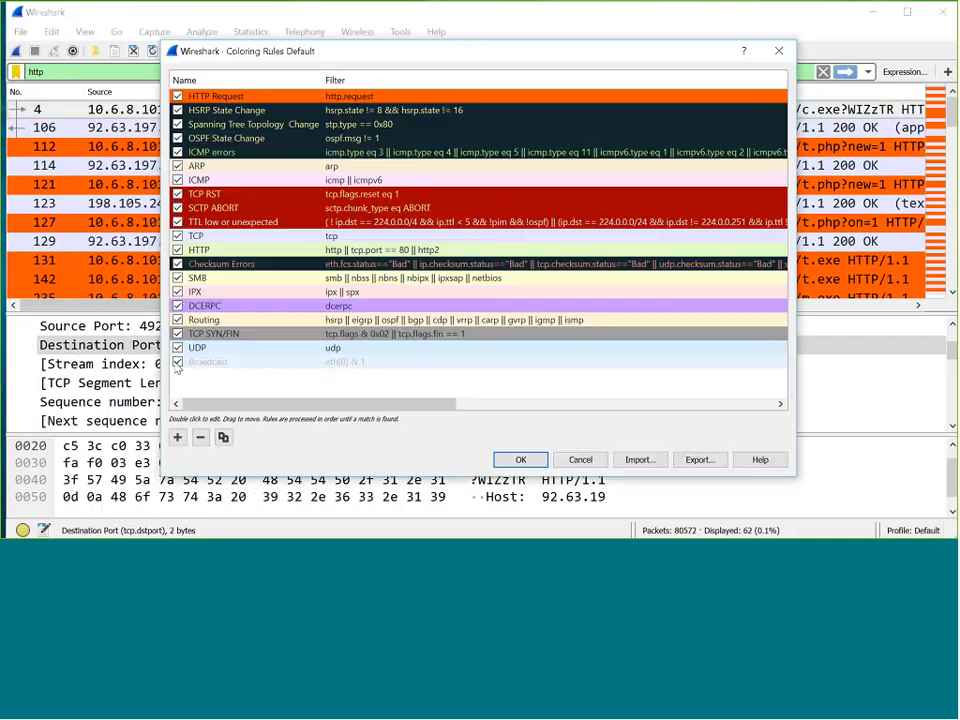
left_click(177, 437)
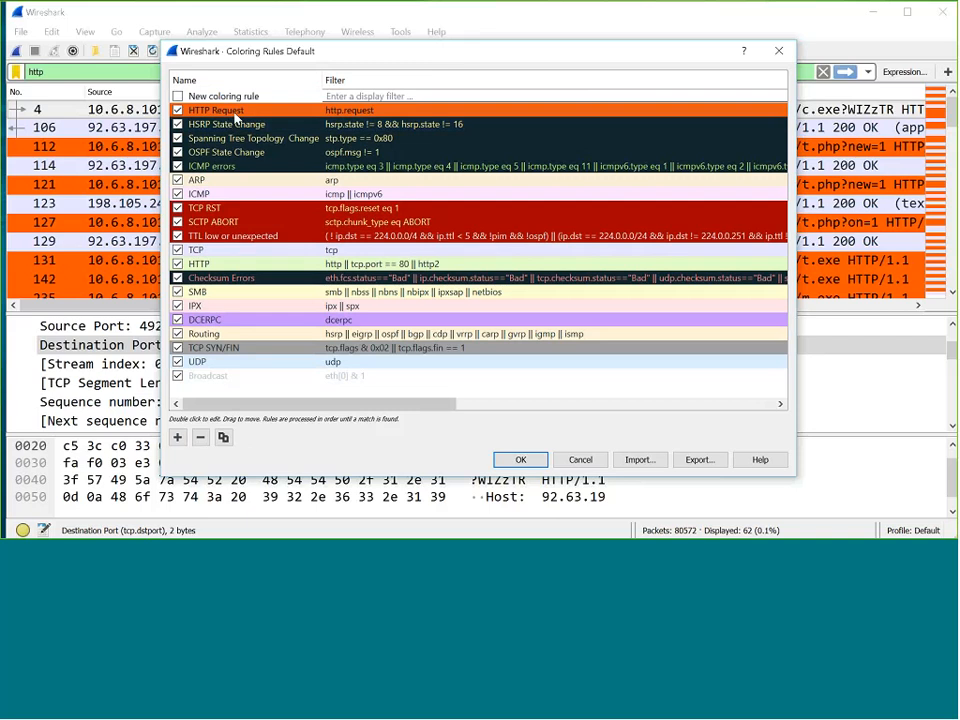
left_click_drag(235, 118, 228, 101)
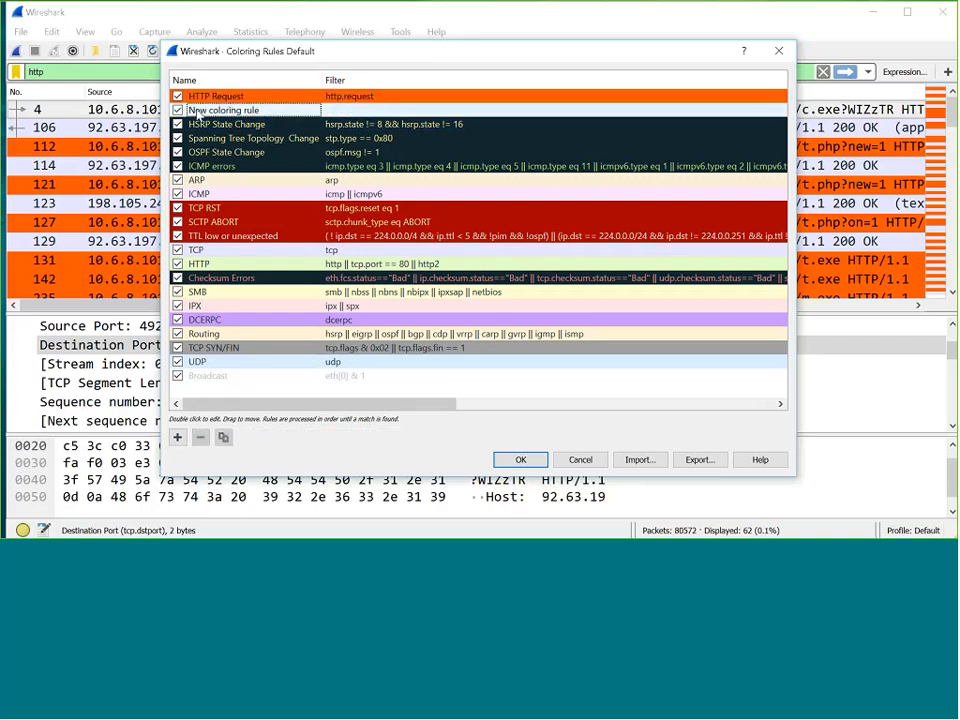
- Name the new coloring rule HTTP Response
double_click(198, 111)
left_click(197, 111)
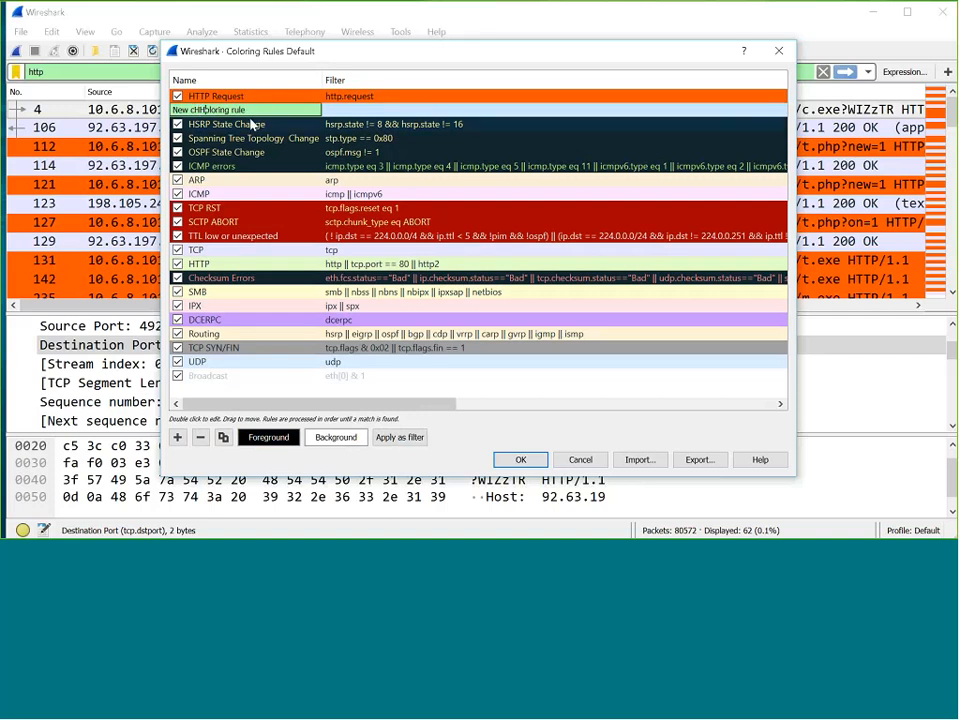
key("ctrl+a")
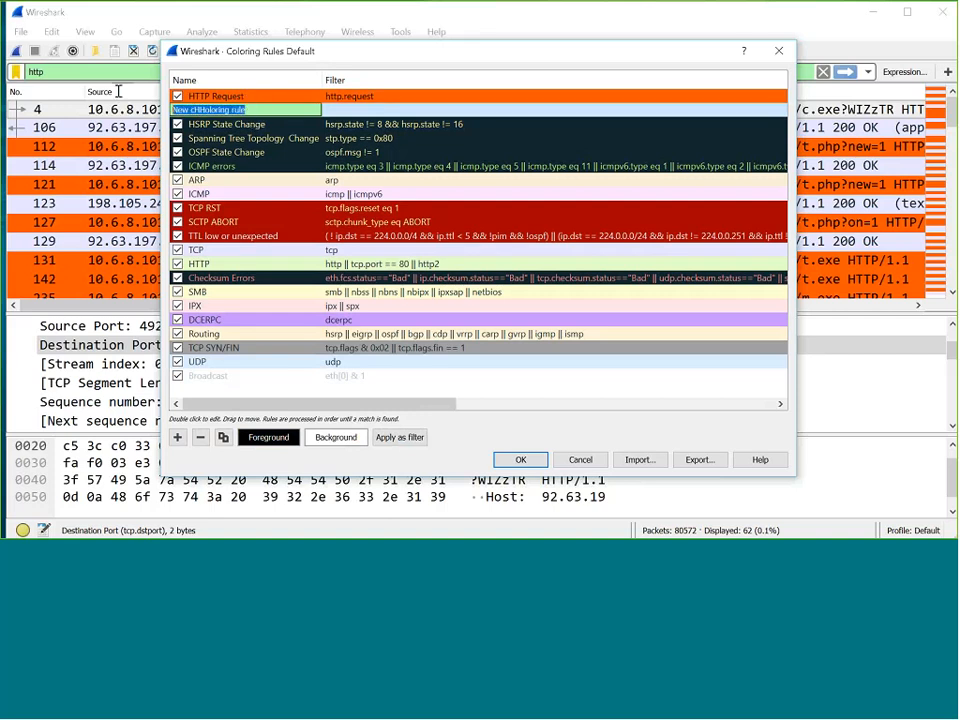
type("HTTP Res")
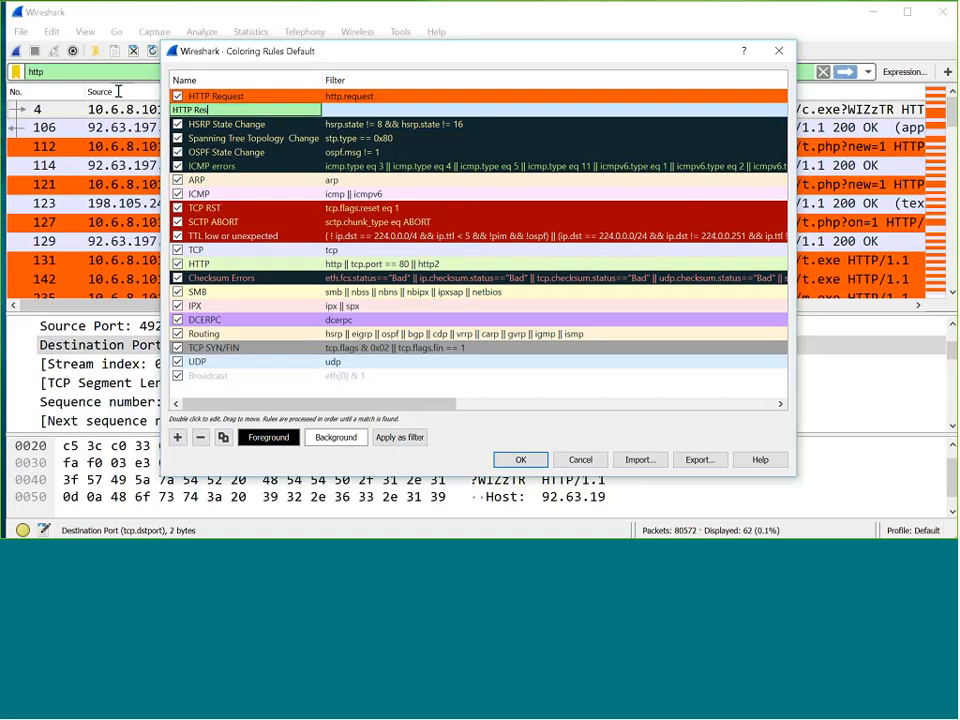
type("ponse")
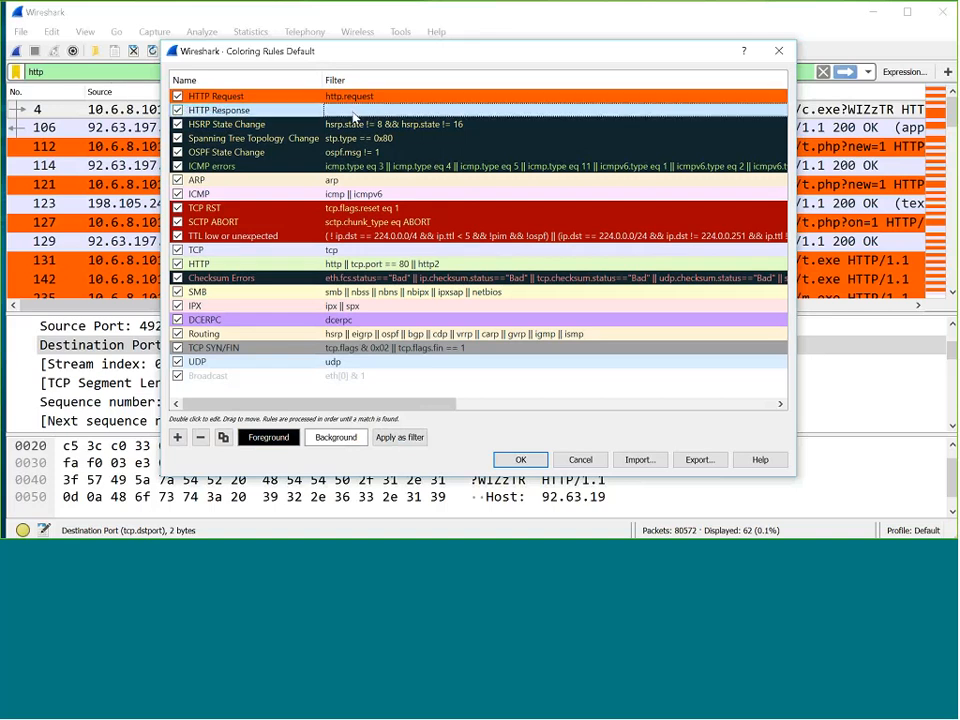
- Set the filter of the HTTP Response rule to http.response and accept the coloring rules
double_click(352, 110)
type("http")
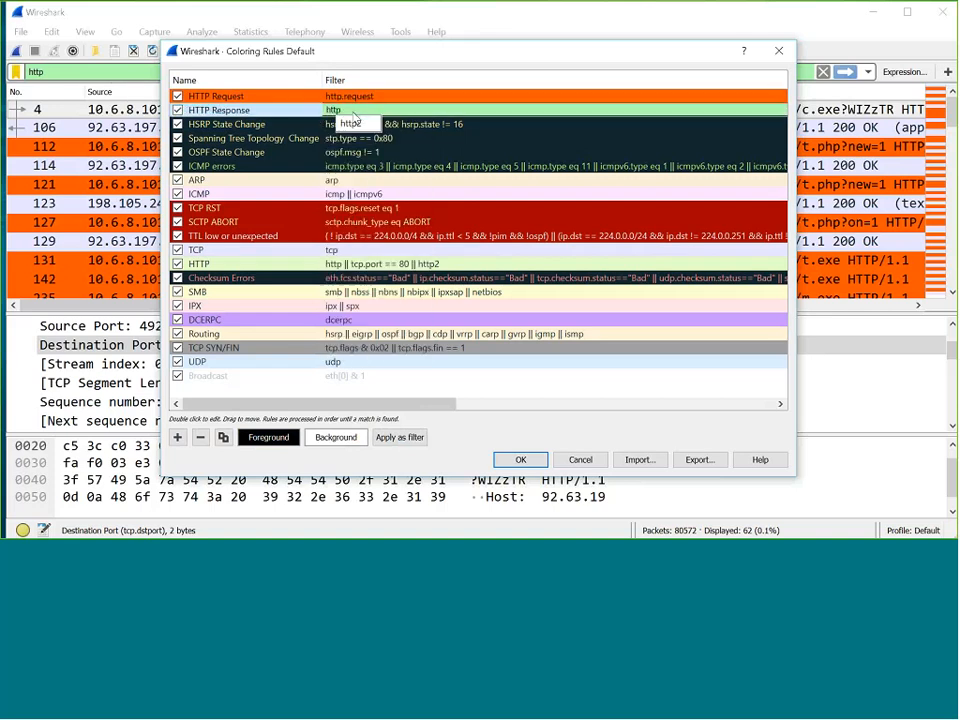
type(".res")
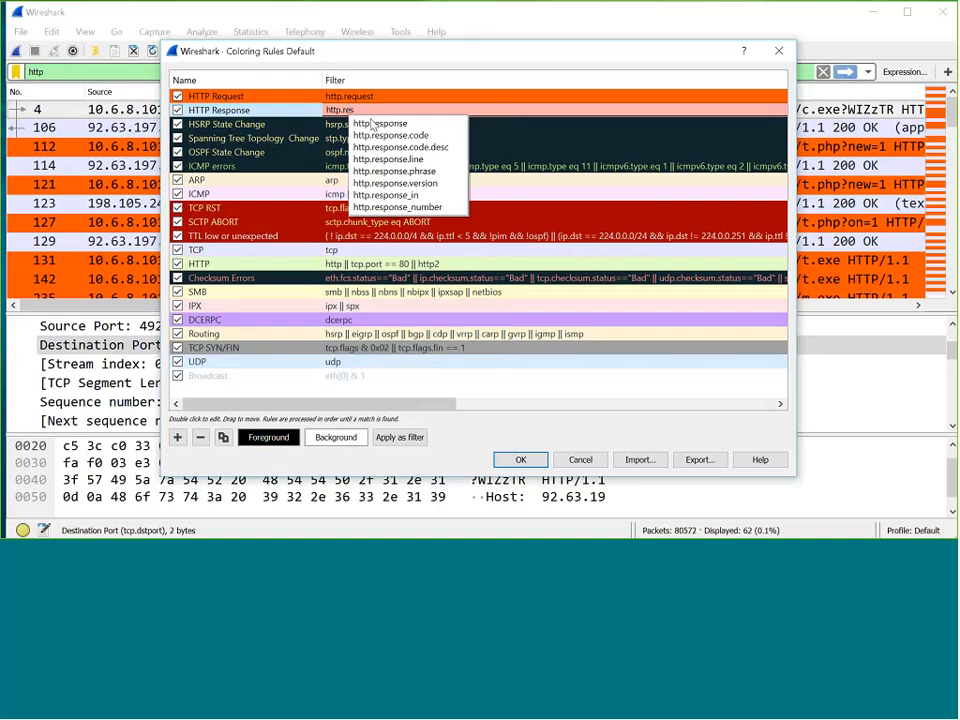
key("Down")
key("Return")
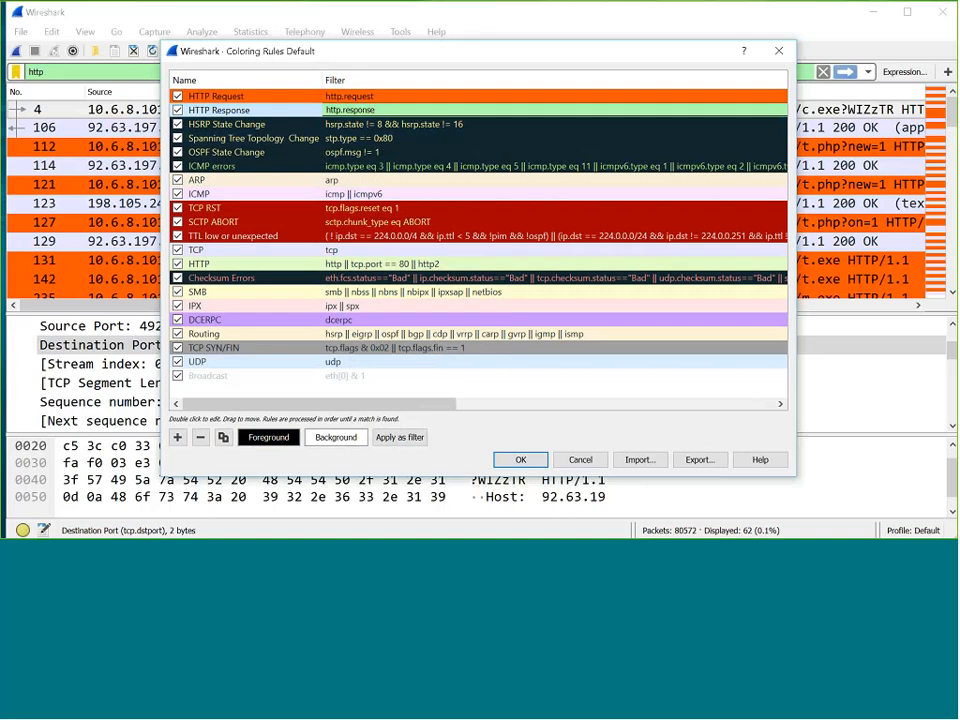
left_click(527, 465)
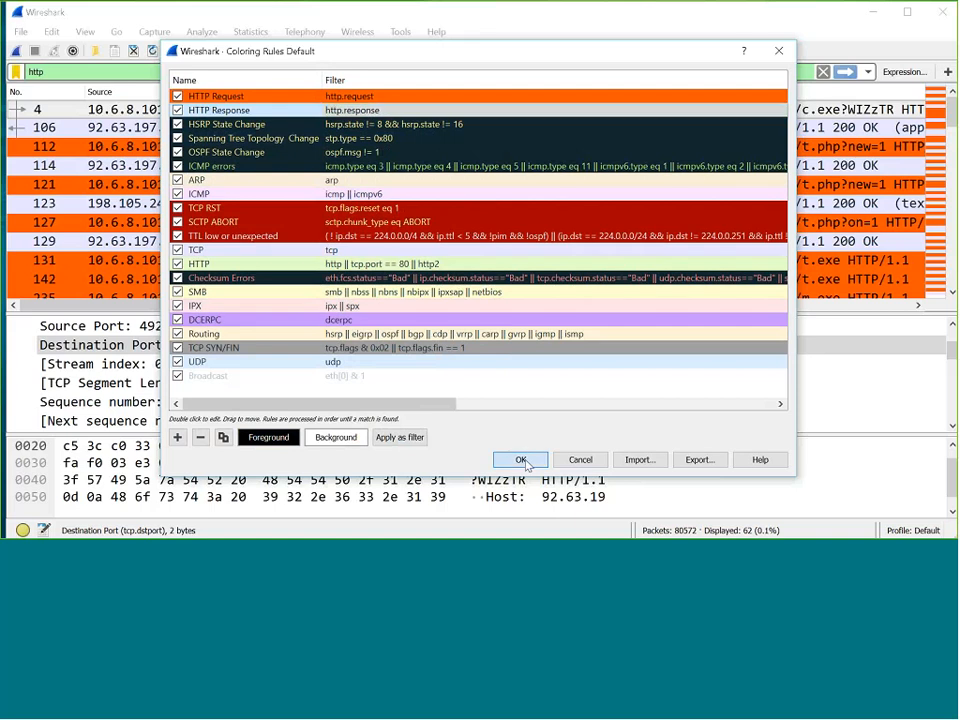
- Give the HTTP Response coloring rule a bright green background (#55ff00) and accept the coloring rules
left_click(336, 438)
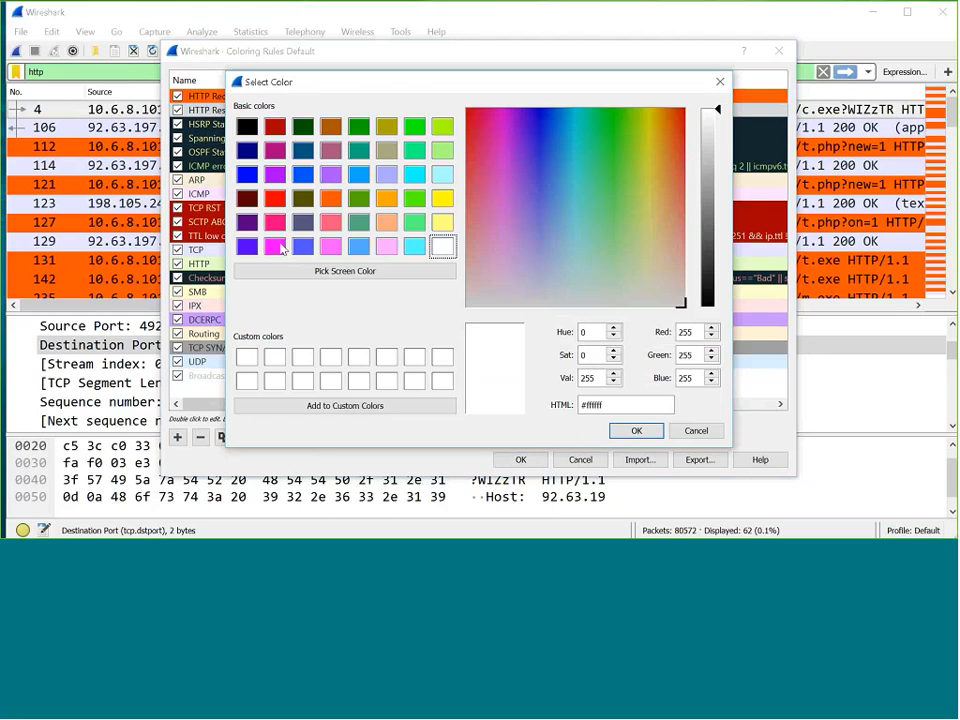
left_click(414, 198)
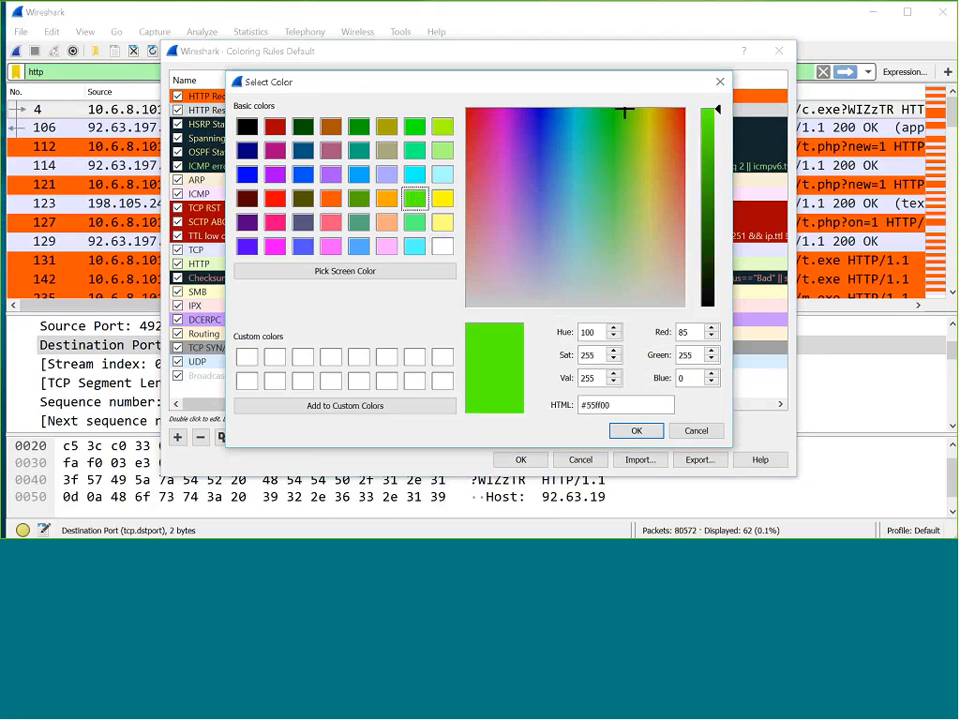
left_click(620, 428)
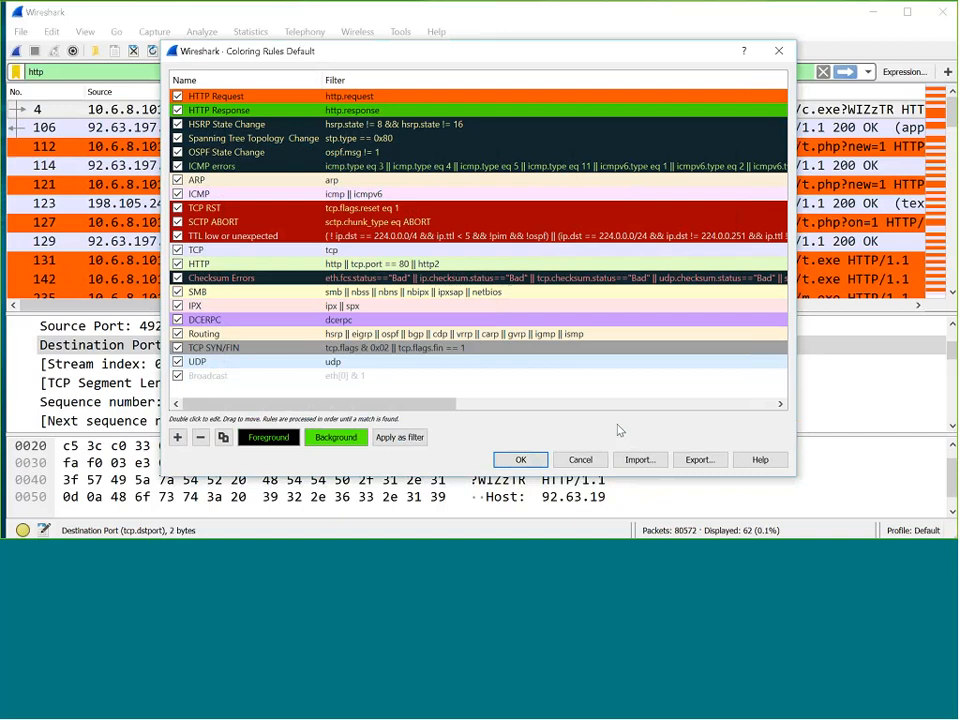
left_click(521, 460)
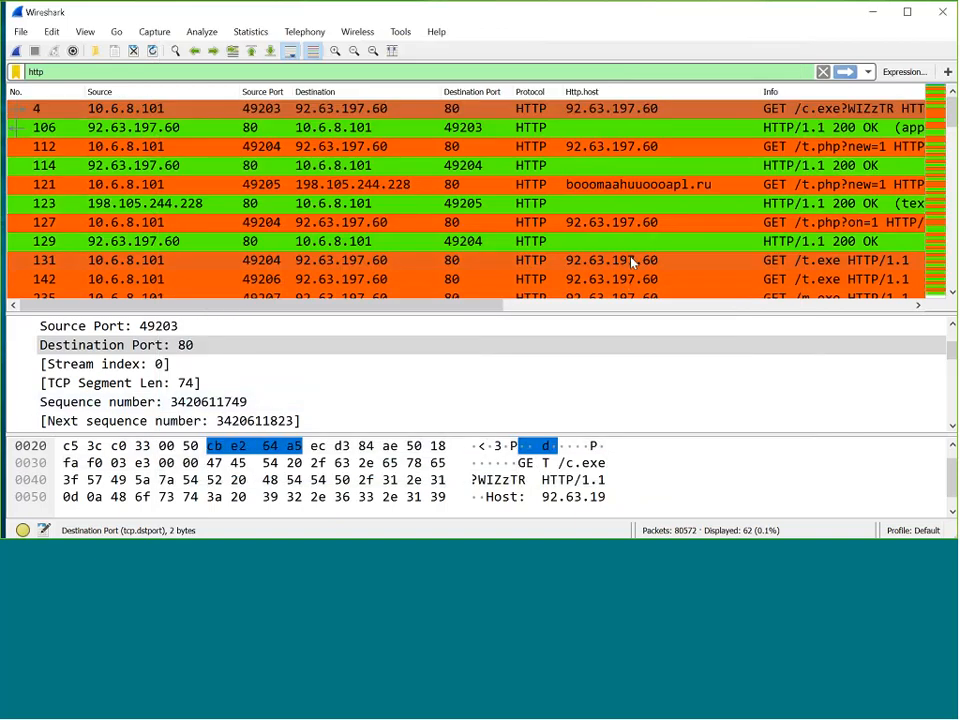
- Compare the coloring of HTTP requests and responses in the filtered packet list, selecting packets 114, 4 and 106
left_click(682, 165)
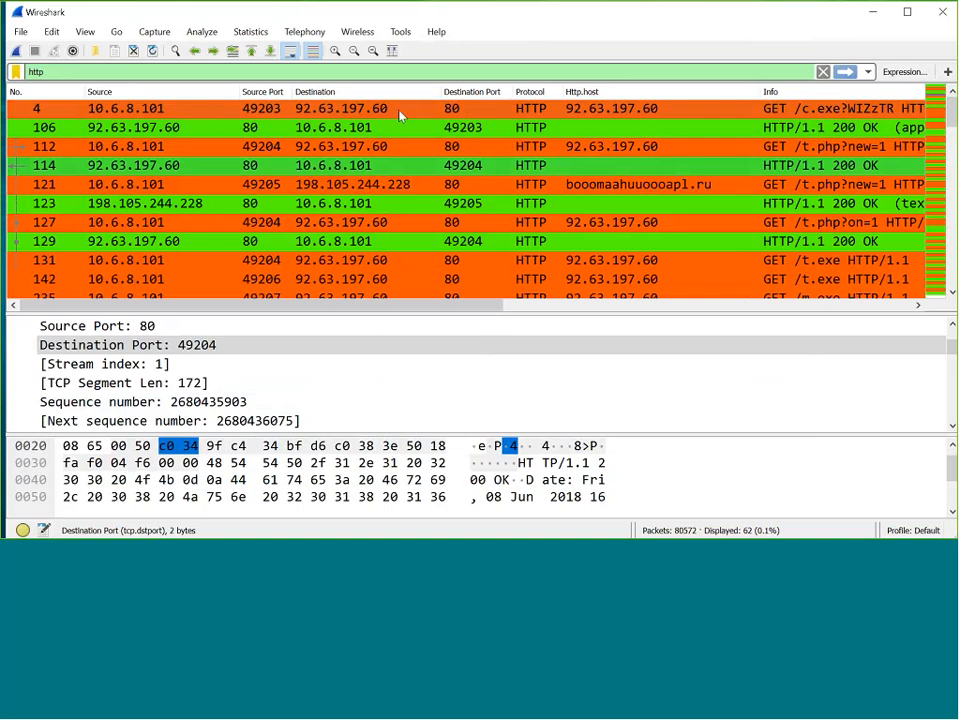
scroll(563, 165, "down", 1)
scroll(568, 181, "up", 1)
left_click(812, 110)
left_click(812, 126)
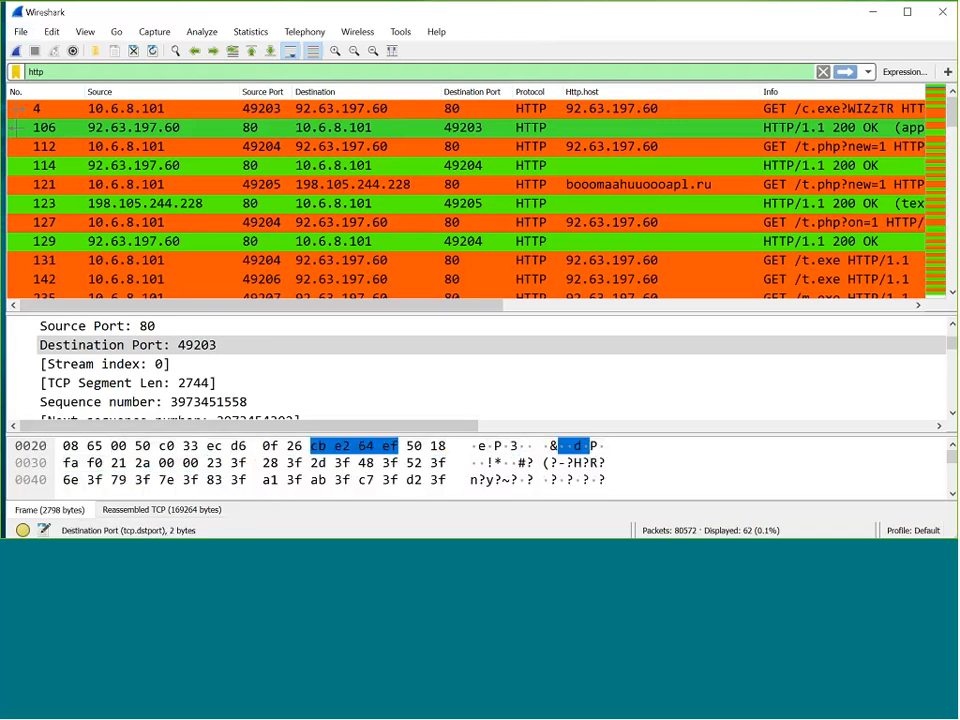
- Change the layout preference to a full-height first pane beside stacked second and third panes, and accept it
left_click(51, 32)
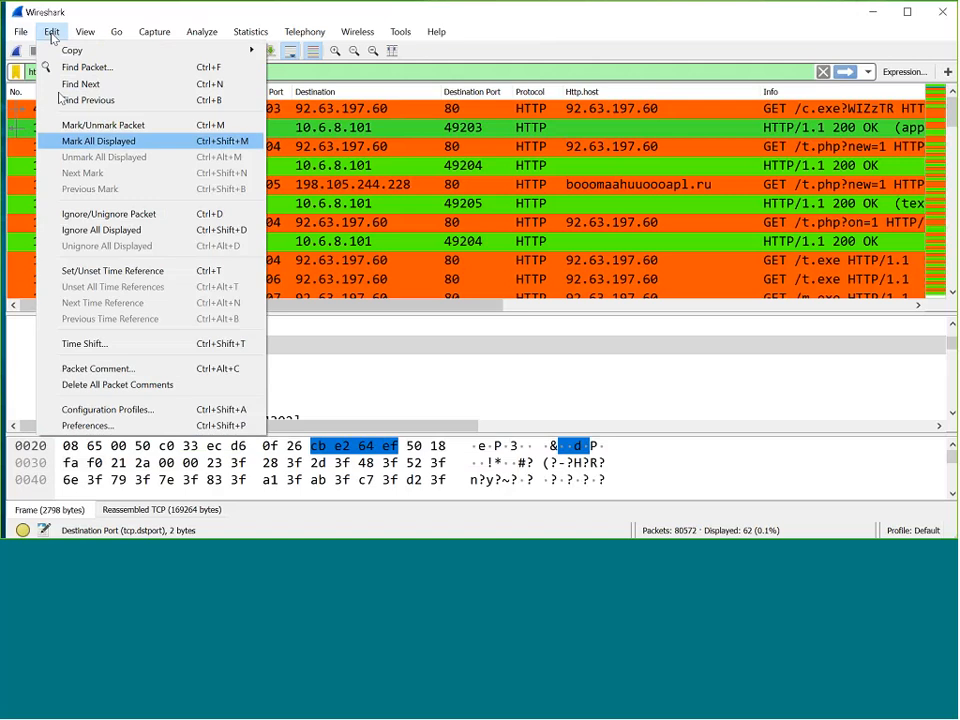
left_click(85, 425)
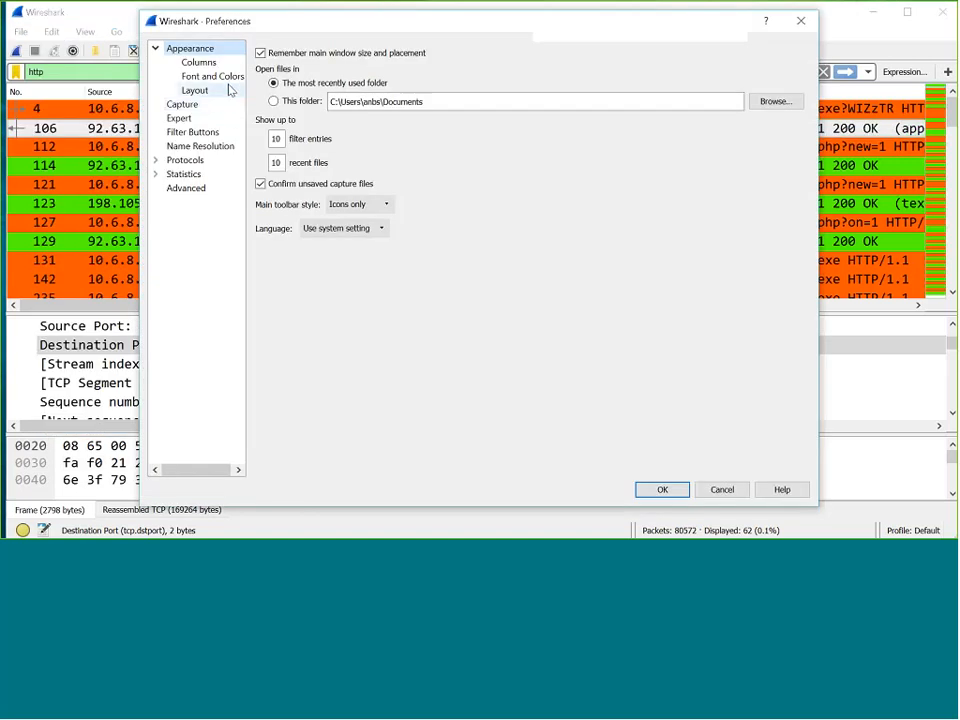
left_click(212, 93)
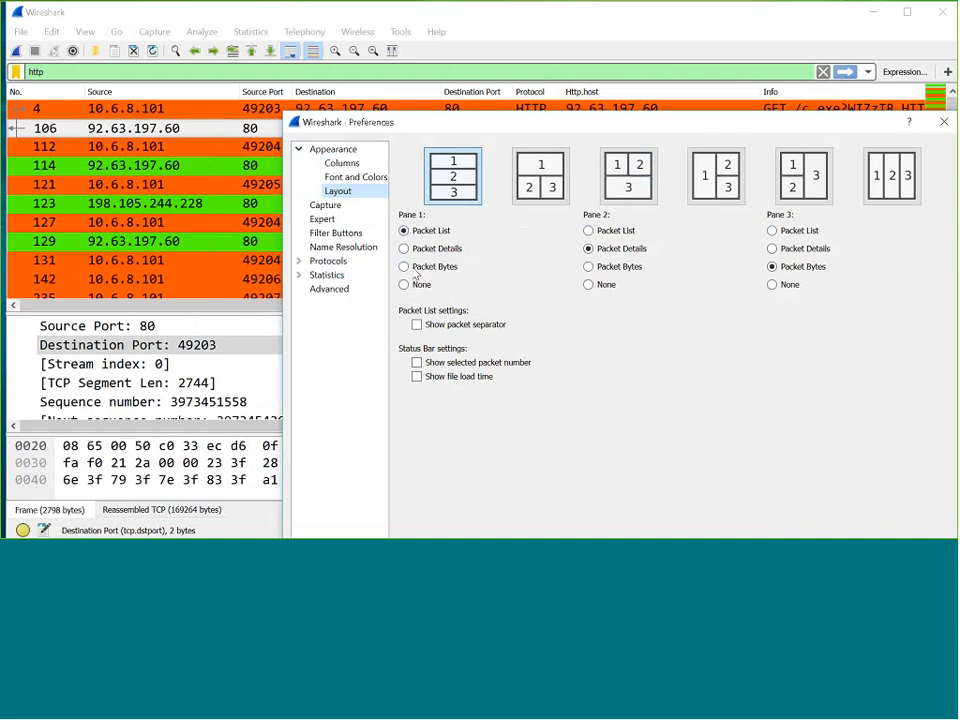
left_click(709, 183)
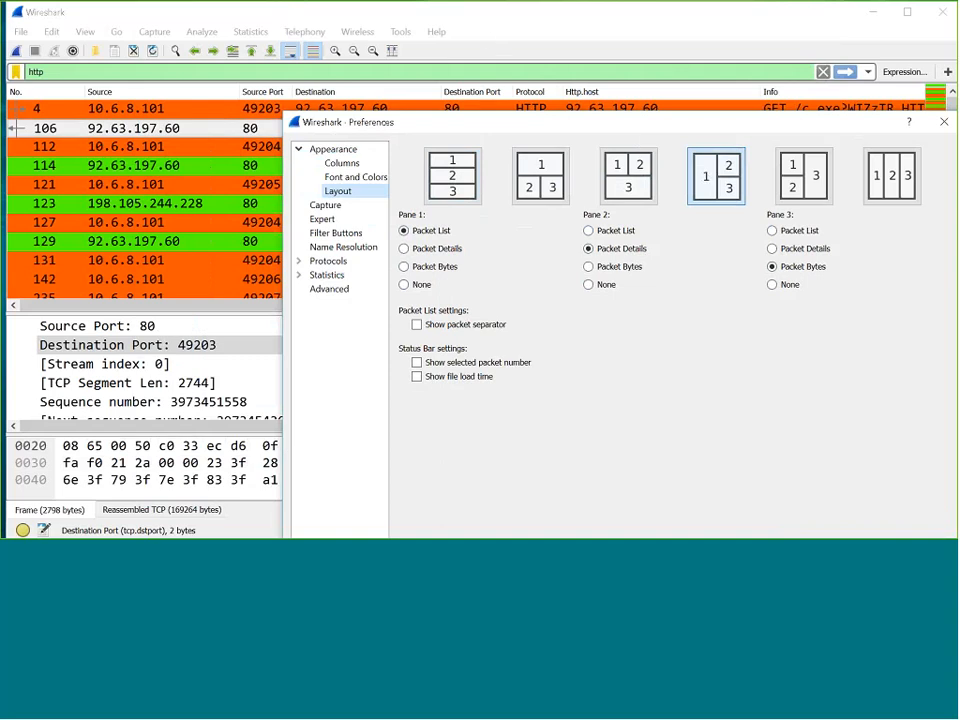
left_click_drag(555, 122, 409, 32)
left_click(660, 500)
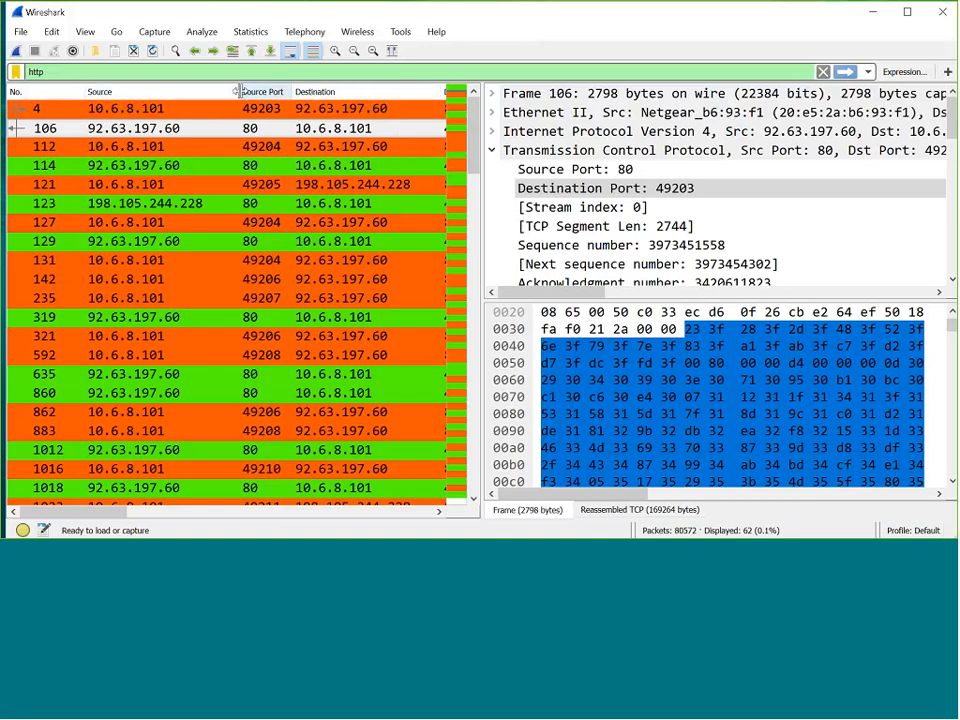
- Narrow the Source column and widen the packet list pane until the Http.host column fits
left_click_drag(239, 91, 189, 108)
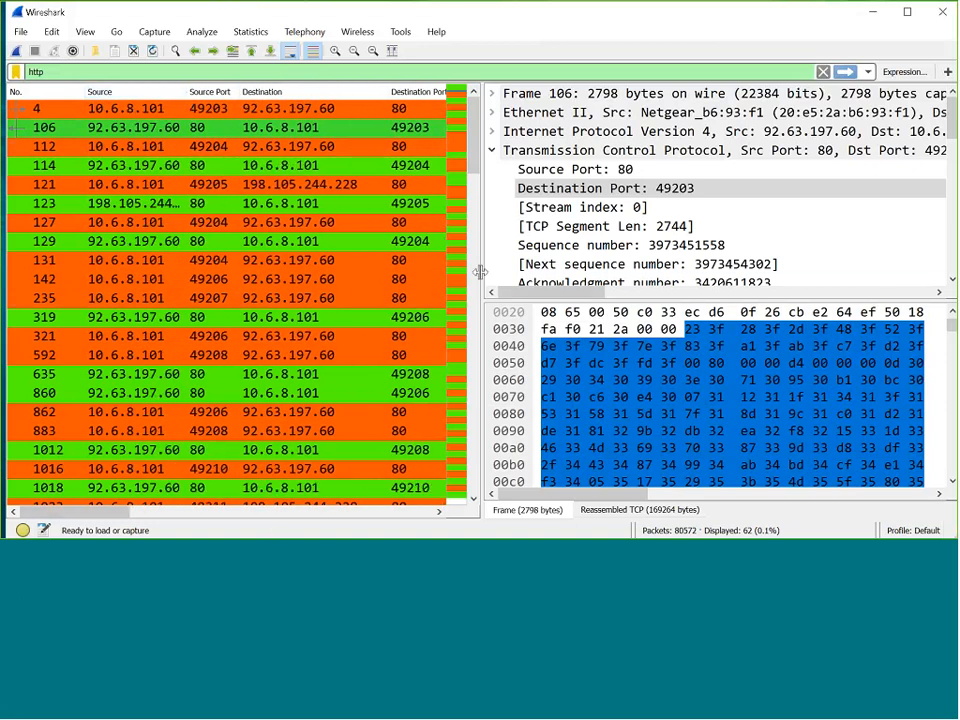
left_click_drag(488, 288, 682, 279)
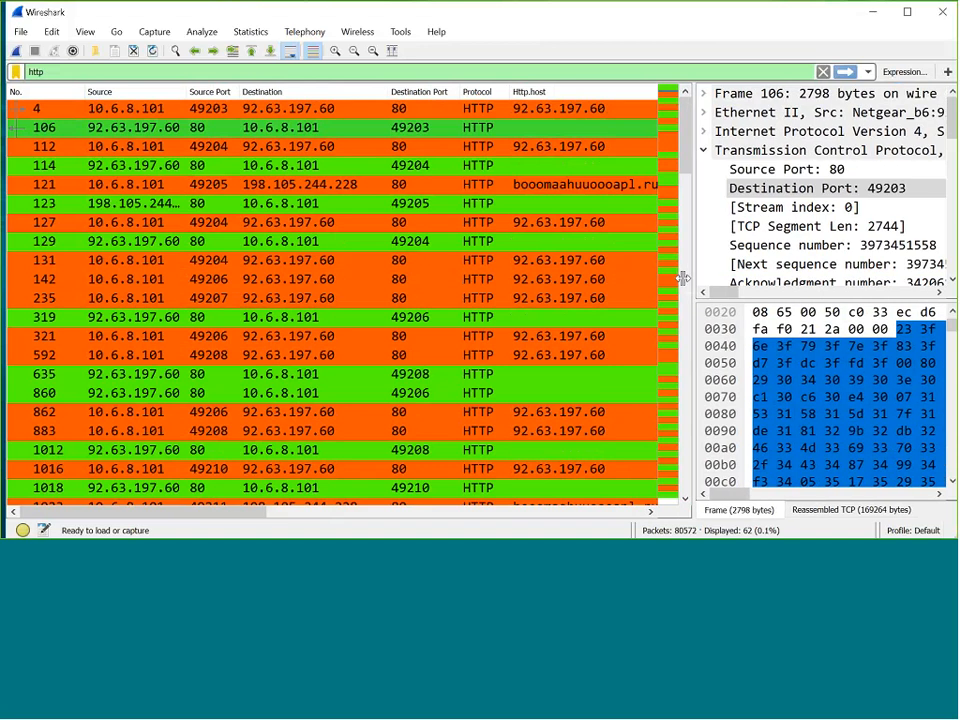
- Examine the Hypertext Transfer Protocol details of packets 4, 106 and 112 with the Transmission Control Protocol section collapsed
left_click(497, 108)
scroll(722, 164, "down", 2)
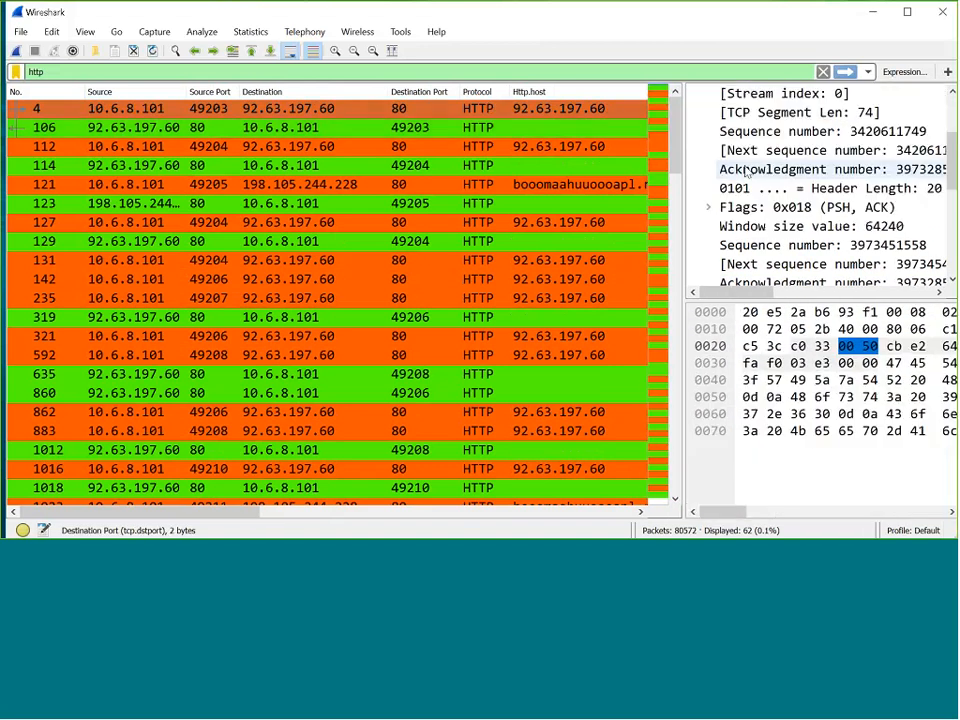
scroll(710, 158, "up", 2)
left_click(693, 151)
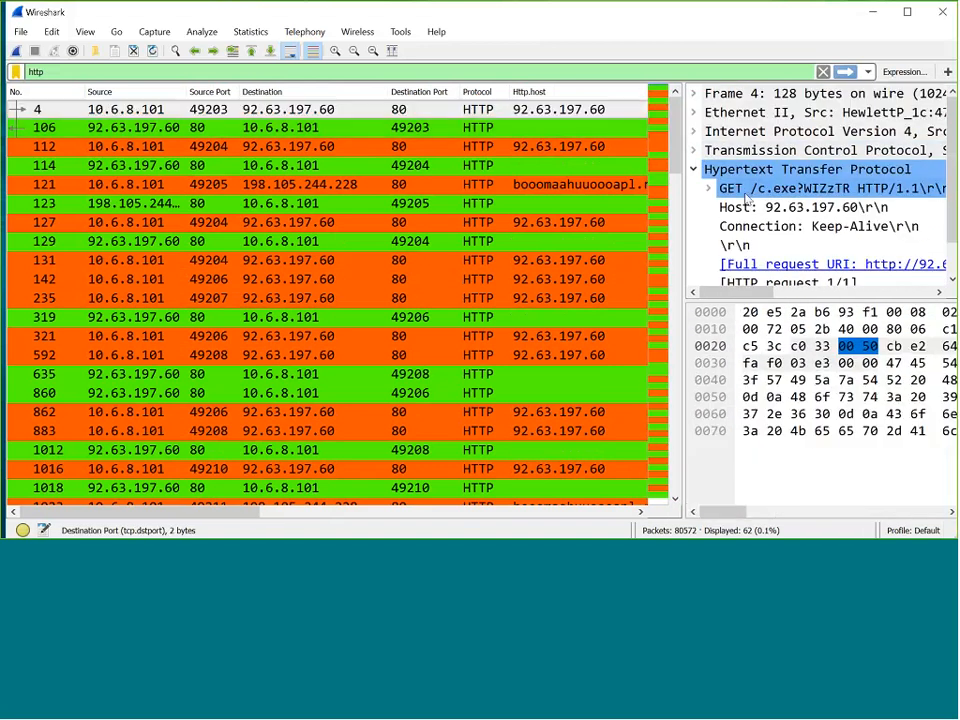
scroll(745, 180, "down", 1)
left_click(735, 155)
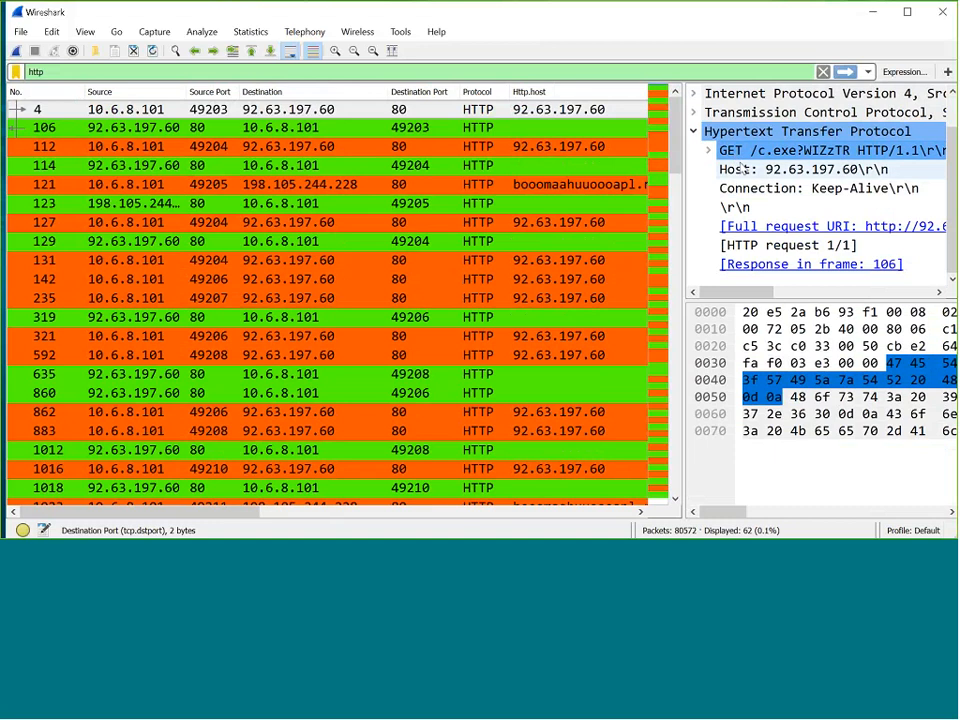
left_click(548, 129)
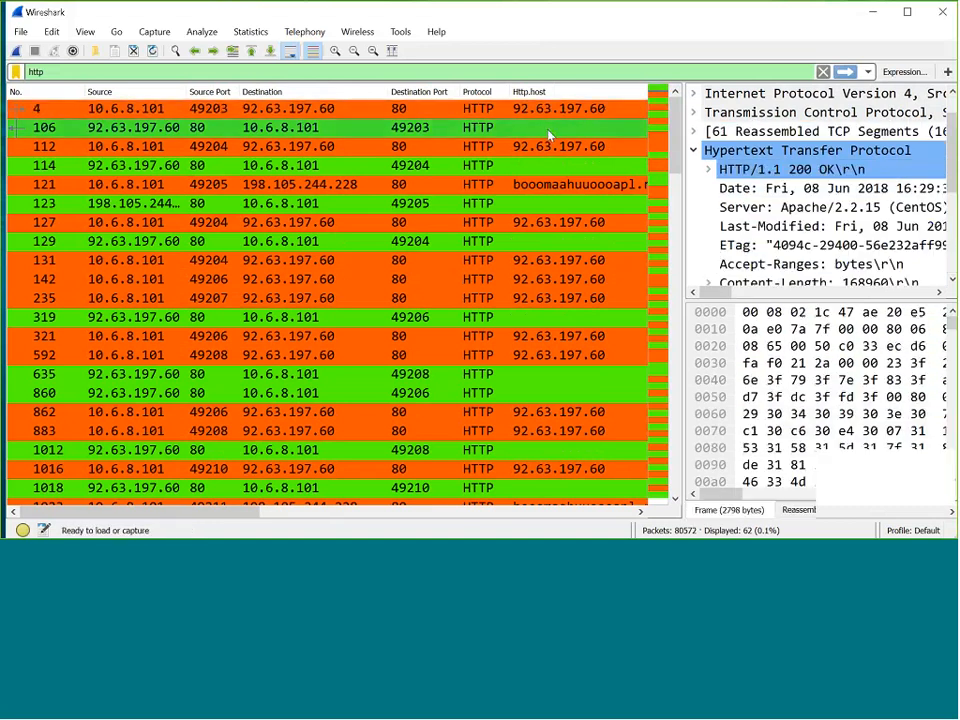
left_click(565, 147)
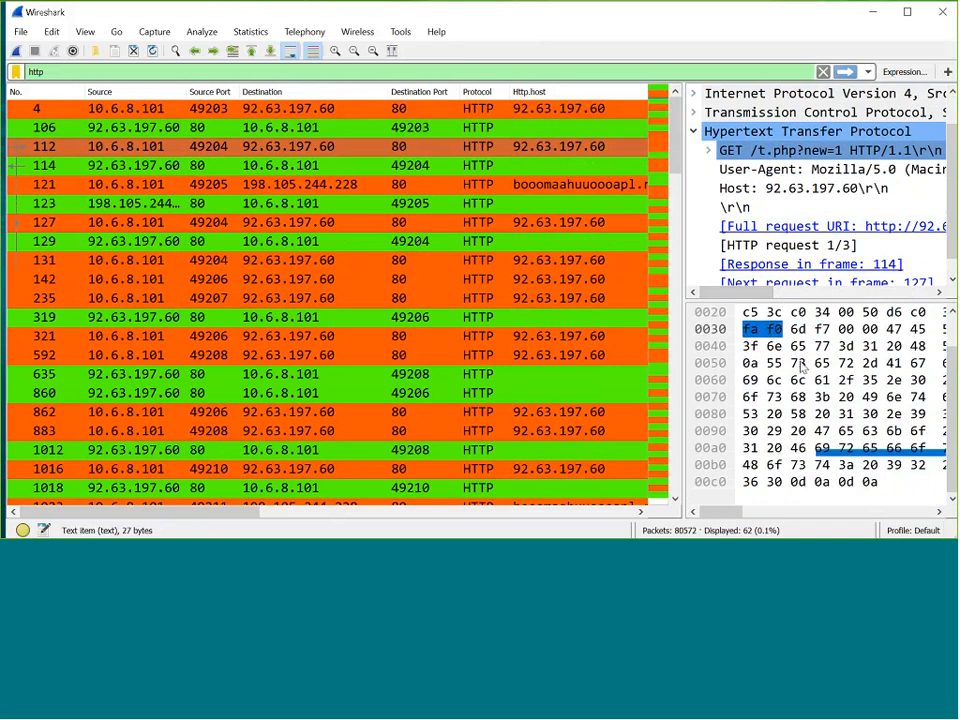
- Set Pane 3 to None in the layout preferences to hide the packet bytes, and accept the change
left_click(52, 32)
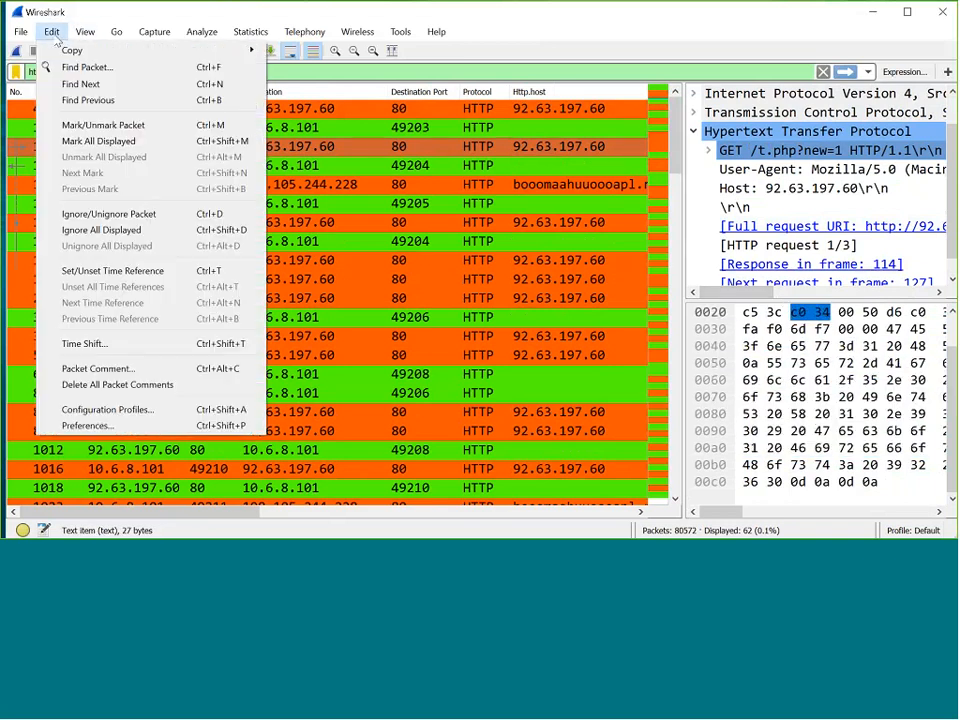
left_click(78, 427)
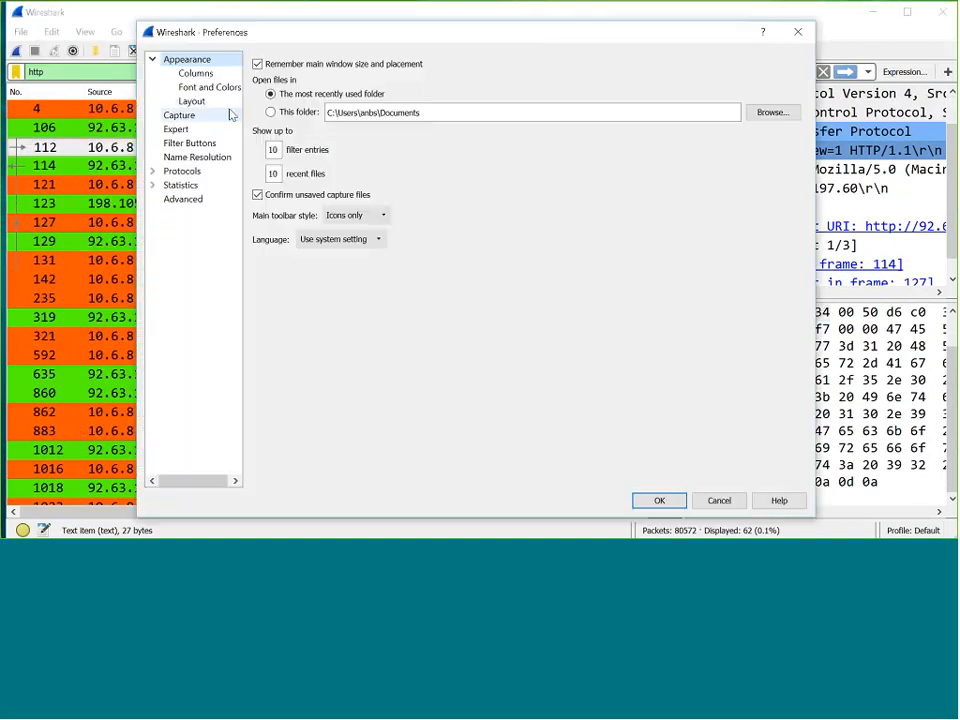
left_click(192, 102)
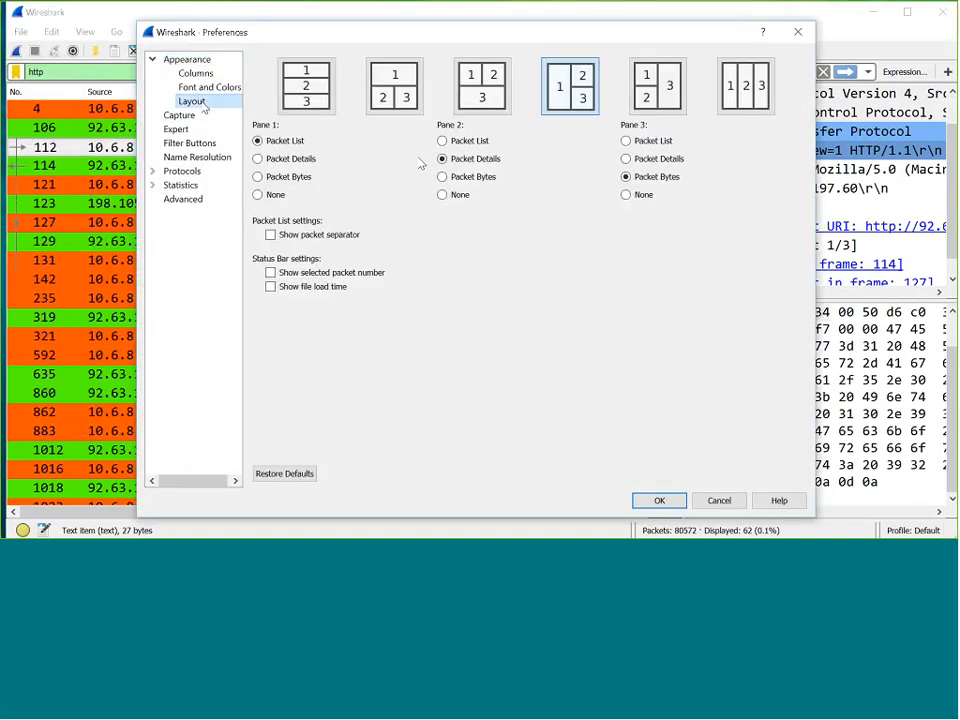
left_click(626, 195)
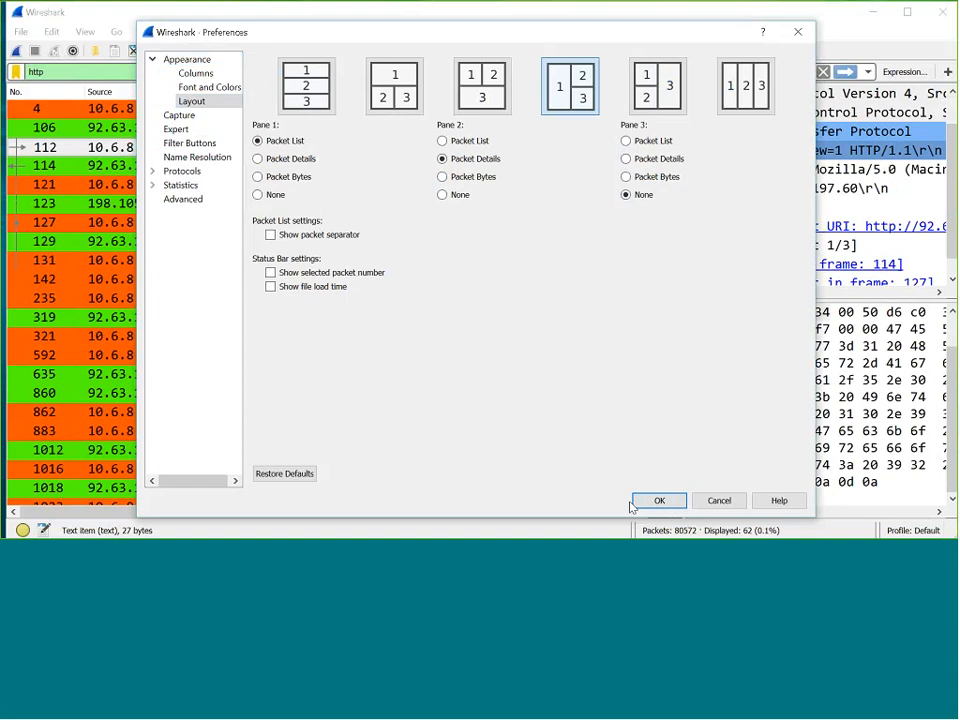
left_click(660, 505)
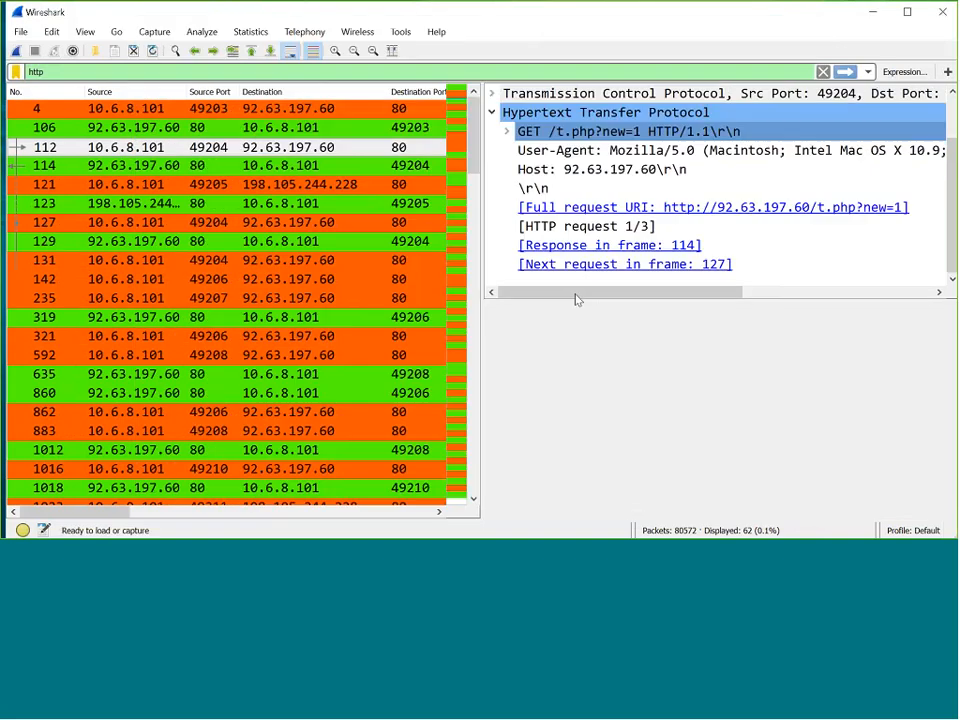
- Widen the packet list pane beside the packet details until the Protocol column fits and Http.host is partly shown
scroll(722, 317, "up", 2)
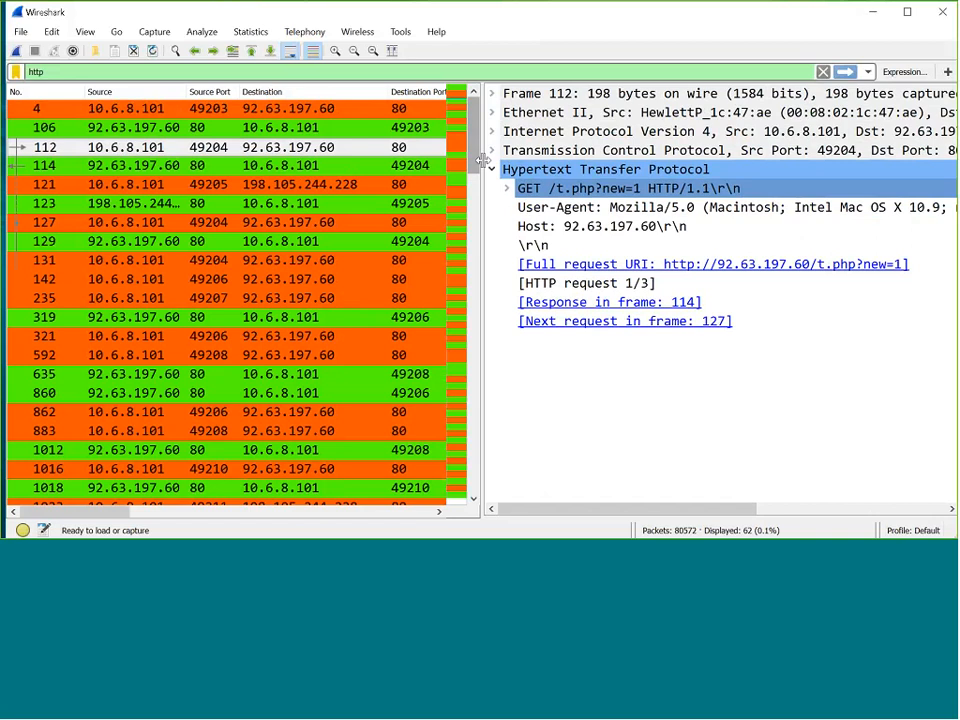
left_click_drag(481, 166, 587, 166)
mouse_move(588, 166)
left_mouse_down()
mouse_move(665, 170)
mouse_move(606, 170)
left_mouse_up()
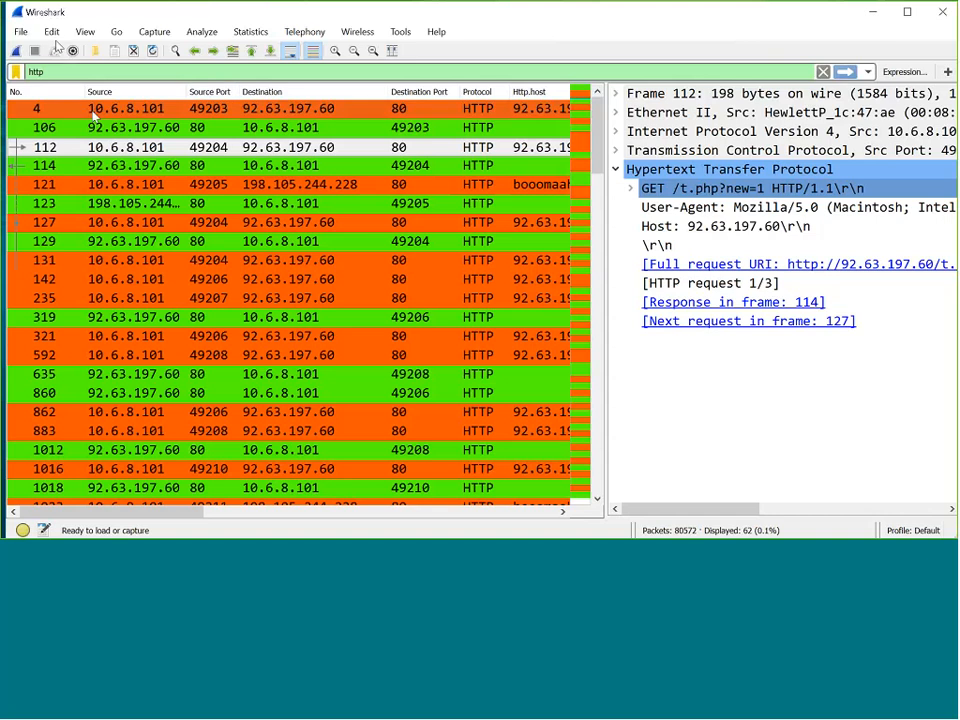
- Hide the No. and Destination Port columns in the packet list
right_click(132, 95)
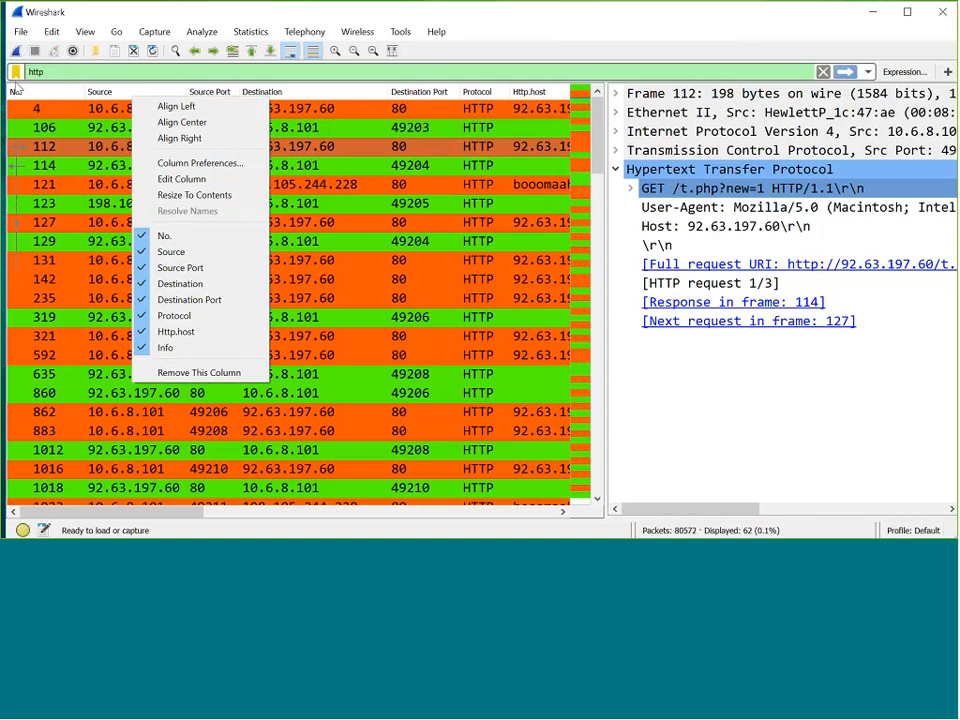
left_click(143, 241)
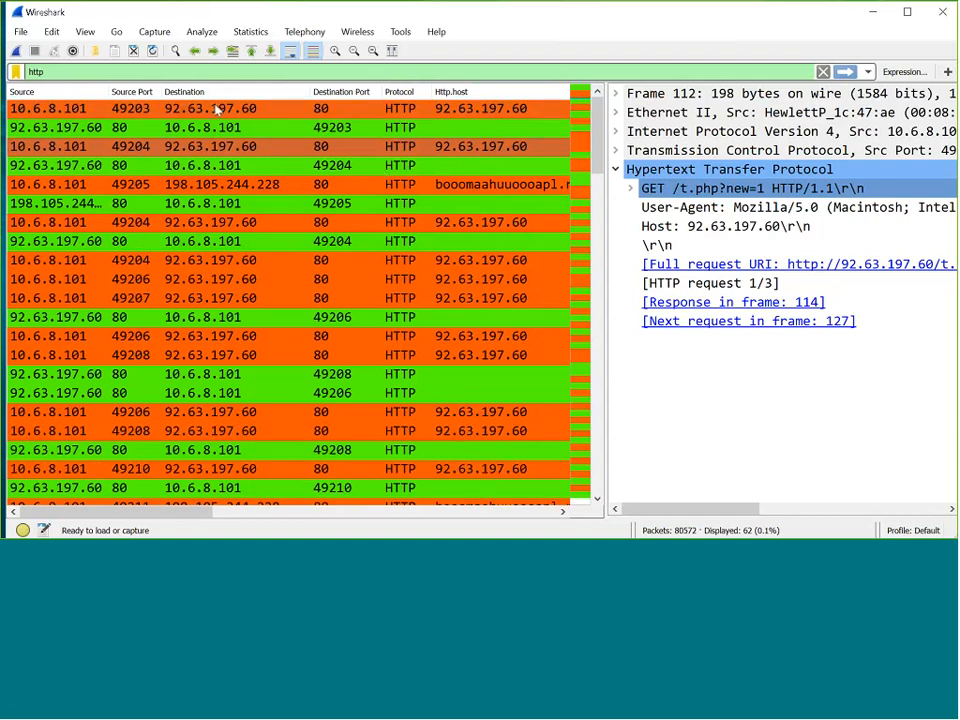
right_click(331, 93)
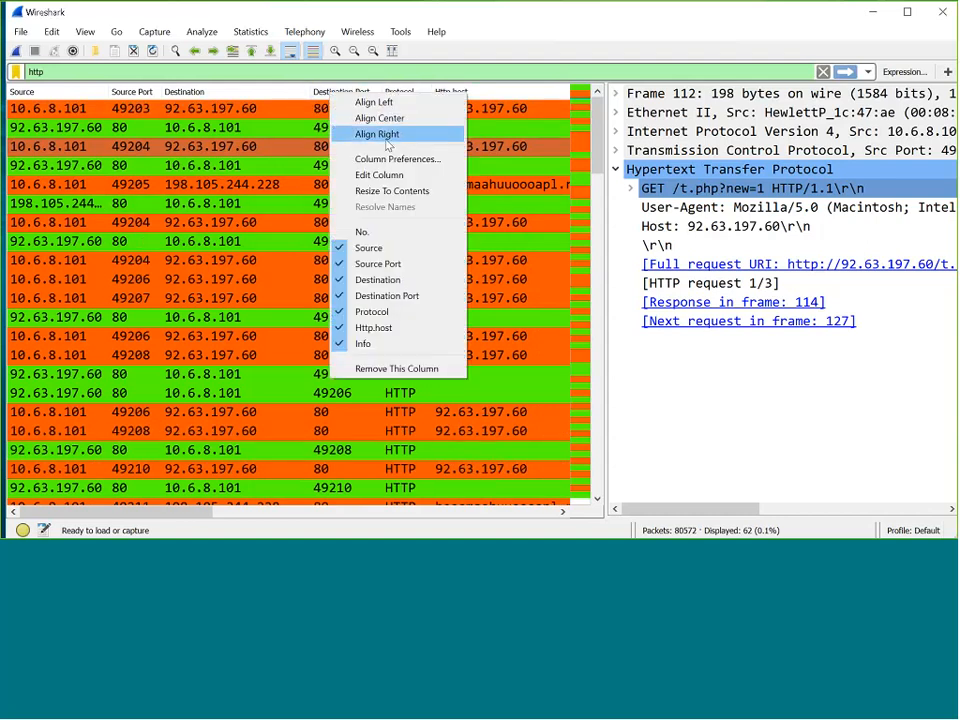
left_click(398, 296)
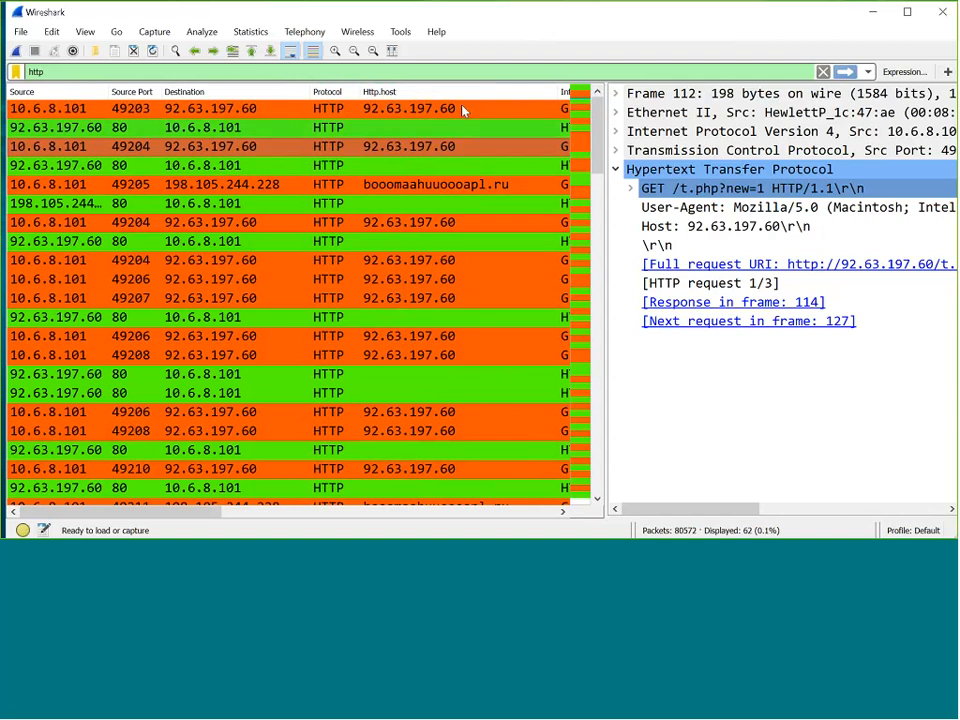
- Restore the default pane layout in the preferences and enlarge the packet list pane to show more packets
left_click(49, 32)
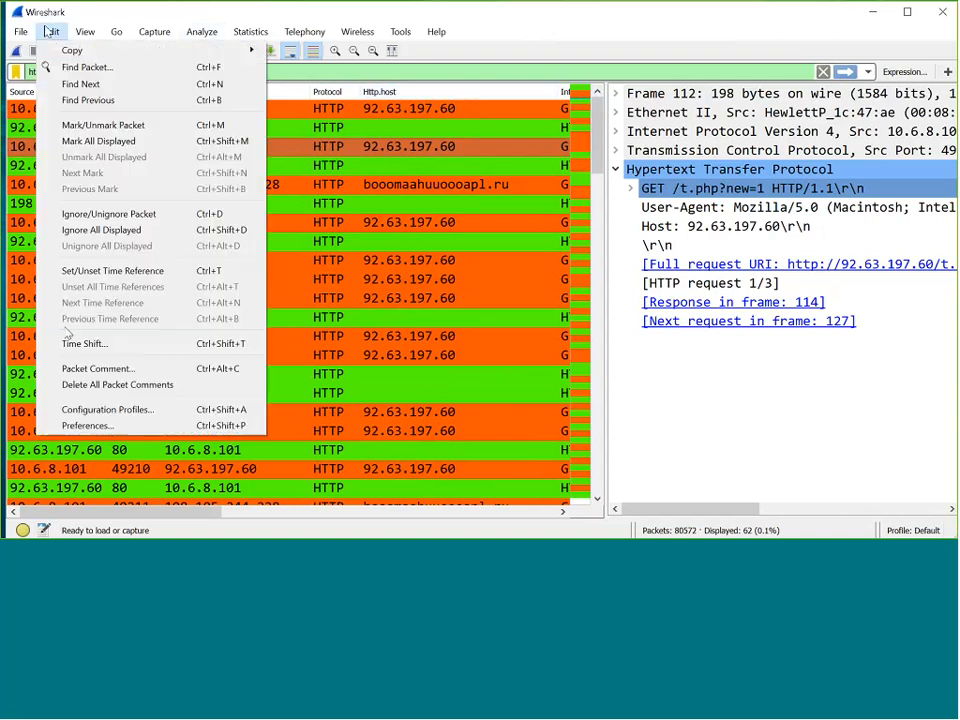
left_click(82, 428)
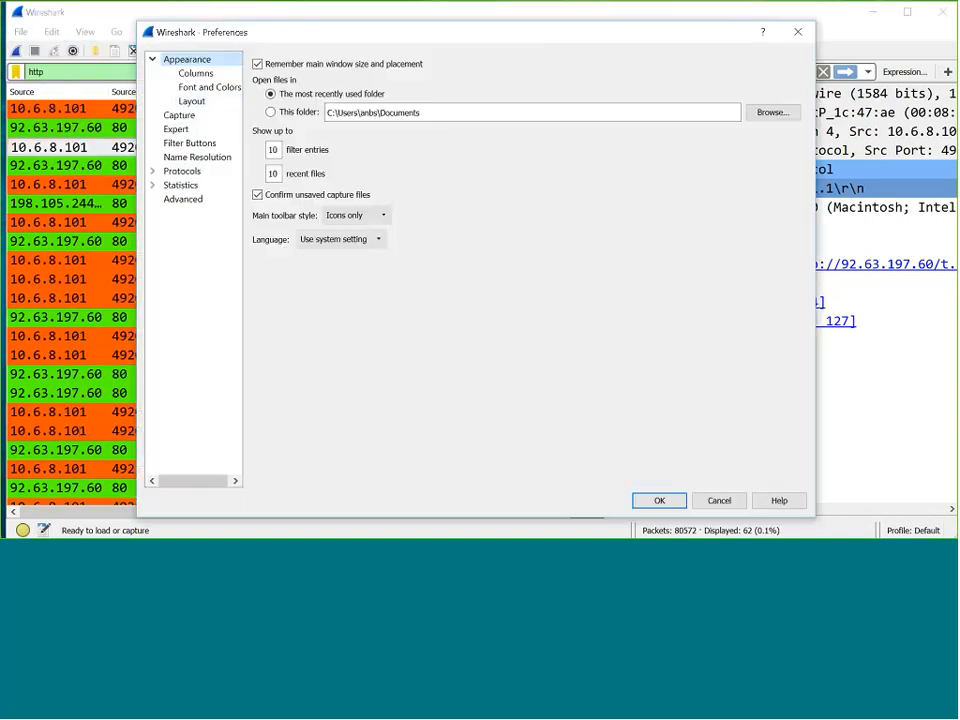
left_click(188, 102)
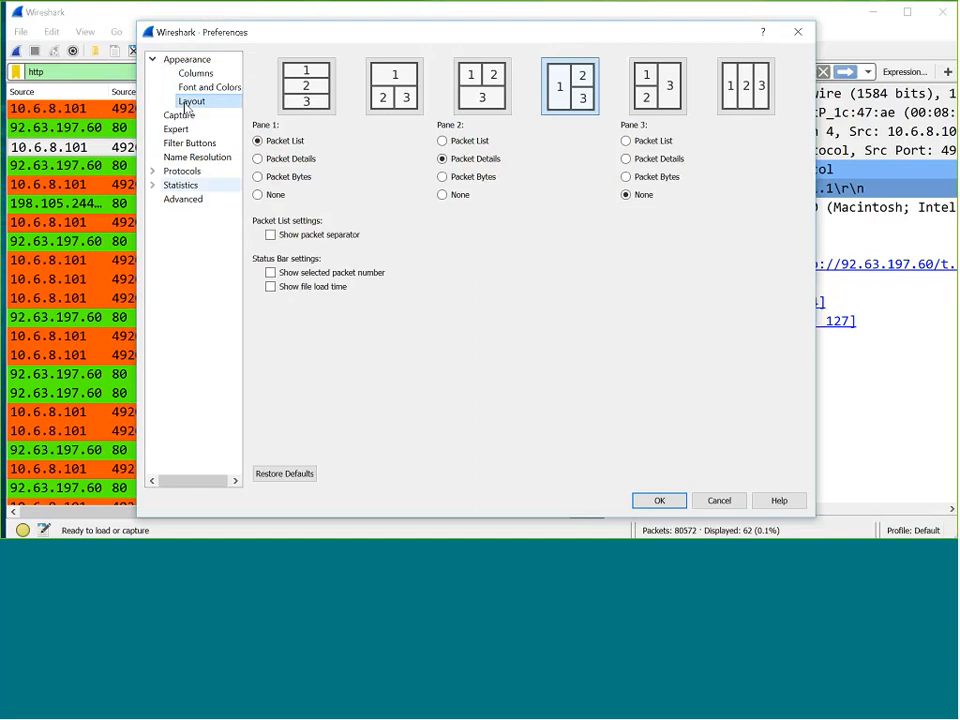
left_click(270, 473)
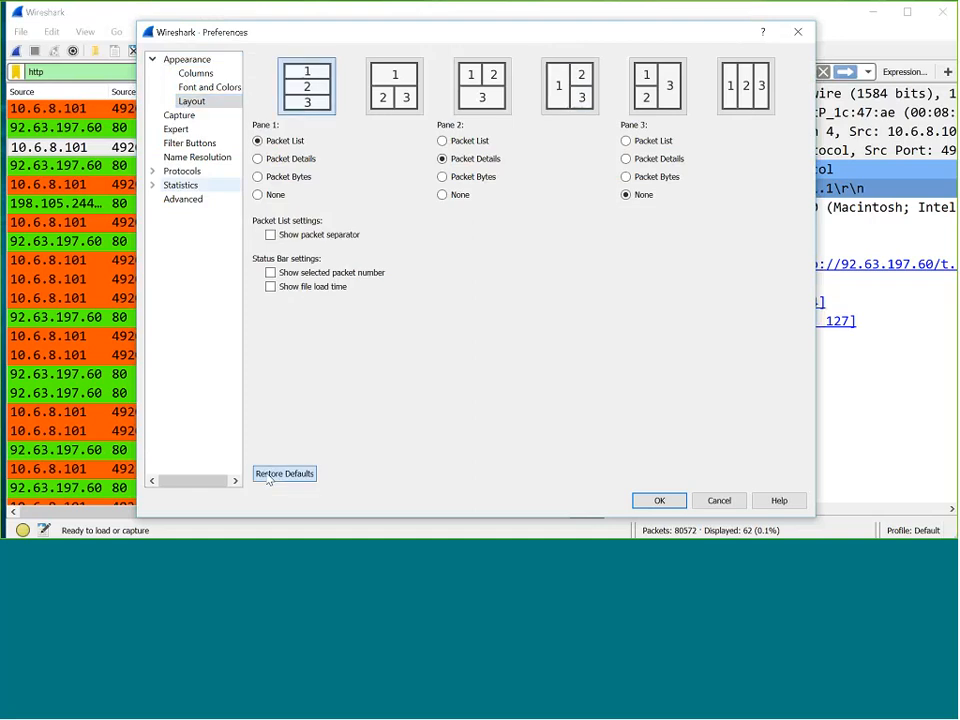
left_click(658, 501)
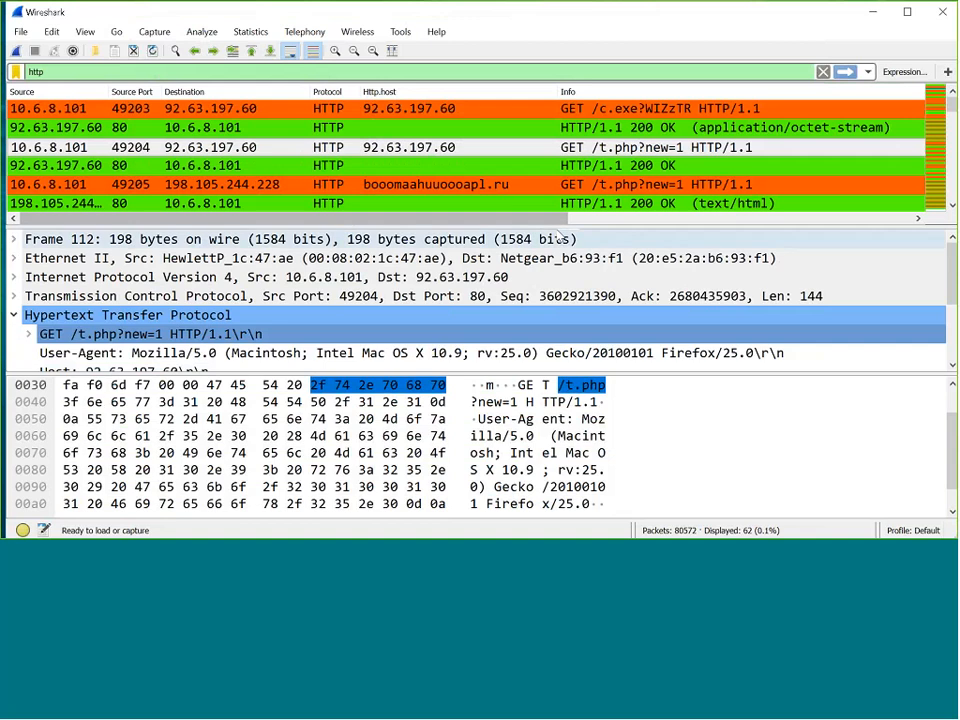
left_click_drag(559, 225, 574, 360)
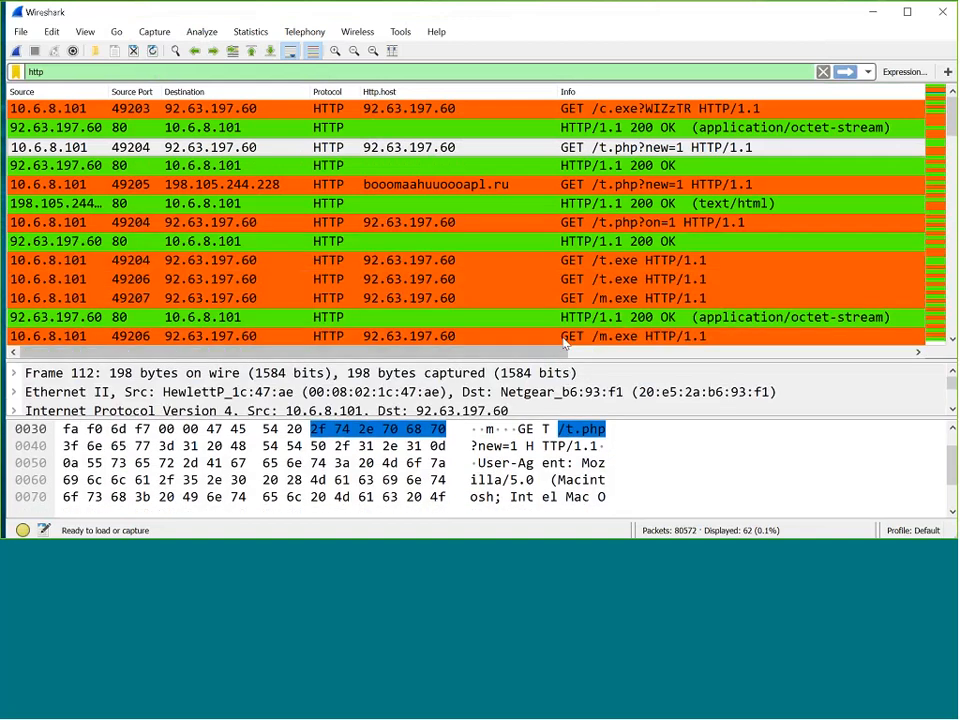
- Toggle the packet list colorization off and on again, leaving the coloring rules switched off
left_click(313, 51)
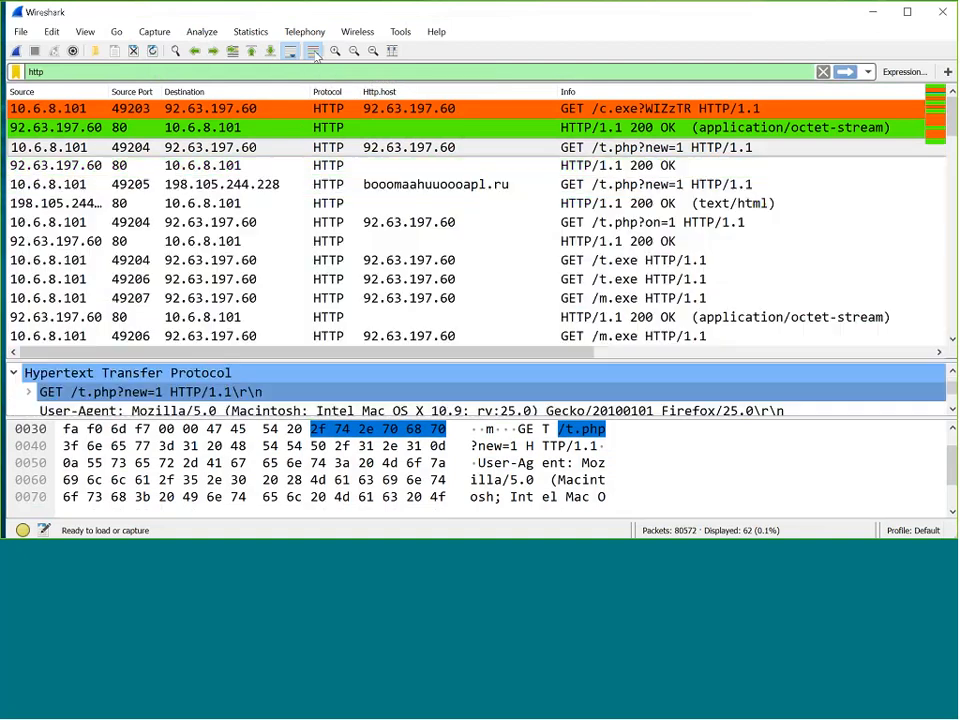
left_click(315, 55)
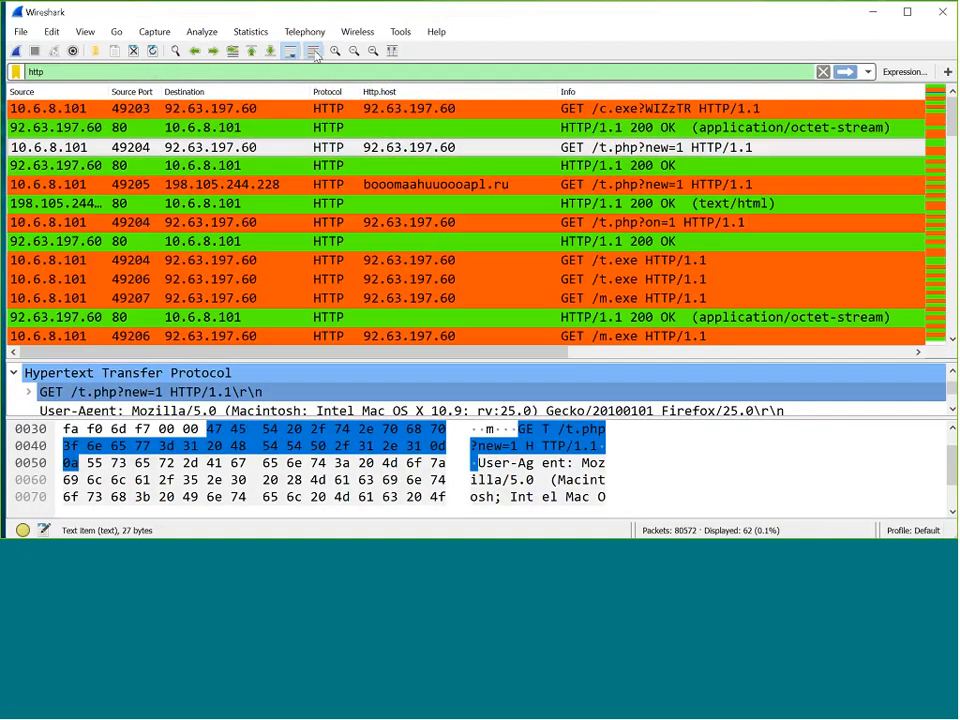
left_click(315, 55)
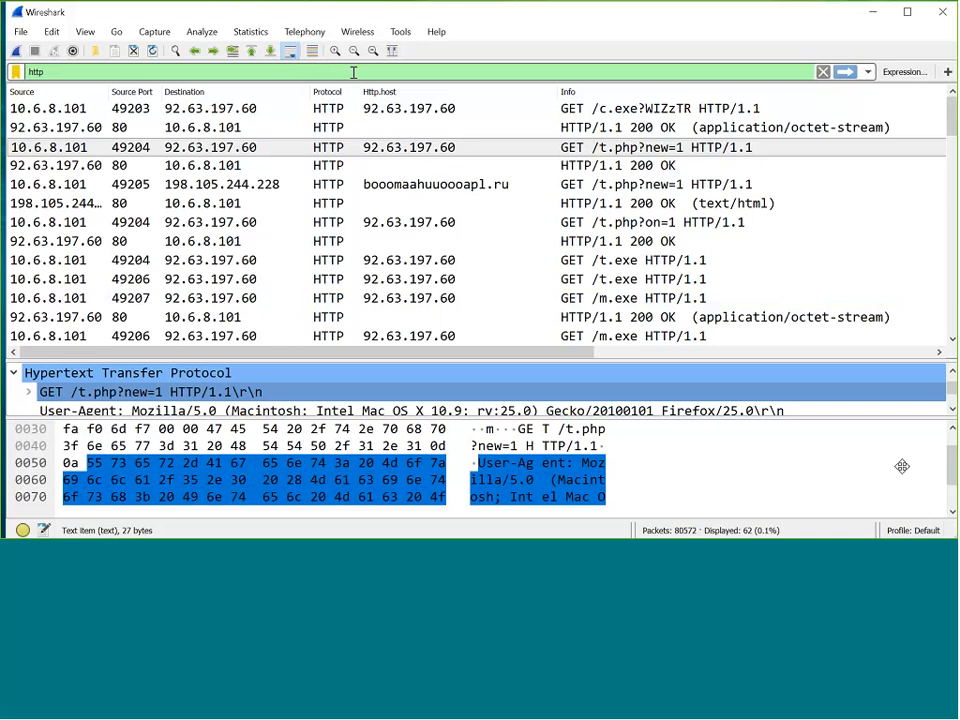
- Examine the TCP conversations of the malspam capture in the Conversations statistics, and close the window
left_click(250, 33)
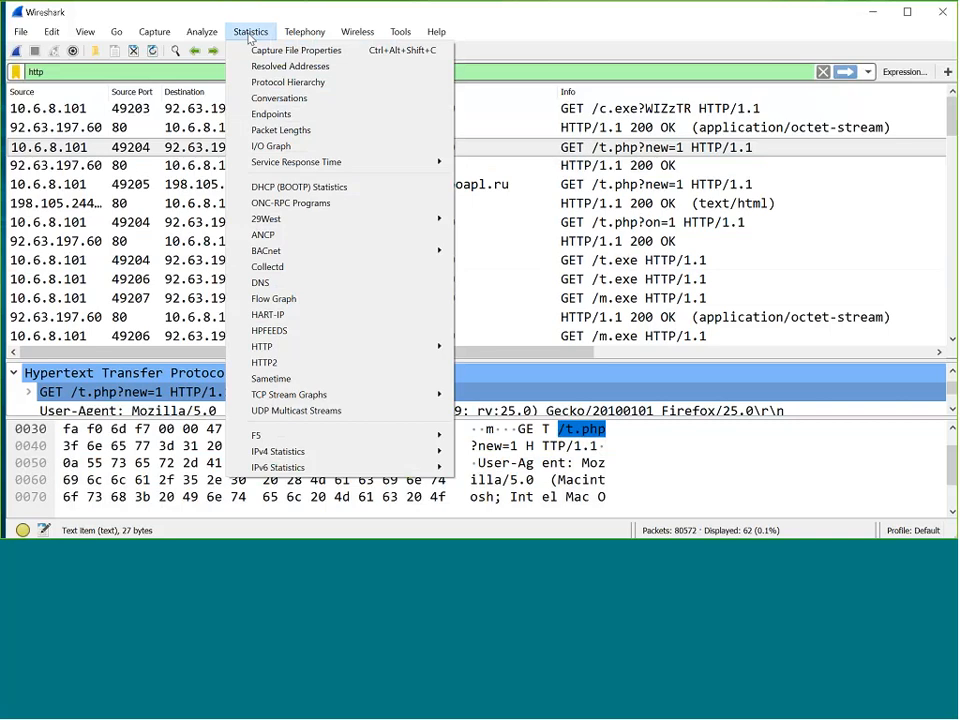
left_click(279, 99)
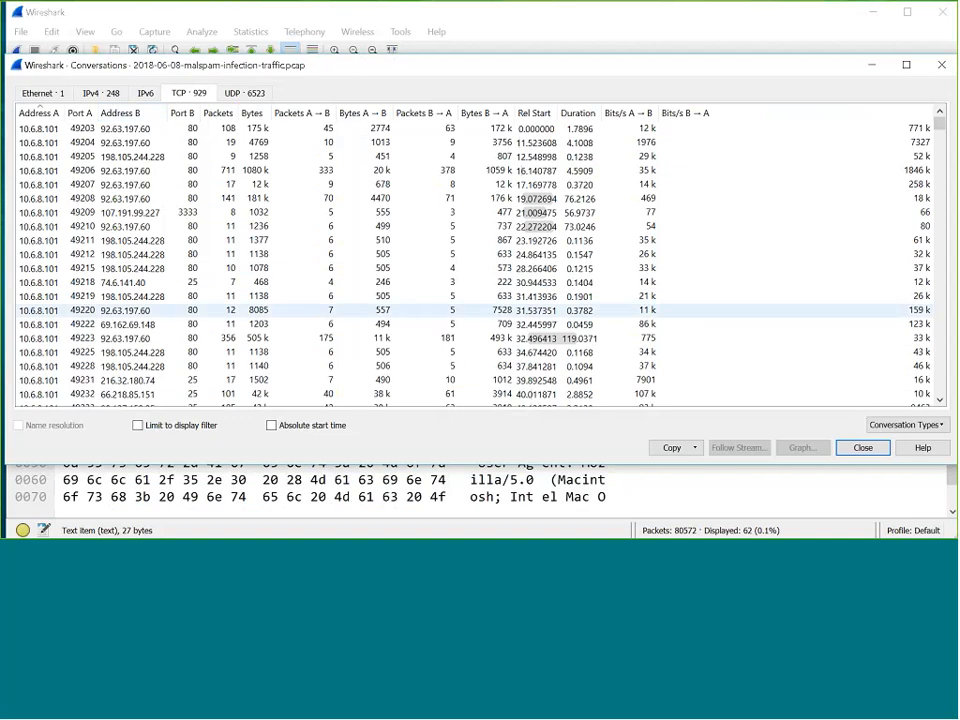
left_click(862, 448)
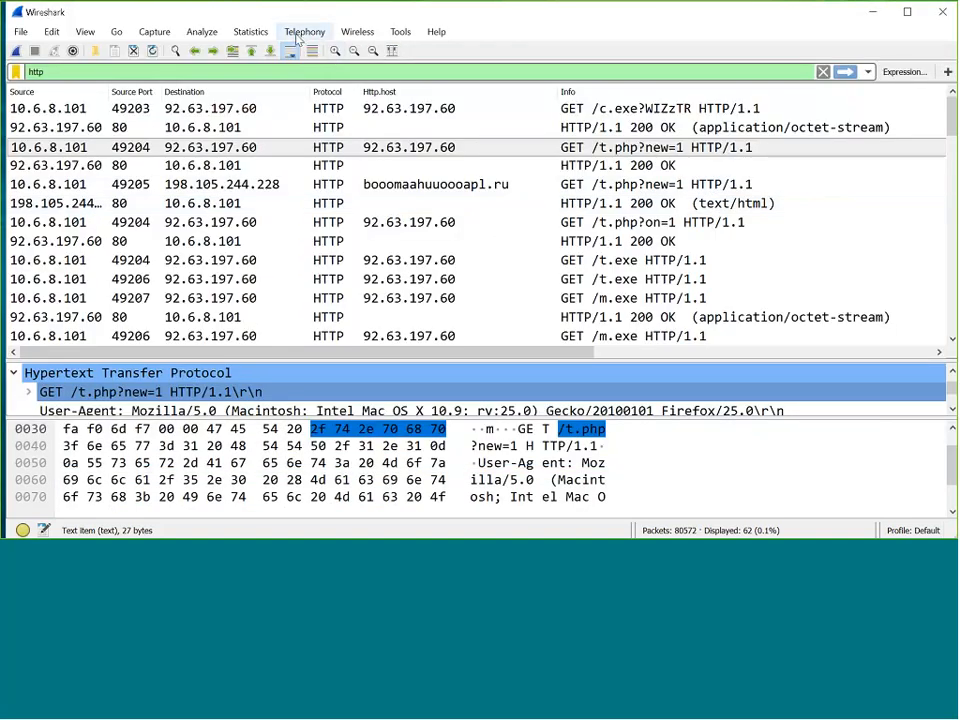
- Examine the capture's packets per second over time in the I/O Graph, and close the graph
left_click(243, 36)
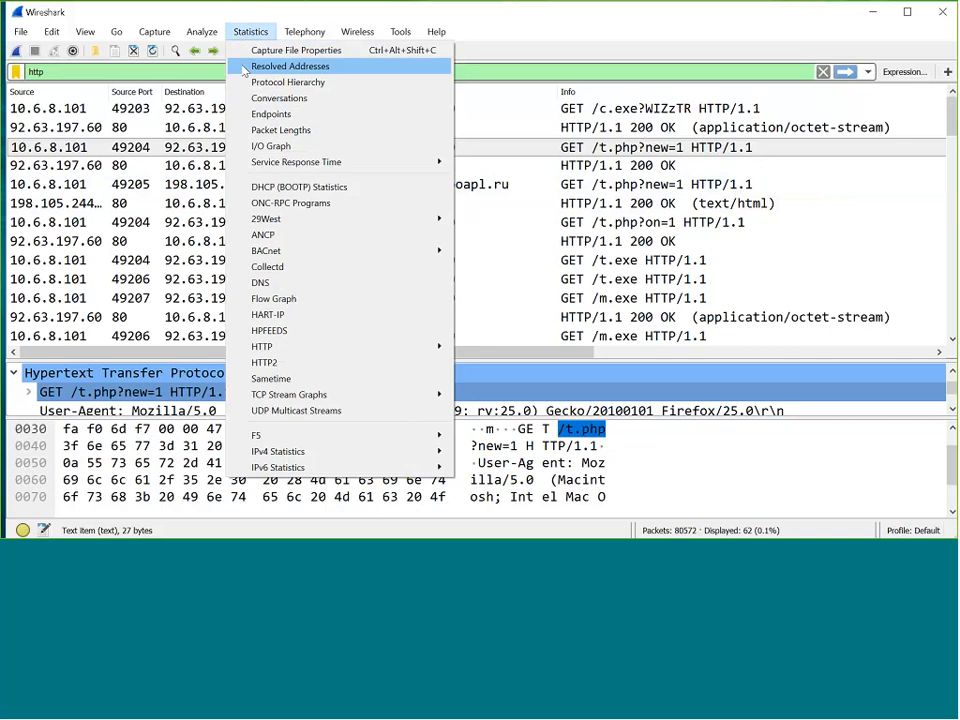
left_click(263, 147)
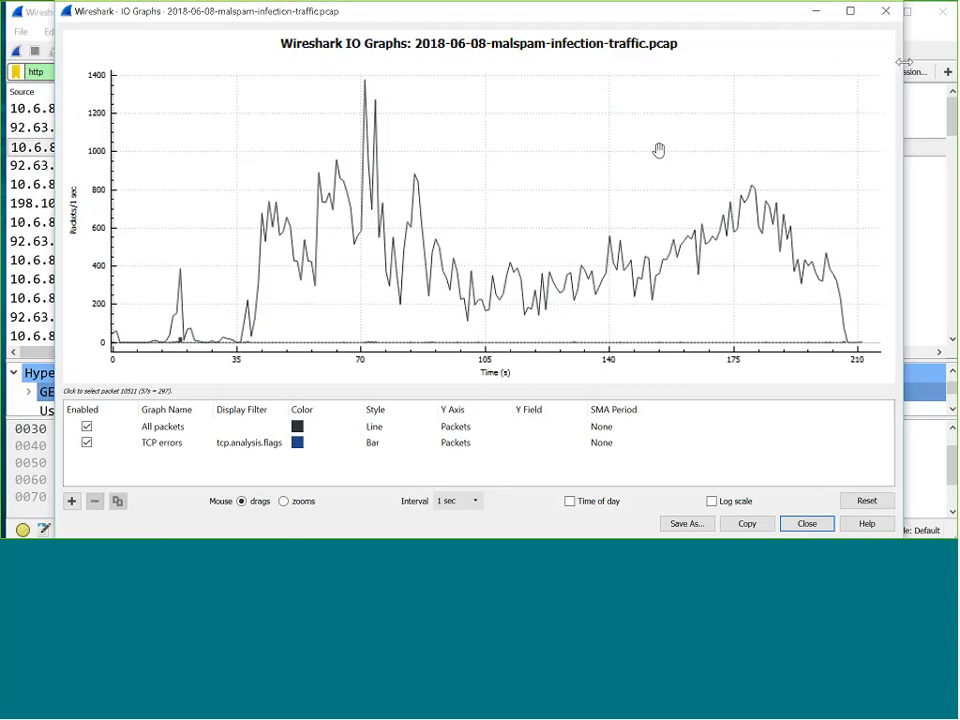
left_click(884, 15)
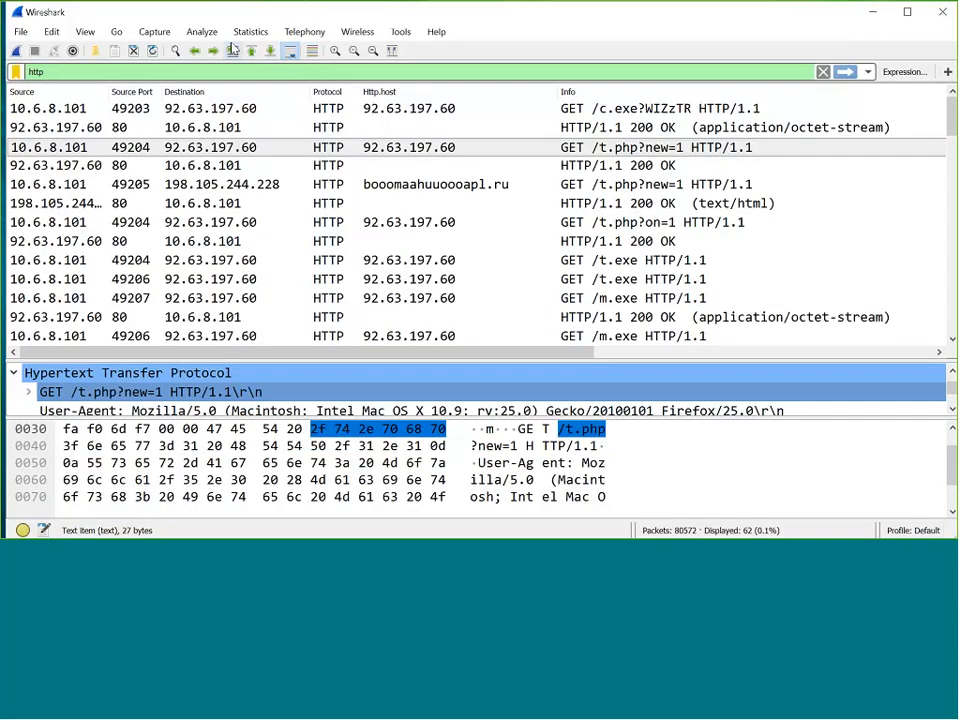
- Examine the HTTP Requests statistics to see which files were requested from each host, and close the window
left_click(260, 33)
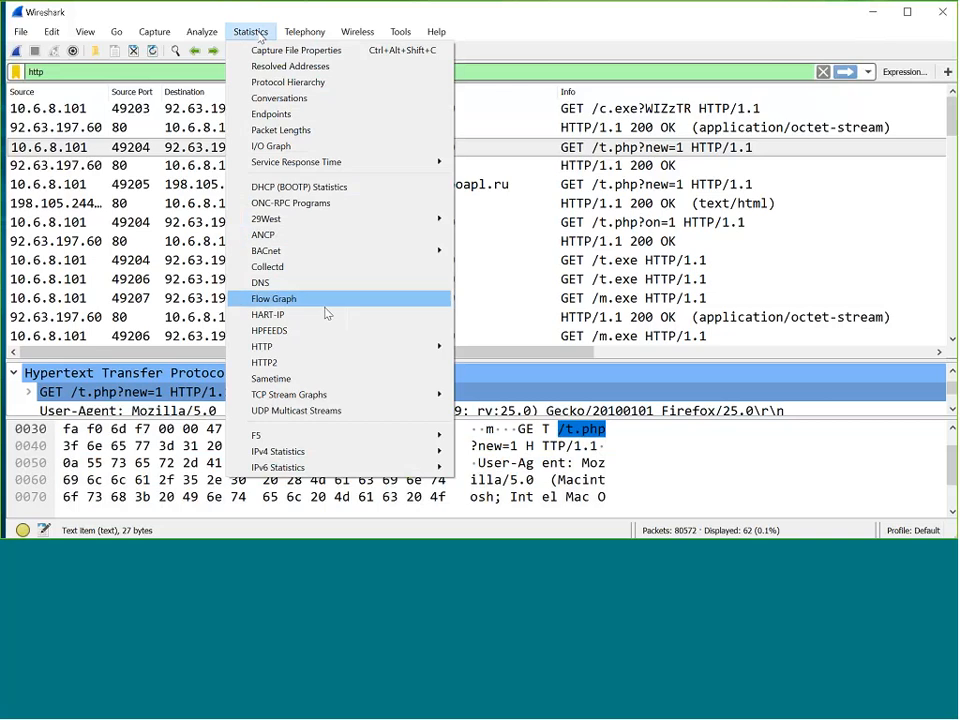
mouse_move(338, 348)
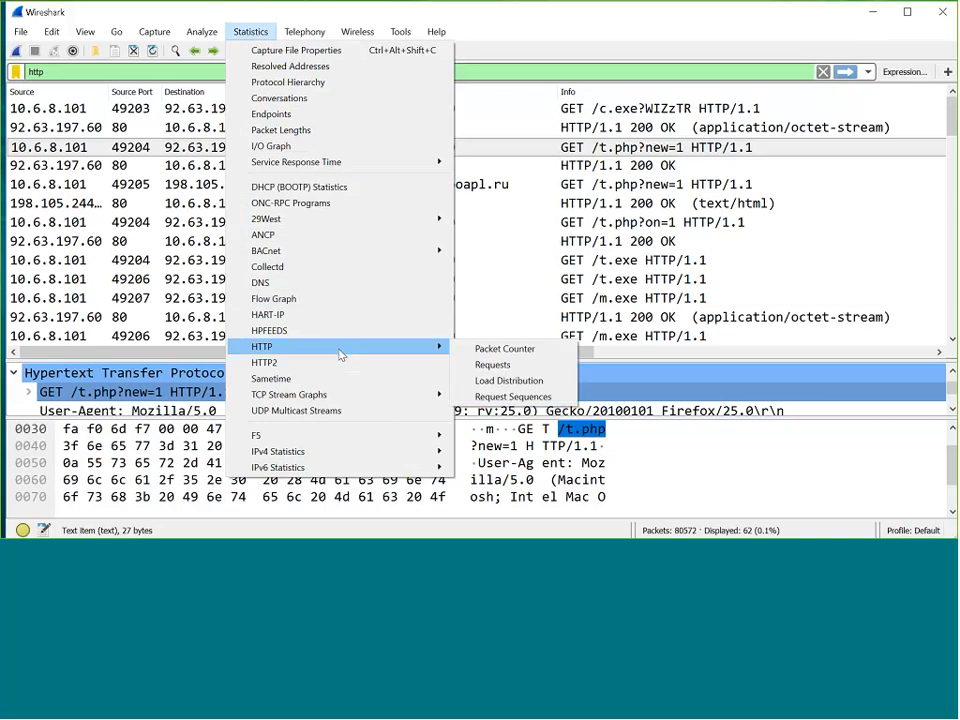
left_click(463, 364)
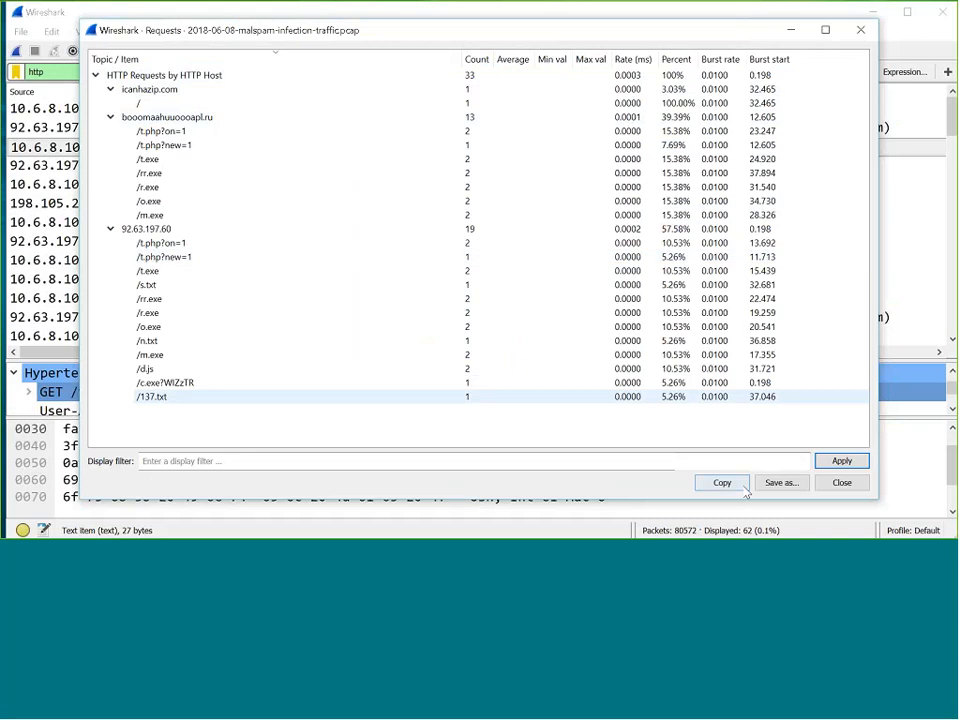
left_click(860, 29)
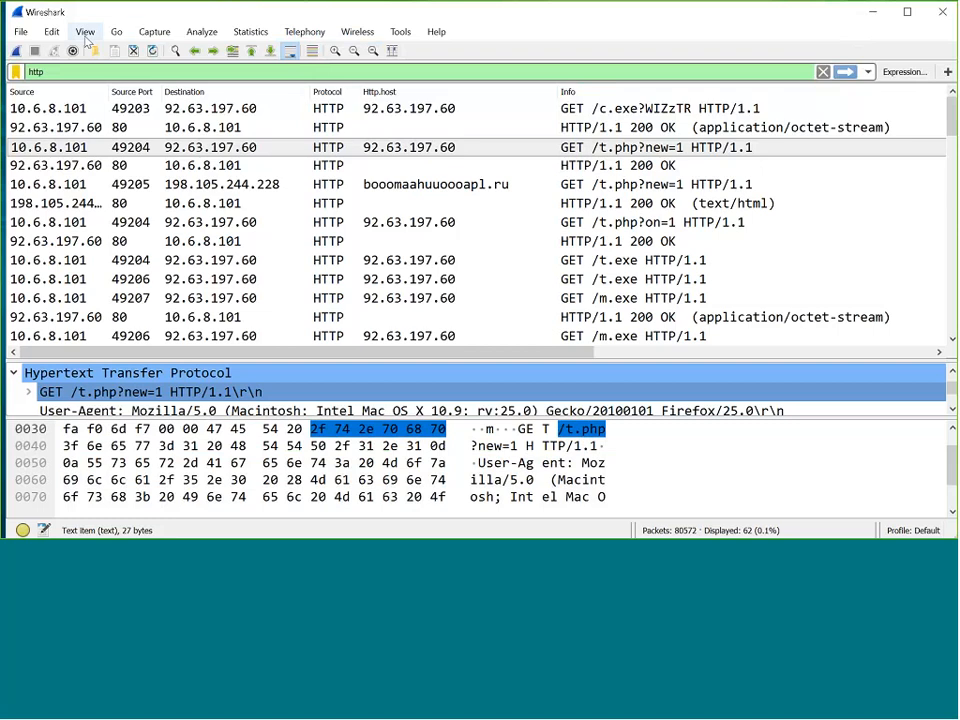
- Review the available configuration profiles and close the dialog without changing the profile
left_click(52, 32)
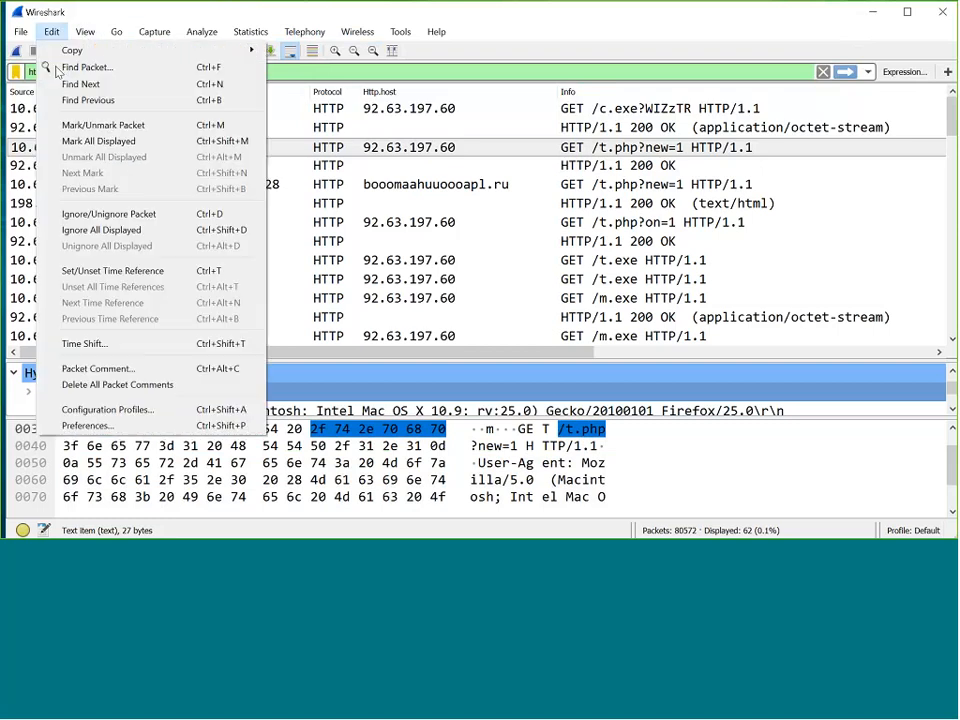
left_click(100, 409)
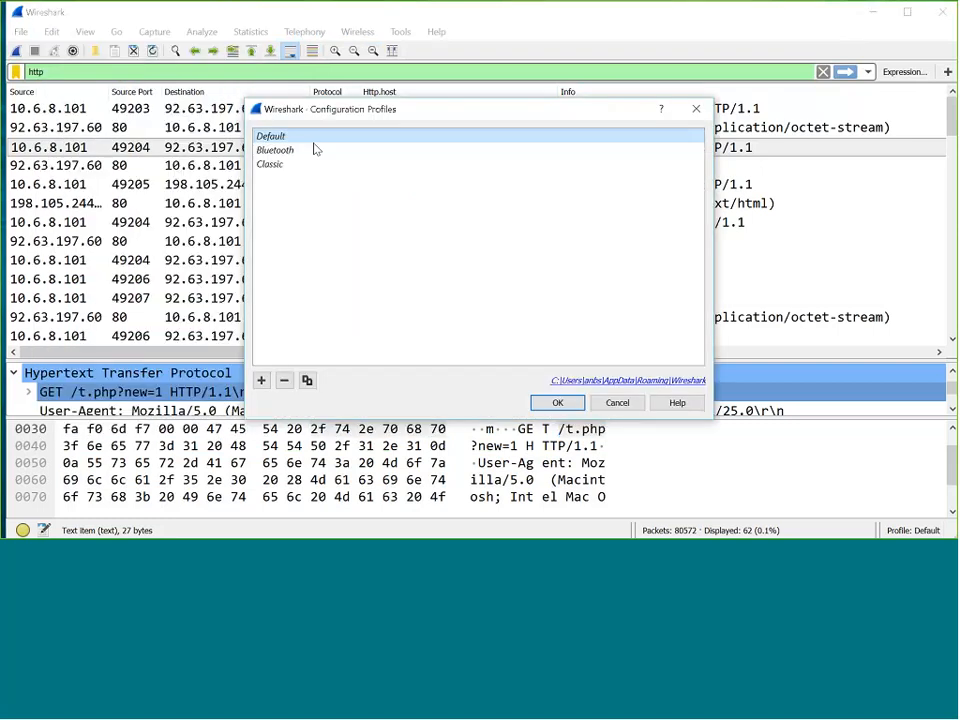
left_click(617, 402)
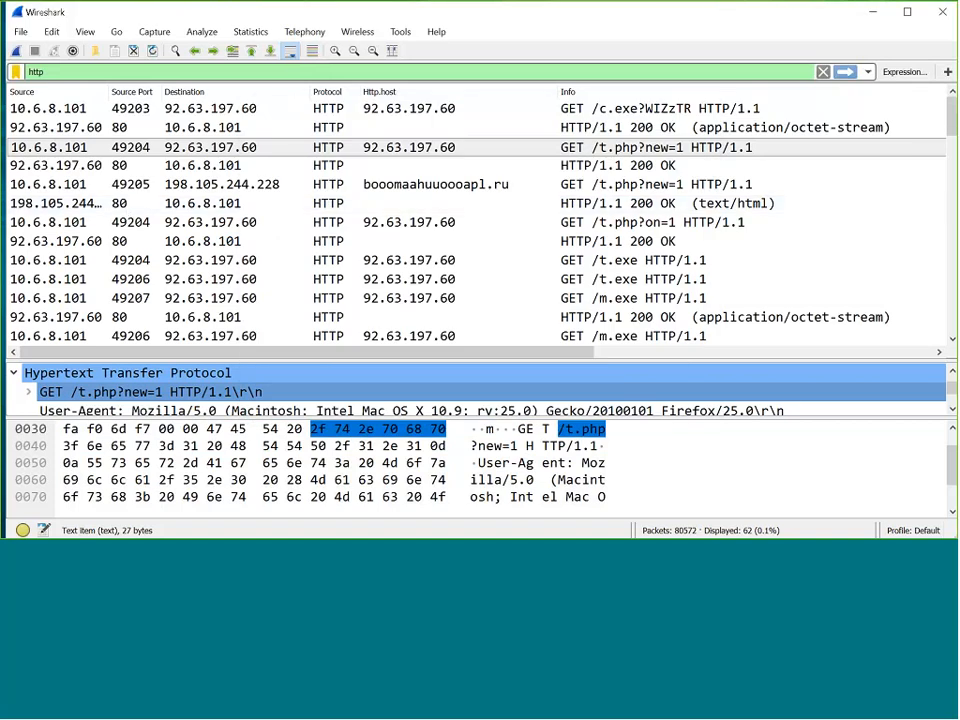